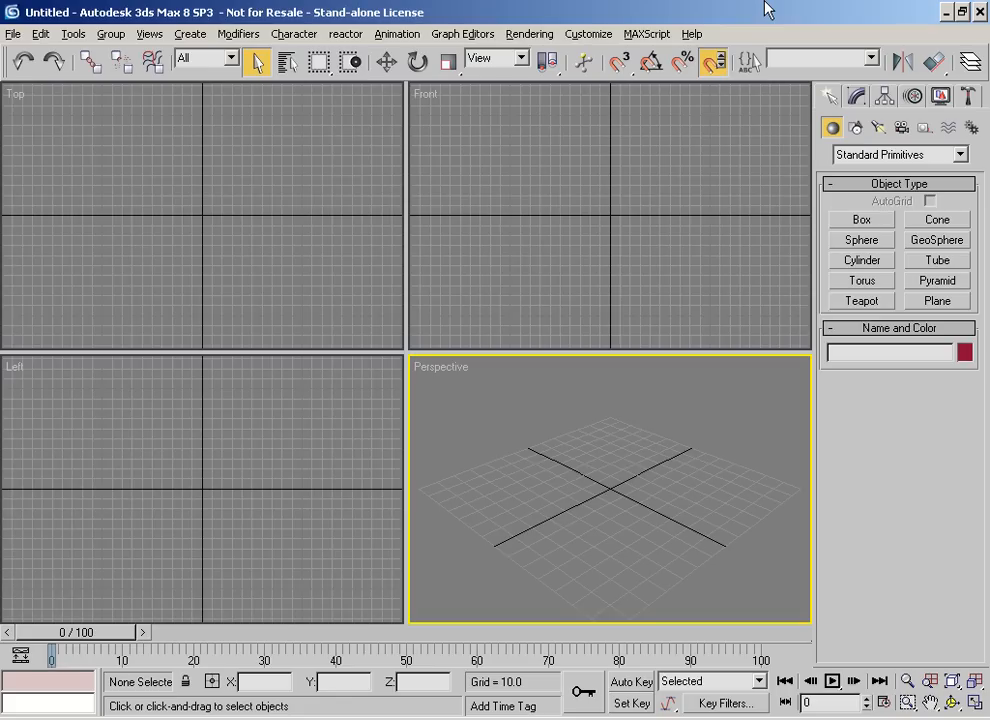
Create a box about 60 long, 61 wide and 49 high in the Perspective view
{"action": "left_click", "coordinate": [861, 219]}
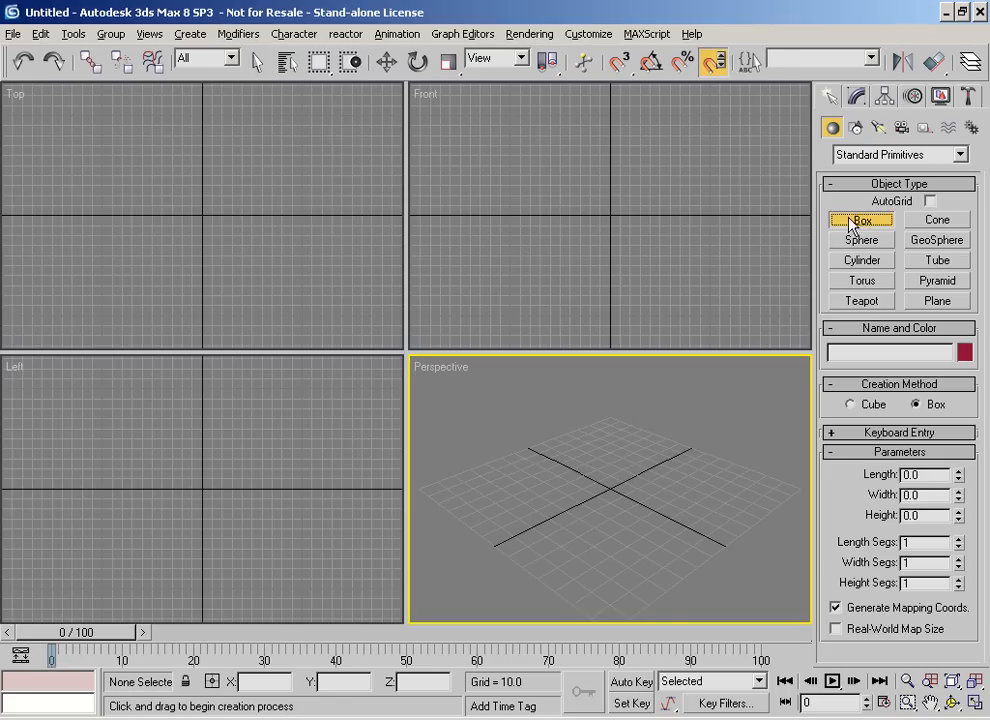
{"action": "left_click_drag", "start_coordinate": [645, 477], "coordinate": [658, 654]}
{"action": "middle_click_drag", "start_coordinate": [664, 470], "coordinate": [640, 454]}
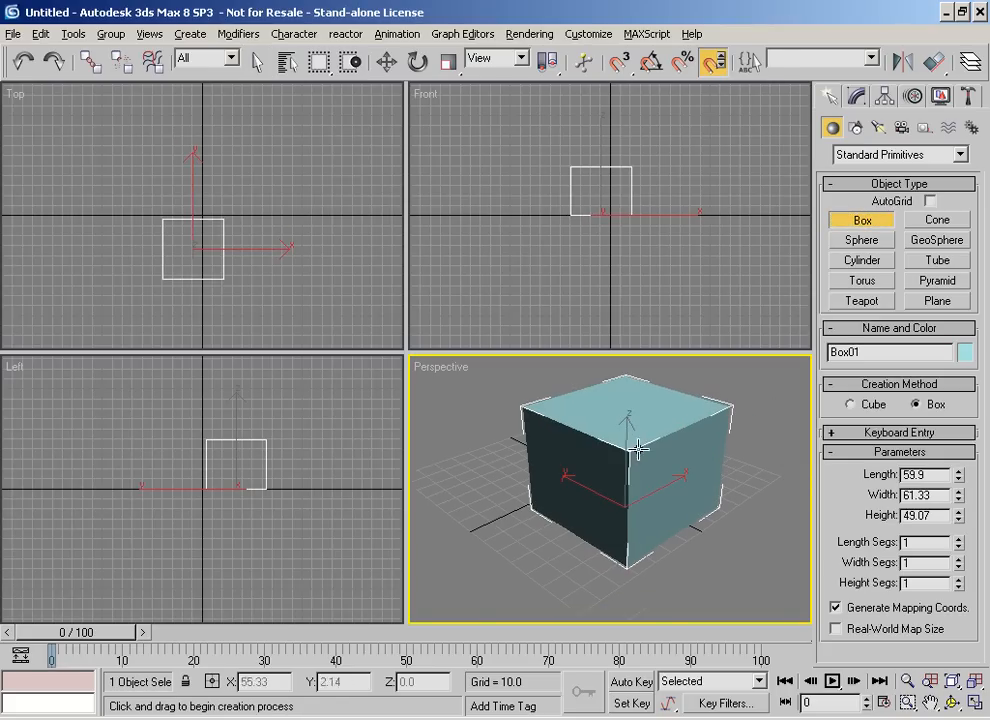
Apply an Edit Poly modifier to the box and switch to polygon sub-object level
{"action": "left_click", "coordinate": [858, 96]}
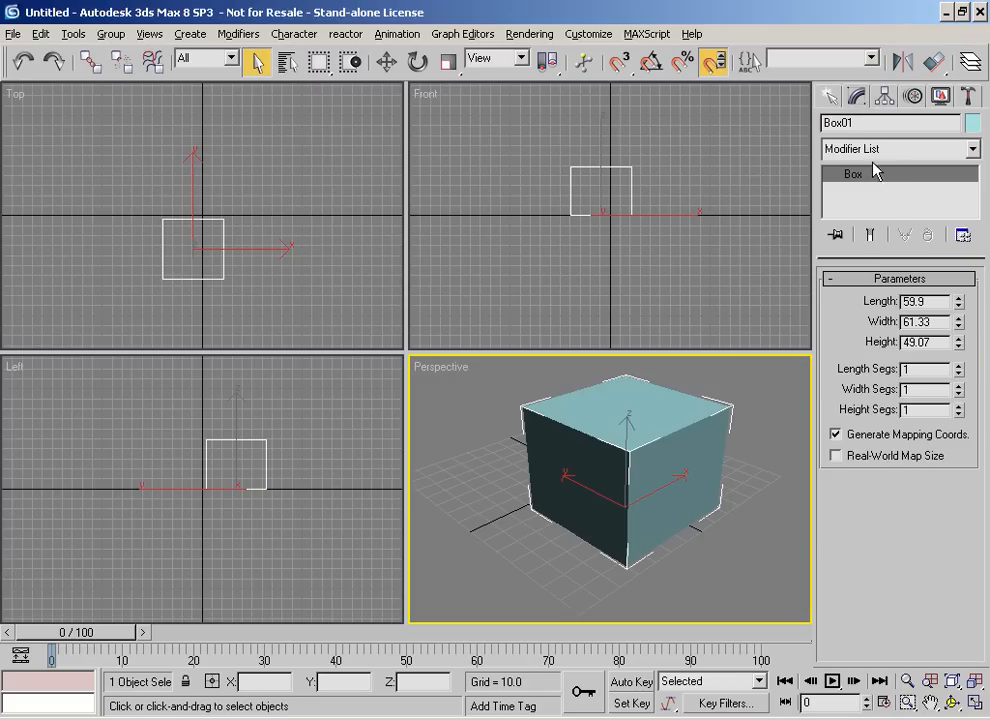
{"action": "left_click", "coordinate": [879, 150]}
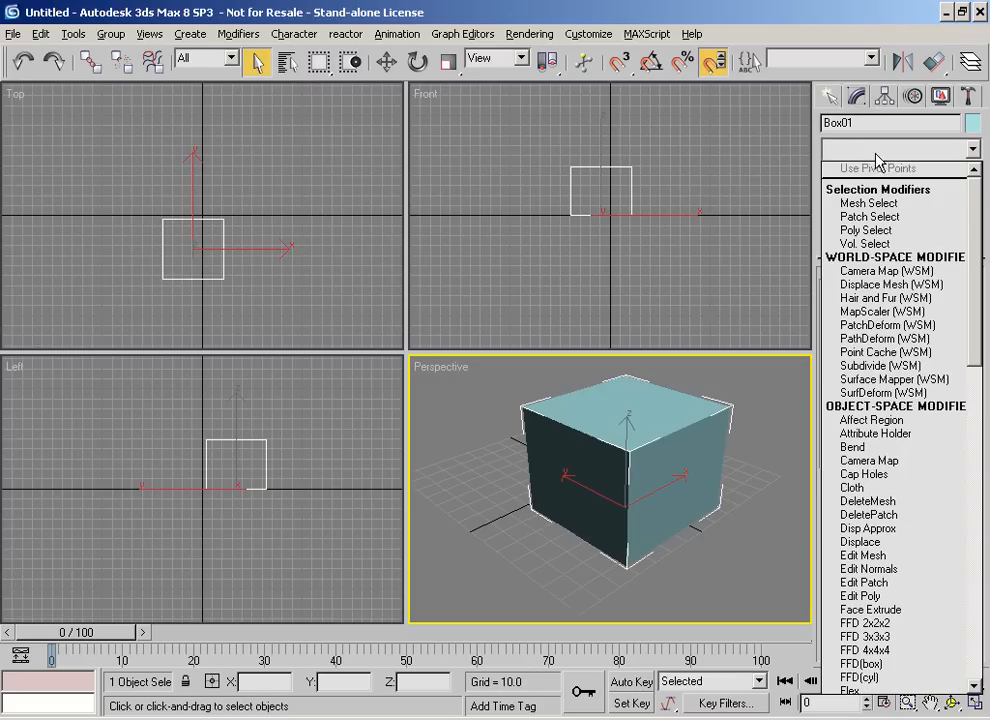
{"action": "left_click", "coordinate": [886, 596]}
{"action": "left_click", "coordinate": [919, 429]}
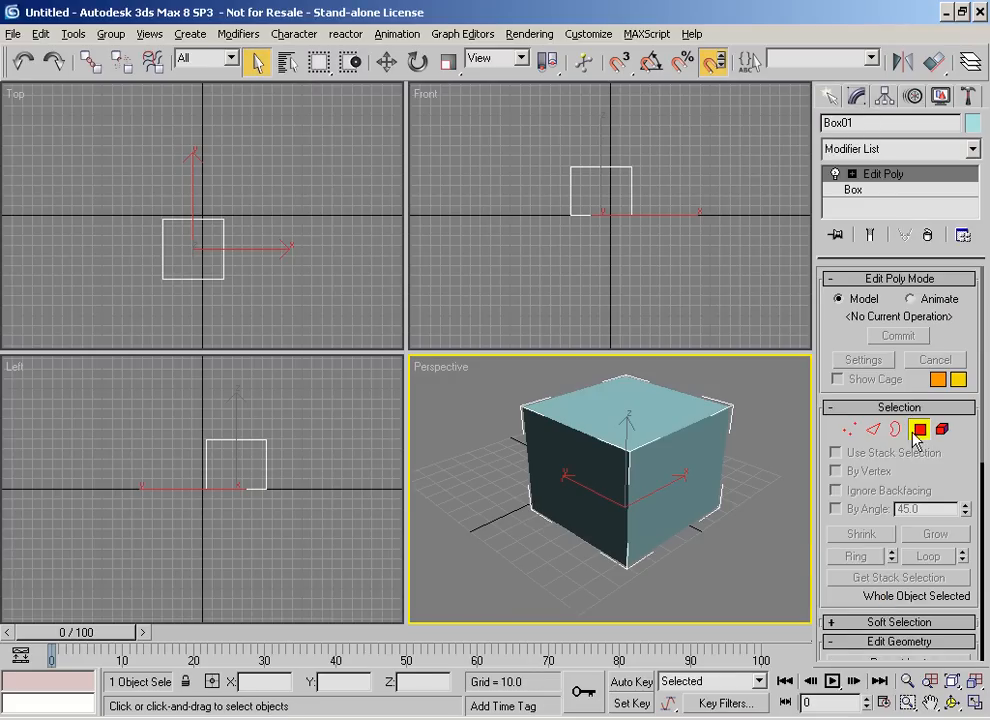
Extrude the box's dark side polygon outward by a short distance
{"action": "left_click", "coordinate": [578, 474]}
{"action": "right_click", "coordinate": [572, 480]}
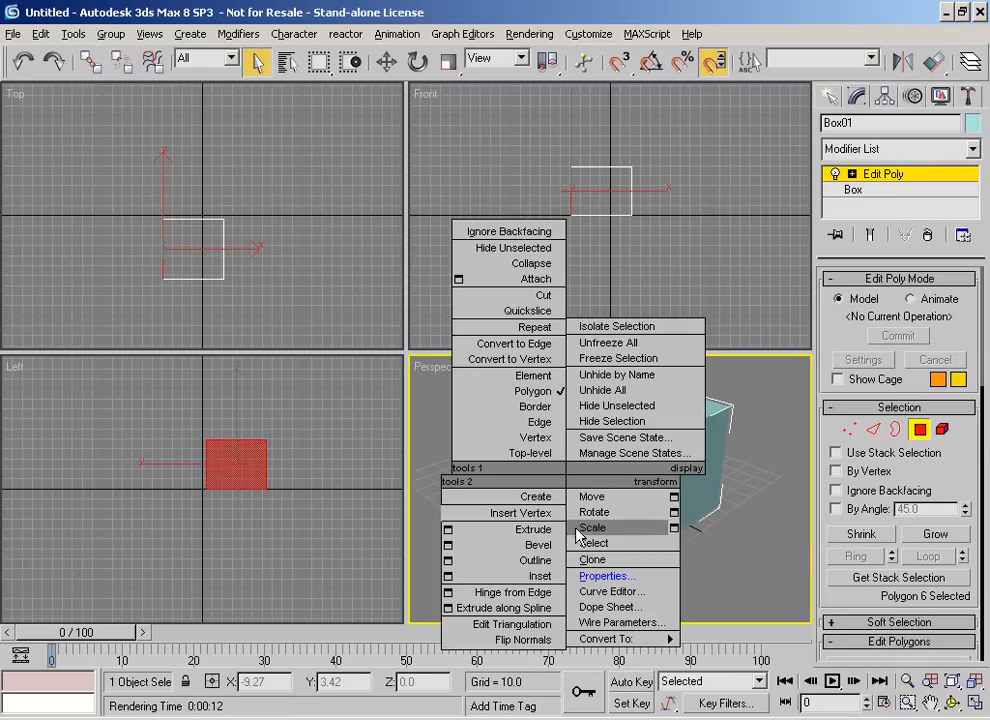
{"action": "left_click", "coordinate": [592, 497]}
{"action": "left_click_drag", "start_coordinate": [556, 541], "coordinate": [580, 513]}
Inset the extruded side polygon to leave a narrow border around it
{"action": "right_click", "coordinate": [564, 499]}
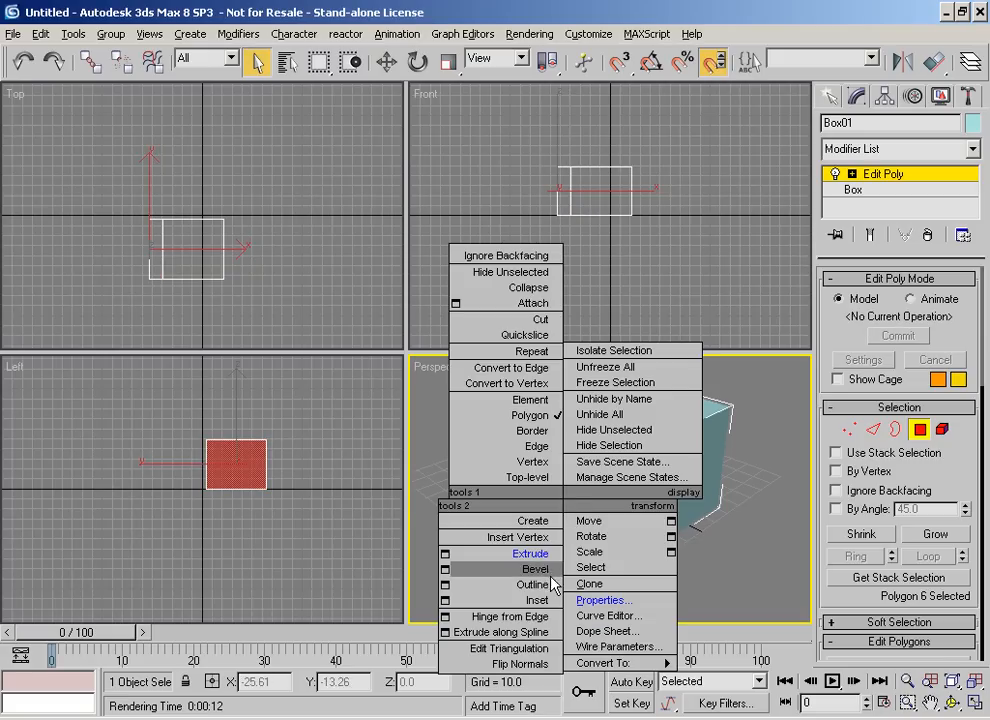
{"action": "left_click", "coordinate": [548, 606]}
{"action": "left_click_drag", "start_coordinate": [553, 506], "coordinate": [557, 497]}
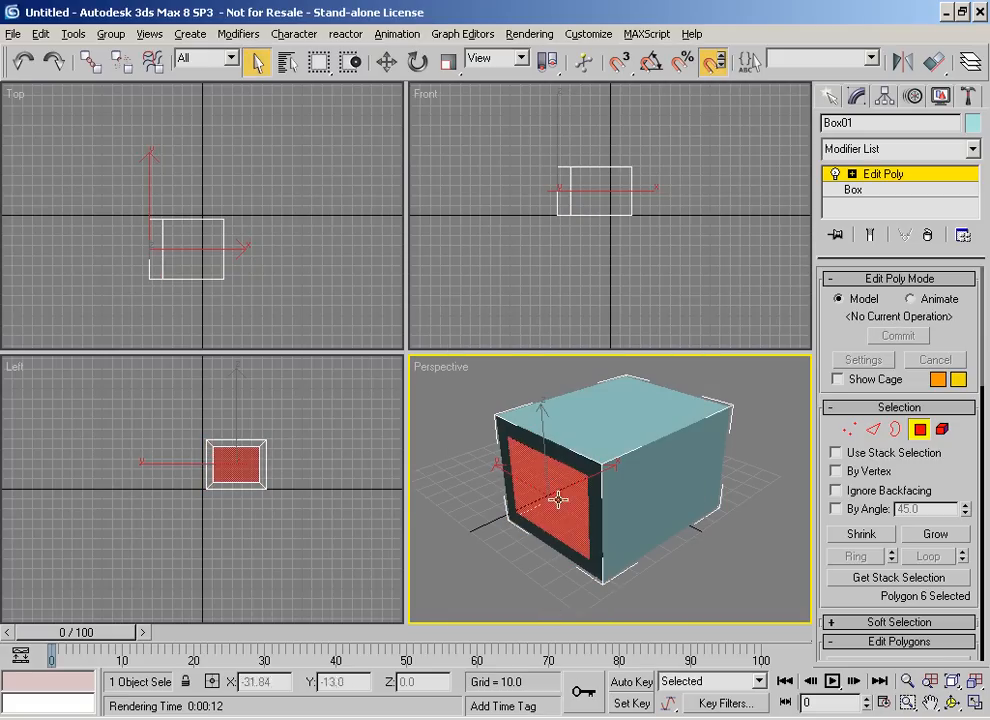
Extrude the inset polygon inward to form a recess and show it in a maximized Perspective view
{"action": "right_click", "coordinate": [556, 528]}
{"action": "left_click", "coordinate": [512, 571]}
{"action": "left_click_drag", "start_coordinate": [526, 579], "coordinate": [488, 538]}
{"action": "middle_click_drag", "start_coordinate": [537, 486], "coordinate": [591, 504]}
{"action": "key", "text": "alt+w"}
{"action": "middle_click_drag", "start_coordinate": [411, 398], "coordinate": [361, 381], "text": "alt"}
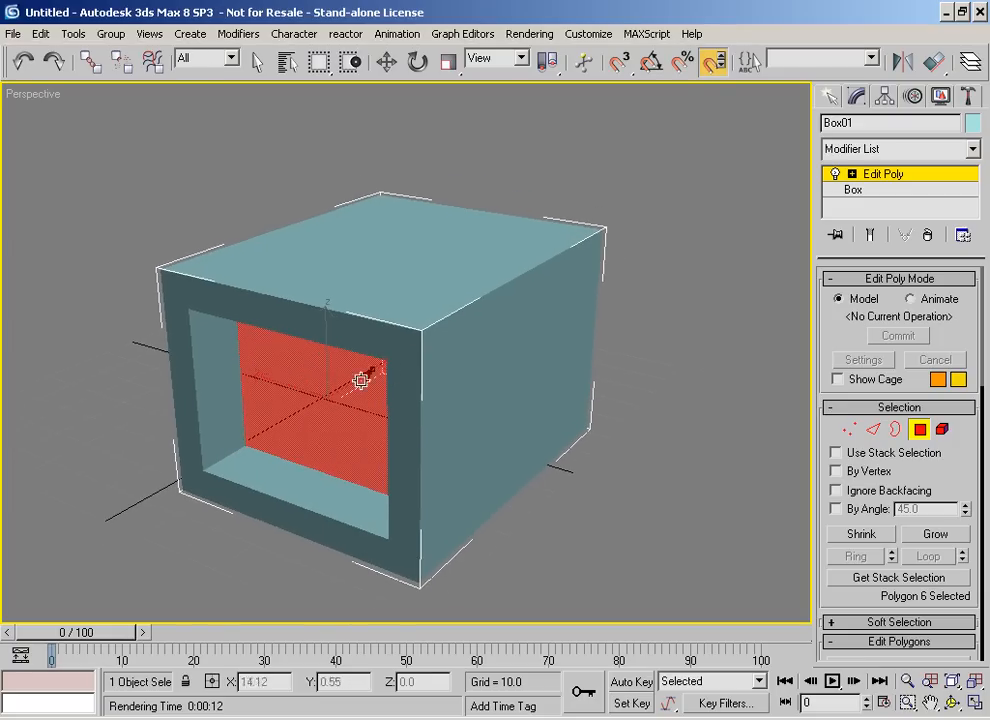
Try to weld the outer and inner vertices at one upper corner of the recess with a weld threshold of 18.51
{"action": "left_click", "coordinate": [848, 429]}
{"action": "left_click_drag", "start_coordinate": [187, 321], "coordinate": [183, 314]}
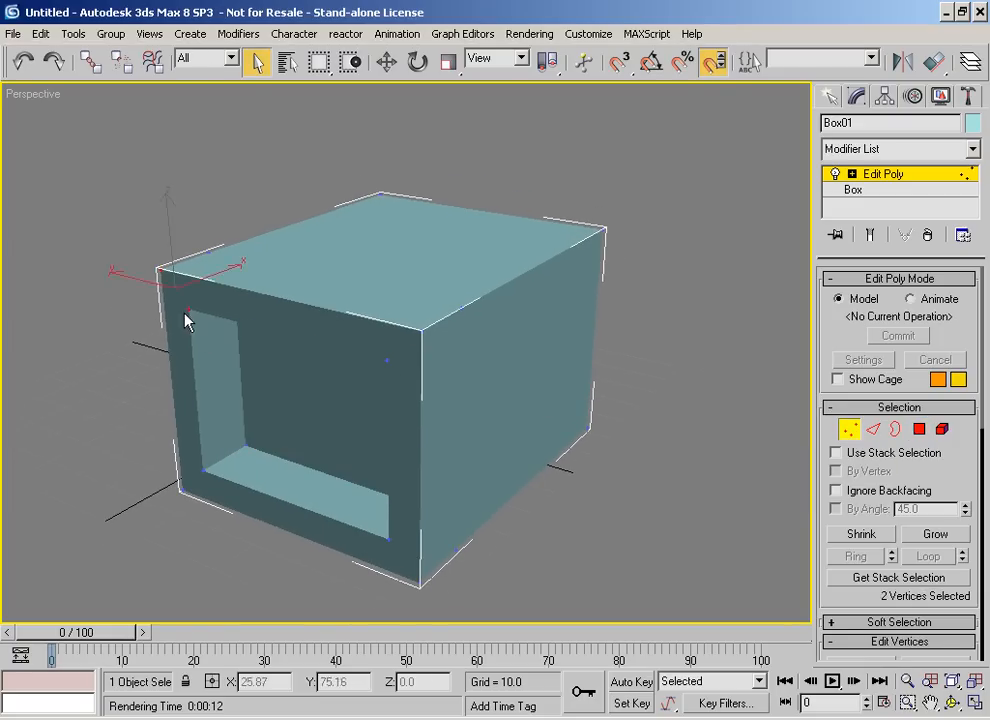
{"action": "right_click", "coordinate": [178, 307]}
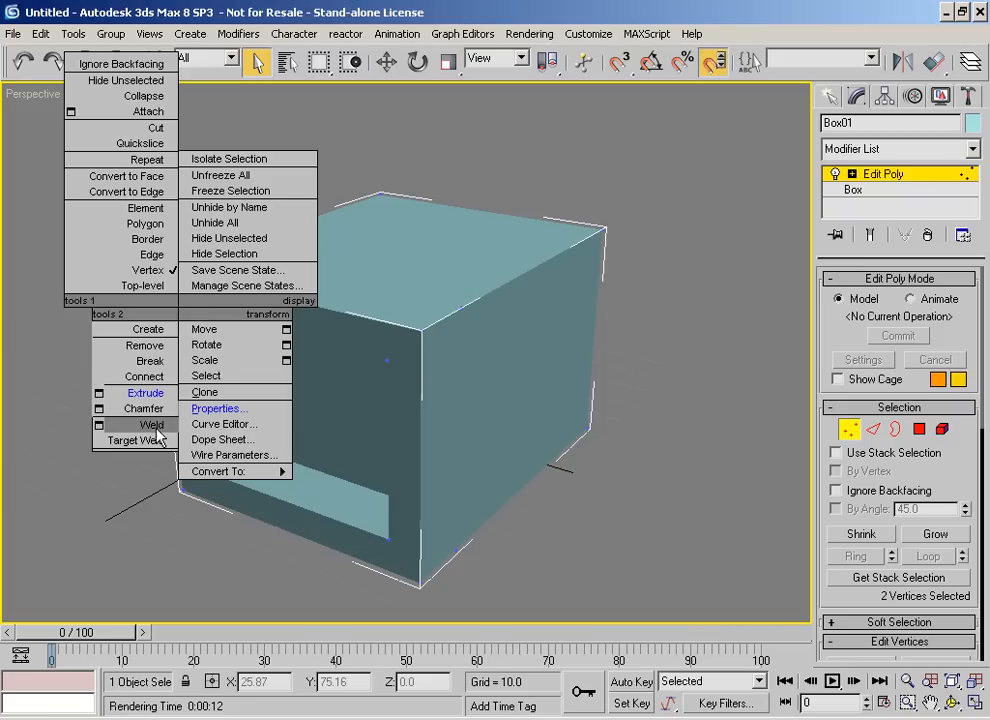
{"action": "left_click", "coordinate": [99, 425]}
{"action": "left_click_drag", "start_coordinate": [522, 334], "coordinate": [539, 17]}
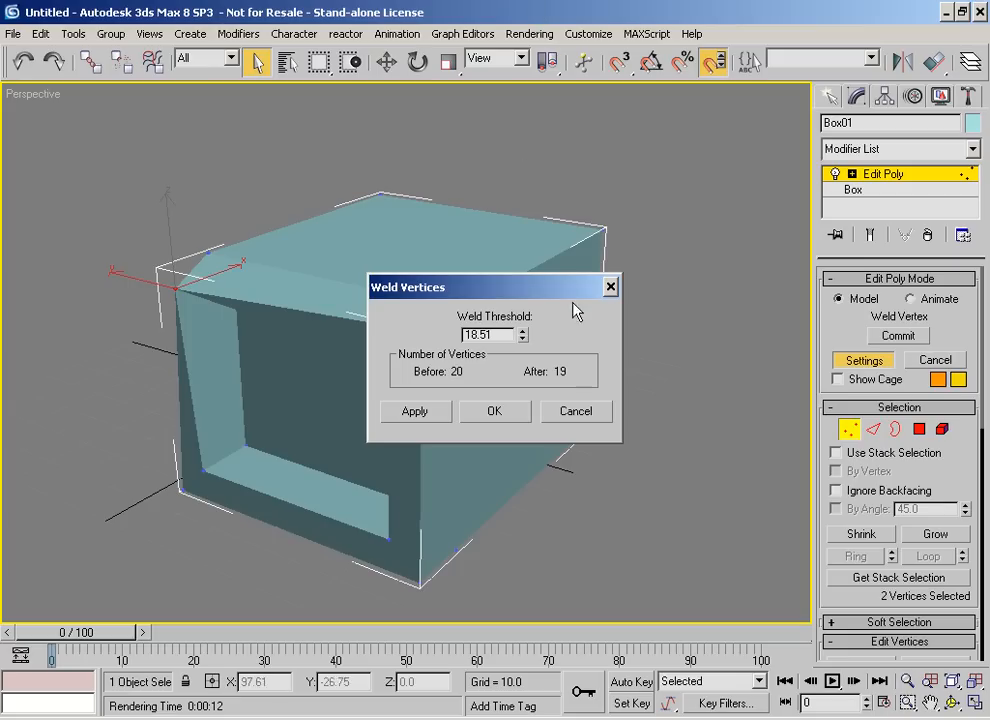
{"action": "left_click", "coordinate": [564, 414]}
Leave vertex editing and delete the whole box
{"action": "left_click", "coordinate": [849, 429]}
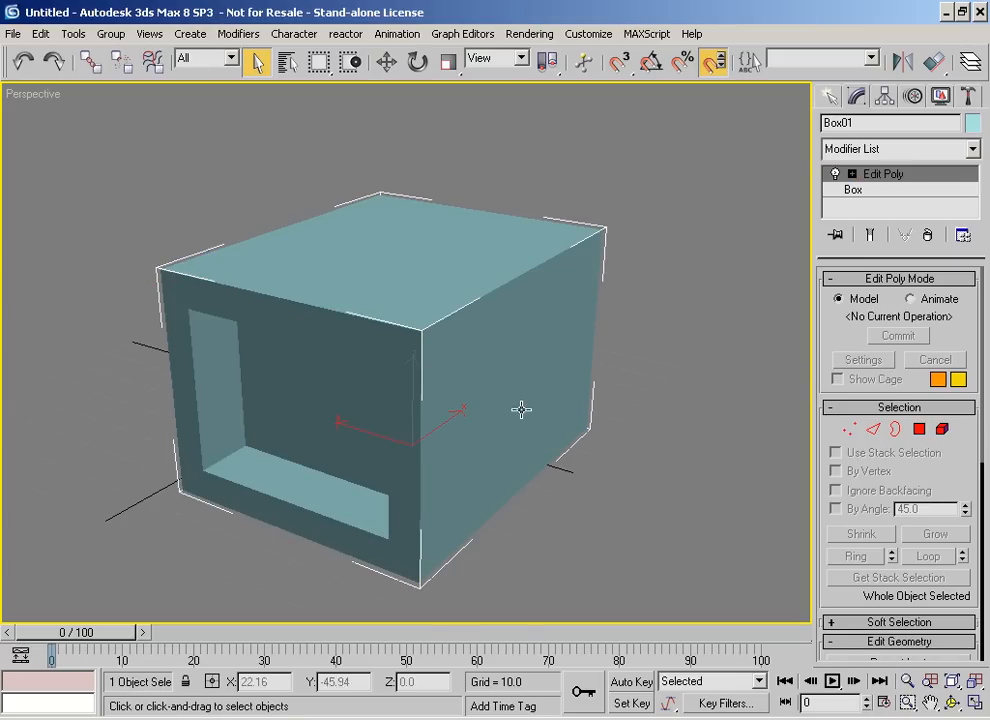
{"action": "key", "text": "Delete"}
Draw a closed, curved Line spline around the origin in the Perspective view
{"action": "left_click", "coordinate": [828, 97]}
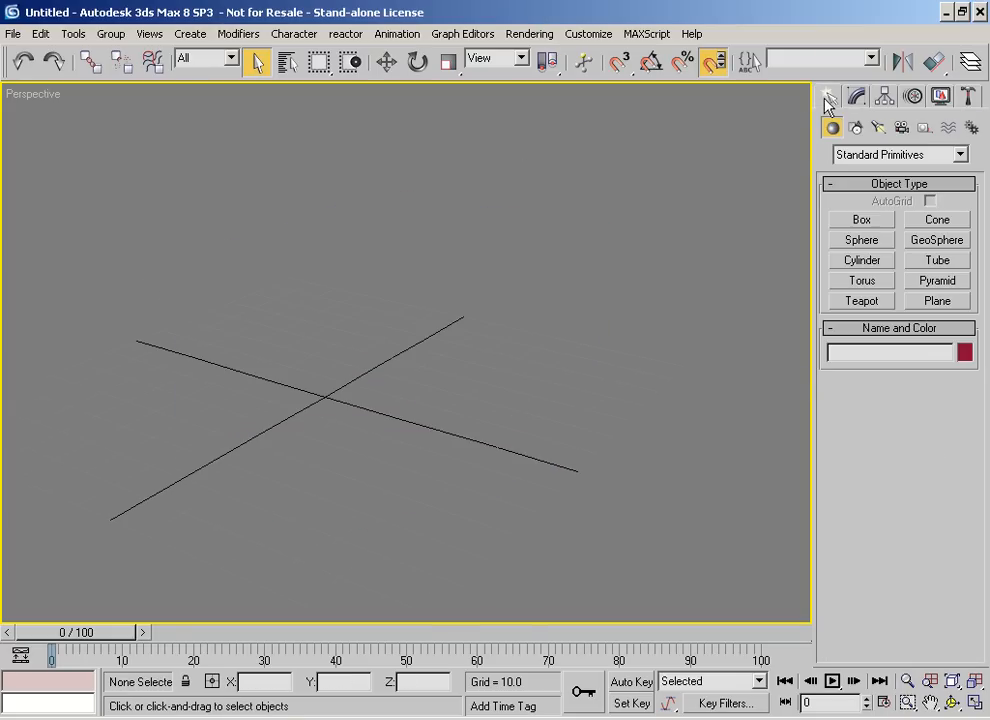
{"action": "left_click", "coordinate": [856, 128]}
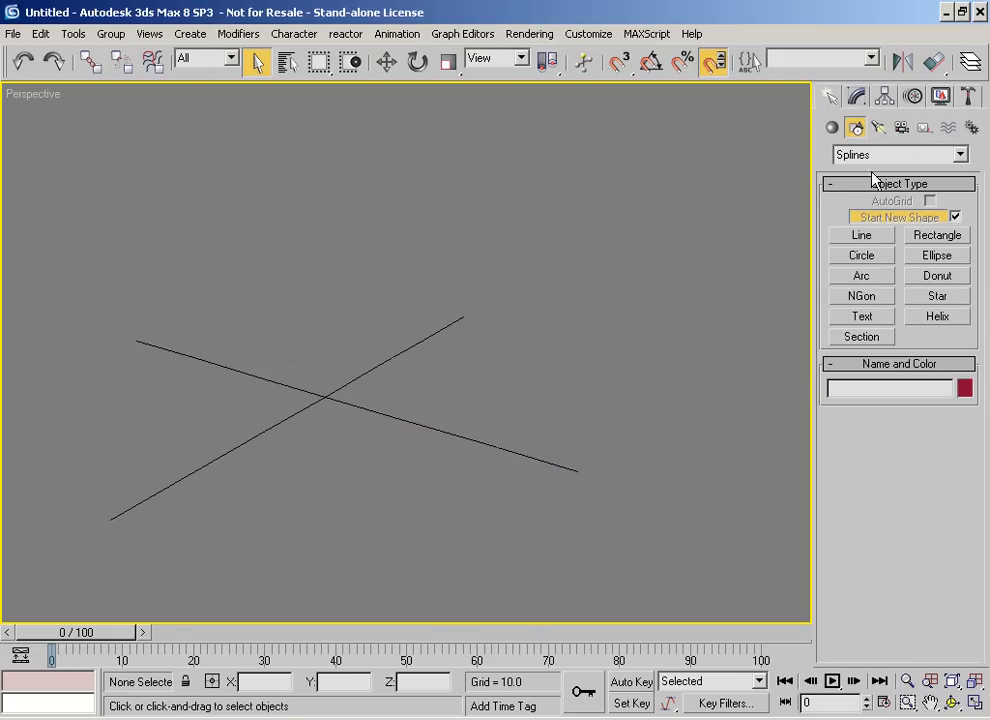
{"action": "left_click", "coordinate": [872, 238]}
{"action": "left_click_drag", "start_coordinate": [307, 338], "coordinate": [201, 377]}
{"action": "left_click_drag", "start_coordinate": [212, 425], "coordinate": [290, 487]}
{"action": "left_click_drag", "start_coordinate": [450, 480], "coordinate": [511, 412]}
{"action": "left_click_drag", "start_coordinate": [507, 360], "coordinate": [489, 318]}
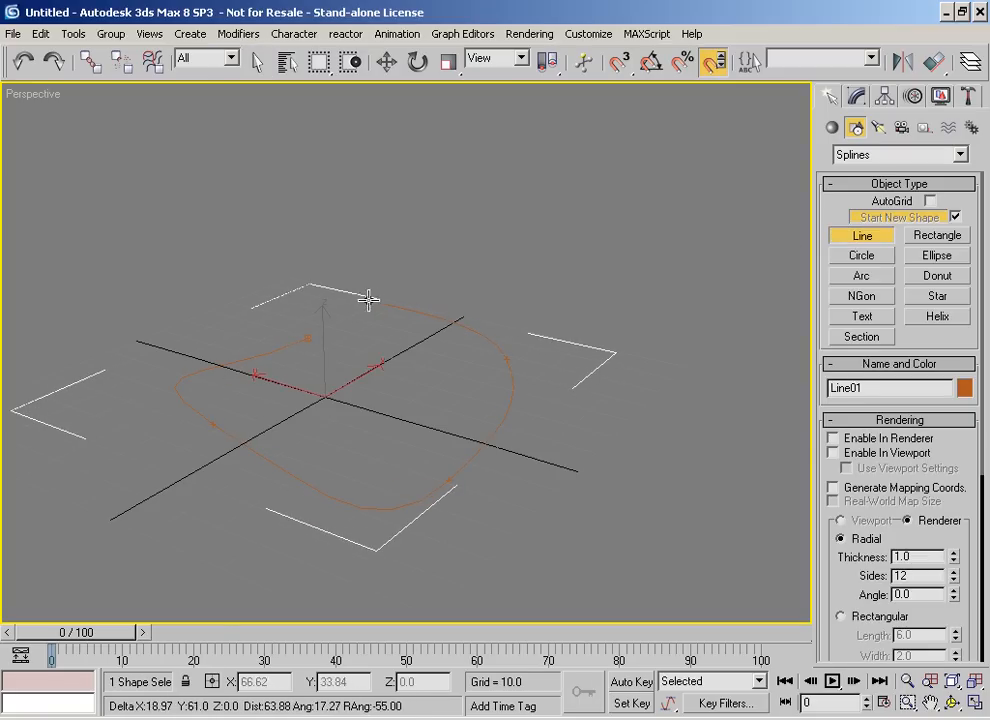
{"action": "left_click", "coordinate": [308, 337]}
{"action": "left_click", "coordinate": [454, 410]}
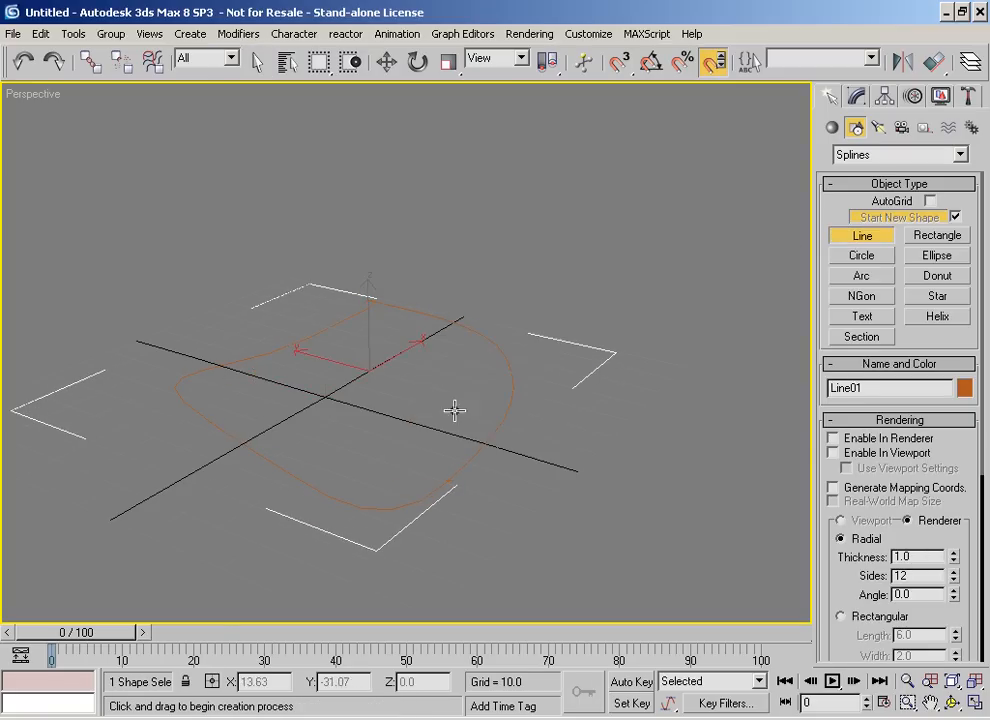
Apply an Extrude modifier to the closed line with an amount of 60
{"action": "left_click", "coordinate": [857, 96]}
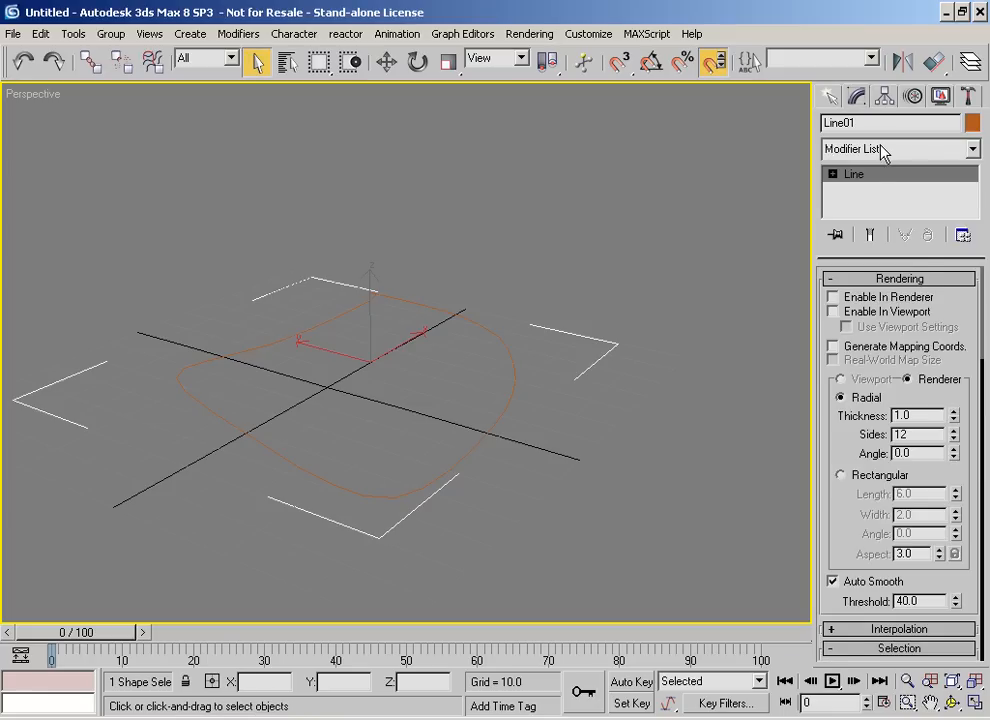
{"action": "left_click", "coordinate": [884, 150]}
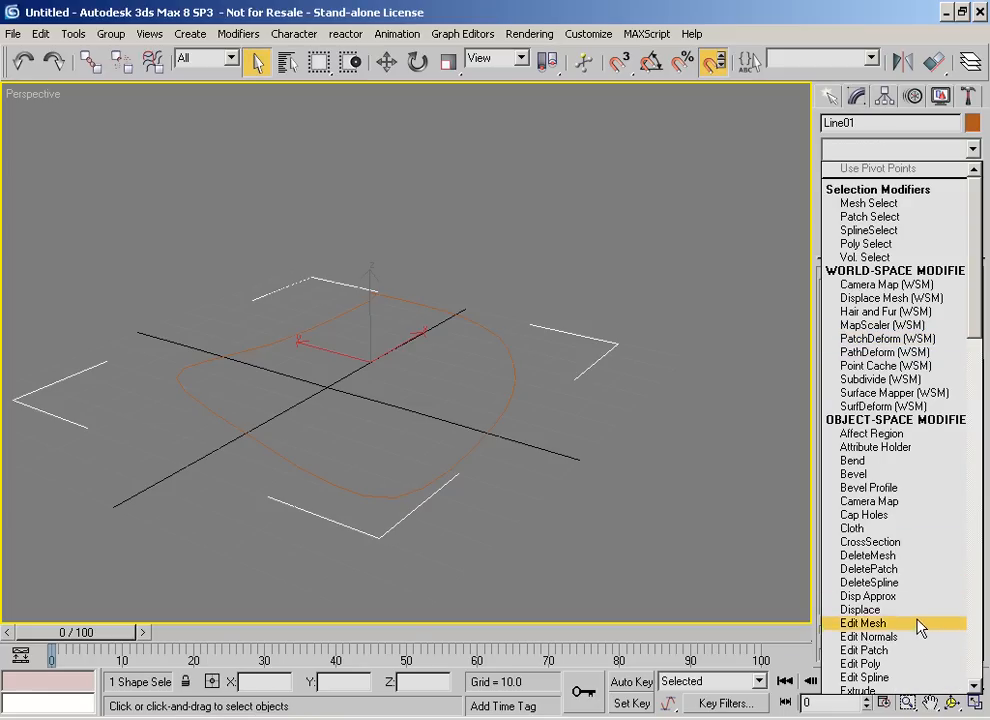
{"action": "left_click", "coordinate": [908, 671]}
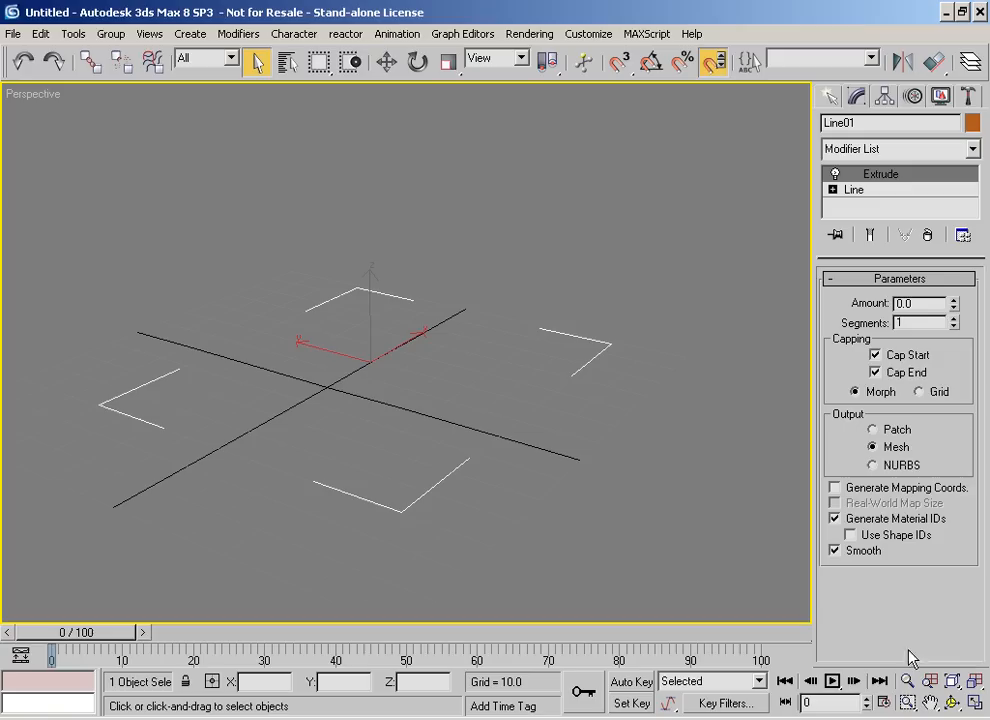
{"action": "left_click_drag", "start_coordinate": [955, 310], "coordinate": [955, 288]}
{"action": "mouse_move", "coordinate": [540, 270]}
{"action": "middle_mouse_down", "text": "alt"}
{"action": "mouse_move", "coordinate": [500, 320]}
{"action": "mouse_move", "coordinate": [390, 390]}
{"action": "mouse_move", "coordinate": [413, 274]}
{"action": "mouse_move", "coordinate": [499, 236]}
{"action": "mouse_move", "coordinate": [510, 190]}
{"action": "mouse_move", "coordinate": [458, 340]}
{"action": "middle_mouse_up", "text": "alt"}
Change the sharp corner vertex of the base line to the Smooth type
{"action": "left_click", "coordinate": [885, 190]}
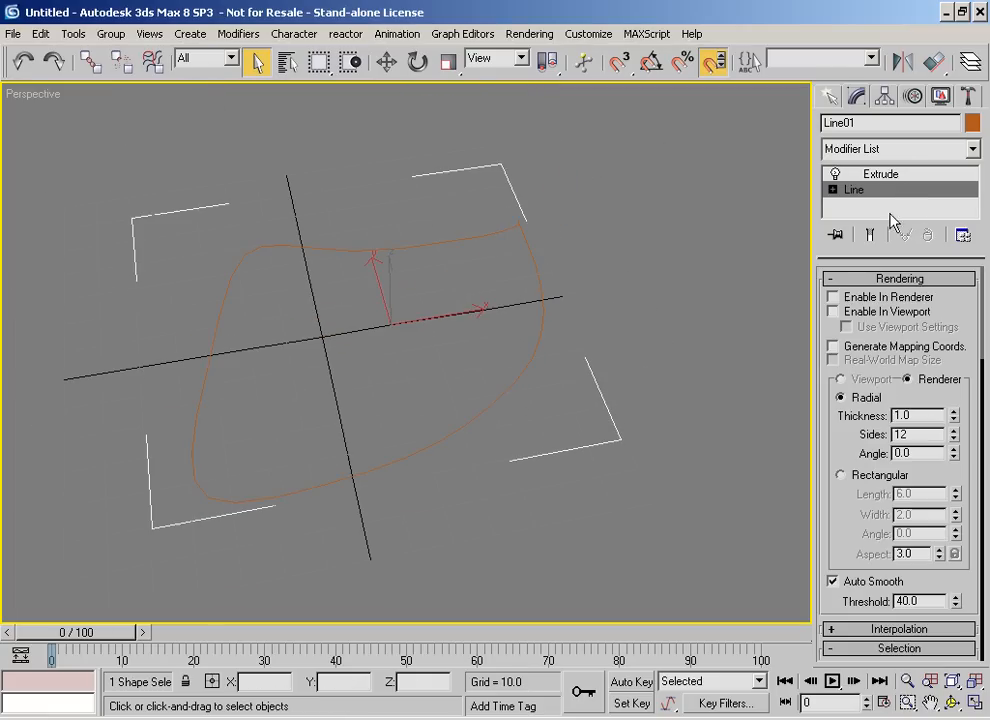
{"action": "left_click", "coordinate": [832, 189]}
{"action": "left_click", "coordinate": [868, 205]}
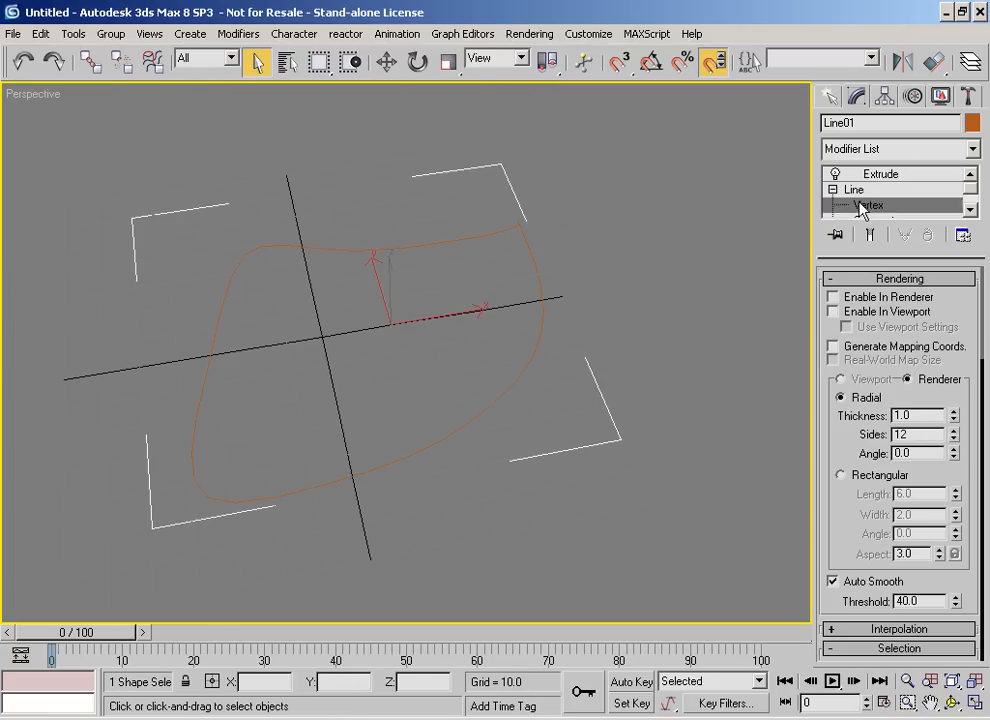
{"action": "left_click_drag", "start_coordinate": [620, 168], "coordinate": [522, 245]}
{"action": "scroll", "coordinate": [522, 245], "scroll_direction": "up", "scroll_amount": 4}
{"action": "middle_click_drag", "start_coordinate": [491, 267], "coordinate": [506, 249]}
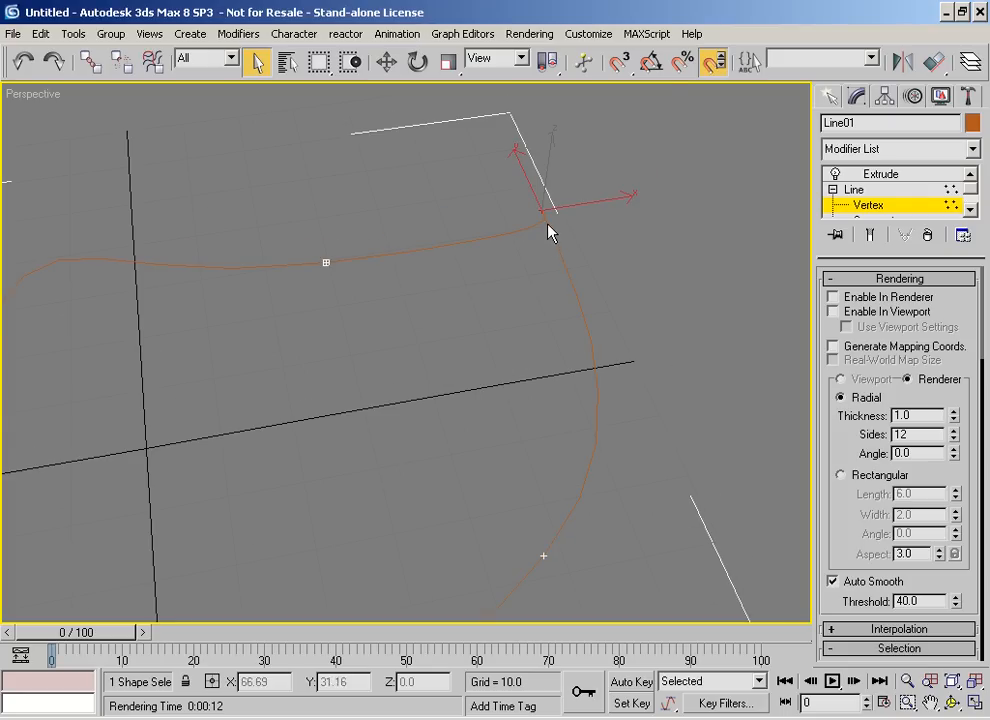
{"action": "right_click", "coordinate": [533, 241]}
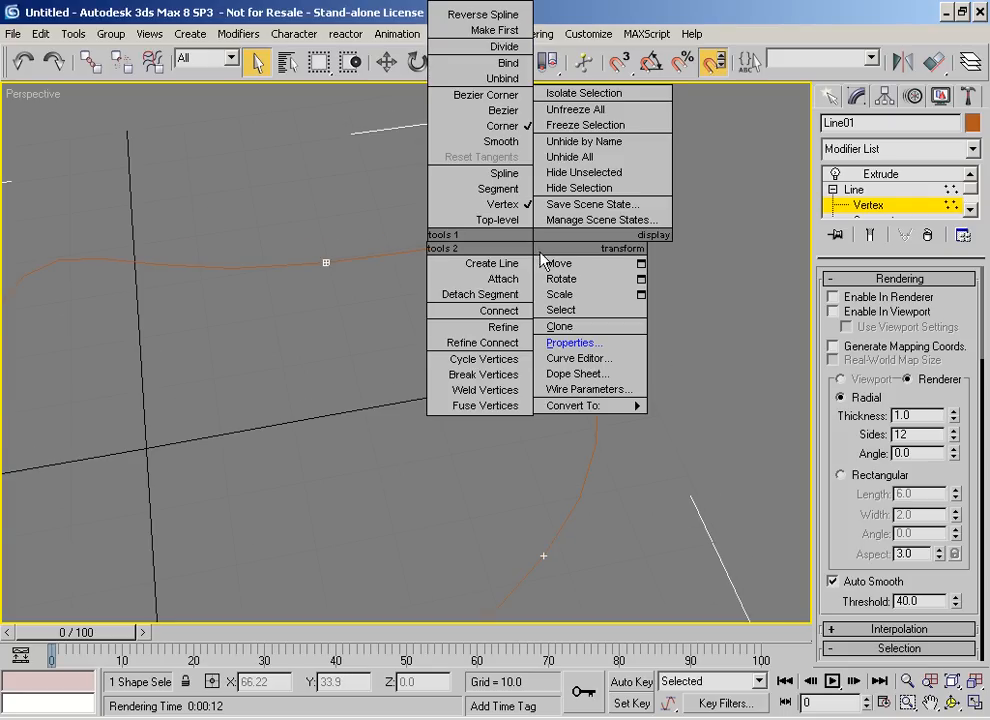
{"action": "left_click", "coordinate": [490, 127]}
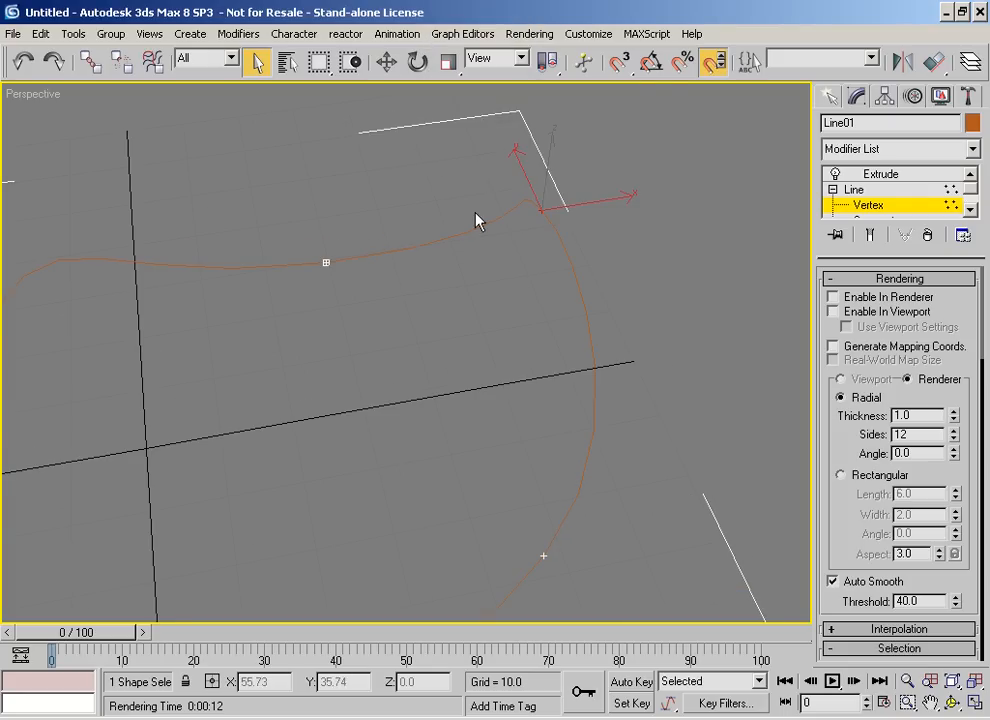
Return to the Extrude modifier and examine the updated solid from above and below
{"action": "left_click", "coordinate": [875, 205]}
{"action": "left_click", "coordinate": [880, 174]}
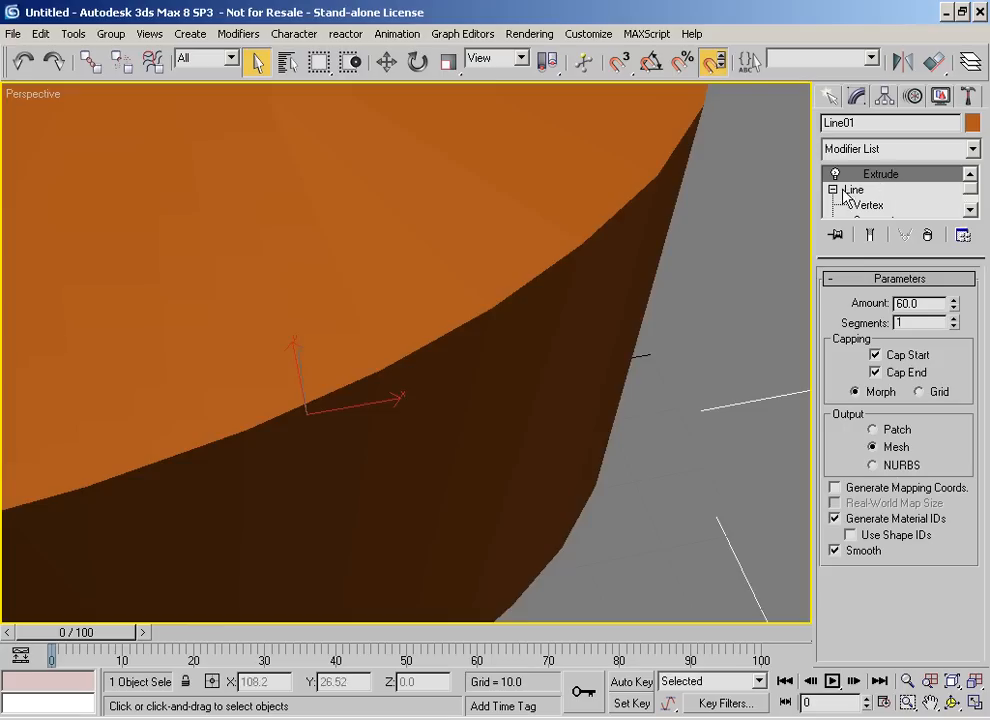
{"action": "scroll", "coordinate": [566, 231], "scroll_direction": "down", "scroll_amount": 5}
{"action": "middle_click_drag", "start_coordinate": [528, 236], "coordinate": [524, 122], "text": "alt"}
{"action": "middle_click_drag", "start_coordinate": [345, 380], "coordinate": [379, 251], "text": "alt"}
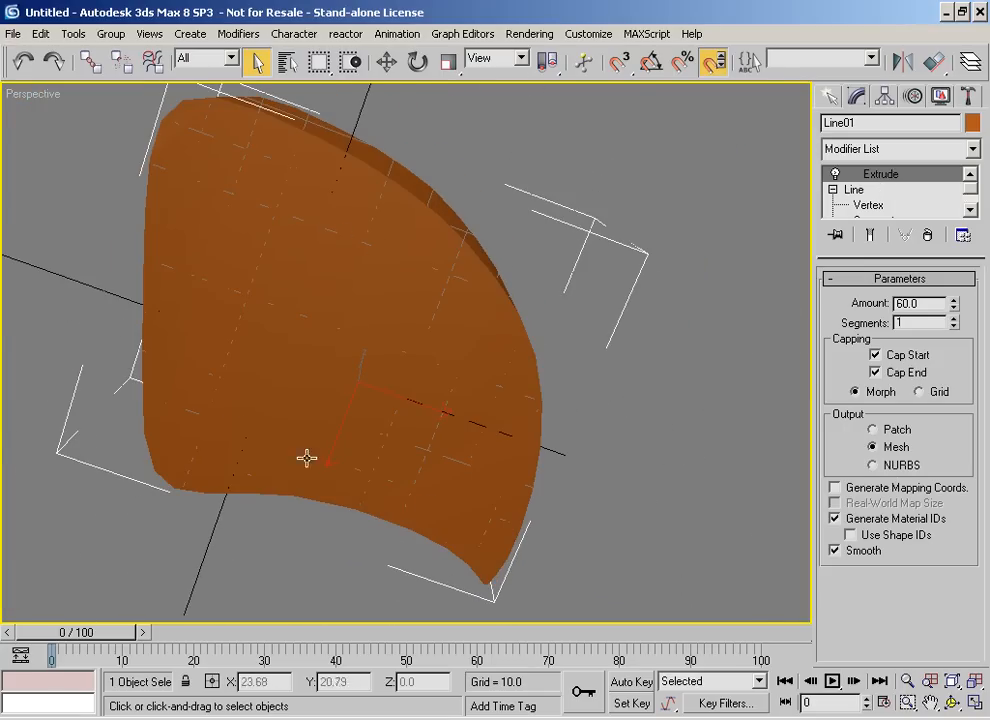
{"action": "middle_click_drag", "start_coordinate": [489, 352], "coordinate": [387, 455], "text": "alt"}
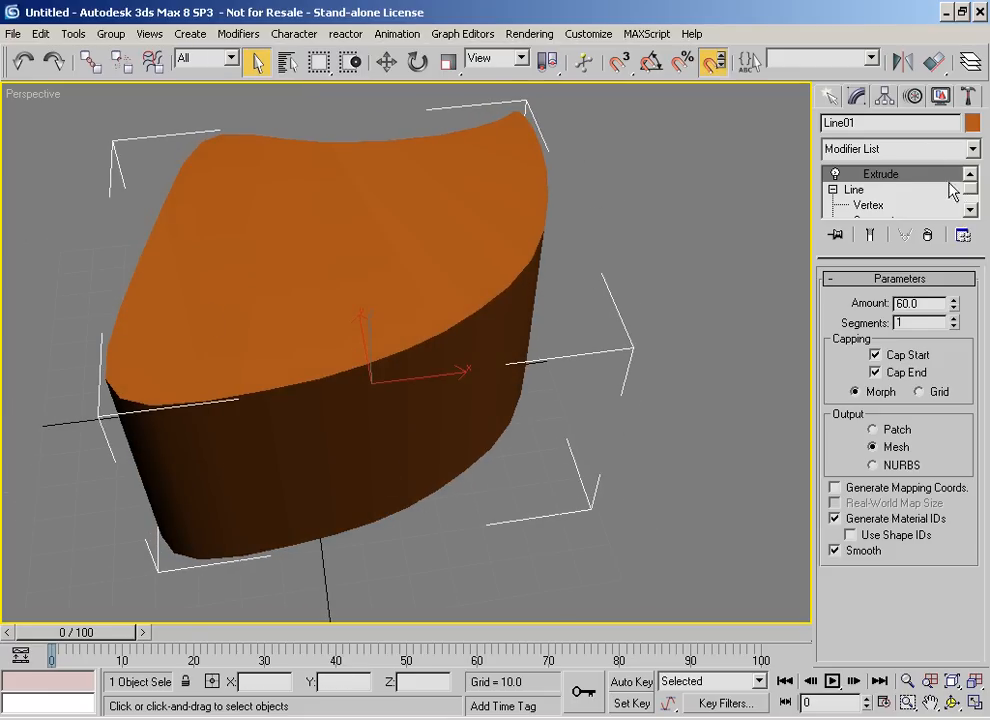
Enlarge the modifier stack display and turn on edged faces for the extruded solid
{"action": "left_click_drag", "start_coordinate": [904, 258], "coordinate": [906, 298]}
{"action": "middle_click_drag", "start_coordinate": [341, 357], "coordinate": [391, 363]}
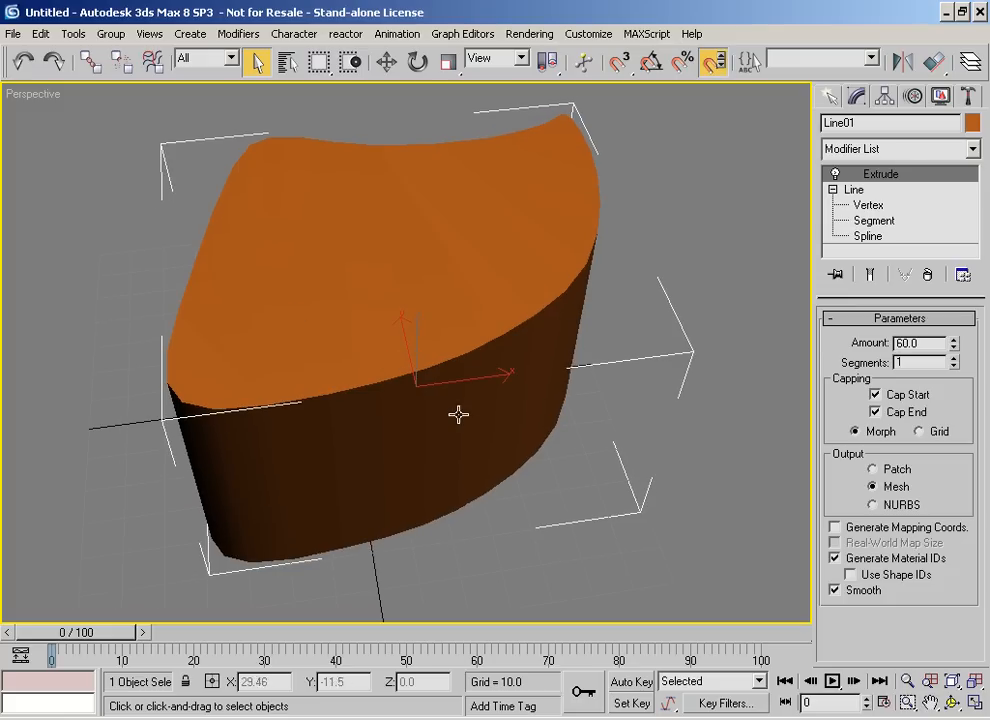
{"action": "middle_click_drag", "start_coordinate": [461, 413], "coordinate": [464, 387], "text": "alt"}
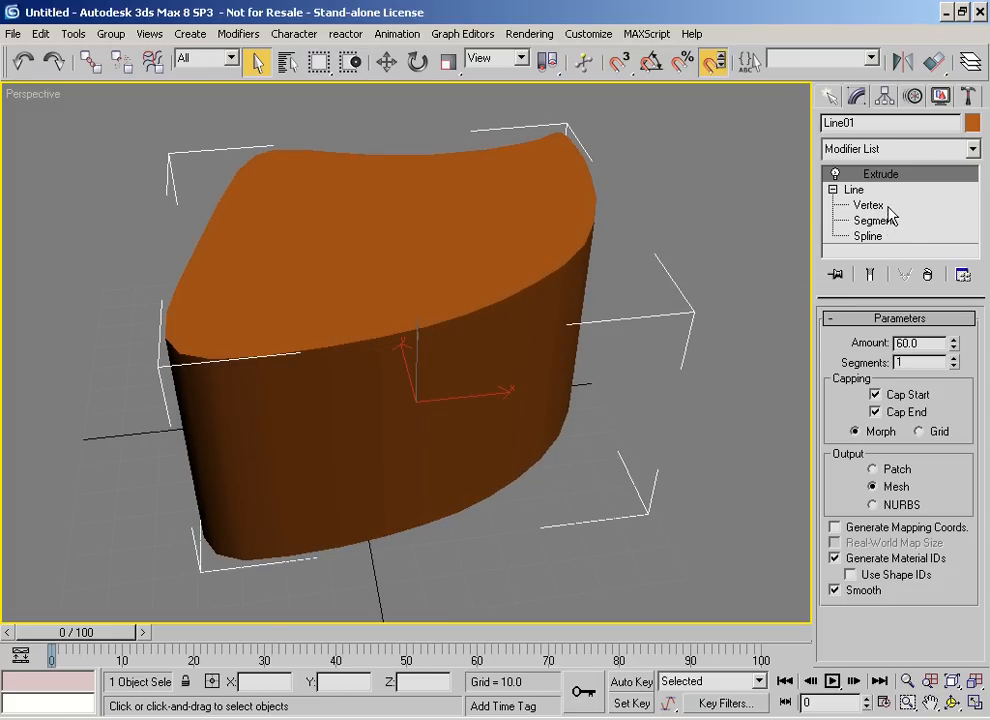
{"action": "scroll", "coordinate": [210, 340], "scroll_direction": "up", "scroll_amount": 4}
{"action": "scroll", "coordinate": [215, 332], "scroll_direction": "down", "scroll_amount": 2}
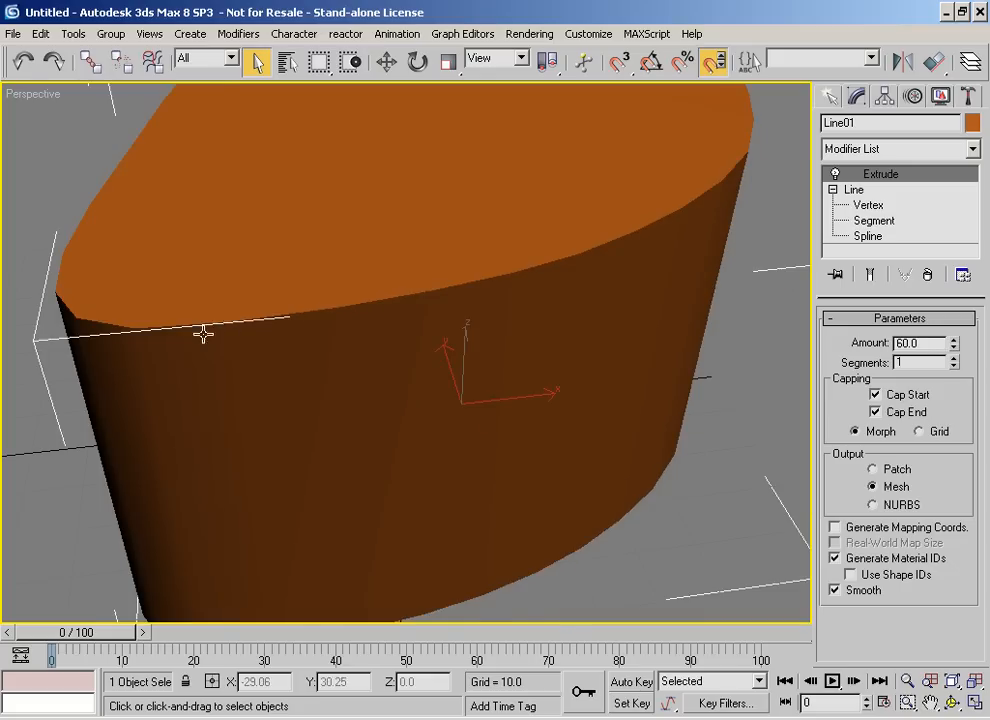
{"action": "middle_click_drag", "start_coordinate": [203, 334], "coordinate": [259, 327]}
{"action": "key", "text": "F4"}
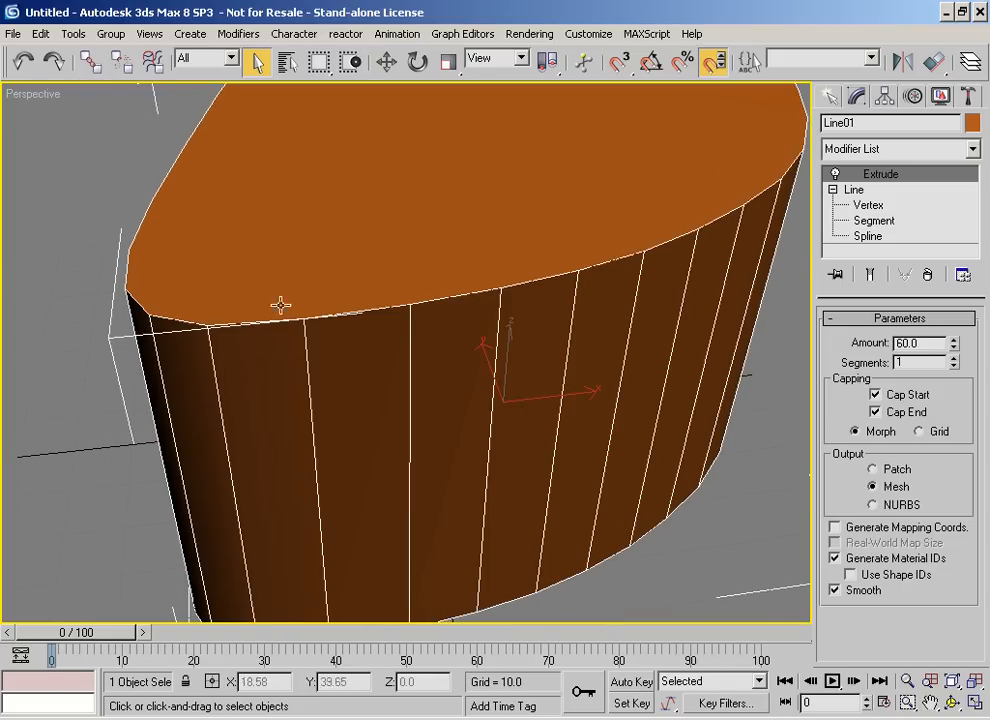
Turn on Show End Result for the base Line level and expand its Interpolation settings
{"action": "left_click", "coordinate": [858, 192]}
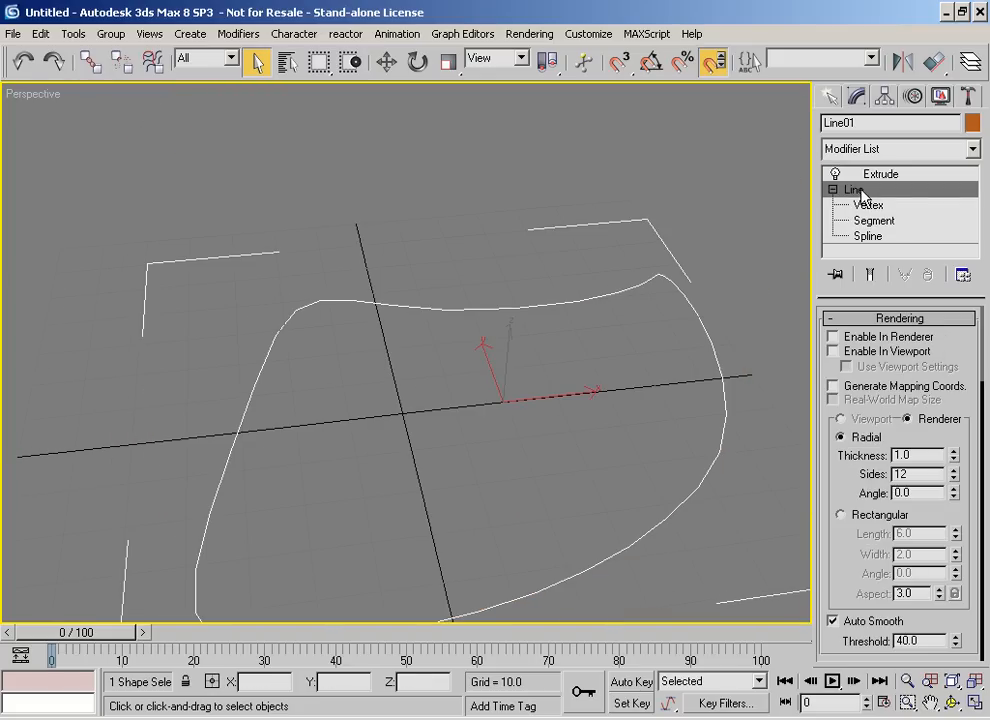
{"action": "left_click", "coordinate": [869, 276]}
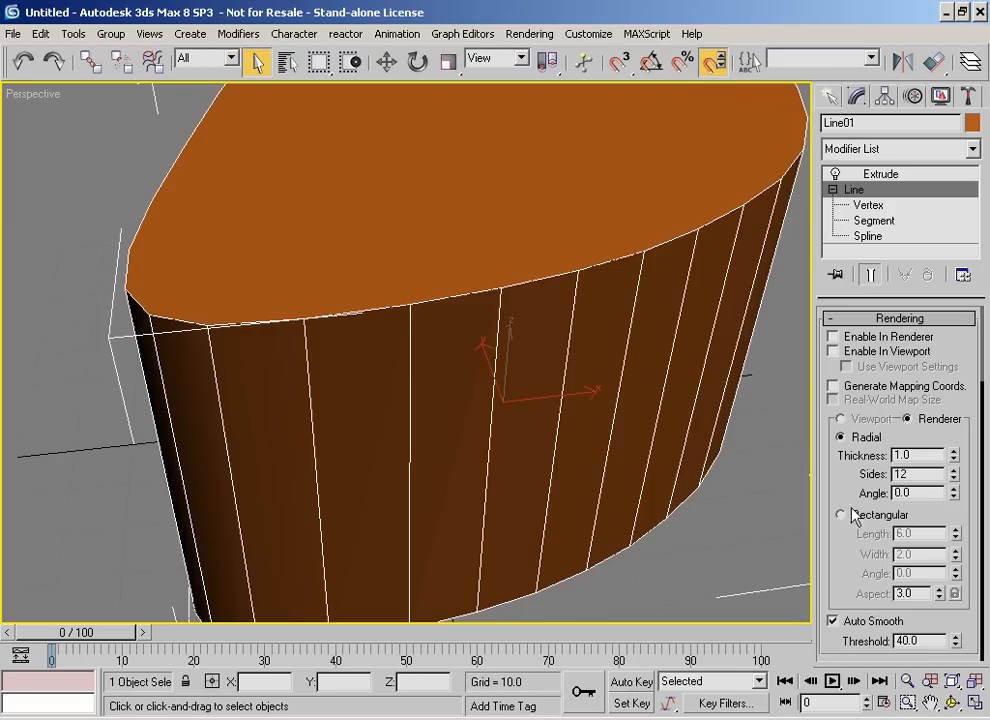
{"action": "left_click_drag", "start_coordinate": [865, 527], "coordinate": [862, 290]}
{"action": "left_click", "coordinate": [899, 425]}
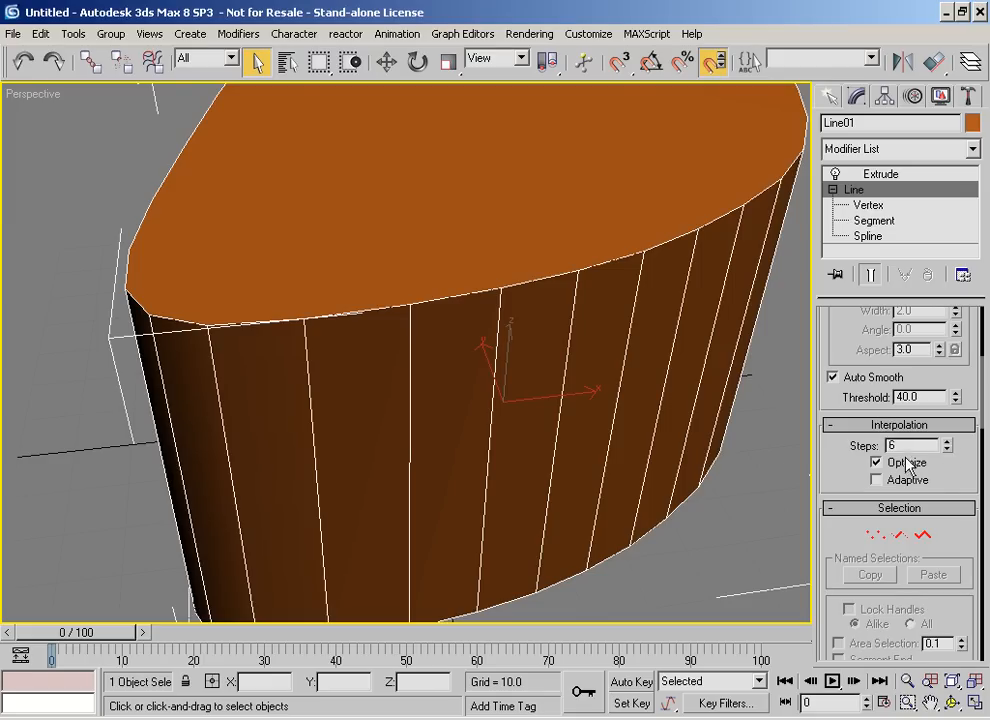
Raise the base line's interpolation steps to 31 and turn on Adaptive interpolation
{"action": "left_click_drag", "start_coordinate": [953, 445], "coordinate": [942, 396]}
{"action": "left_click_drag", "start_coordinate": [921, 317], "coordinate": [904, 460]}
{"action": "left_click", "coordinate": [878, 467]}
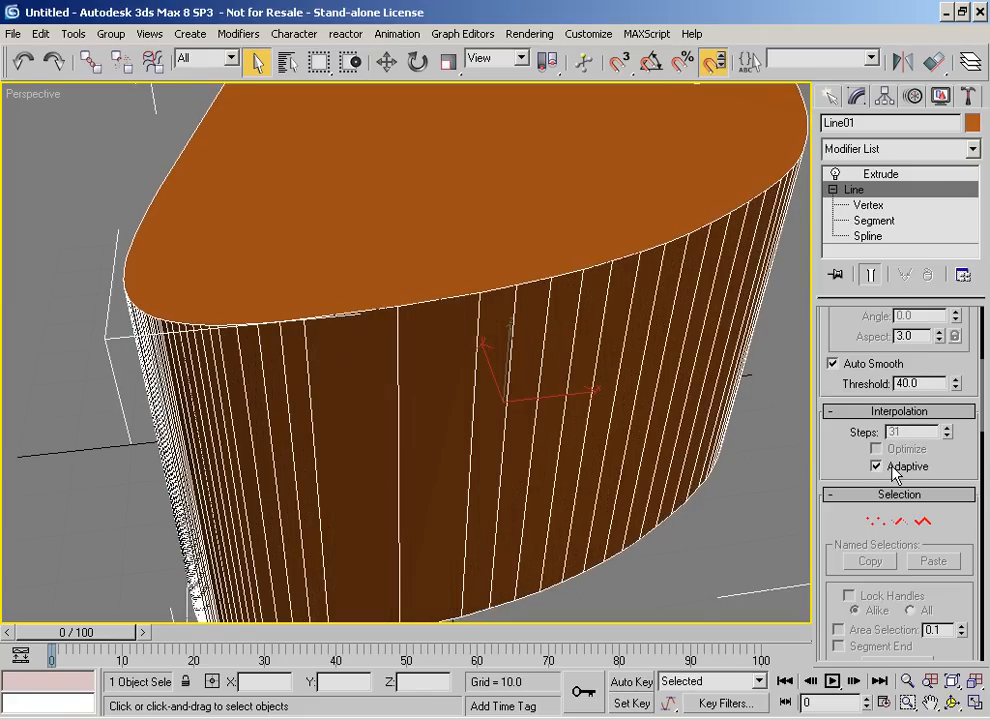
Examine the density of the extruded solid's side edges around its curved corners and flatter walls
{"action": "middle_click_drag", "start_coordinate": [530, 320], "coordinate": [525, 365], "text": "alt"}
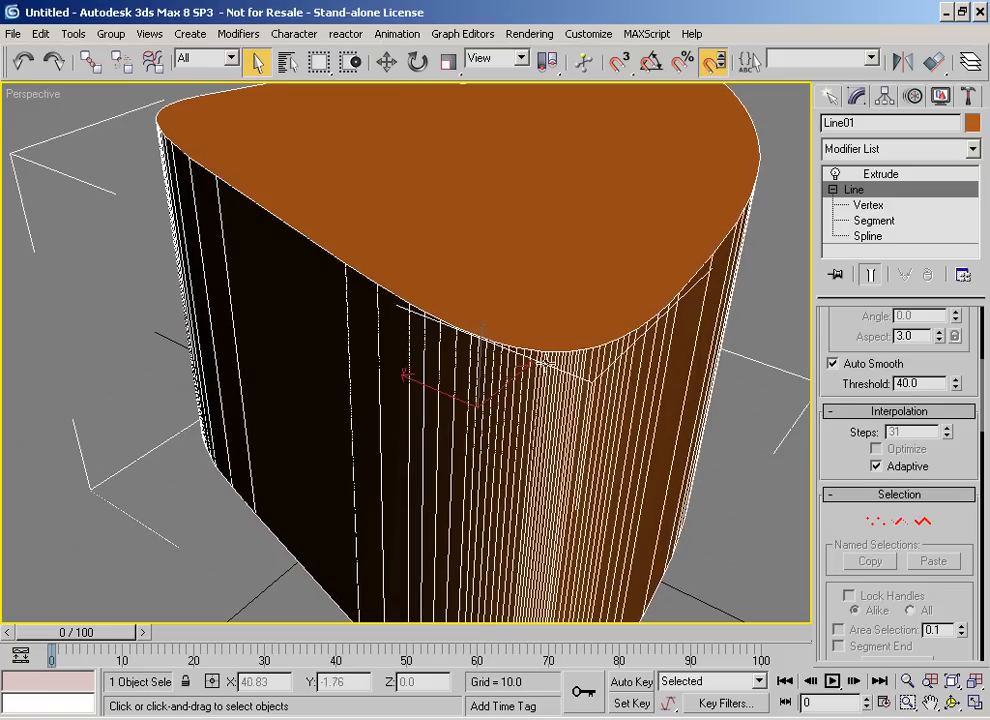
{"action": "scroll", "coordinate": [590, 334], "scroll_direction": "up", "scroll_amount": 5}
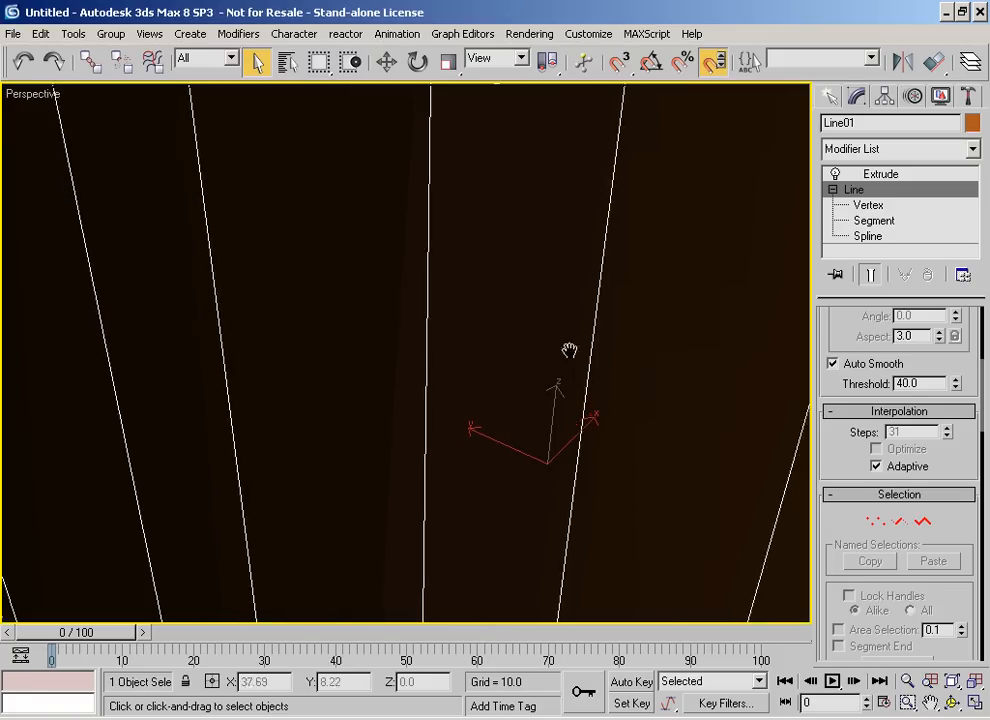
{"action": "scroll", "coordinate": [489, 385], "scroll_direction": "down", "scroll_amount": 5}
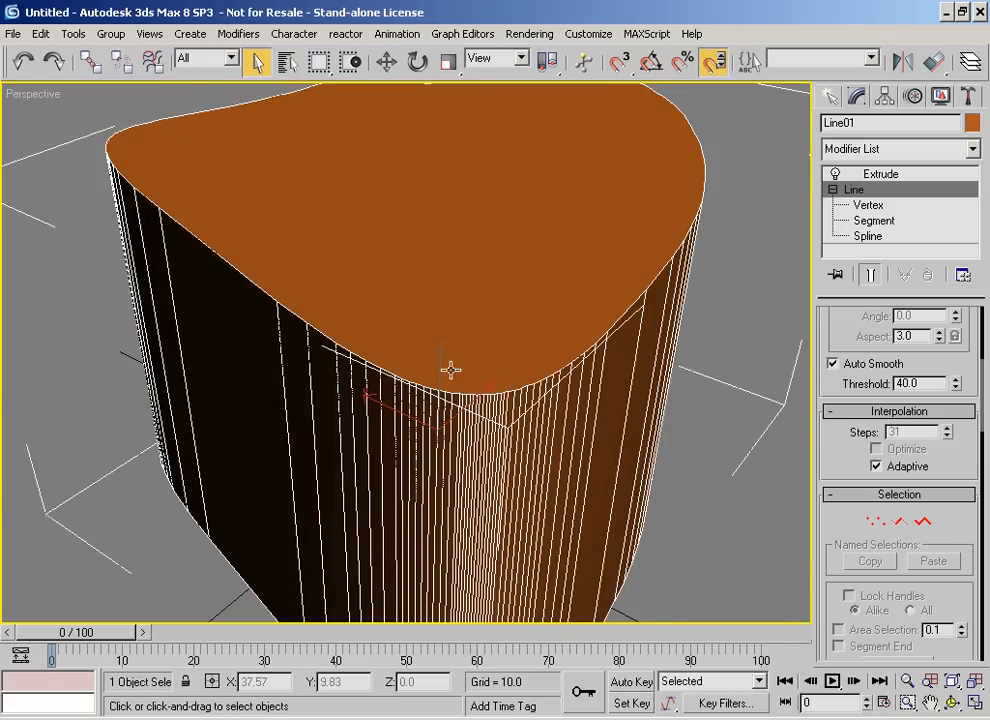
{"action": "scroll", "coordinate": [451, 369], "scroll_direction": "up", "scroll_amount": 3}
{"action": "scroll", "coordinate": [463, 361], "scroll_direction": "down", "scroll_amount": 1}
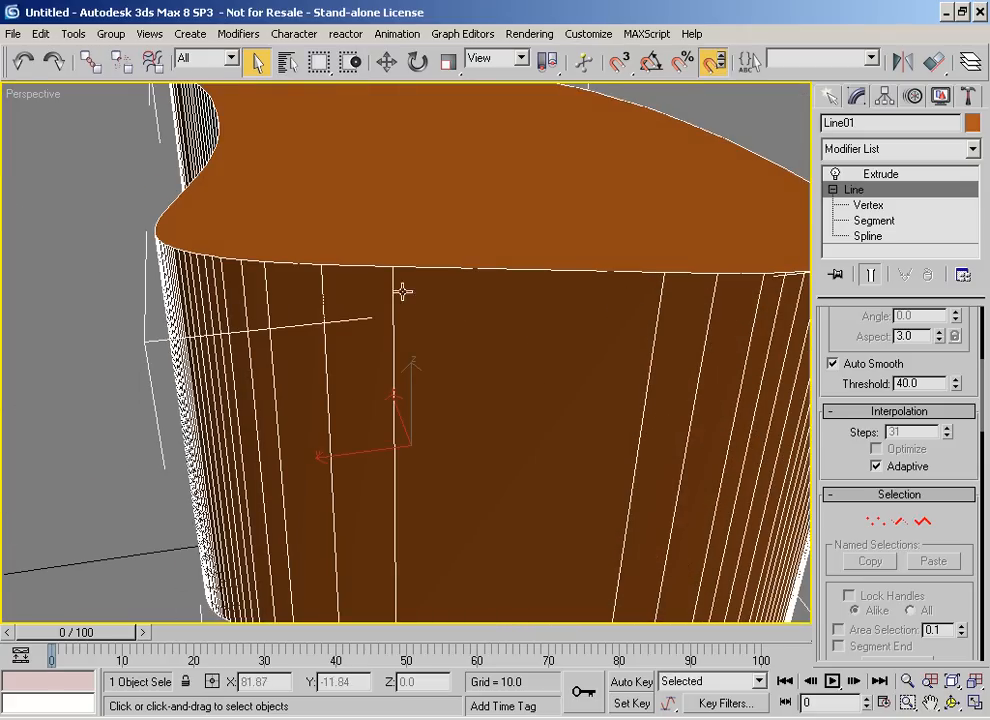
{"action": "scroll", "coordinate": [407, 290], "scroll_direction": "down", "scroll_amount": 2}
{"action": "scroll", "coordinate": [345, 278], "scroll_direction": "up", "scroll_amount": 4}
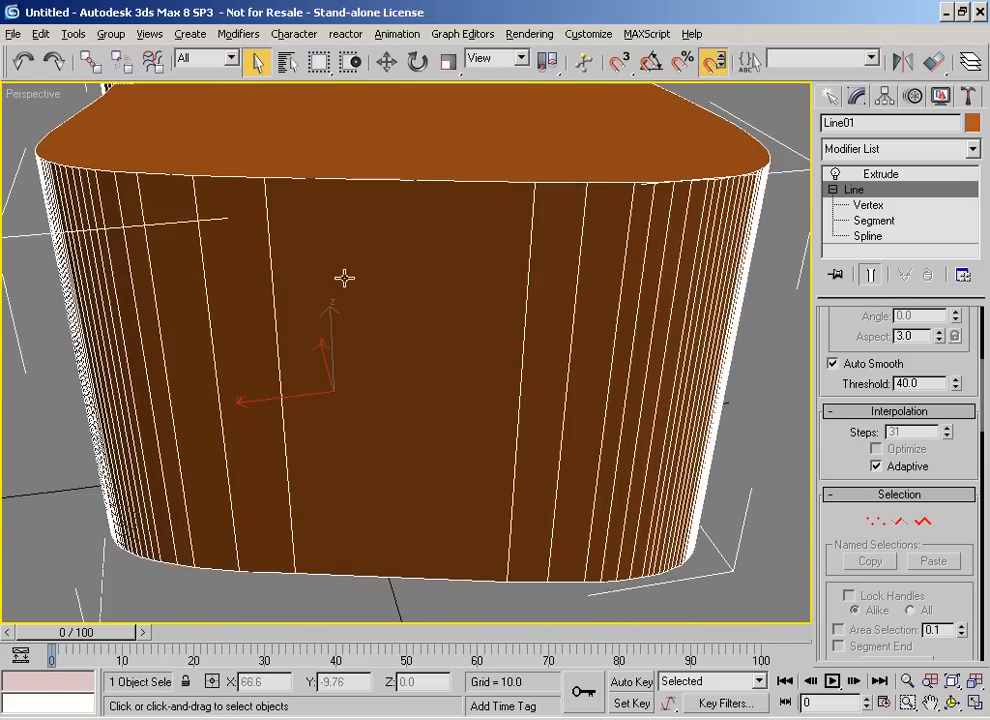
{"action": "scroll", "coordinate": [487, 296], "scroll_direction": "down", "scroll_amount": 5}
{"action": "middle_click_drag", "start_coordinate": [552, 316], "coordinate": [442, 292], "text": "alt"}
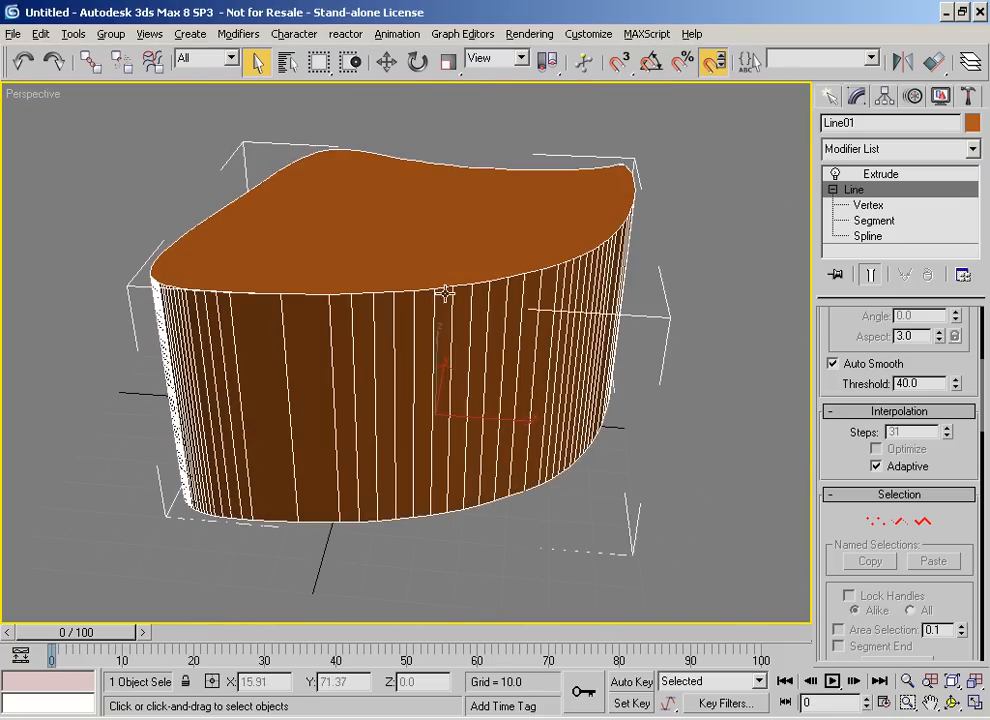
Return to the Extrude level, delete the extruded line object and switch to the Front view
{"action": "left_click", "coordinate": [868, 204]}
{"action": "left_click", "coordinate": [881, 173]}
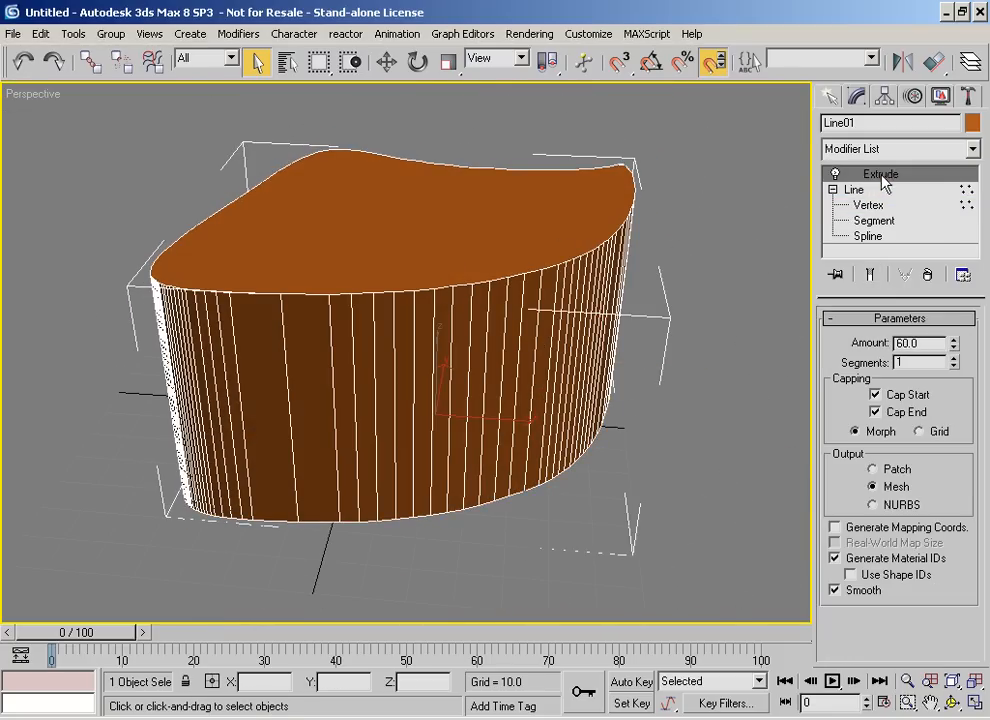
{"action": "key", "text": "Delete"}
{"action": "key", "text": "f"}
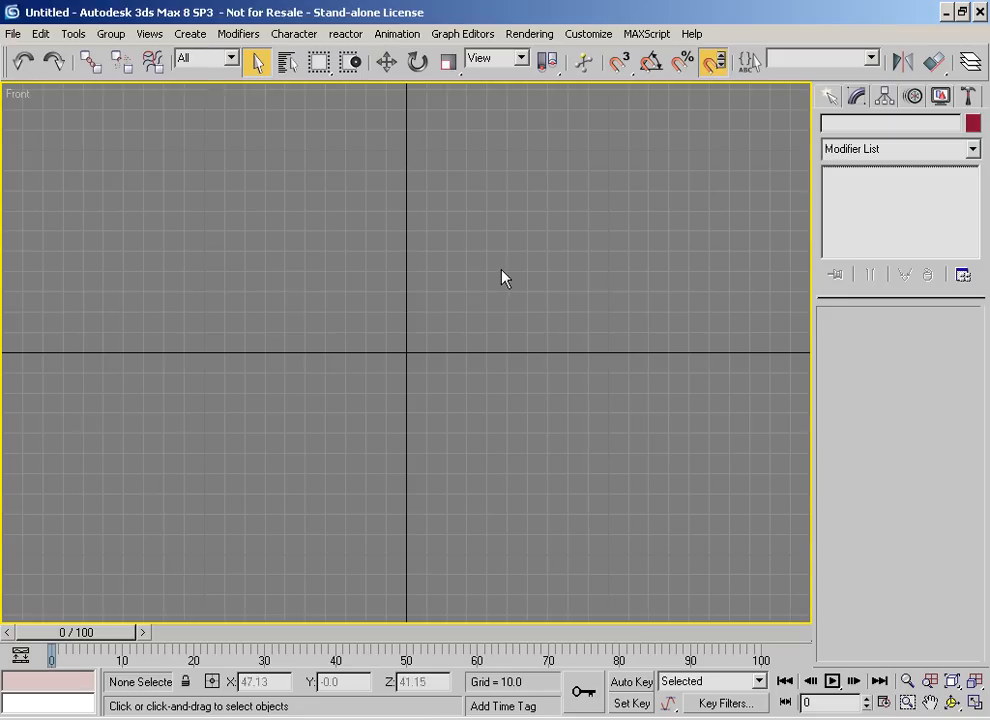
Create a box about 89 long, 106.7 wide and 68.4 high around the grid centre
{"action": "left_click", "coordinate": [829, 96]}
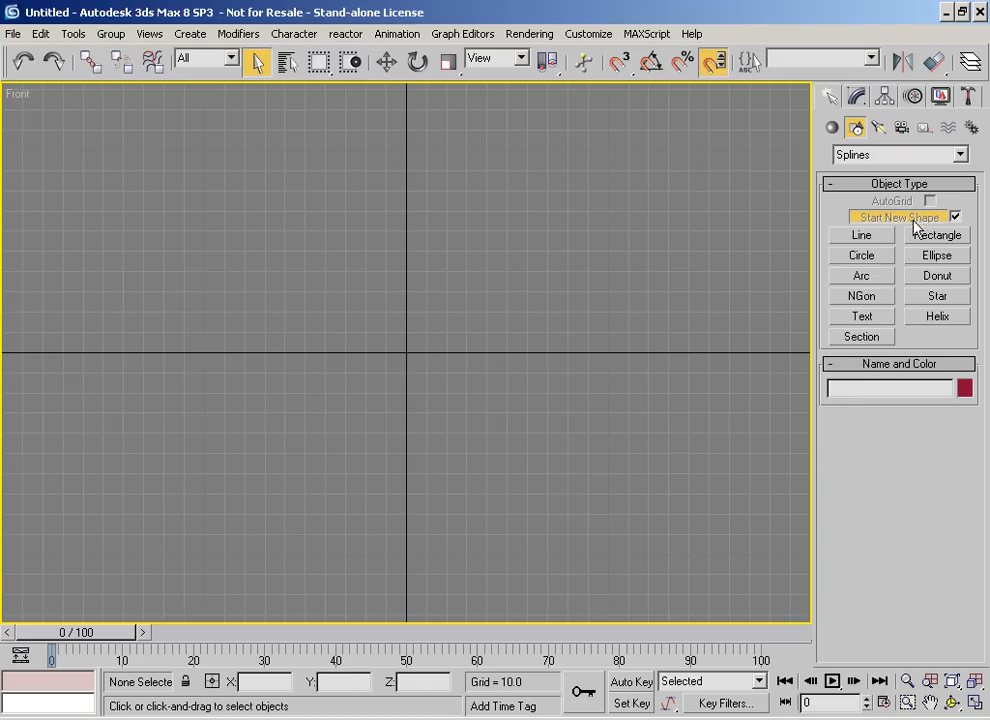
{"action": "left_click", "coordinate": [831, 127]}
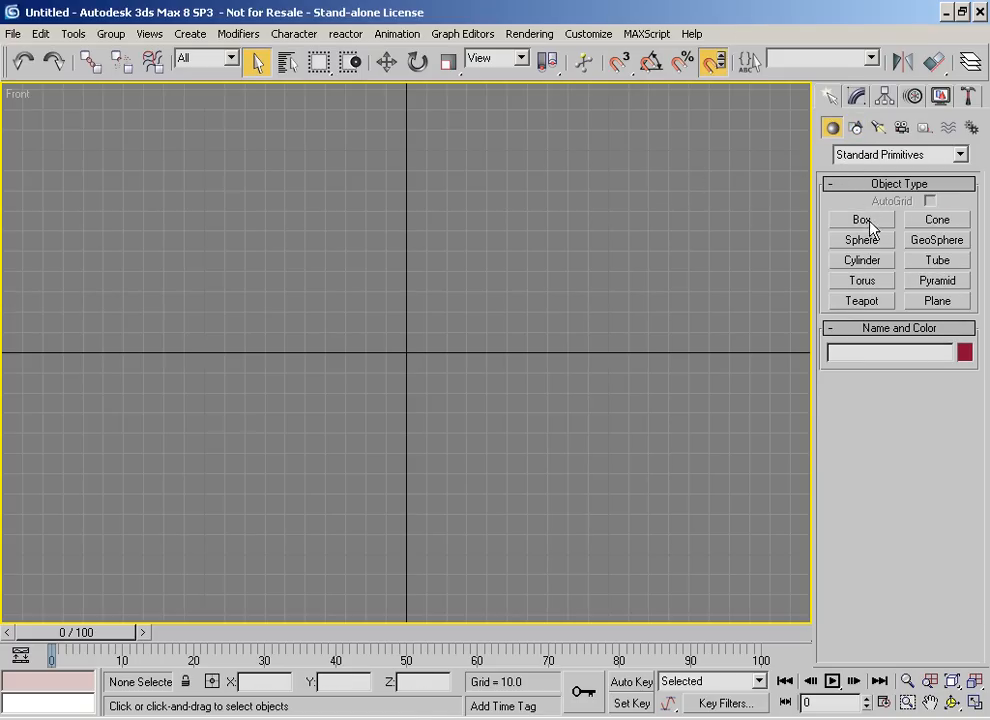
{"action": "left_click", "coordinate": [864, 221]}
{"action": "left_click_drag", "start_coordinate": [299, 243], "coordinate": [514, 422]}
{"action": "left_click", "coordinate": [497, 281]}
{"action": "middle_click_drag", "start_coordinate": [497, 281], "coordinate": [433, 357]}
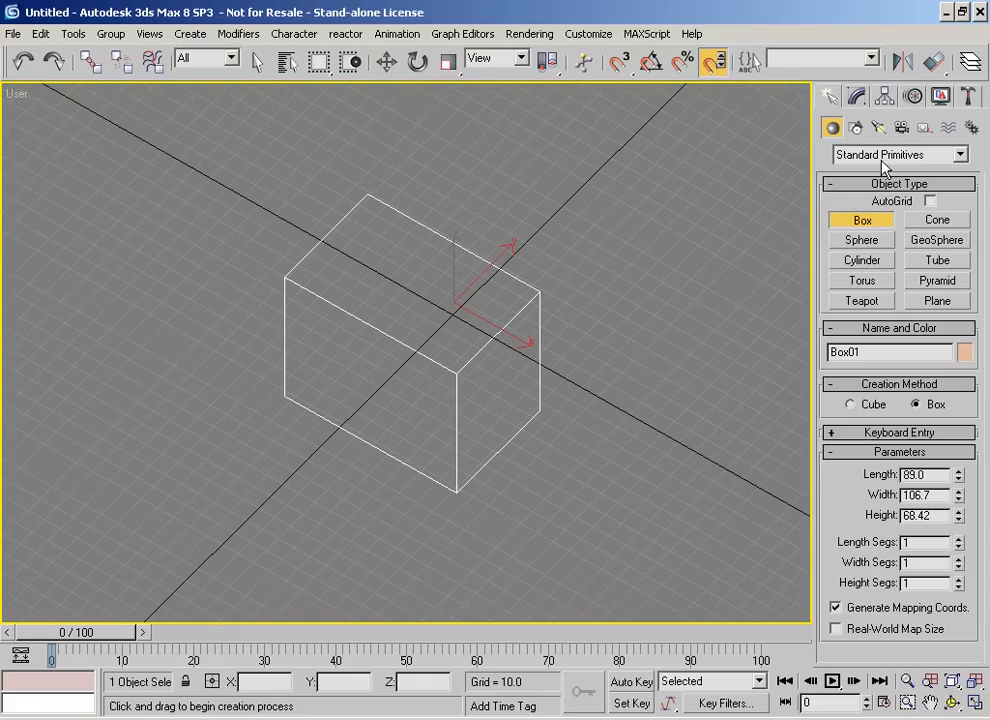
Set the box's length, width and height segments to 3 each
{"action": "left_click", "coordinate": [857, 97]}
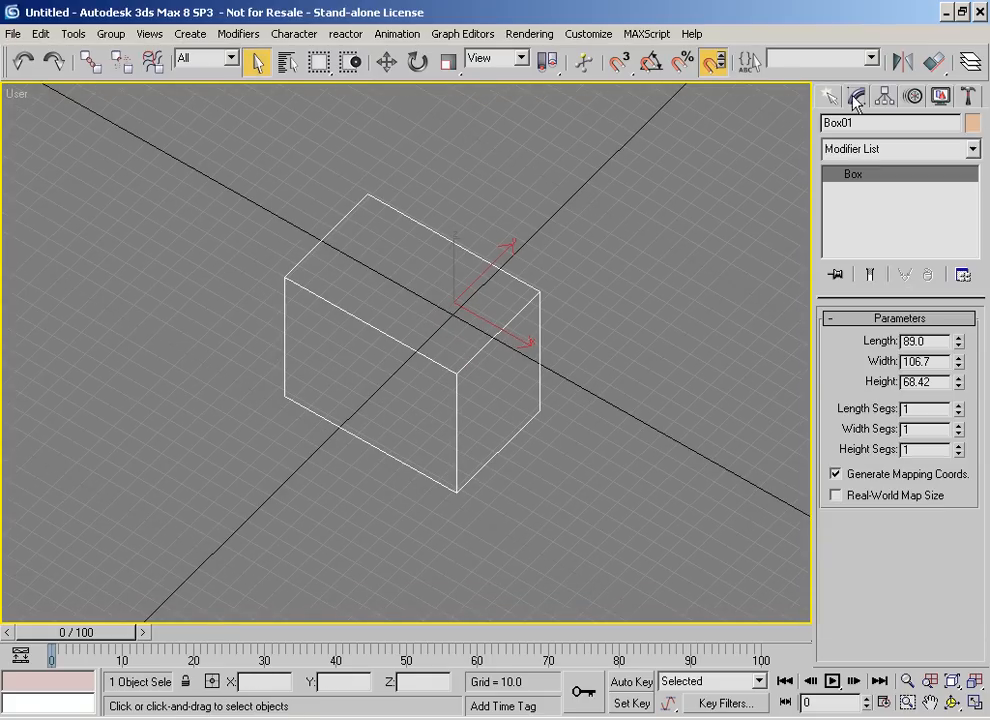
{"action": "left_click", "coordinate": [958, 426]}
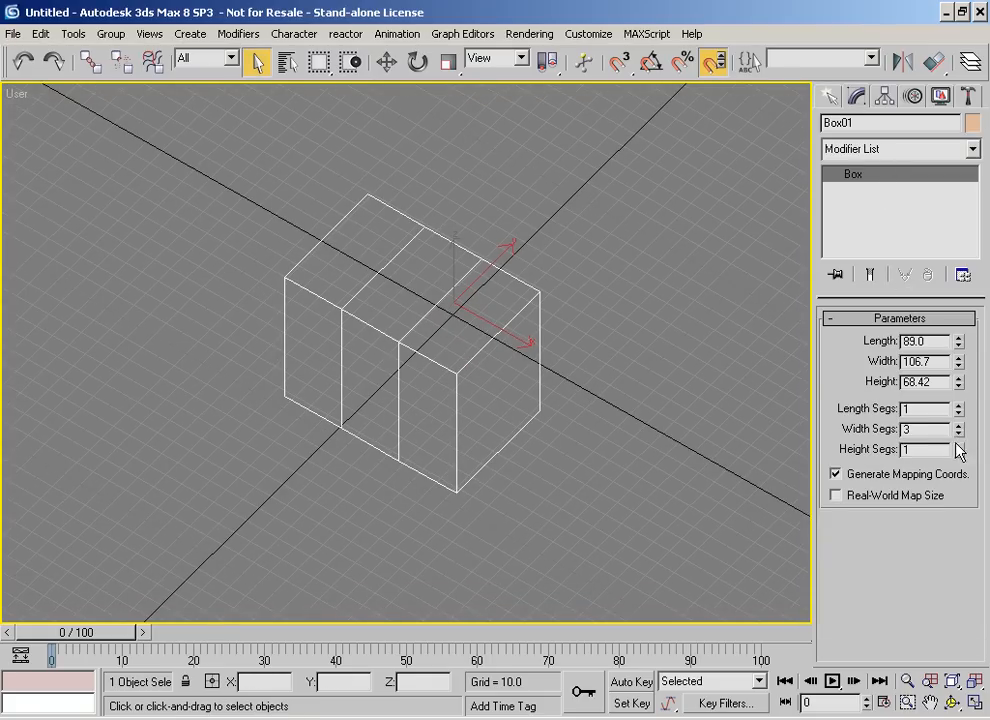
{"action": "left_click", "coordinate": [958, 446]}
{"action": "left_click", "coordinate": [958, 446]}
{"action": "middle_click_drag", "start_coordinate": [546, 358], "coordinate": [557, 347]}
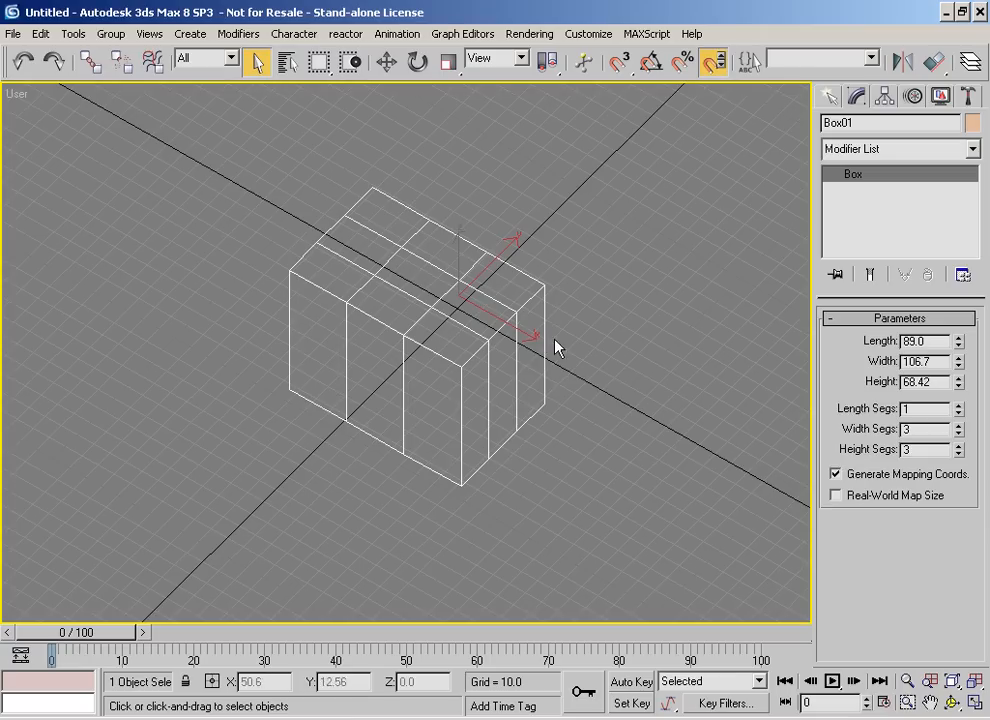
{"action": "left_click", "coordinate": [958, 406]}
{"action": "left_click", "coordinate": [958, 406]}
{"action": "middle_click_drag", "start_coordinate": [470, 330], "coordinate": [431, 303], "text": "alt"}
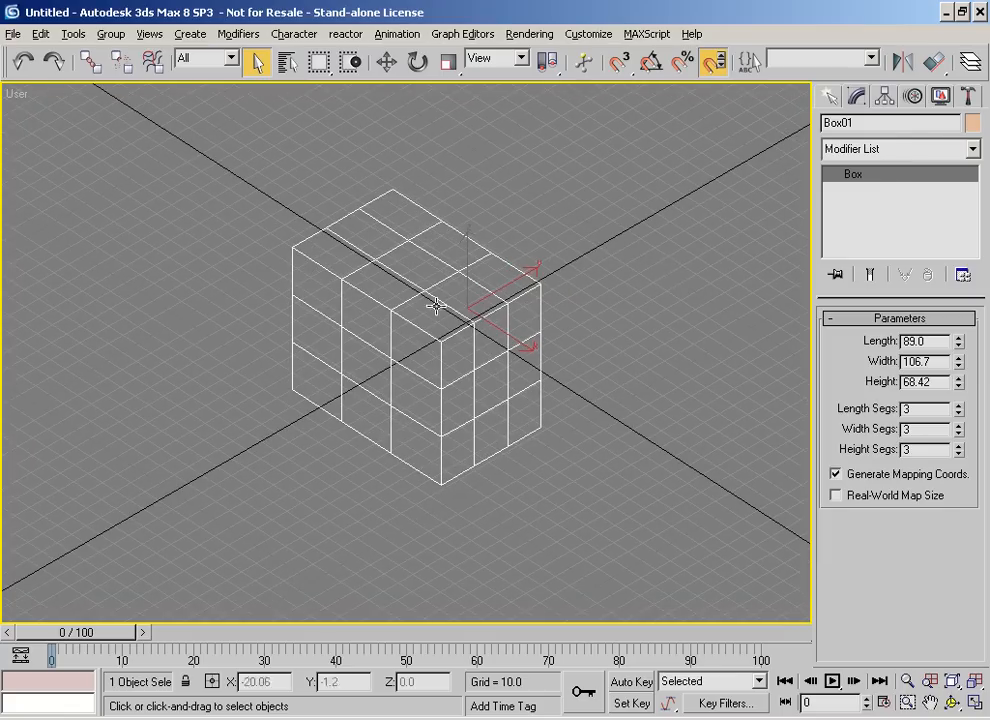
Apply an Edit Poly modifier to the box and display its vertex-level settings in a two-column command panel
{"action": "left_click", "coordinate": [921, 148]}
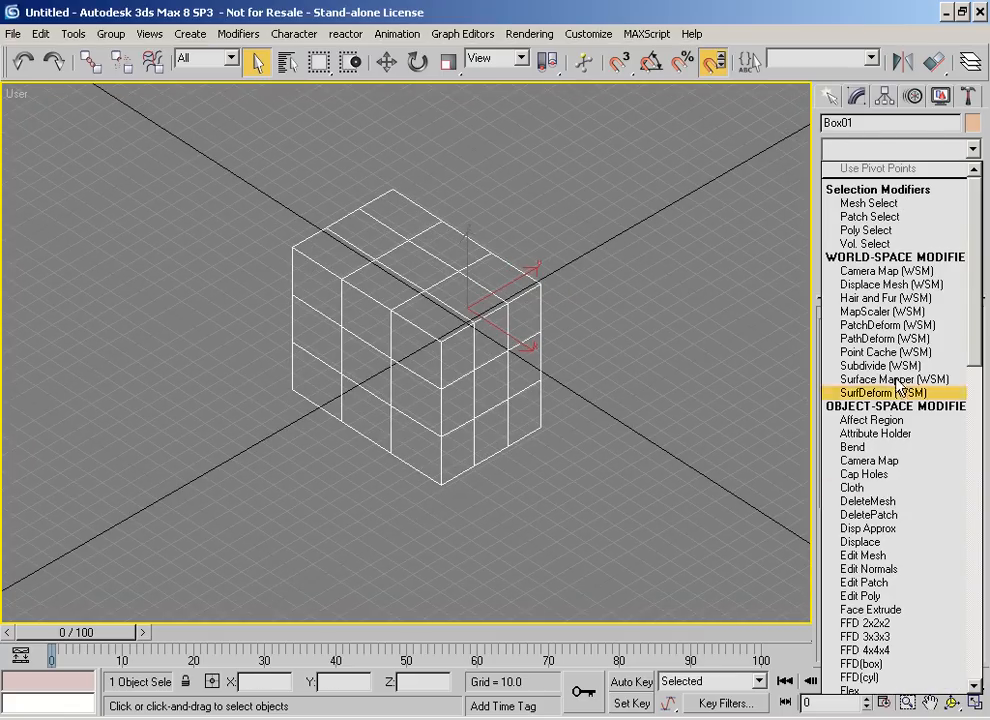
{"action": "left_click", "coordinate": [908, 597]}
{"action": "left_click", "coordinate": [849, 468]}
{"action": "middle_click_drag", "start_coordinate": [621, 396], "coordinate": [420, 327], "text": "alt"}
{"action": "left_click_drag", "start_coordinate": [857, 632], "coordinate": [842, 560]}
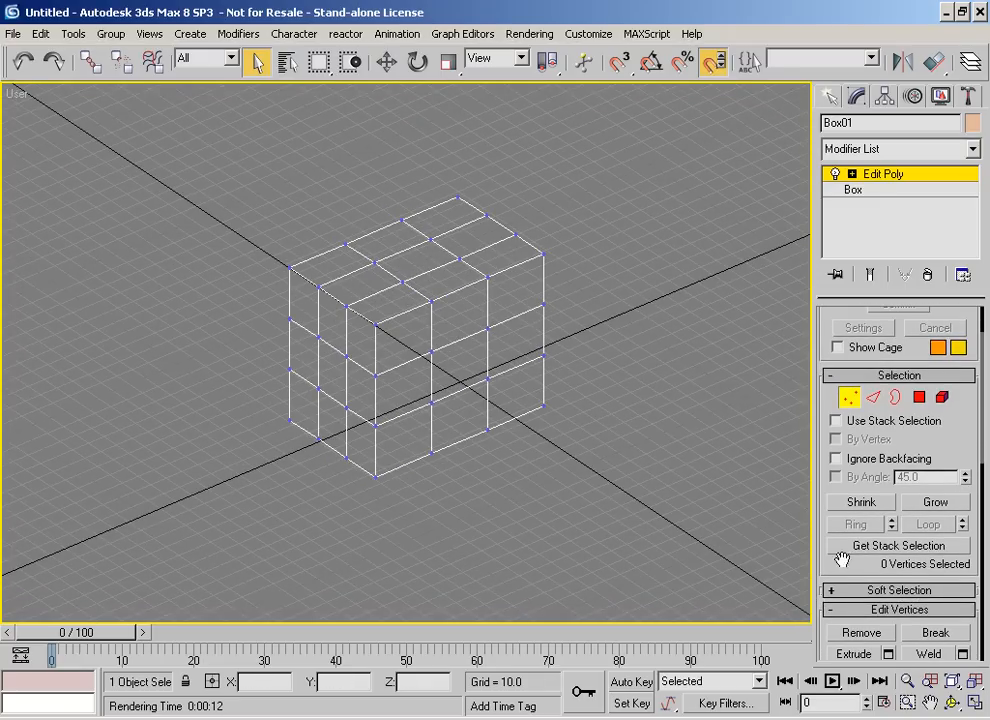
{"action": "left_click_drag", "start_coordinate": [890, 617], "coordinate": [767, 522]}
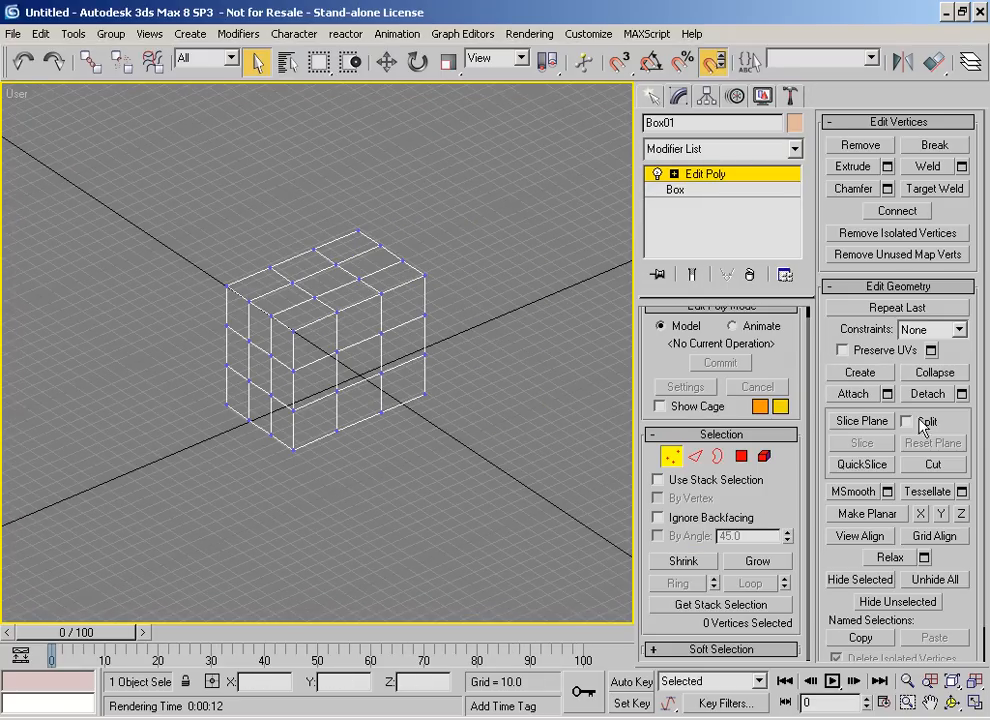
Target-weld an upper inner vertex of the box's front-facing side onto the adjacent inner vertex in the same row
{"action": "left_click", "coordinate": [938, 190]}
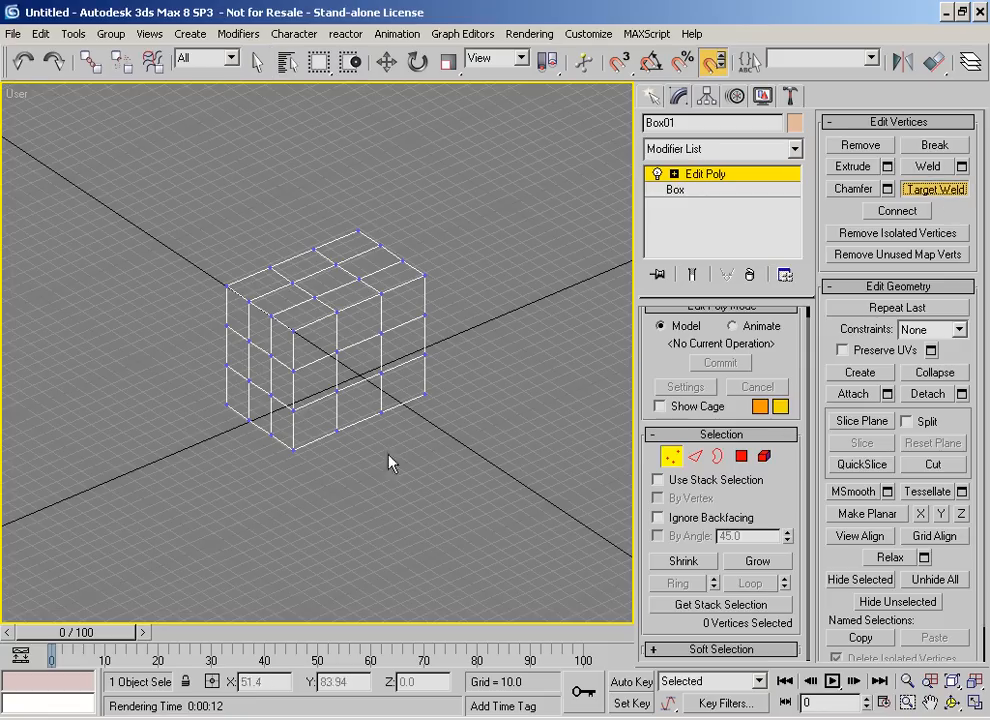
{"action": "left_click", "coordinate": [337, 350]}
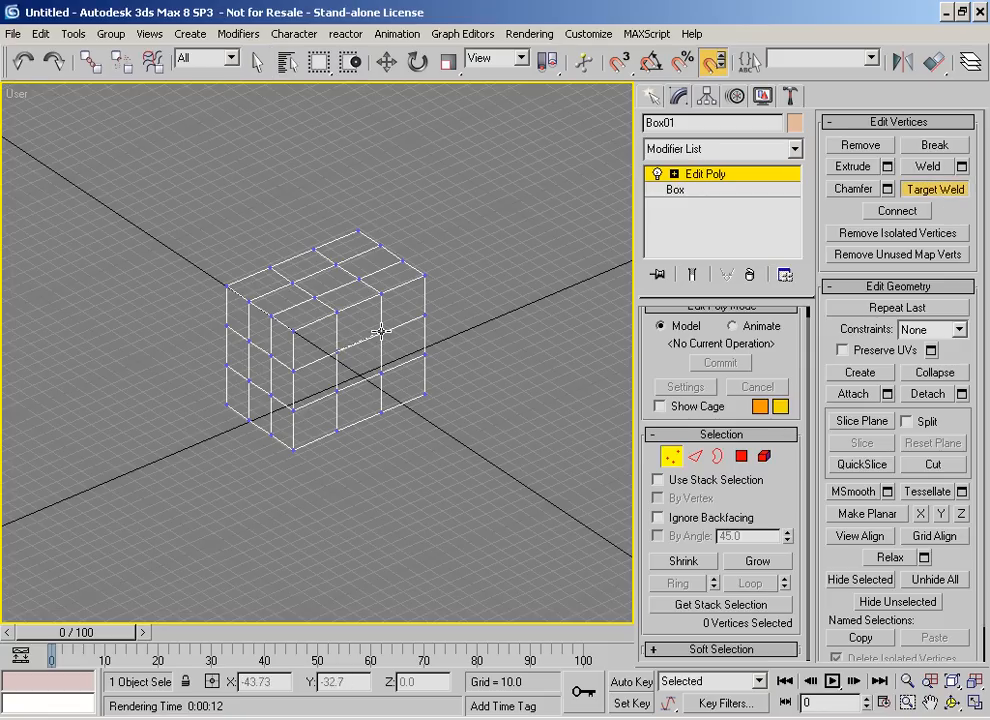
{"action": "left_click", "coordinate": [381, 333]}
{"action": "scroll", "coordinate": [345, 400], "scroll_direction": "up", "scroll_amount": 3}
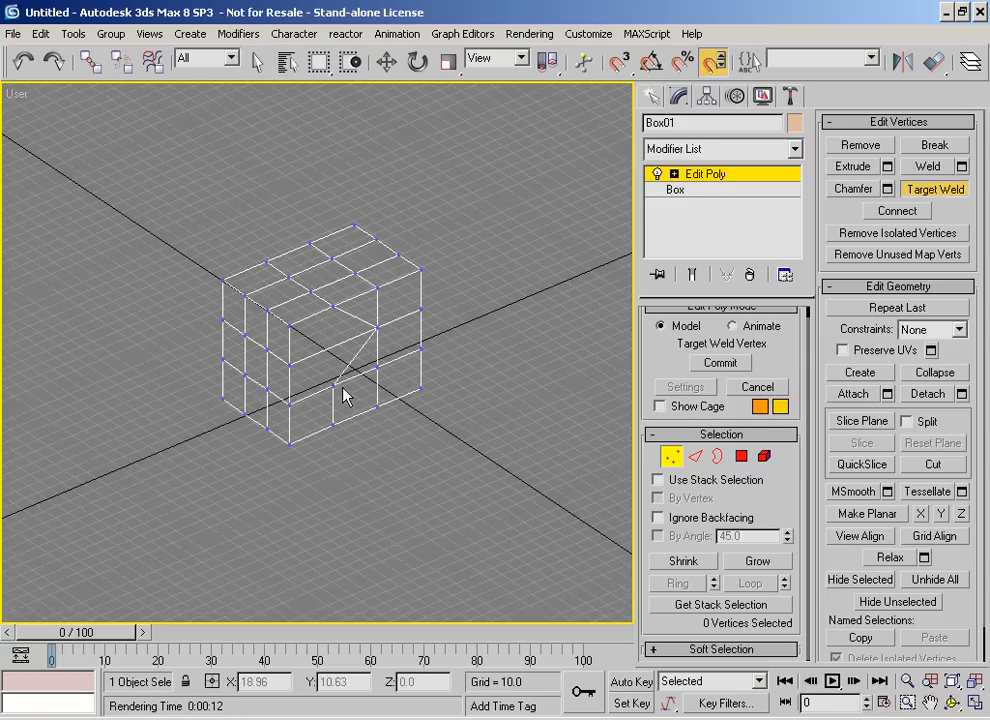
{"action": "scroll", "coordinate": [345, 378], "scroll_direction": "up", "scroll_amount": 3}
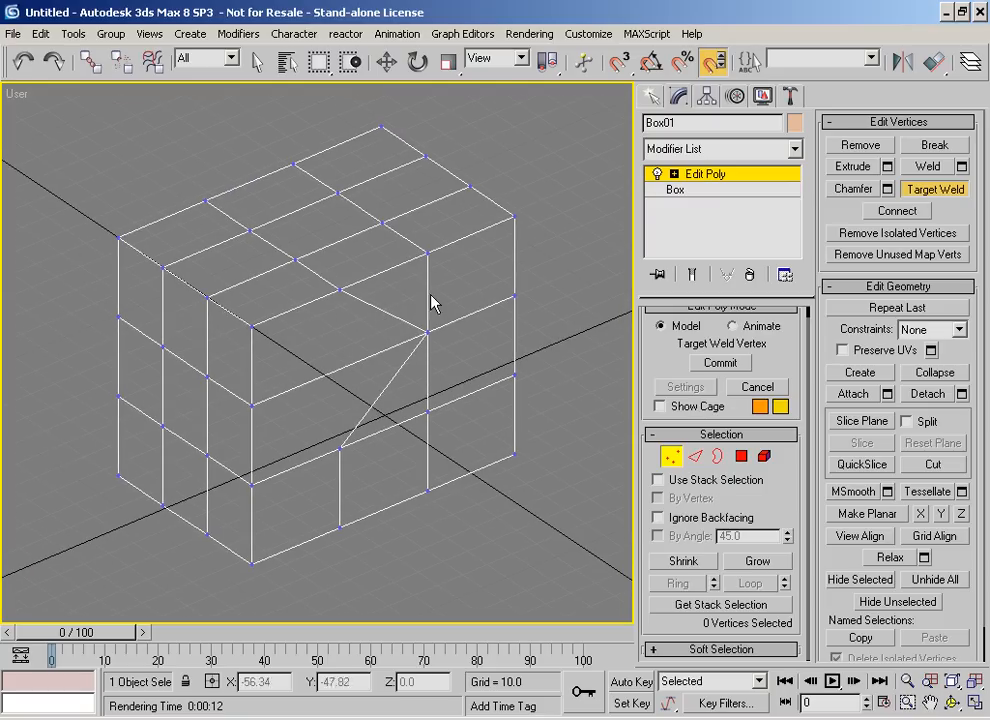
{"action": "middle_click_drag", "start_coordinate": [405, 393], "coordinate": [387, 380]}
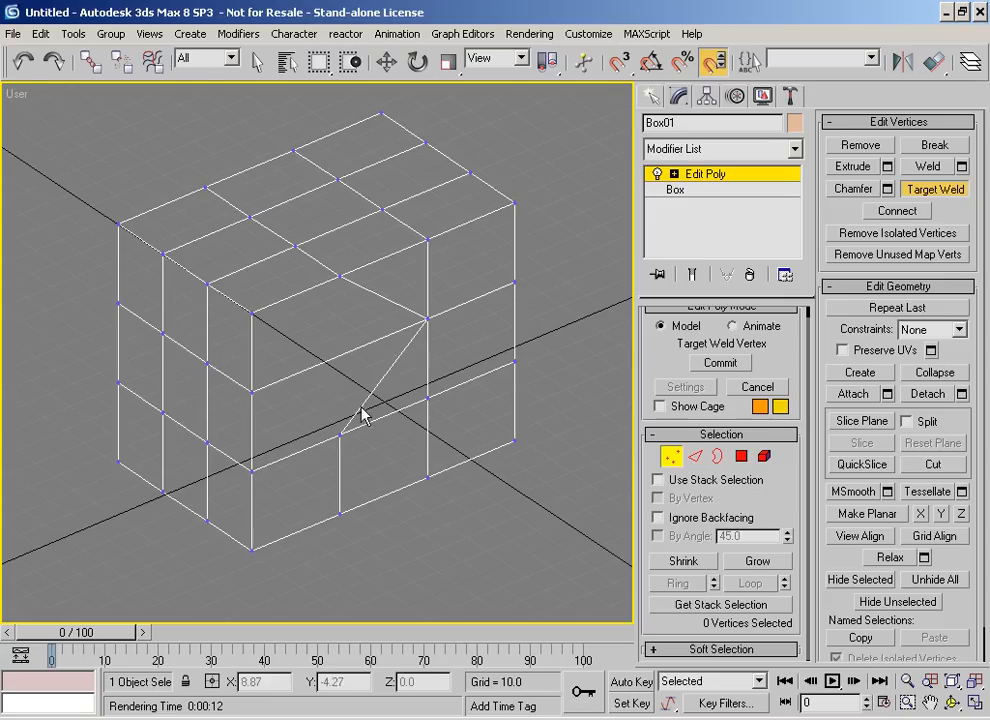
Leave vertex level and add a MeshSmooth modifier above Edit Poly
{"action": "left_click", "coordinate": [730, 175]}
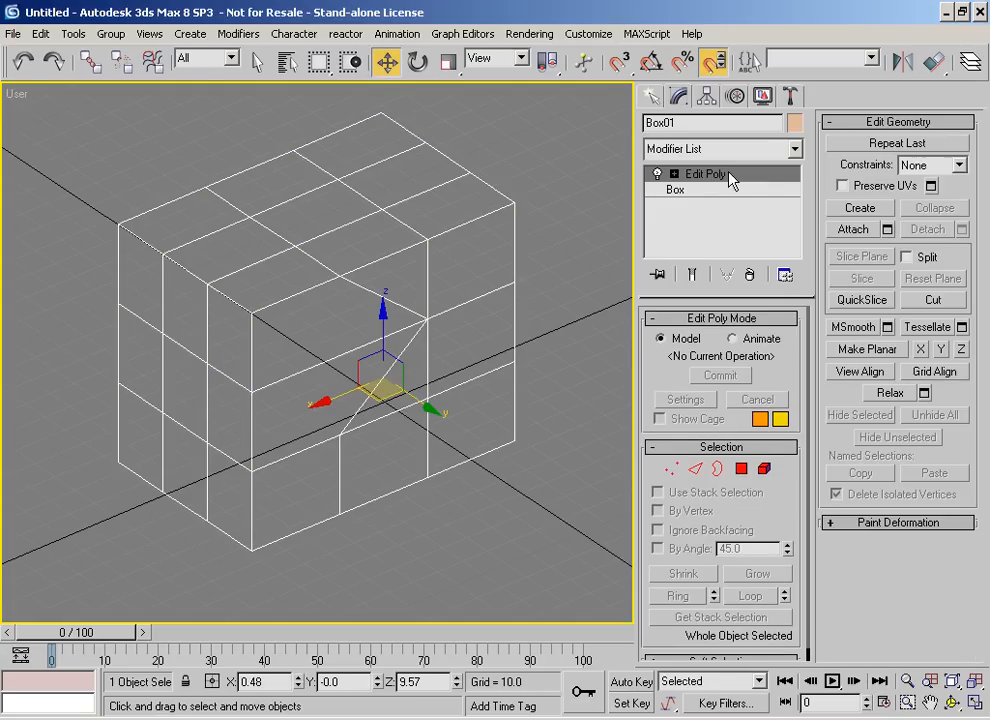
{"action": "left_click", "coordinate": [714, 150]}
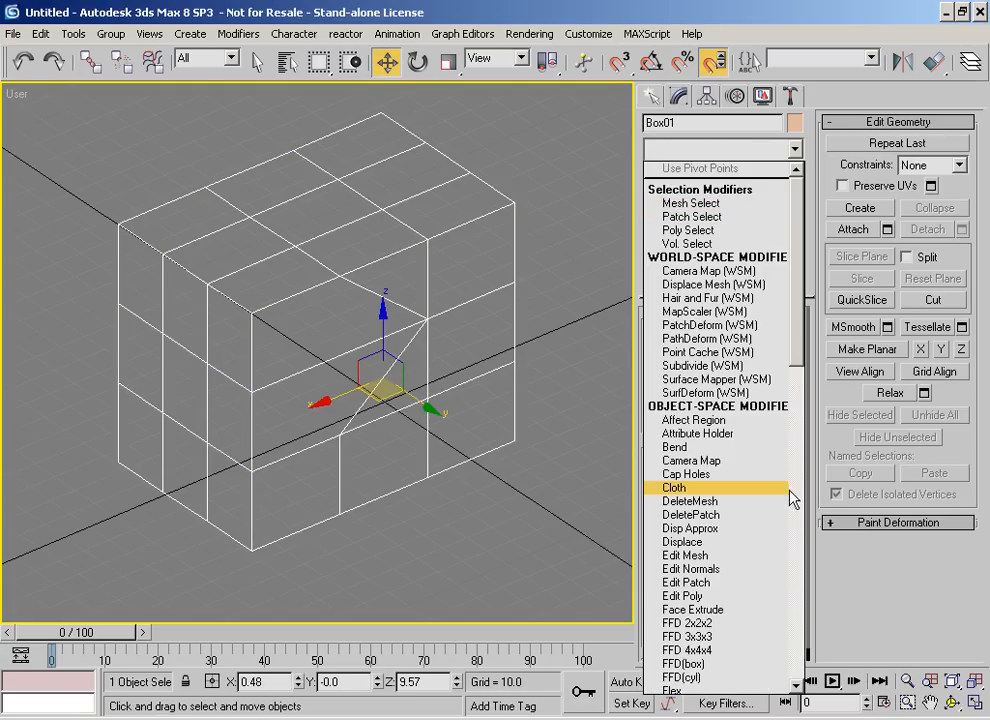
{"action": "left_click", "coordinate": [800, 578]}
{"action": "left_click_drag", "start_coordinate": [797, 530], "coordinate": [791, 570]}
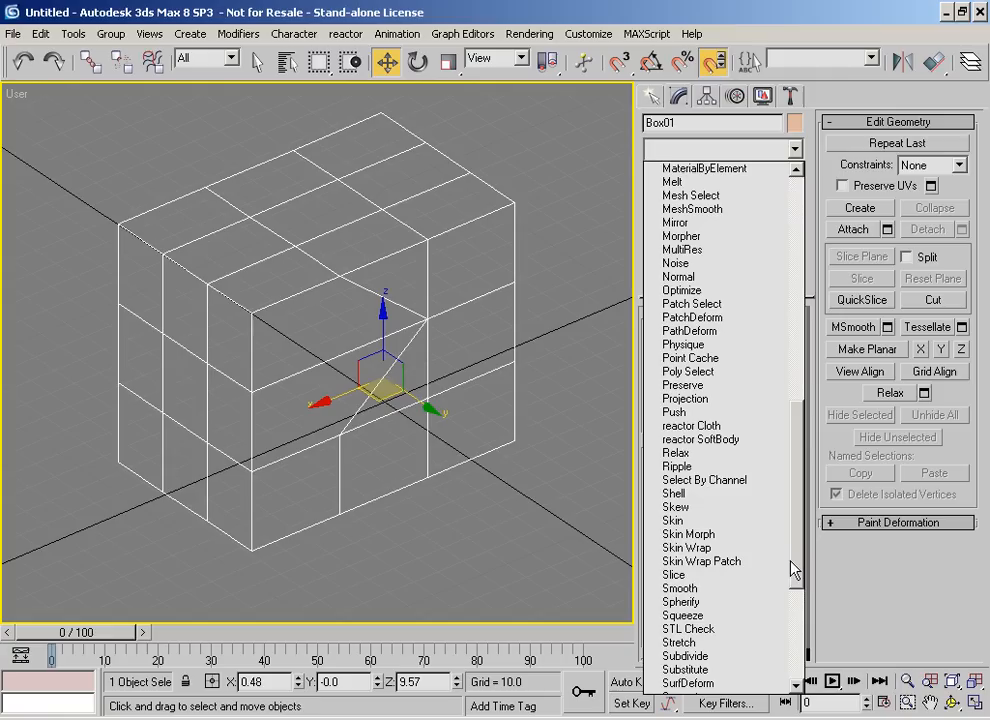
{"action": "left_click", "coordinate": [698, 209]}
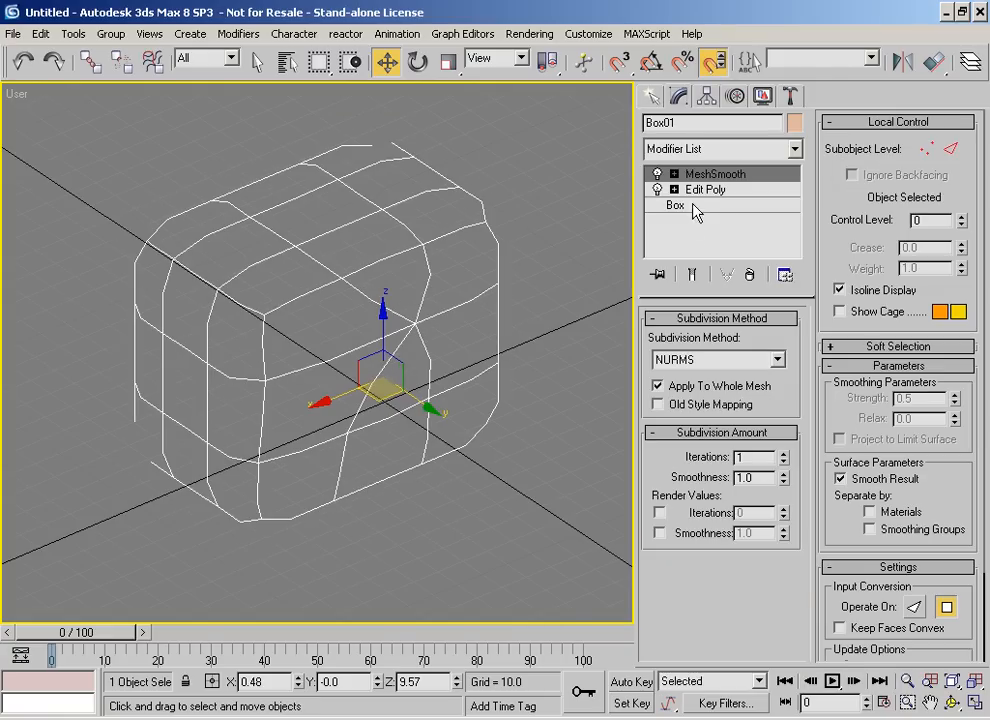
Display the smoothed box shaded with edged faces in the Perspective view
{"action": "left_click_drag", "start_coordinate": [389, 349], "coordinate": [410, 348]}
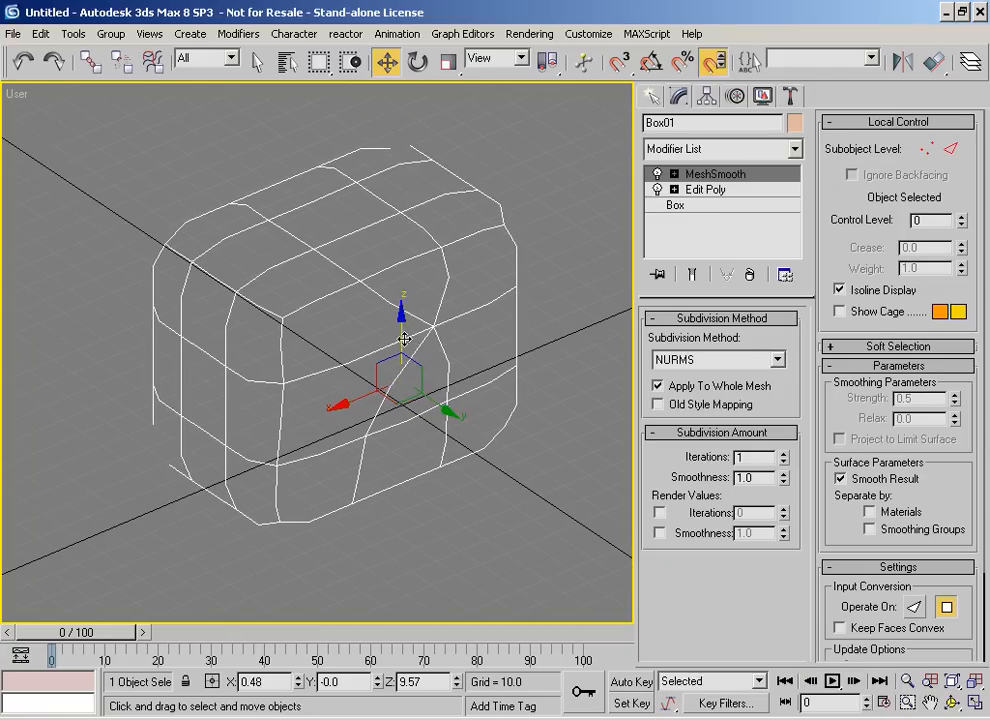
{"action": "scroll", "coordinate": [382, 344], "scroll_direction": "up", "scroll_amount": 2}
{"action": "key", "text": "F3"}
{"action": "mouse_move", "coordinate": [384, 340]}
{"action": "middle_mouse_down", "text": "alt"}
{"action": "mouse_move", "coordinate": [371, 309]}
{"action": "mouse_move", "coordinate": [376, 318]}
{"action": "middle_mouse_up", "text": "alt"}
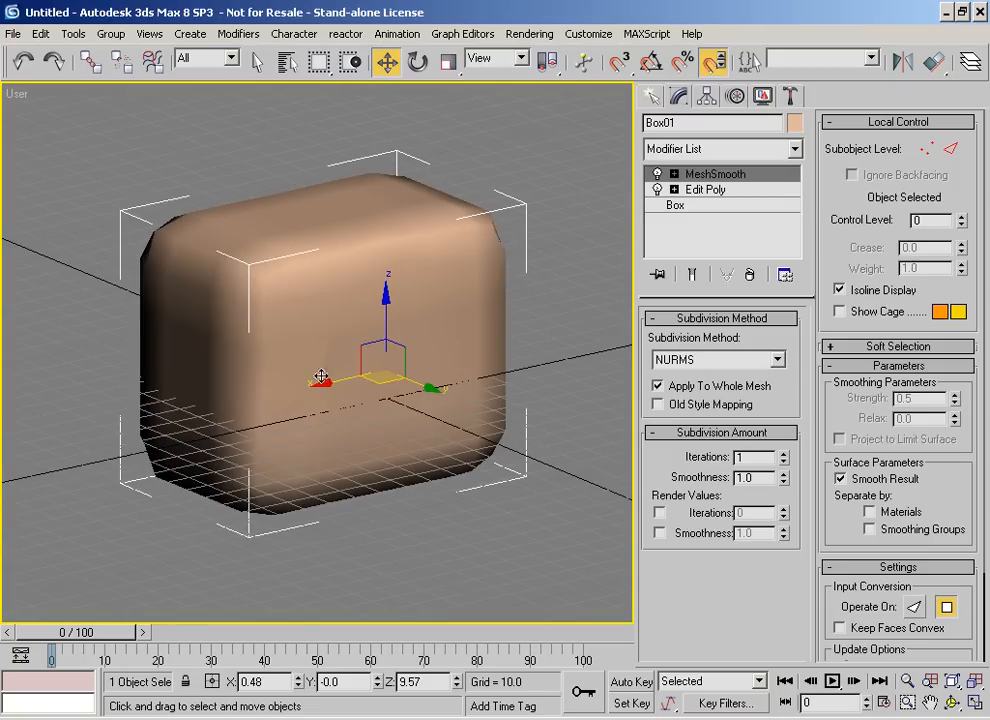
{"action": "key", "text": "g"}
{"action": "key", "text": "p"}
{"action": "middle_click_drag", "start_coordinate": [319, 401], "coordinate": [199, 307]}
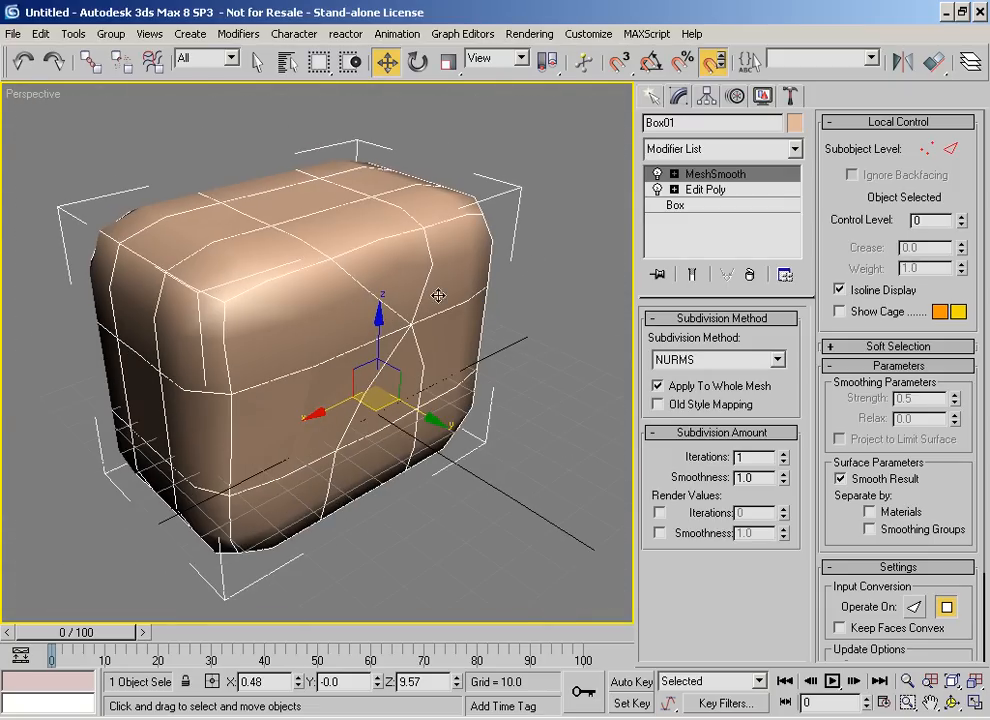
Return to Edit Poly's vertex level and target-weld the nearest upper corner vertex onto its neighbour along the top edge
{"action": "left_click", "coordinate": [718, 187]}
{"action": "left_click", "coordinate": [671, 468]}
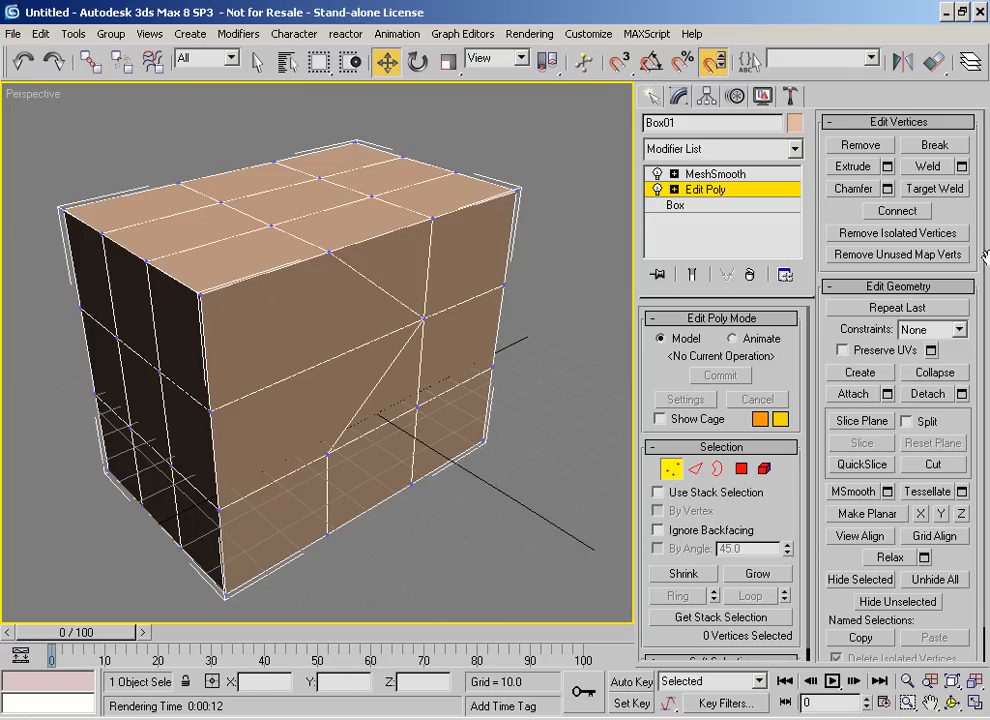
{"action": "left_click", "coordinate": [930, 190]}
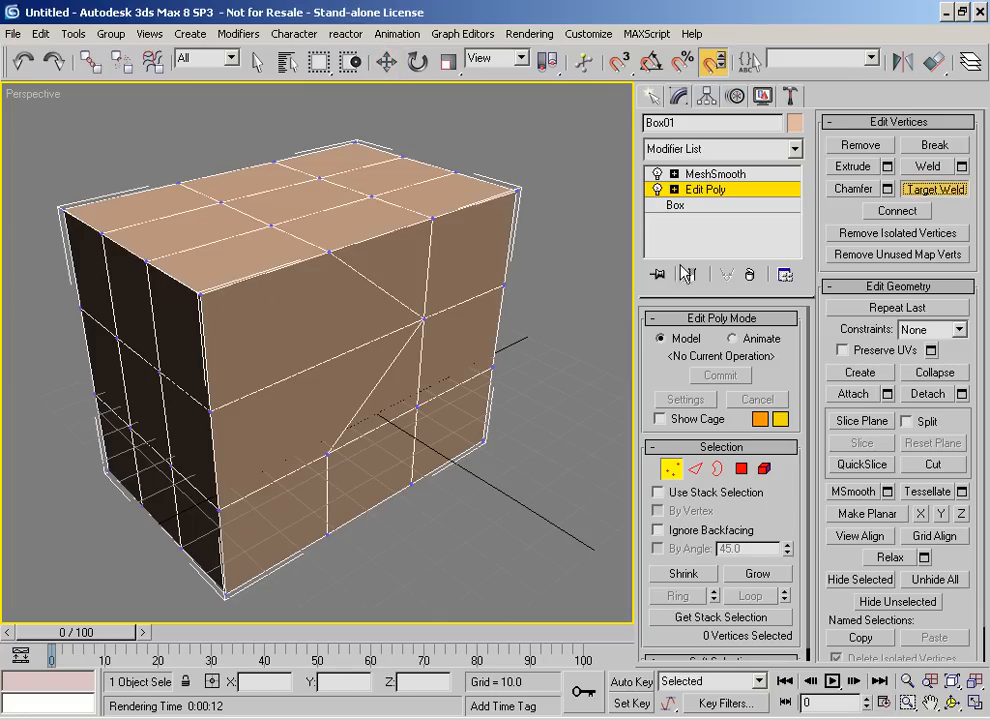
{"action": "left_click", "coordinate": [200, 293]}
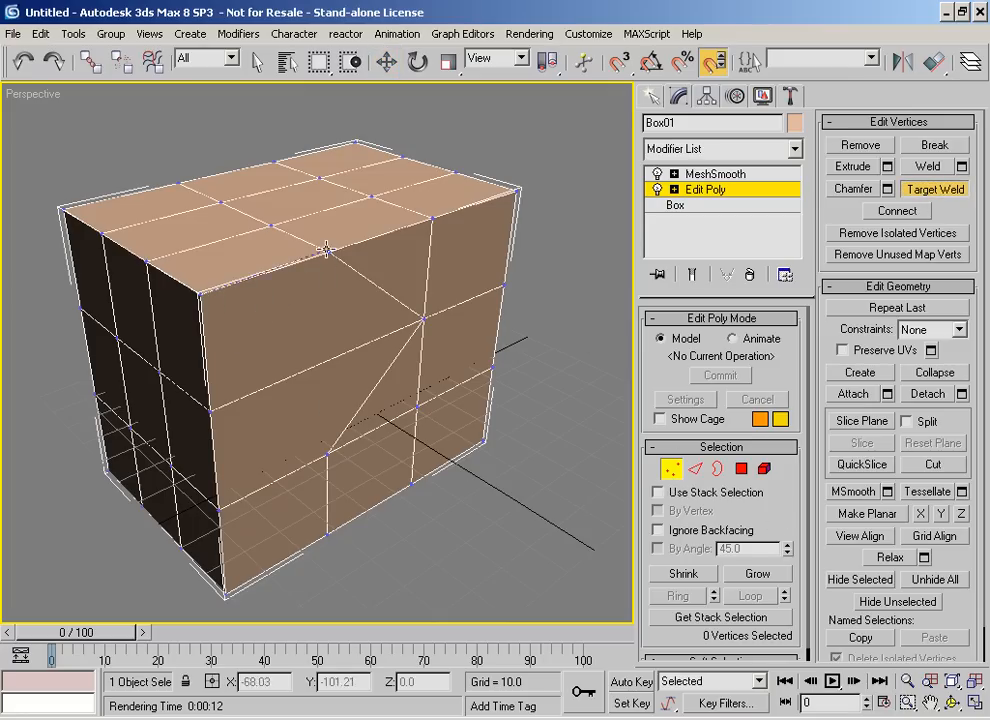
{"action": "left_click", "coordinate": [328, 253]}
{"action": "middle_click_drag", "start_coordinate": [327, 276], "coordinate": [330, 305], "text": "alt"}
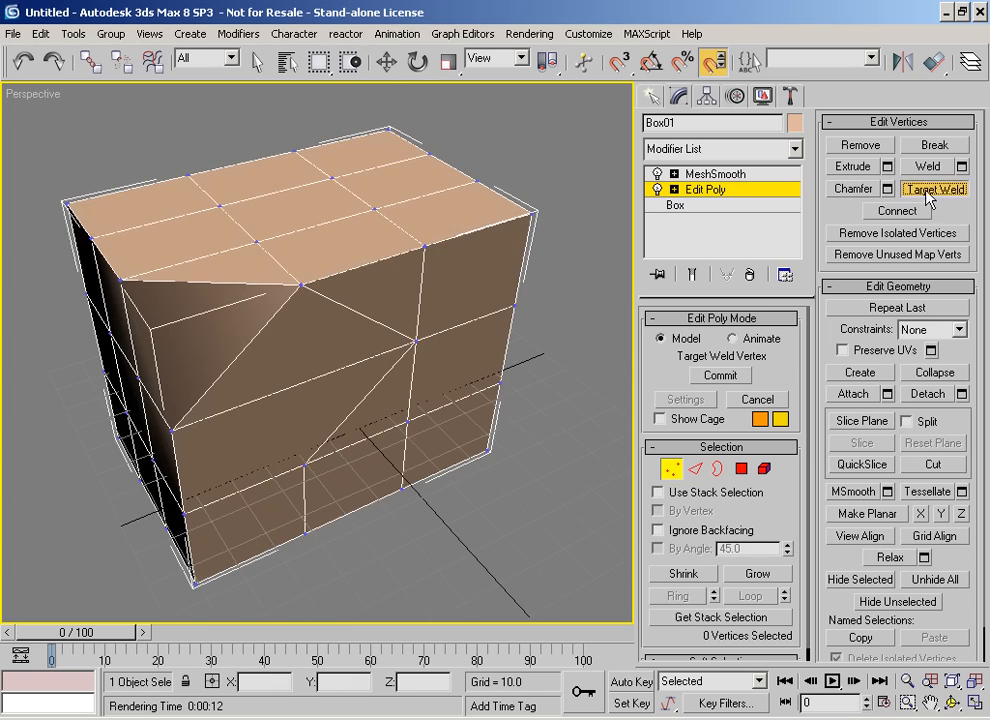
Leave Target Weld, return to the MeshSmooth level and turn off its isoline display to examine the box's subdivided edges
{"action": "left_click", "coordinate": [928, 190]}
{"action": "left_click", "coordinate": [716, 175]}
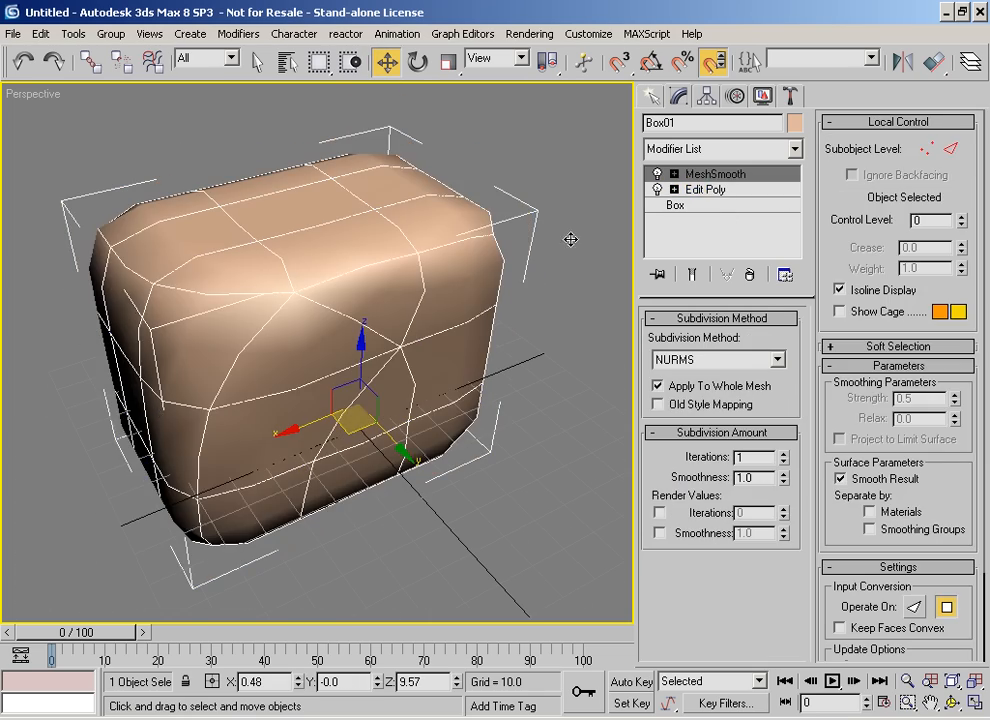
{"action": "scroll", "coordinate": [219, 354], "scroll_direction": "up", "scroll_amount": 5}
{"action": "middle_click_drag", "start_coordinate": [241, 358], "coordinate": [248, 360]}
{"action": "left_click", "coordinate": [657, 385]}
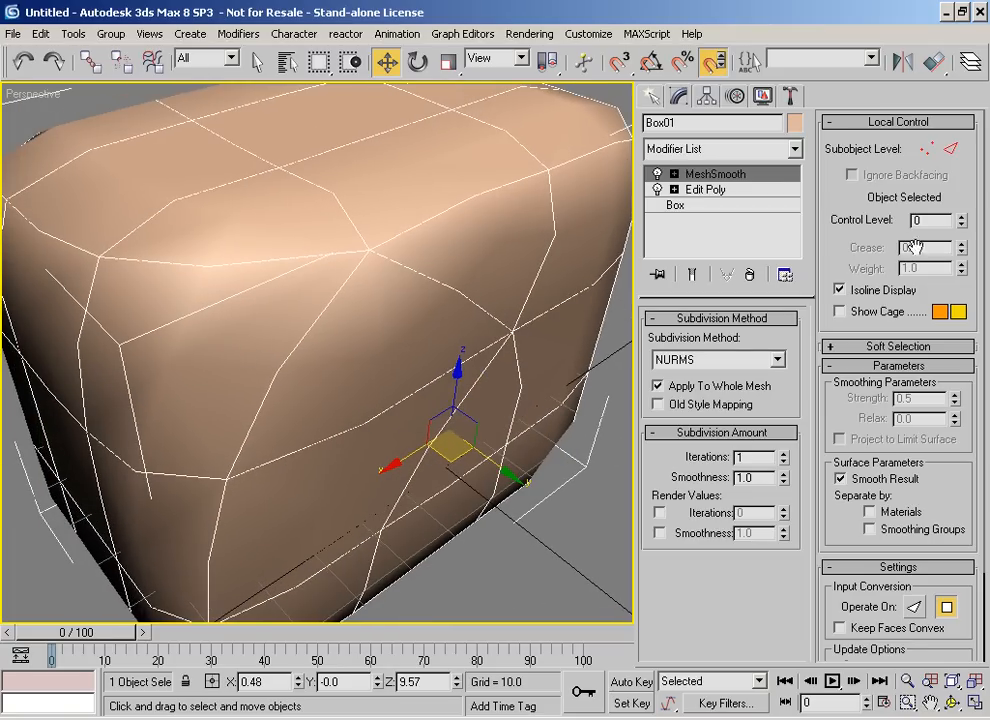
{"action": "left_click", "coordinate": [841, 290]}
{"action": "middle_click_drag", "start_coordinate": [173, 469], "coordinate": [234, 329], "text": "alt"}
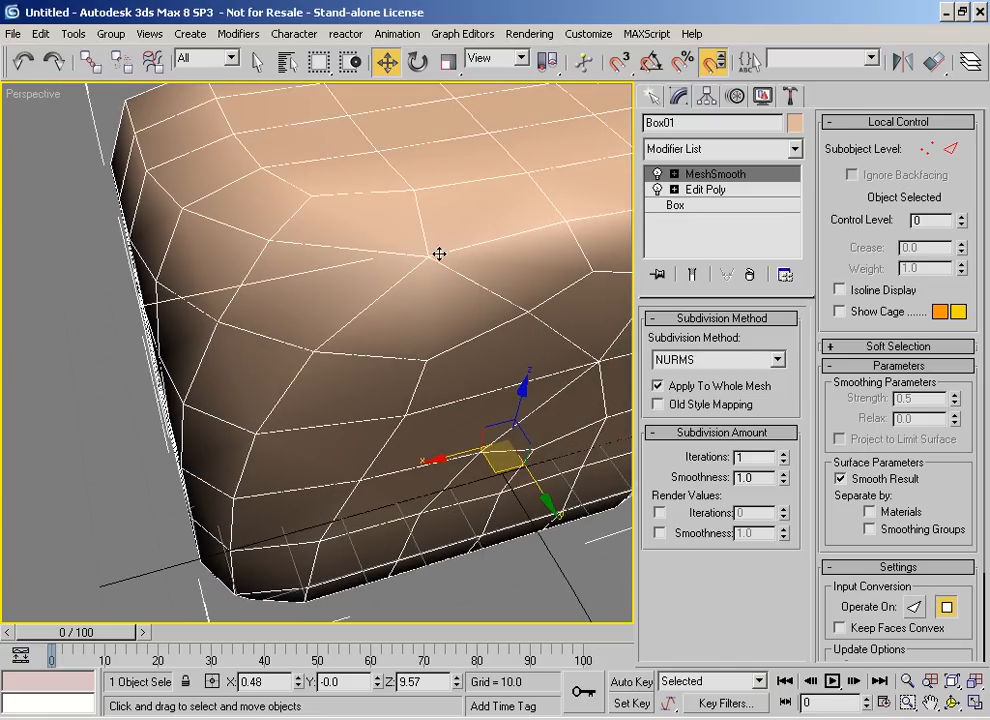
{"action": "middle_click_drag", "start_coordinate": [471, 358], "coordinate": [500, 330], "text": "alt"}
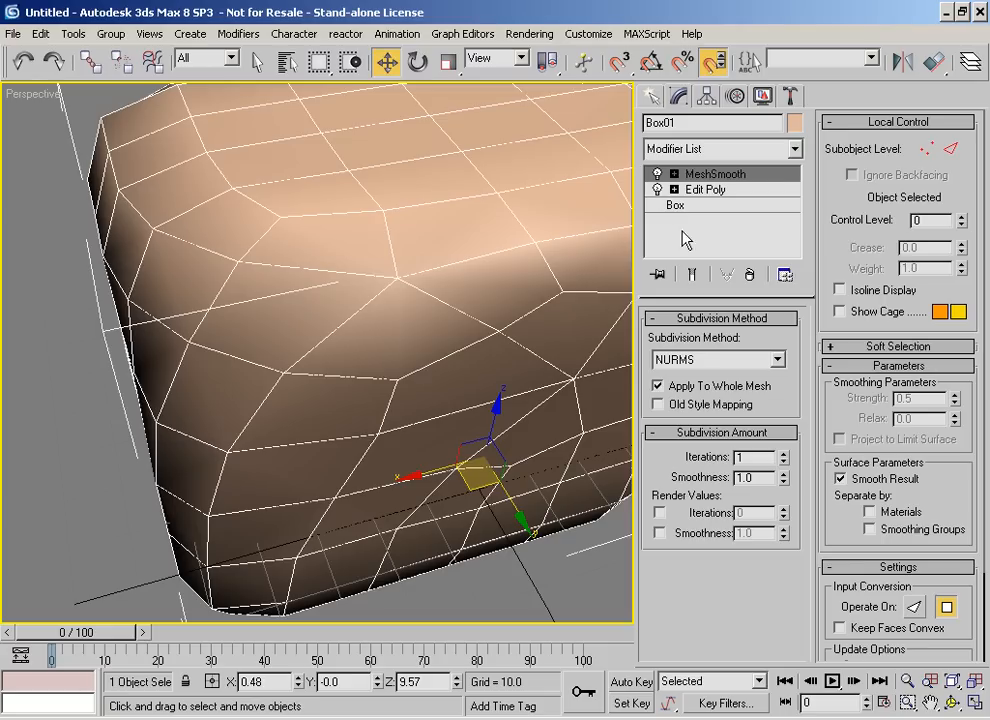
Temporarily disable Edit Poly beneath MeshSmooth, inspect the unedited smoothed box from several angles, and re-enable the modifier
{"action": "left_click", "coordinate": [657, 189]}
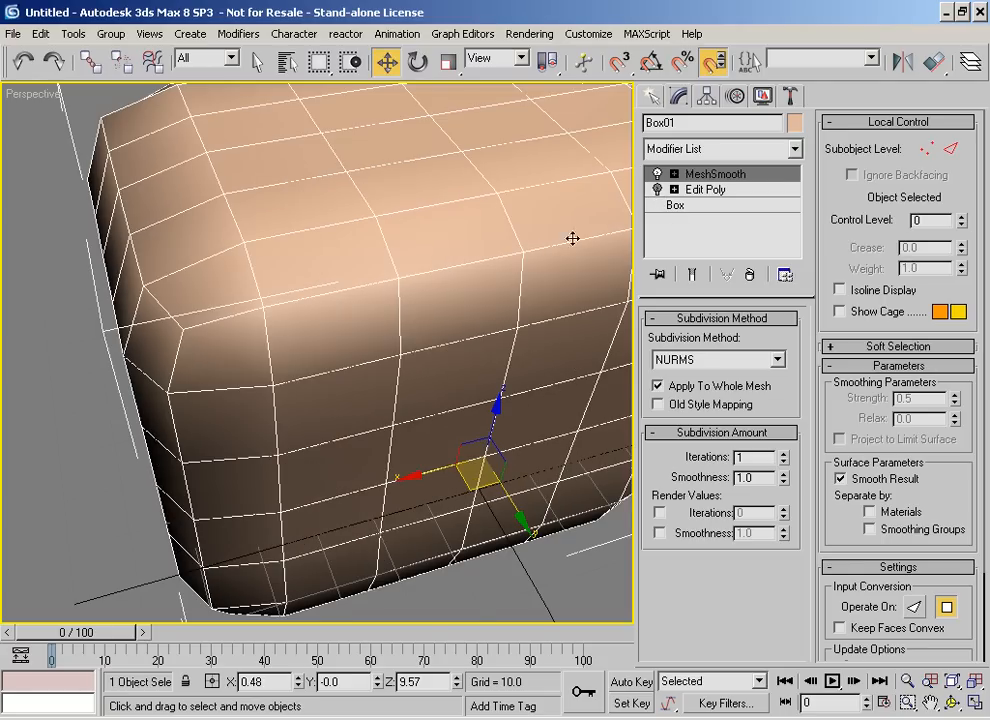
{"action": "scroll", "coordinate": [308, 330], "scroll_direction": "down", "scroll_amount": 5}
{"action": "middle_click_drag", "start_coordinate": [309, 327], "coordinate": [353, 247], "text": "alt"}
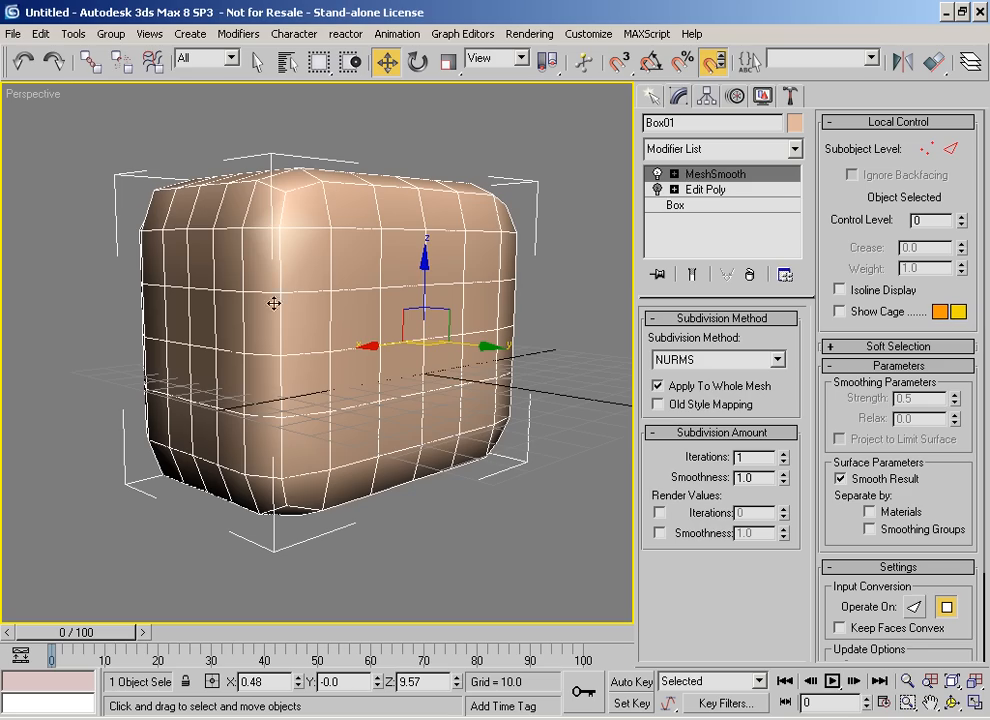
{"action": "middle_click_drag", "start_coordinate": [315, 411], "coordinate": [170, 345], "text": "alt"}
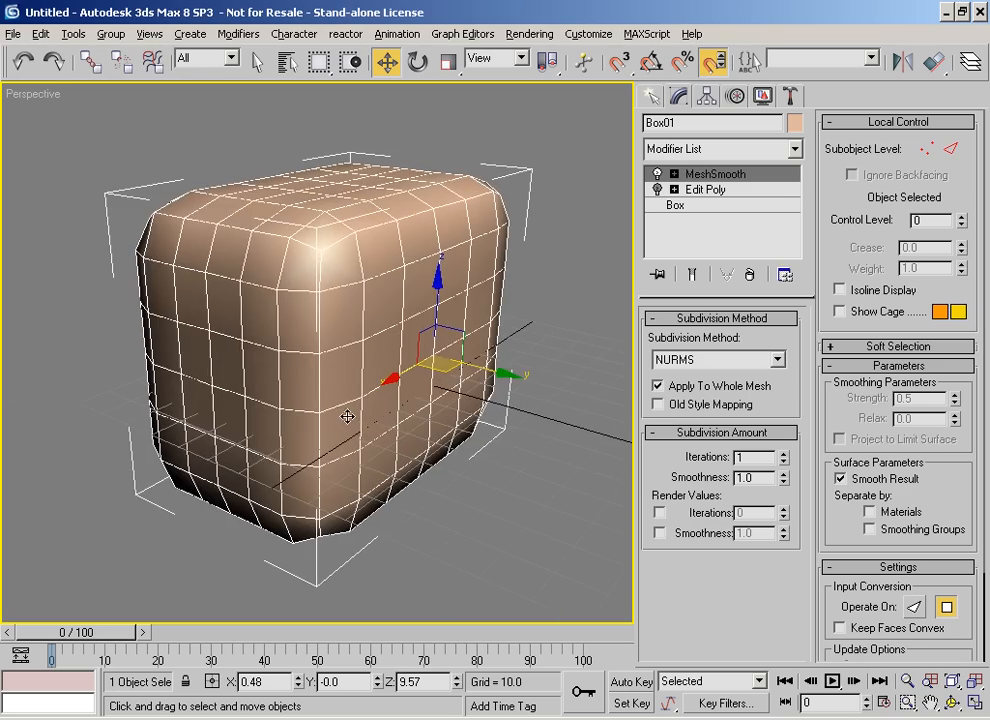
{"action": "middle_click_drag", "start_coordinate": [343, 376], "coordinate": [311, 370], "text": "alt"}
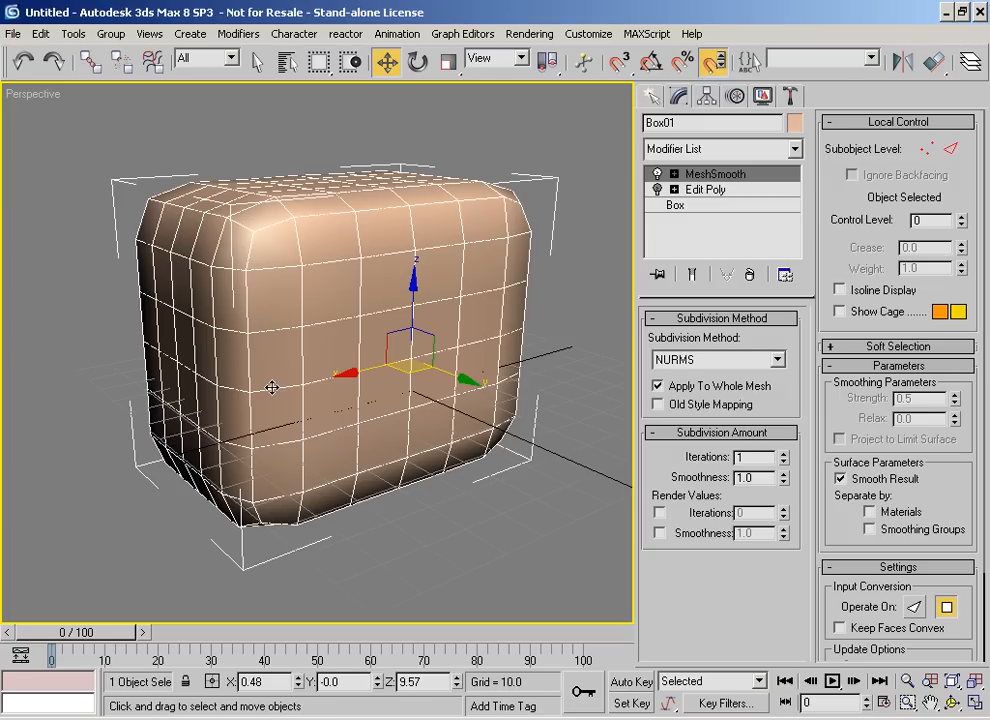
{"action": "left_click", "coordinate": [656, 190]}
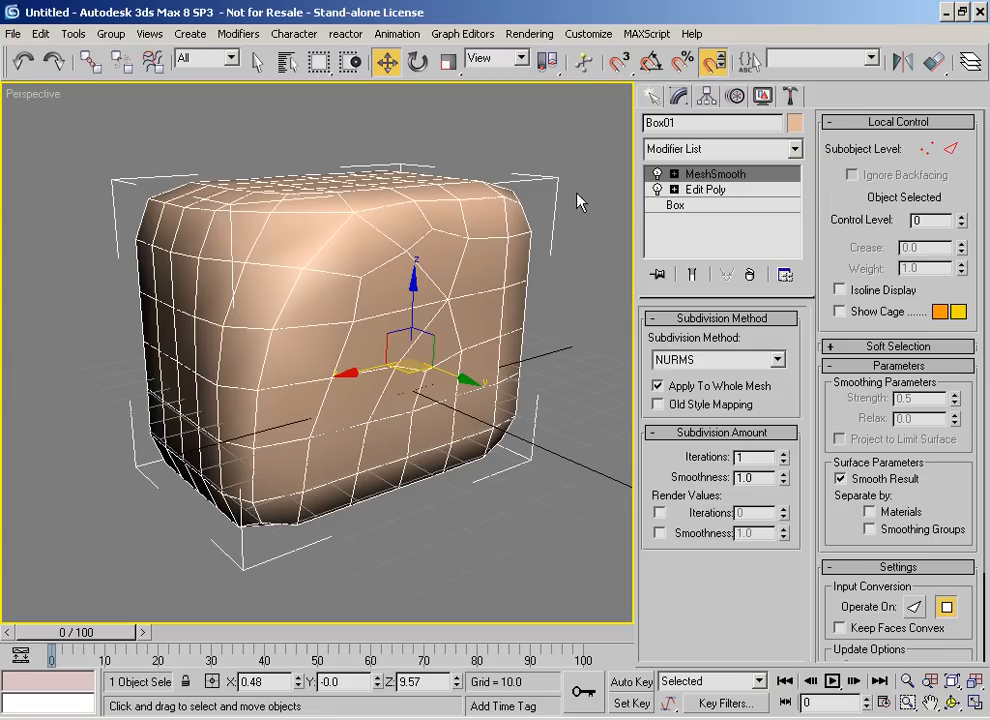
Delete the smoothed box and switch the viewport to the Top view
{"action": "middle_click_drag", "start_coordinate": [312, 312], "coordinate": [312, 319]}
{"action": "key", "text": "Delete"}
{"action": "key", "text": "t"}
{"action": "middle_click_drag", "start_coordinate": [423, 325], "coordinate": [448, 339]}
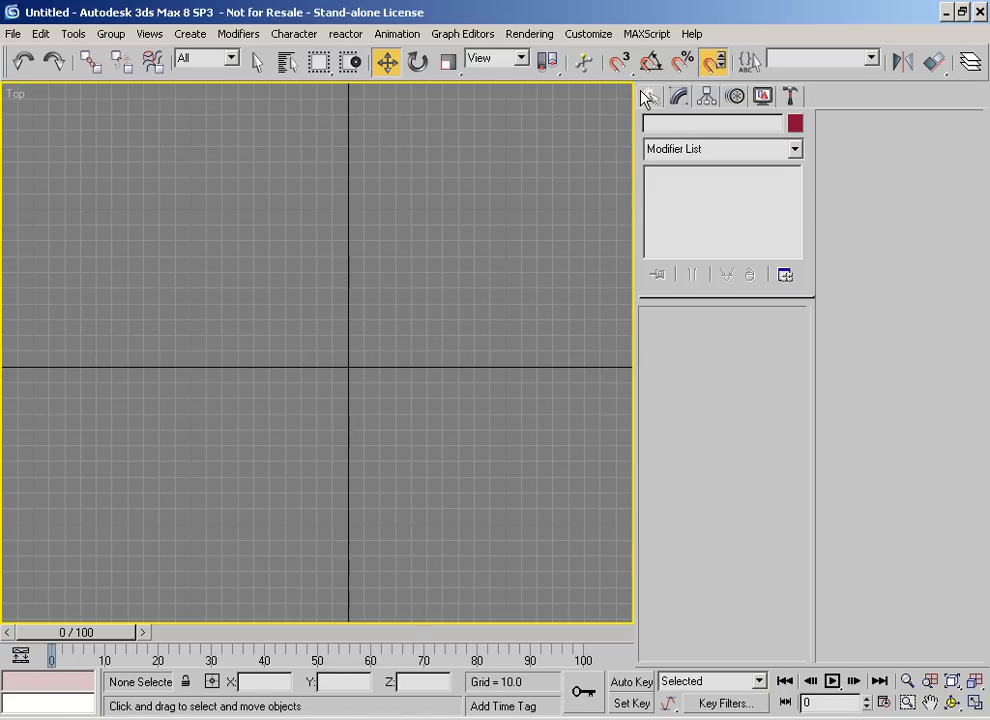
Start the Line spline tool and enable 3D snapping, checking that Grid Points is the active snap type
{"action": "left_click", "coordinate": [651, 96]}
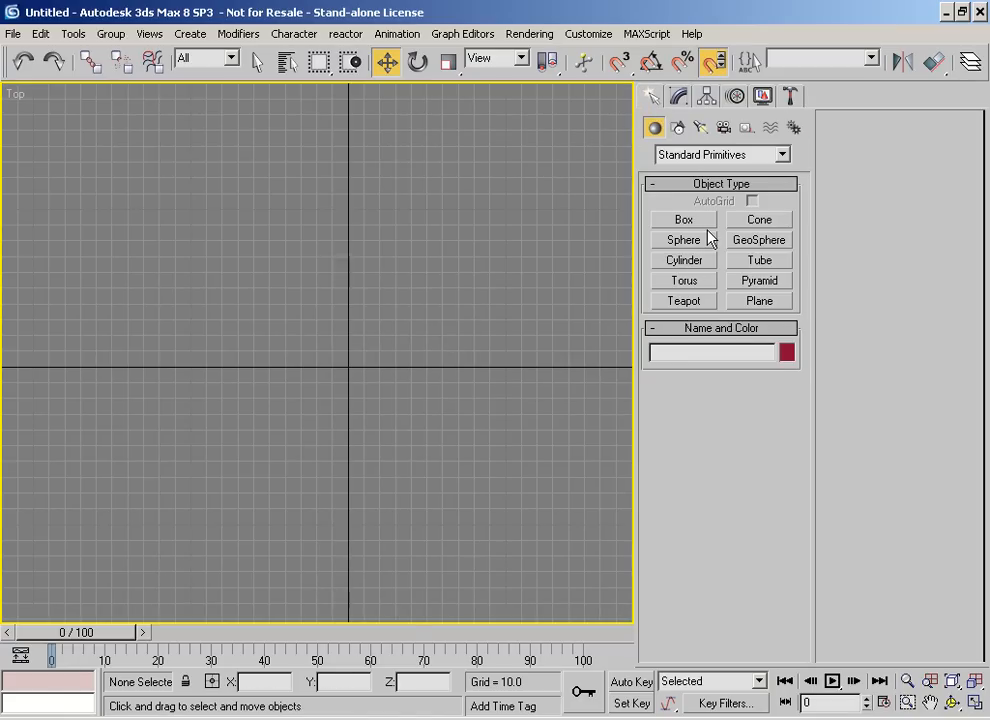
{"action": "left_click", "coordinate": [678, 128]}
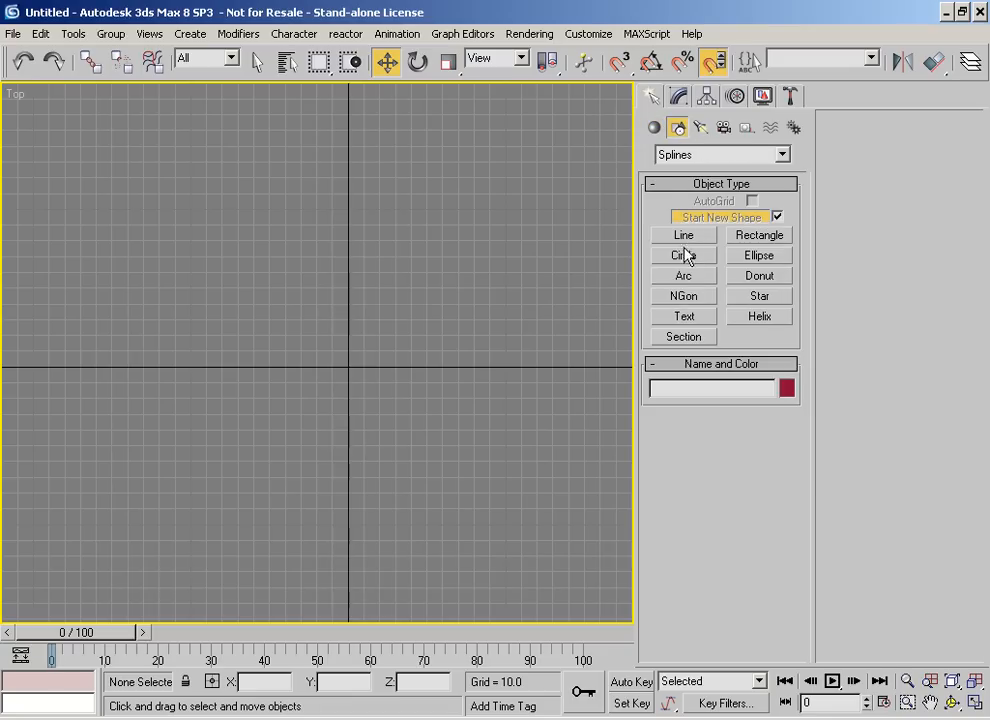
{"action": "left_click", "coordinate": [684, 237]}
{"action": "scroll", "coordinate": [120, 290], "scroll_direction": "down", "scroll_amount": 1}
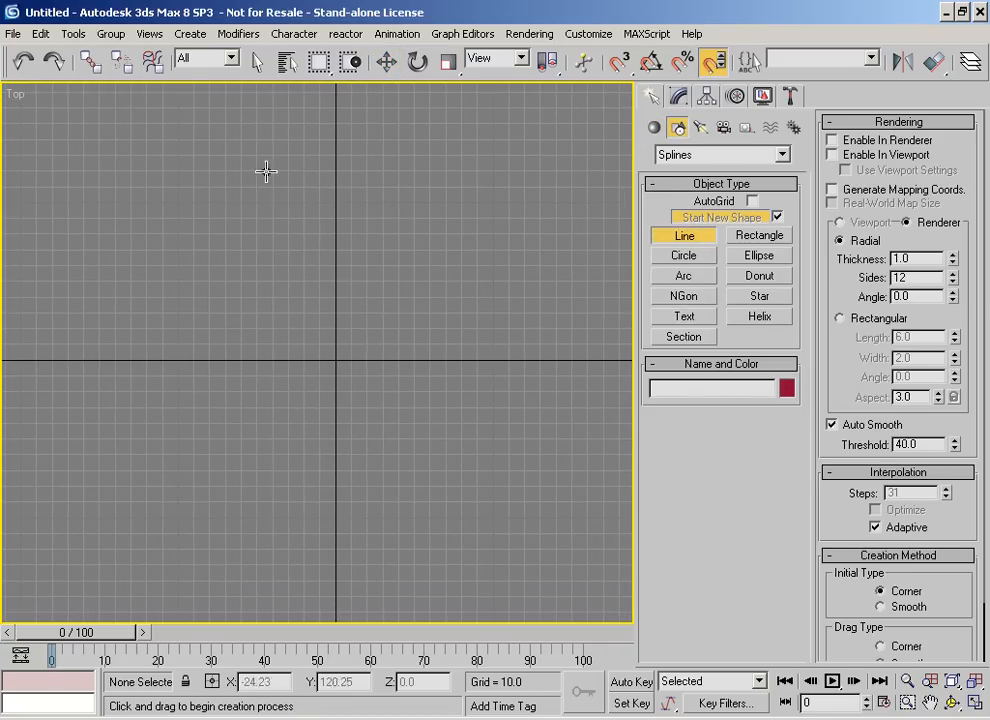
{"action": "scroll", "coordinate": [307, 382], "scroll_direction": "down", "scroll_amount": 2}
{"action": "scroll", "coordinate": [160, 345], "scroll_direction": "up", "scroll_amount": 1}
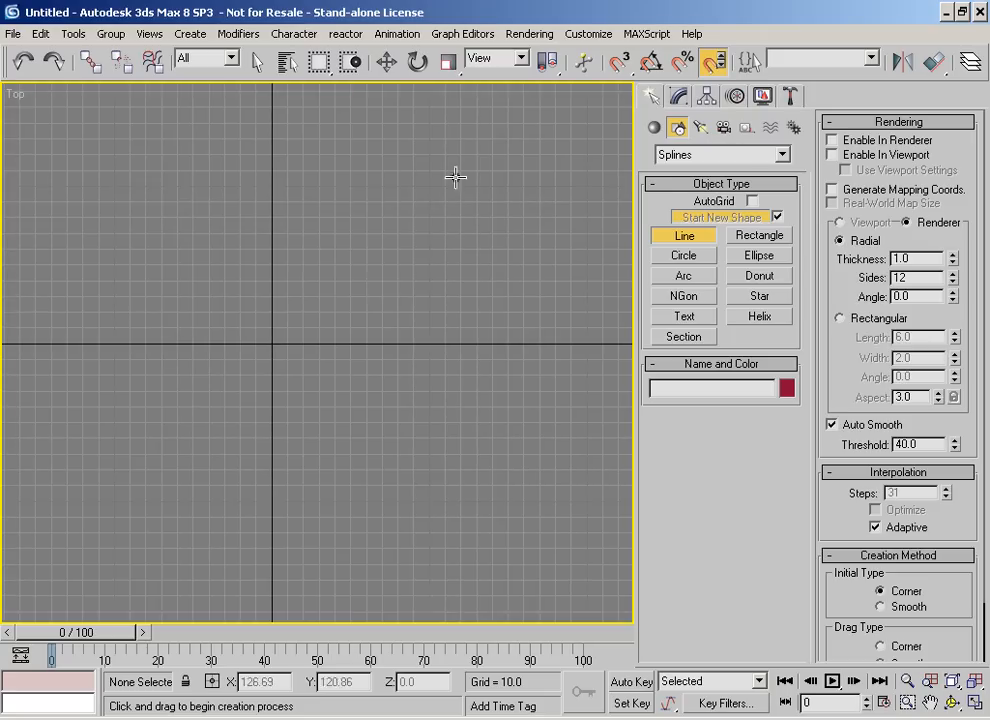
{"action": "left_click", "coordinate": [621, 63]}
{"action": "right_click", "coordinate": [621, 63]}
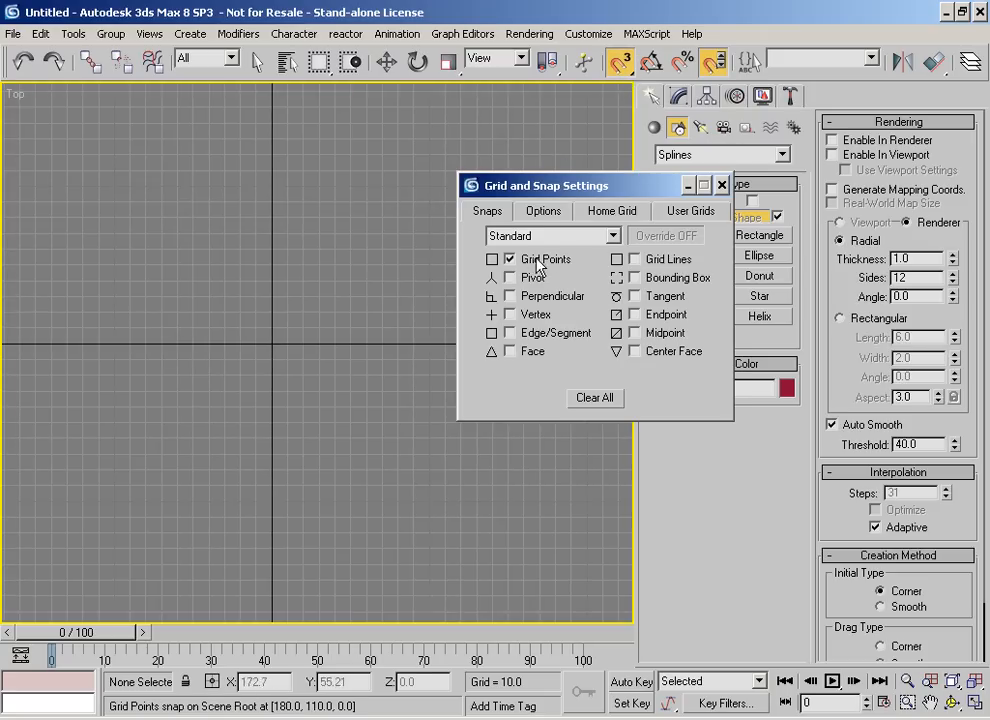
{"action": "left_click_drag", "start_coordinate": [579, 188], "coordinate": [388, 126]}
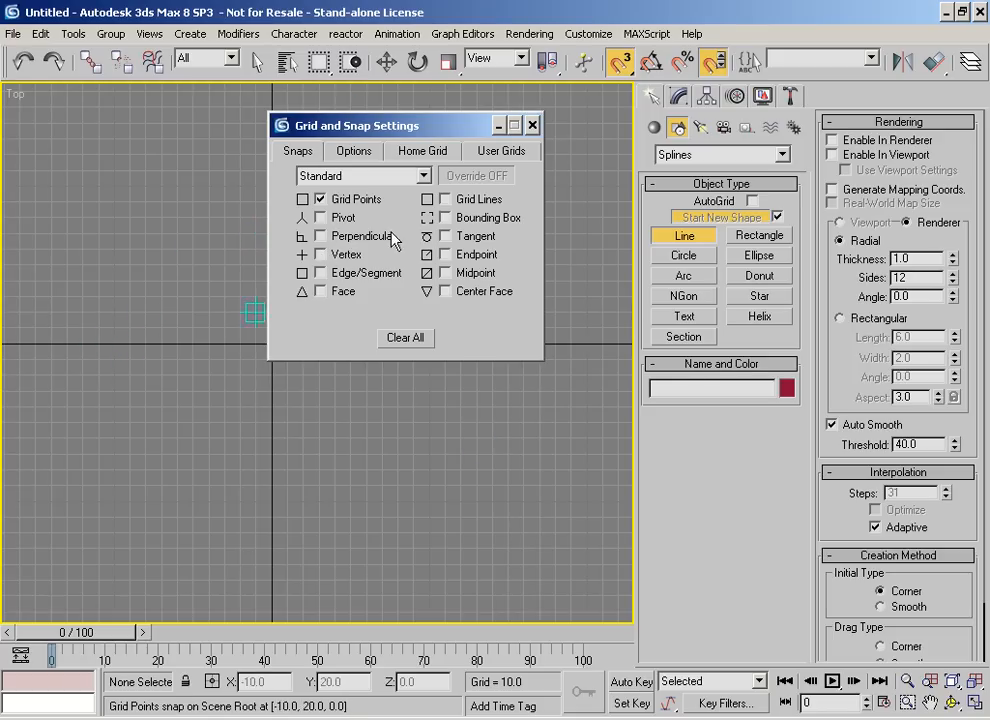
{"action": "left_click", "coordinate": [533, 125]}
Draw a straight two-point diagonal line snapped to the grid, finish it, and delete it
{"action": "middle_click_drag", "start_coordinate": [390, 271], "coordinate": [373, 278]}
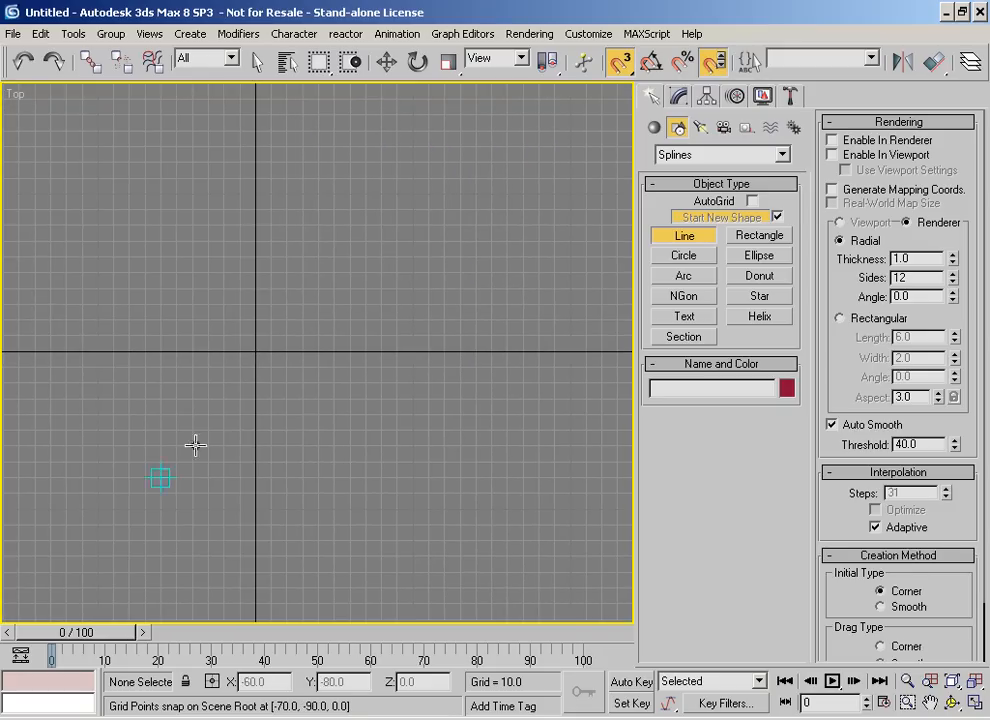
{"action": "left_click", "coordinate": [98, 351]}
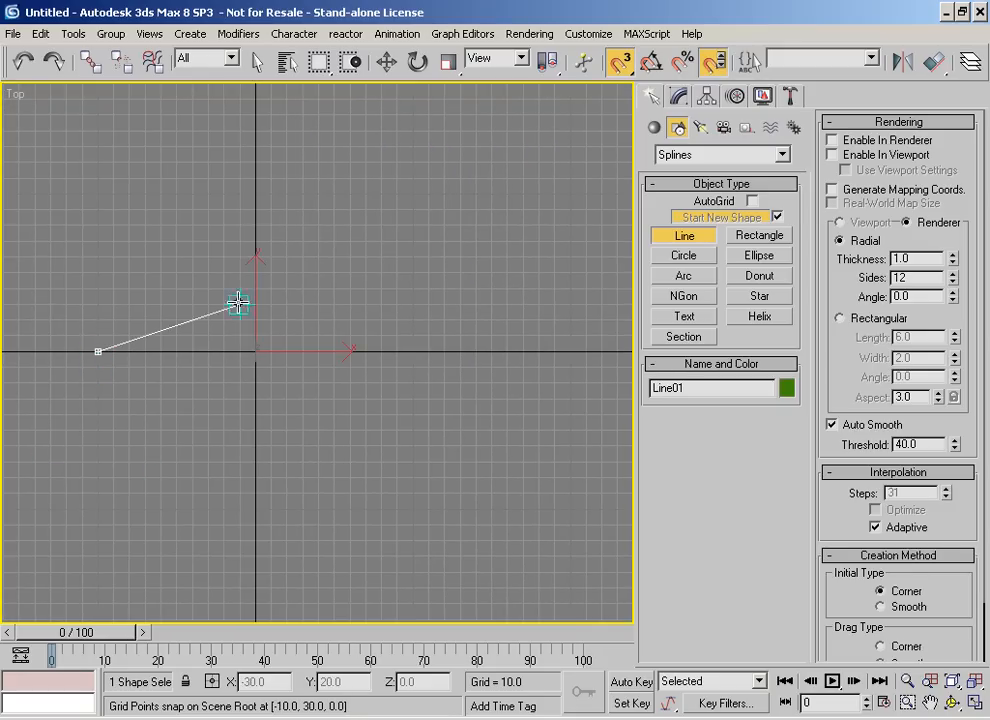
{"action": "left_click", "coordinate": [413, 194]}
{"action": "right_click", "coordinate": [407, 228]}
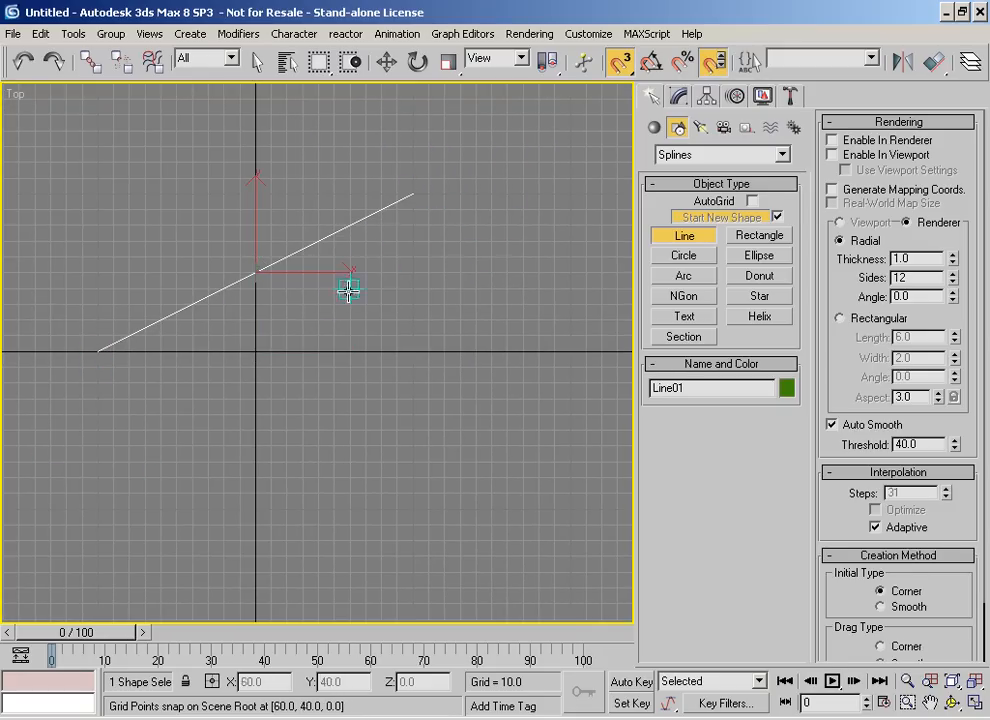
{"action": "right_click", "coordinate": [385, 264]}
{"action": "middle_click_drag", "start_coordinate": [343, 316], "coordinate": [274, 345]}
{"action": "key", "text": "Delete"}
Draw a closed diamond-shaped spline with grid-snapped corners at (-100, 0), (100, 100), (300, 0) and (110, -100)
{"action": "scroll", "coordinate": [275, 338], "scroll_direction": "down", "scroll_amount": 2}
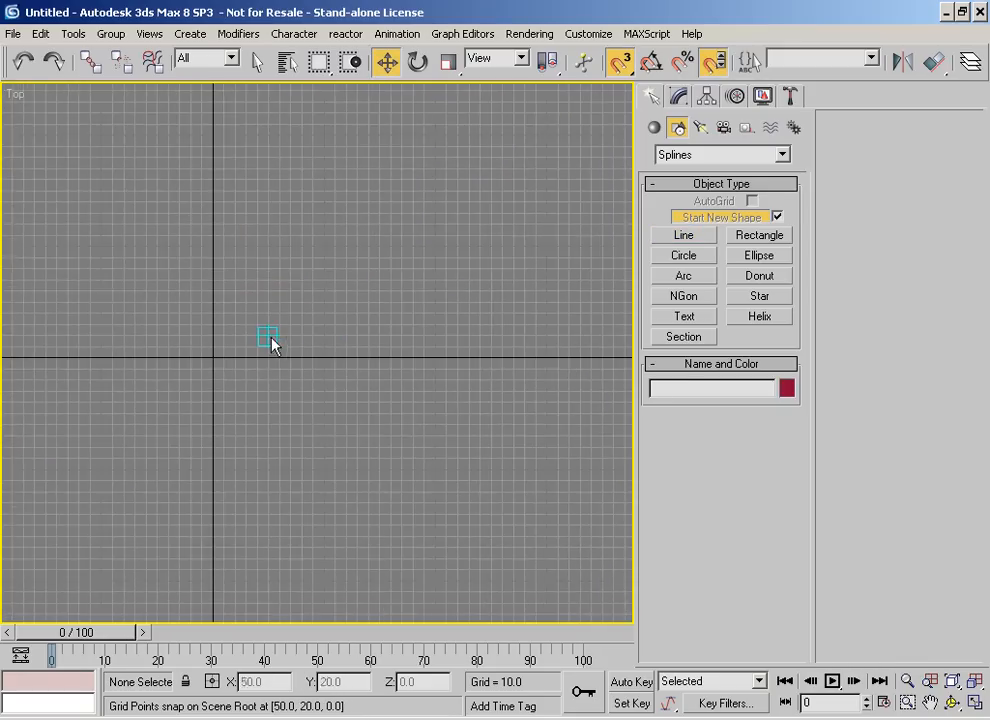
{"action": "left_click", "coordinate": [684, 235]}
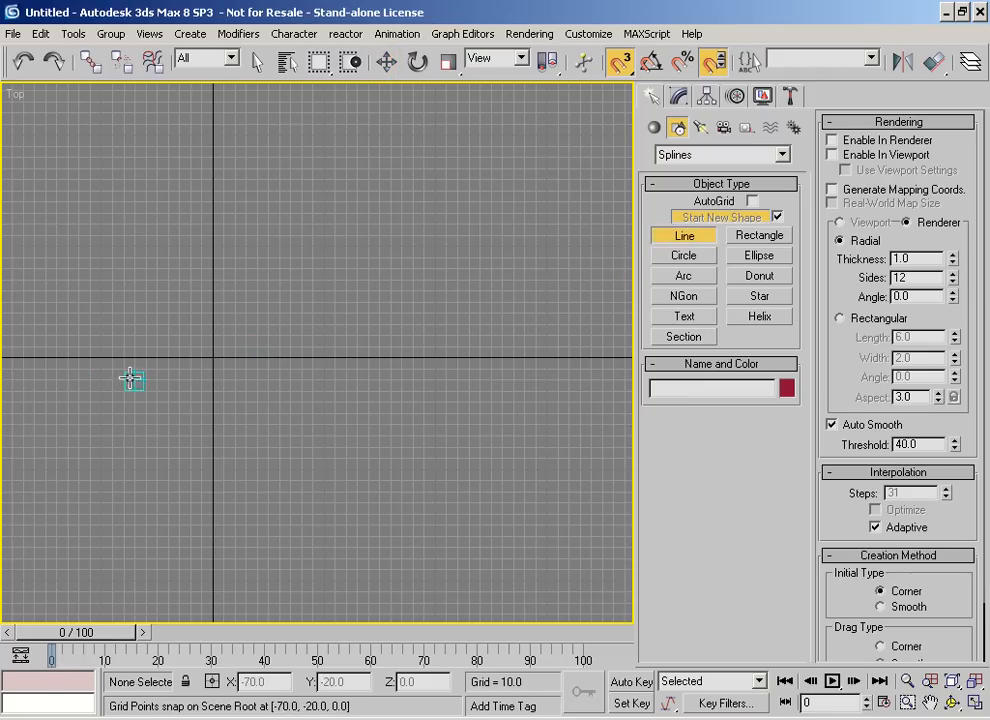
{"action": "left_click", "coordinate": [98, 357]}
{"action": "left_click", "coordinate": [324, 248]}
{"action": "left_click", "coordinate": [546, 357]}
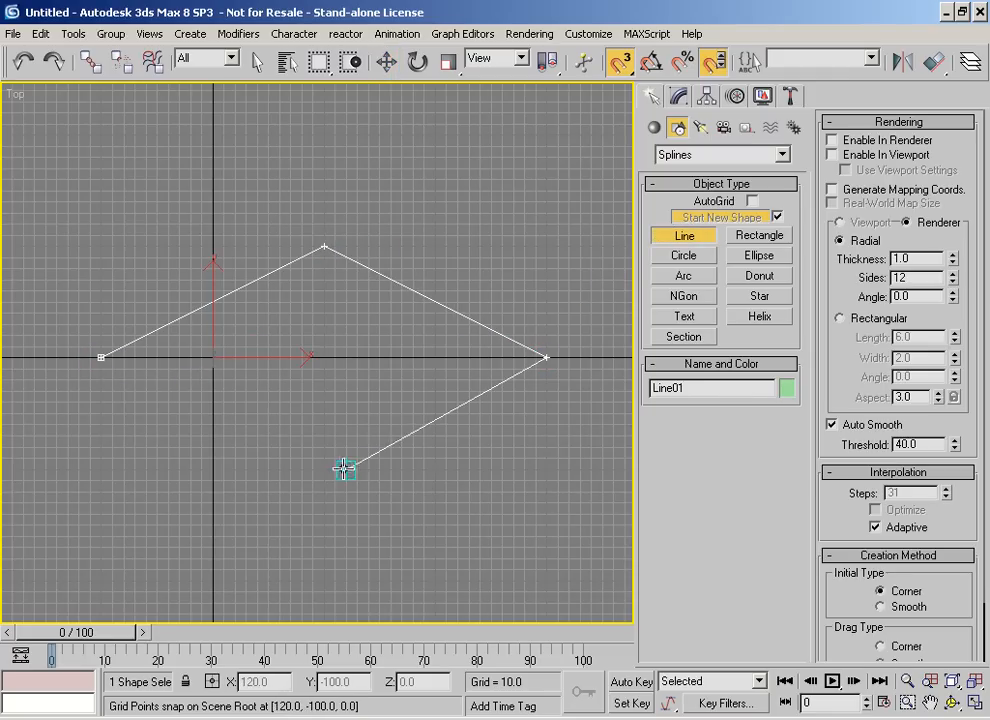
{"action": "left_click", "coordinate": [335, 468]}
{"action": "left_click", "coordinate": [101, 357]}
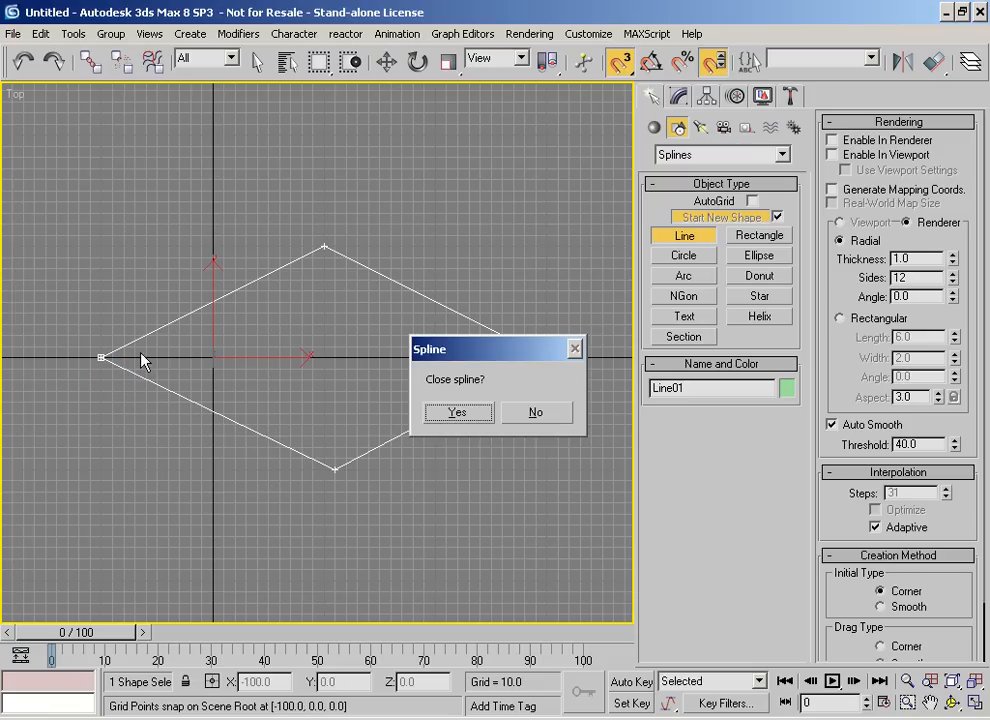
{"action": "left_click", "coordinate": [462, 420]}
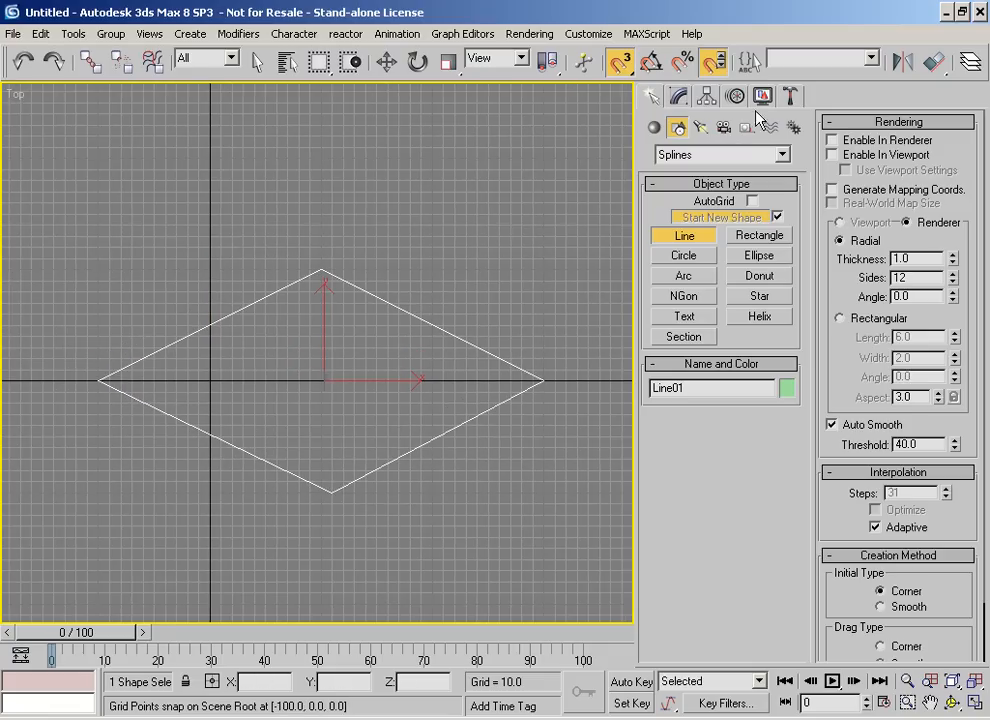
Enter the diamond spline's vertex level and select its upper vertex
{"action": "left_click", "coordinate": [679, 96]}
{"action": "left_click", "coordinate": [874, 231]}
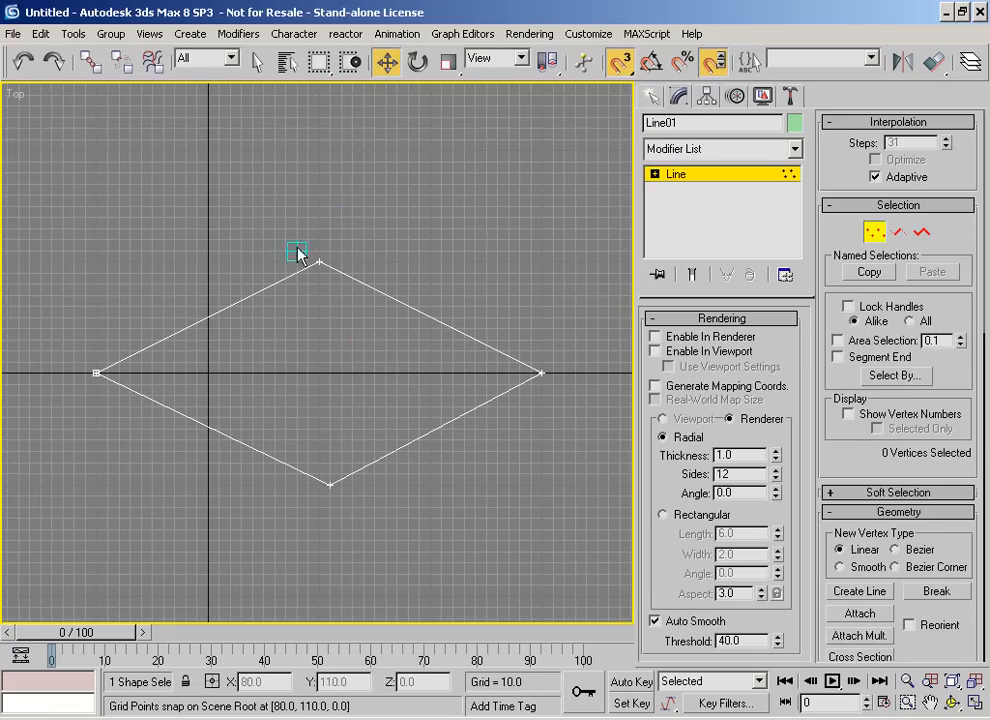
{"action": "left_click", "coordinate": [319, 265]}
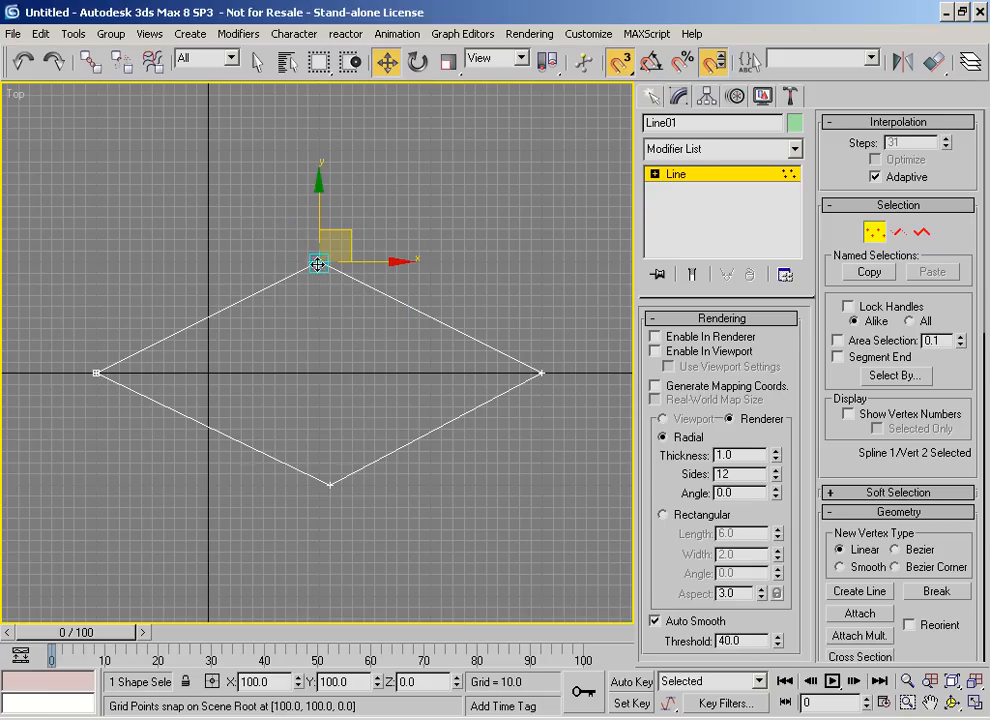
Try converting the upper vertex to Bezier and reshaping the curve with its tangent handle
{"action": "right_click", "coordinate": [319, 265]}
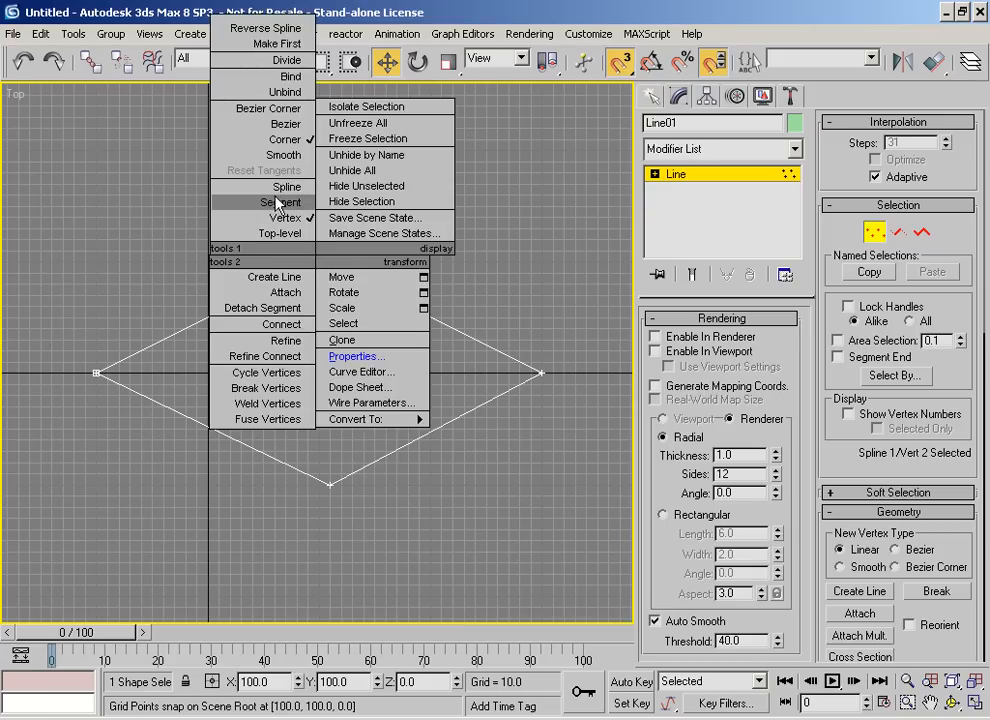
{"action": "left_click", "coordinate": [280, 126]}
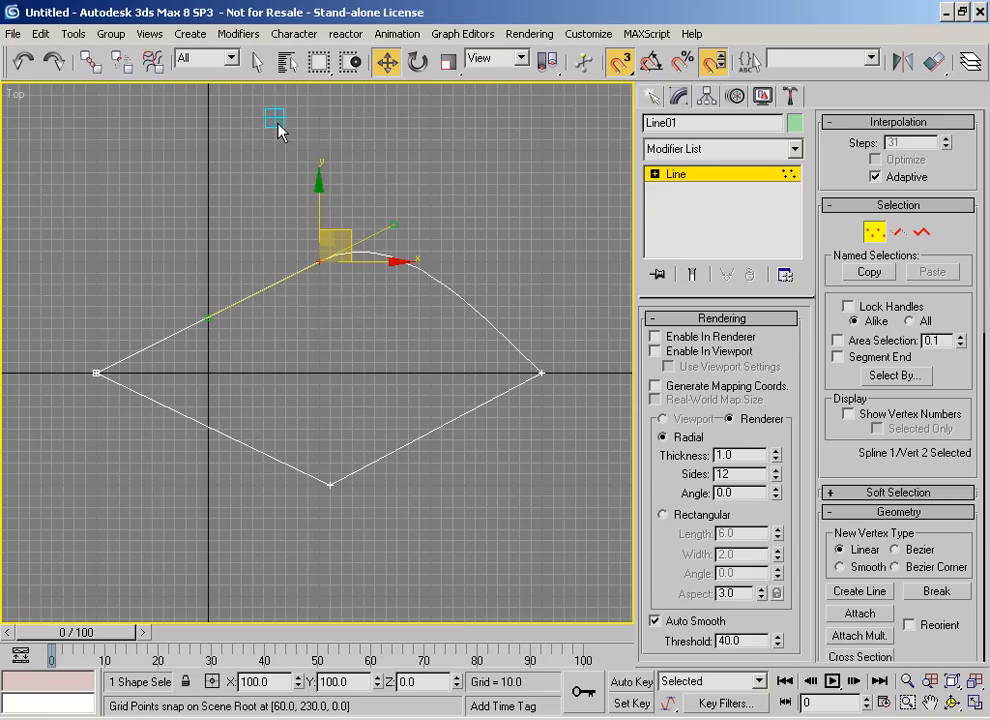
{"action": "left_click_drag", "start_coordinate": [388, 226], "coordinate": [304, 145]}
Convert the diamond's upper and lower vertices from Corner to Smooth
{"action": "right_click", "coordinate": [321, 263]}
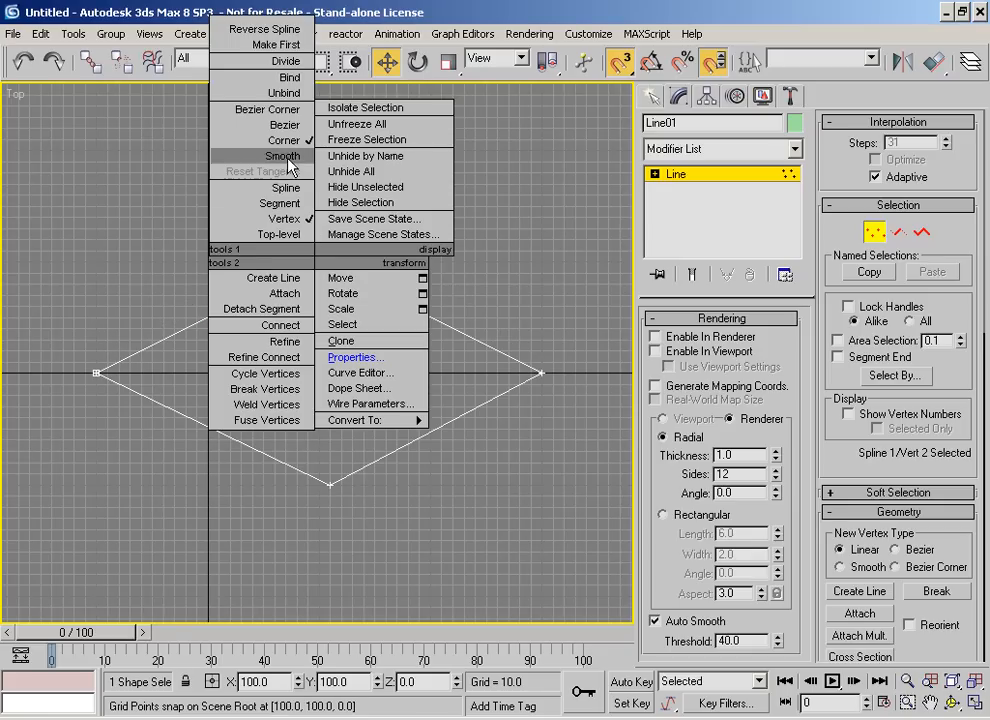
{"action": "left_click", "coordinate": [245, 156]}
{"action": "left_click", "coordinate": [331, 485]}
{"action": "right_click", "coordinate": [342, 490]}
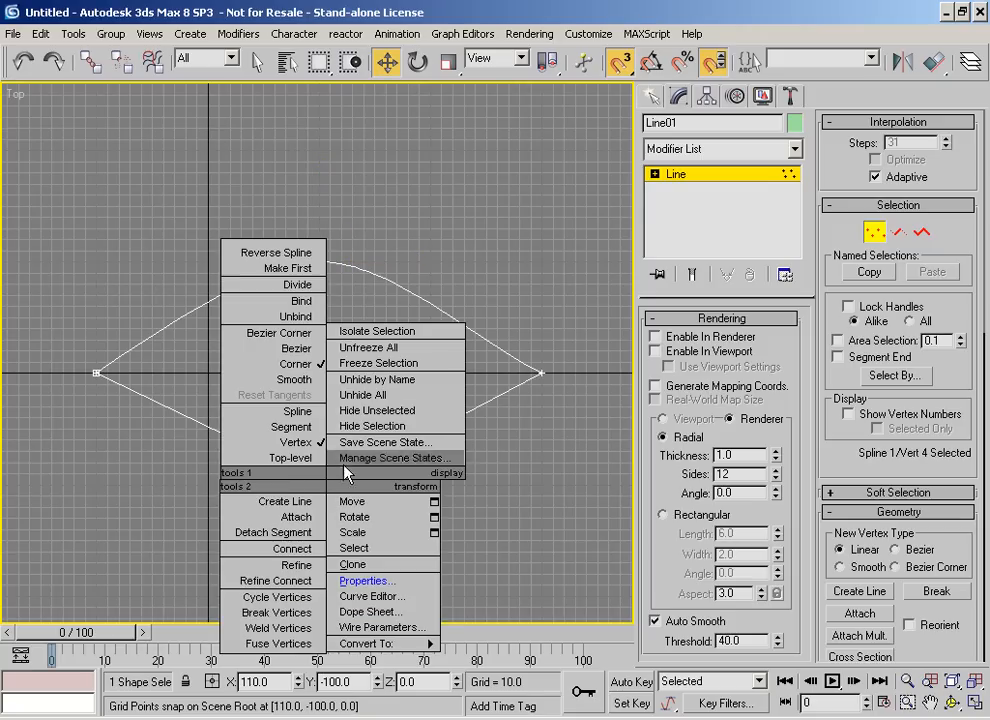
{"action": "left_click", "coordinate": [250, 376]}
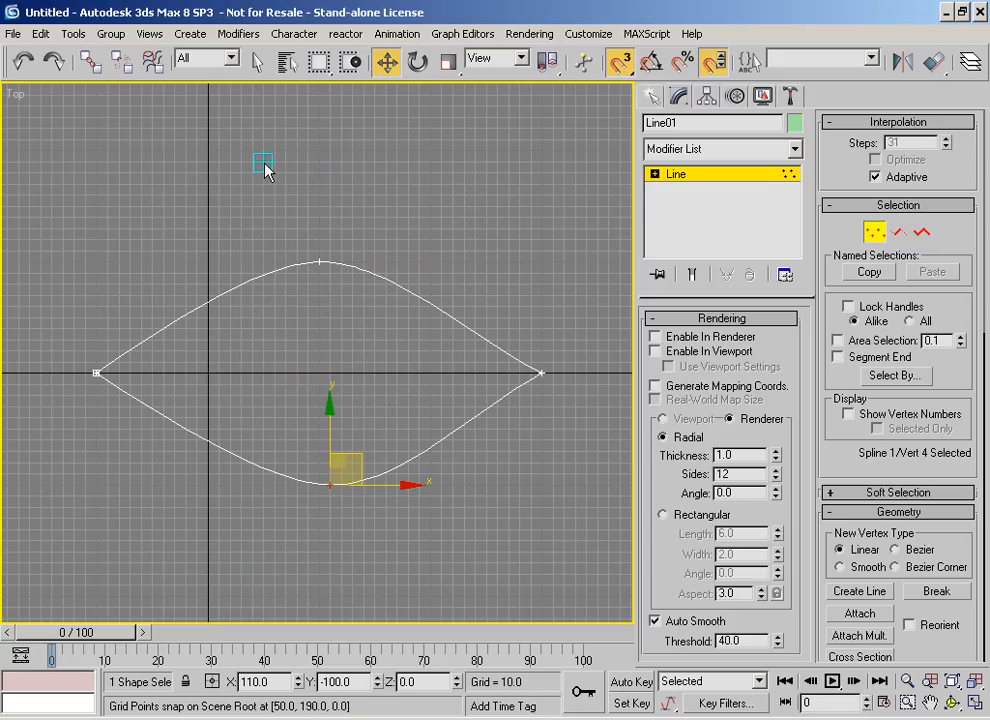
Select the spline's two outer end vertices together and convert them to Smooth
{"action": "left_click", "coordinate": [541, 373]}
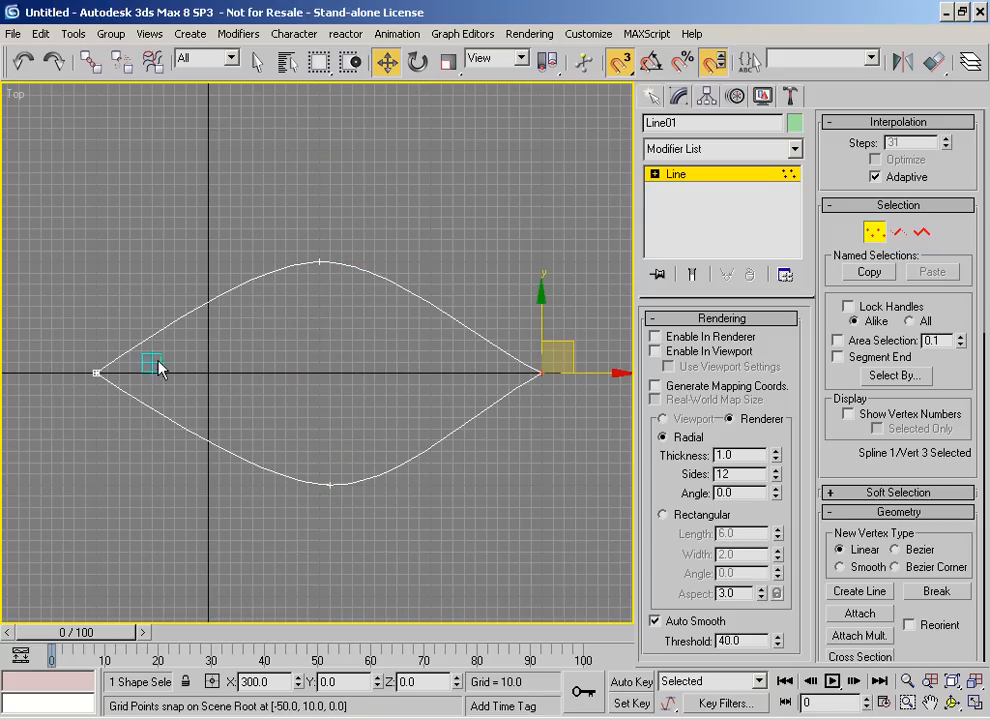
{"action": "left_click_drag", "start_coordinate": [155, 420], "coordinate": [155, 418], "text": "ctrl"}
{"action": "right_click", "coordinate": [100, 370]}
{"action": "left_click", "coordinate": [40, 262]}
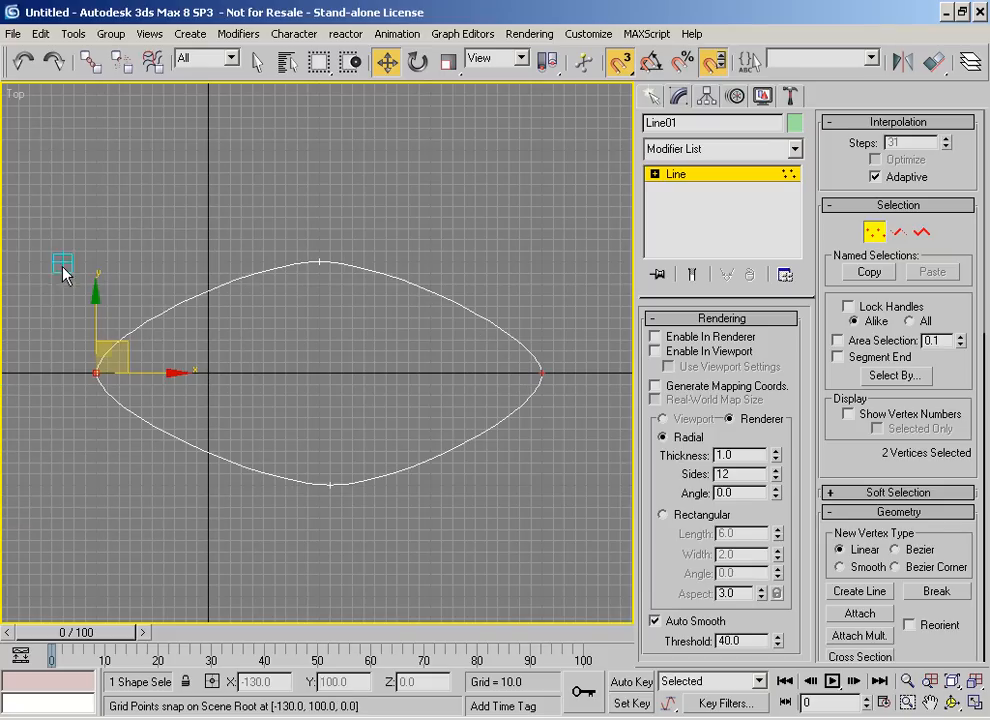
Select all four vertices of the spline and convert them to Bezier
{"action": "left_click_drag", "start_coordinate": [7, 197], "coordinate": [668, 666]}
{"action": "right_click", "coordinate": [550, 422]}
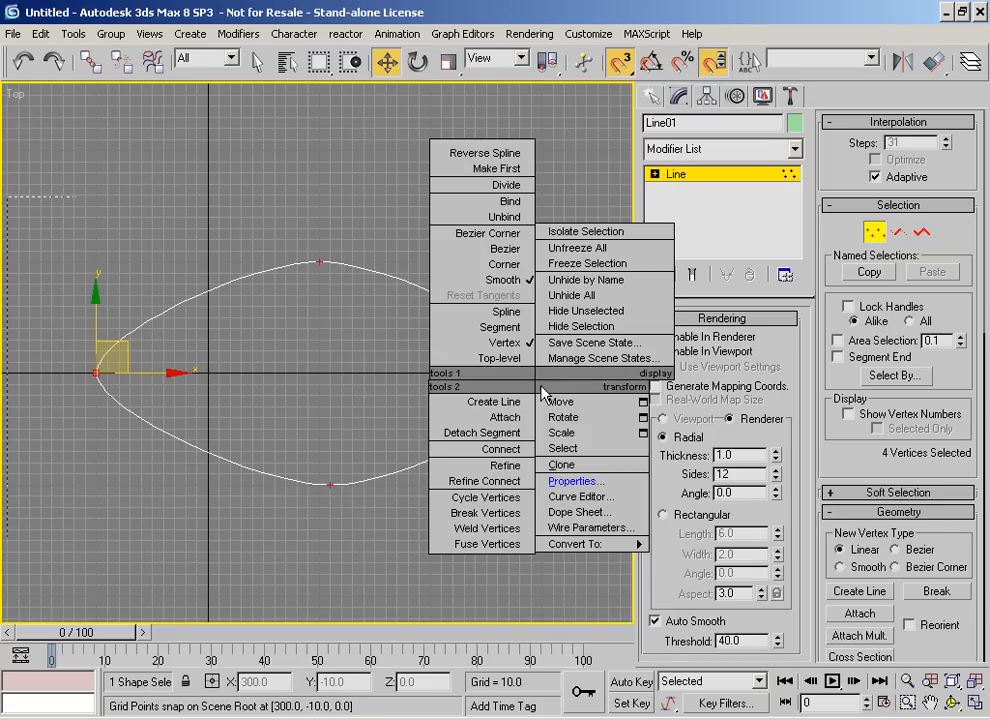
{"action": "left_click", "coordinate": [516, 252]}
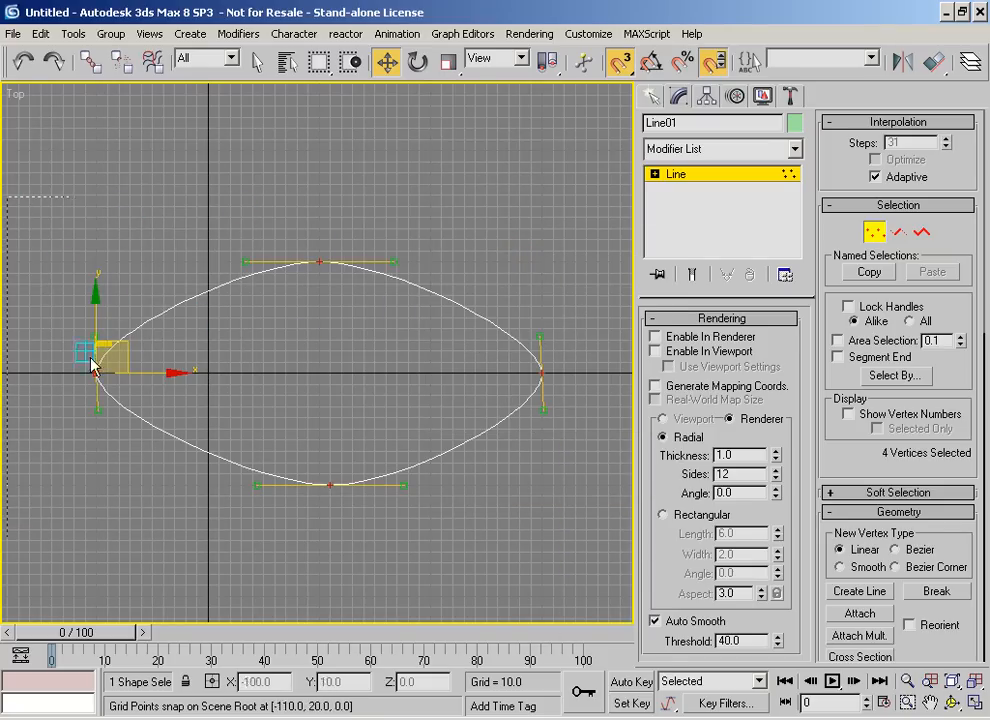
Scale the tangent handles of the spline's left and right end vertices along X almost to zero so they stand vertical
{"action": "left_click_drag", "start_coordinate": [55, 331], "coordinate": [600, 450]}
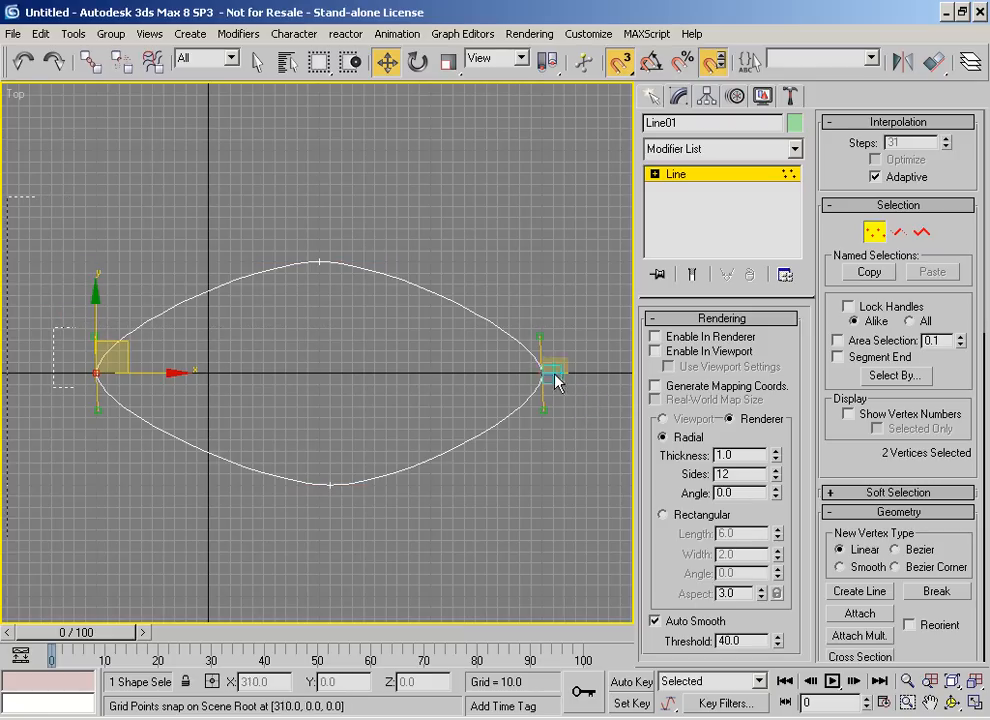
{"action": "left_click_drag", "start_coordinate": [27, 327], "coordinate": [110, 393]}
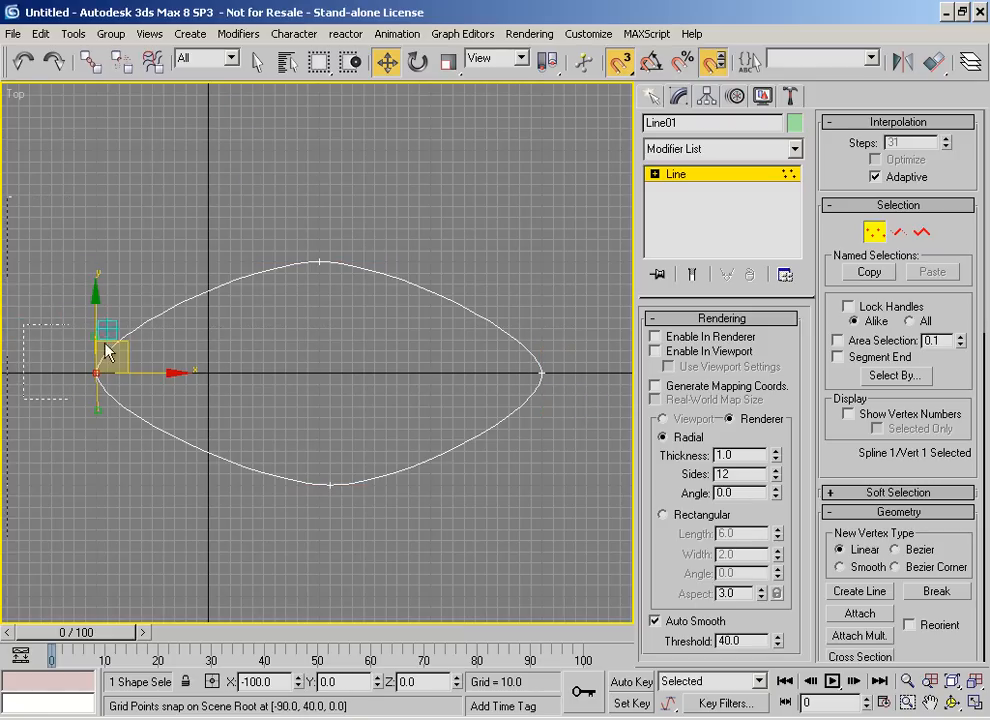
{"action": "left_click", "coordinate": [449, 62]}
{"action": "left_click_drag", "start_coordinate": [180, 372], "coordinate": [298, 443]}
{"action": "left_click_drag", "start_coordinate": [512, 362], "coordinate": [505, 390]}
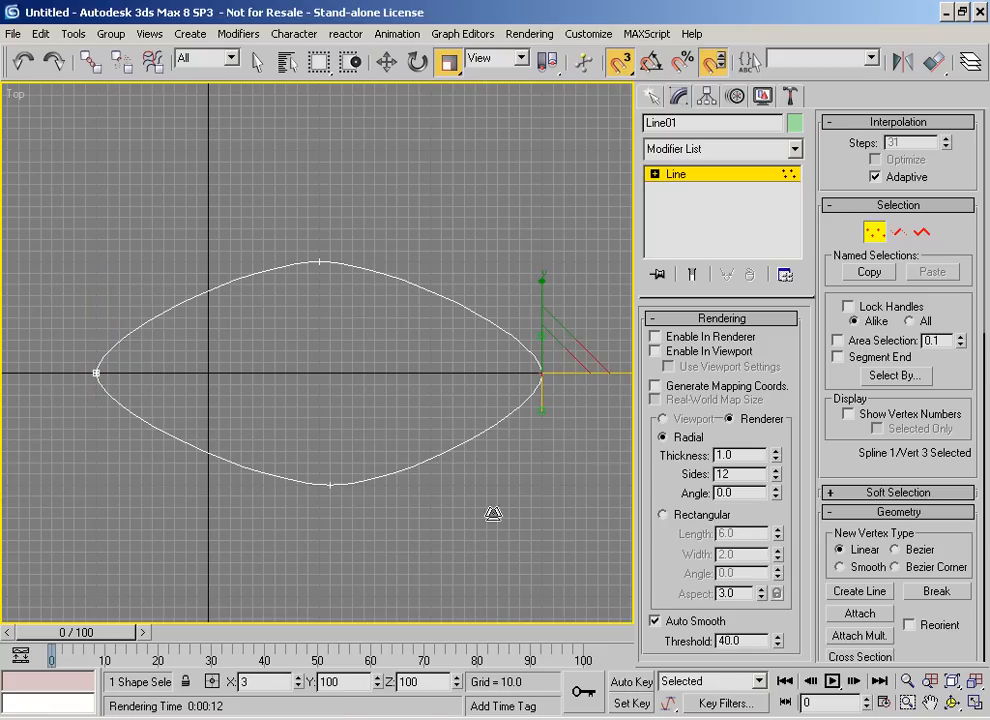
Move the spline's lower vertex to X 100, Y -100, directly opposite the upper vertex
{"action": "key", "text": "F8"}
{"action": "left_click_drag", "start_coordinate": [415, 548], "coordinate": [416, 549]}
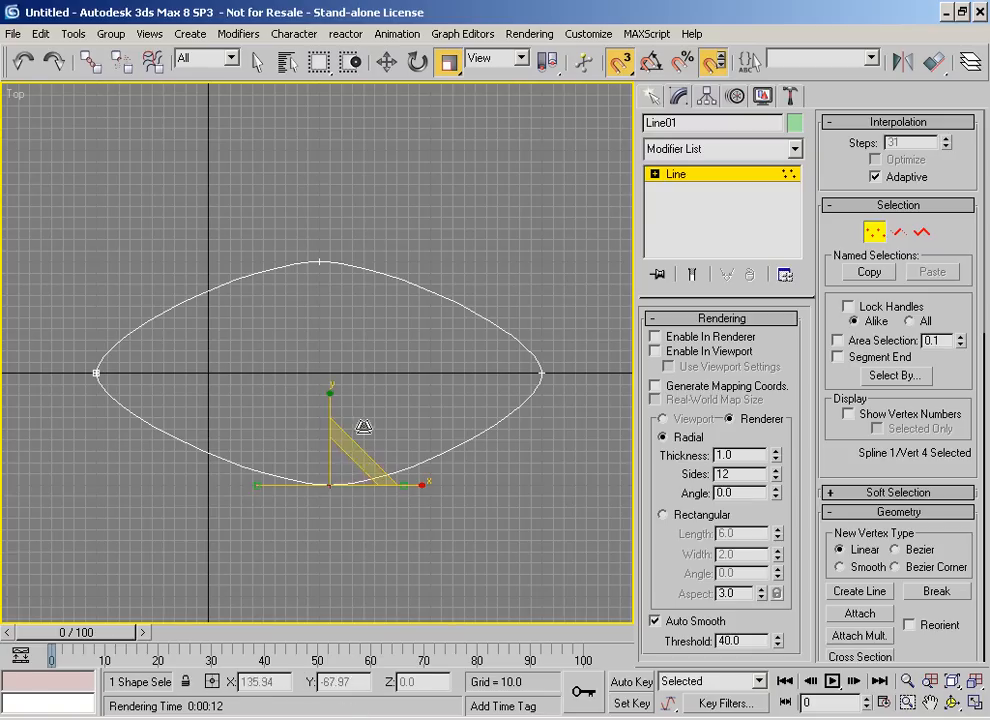
{"action": "right_click", "coordinate": [360, 476]}
{"action": "left_click", "coordinate": [378, 493]}
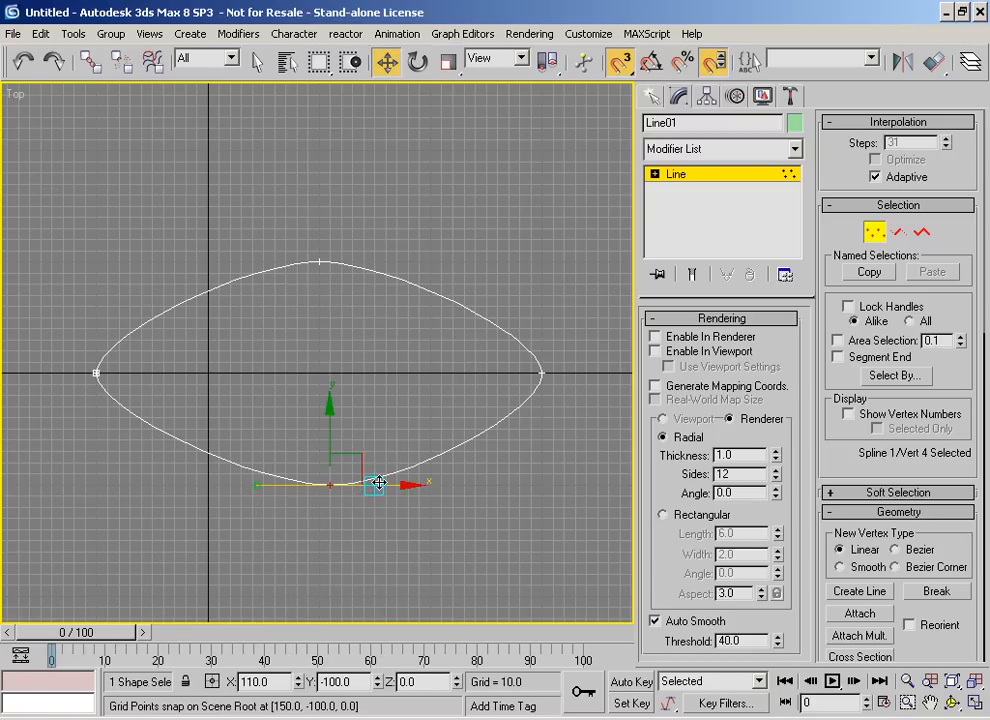
{"action": "left_click_drag", "start_coordinate": [370, 482], "coordinate": [343, 546]}
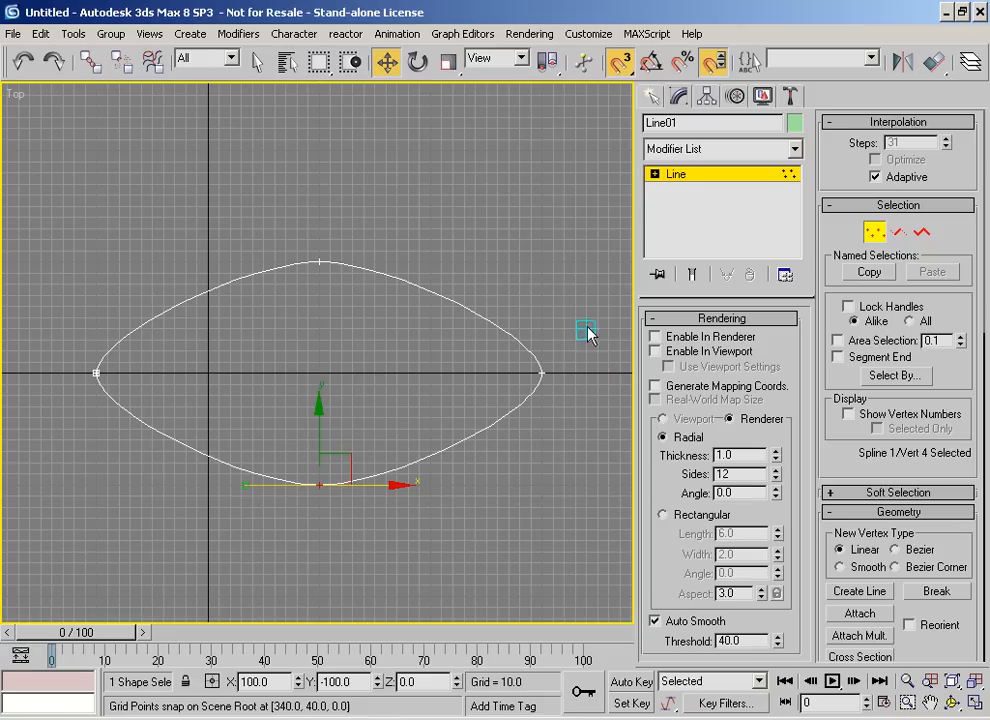
Check the tangent handles of the right, upper and lower vertices and view the spline from the Top and Front
{"action": "left_click_drag", "start_coordinate": [491, 433], "coordinate": [540, 376]}
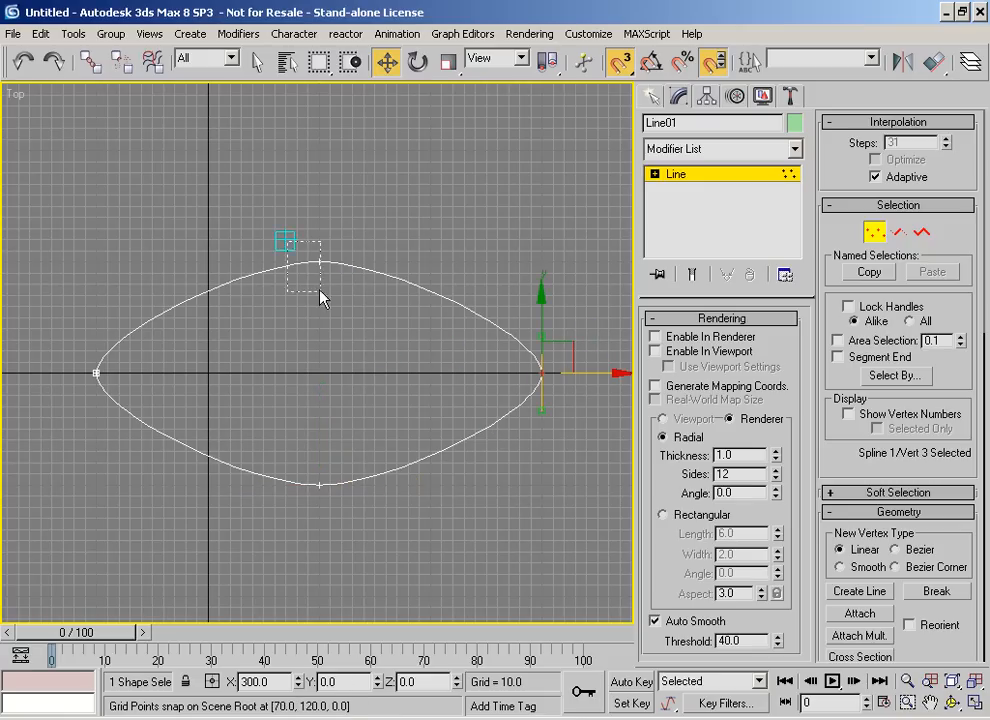
{"action": "left_click_drag", "start_coordinate": [320, 289], "coordinate": [321, 290]}
{"action": "left_click", "coordinate": [447, 63]}
{"action": "left_click_drag", "start_coordinate": [288, 443], "coordinate": [380, 550]}
{"action": "middle_click_drag", "start_coordinate": [337, 475], "coordinate": [354, 271], "text": "alt"}
{"action": "key", "text": "t"}
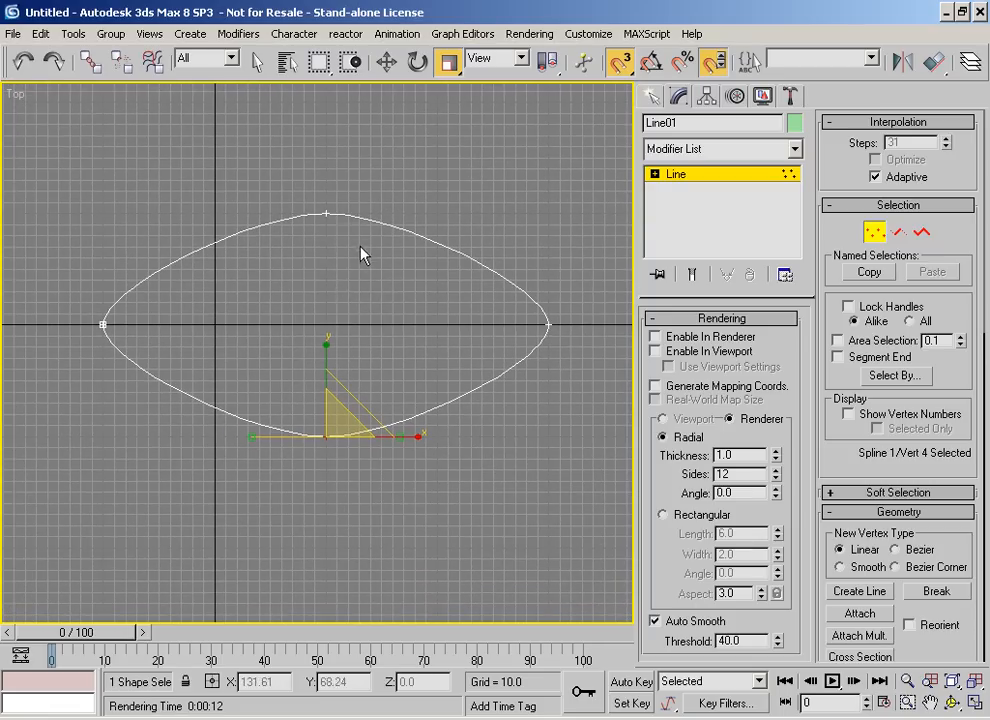
{"action": "key", "text": "f"}
{"action": "middle_click_drag", "start_coordinate": [365, 360], "coordinate": [205, 264]}
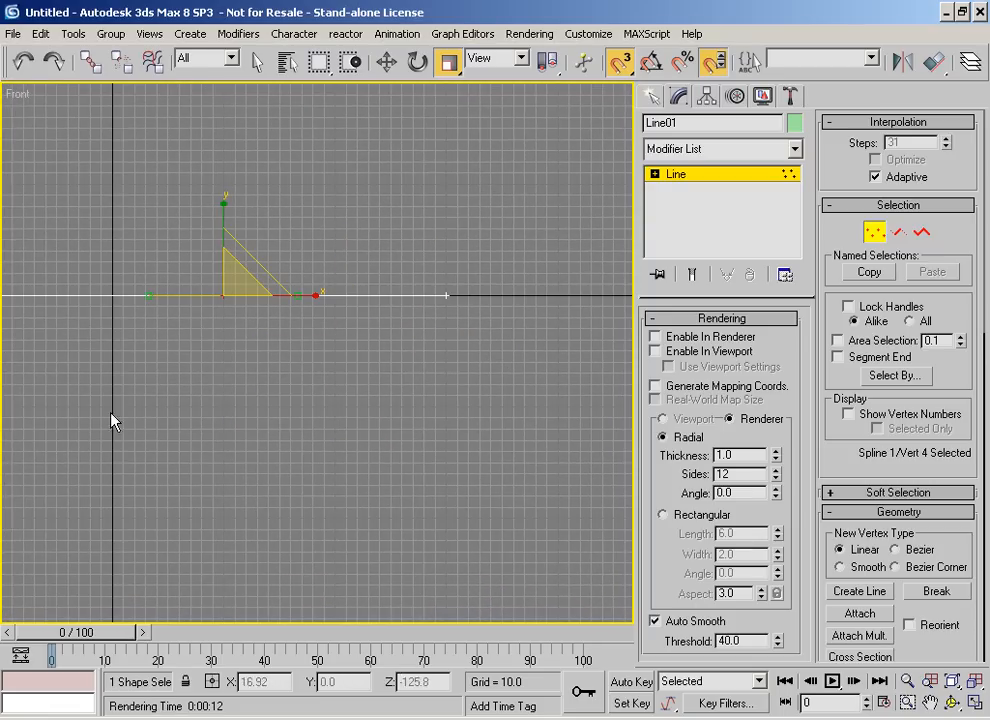
{"action": "middle_click_drag", "start_coordinate": [400, 374], "coordinate": [493, 331]}
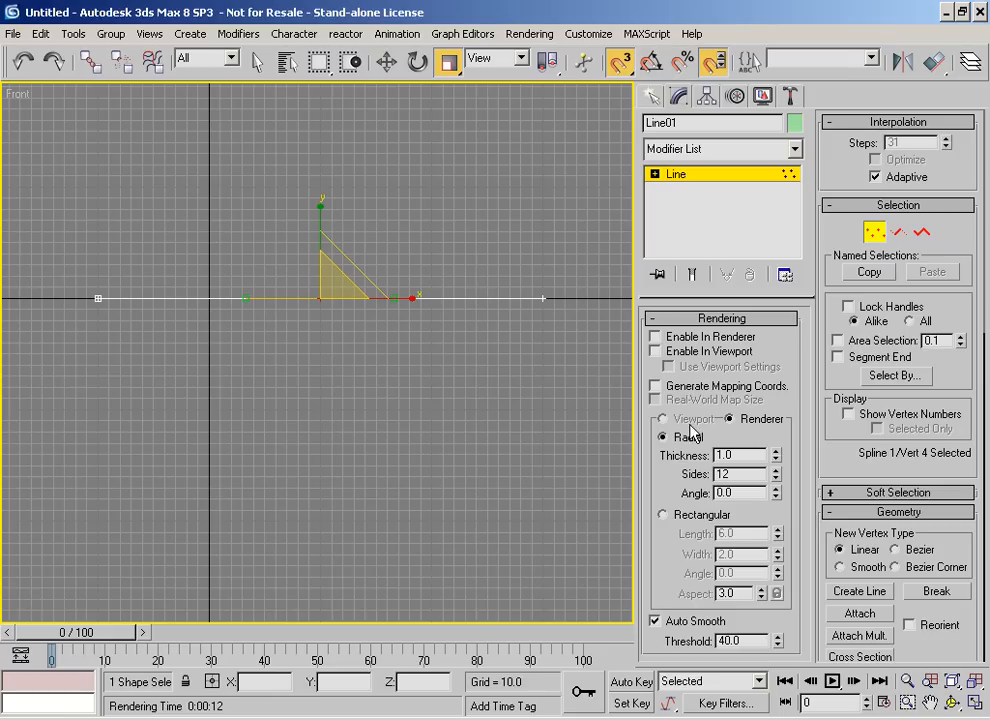
Add a keel line in the Front view from the left end vertex through a curved point about 100 units below to the right end vertex
{"action": "left_click", "coordinate": [860, 591]}
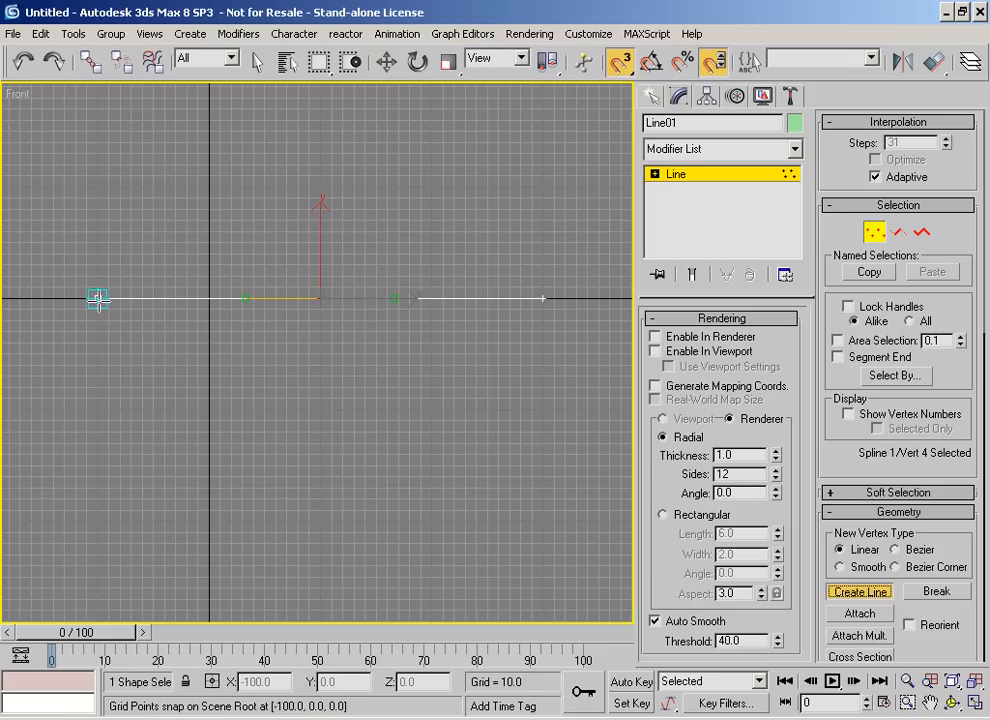
{"action": "middle_click_drag", "start_coordinate": [97, 297], "coordinate": [71, 239], "text": "alt"}
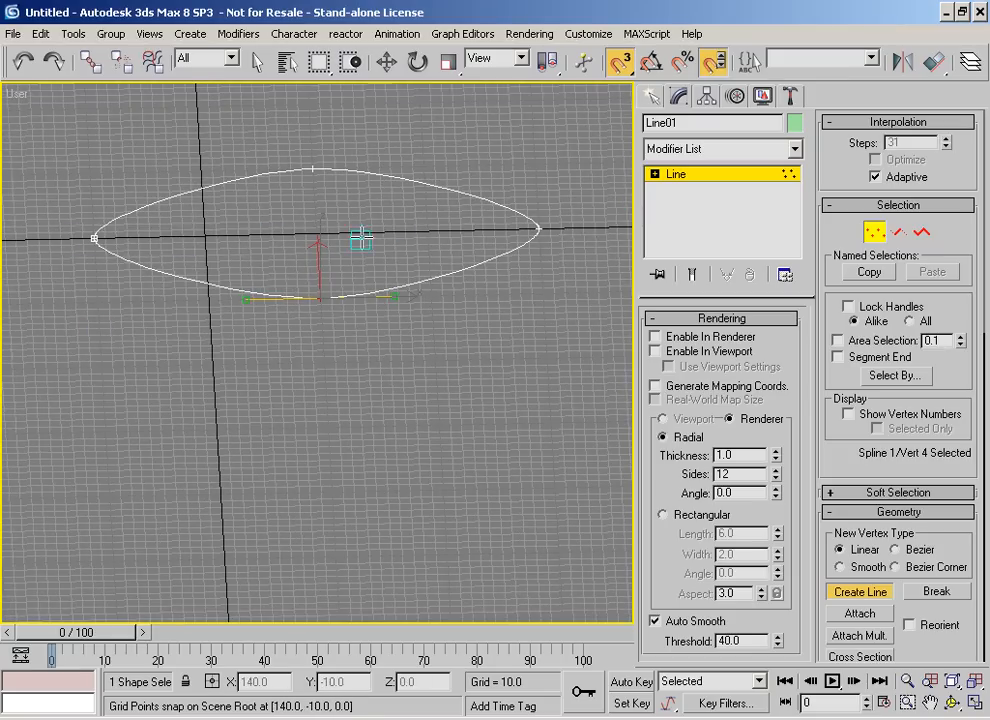
{"action": "middle_click_drag", "start_coordinate": [359, 244], "coordinate": [372, 225]}
{"action": "key", "text": "f"}
{"action": "scroll", "coordinate": [360, 305], "scroll_direction": "down", "scroll_amount": 3}
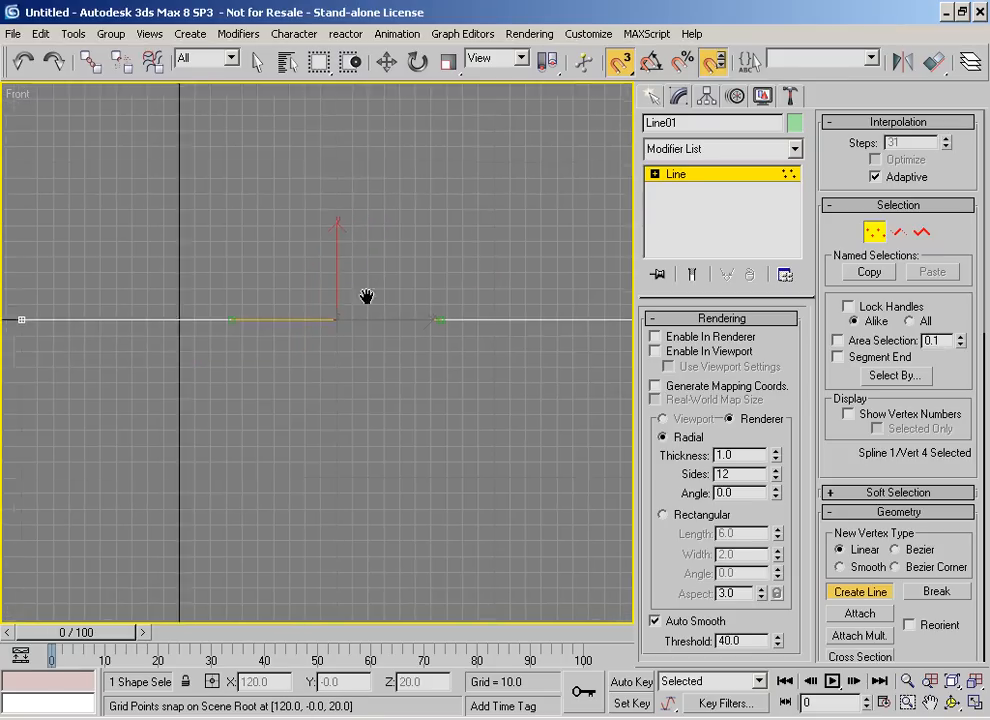
{"action": "scroll", "coordinate": [249, 352], "scroll_direction": "up", "scroll_amount": 3}
{"action": "middle_click_drag", "start_coordinate": [254, 342], "coordinate": [129, 306]}
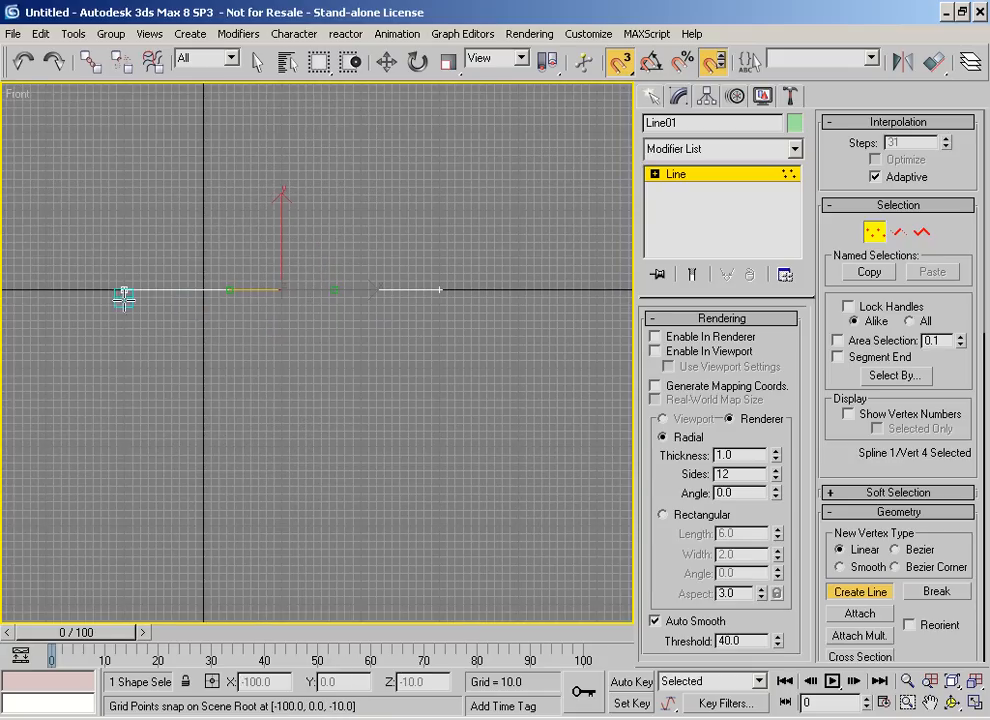
{"action": "left_click", "coordinate": [123, 290]}
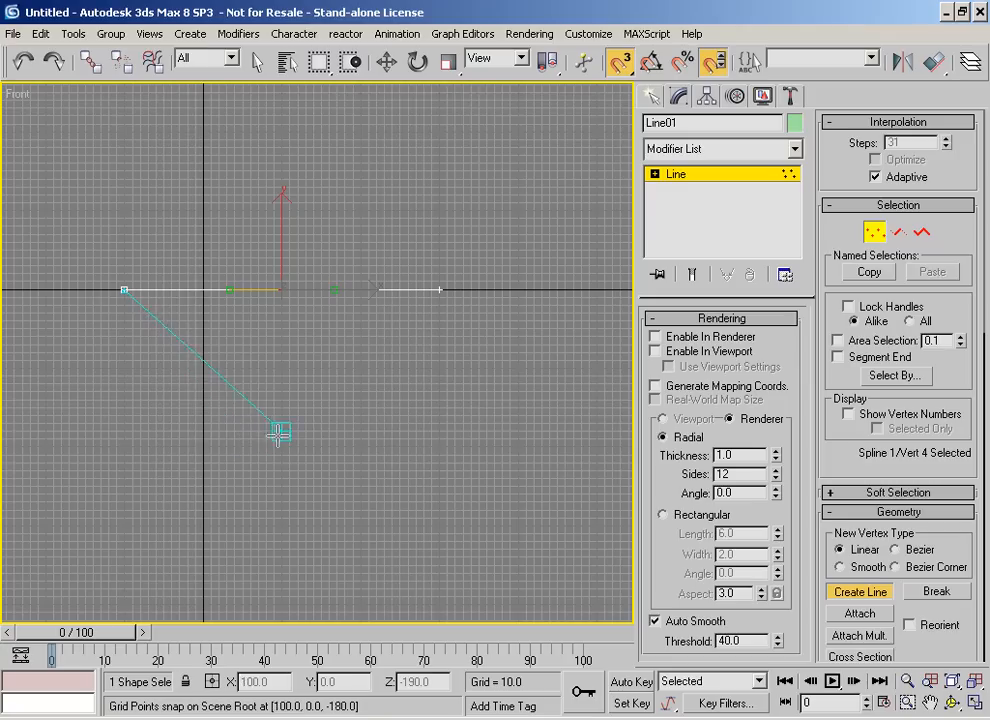
{"action": "left_click_drag", "start_coordinate": [280, 368], "coordinate": [385, 357]}
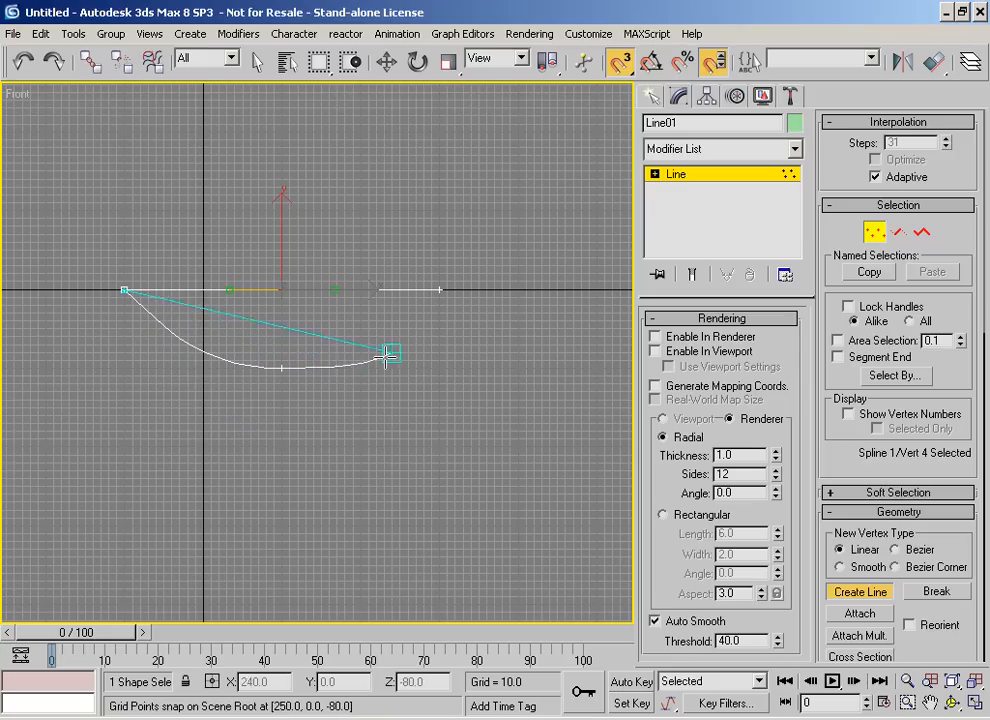
{"action": "left_click", "coordinate": [440, 290]}
{"action": "right_click", "coordinate": [480, 316]}
Leave vertex editing in Perspective, apply the Surface modifier to the whole line object and flip its normals
{"action": "middle_click_drag", "start_coordinate": [354, 415], "coordinate": [377, 393], "text": "alt"}
{"action": "key", "text": "p"}
{"action": "scroll", "coordinate": [343, 431], "scroll_direction": "down", "scroll_amount": 5}
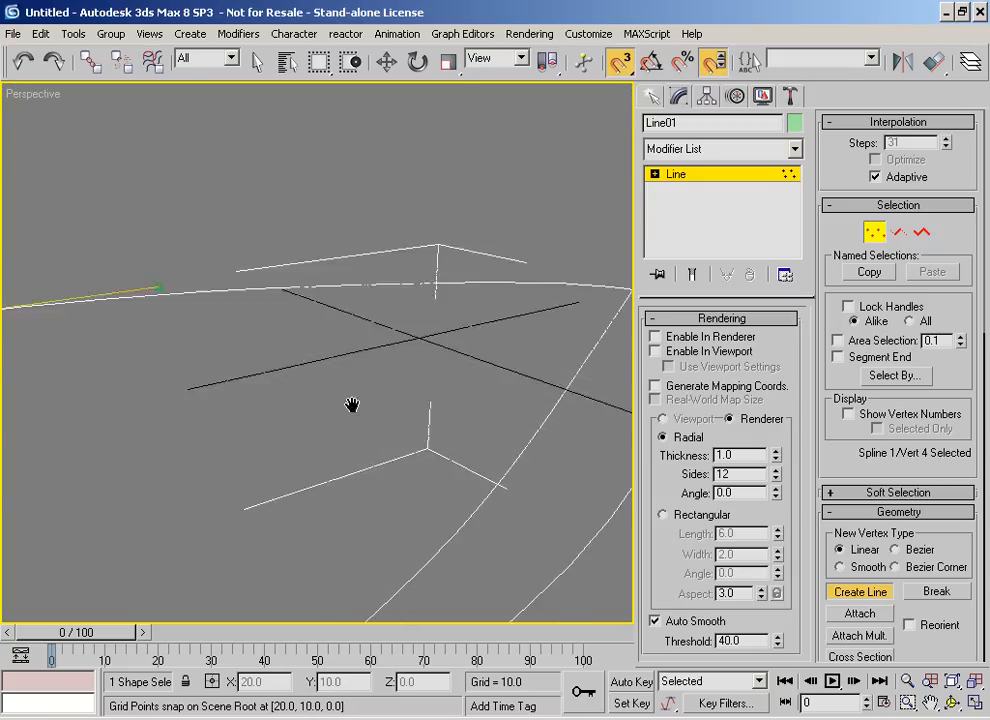
{"action": "middle_click_drag", "start_coordinate": [320, 376], "coordinate": [449, 323], "text": "alt"}
{"action": "left_click", "coordinate": [689, 175]}
{"action": "left_click", "coordinate": [689, 149]}
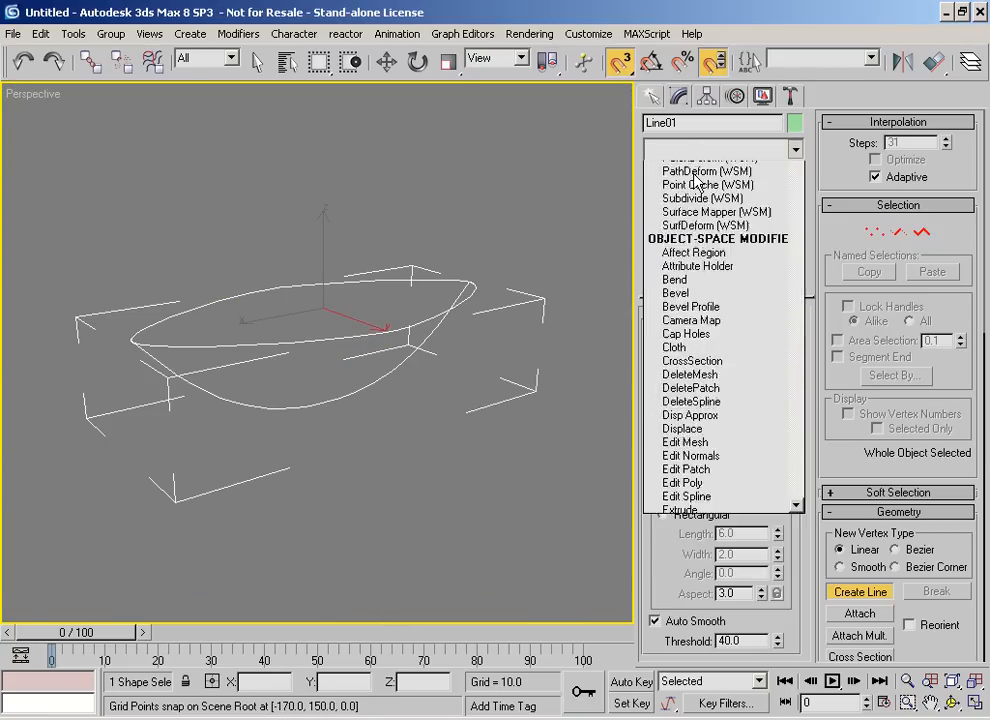
{"action": "left_click", "coordinate": [799, 666]}
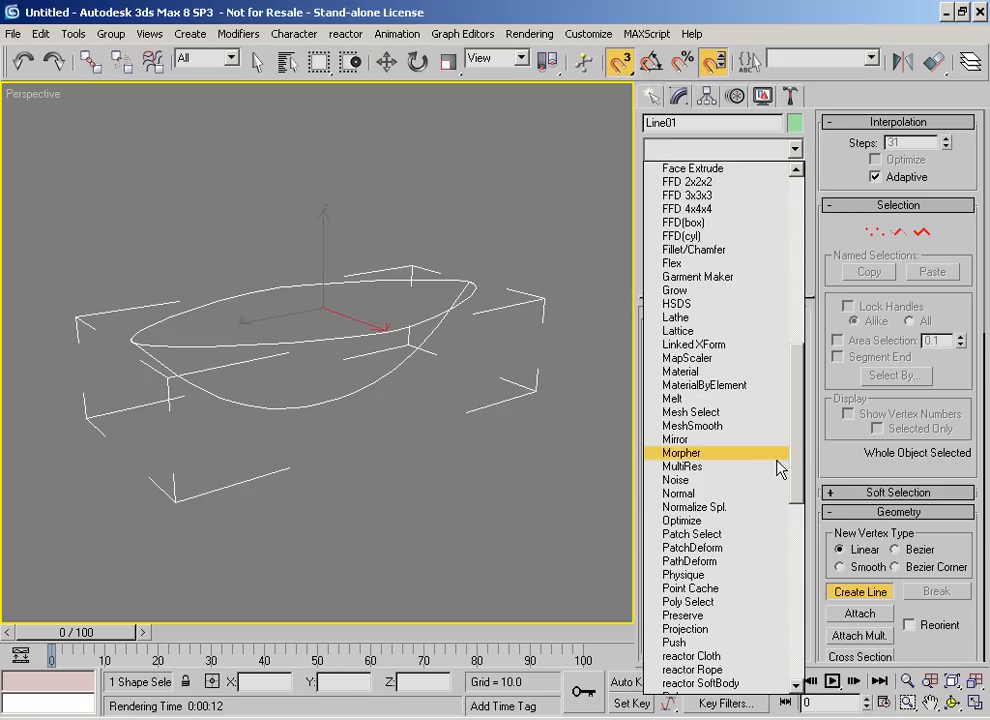
{"action": "left_click_drag", "start_coordinate": [797, 478], "coordinate": [812, 597]}
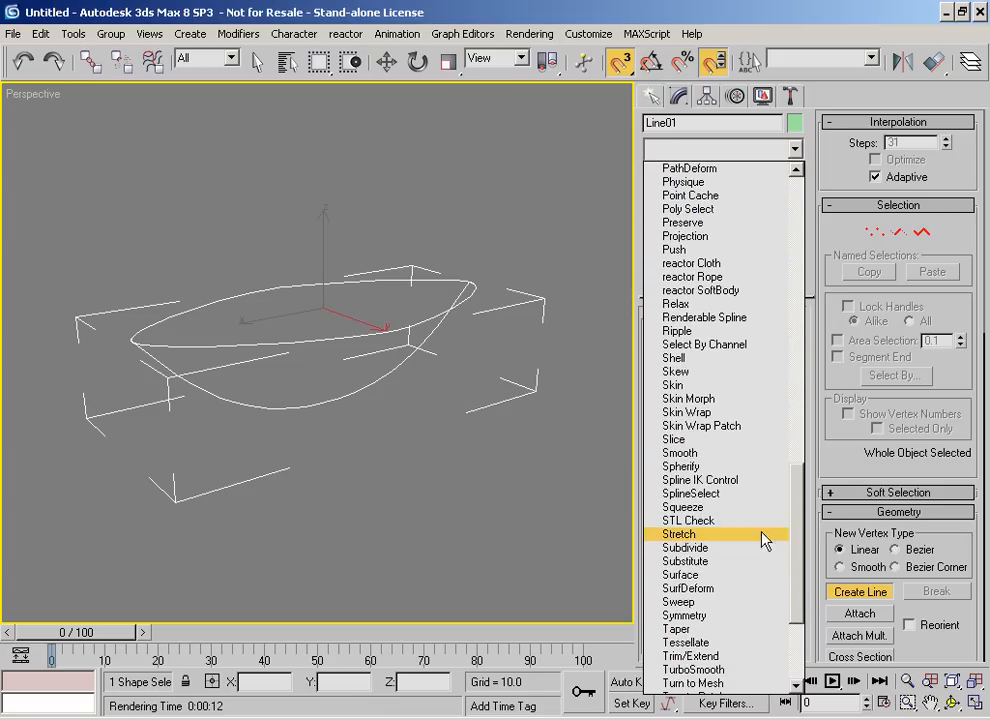
{"action": "left_click", "coordinate": [757, 584]}
{"action": "key", "text": "w"}
{"action": "mouse_move", "coordinate": [354, 406]}
{"action": "middle_mouse_down", "text": "alt"}
{"action": "mouse_move", "coordinate": [268, 258]}
{"action": "mouse_move", "coordinate": [348, 270]}
{"action": "mouse_move", "coordinate": [323, 409]}
{"action": "mouse_move", "coordinate": [325, 484]}
{"action": "mouse_move", "coordinate": [333, 312]}
{"action": "mouse_move", "coordinate": [420, 330]}
{"action": "middle_mouse_up", "text": "alt"}
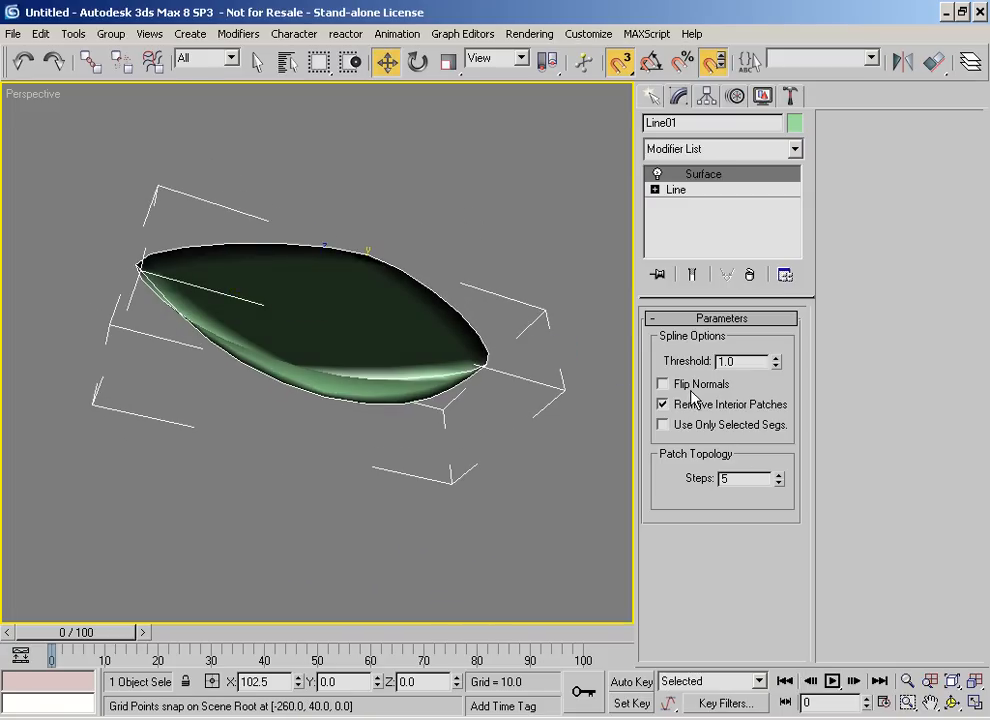
{"action": "left_click", "coordinate": [663, 384]}
{"action": "mouse_move", "coordinate": [400, 388]}
{"action": "middle_mouse_down", "text": "alt"}
{"action": "mouse_move", "coordinate": [294, 385]}
{"action": "mouse_move", "coordinate": [376, 393]}
{"action": "mouse_move", "coordinate": [404, 343]}
{"action": "mouse_move", "coordinate": [352, 326]}
{"action": "mouse_move", "coordinate": [201, 349]}
{"action": "mouse_move", "coordinate": [119, 261]}
{"action": "mouse_move", "coordinate": [298, 360]}
{"action": "mouse_move", "coordinate": [382, 358]}
{"action": "mouse_move", "coordinate": [331, 380]}
{"action": "mouse_move", "coordinate": [347, 468]}
{"action": "mouse_move", "coordinate": [358, 468]}
{"action": "mouse_move", "coordinate": [307, 298]}
{"action": "mouse_move", "coordinate": [330, 290]}
{"action": "middle_mouse_up", "text": "alt"}
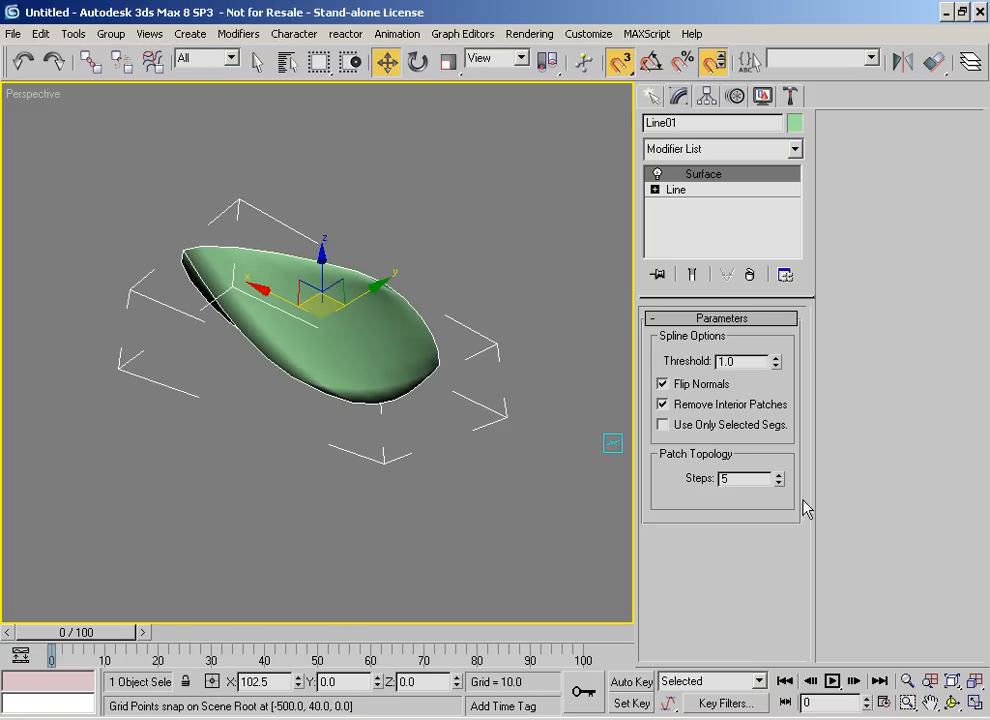
Raise the Surface modifier's patch topology Steps to 10
{"action": "left_click", "coordinate": [780, 475]}
{"action": "left_click", "coordinate": [780, 475]}
{"action": "left_click", "coordinate": [780, 475]}
{"action": "left_click", "coordinate": [781, 476]}
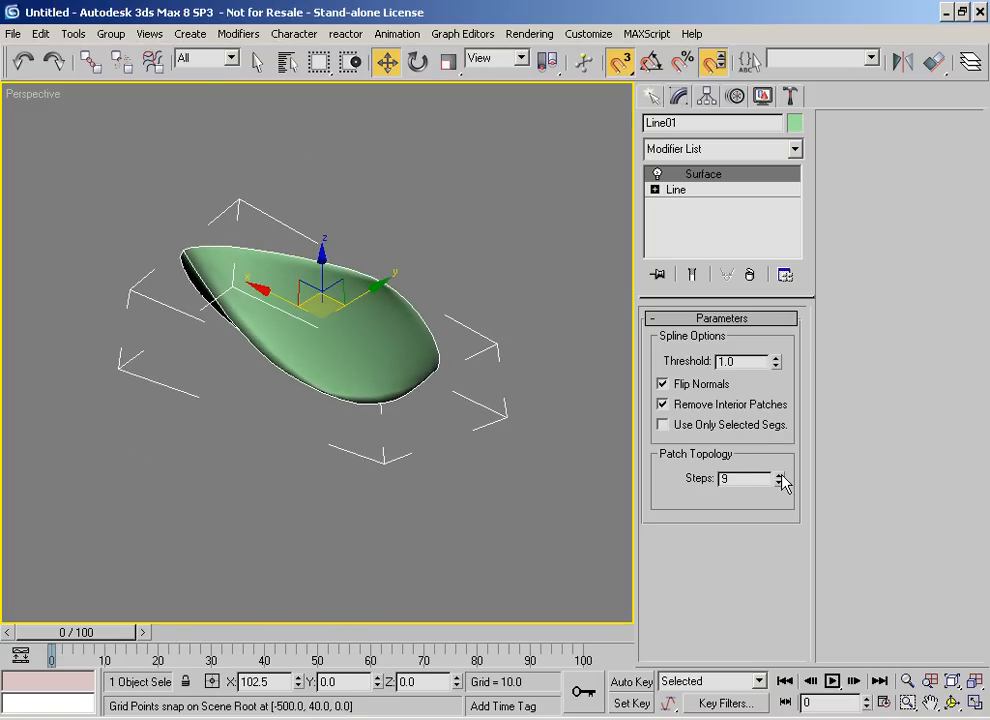
{"action": "left_click", "coordinate": [780, 475]}
Go down to the Line level of the modifier stack and turn on the display of the end result
{"action": "middle_click_drag", "start_coordinate": [470, 468], "coordinate": [515, 443], "text": "alt"}
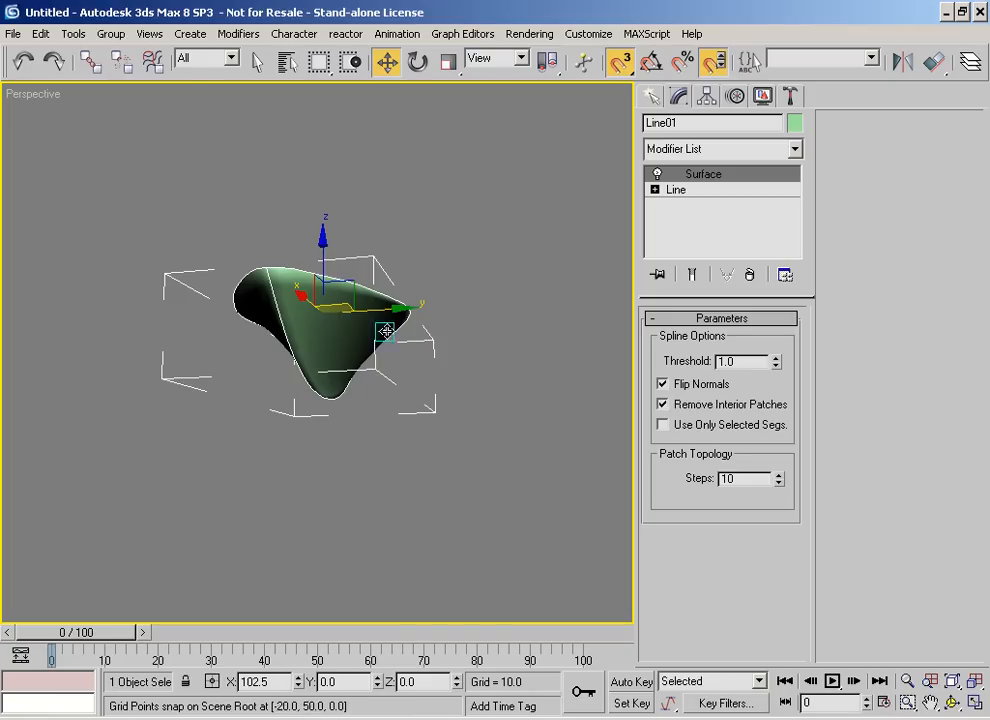
{"action": "mouse_move", "coordinate": [292, 288]}
{"action": "middle_mouse_down", "text": "alt"}
{"action": "mouse_move", "coordinate": [261, 327]}
{"action": "mouse_move", "coordinate": [323, 290]}
{"action": "middle_mouse_up", "text": "alt"}
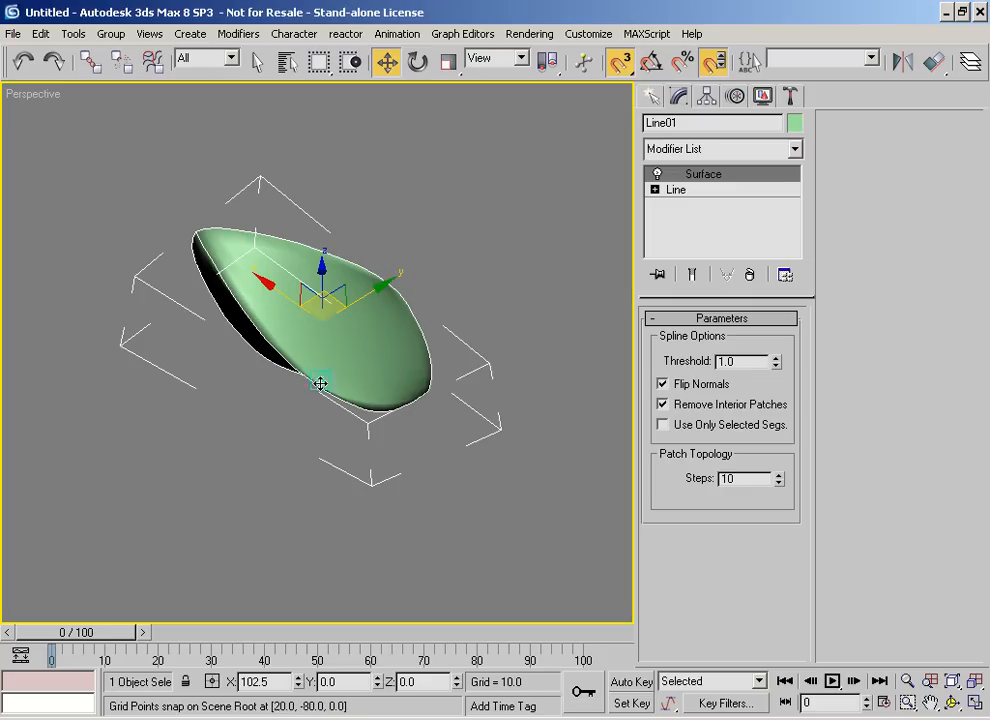
{"action": "middle_click_drag", "start_coordinate": [310, 378], "coordinate": [150, 329], "text": "alt"}
{"action": "scroll", "coordinate": [398, 333], "scroll_direction": "up", "scroll_amount": 6}
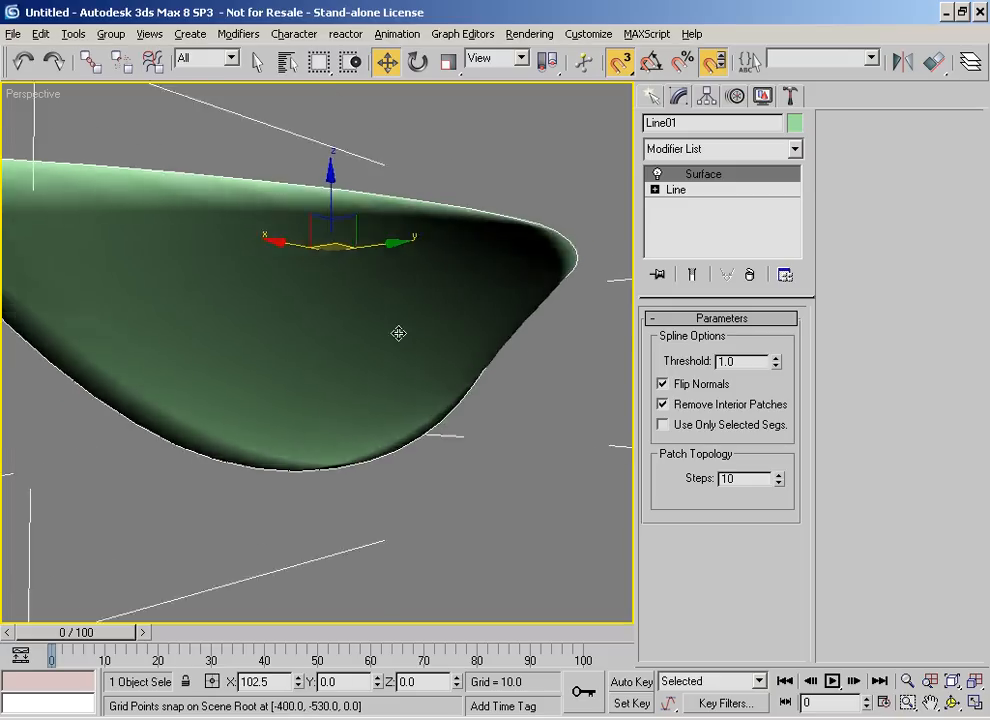
{"action": "scroll", "coordinate": [398, 333], "scroll_direction": "down", "scroll_amount": 6}
{"action": "left_click", "coordinate": [721, 192]}
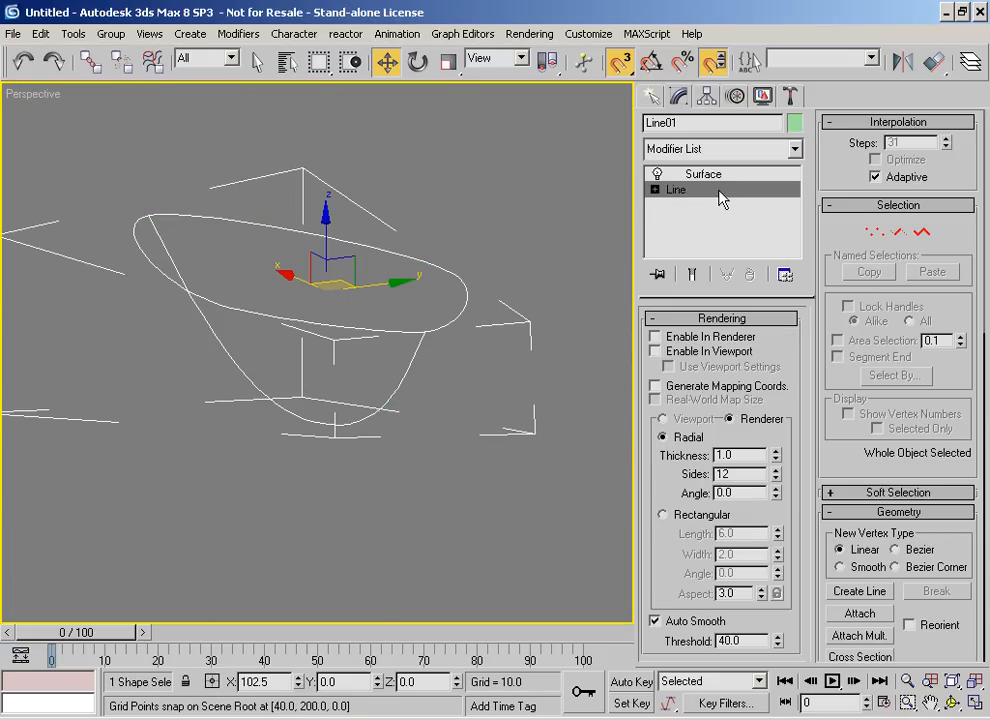
{"action": "left_click", "coordinate": [693, 276]}
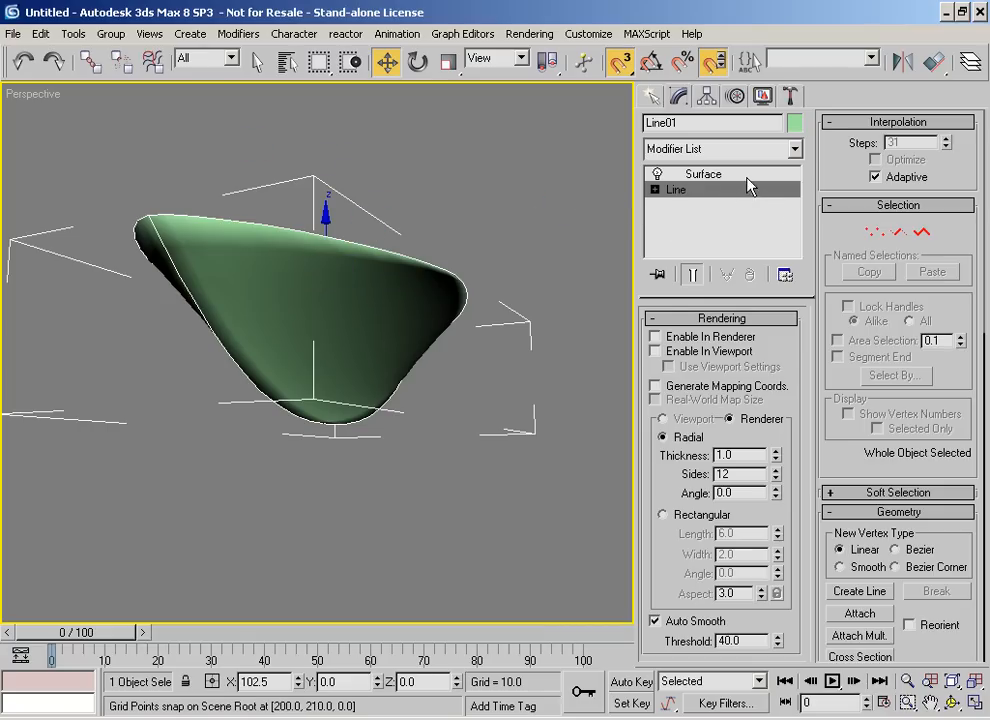
Return to the Surface modifier and set its patch topology Steps to 5
{"action": "left_click", "coordinate": [734, 178]}
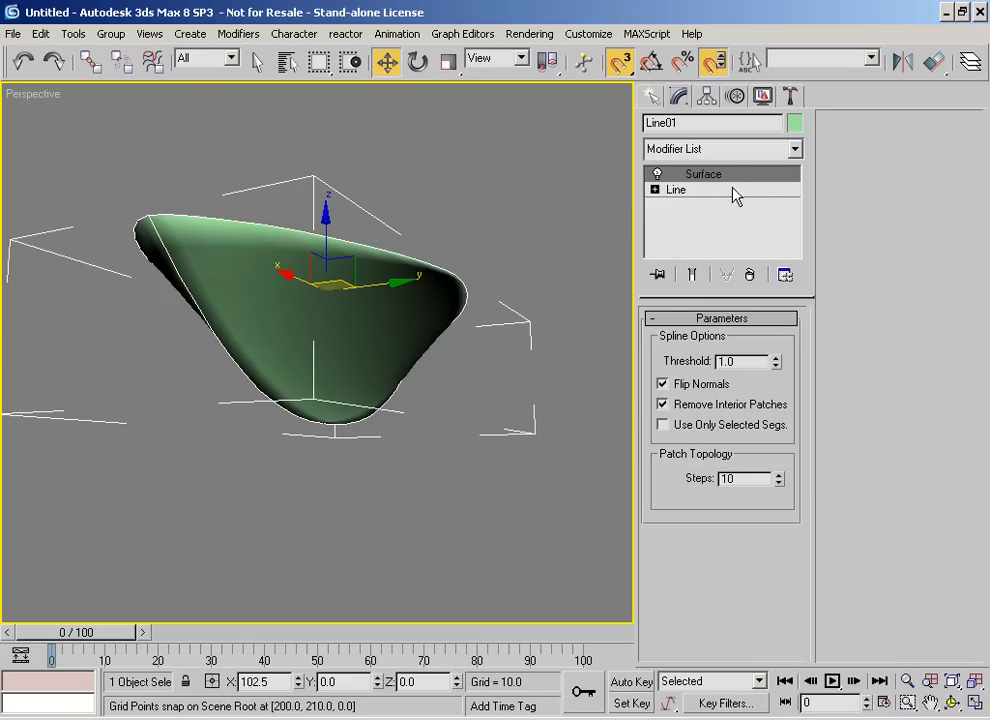
{"action": "double_click", "coordinate": [749, 481]}
{"action": "key", "text": "Return"}
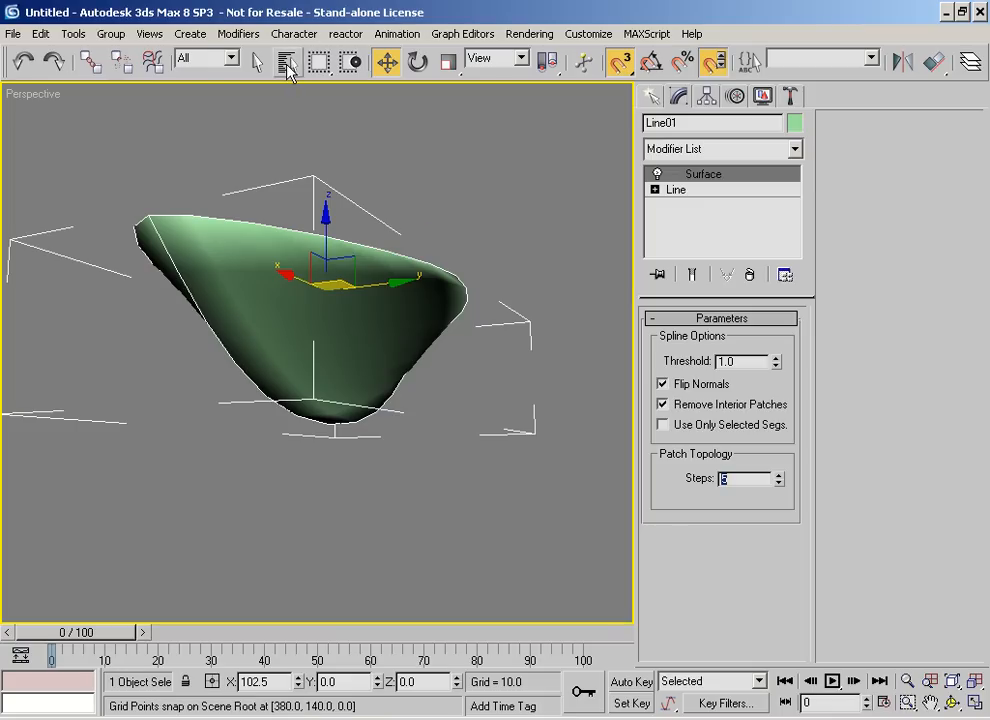
Set snapping to Vertex only, with Grid Points turned off
{"action": "right_click", "coordinate": [618, 64]}
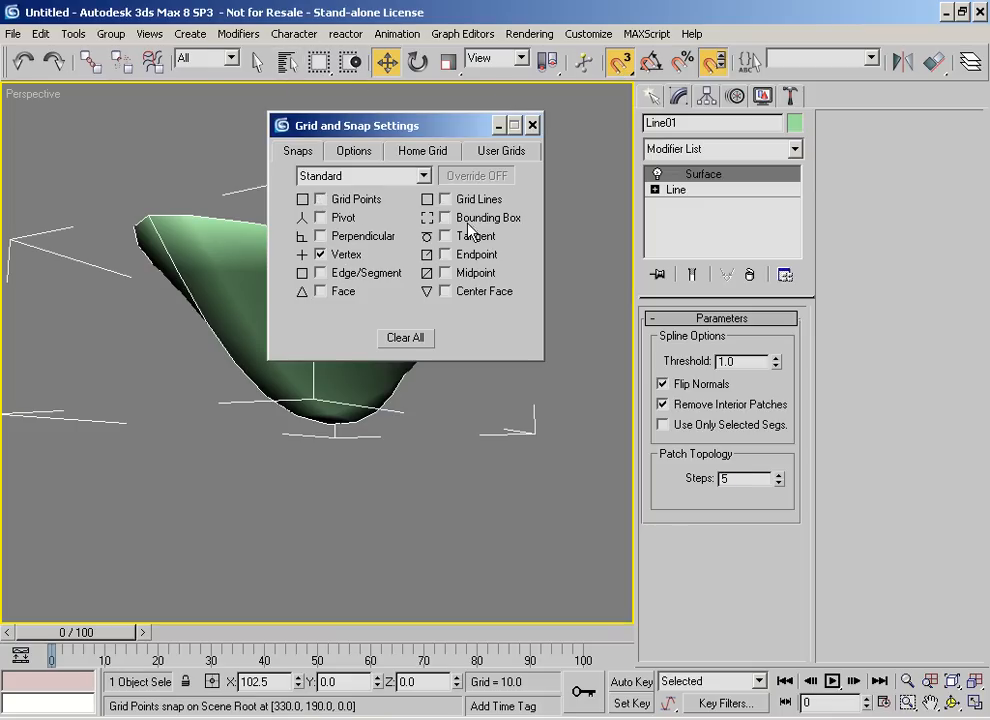
{"action": "left_click", "coordinate": [533, 126]}
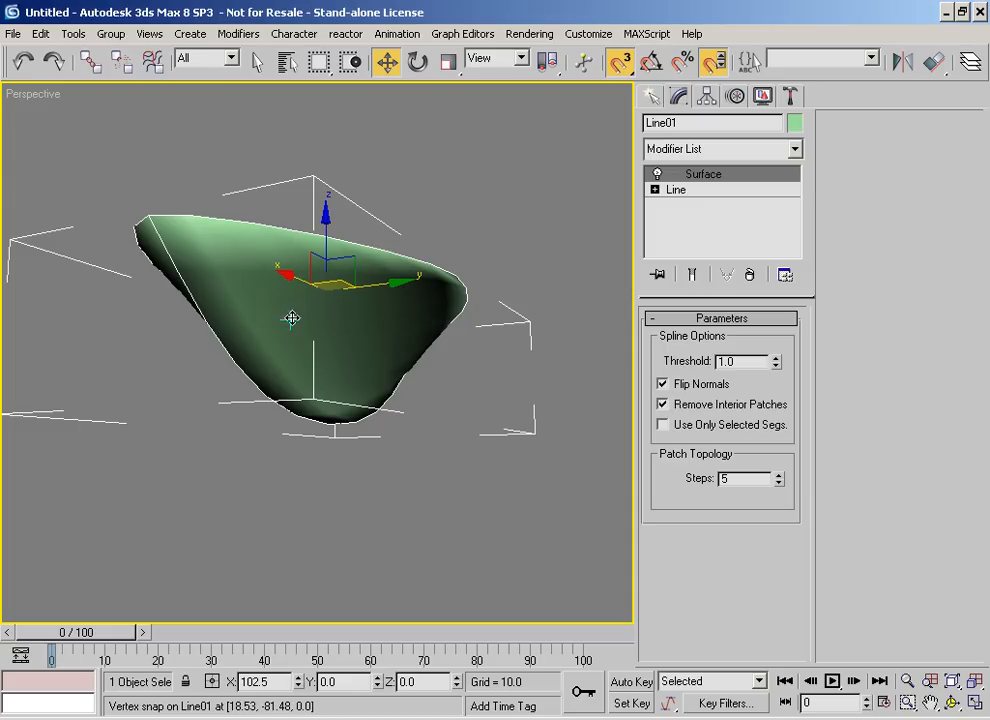
At the Line's vertex level, create a vertex-snapped straight line from the rim's middle side vertex down to the keel's middle vertex
{"action": "left_click", "coordinate": [734, 190]}
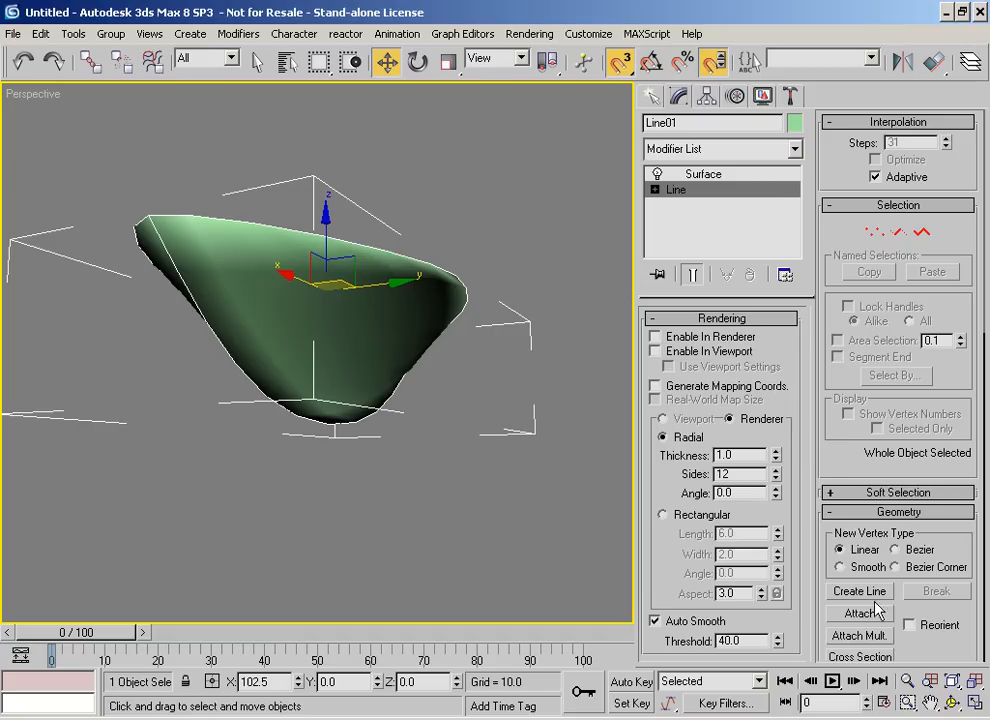
{"action": "left_click", "coordinate": [860, 591]}
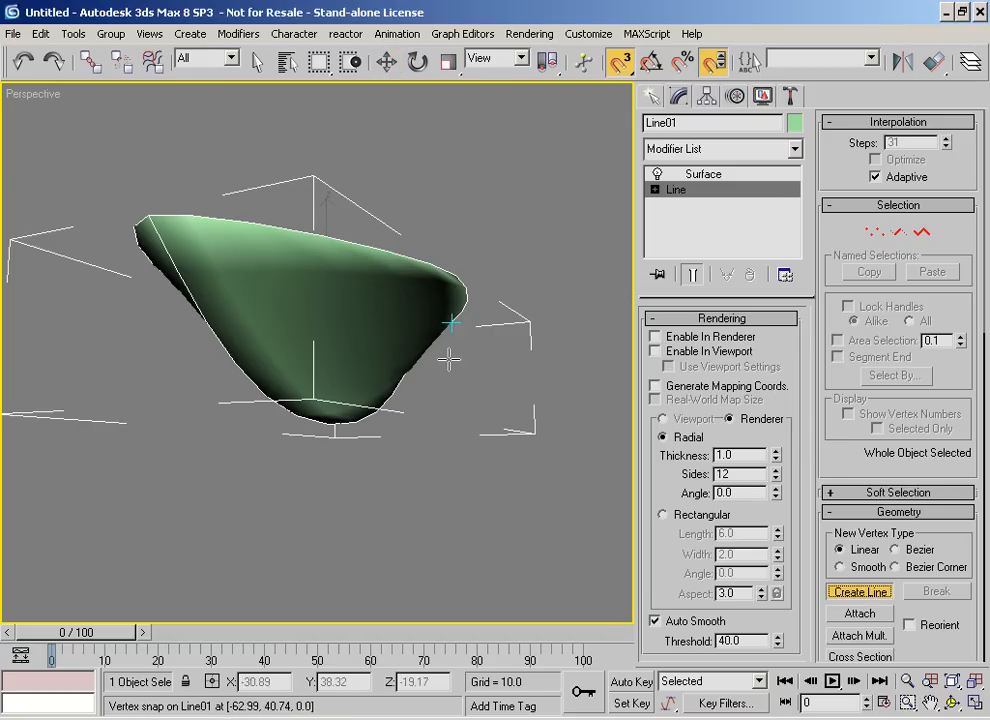
{"action": "middle_click_drag", "start_coordinate": [471, 309], "coordinate": [467, 316], "text": "alt"}
{"action": "left_click", "coordinate": [887, 242]}
{"action": "middle_click_drag", "start_coordinate": [420, 380], "coordinate": [387, 316], "text": "alt"}
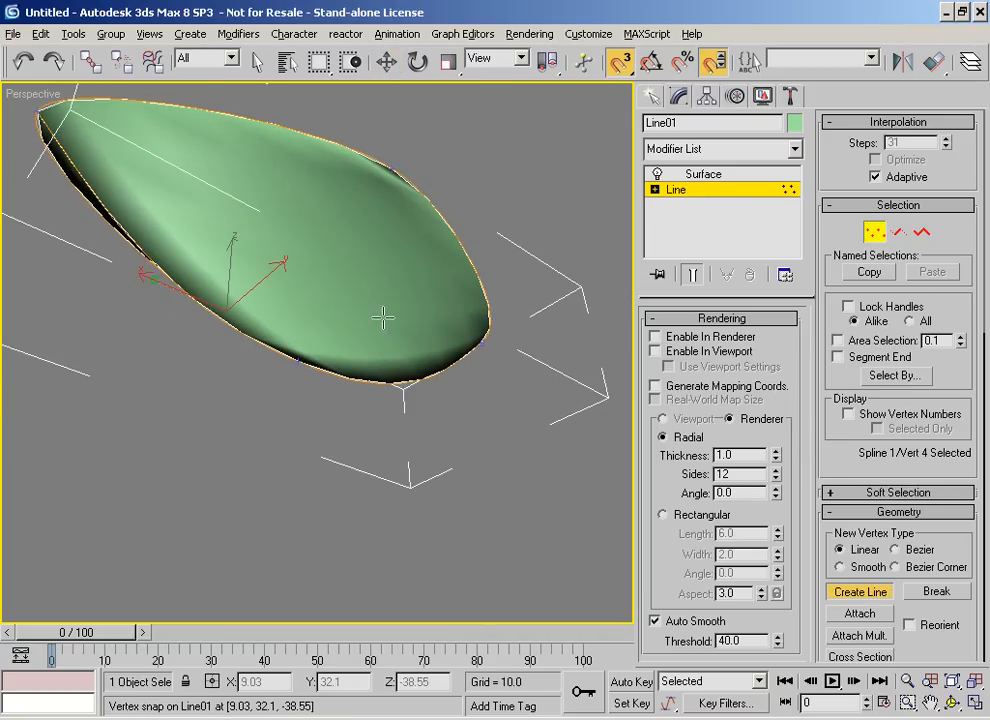
{"action": "left_click", "coordinate": [393, 168]}
{"action": "left_click", "coordinate": [301, 361]}
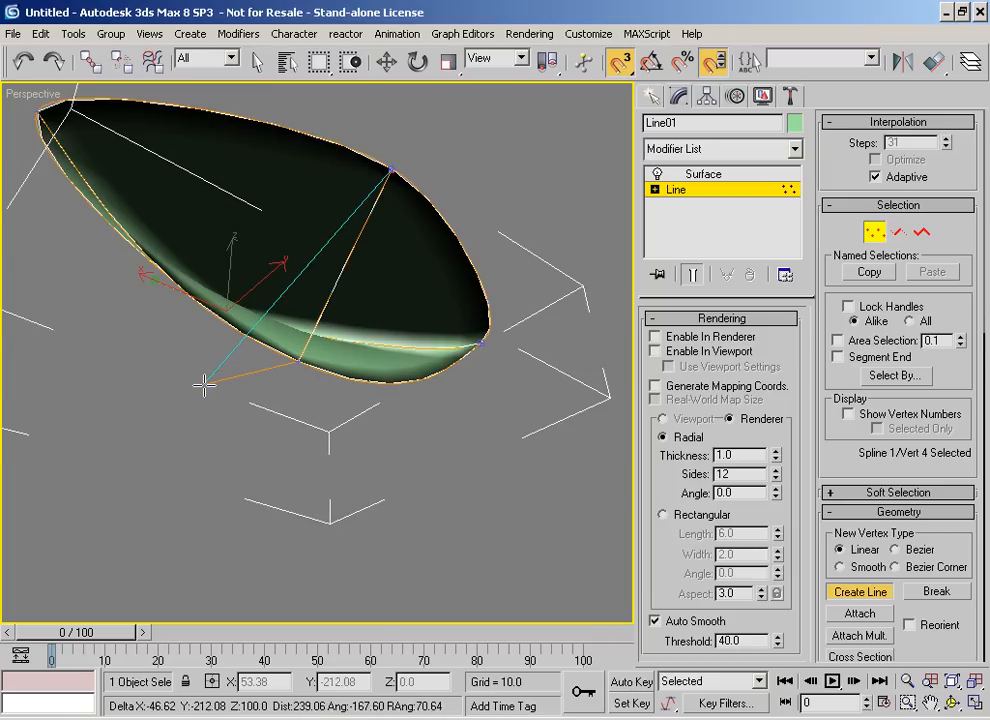
{"action": "right_click", "coordinate": [301, 408]}
Draw a second straight line from the keel area to the opposite rim's middle vertex
{"action": "middle_click_drag", "start_coordinate": [301, 408], "coordinate": [380, 365], "text": "alt"}
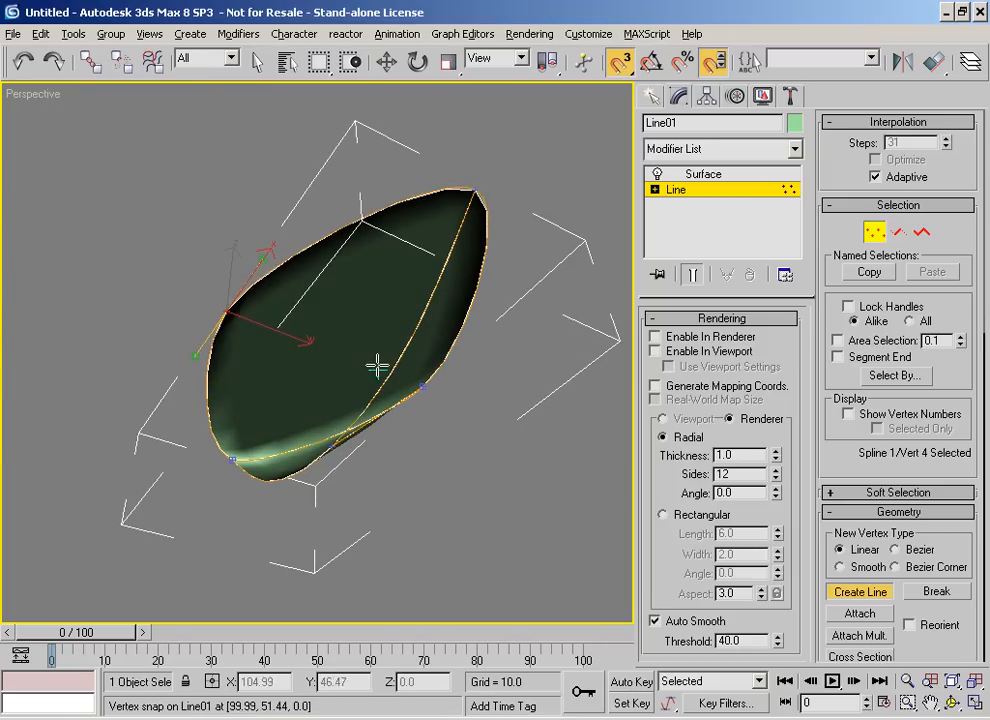
{"action": "left_click", "coordinate": [328, 449]}
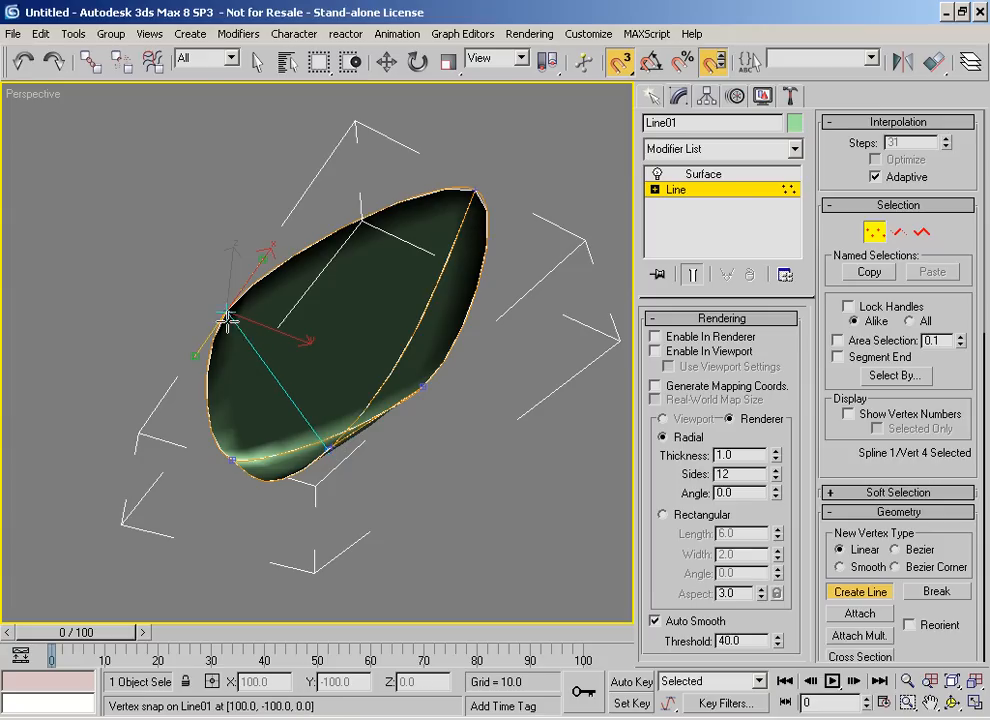
{"action": "left_click", "coordinate": [225, 314]}
{"action": "right_click", "coordinate": [160, 326]}
{"action": "middle_click_drag", "start_coordinate": [116, 328], "coordinate": [137, 354], "text": "alt"}
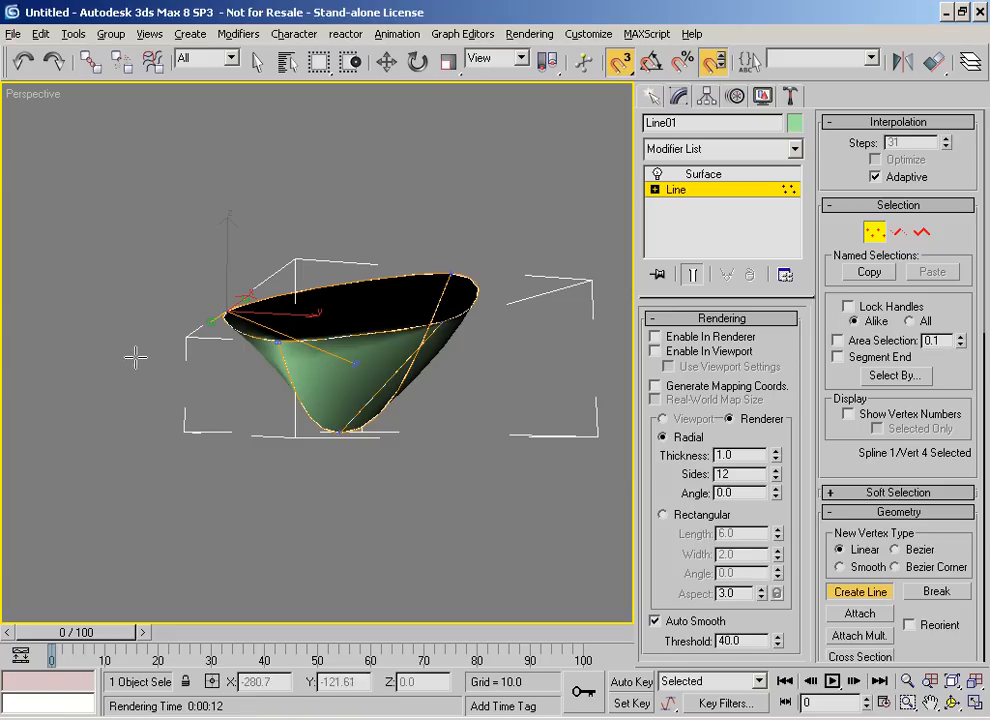
Move the second cross line's stray lower end vertex onto the keel's middle vertex at 100, 0, -100 using vertex snapping
{"action": "key", "text": "w"}
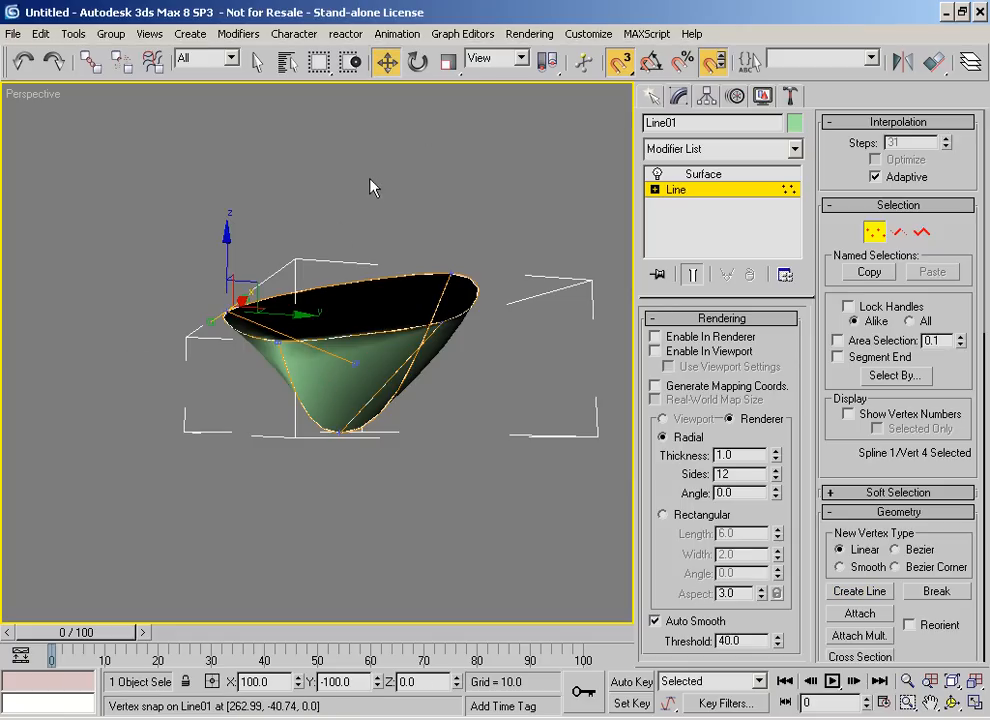
{"action": "left_click", "coordinate": [357, 365]}
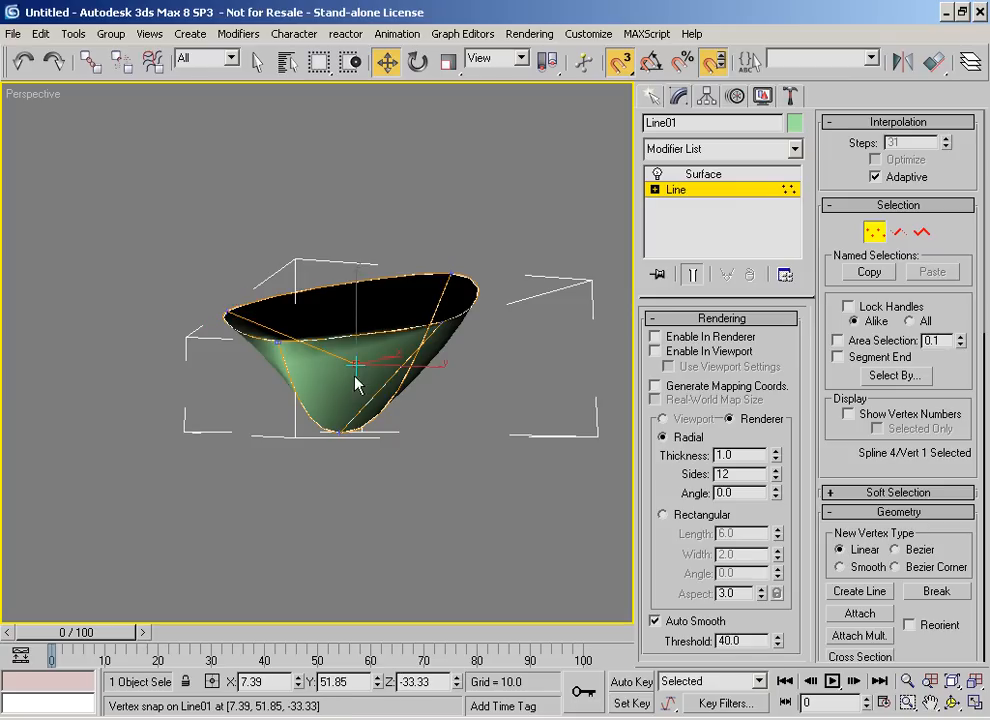
{"action": "left_click_drag", "start_coordinate": [357, 363], "coordinate": [338, 433]}
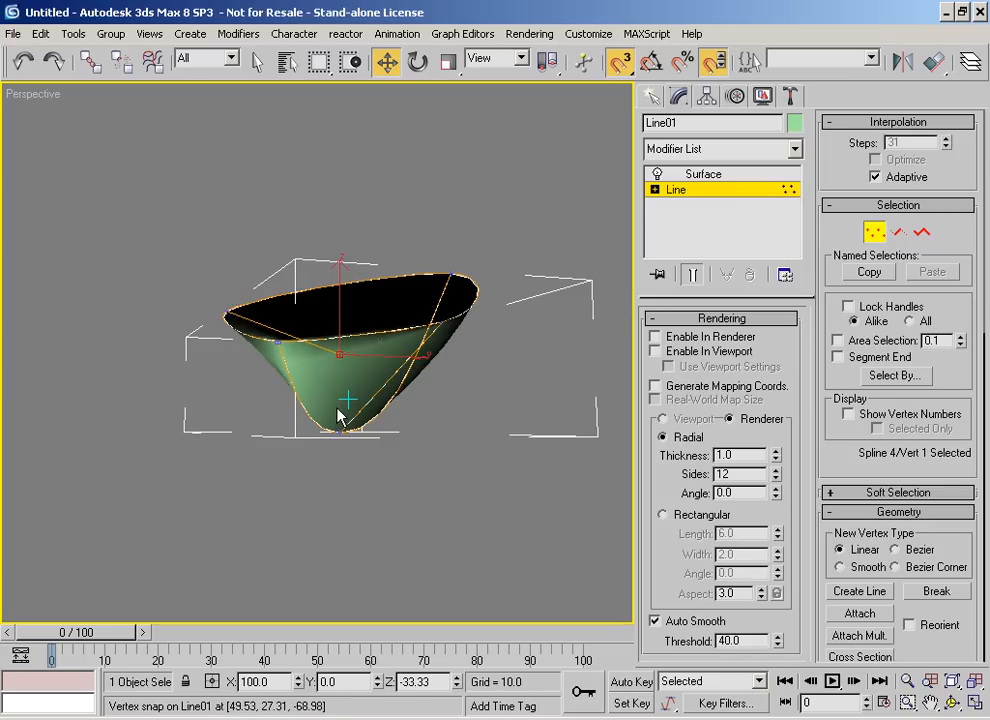
{"action": "left_click_drag", "start_coordinate": [339, 354], "coordinate": [340, 430]}
{"action": "middle_click_drag", "start_coordinate": [320, 456], "coordinate": [333, 381], "text": "alt"}
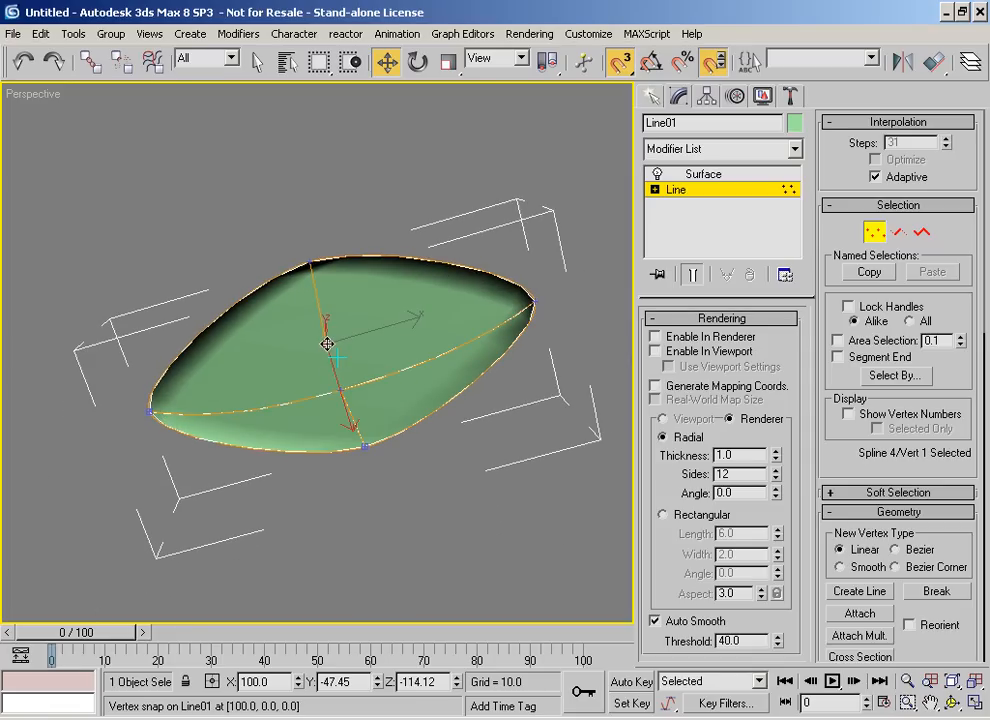
{"action": "left_click_drag", "start_coordinate": [334, 353], "coordinate": [342, 397]}
{"action": "middle_click_drag", "start_coordinate": [342, 397], "coordinate": [395, 455], "text": "alt"}
{"action": "scroll", "coordinate": [316, 418], "scroll_direction": "up", "scroll_amount": 3}
{"action": "left_click_drag", "start_coordinate": [406, 508], "coordinate": [417, 453]}
{"action": "middle_click_drag", "start_coordinate": [431, 443], "coordinate": [356, 440]}
{"action": "scroll", "coordinate": [356, 440], "scroll_direction": "down", "scroll_amount": 5}
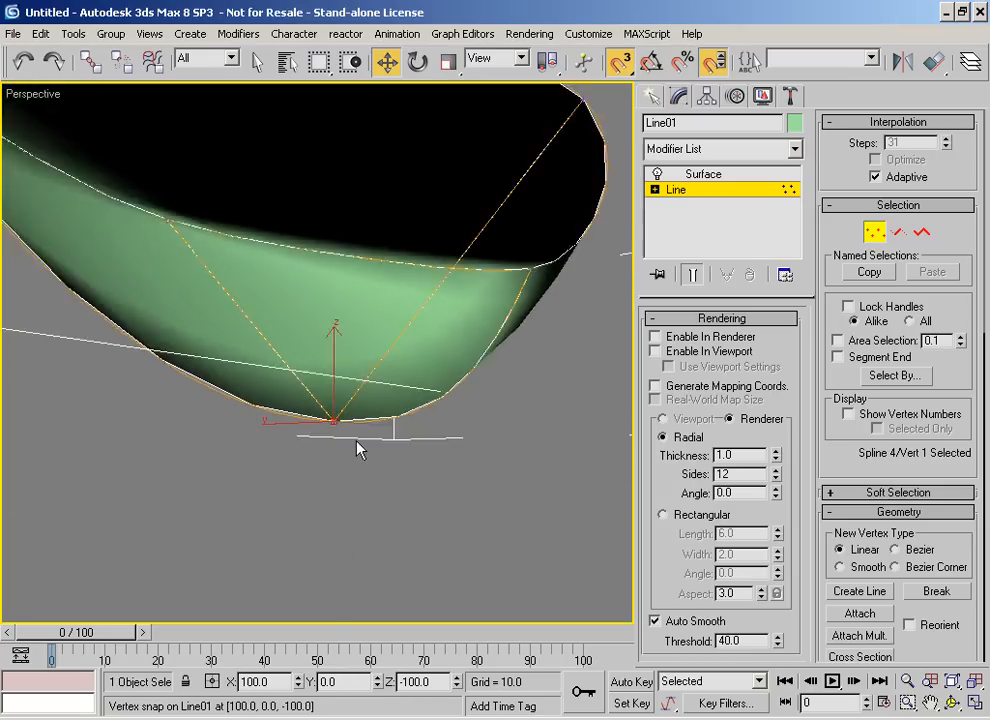
Return to the Surface modifier and turn off Flip Normals
{"action": "middle_click_drag", "start_coordinate": [371, 395], "coordinate": [560, 346], "text": "alt"}
{"action": "left_click", "coordinate": [716, 176]}
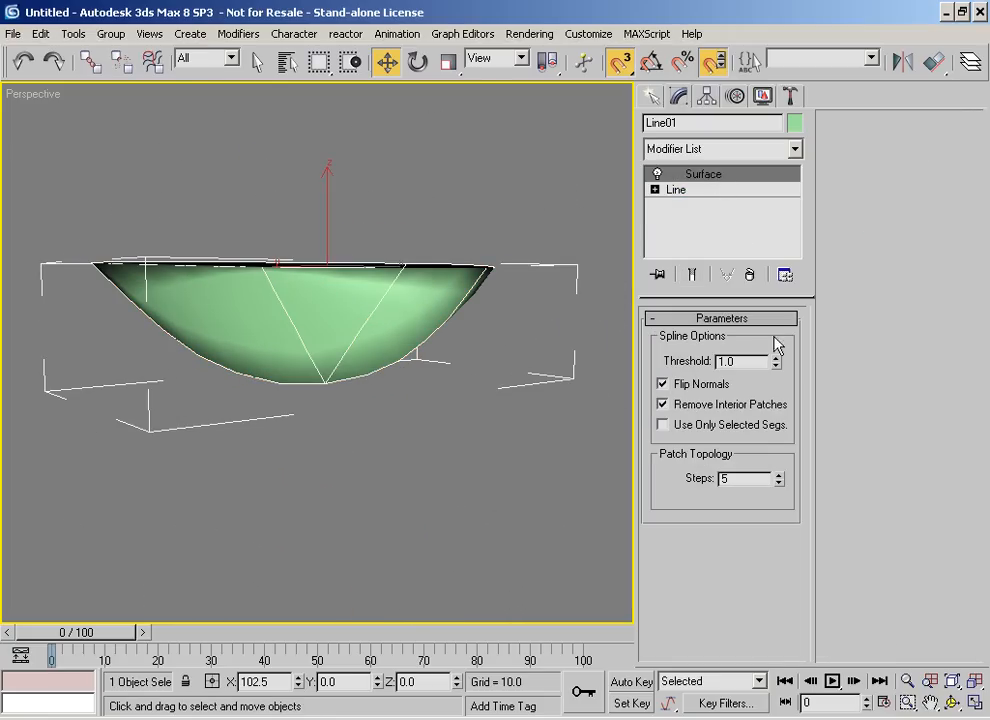
{"action": "left_click", "coordinate": [688, 385]}
Examine the hull surface from all sides, especially how the patches meet along the keel and the new cross lines
{"action": "middle_click_drag", "start_coordinate": [535, 300], "coordinate": [327, 222], "text": "alt"}
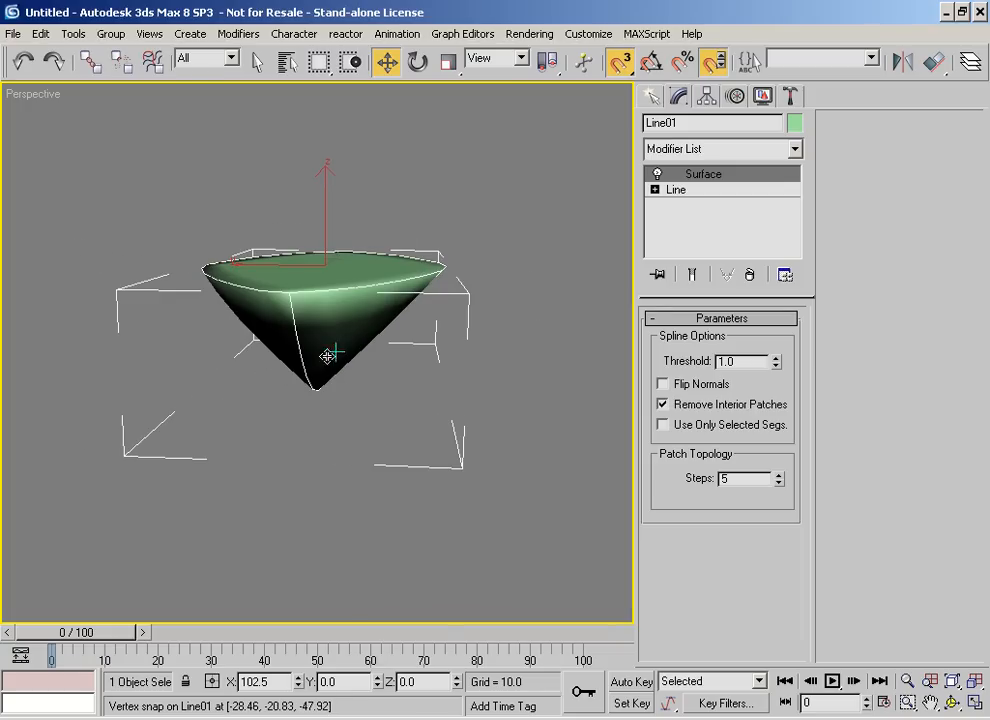
{"action": "middle_click_drag", "start_coordinate": [320, 344], "coordinate": [323, 316], "text": "alt"}
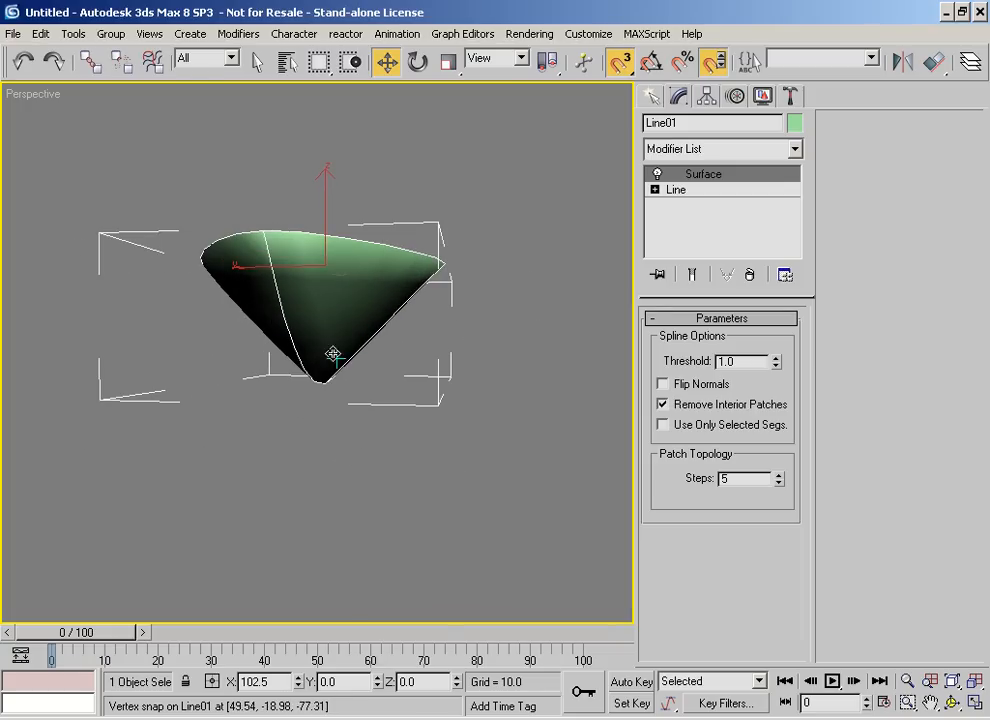
{"action": "mouse_move", "coordinate": [389, 336]}
{"action": "middle_mouse_down", "text": "alt"}
{"action": "mouse_move", "coordinate": [382, 307]}
{"action": "mouse_move", "coordinate": [381, 325]}
{"action": "middle_mouse_up", "text": "alt"}
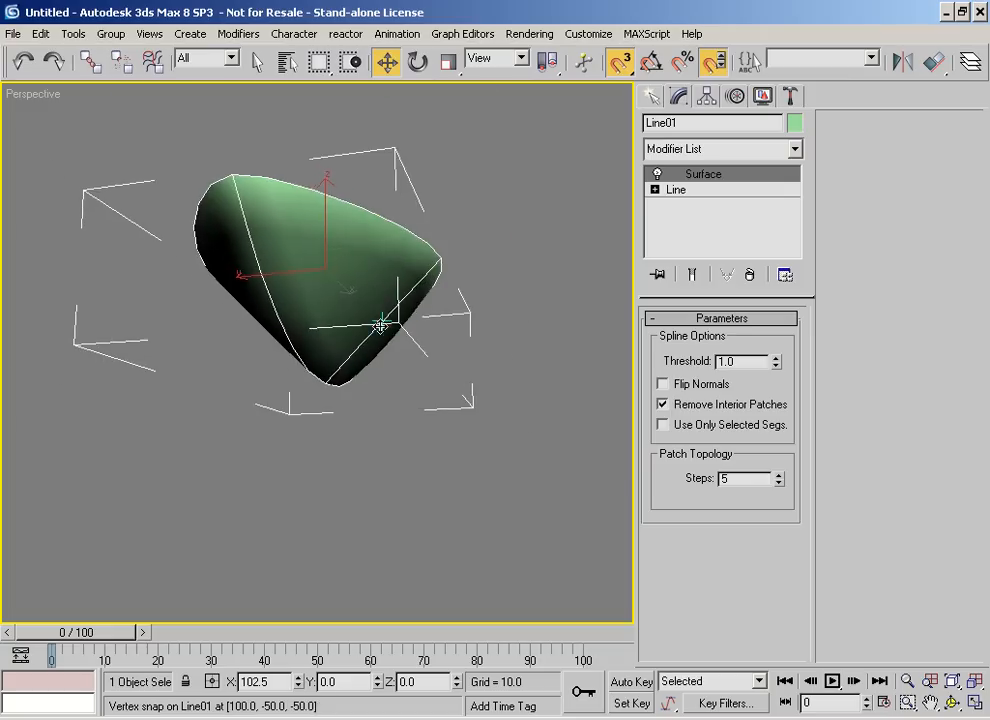
{"action": "scroll", "coordinate": [381, 325], "scroll_direction": "up", "scroll_amount": 4}
{"action": "scroll", "coordinate": [382, 318], "scroll_direction": "down", "scroll_amount": 2}
{"action": "middle_click_drag", "start_coordinate": [380, 263], "coordinate": [249, 287], "text": "alt"}
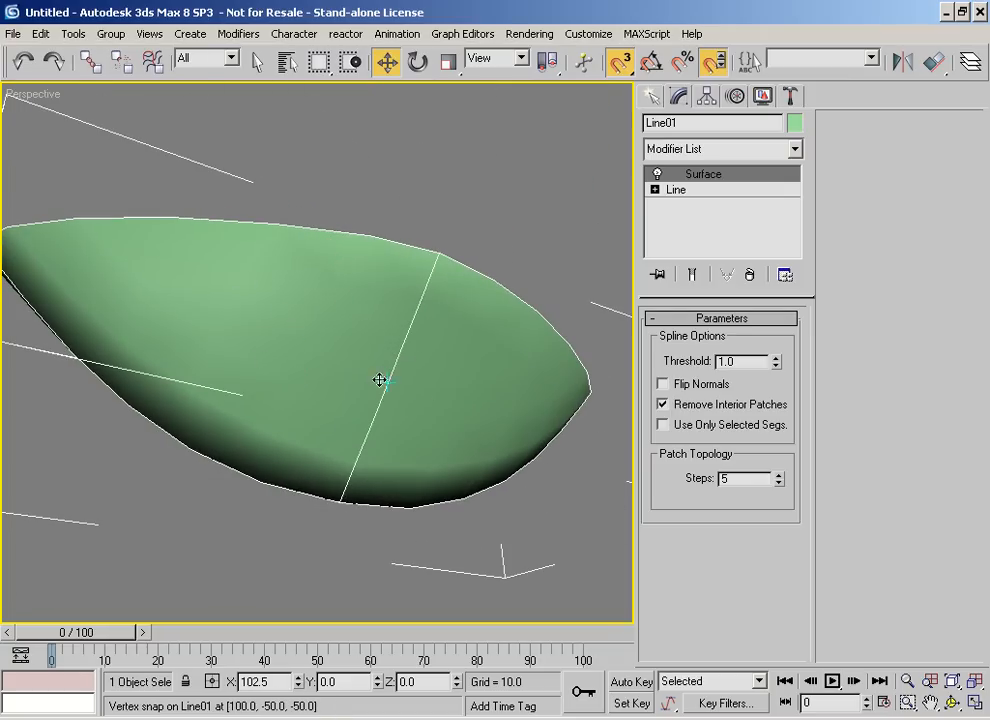
{"action": "middle_click_drag", "start_coordinate": [380, 380], "coordinate": [473, 422], "text": "alt"}
{"action": "middle_click_drag", "start_coordinate": [463, 430], "coordinate": [755, 418], "text": "alt"}
{"action": "middle_click_drag", "start_coordinate": [697, 366], "coordinate": [477, 389], "text": "alt"}
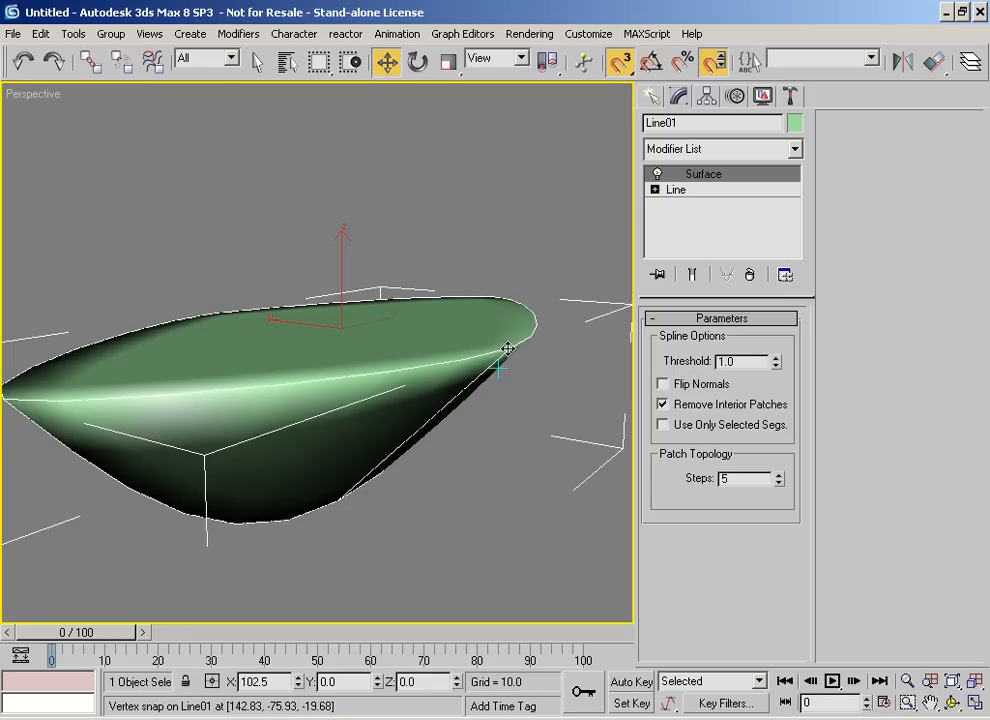
{"action": "middle_click_drag", "start_coordinate": [515, 362], "coordinate": [513, 306], "text": "alt"}
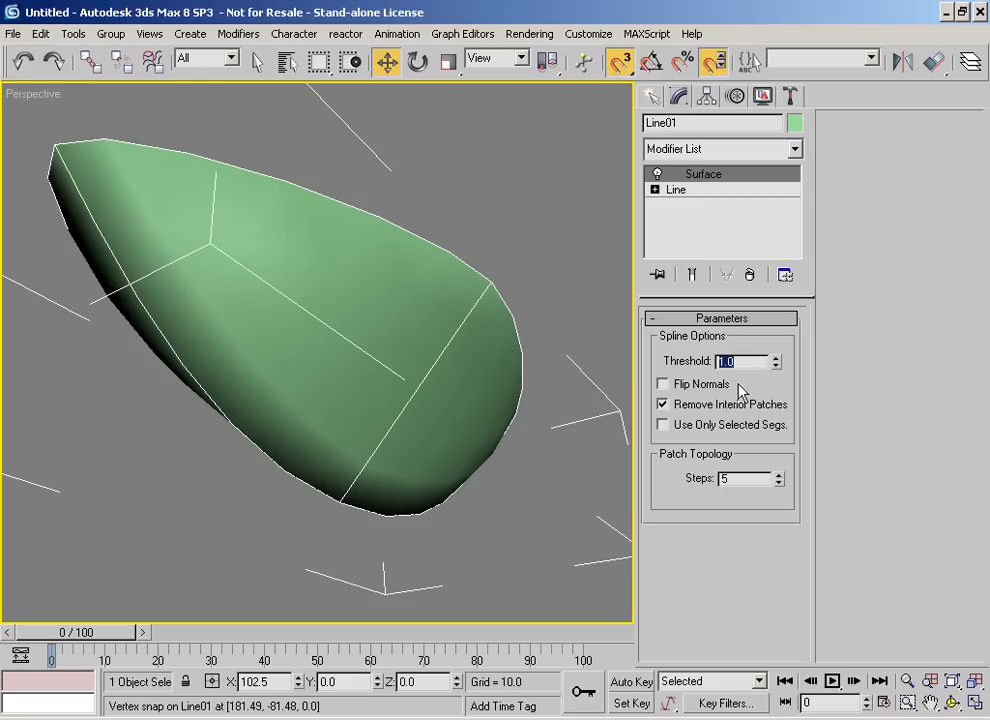
{"action": "middle_click_drag", "start_coordinate": [343, 513], "coordinate": [413, 438], "text": "alt"}
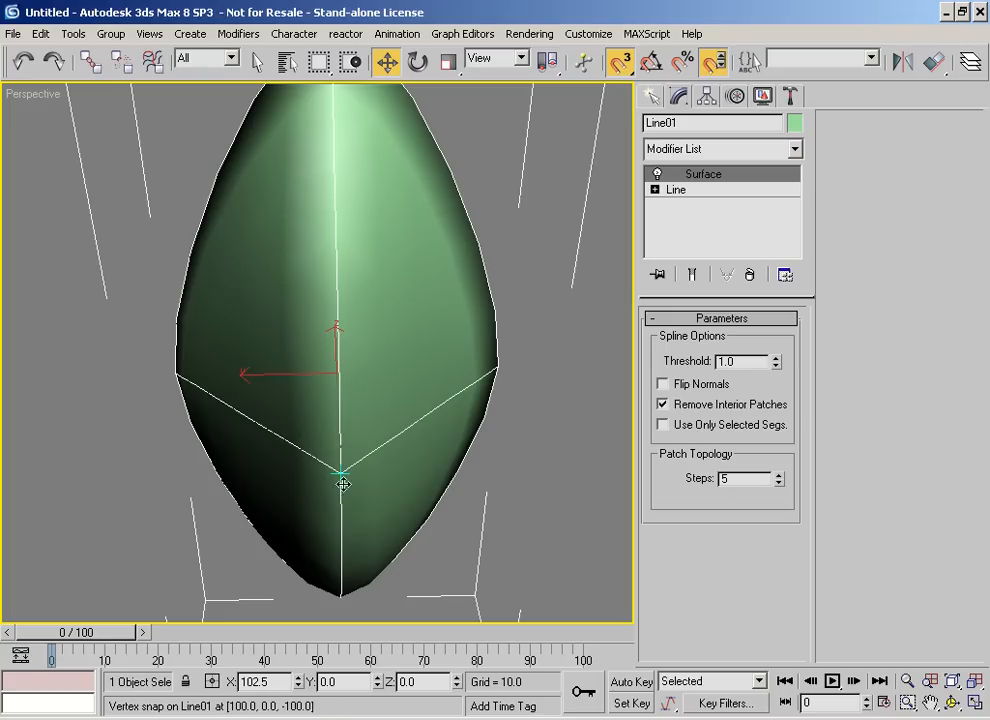
{"action": "middle_click_drag", "start_coordinate": [352, 543], "coordinate": [303, 404], "text": "alt"}
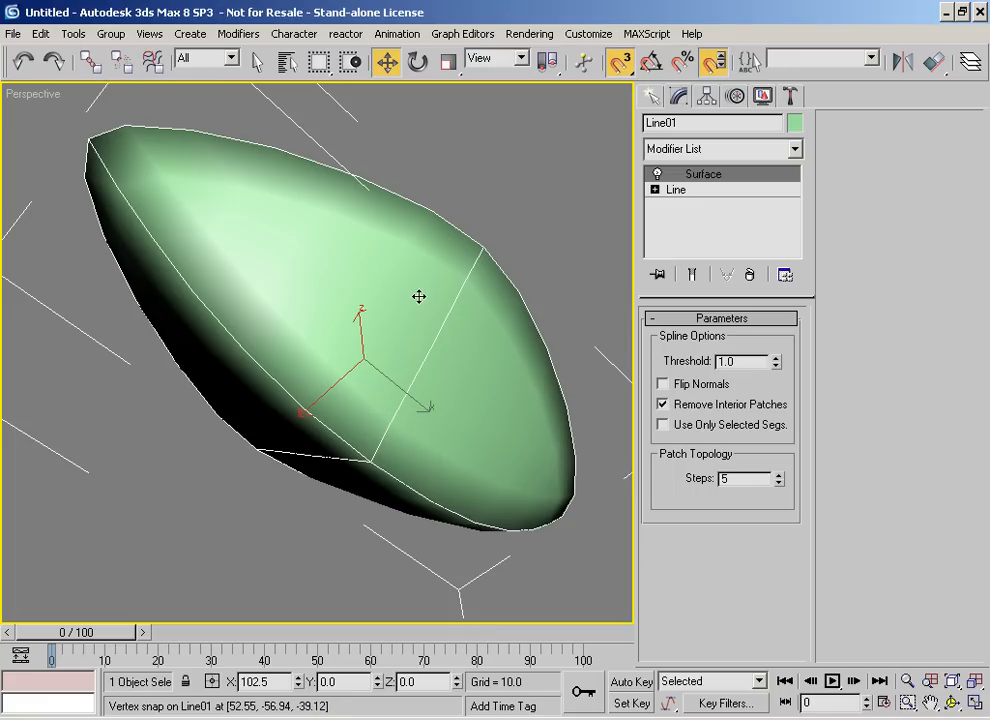
{"action": "middle_click_drag", "start_coordinate": [419, 302], "coordinate": [477, 360], "text": "alt"}
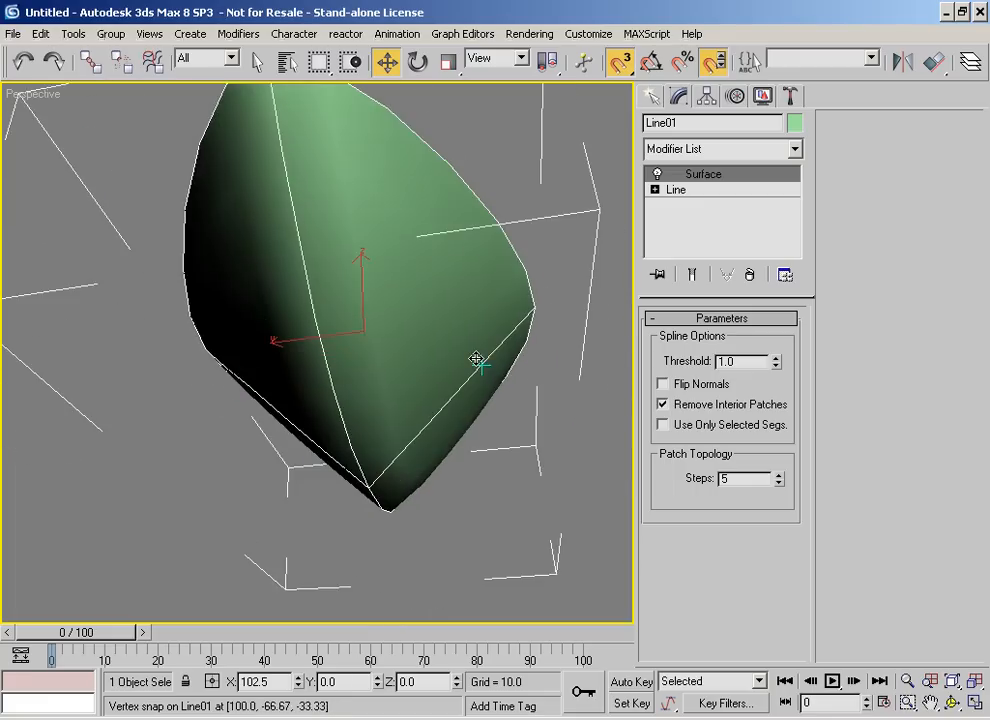
At the Line's vertex level, select the three coincident vertices at the middle of the keel and weld them
{"action": "left_click", "coordinate": [670, 190]}
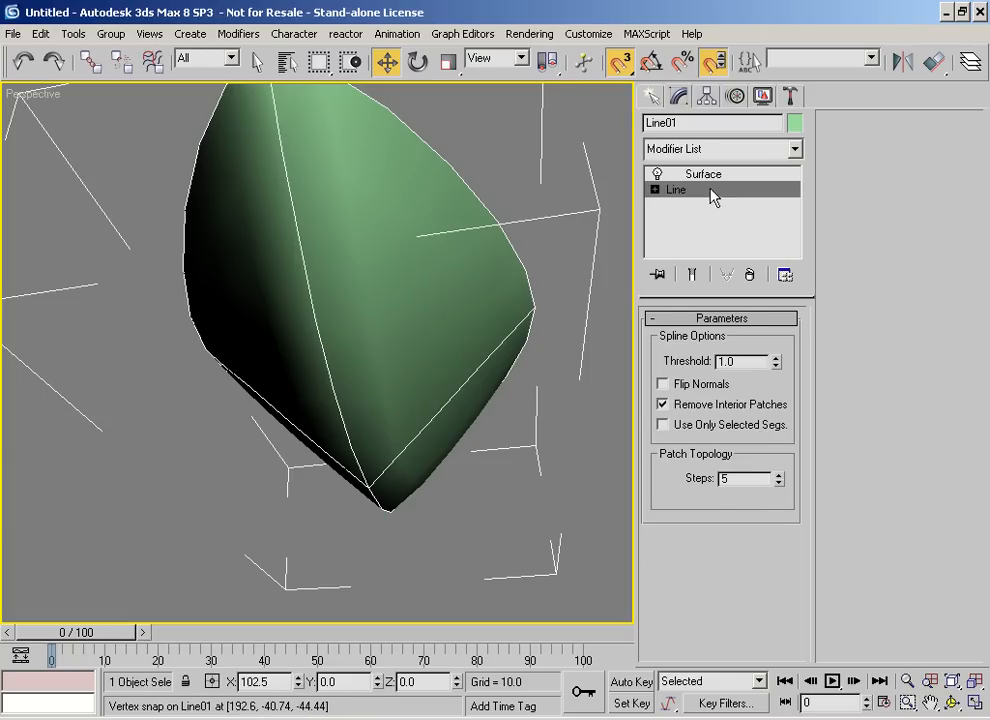
{"action": "left_click", "coordinate": [874, 232]}
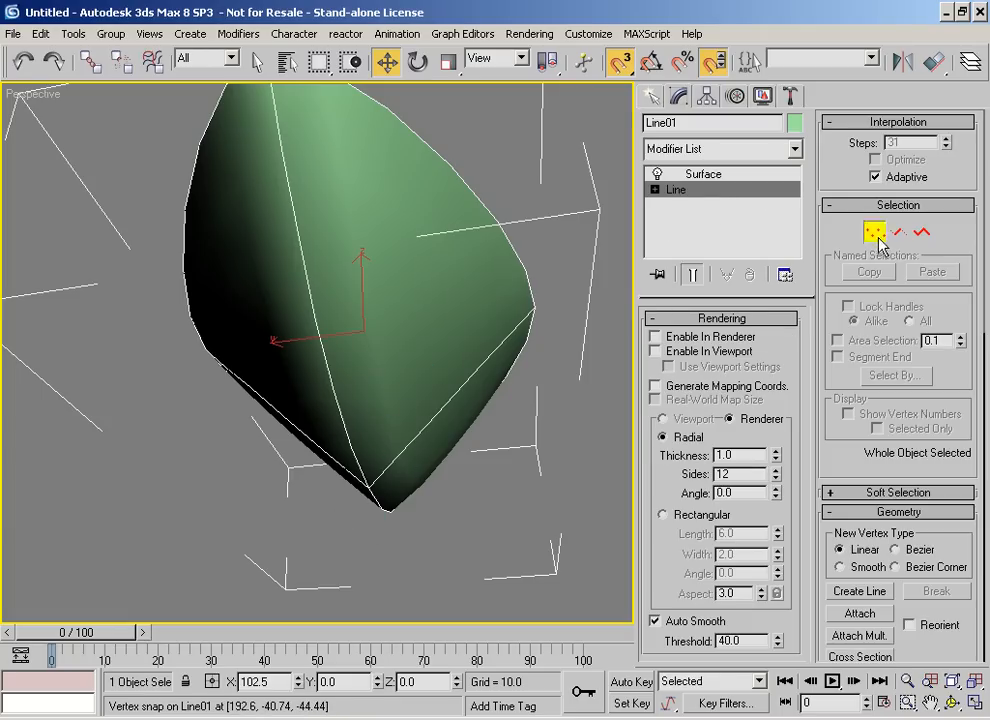
{"action": "left_click", "coordinate": [368, 487]}
{"action": "middle_click_drag", "start_coordinate": [343, 435], "coordinate": [404, 533], "text": "alt"}
{"action": "left_click_drag", "start_coordinate": [356, 478], "coordinate": [376, 482]}
{"action": "middle_click_drag", "start_coordinate": [376, 482], "coordinate": [330, 445], "text": "alt"}
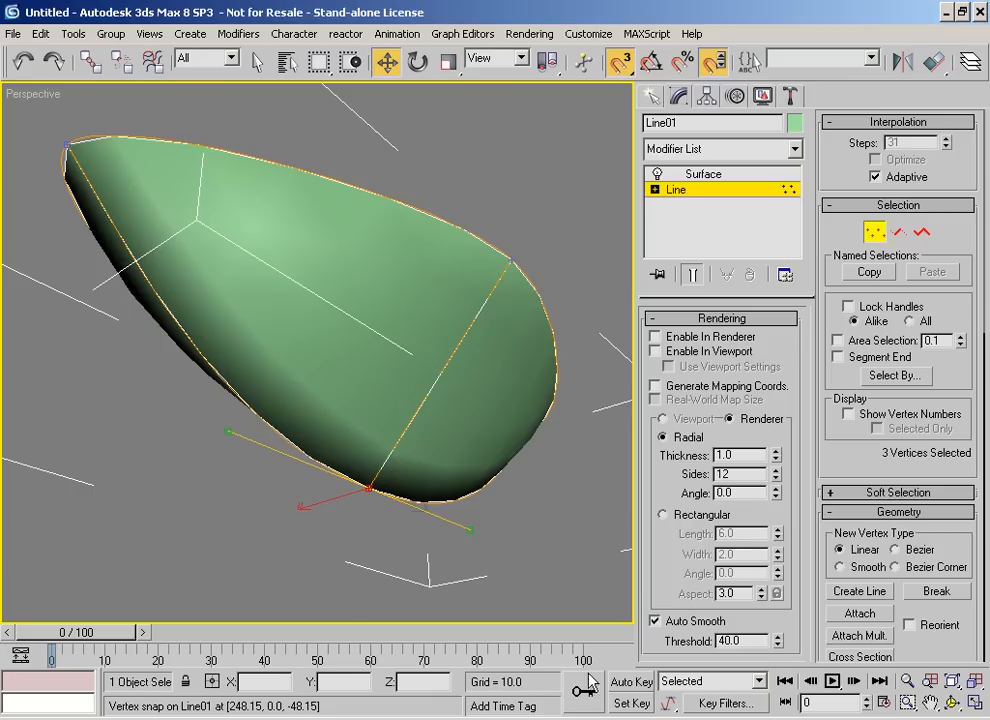
{"action": "left_click_drag", "start_coordinate": [440, 580], "coordinate": [310, 475]}
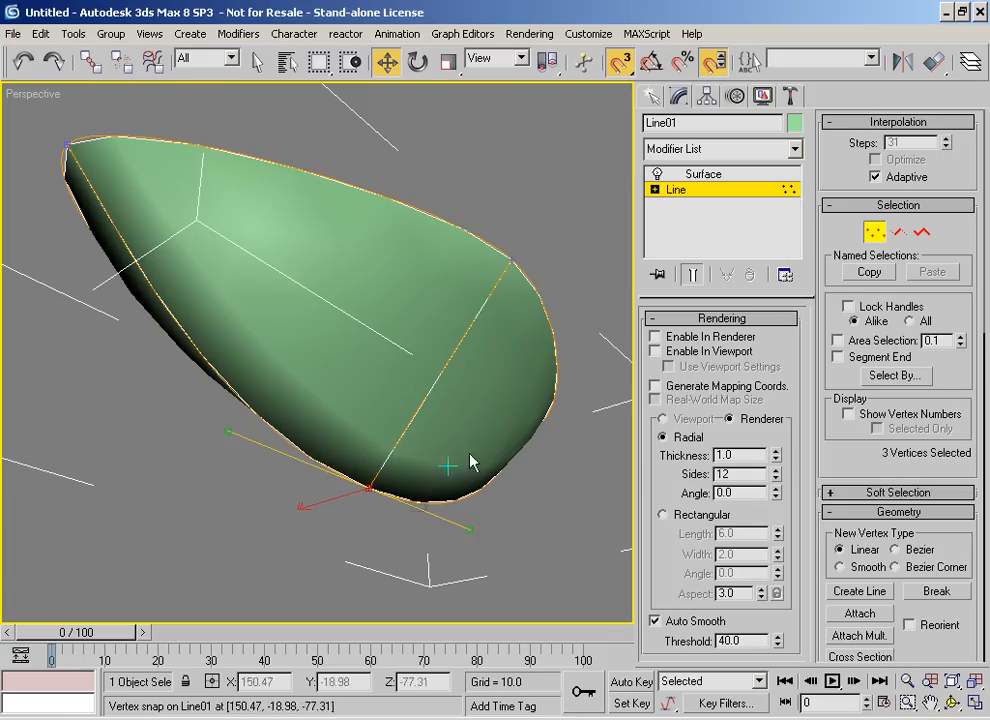
{"action": "middle_click_drag", "start_coordinate": [358, 515], "coordinate": [372, 484], "text": "alt"}
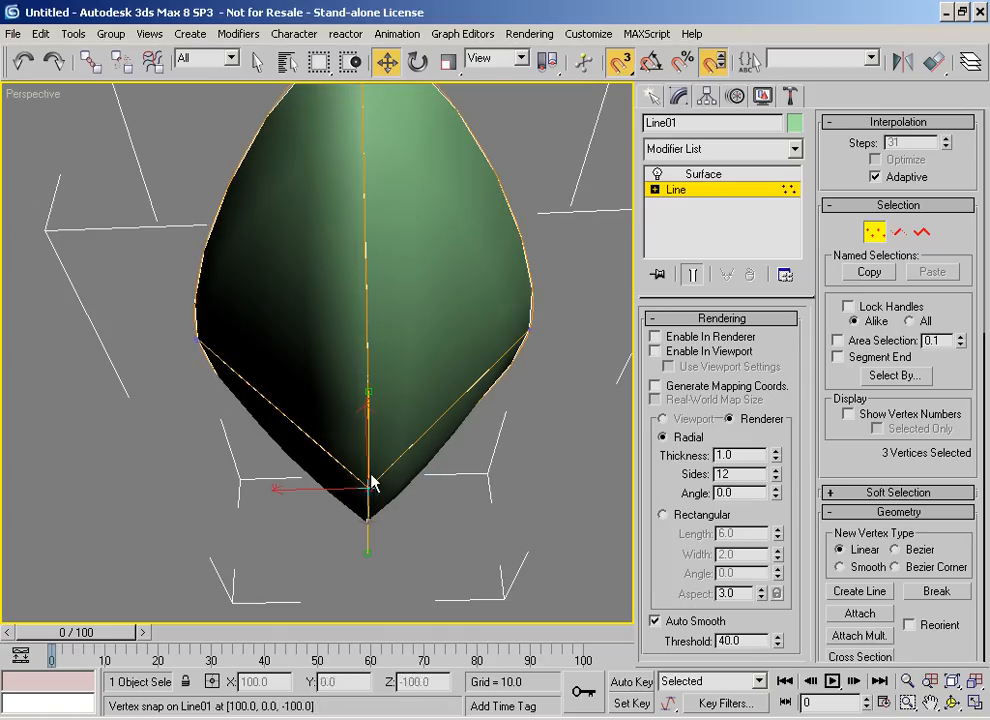
{"action": "middle_click_drag", "start_coordinate": [400, 404], "coordinate": [610, 574], "text": "alt"}
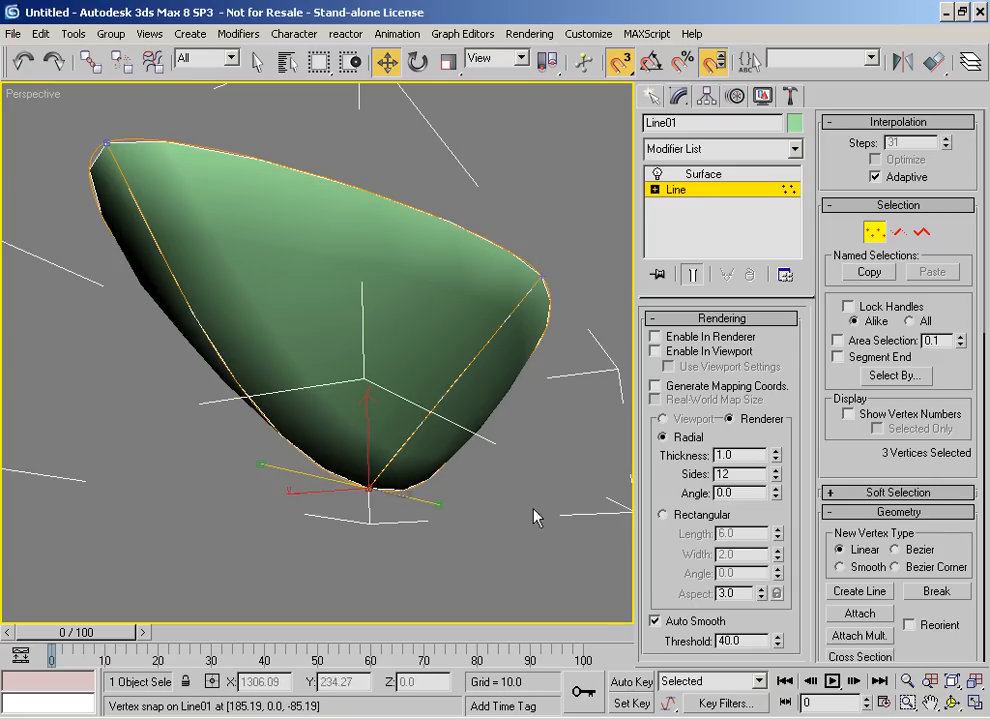
{"action": "scroll", "coordinate": [835, 462], "scroll_direction": "down", "scroll_amount": 5}
{"action": "left_click_drag", "start_coordinate": [868, 548], "coordinate": [862, 380]}
{"action": "left_click", "coordinate": [862, 524]}
{"action": "middle_click_drag", "start_coordinate": [569, 420], "coordinate": [290, 418], "text": "alt"}
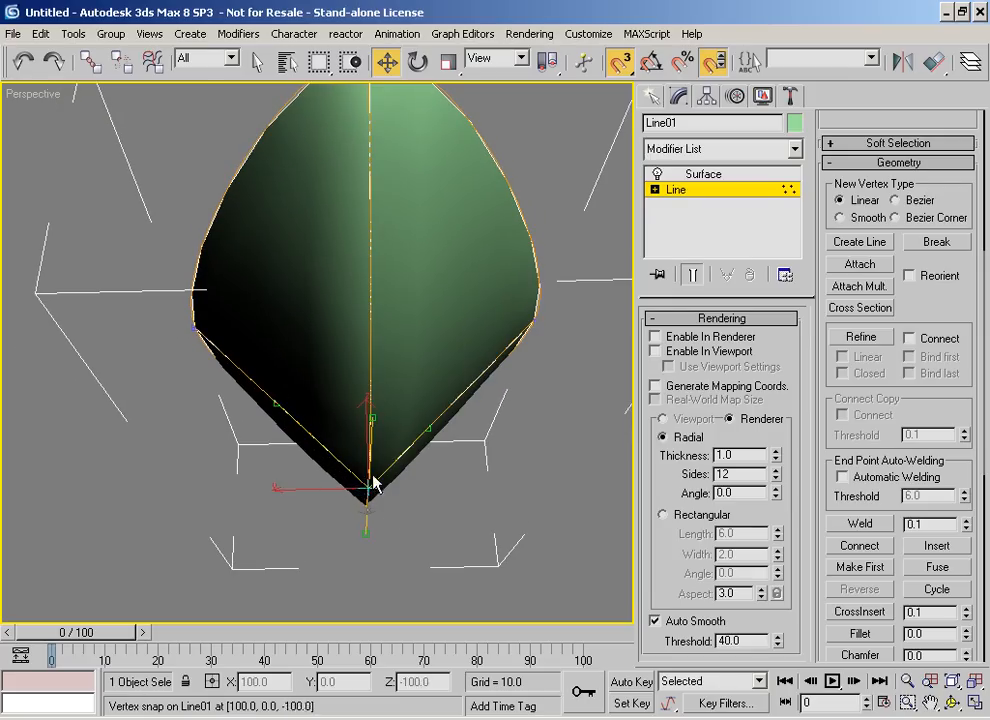
Select the keel's middle vertices and, in the Left view, reset them to Corner before converting them to Bezier
{"action": "middle_click_drag", "start_coordinate": [354, 430], "coordinate": [537, 540], "text": "alt"}
{"action": "left_click_drag", "start_coordinate": [400, 570], "coordinate": [366, 487]}
{"action": "middle_click_drag", "start_coordinate": [367, 492], "coordinate": [418, 598], "text": "alt"}
{"action": "key", "text": "f"}
{"action": "middle_click_drag", "start_coordinate": [437, 537], "coordinate": [250, 490]}
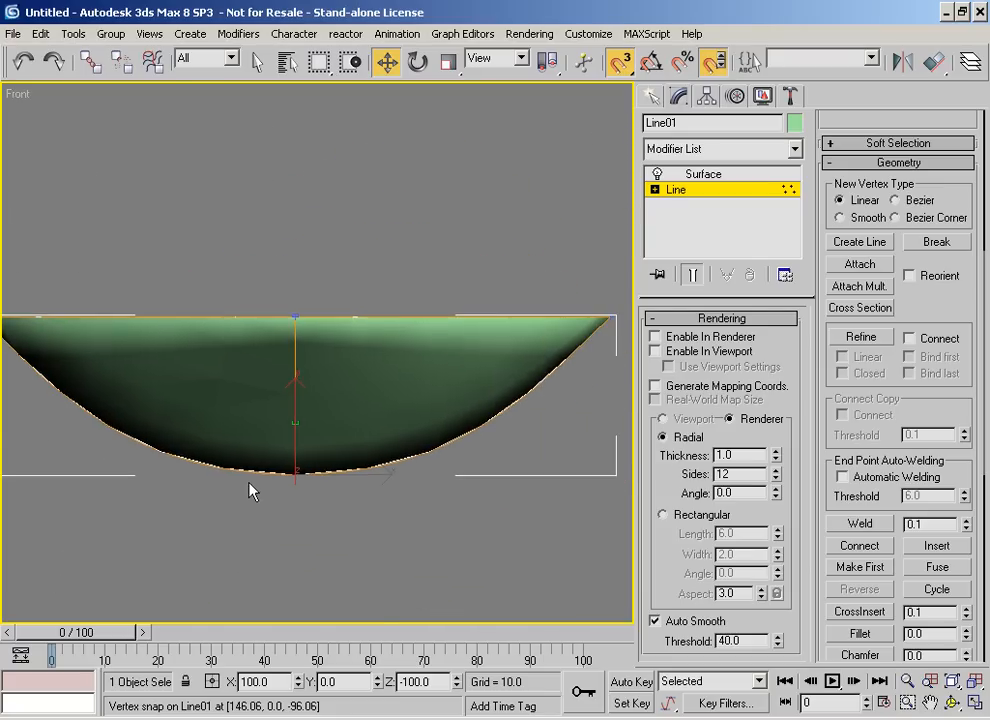
{"action": "key", "text": "l"}
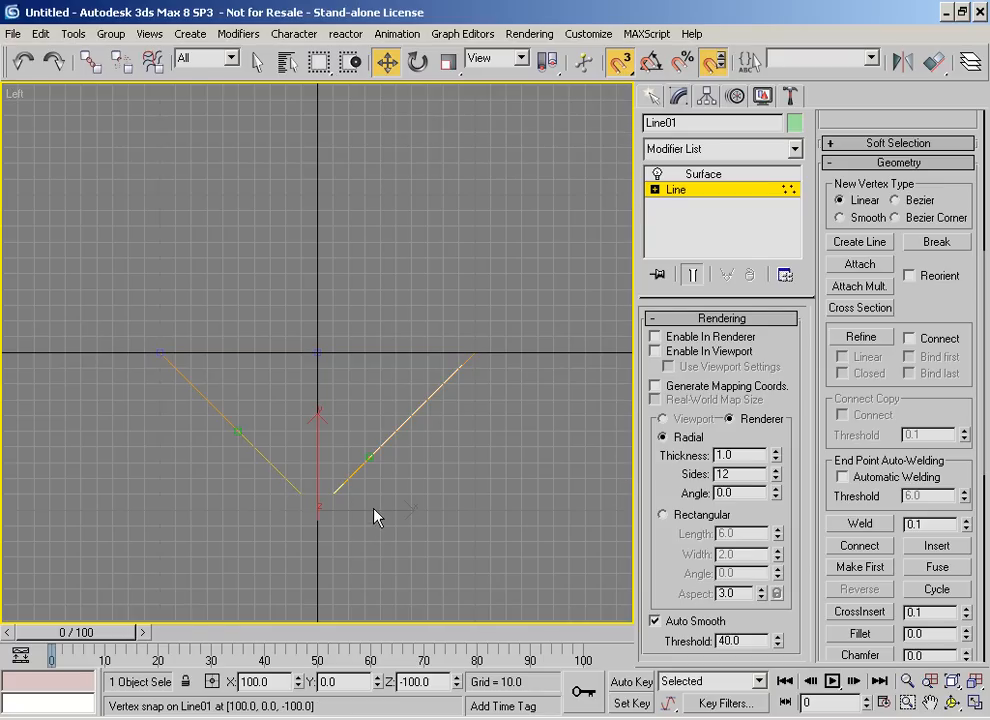
{"action": "middle_click_drag", "start_coordinate": [373, 508], "coordinate": [368, 506]}
{"action": "right_click", "coordinate": [311, 483]}
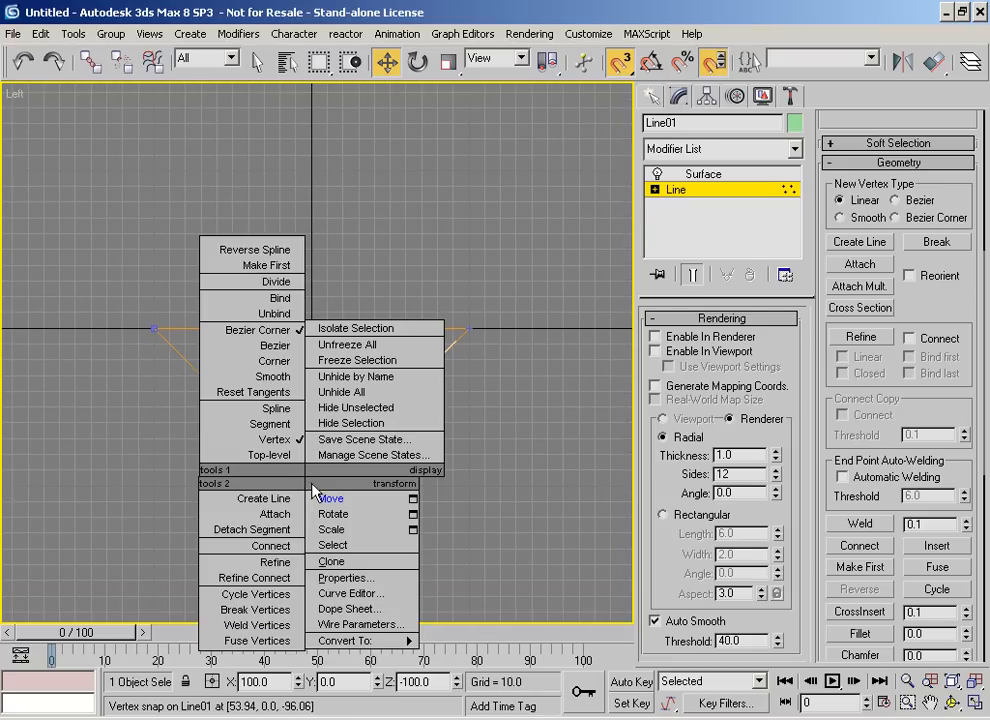
{"action": "left_click", "coordinate": [258, 363]}
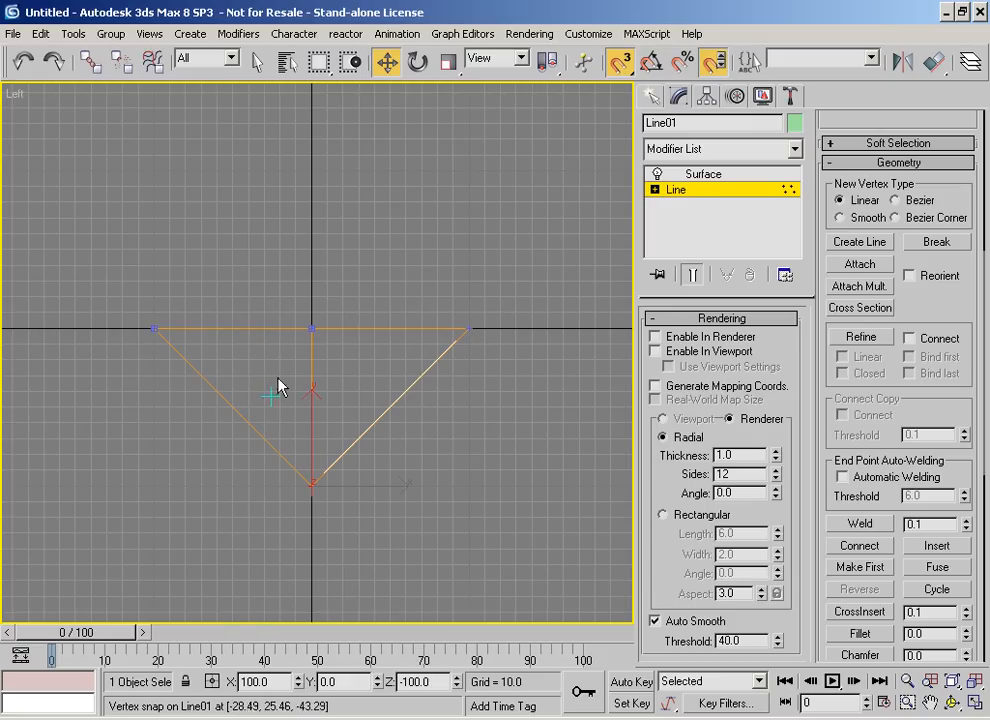
{"action": "right_click", "coordinate": [311, 483]}
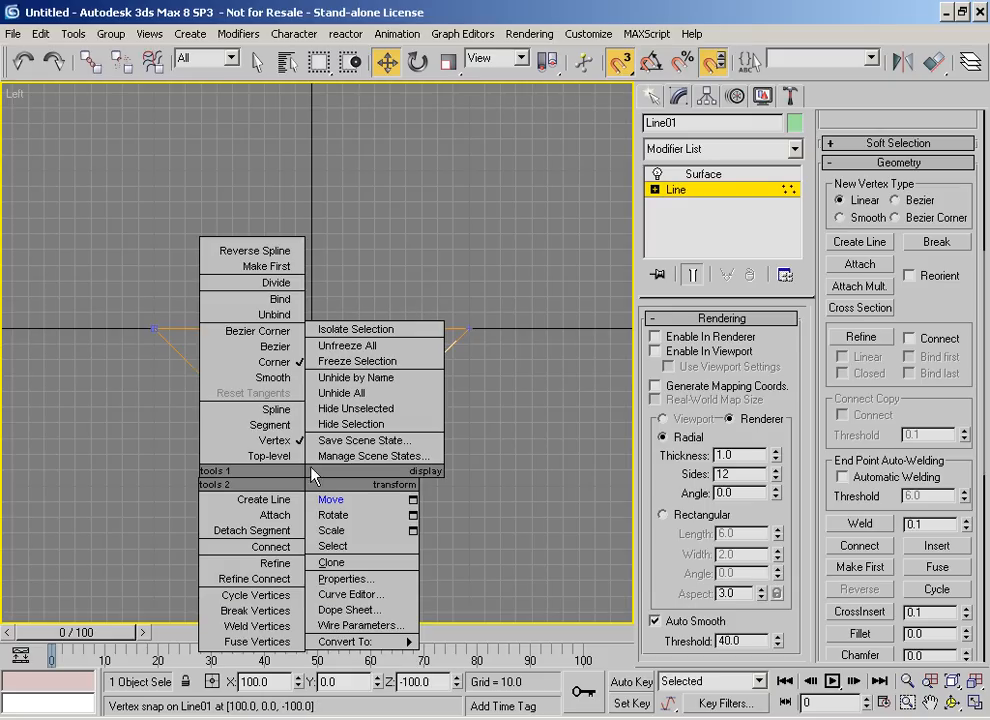
{"action": "left_click", "coordinate": [274, 350]}
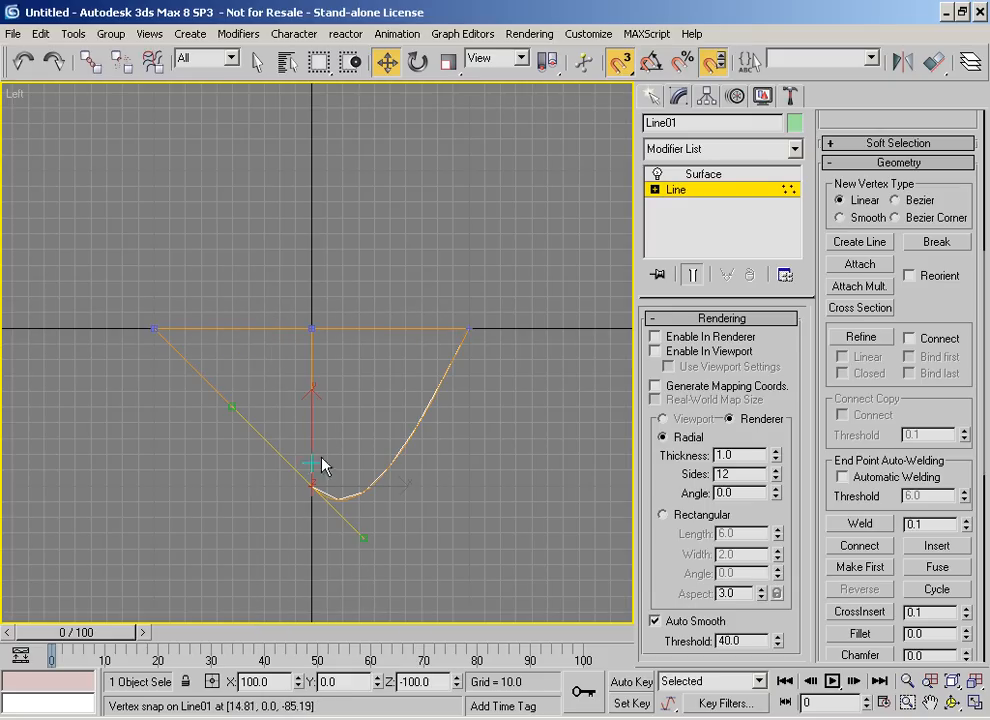
Scale the keel's middle vertex along the vertical axis in the Left view until its Bezier handles lie flat
{"action": "left_click", "coordinate": [449, 62]}
{"action": "middle_click_drag", "start_coordinate": [325, 459], "coordinate": [320, 458]}
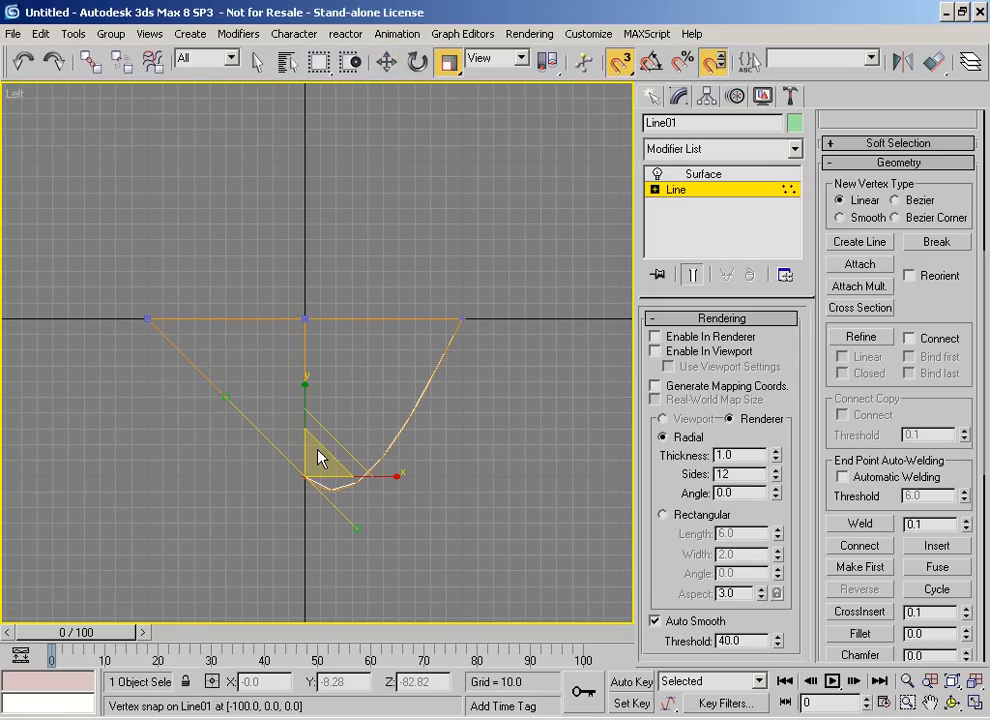
{"action": "left_click_drag", "start_coordinate": [303, 391], "coordinate": [303, 490]}
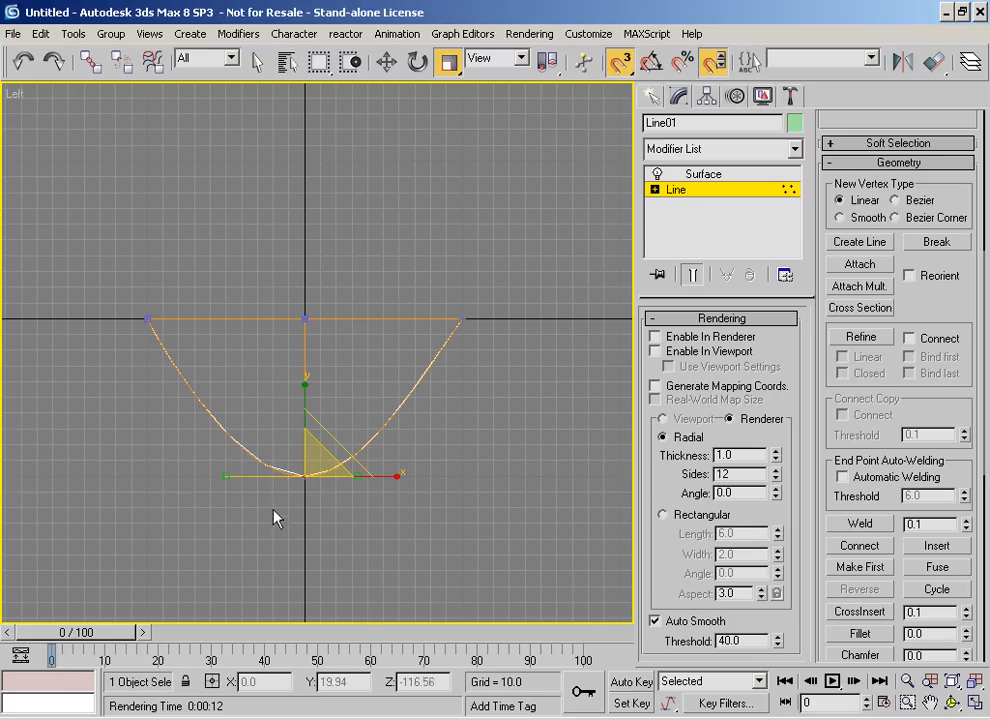
{"action": "left_click_drag", "start_coordinate": [307, 497], "coordinate": [294, 468]}
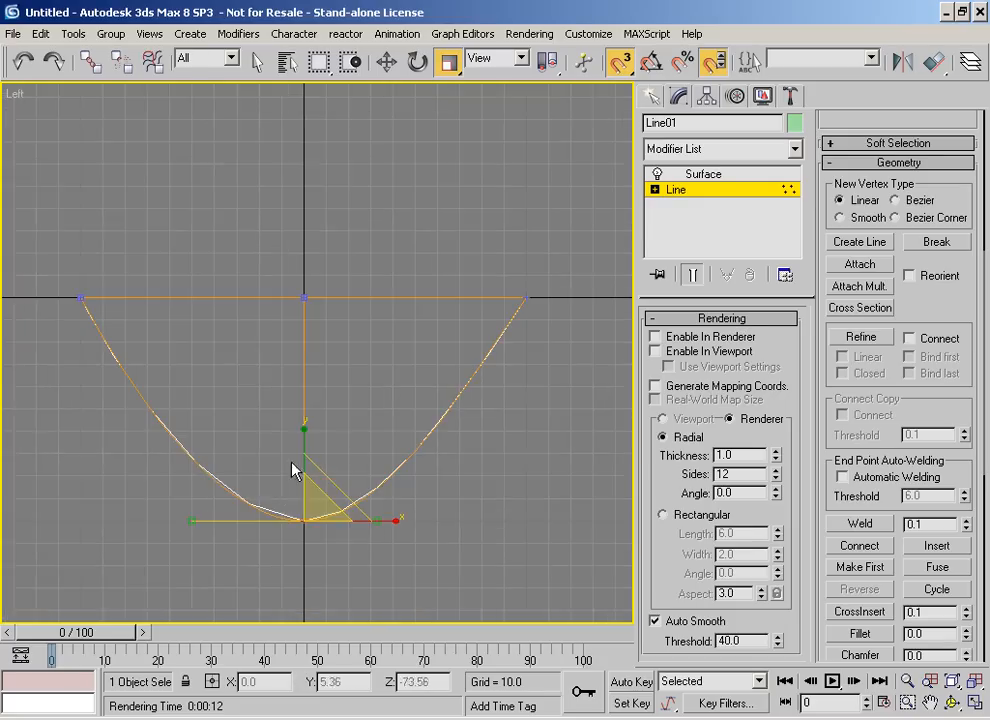
Convert the keel's middle vertex to Bezier Corner and shorten its left-hand handle slightly, keeping it horizontal
{"action": "left_click", "coordinate": [386, 62]}
{"action": "left_click_drag", "start_coordinate": [304, 518], "coordinate": [218, 520]}
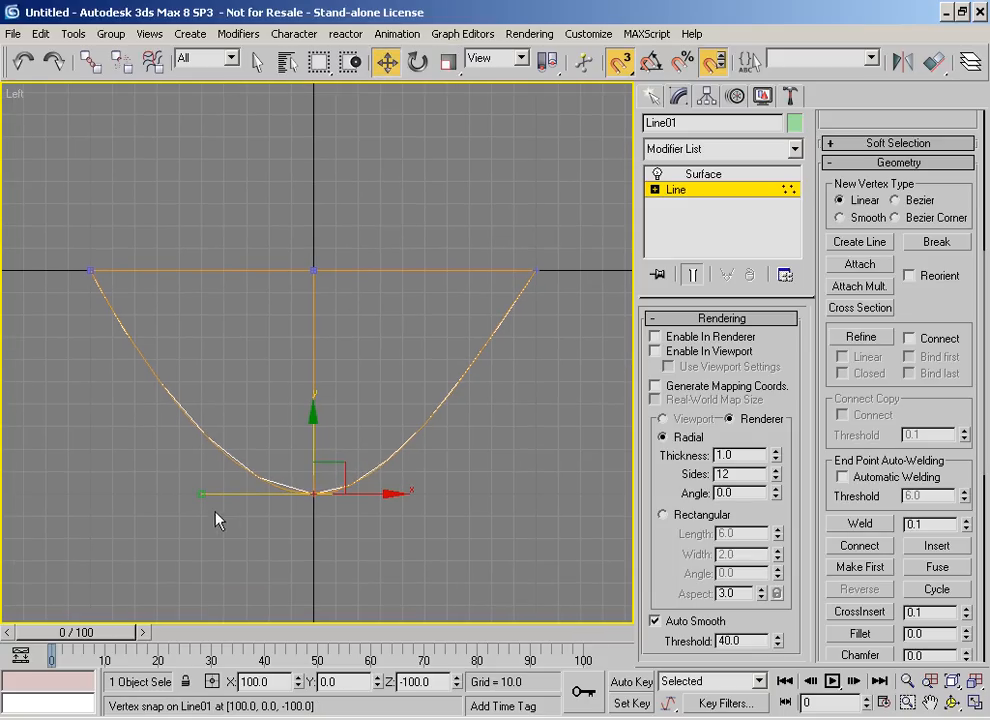
{"action": "right_click", "coordinate": [305, 488]}
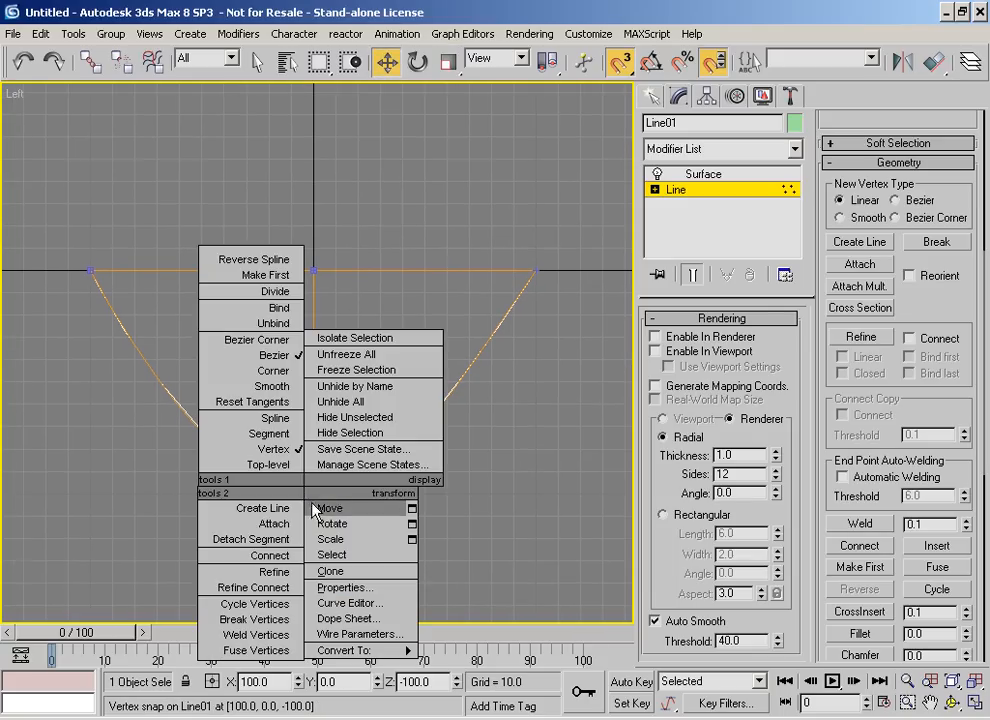
{"action": "left_click", "coordinate": [283, 340]}
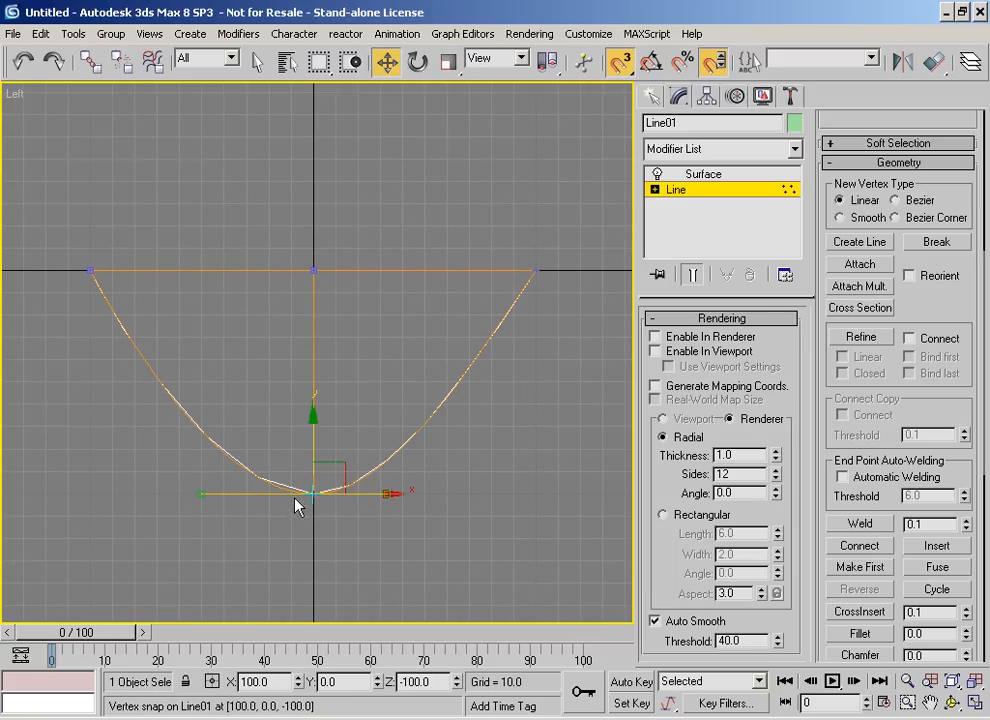
{"action": "left_click_drag", "start_coordinate": [202, 494], "coordinate": [230, 495]}
{"action": "middle_click_drag", "start_coordinate": [336, 491], "coordinate": [343, 469]}
{"action": "middle_click_drag", "start_coordinate": [363, 527], "coordinate": [360, 510], "text": "alt"}
{"action": "key", "text": "shift+z"}
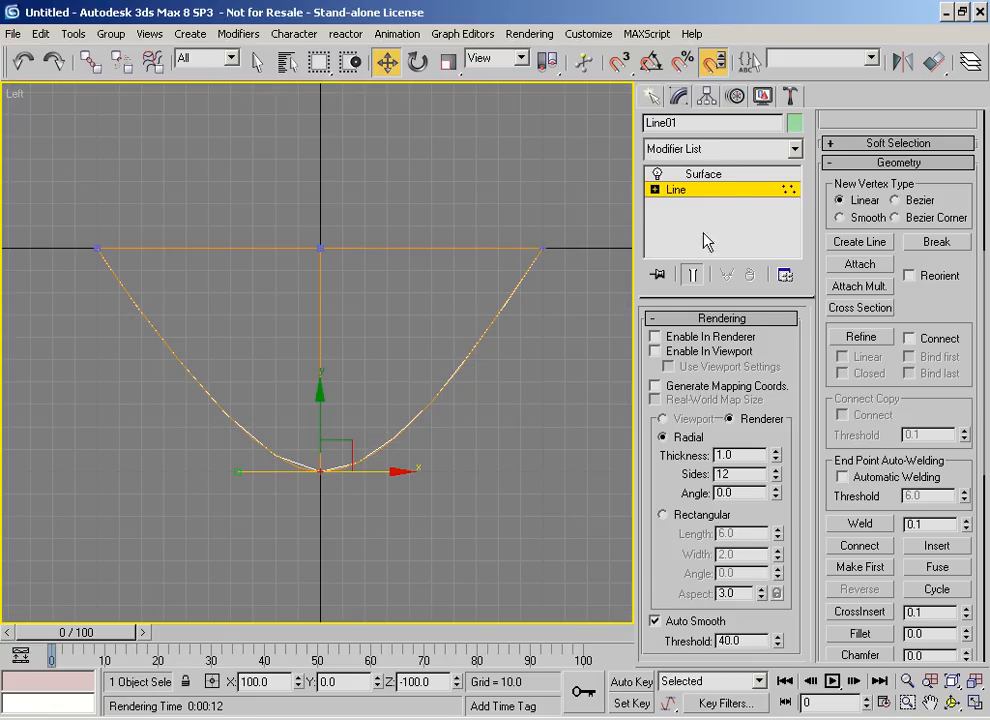
Return to the Surface modifier and show the hull shaded in an angled view with the grid hidden
{"action": "left_click", "coordinate": [732, 193]}
{"action": "left_click", "coordinate": [716, 175]}
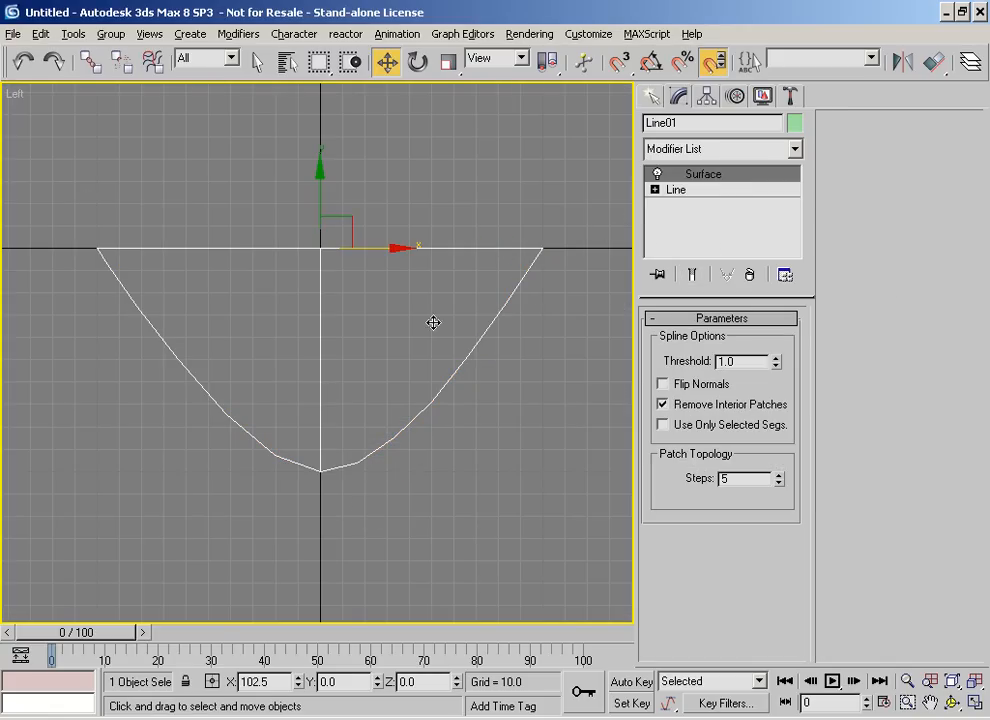
{"action": "middle_click_drag", "start_coordinate": [433, 323], "coordinate": [407, 354], "text": "alt"}
{"action": "key", "text": "F3"}
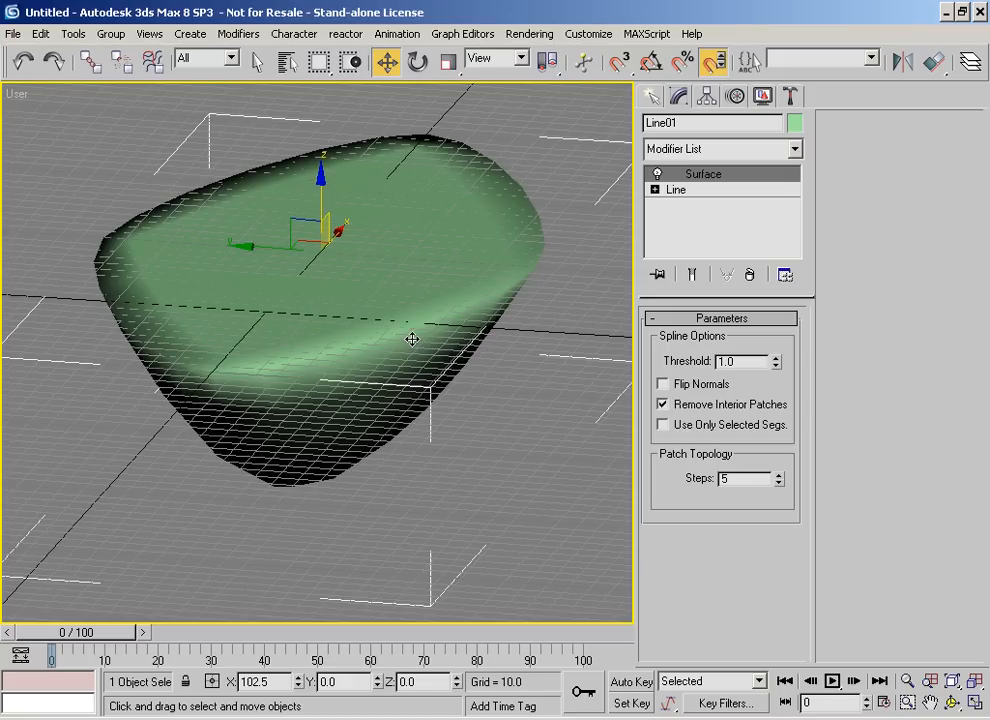
{"action": "key", "text": "g"}
Try a Symmetry modifier on the hull with Y as the mirror axis, and remove it from the stack
{"action": "left_click", "coordinate": [735, 150]}
{"action": "scroll", "coordinate": [785, 552], "scroll_direction": "up", "scroll_amount": 4}
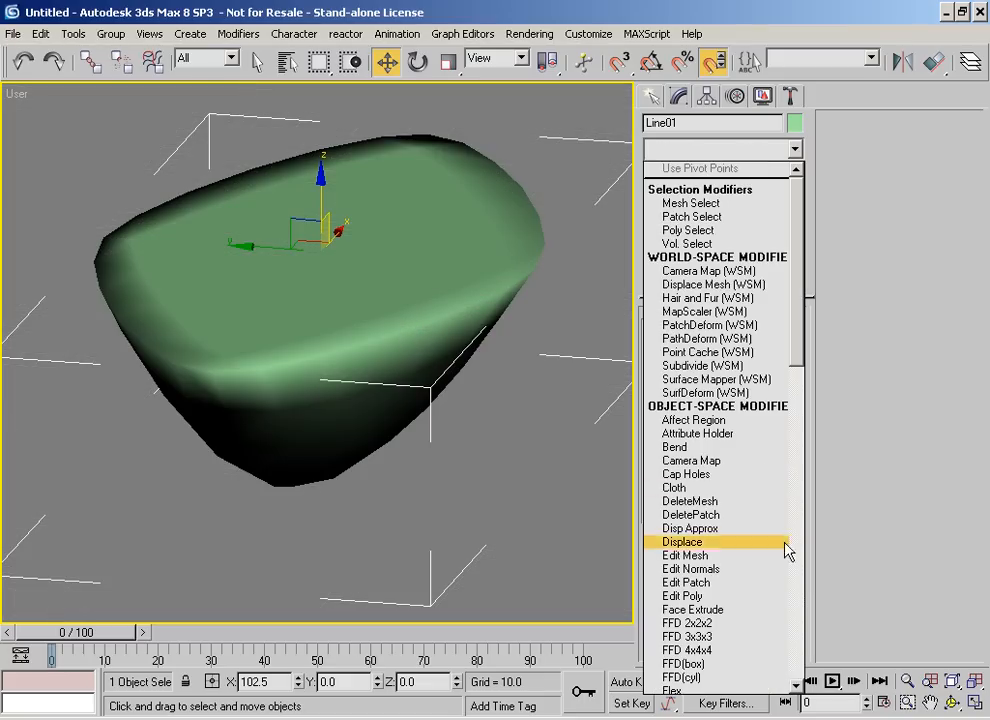
{"action": "scroll", "coordinate": [805, 590], "scroll_direction": "down", "scroll_amount": 12}
{"action": "scroll", "coordinate": [805, 592], "scroll_direction": "down", "scroll_amount": 4}
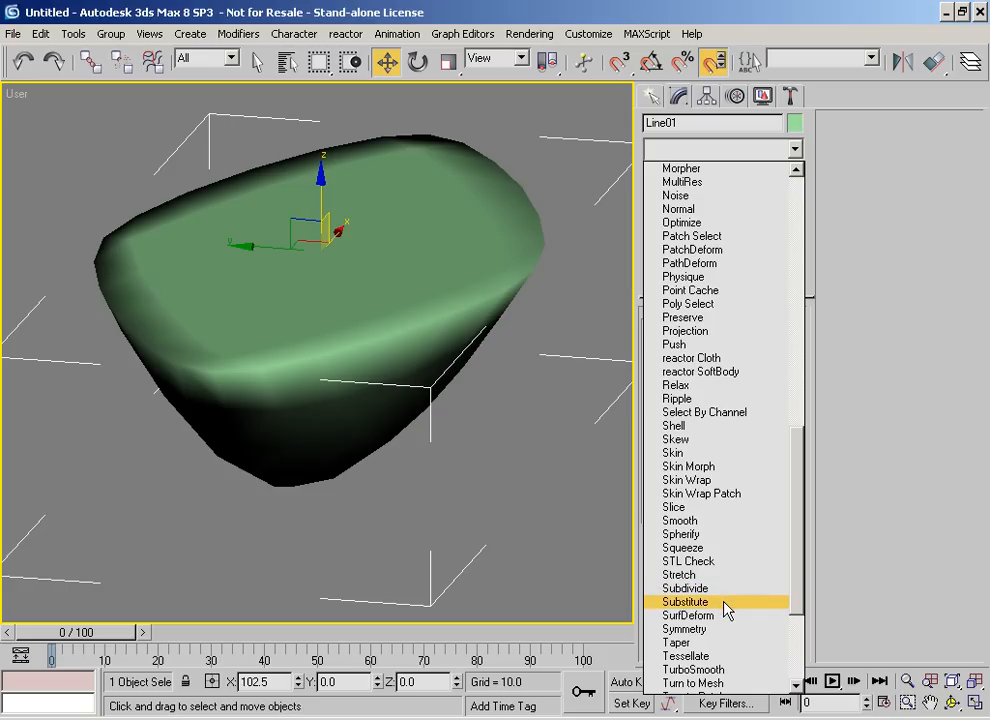
{"action": "left_click", "coordinate": [727, 632]}
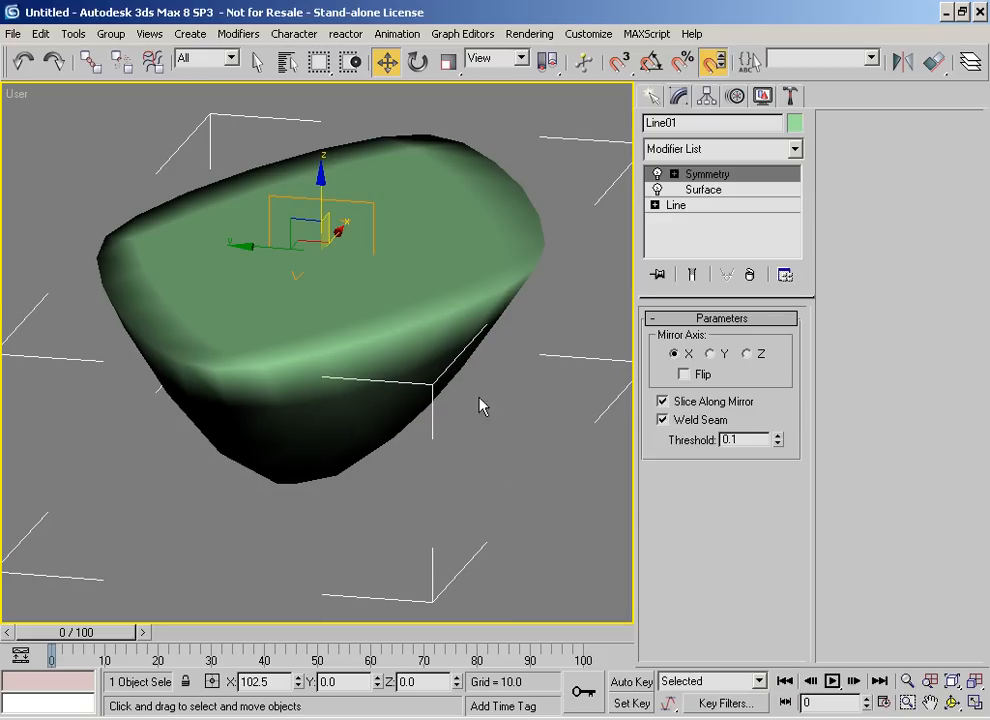
{"action": "left_click", "coordinate": [711, 354]}
{"action": "middle_click_drag", "start_coordinate": [399, 314], "coordinate": [360, 350]}
{"action": "middle_click_drag", "start_coordinate": [455, 280], "coordinate": [397, 281], "text": "alt"}
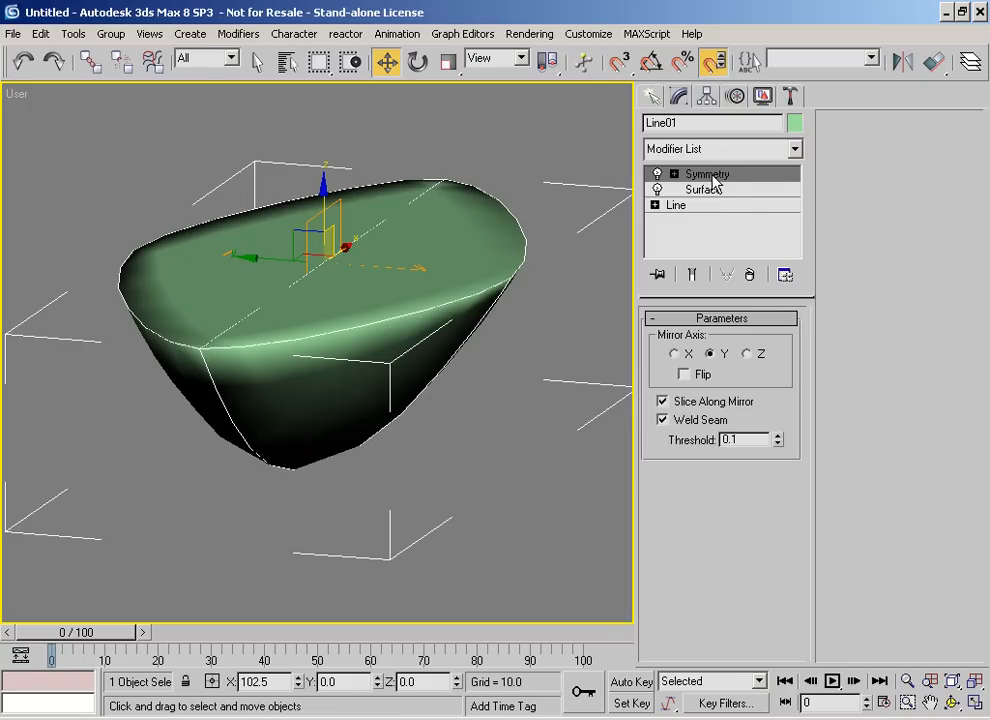
{"action": "left_click", "coordinate": [749, 274]}
{"action": "left_click", "coordinate": [690, 190]}
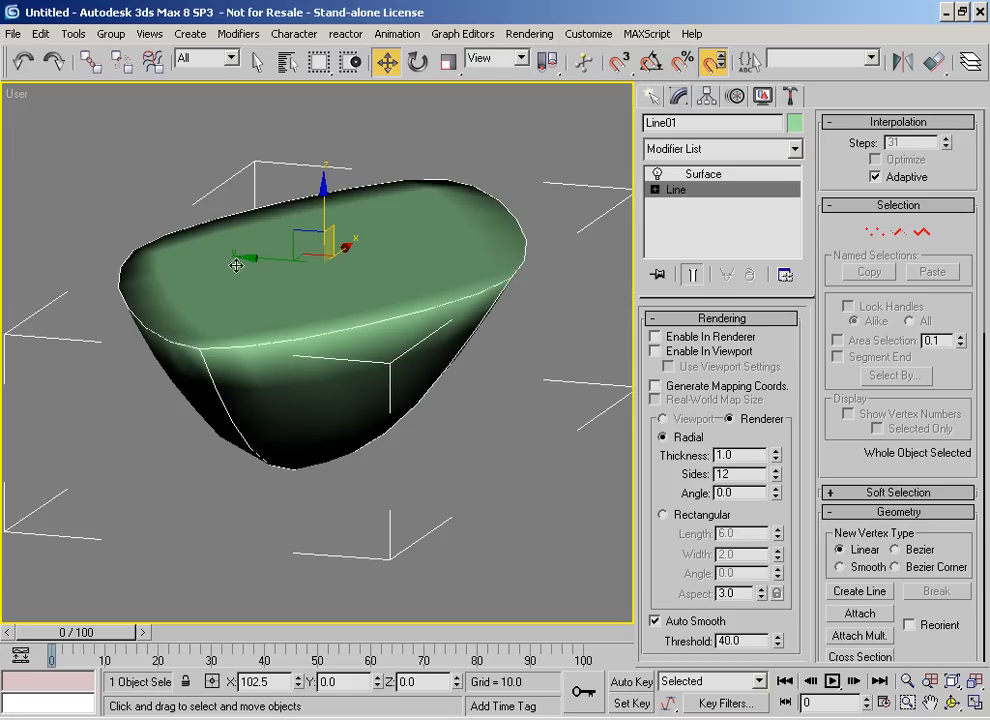
{"action": "left_click", "coordinate": [921, 232]}
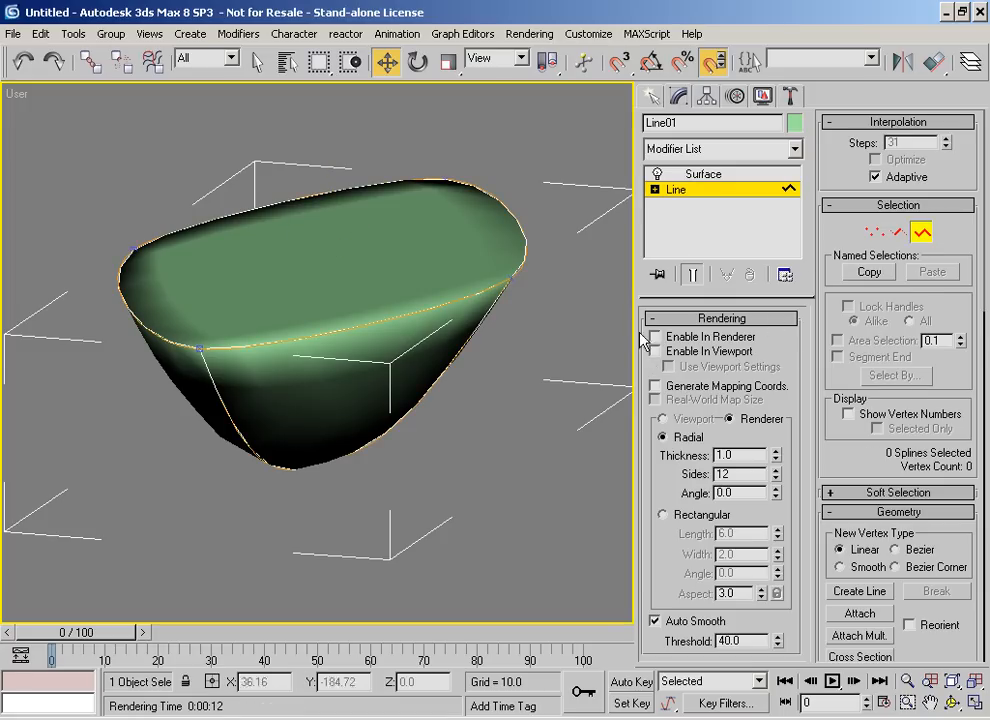
{"action": "middle_click_drag", "start_coordinate": [482, 312], "coordinate": [522, 223]}
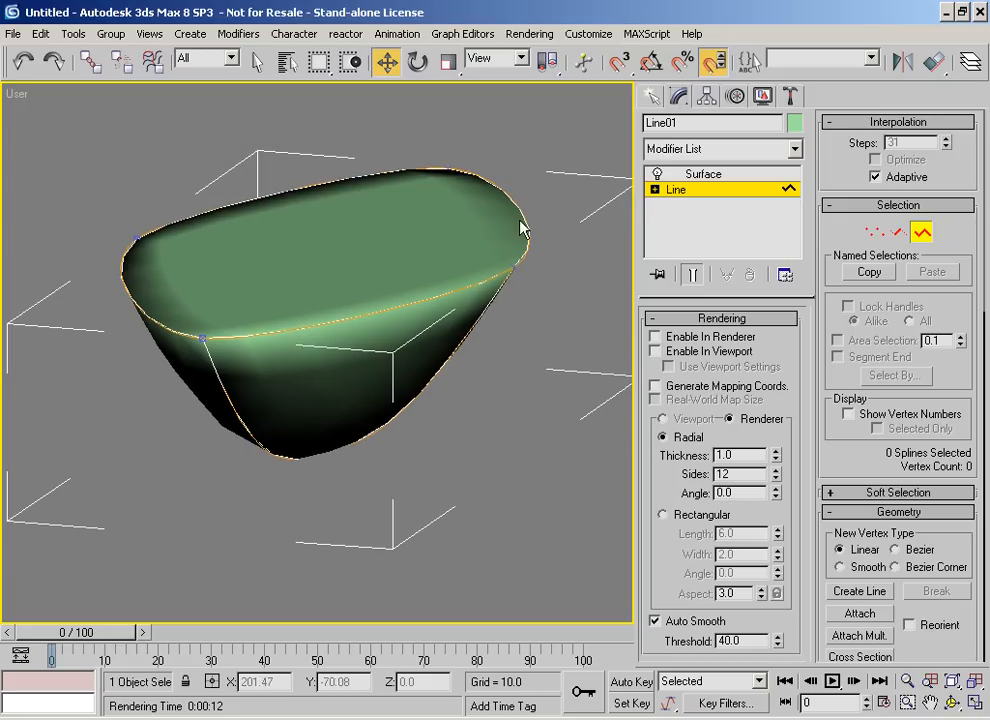
{"action": "left_click", "coordinate": [729, 193]}
In the Front view, clone the whole hull as one smaller version, uniformly scaled to about 93 percent
{"action": "key", "text": "f"}
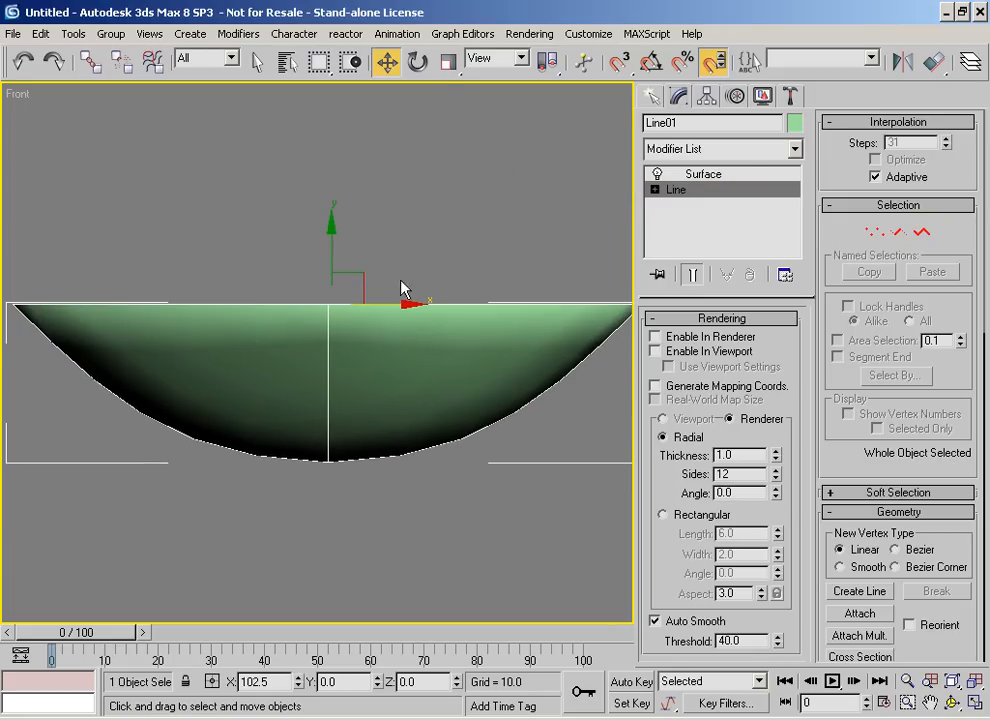
{"action": "left_click", "coordinate": [448, 62]}
{"action": "middle_click_drag", "start_coordinate": [399, 300], "coordinate": [440, 290]}
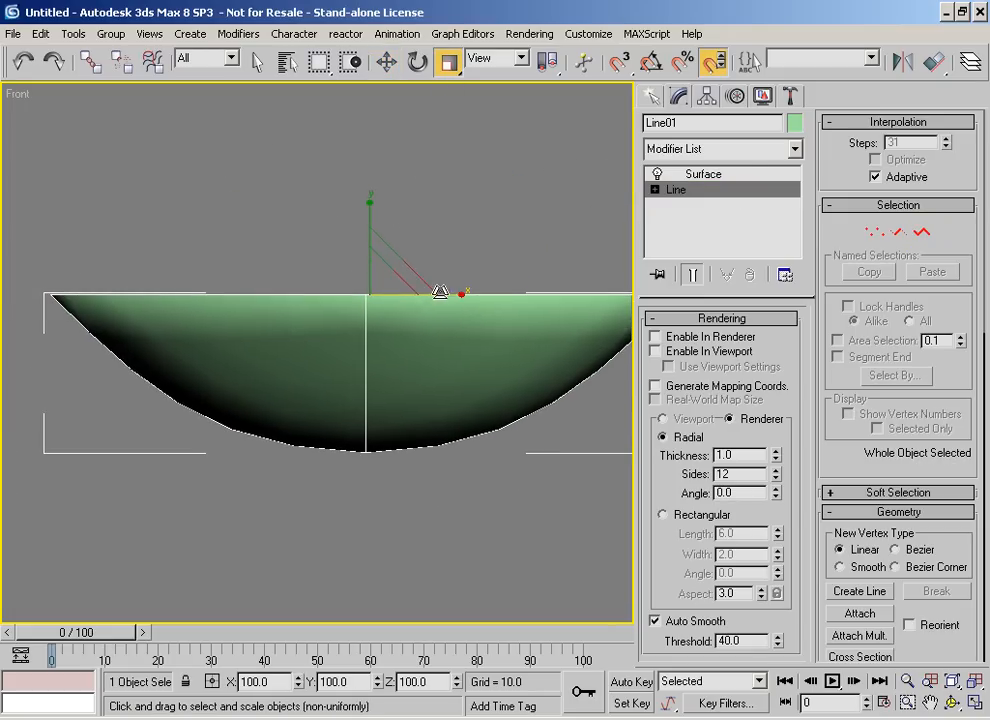
{"action": "left_click_drag", "start_coordinate": [383, 282], "coordinate": [383, 286], "text": "shift"}
{"action": "right_click", "coordinate": [383, 287]}
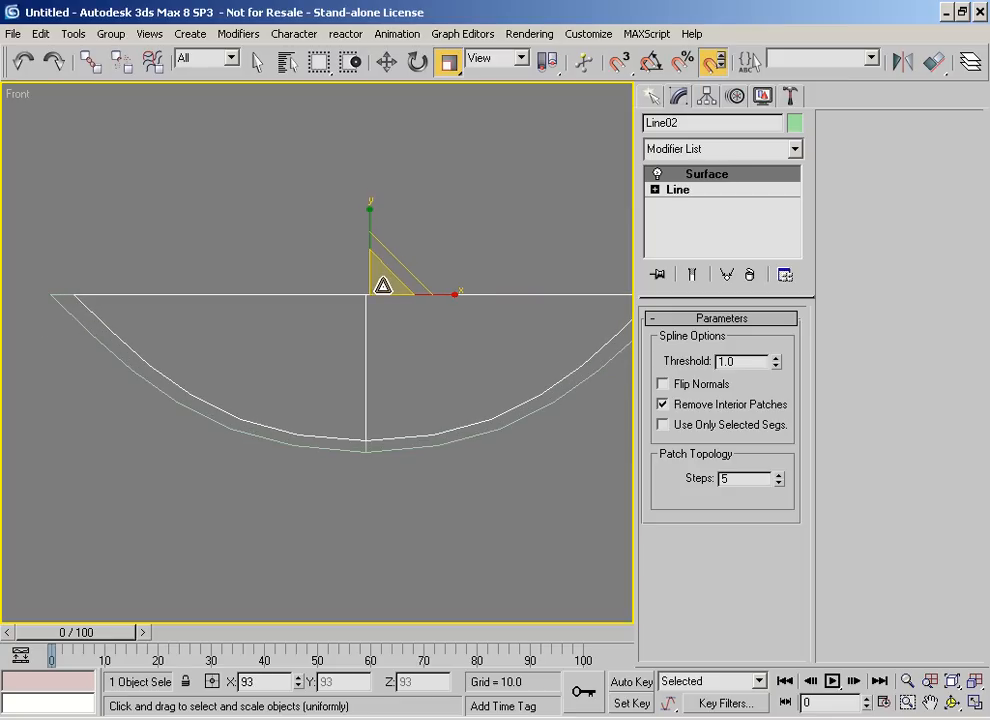
{"action": "left_click_drag", "start_coordinate": [383, 286], "coordinate": [383, 298], "text": "shift"}
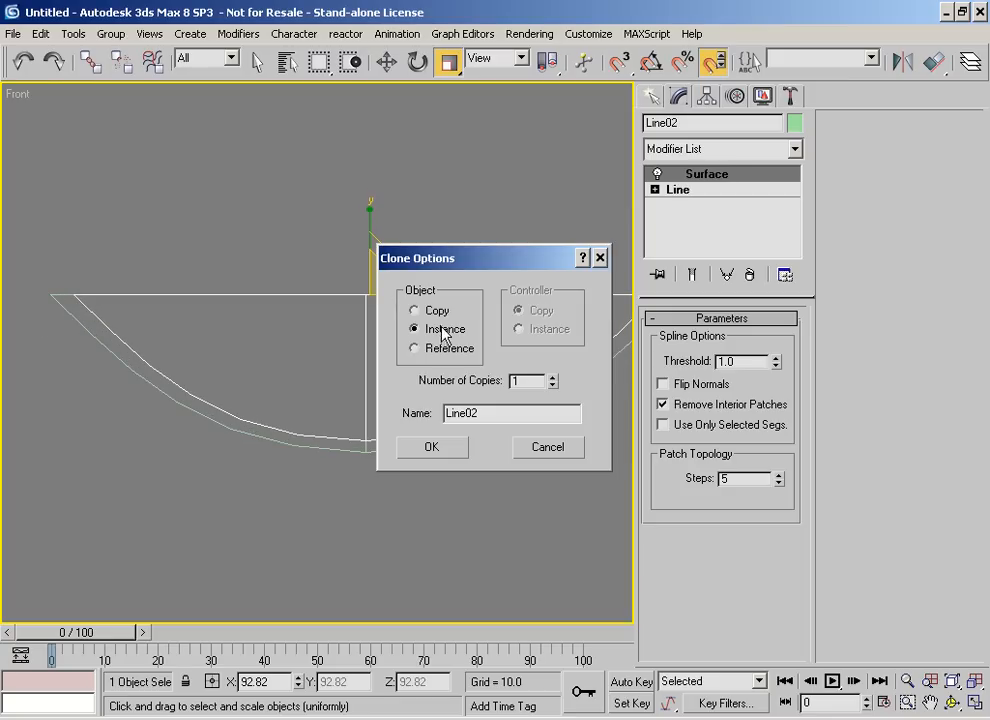
{"action": "left_click", "coordinate": [452, 444]}
Select the smaller inner hull Line02 and delete its Surface modifier
{"action": "mouse_move", "coordinate": [449, 442]}
{"action": "middle_mouse_down", "text": "alt"}
{"action": "mouse_move", "coordinate": [294, 427]}
{"action": "mouse_move", "coordinate": [323, 456]}
{"action": "mouse_move", "coordinate": [364, 463]}
{"action": "middle_mouse_up", "text": "alt"}
{"action": "left_click", "coordinate": [378, 487]}
{"action": "left_click", "coordinate": [377, 455]}
{"action": "left_click", "coordinate": [704, 190]}
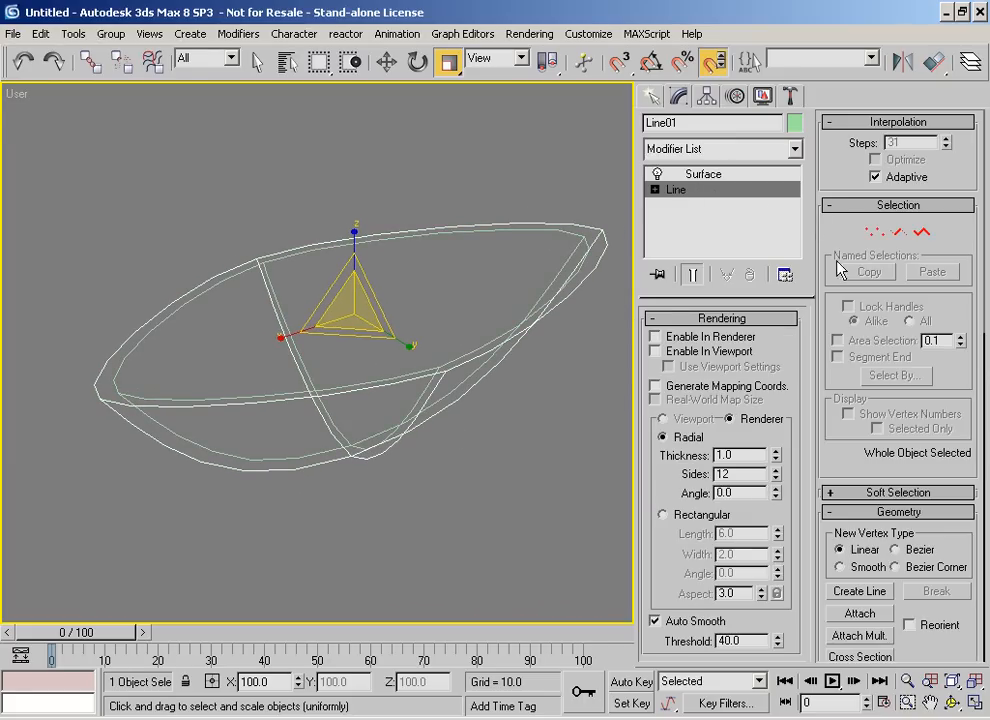
{"action": "left_click", "coordinate": [437, 233]}
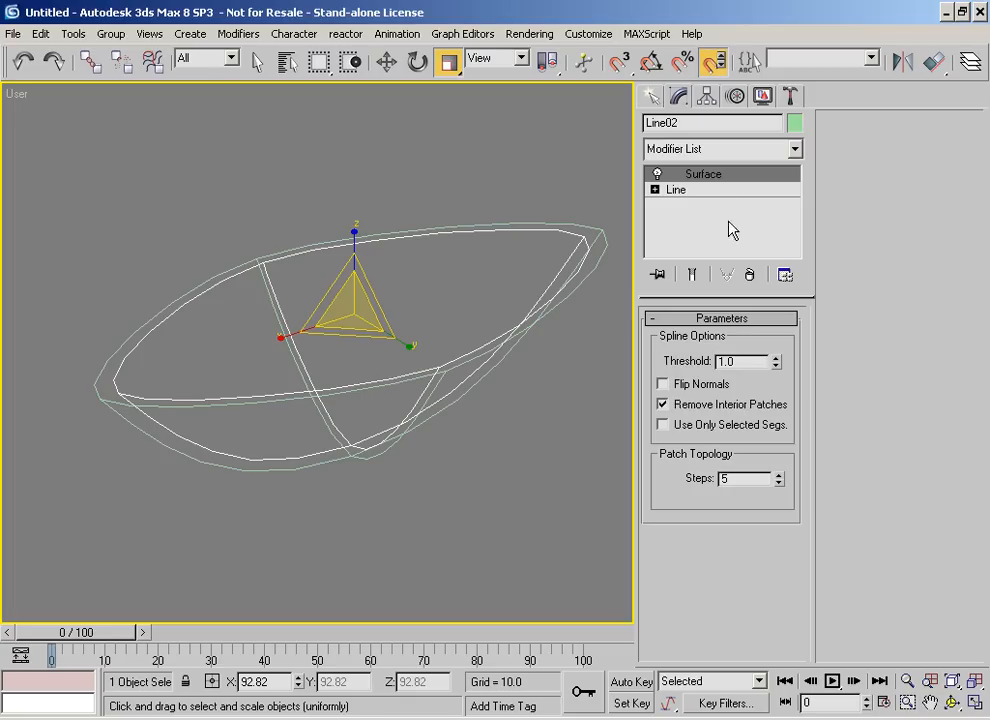
{"action": "left_click", "coordinate": [749, 274]}
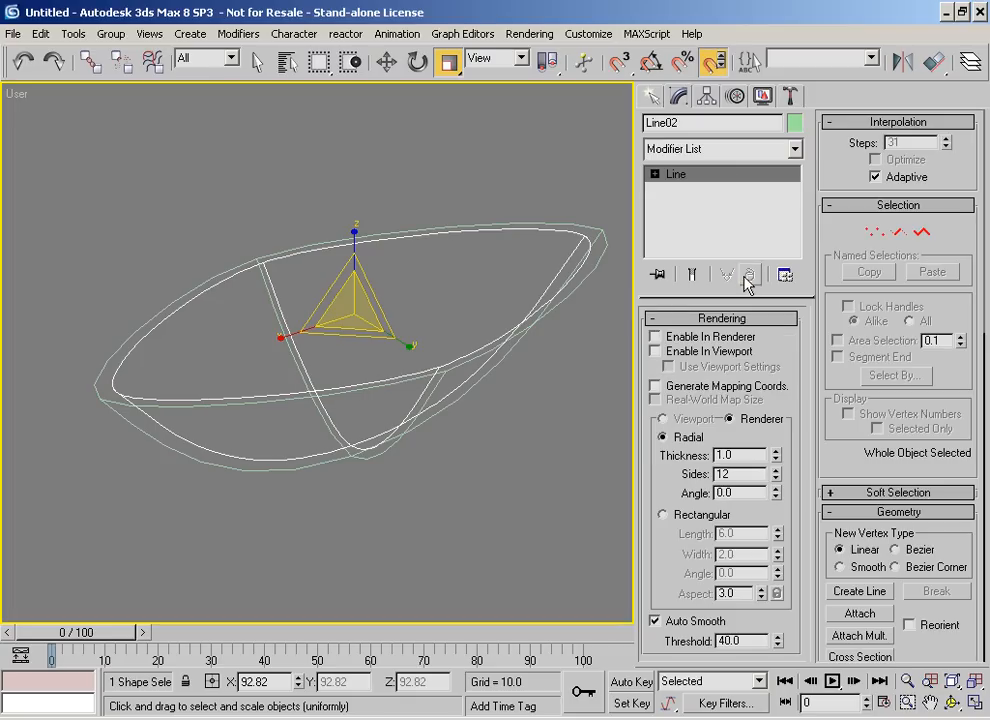
Select the outer hull Line01 and, at its Line level, attach the inner spline cage to it
{"action": "left_click", "coordinate": [602, 265]}
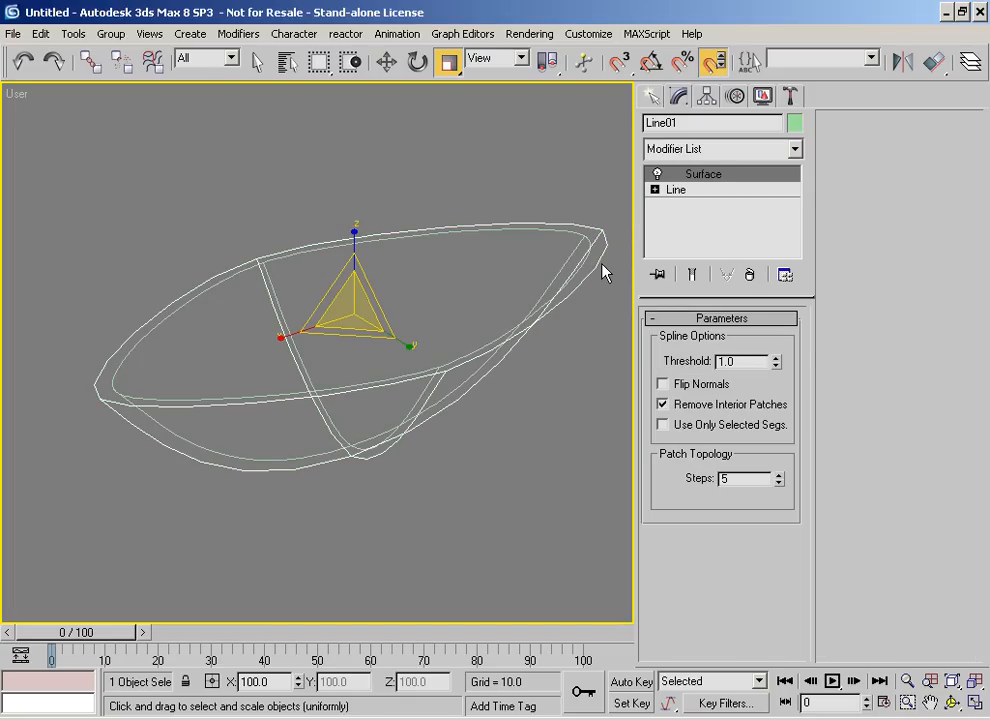
{"action": "left_click", "coordinate": [708, 192]}
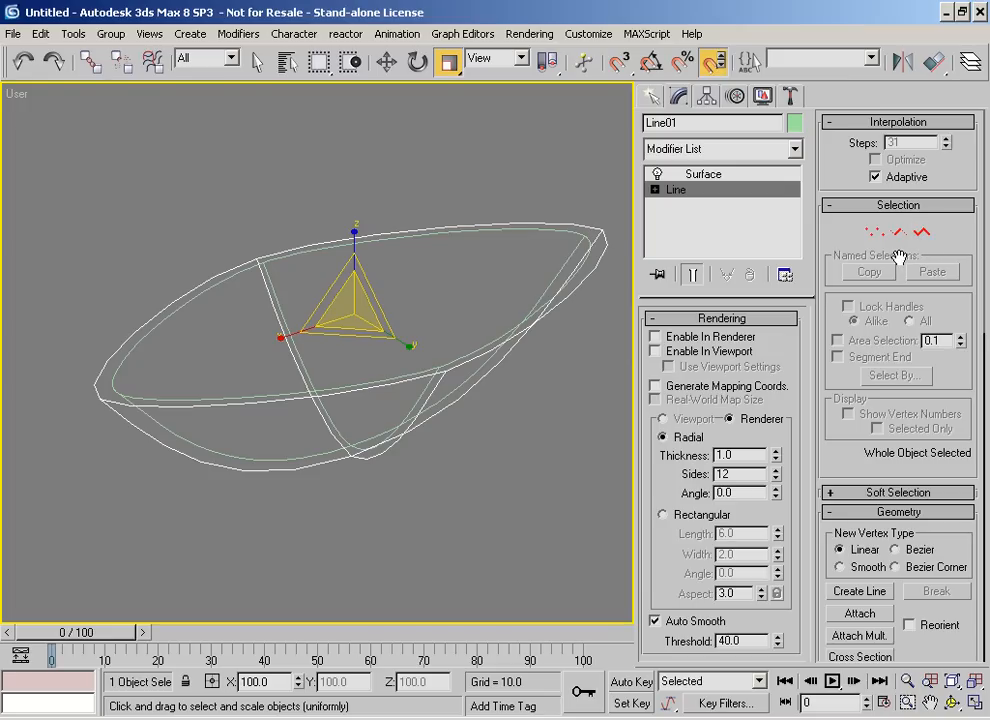
{"action": "left_click", "coordinate": [587, 236]}
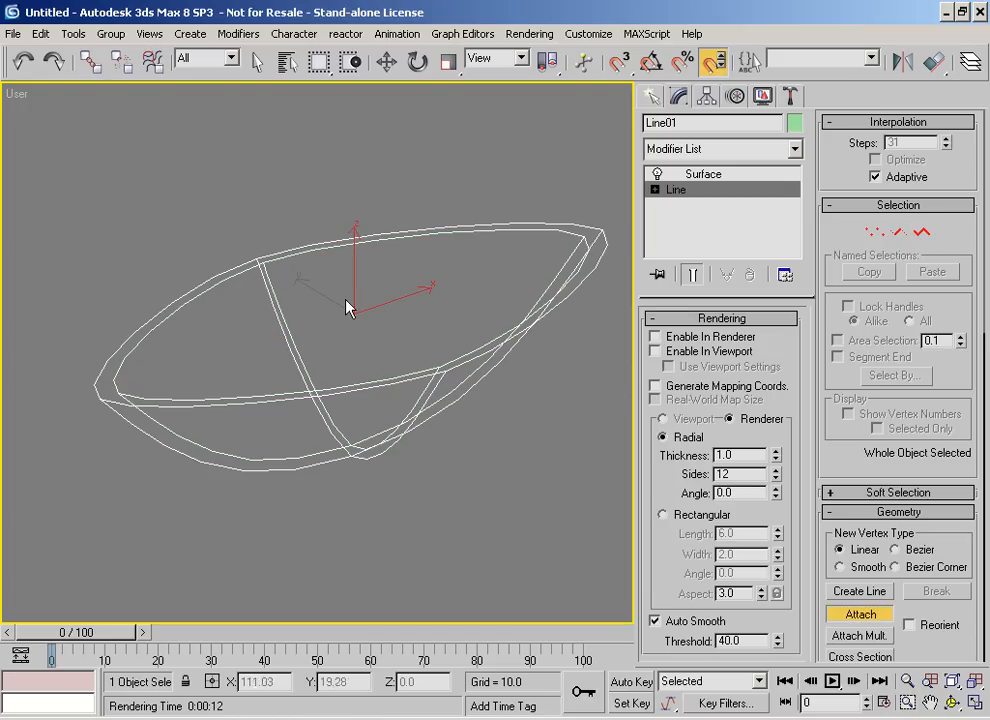
{"action": "key", "text": "r"}
Return to the Surface modifier and examine the combined inner and outer hulls in shaded display, especially along the rim
{"action": "left_click", "coordinate": [718, 180]}
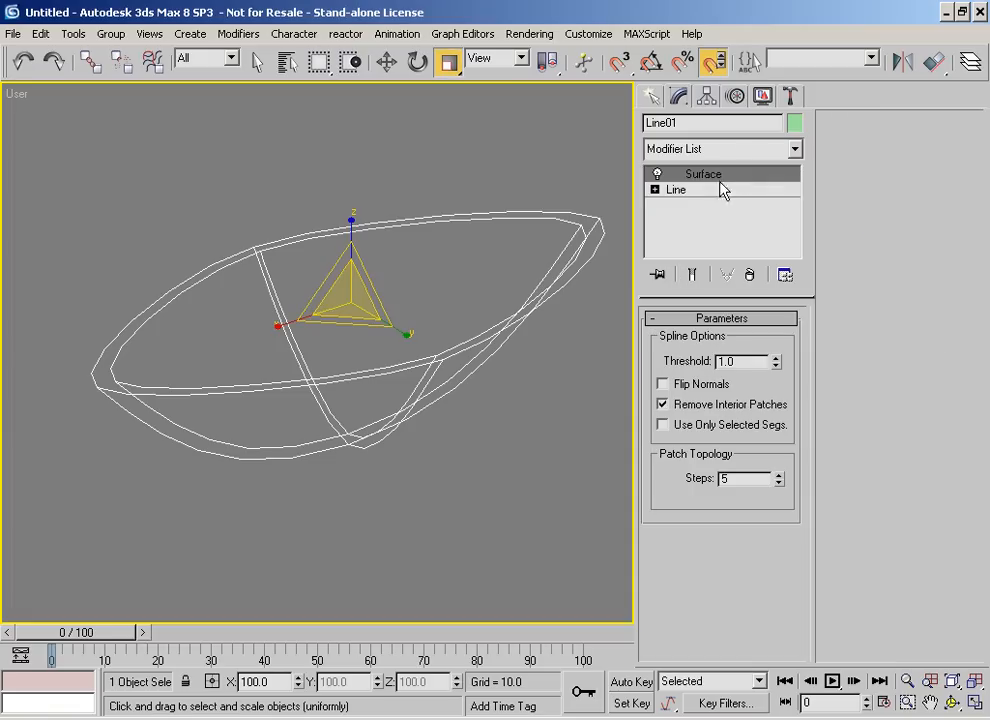
{"action": "key", "text": "F3"}
{"action": "mouse_move", "coordinate": [508, 270]}
{"action": "left_mouse_down"}
{"action": "mouse_move", "coordinate": [409, 320]}
{"action": "mouse_move", "coordinate": [420, 265]}
{"action": "left_mouse_up"}
{"action": "right_click", "coordinate": [420, 265]}
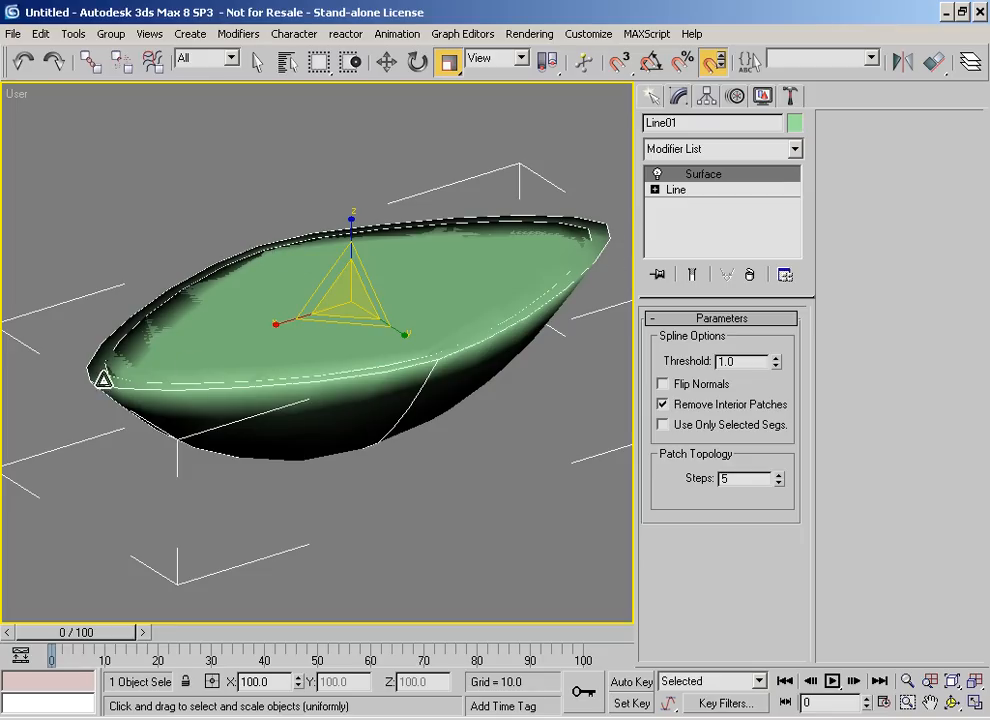
Open the Line's segment level in wireframe, turn on 3D snapping and switch off the end-result display
{"action": "key", "text": "F3"}
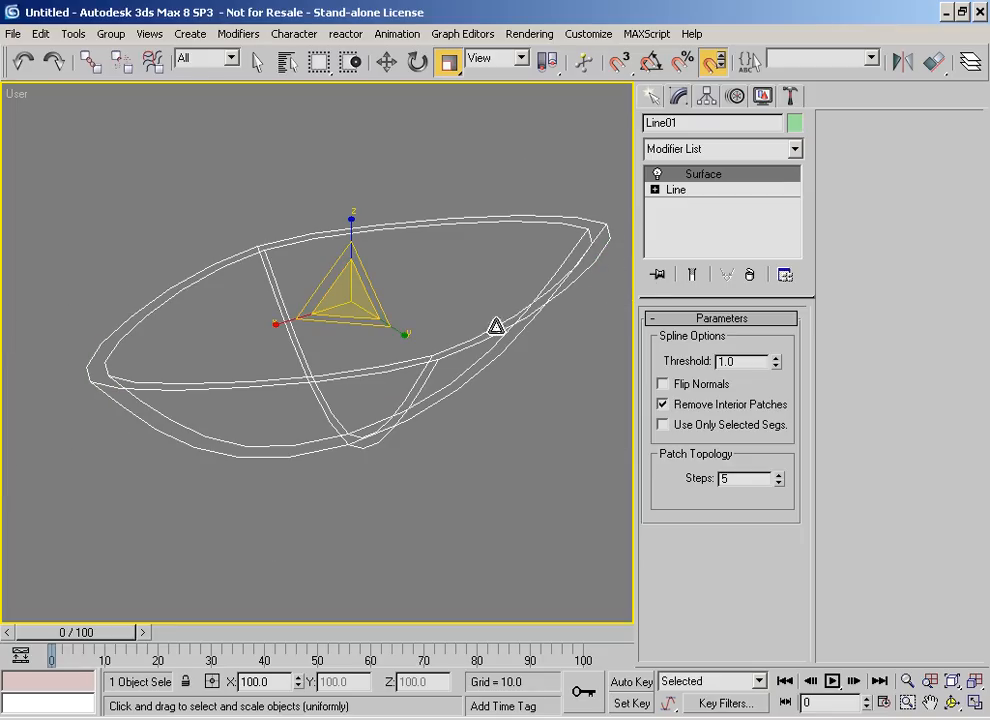
{"action": "left_click", "coordinate": [740, 192]}
{"action": "left_click", "coordinate": [898, 232]}
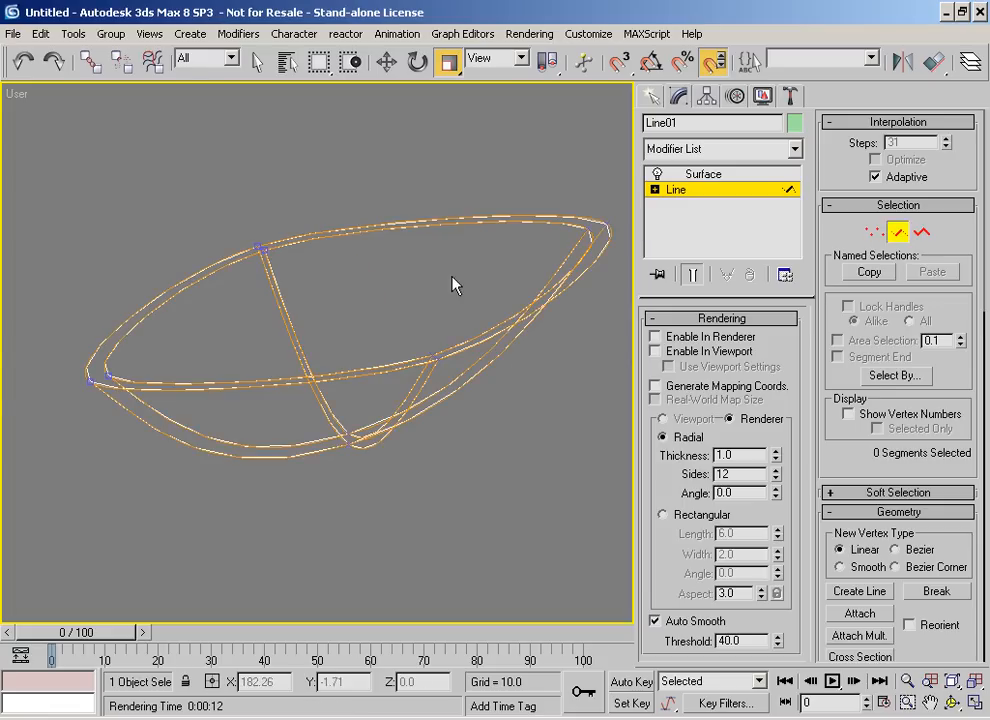
{"action": "scroll", "coordinate": [453, 283], "scroll_direction": "up", "scroll_amount": 3}
{"action": "middle_click_drag", "start_coordinate": [245, 230], "coordinate": [480, 295]}
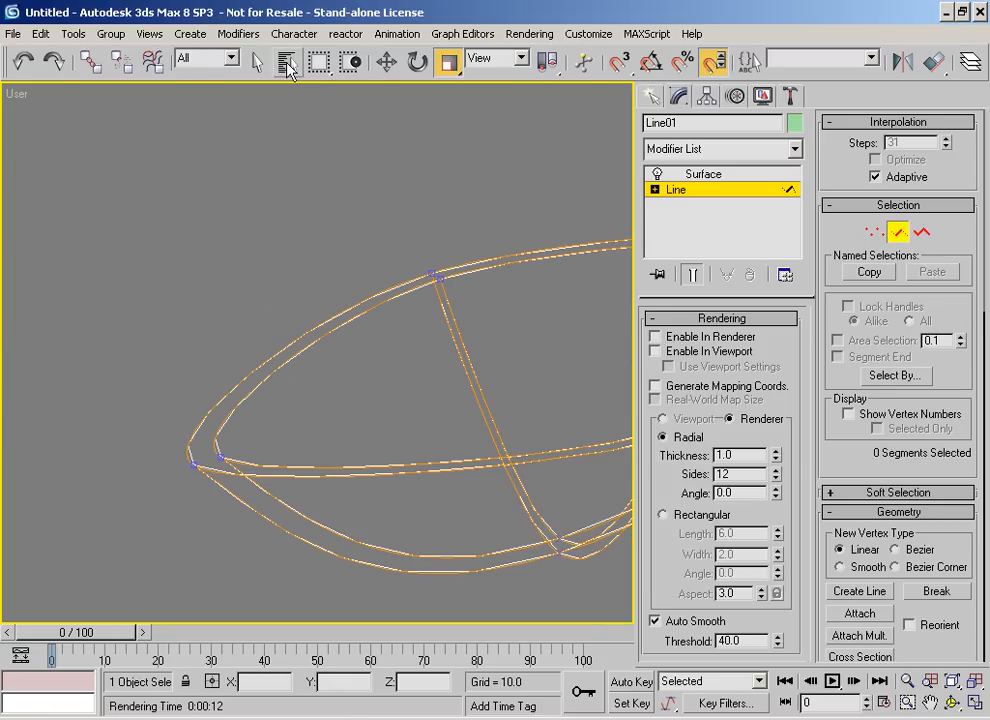
{"action": "left_click", "coordinate": [620, 62]}
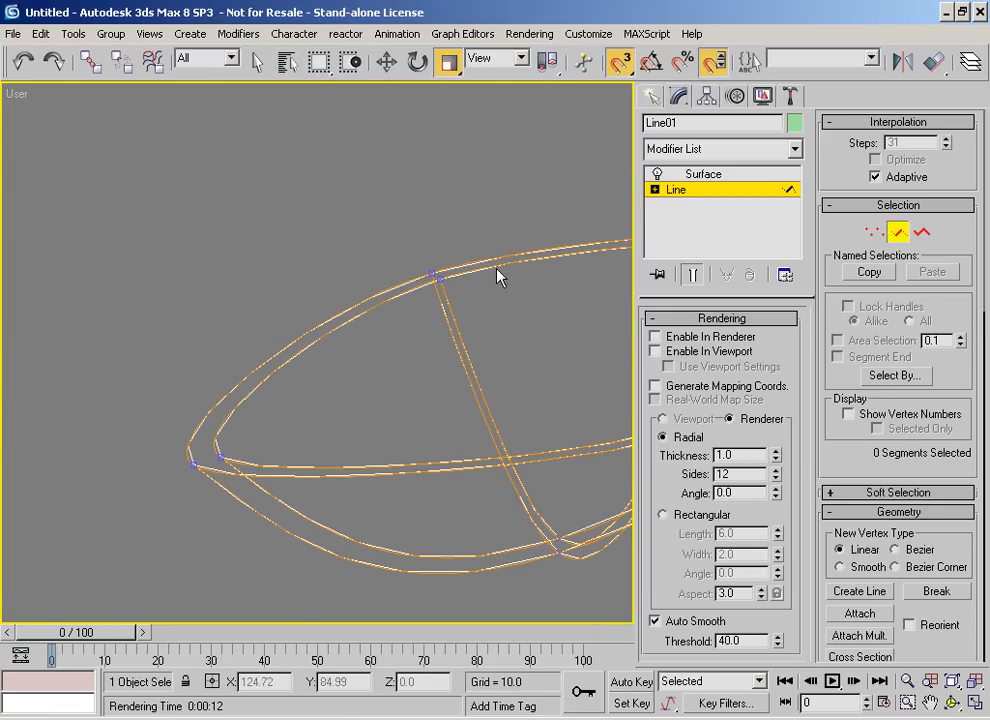
{"action": "scroll", "coordinate": [460, 274], "scroll_direction": "up", "scroll_amount": 3}
{"action": "middle_click_drag", "start_coordinate": [424, 276], "coordinate": [354, 316]}
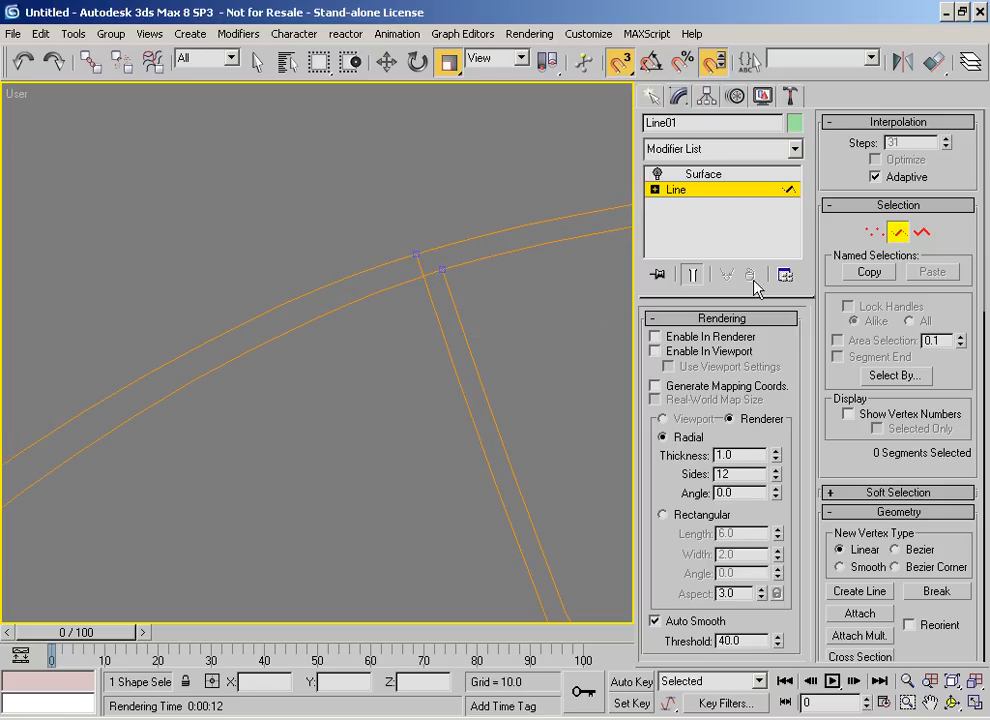
{"action": "left_click", "coordinate": [692, 278]}
{"action": "middle_click_drag", "start_coordinate": [455, 274], "coordinate": [415, 276]}
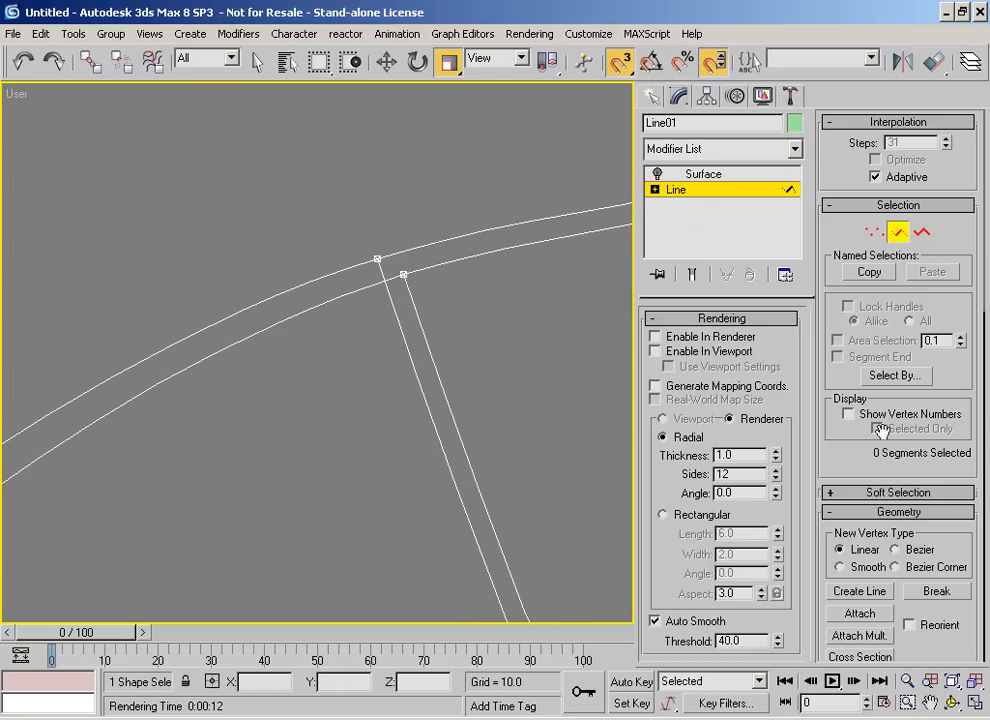
Create a short line snapped from the inner to the outer rim vertex at the middle cross line
{"action": "left_click", "coordinate": [862, 592]}
{"action": "left_click", "coordinate": [403, 274]}
{"action": "left_click", "coordinate": [381, 246]}
{"action": "right_click", "coordinate": [371, 214]}
Create a short line snapped from the inner to the outer rim vertex at the hull tip near X -100
{"action": "middle_click_drag", "start_coordinate": [285, 382], "coordinate": [436, 272]}
{"action": "middle_click_drag", "start_coordinate": [275, 450], "coordinate": [290, 550]}
{"action": "middle_click_drag", "start_coordinate": [470, 514], "coordinate": [563, 234]}
{"action": "middle_click_drag", "start_coordinate": [320, 488], "coordinate": [515, 431]}
{"action": "left_click", "coordinate": [200, 494]}
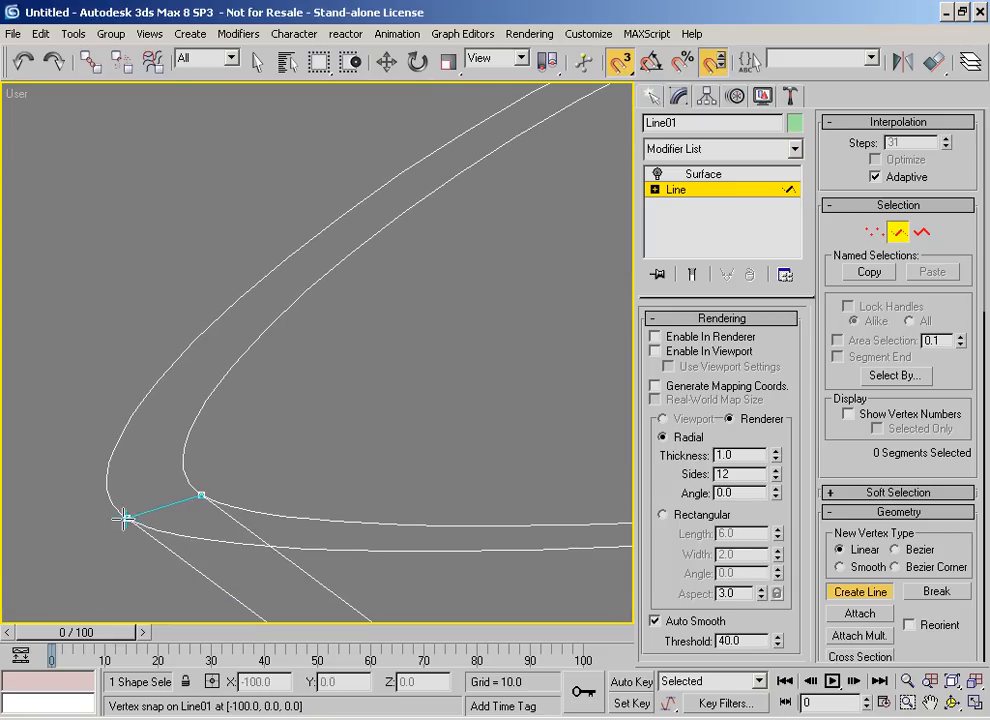
{"action": "left_click", "coordinate": [126, 517]}
{"action": "right_click", "coordinate": [126, 517]}
Bridge the inner and outer rim vertices with a snapped line at the opposite, negative-Y end of the middle cross line
{"action": "middle_click_drag", "start_coordinate": [519, 485], "coordinate": [205, 404]}
{"action": "scroll", "coordinate": [205, 404], "scroll_direction": "down", "scroll_amount": 1}
{"action": "middle_click_drag", "start_coordinate": [475, 393], "coordinate": [148, 367]}
{"action": "middle_click_drag", "start_coordinate": [434, 312], "coordinate": [415, 348]}
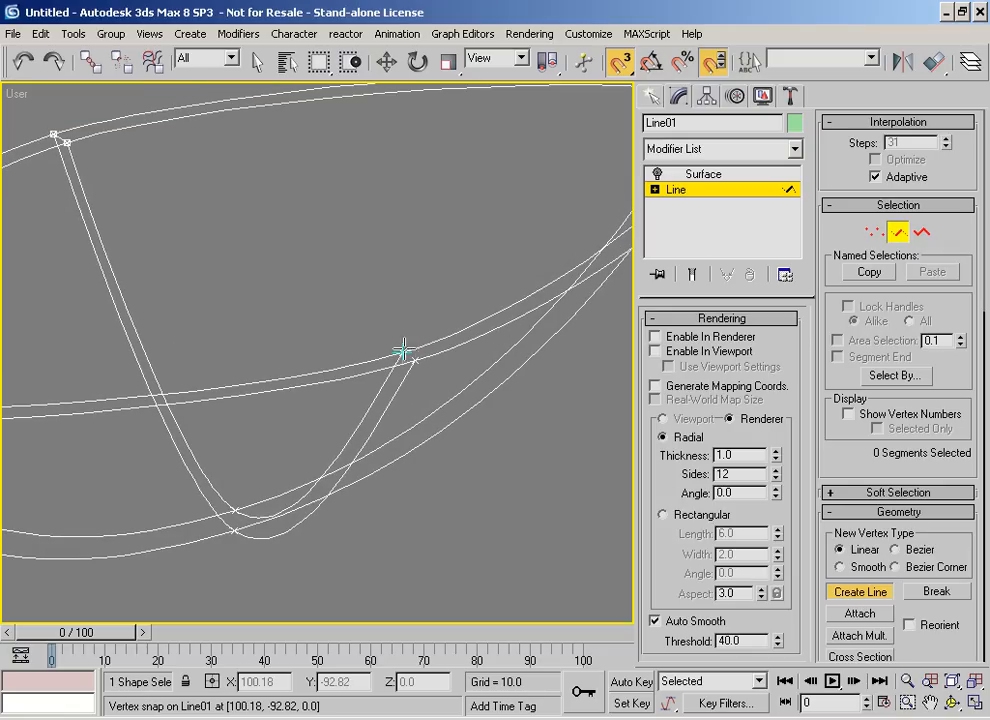
{"action": "left_click", "coordinate": [410, 358]}
{"action": "right_click", "coordinate": [455, 312]}
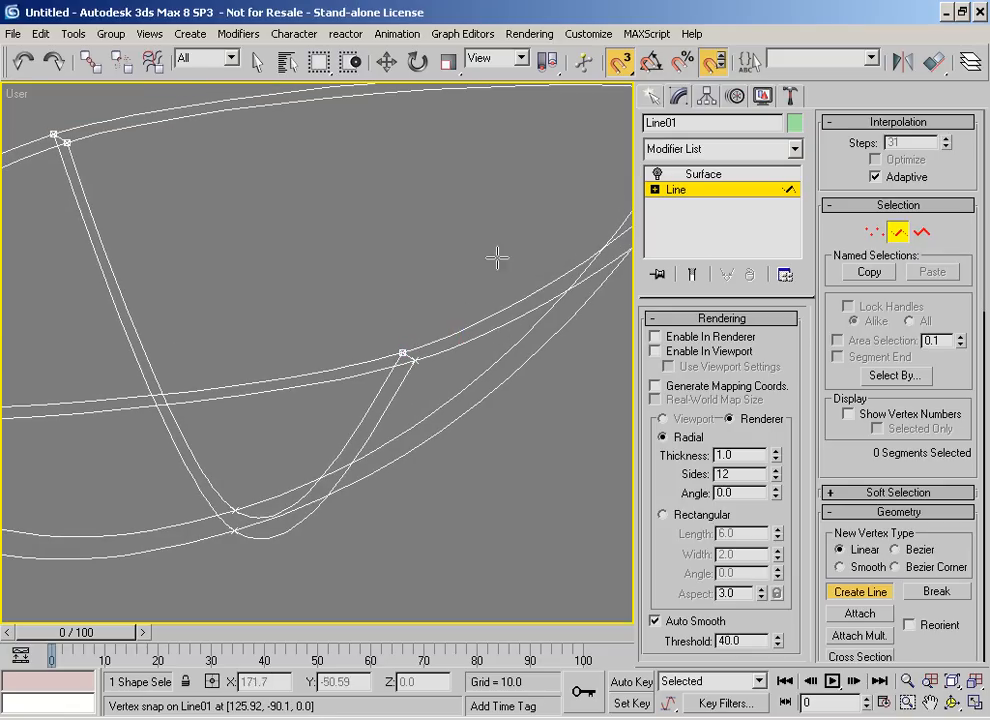
Try to create a bridging line between the inner and outer rim at the hull's remaining tip, opposite the first one
{"action": "middle_click_drag", "start_coordinate": [601, 185], "coordinate": [358, 399]}
{"action": "left_click", "coordinate": [471, 313]}
{"action": "left_click", "coordinate": [506, 300]}
{"action": "right_click", "coordinate": [524, 273]}
Create a bridging line at the remaining hull tip, snapped exactly from the inner rim vertex to the outer one
{"action": "middle_click_drag", "start_coordinate": [502, 324], "coordinate": [385, 357]}
{"action": "scroll", "coordinate": [383, 356], "scroll_direction": "up", "scroll_amount": 4}
{"action": "scroll", "coordinate": [383, 356], "scroll_direction": "up", "scroll_amount": 4}
{"action": "middle_click_drag", "start_coordinate": [438, 323], "coordinate": [217, 354]}
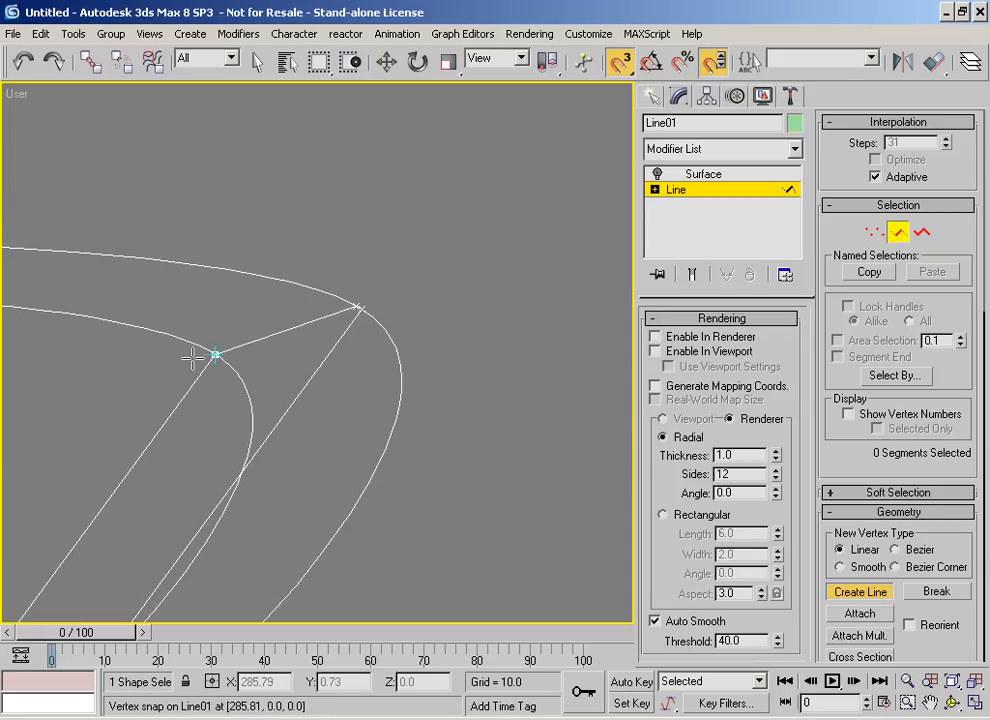
{"action": "left_click", "coordinate": [216, 354]}
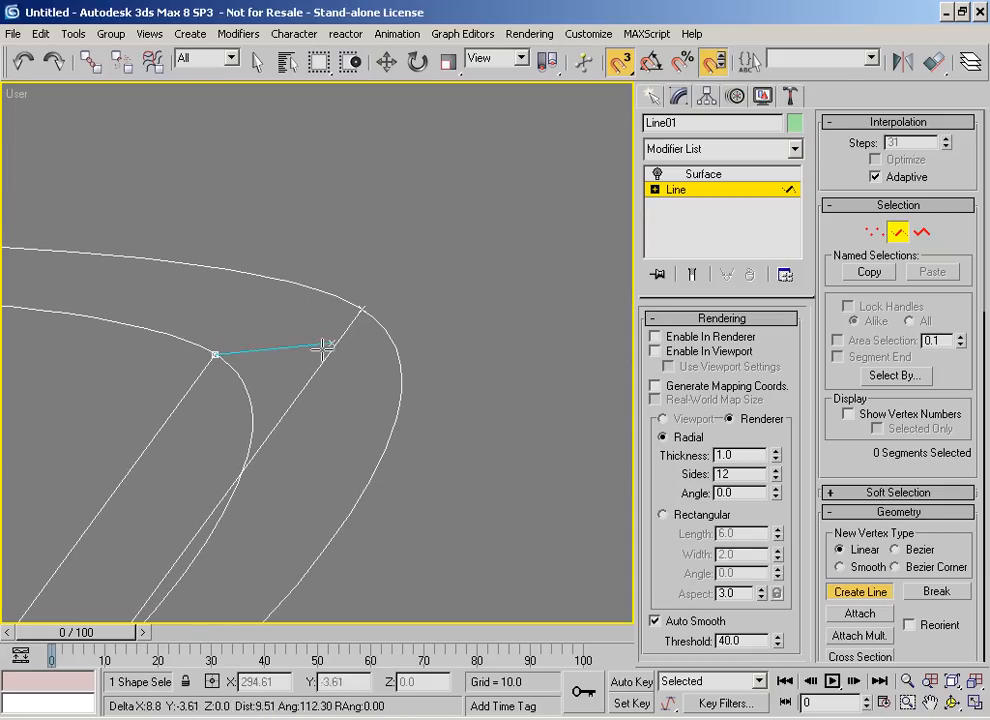
{"action": "left_click", "coordinate": [359, 309]}
{"action": "right_click", "coordinate": [338, 270]}
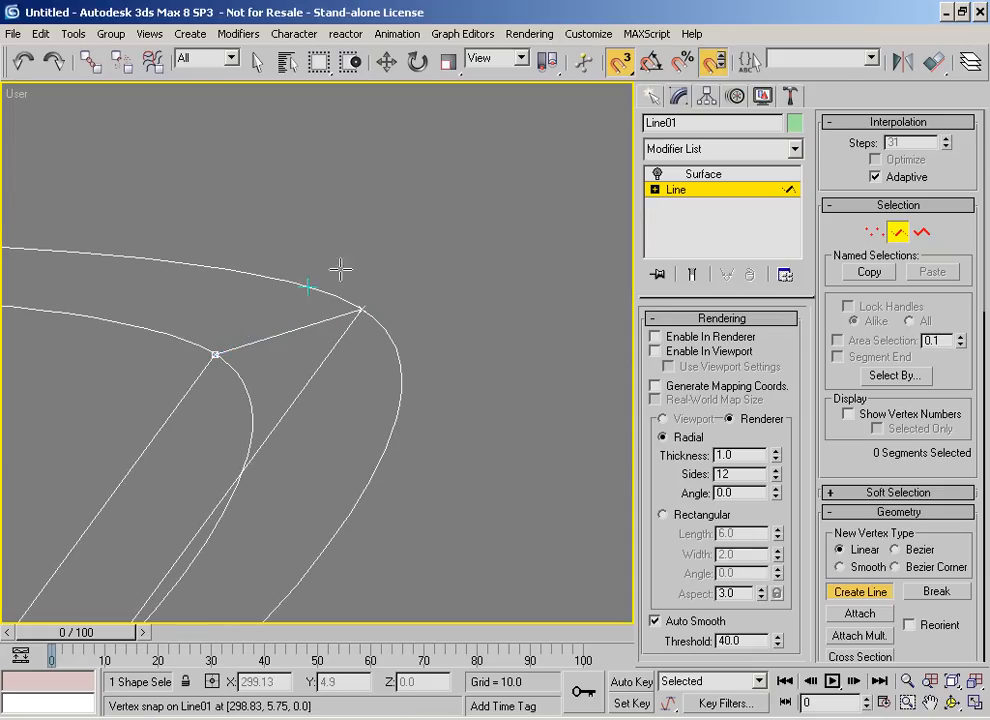
Leave the segment level, return to the Surface modifier and examine the thickened hull's rim, inside and underside in shaded perspective
{"action": "scroll", "coordinate": [354, 354], "scroll_direction": "down", "scroll_amount": 2}
{"action": "scroll", "coordinate": [248, 380], "scroll_direction": "down", "scroll_amount": 3}
{"action": "middle_click_drag", "start_coordinate": [248, 380], "coordinate": [506, 290]}
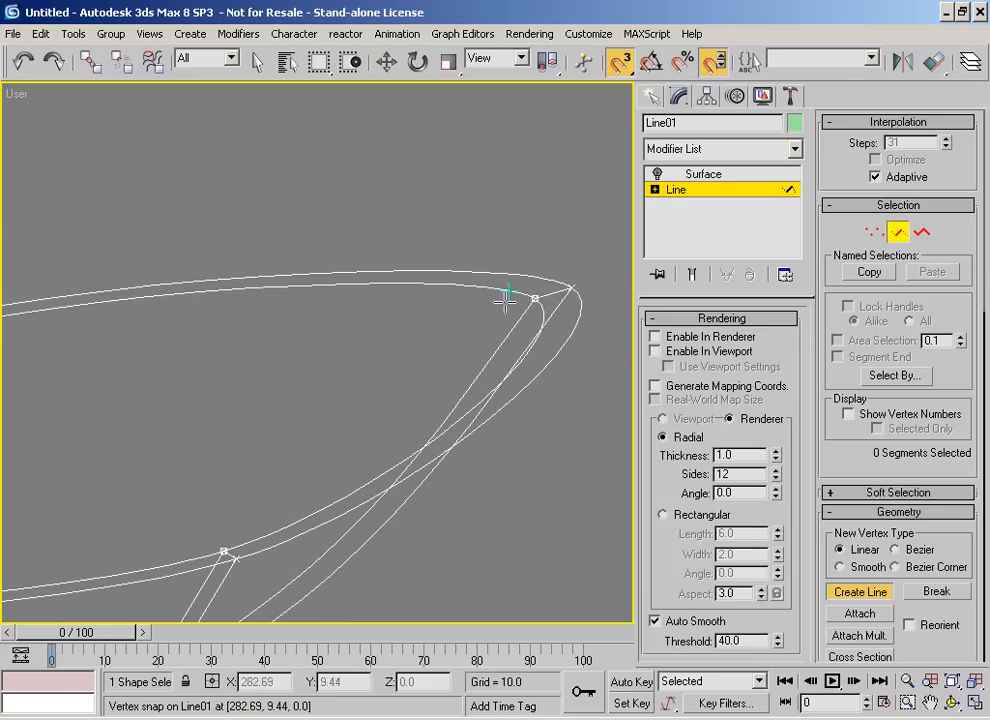
{"action": "left_click", "coordinate": [898, 232]}
{"action": "left_click", "coordinate": [713, 174]}
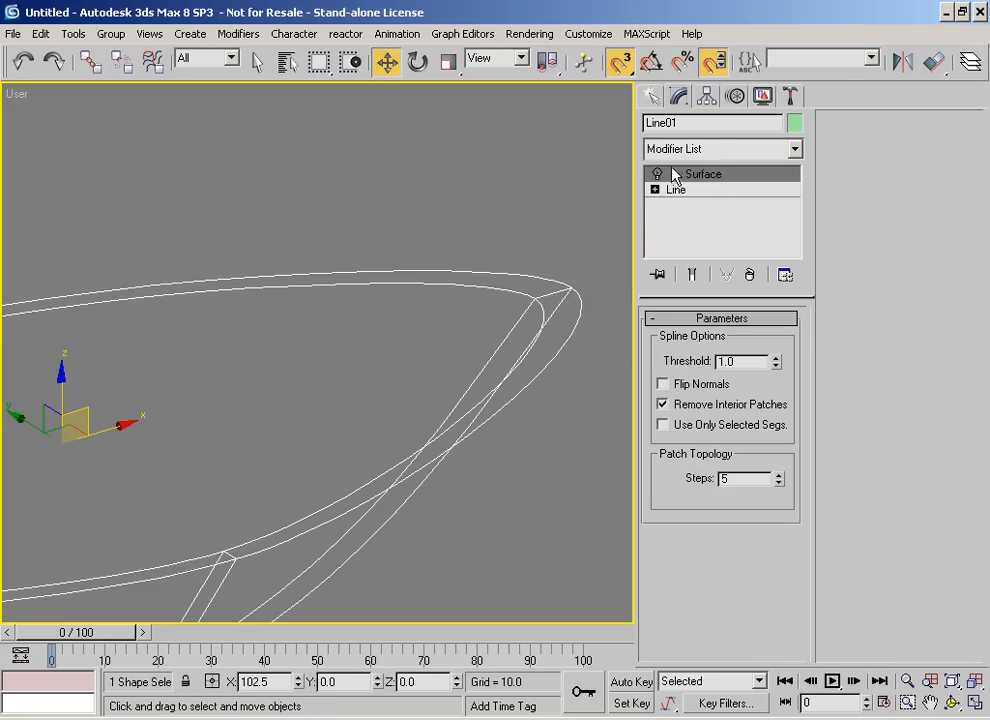
{"action": "middle_click_drag", "start_coordinate": [397, 350], "coordinate": [367, 389], "text": "alt"}
{"action": "key", "text": "p"}
{"action": "scroll", "coordinate": [418, 334], "scroll_direction": "down", "scroll_amount": 5}
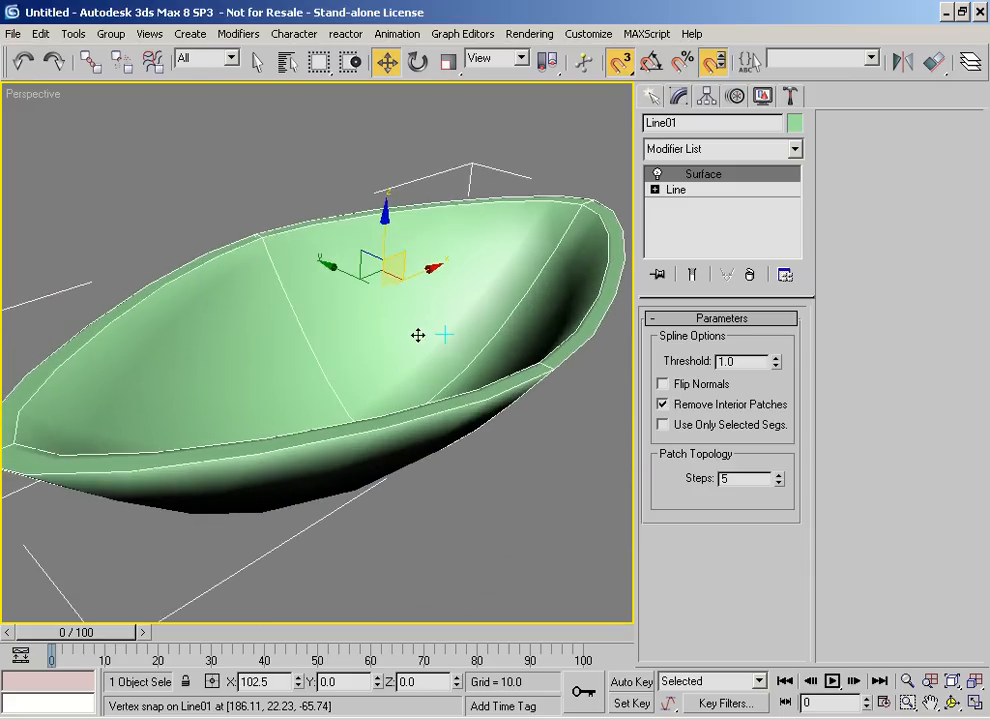
{"action": "middle_click_drag", "start_coordinate": [409, 347], "coordinate": [398, 380], "text": "alt"}
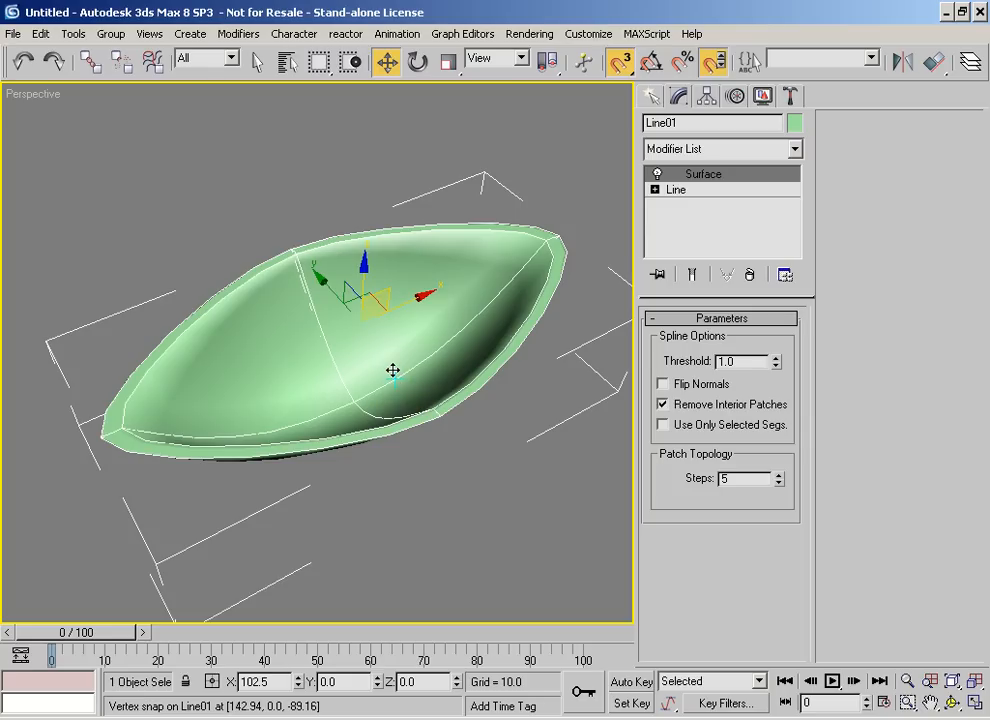
{"action": "middle_click_drag", "start_coordinate": [336, 398], "coordinate": [321, 363], "text": "alt"}
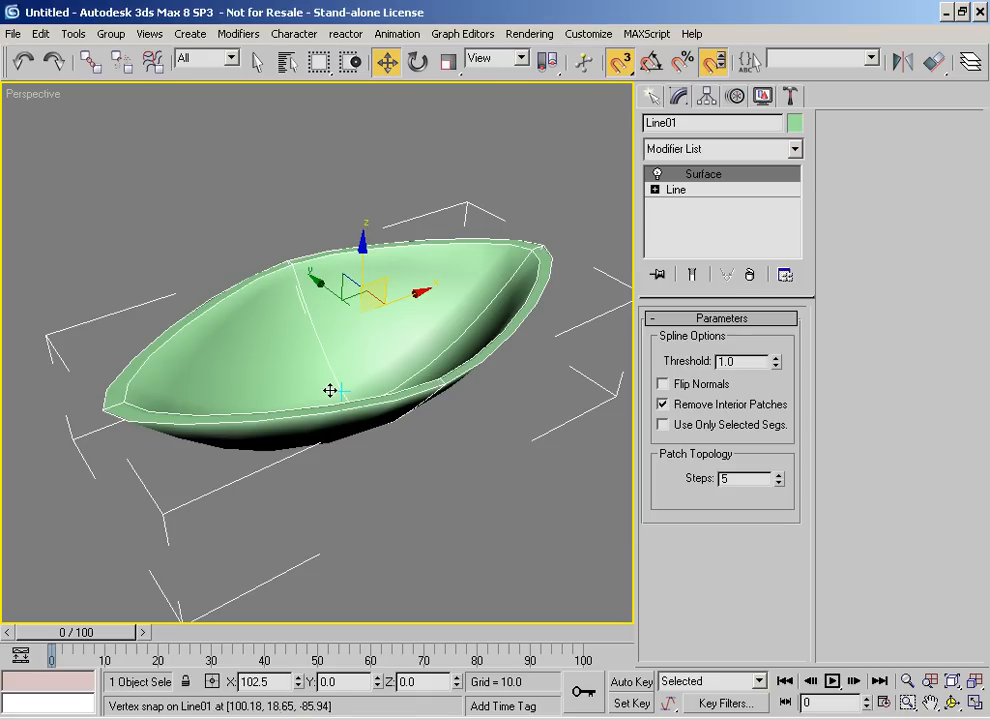
{"action": "middle_click_drag", "start_coordinate": [354, 413], "coordinate": [343, 259], "text": "alt"}
{"action": "left_click", "coordinate": [740, 149]}
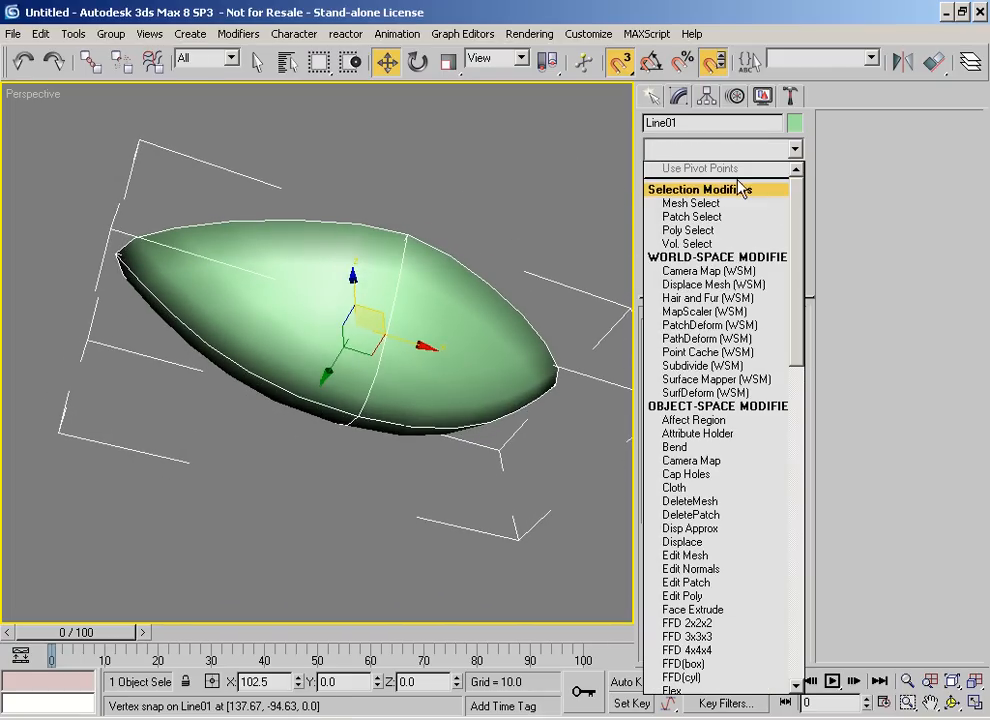
{"action": "left_click", "coordinate": [524, 309]}
With snapping off in the Top view, copy the hull about 267 units along negative Y and name the copy "boat collapsed"
{"action": "middle_click_drag", "start_coordinate": [387, 468], "coordinate": [333, 422]}
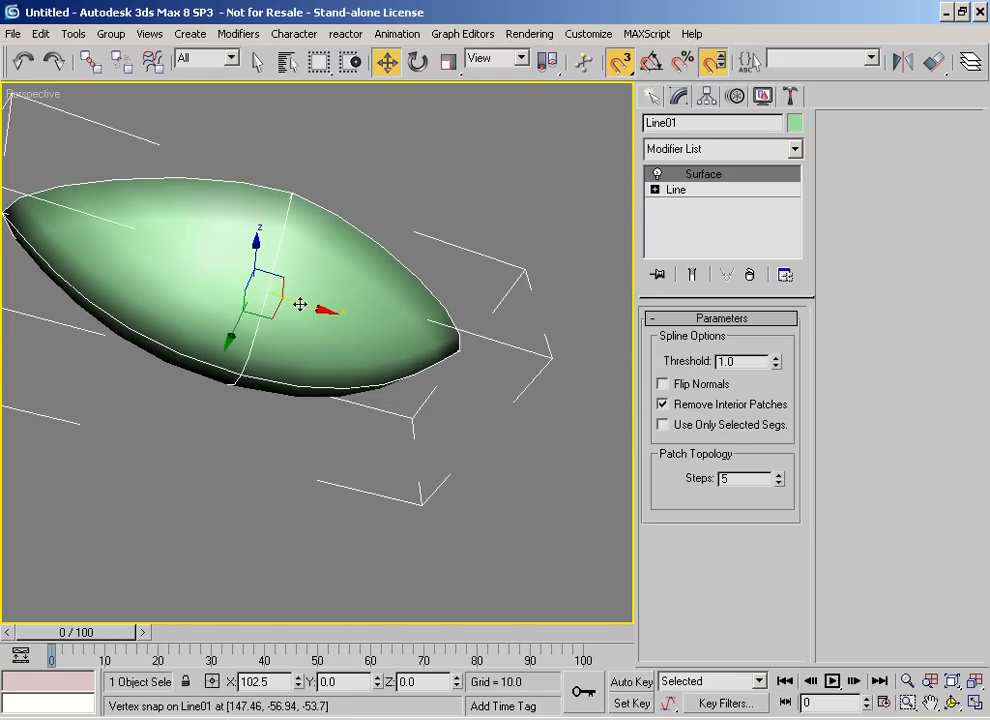
{"action": "key", "text": "t"}
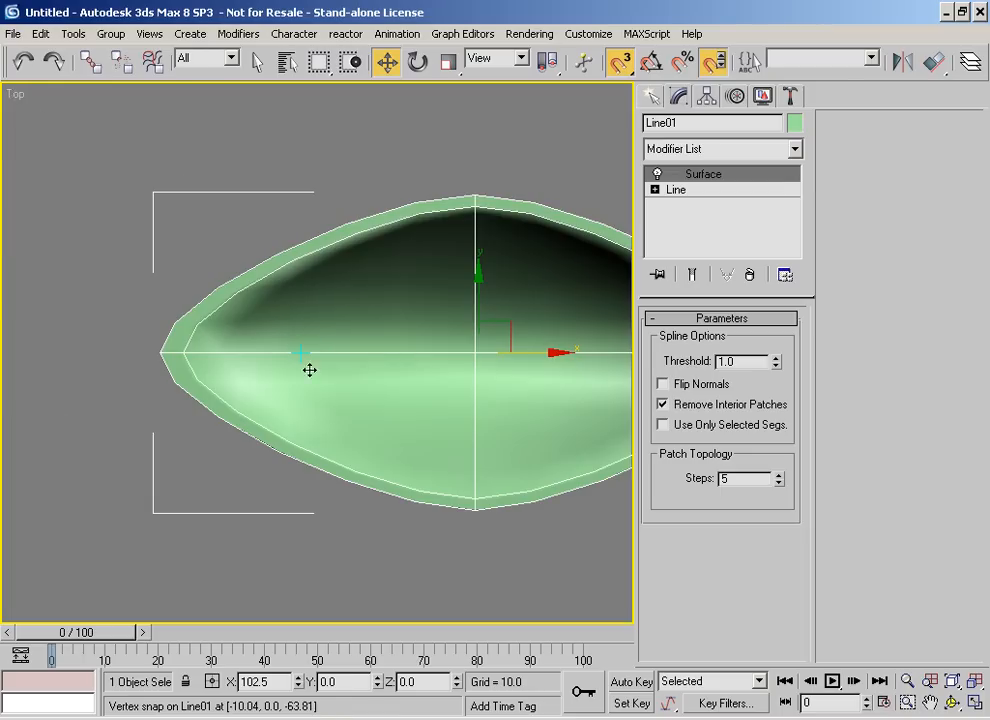
{"action": "scroll", "coordinate": [309, 370], "scroll_direction": "down", "scroll_amount": 5}
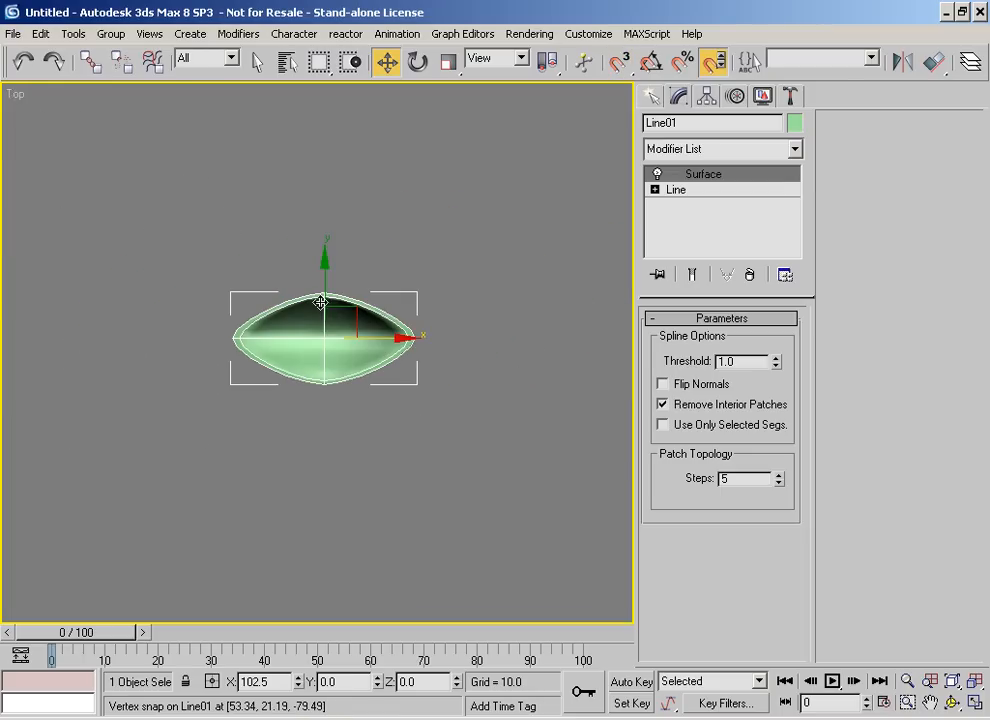
{"action": "mouse_move", "coordinate": [320, 302]}
{"action": "left_mouse_down", "text": "shift"}
{"action": "mouse_move", "coordinate": [322, 442]}
{"action": "mouse_move", "coordinate": [321, 424]}
{"action": "left_mouse_up", "text": "shift"}
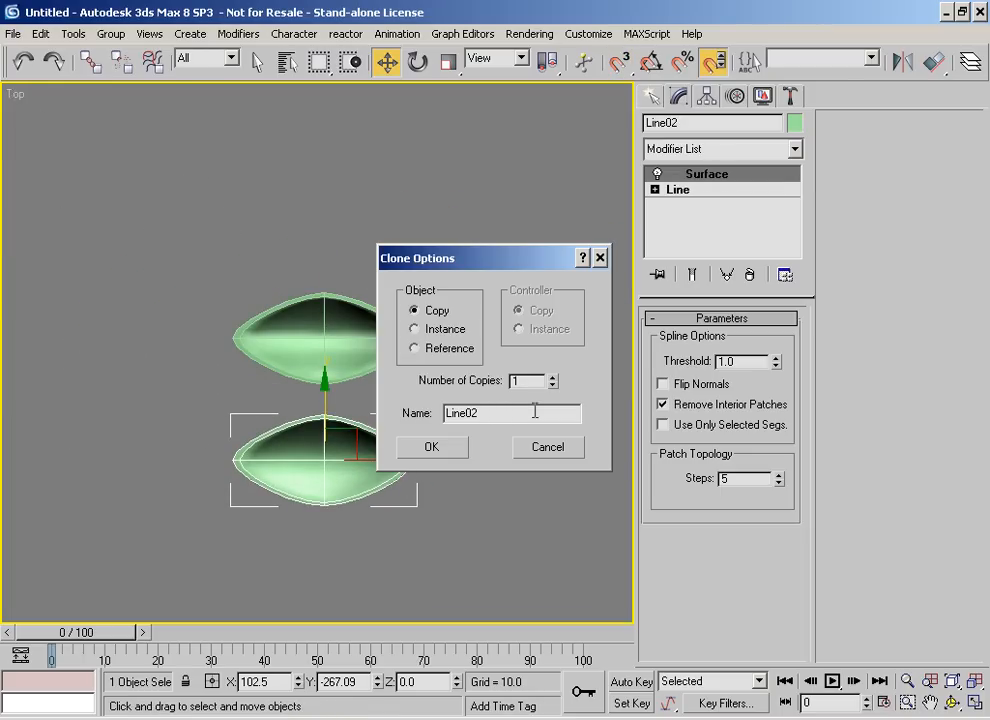
{"action": "type", "text": "boat collapsed"}
{"action": "key", "text": "Return"}
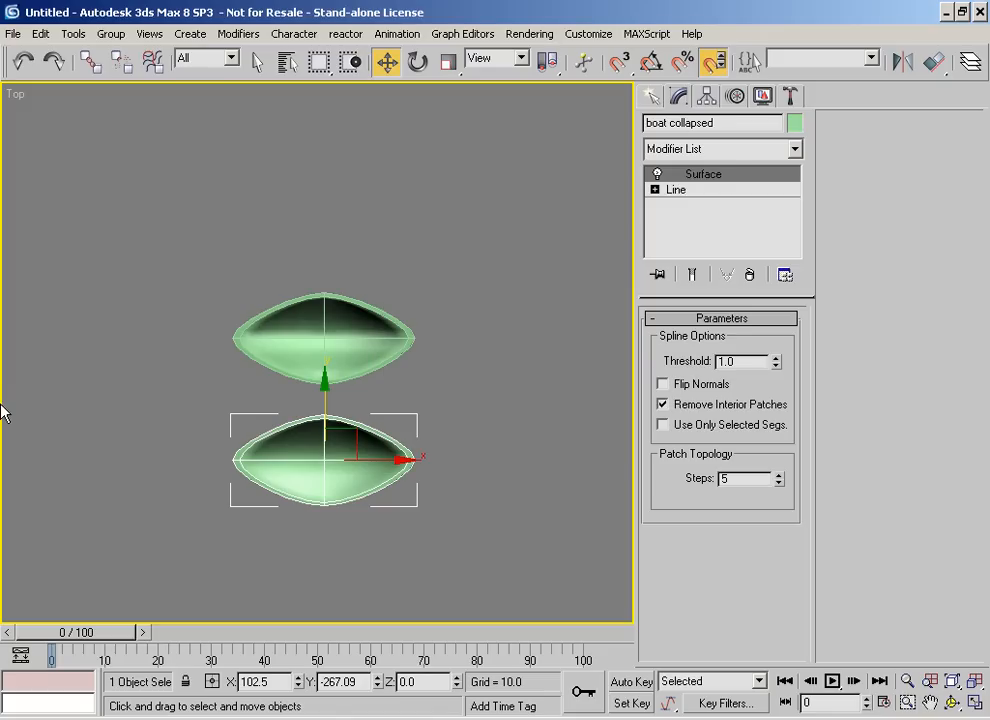
Select the original hull and rename it "boat"
{"action": "left_click", "coordinate": [336, 349]}
{"action": "double_click", "coordinate": [700, 126]}
{"action": "type", "text": "boat"}
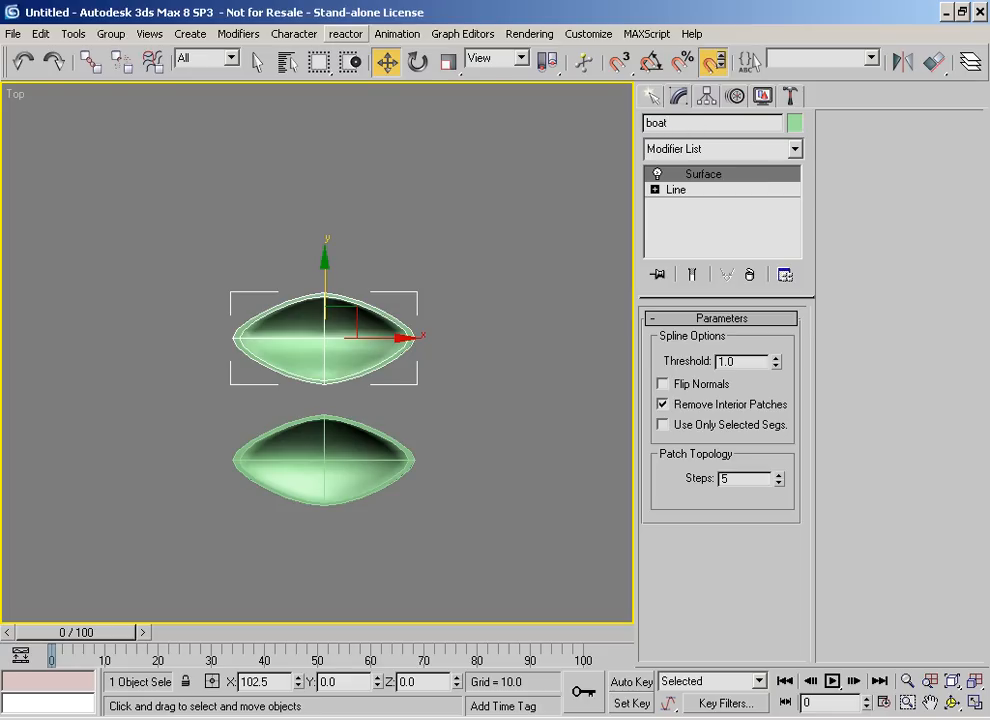
Select the "boat collapsed" copy and convert it to an Editable Poly
{"action": "left_click", "coordinate": [323, 460]}
{"action": "middle_click_drag", "start_coordinate": [330, 470], "coordinate": [430, 427], "text": "alt"}
{"action": "right_click", "coordinate": [430, 427]}
{"action": "mouse_move", "coordinate": [370, 591]}
{"action": "left_click", "coordinate": [497, 607]}
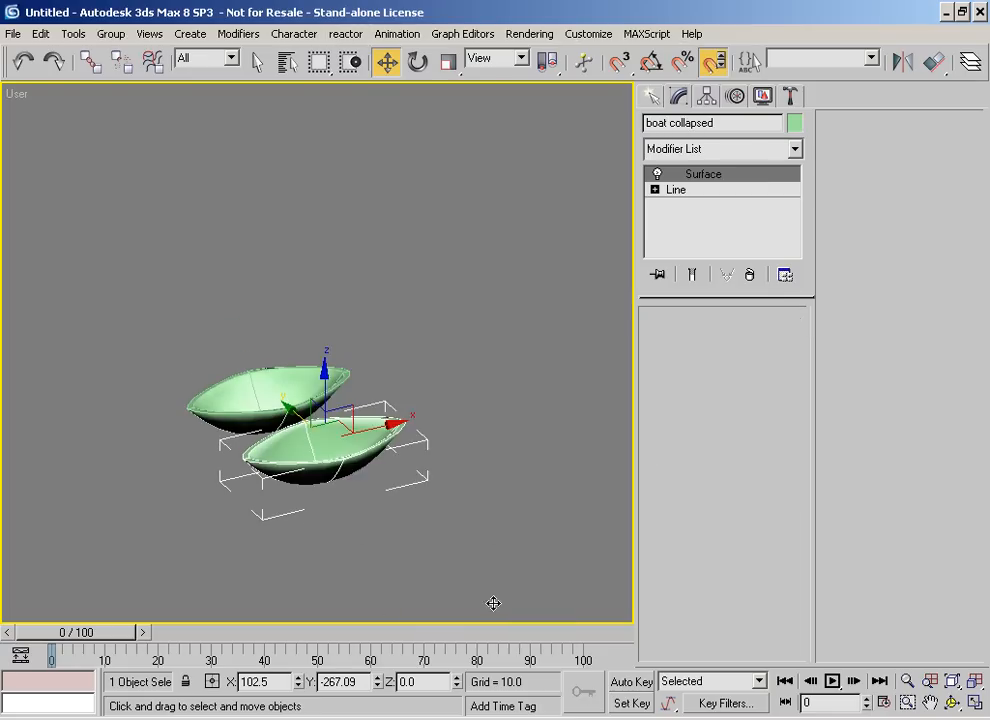
Compare the collapsed polygon copy with the original boat, checking the original's Line cage beneath its Surface modifier
{"action": "scroll", "coordinate": [347, 457], "scroll_direction": "up", "scroll_amount": 5}
{"action": "middle_click_drag", "start_coordinate": [347, 478], "coordinate": [412, 292], "text": "alt"}
{"action": "scroll", "coordinate": [372, 350], "scroll_direction": "up", "scroll_amount": 2}
{"action": "middle_click_drag", "start_coordinate": [368, 362], "coordinate": [414, 409]}
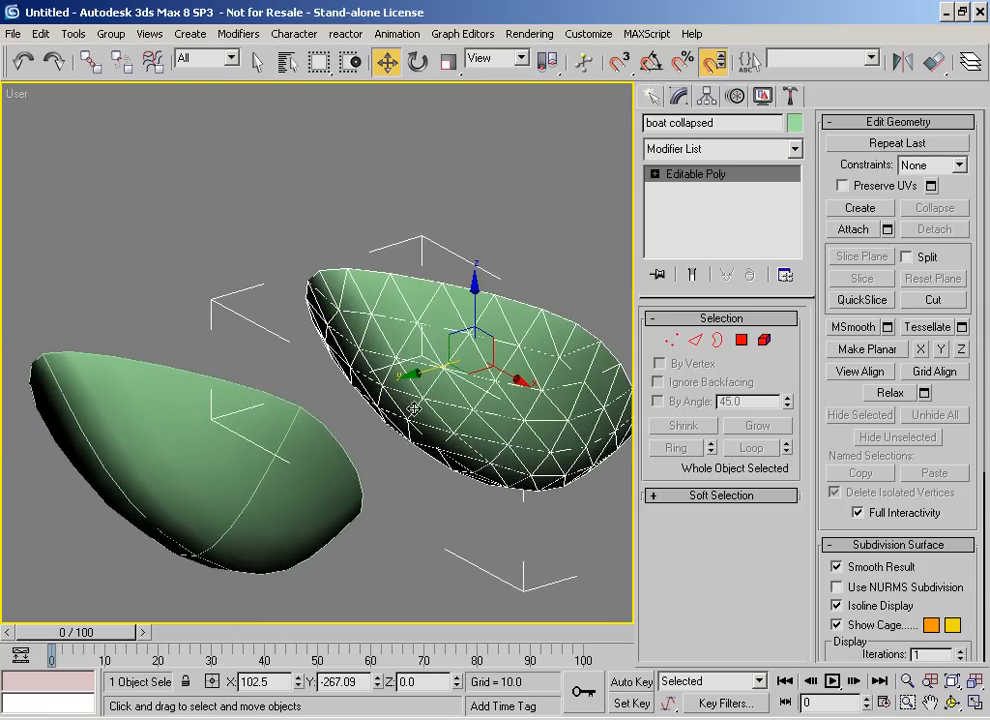
{"action": "left_click", "coordinate": [191, 440]}
{"action": "left_click", "coordinate": [501, 408]}
{"action": "middle_click_drag", "start_coordinate": [300, 311], "coordinate": [346, 296]}
{"action": "left_click", "coordinate": [277, 429]}
{"action": "middle_click_drag", "start_coordinate": [277, 429], "coordinate": [474, 352], "text": "alt"}
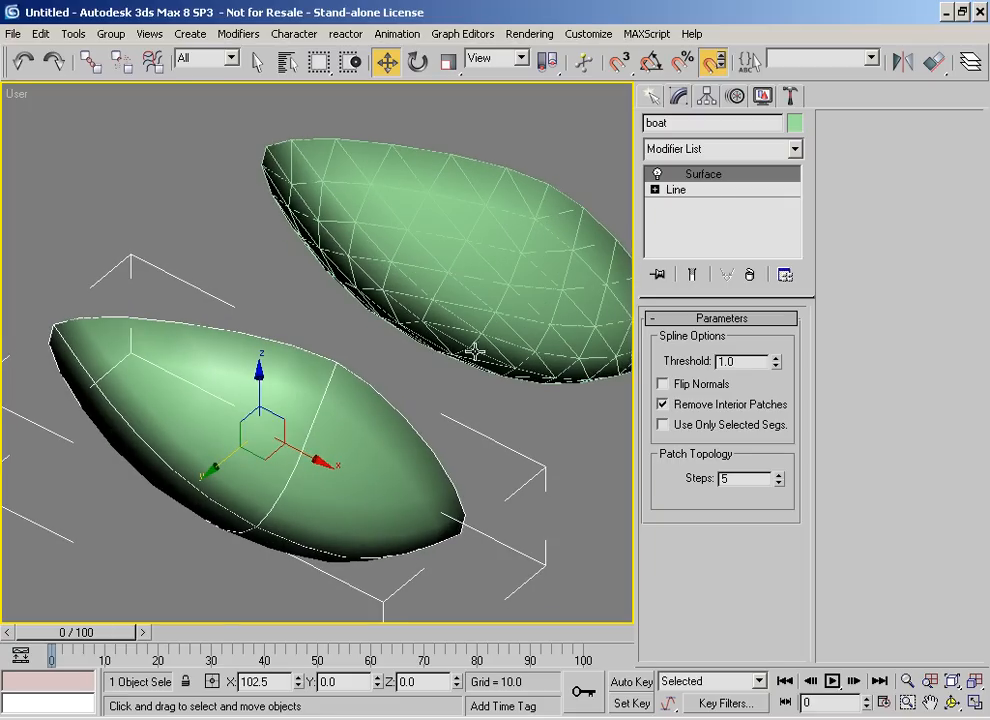
{"action": "left_click", "coordinate": [700, 192]}
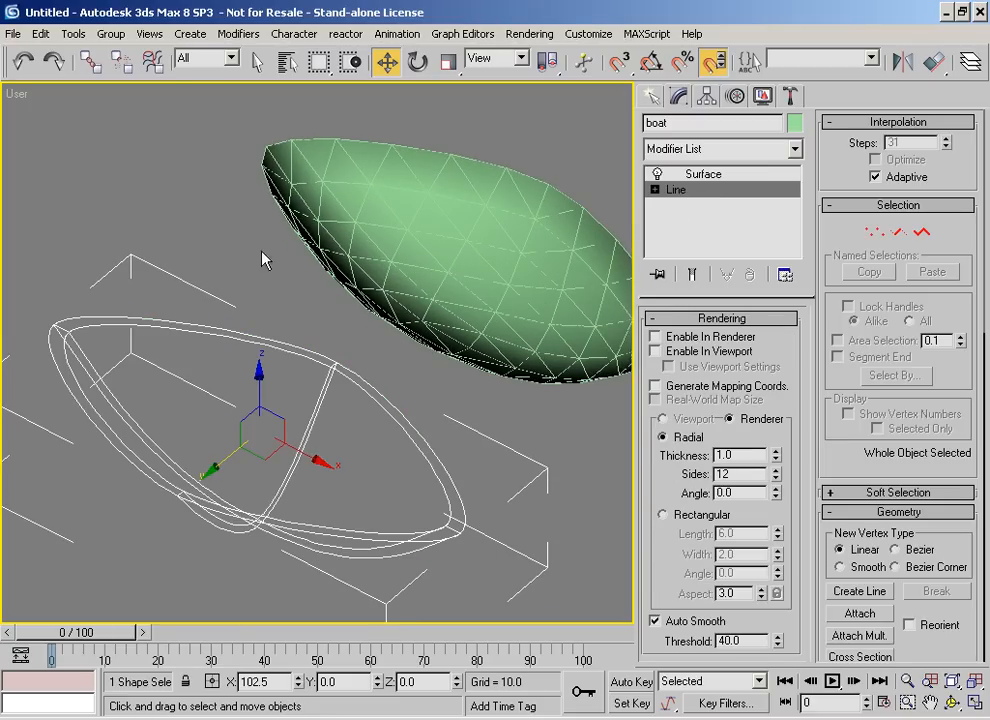
{"action": "left_click", "coordinate": [703, 174]}
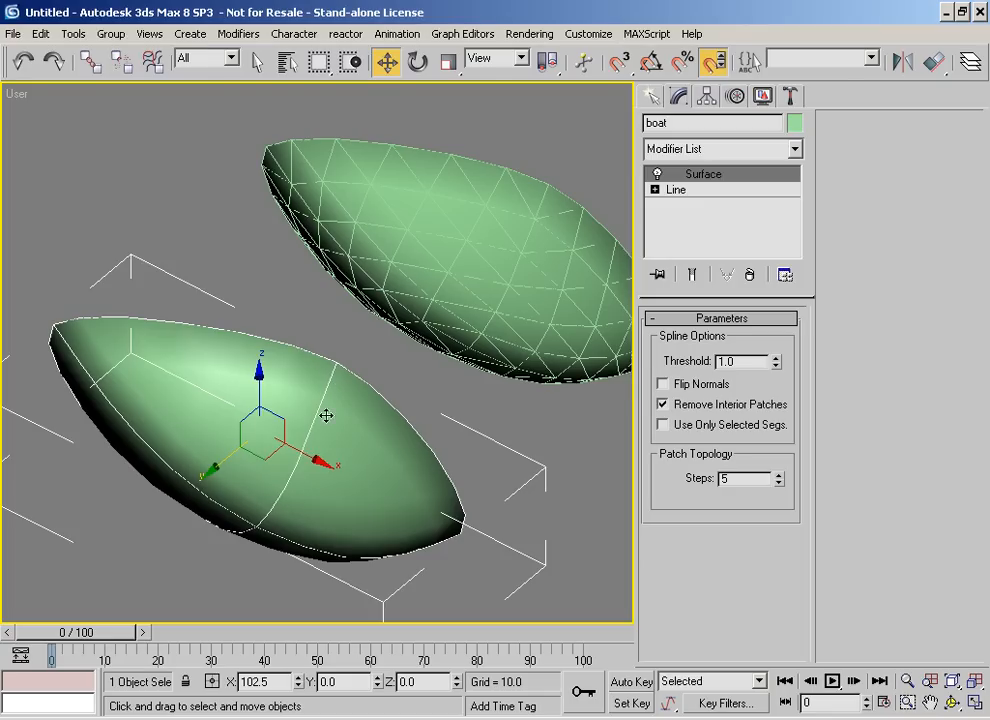
Examine the original boat's outer shell, interior and rim from close up
{"action": "middle_click_drag", "start_coordinate": [325, 385], "coordinate": [332, 400], "text": "alt"}
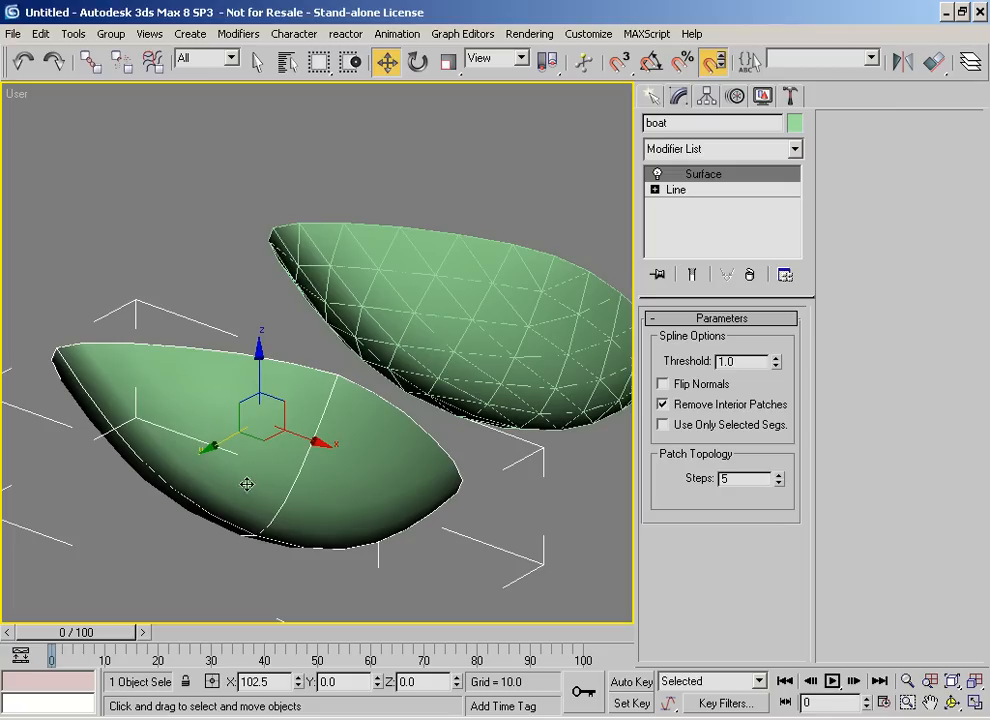
{"action": "middle_click_drag", "start_coordinate": [141, 362], "coordinate": [301, 387], "text": "alt"}
{"action": "scroll", "coordinate": [270, 453], "scroll_direction": "up", "scroll_amount": 2}
{"action": "middle_click_drag", "start_coordinate": [239, 484], "coordinate": [350, 437]}
{"action": "left_click", "coordinate": [311, 488]}
{"action": "middle_click_drag", "start_coordinate": [419, 536], "coordinate": [326, 341], "text": "alt"}
{"action": "middle_click_drag", "start_coordinate": [413, 361], "coordinate": [77, 393]}
{"action": "left_click", "coordinate": [299, 369]}
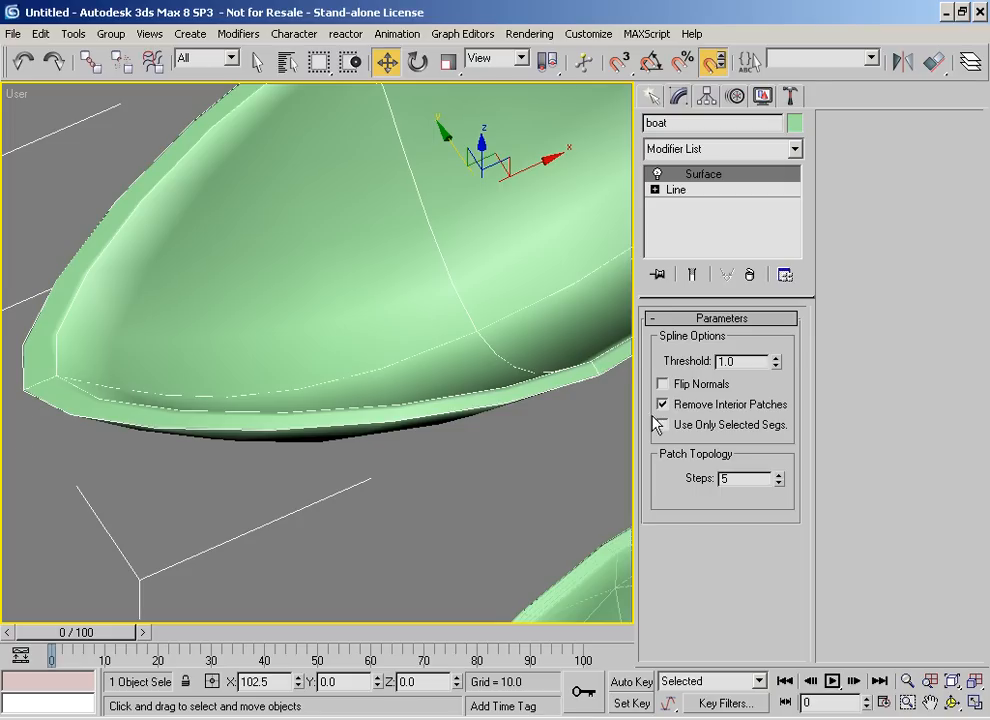
Select "boat collapsed" and apply a MeshSmooth modifier to it
{"action": "middle_click_drag", "start_coordinate": [585, 549], "coordinate": [331, 362], "text": "alt"}
{"action": "left_click", "coordinate": [380, 395]}
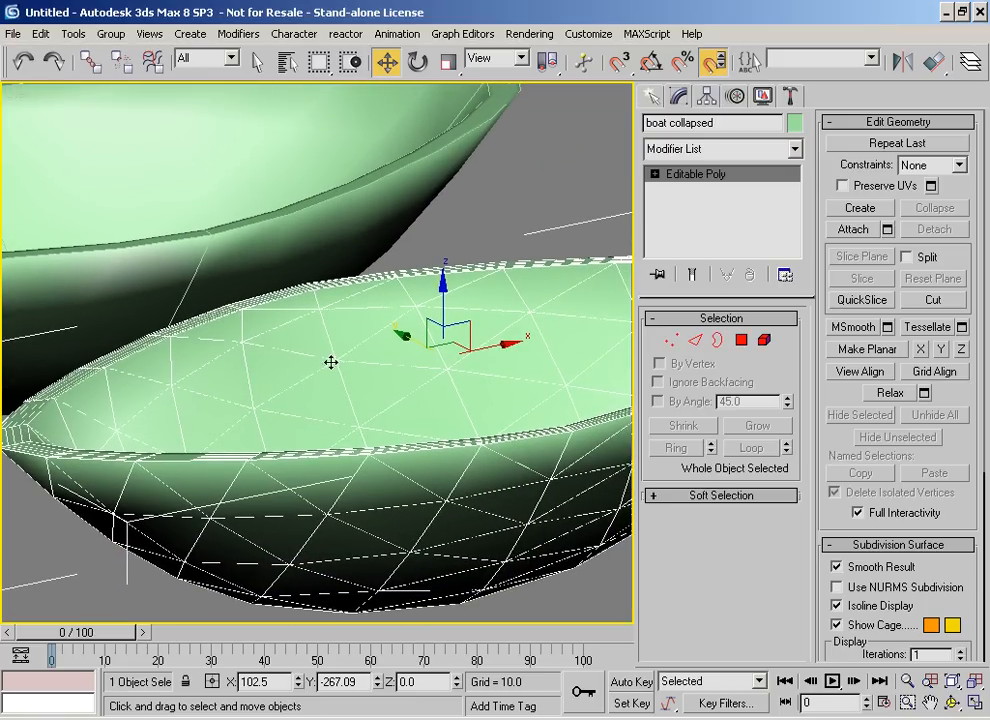
{"action": "left_click", "coordinate": [745, 153]}
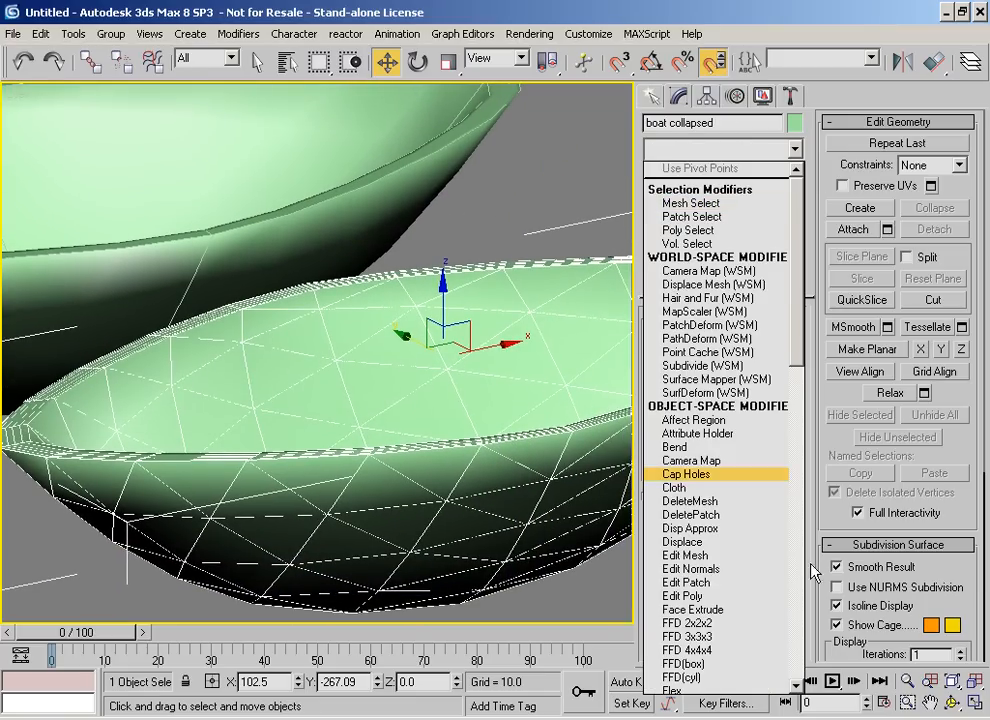
{"action": "left_click", "coordinate": [800, 660]}
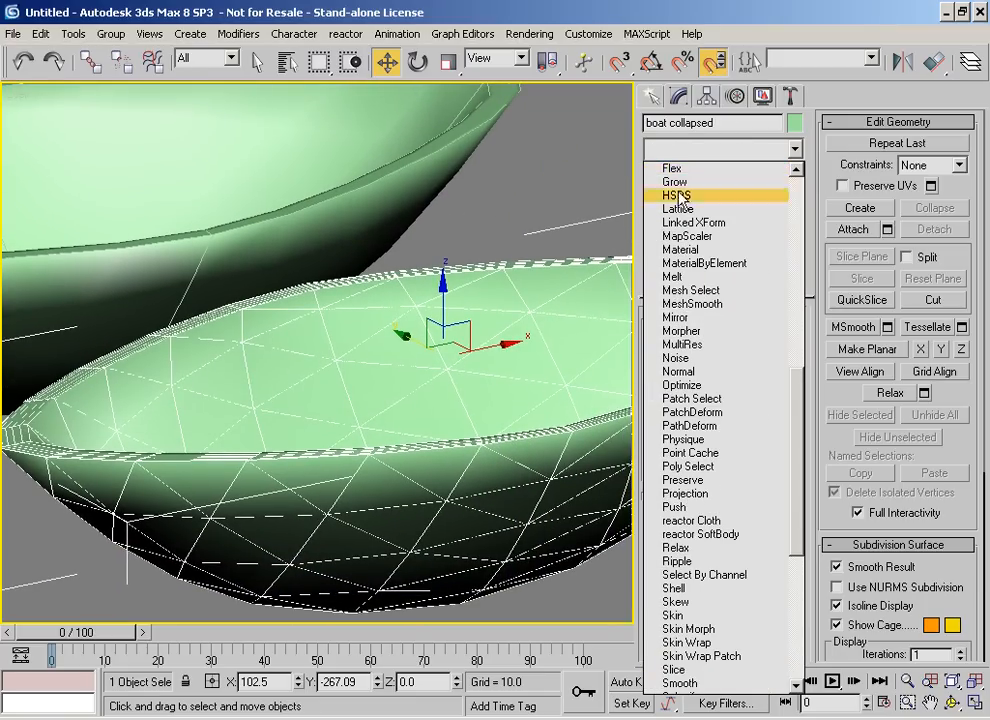
{"action": "left_click", "coordinate": [708, 306]}
Inspect the smoothed hull's tip and rim without edge display, and make a quick test render of the user view
{"action": "scroll", "coordinate": [475, 415], "scroll_direction": "up", "scroll_amount": 3}
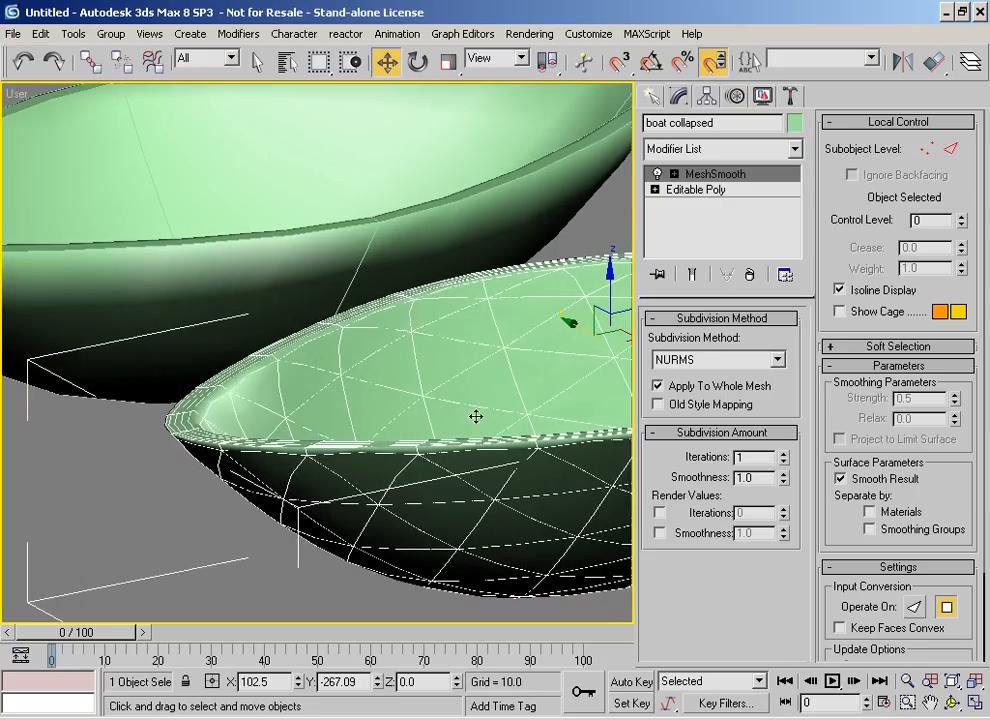
{"action": "scroll", "coordinate": [201, 437], "scroll_direction": "up", "scroll_amount": 3}
{"action": "scroll", "coordinate": [225, 432], "scroll_direction": "up", "scroll_amount": 2}
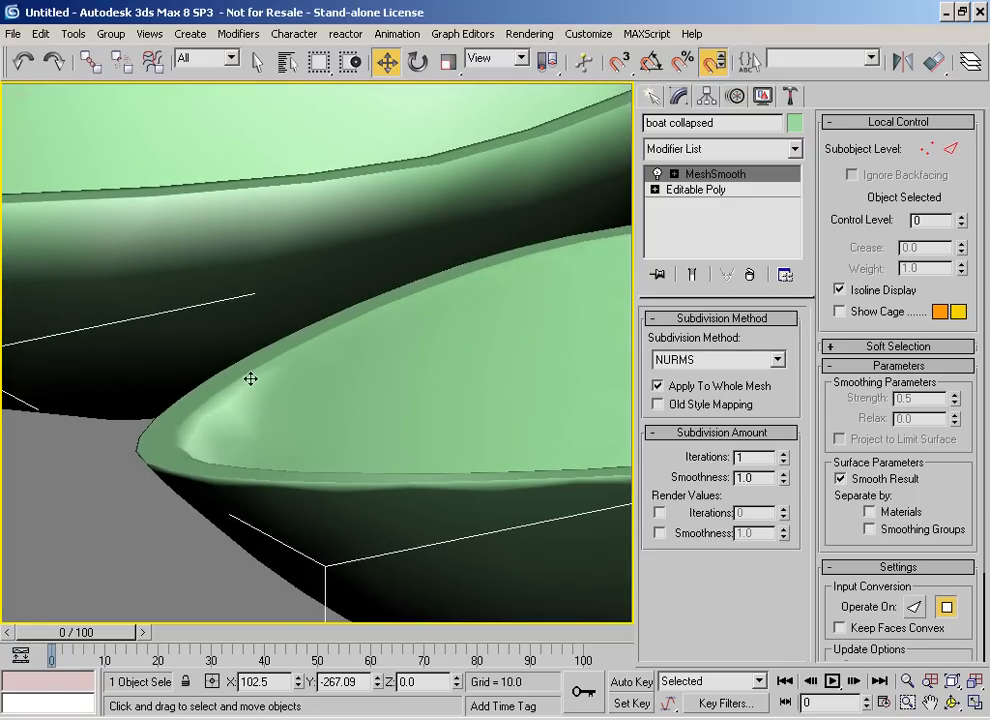
{"action": "middle_click_drag", "start_coordinate": [228, 441], "coordinate": [361, 390]}
{"action": "scroll", "coordinate": [325, 361], "scroll_direction": "up", "scroll_amount": 3}
{"action": "scroll", "coordinate": [360, 390], "scroll_direction": "down", "scroll_amount": 2}
{"action": "middle_click_drag", "start_coordinate": [425, 367], "coordinate": [311, 418]}
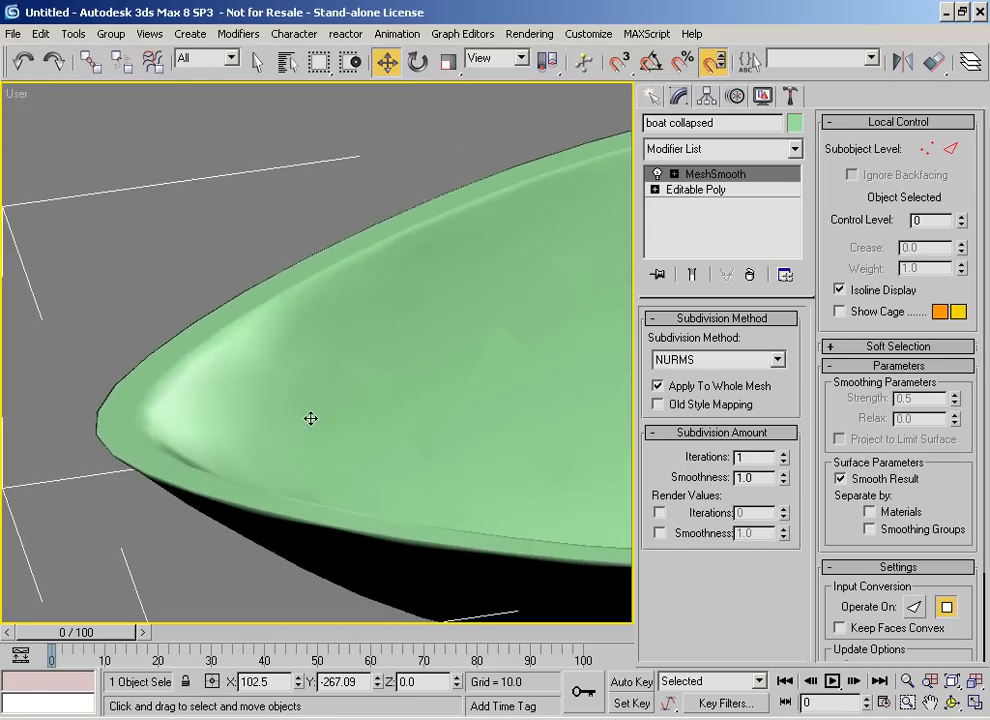
{"action": "scroll", "coordinate": [309, 414], "scroll_direction": "down", "scroll_amount": 2}
{"action": "key", "text": "shift+q"}
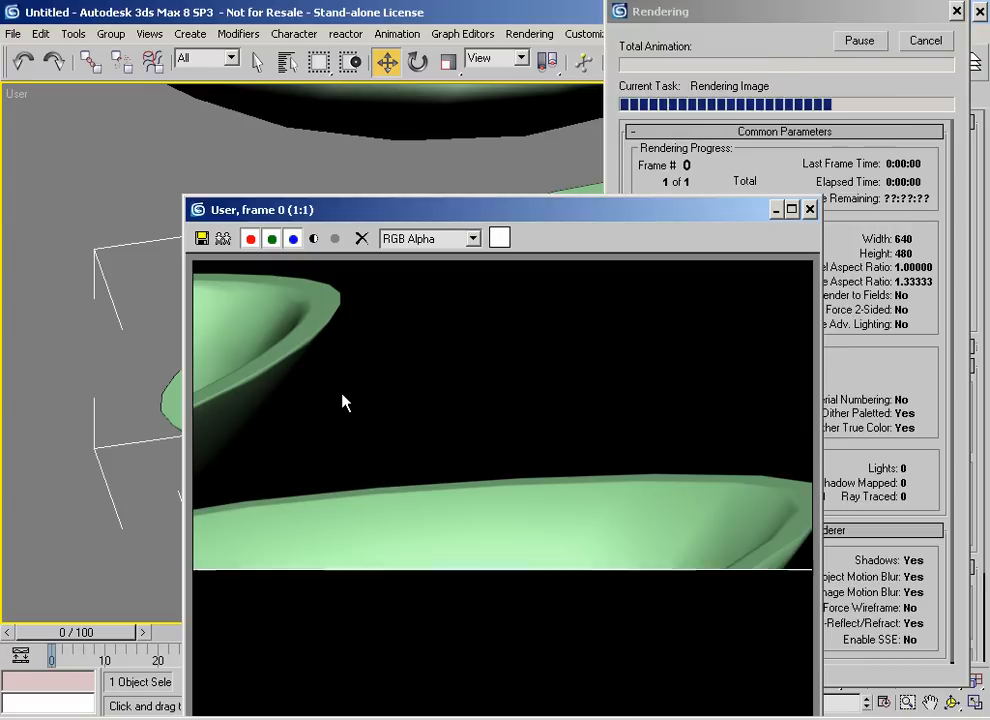
{"action": "left_click", "coordinate": [810, 209]}
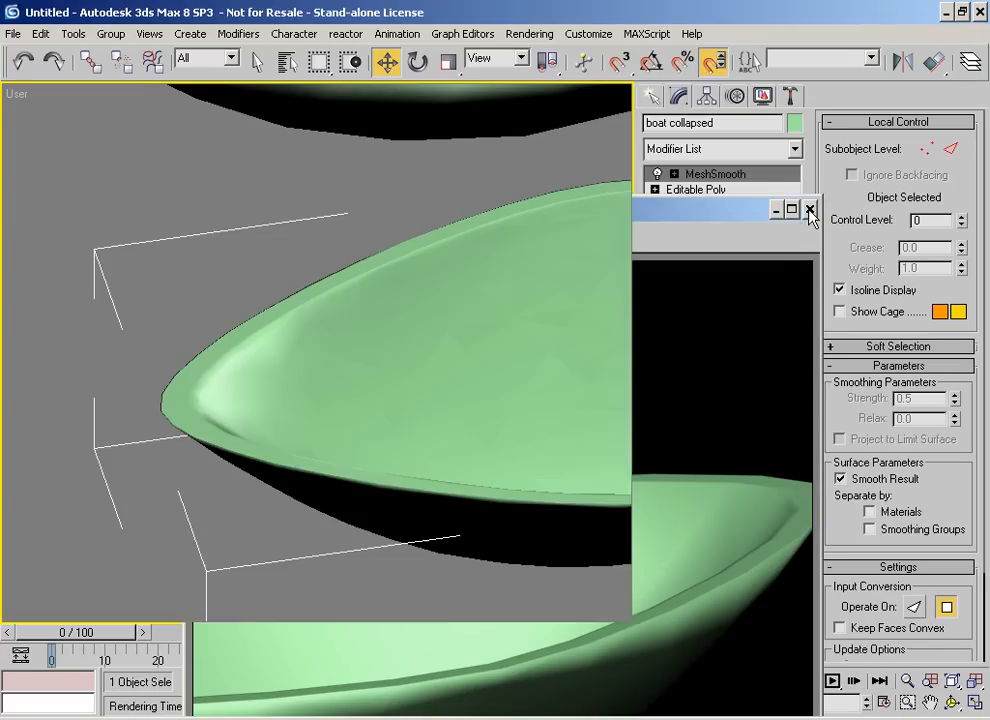
Switch to the perspective view, render a close-up of the smoothed hull's tip, and close the render window
{"action": "key", "text": "p"}
{"action": "middle_click_drag", "start_coordinate": [522, 418], "coordinate": [240, 323], "text": "alt"}
{"action": "left_click_drag", "start_coordinate": [851, 66], "coordinate": [647, 100]}
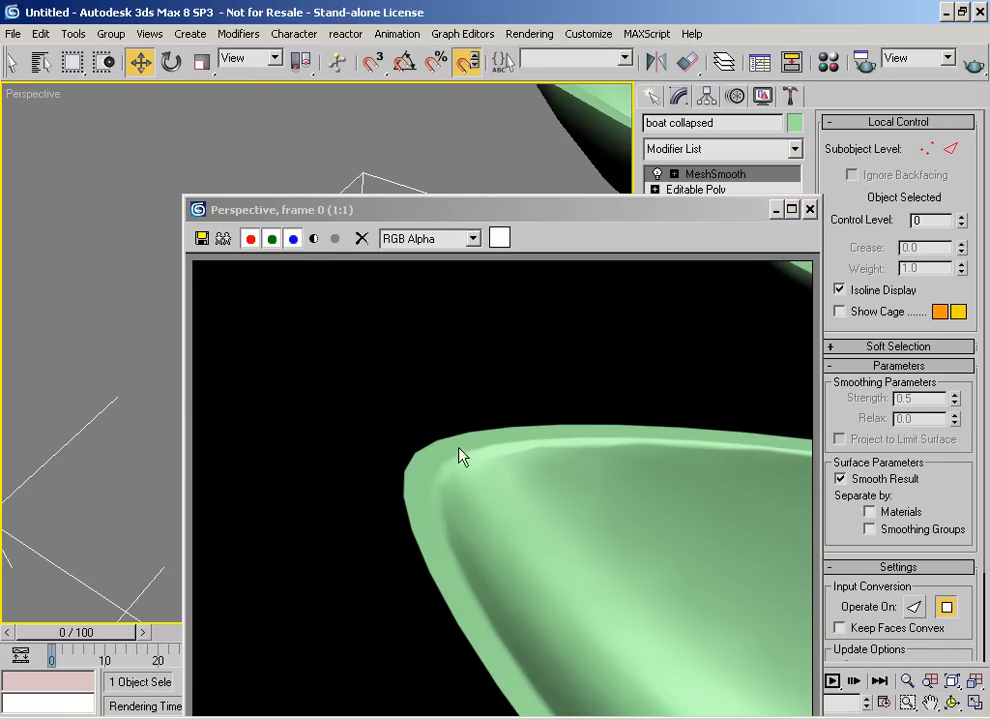
{"action": "left_click", "coordinate": [810, 209]}
Show the smoothed hull in wireframe and examine the mesh edges around its tip
{"action": "scroll", "coordinate": [323, 360], "scroll_direction": "up", "scroll_amount": 1}
{"action": "key", "text": "F3"}
{"action": "middle_click_drag", "start_coordinate": [326, 384], "coordinate": [194, 362], "text": "alt"}
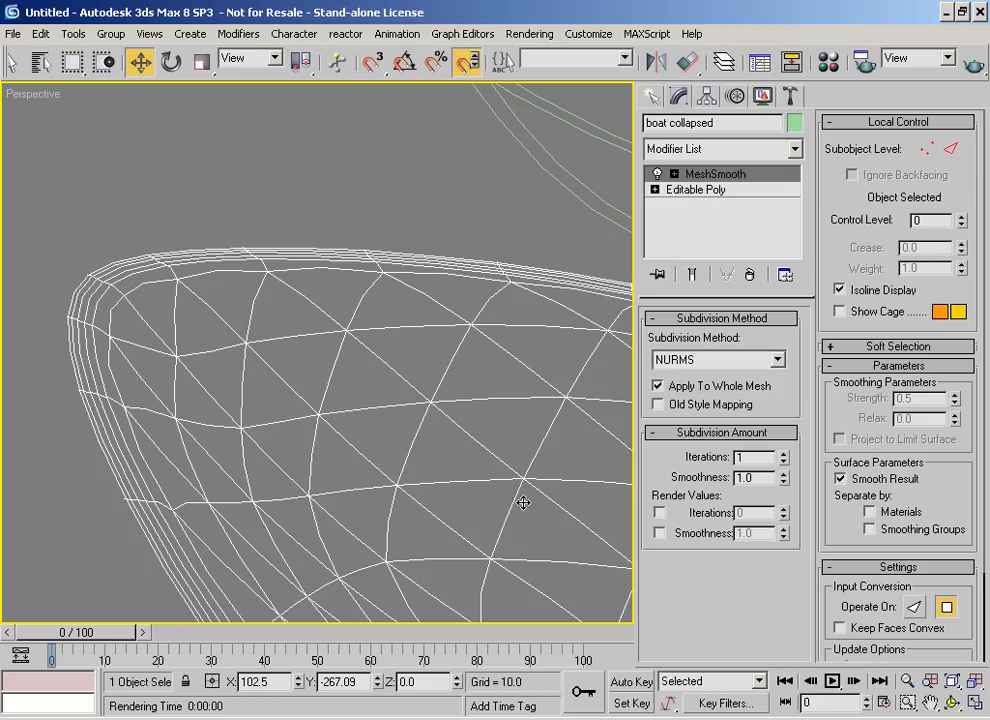
Select the original "boat" hull that still carries the Surface modifier
{"action": "scroll", "coordinate": [442, 433], "scroll_direction": "down", "scroll_amount": 4}
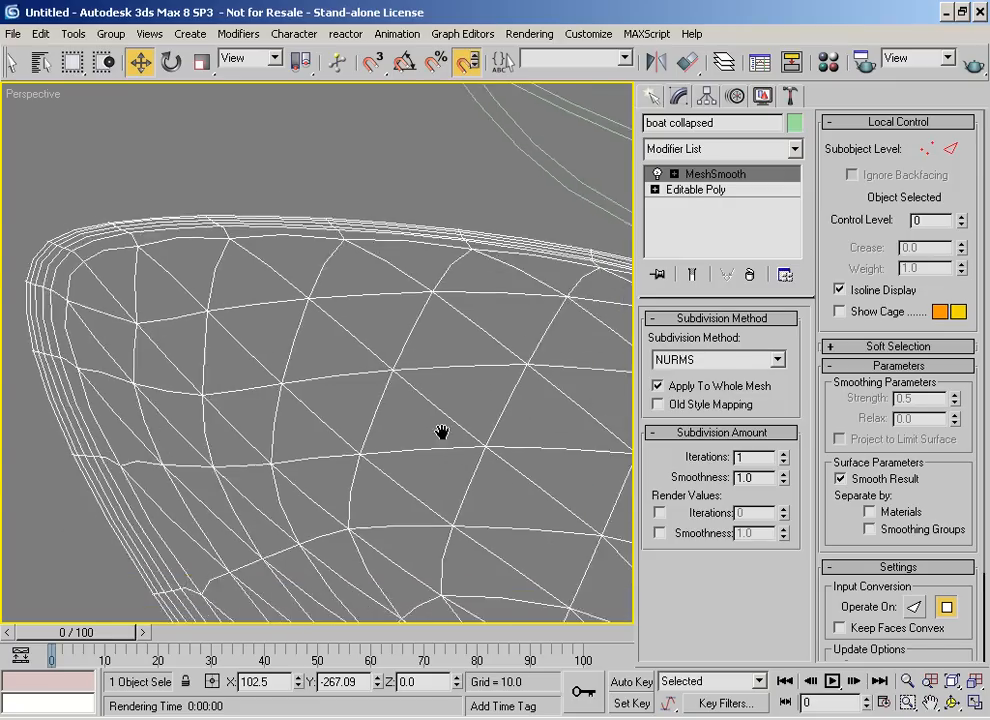
{"action": "middle_click_drag", "start_coordinate": [430, 291], "coordinate": [502, 279], "text": "alt"}
{"action": "middle_click_drag", "start_coordinate": [380, 331], "coordinate": [172, 307]}
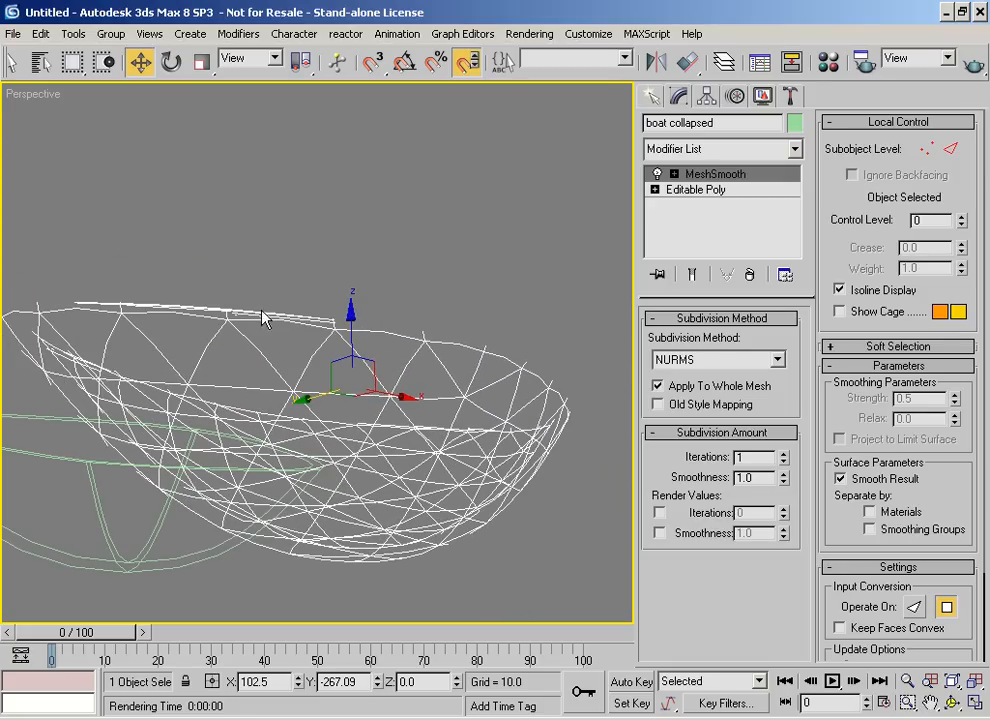
{"action": "middle_click_drag", "start_coordinate": [487, 333], "coordinate": [420, 413], "text": "alt"}
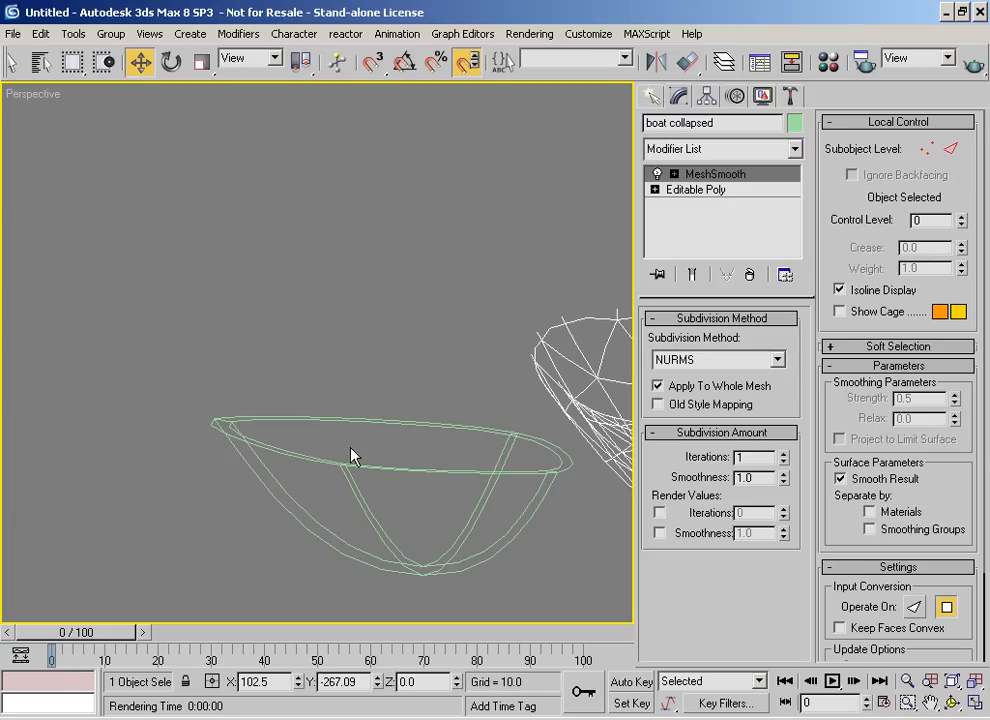
{"action": "left_click_drag", "start_coordinate": [403, 425], "coordinate": [400, 428]}
{"action": "middle_click_drag", "start_coordinate": [272, 451], "coordinate": [308, 452], "text": "alt"}
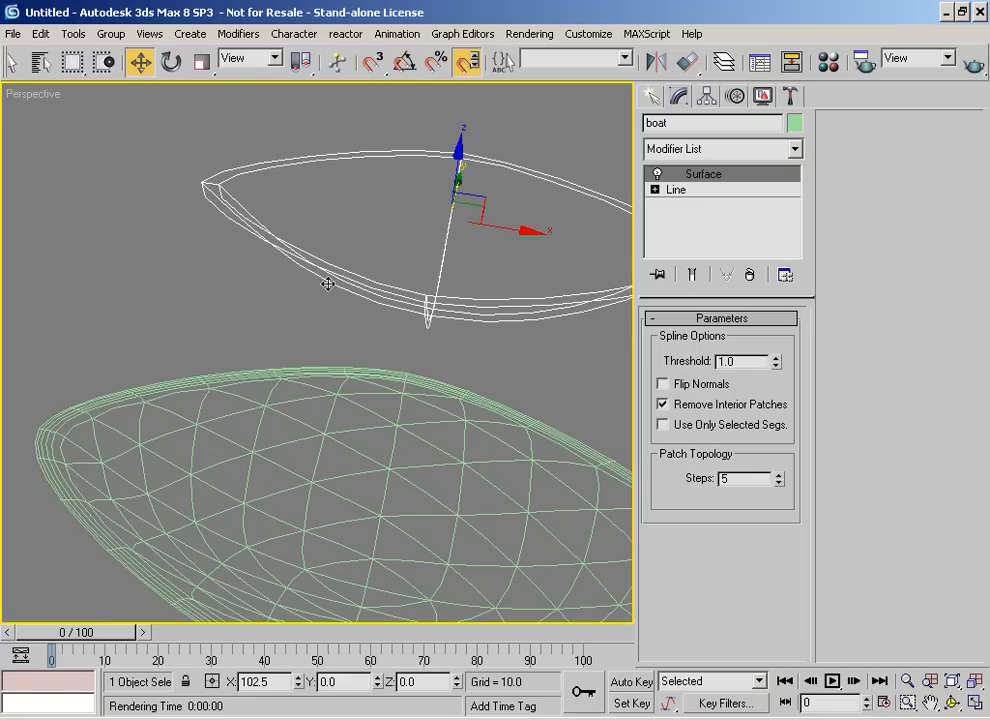
{"action": "middle_click_drag", "start_coordinate": [327, 283], "coordinate": [290, 291], "text": "alt"}
{"action": "left_click", "coordinate": [288, 274]}
{"action": "key", "text": "ctrl+z"}
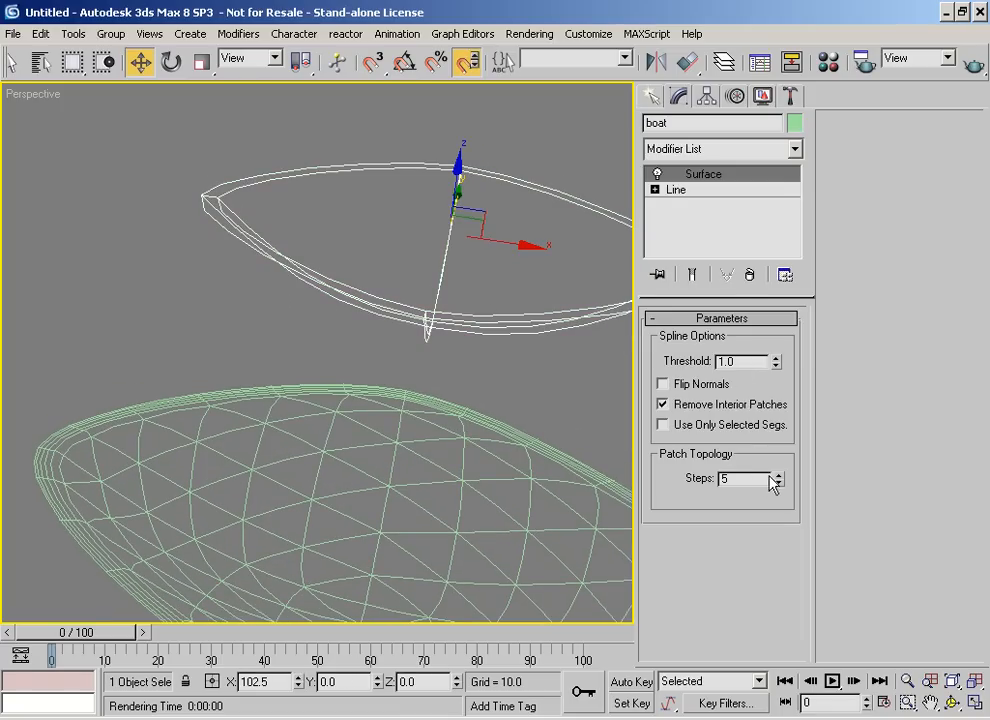
Set the Surface modifier's patch topology steps to 20, render the perspective view, and close the render window
{"action": "left_click_drag", "start_coordinate": [780, 475], "coordinate": [779, 477]}
{"action": "middle_click_drag", "start_coordinate": [323, 374], "coordinate": [176, 317], "text": "alt"}
{"action": "key", "text": "shift+q"}
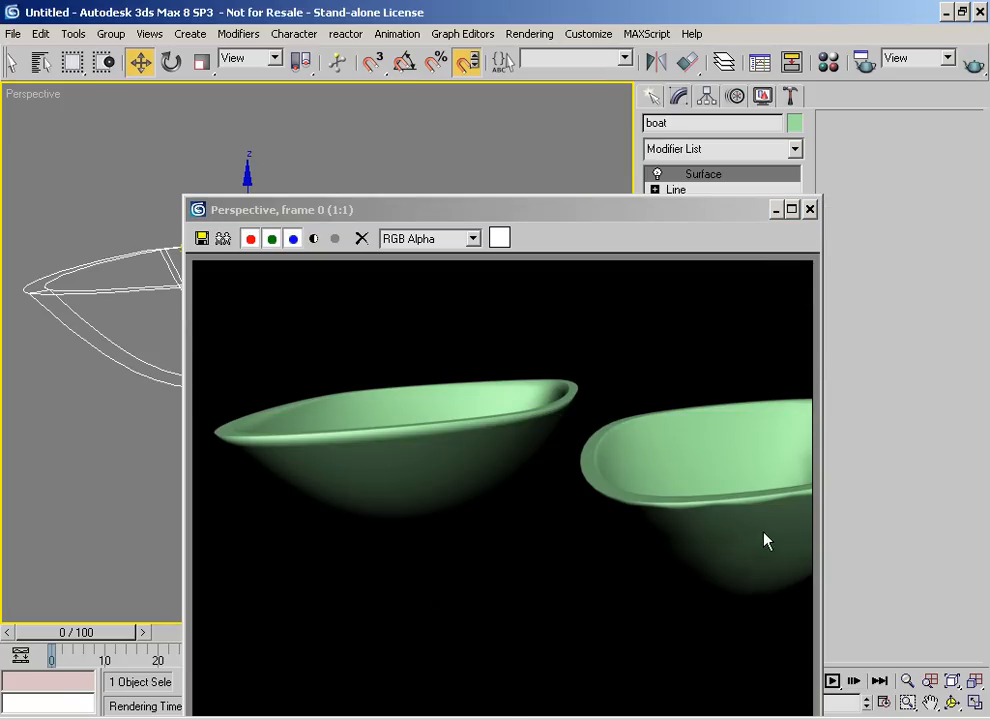
{"action": "left_click", "coordinate": [810, 209]}
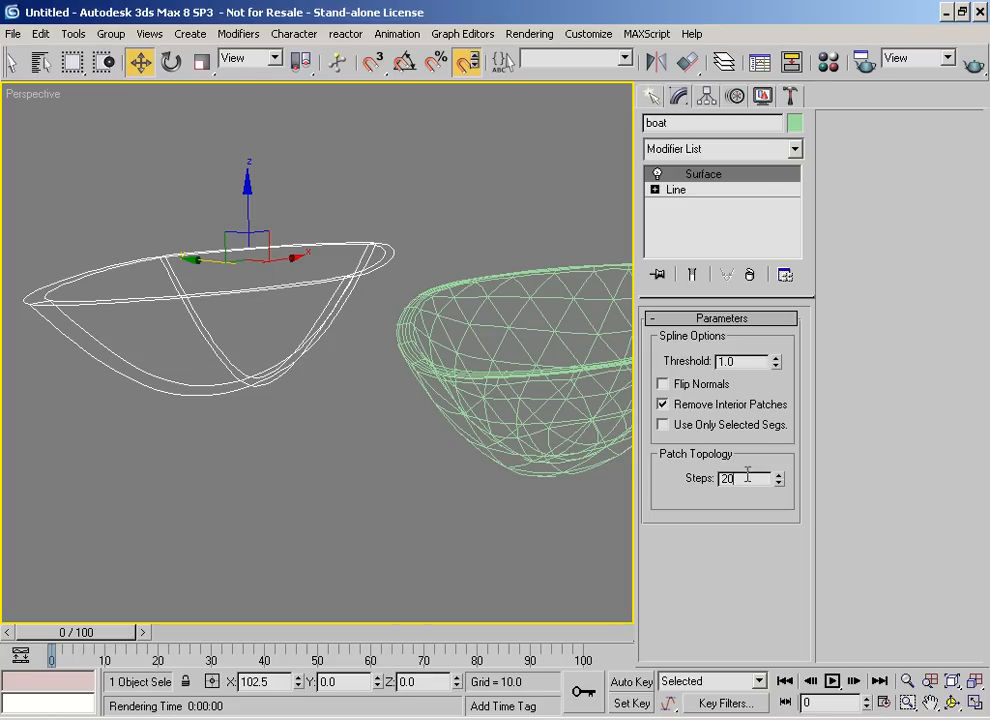
Reduce the original hull's patch topology steps to 5 and finally to 2
{"action": "type", "text": "5"}
{"action": "key", "text": "Return"}
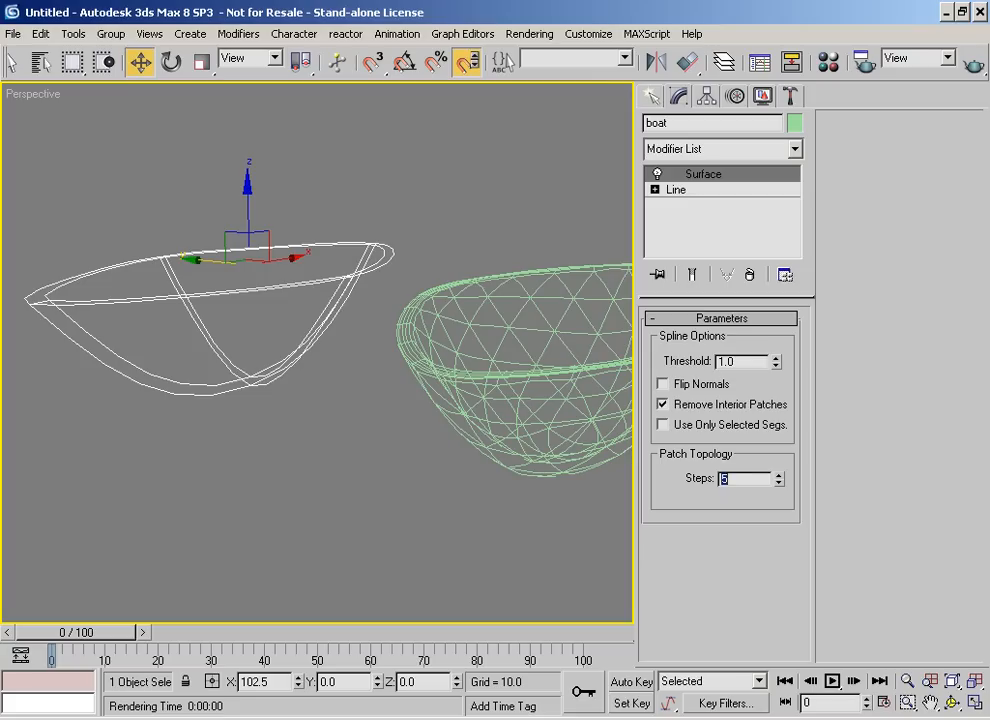
{"action": "type", "text": "2"}
{"action": "key", "text": "Return"}
{"action": "middle_click_drag", "start_coordinate": [300, 395], "coordinate": [316, 452], "text": "alt"}
{"action": "scroll", "coordinate": [316, 450], "scroll_direction": "down", "scroll_amount": 3}
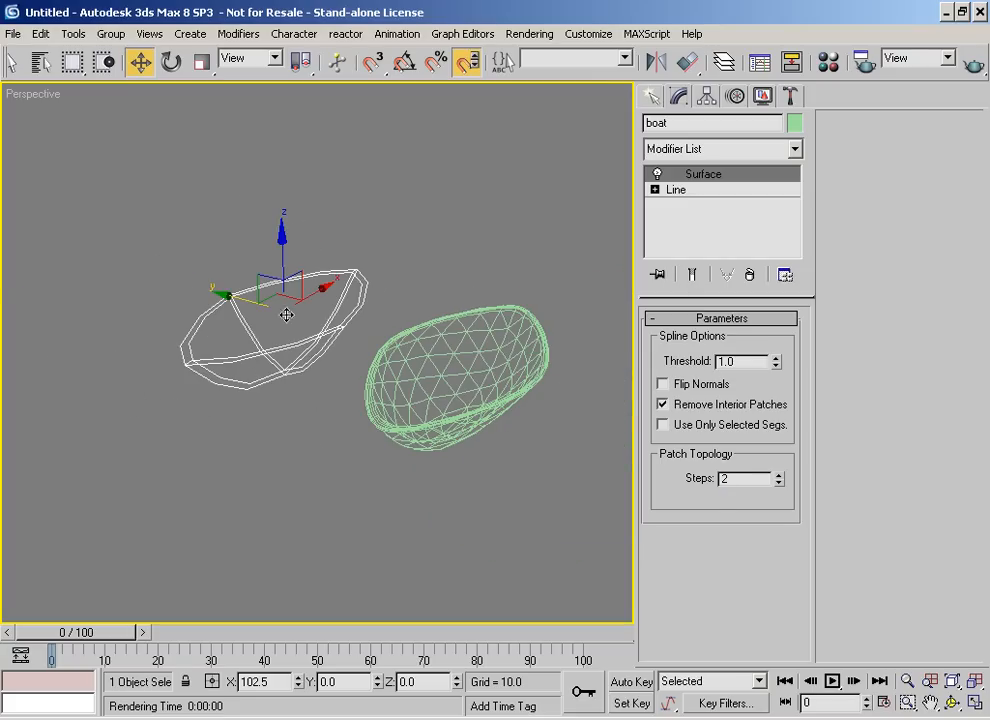
Clone the low-step hull as an independent copy named boat01 beside the other hulls and convert it to Editable Poly
{"action": "mouse_move", "coordinate": [246, 302]}
{"action": "left_mouse_down", "text": "shift"}
{"action": "mouse_move", "coordinate": [665, 477]}
{"action": "mouse_move", "coordinate": [602, 466]}
{"action": "left_mouse_up", "text": "shift"}
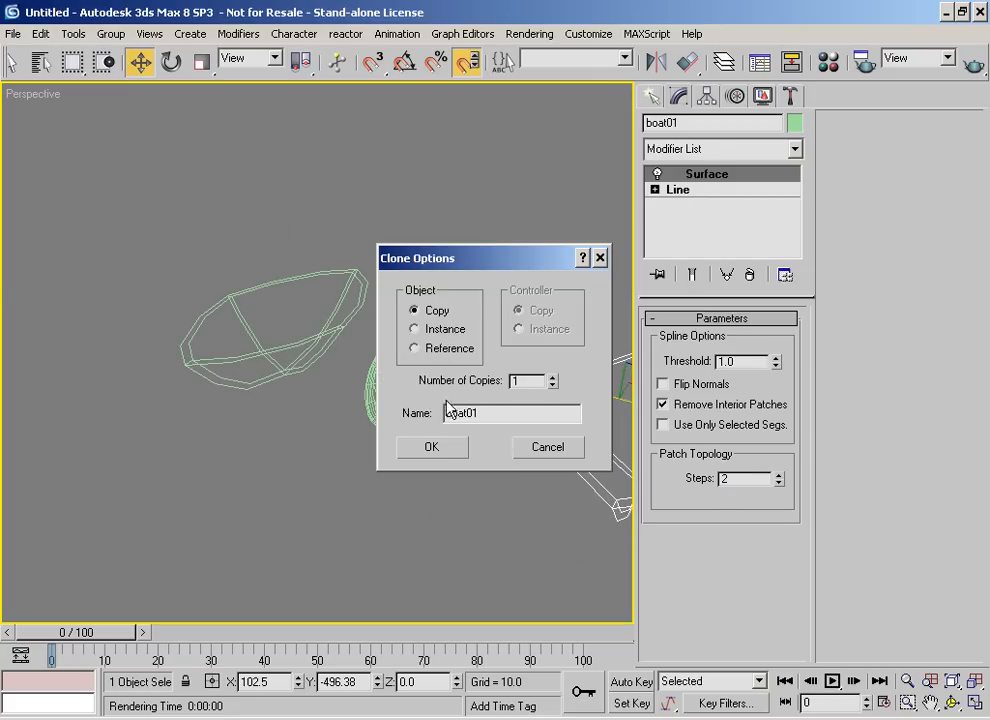
{"action": "left_click", "coordinate": [440, 452]}
{"action": "middle_click_drag", "start_coordinate": [440, 452], "coordinate": [250, 432]}
{"action": "right_click", "coordinate": [365, 397]}
{"action": "mouse_move", "coordinate": [404, 561]}
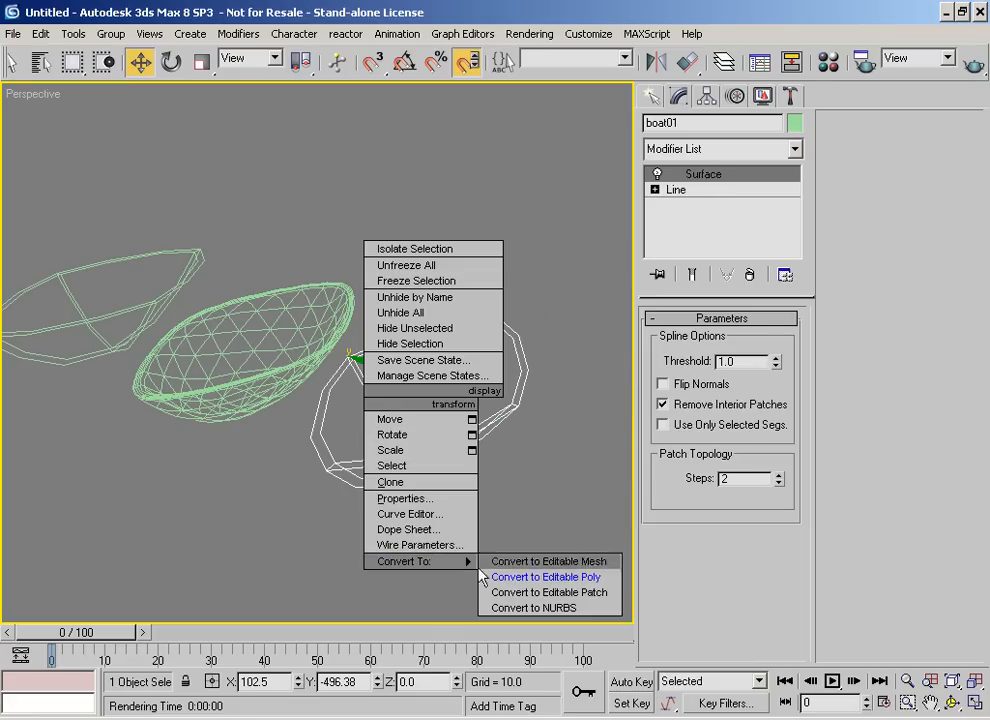
{"action": "left_click", "coordinate": [545, 577]}
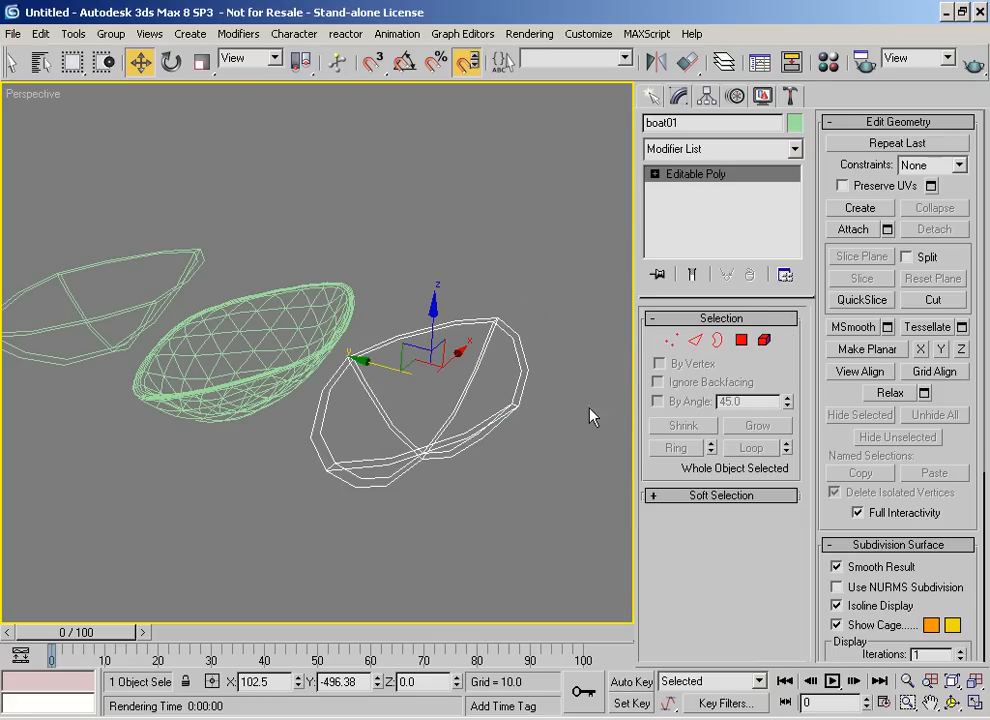
Enter edge sub-object level on boat01 and select two of its edges
{"action": "left_click", "coordinate": [696, 341]}
{"action": "middle_click_drag", "start_coordinate": [400, 362], "coordinate": [349, 267], "text": "alt"}
{"action": "middle_click_drag", "start_coordinate": [385, 358], "coordinate": [460, 428], "text": "alt"}
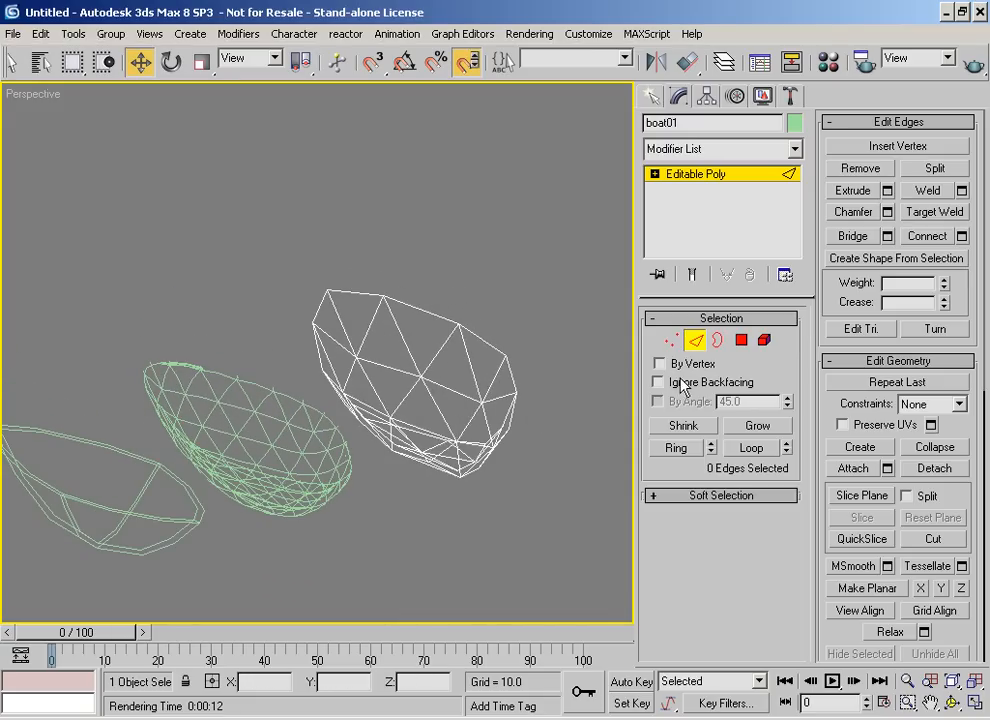
{"action": "left_click", "coordinate": [374, 327]}
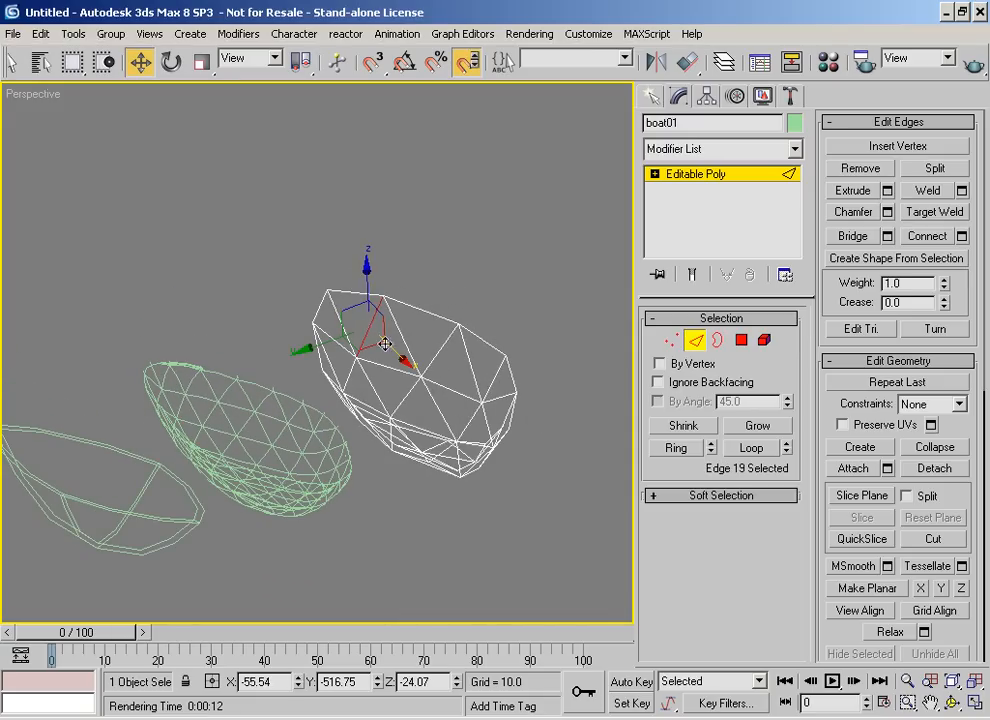
{"action": "middle_click_drag", "start_coordinate": [385, 364], "coordinate": [411, 381], "text": "alt"}
{"action": "left_click", "coordinate": [423, 386], "text": "ctrl"}
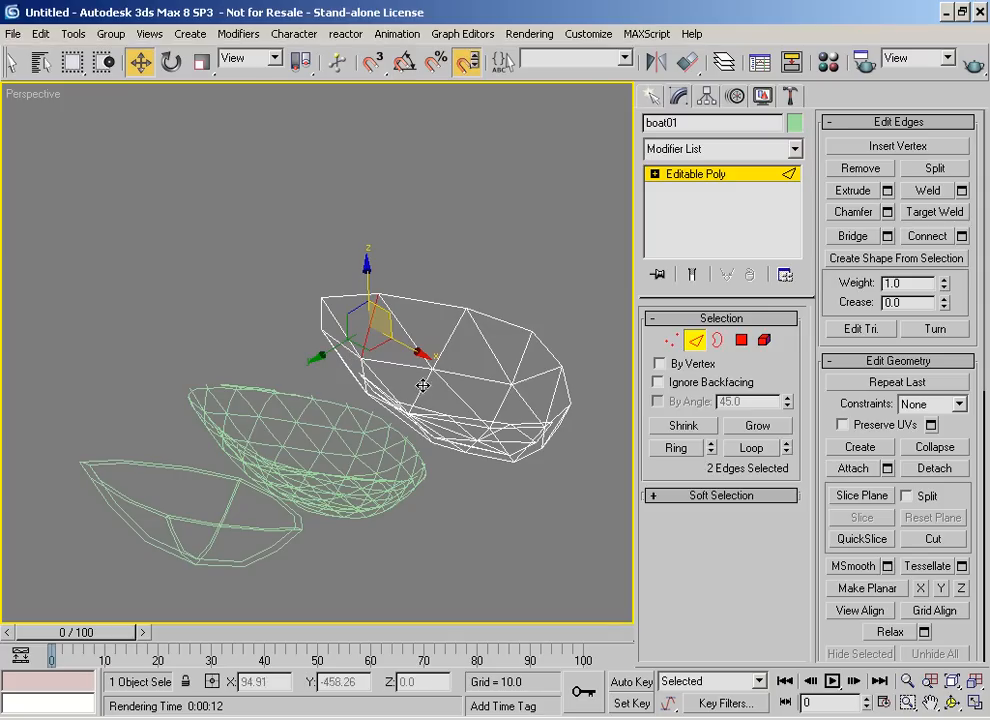
Display the hulls shaded with edged faces, close up on boat01's outer side
{"action": "scroll", "coordinate": [437, 427], "scroll_direction": "up", "scroll_amount": 3}
{"action": "middle_click_drag", "start_coordinate": [437, 427], "coordinate": [421, 399]}
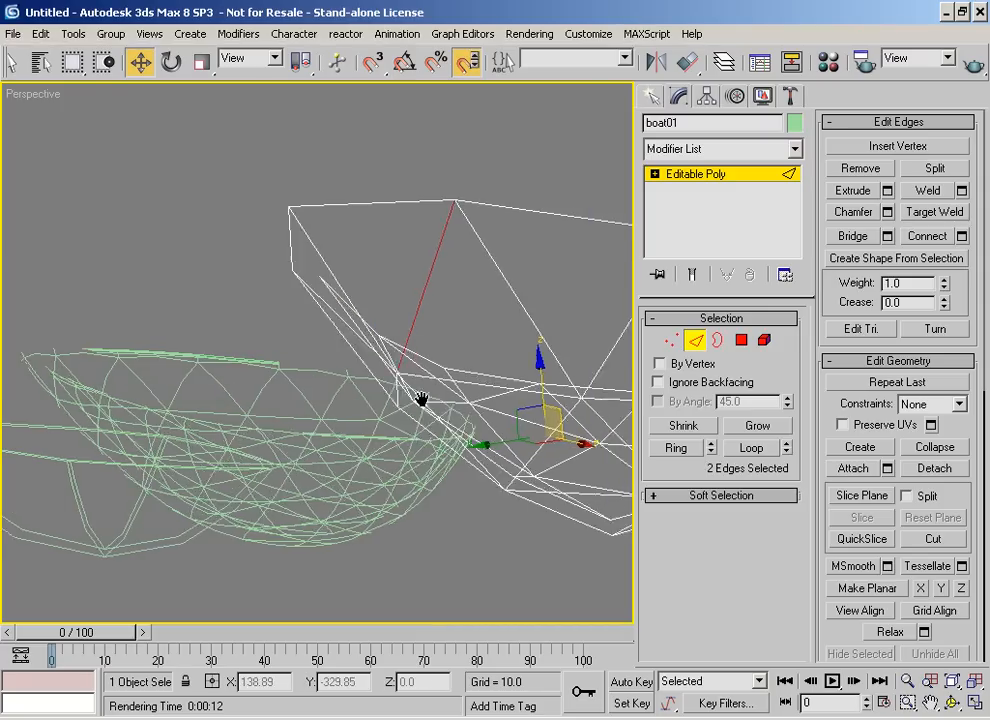
{"action": "key", "text": "F3"}
{"action": "scroll", "coordinate": [320, 382], "scroll_direction": "up", "scroll_amount": 5}
{"action": "mouse_move", "coordinate": [320, 382]}
{"action": "middle_mouse_down", "text": "alt"}
{"action": "mouse_move", "coordinate": [347, 396]}
{"action": "mouse_move", "coordinate": [320, 404]}
{"action": "middle_mouse_up", "text": "alt"}
{"action": "key", "text": "F4"}
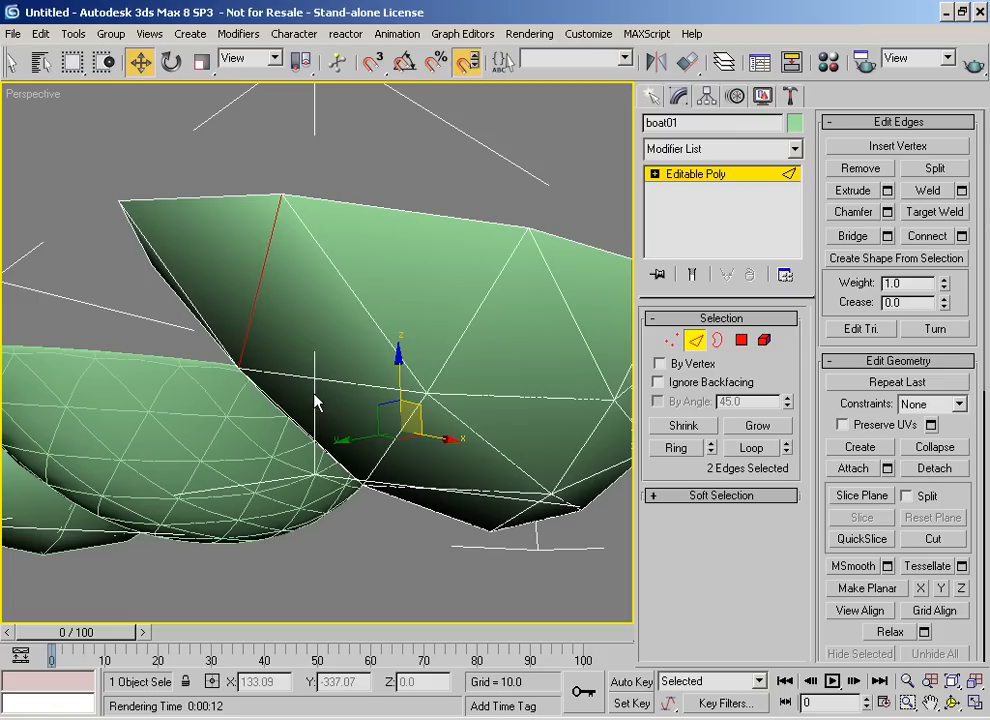
Select three diagonal edges leaning the same way across the outer side of boat01
{"action": "left_click", "coordinate": [362, 567]}
{"action": "left_click", "coordinate": [259, 279]}
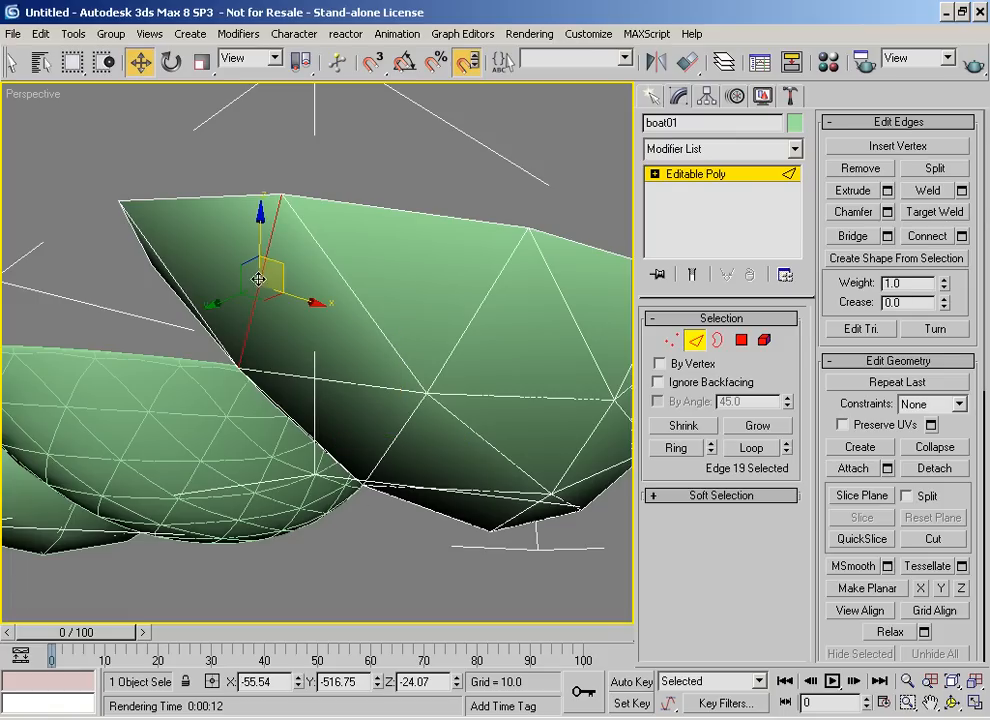
{"action": "left_click", "coordinate": [405, 427], "text": "ctrl"}
{"action": "left_click", "coordinate": [460, 343], "text": "ctrl"}
{"action": "middle_click_drag", "start_coordinate": [460, 343], "coordinate": [436, 316]}
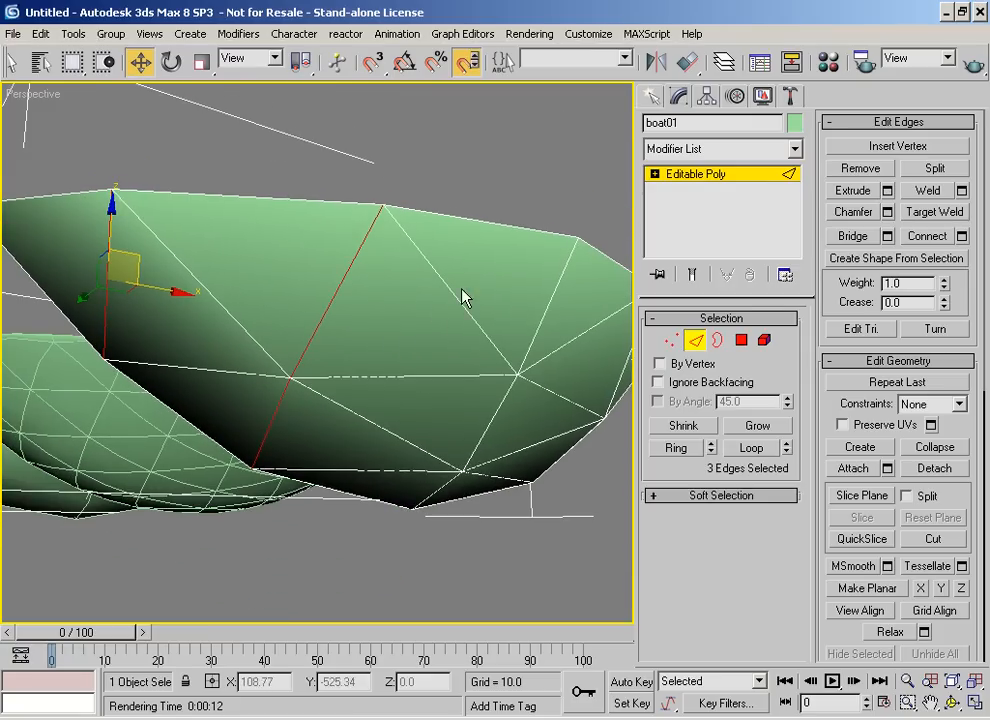
Select the three diagonals running in the opposite direction on boat01's outer side instead
{"action": "left_click", "coordinate": [457, 297]}
{"action": "left_click", "coordinate": [382, 428], "text": "ctrl"}
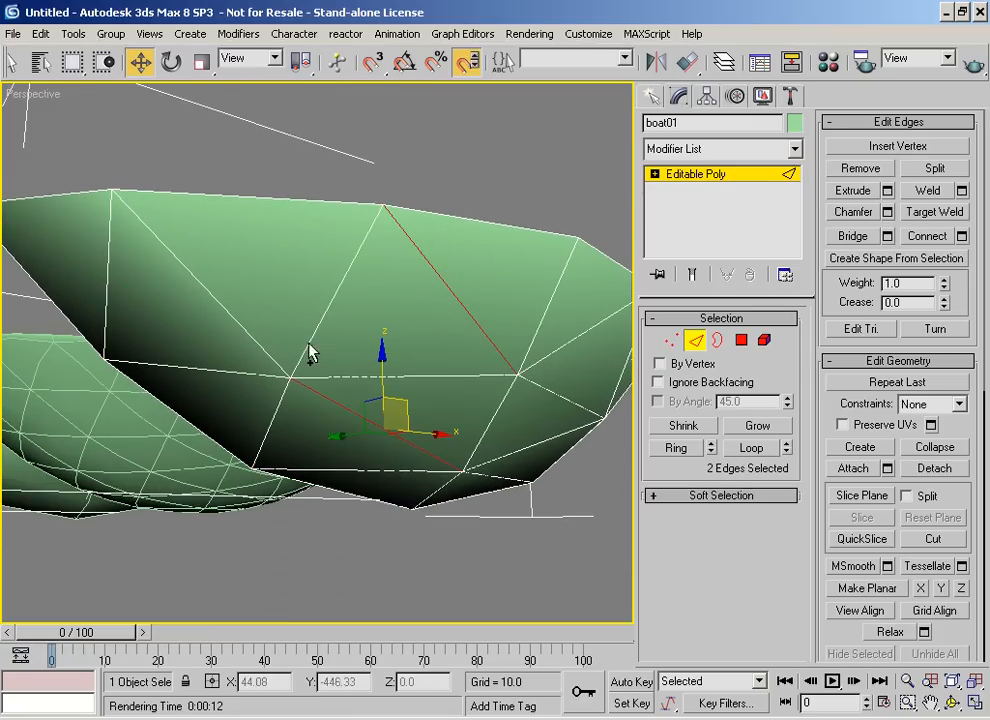
{"action": "left_click", "coordinate": [196, 277], "text": "ctrl"}
{"action": "middle_click_drag", "start_coordinate": [196, 277], "coordinate": [240, 258], "text": "alt"}
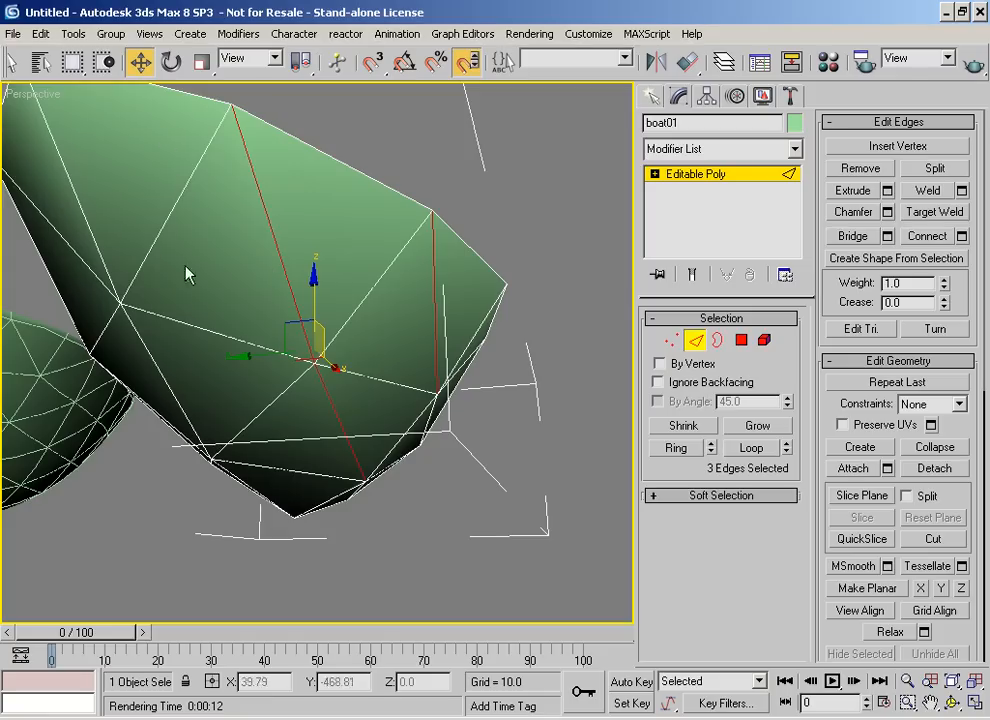
{"action": "mouse_move", "coordinate": [263, 305]}
{"action": "middle_mouse_down", "text": "alt"}
{"action": "mouse_move", "coordinate": [201, 307]}
{"action": "mouse_move", "coordinate": [263, 313]}
{"action": "middle_mouse_up", "text": "alt"}
Clear the selection, reselect the first set of three diagonal edges on boat01's outer side, and remove them
{"action": "left_click", "coordinate": [243, 544]}
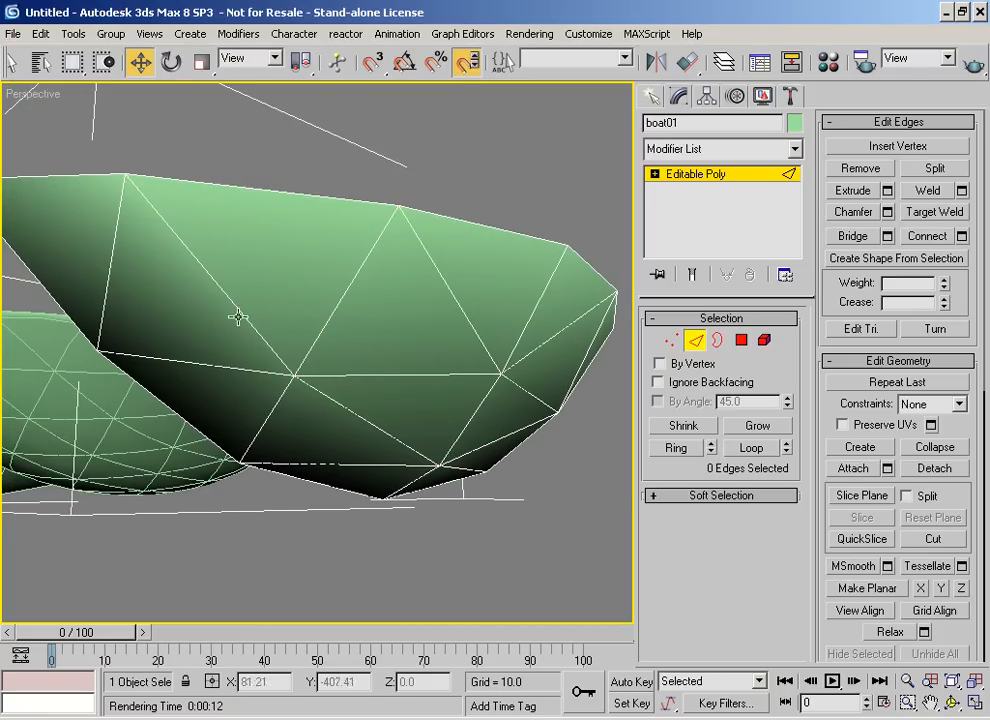
{"action": "left_click", "coordinate": [112, 257]}
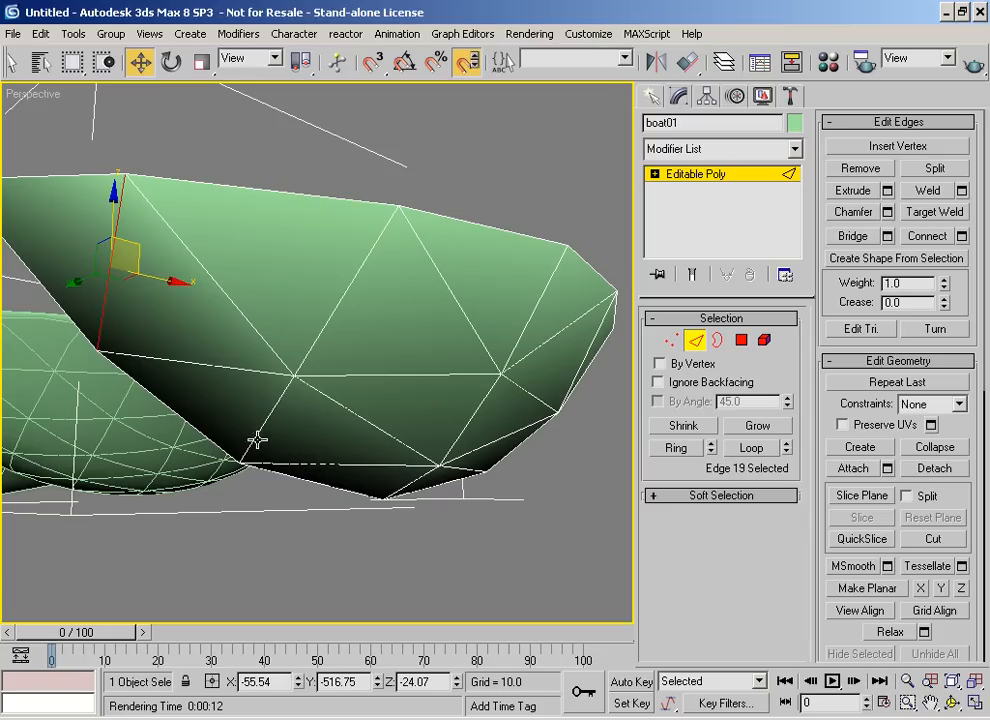
{"action": "left_click", "coordinate": [289, 397], "text": "ctrl"}
{"action": "left_click", "coordinate": [338, 301], "text": "ctrl"}
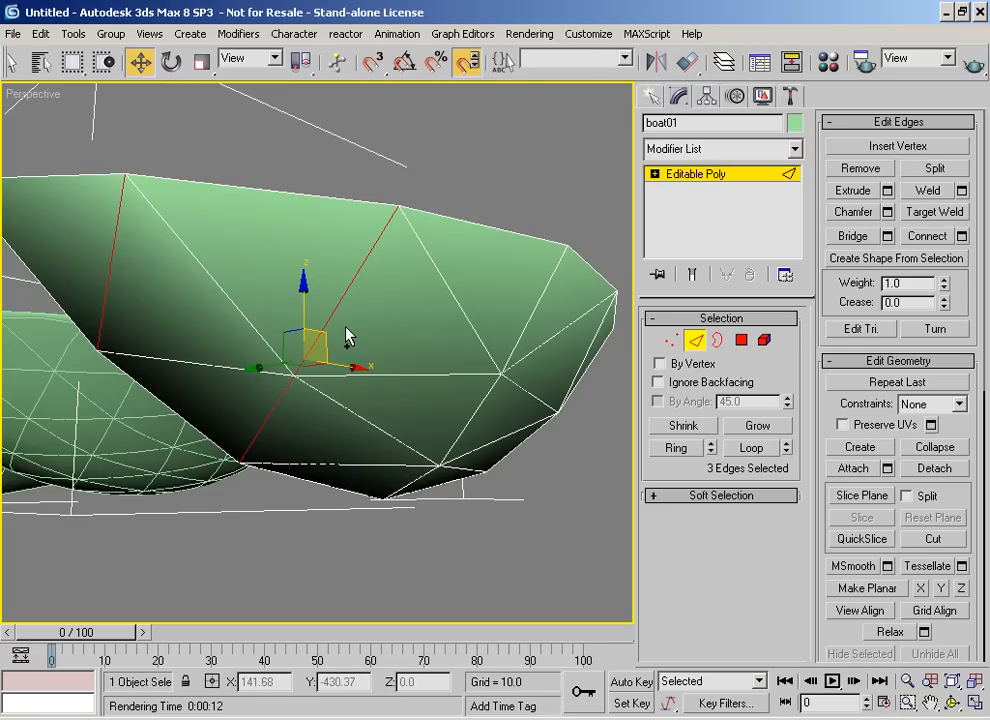
{"action": "left_click", "coordinate": [347, 336]}
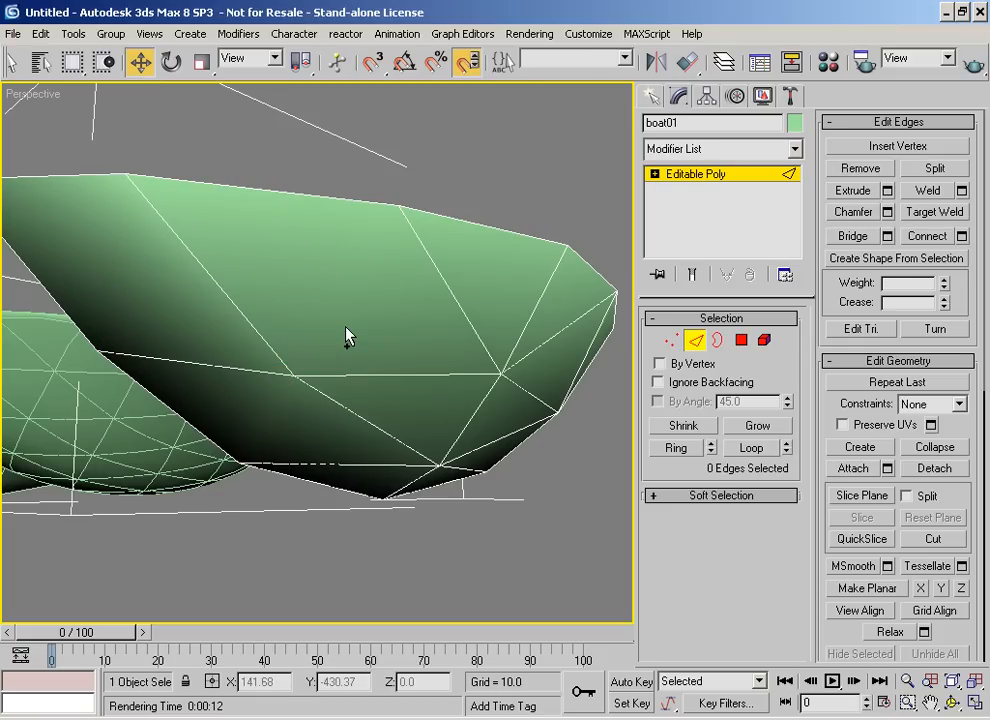
Select a lengthwise edge on boat01's rim, extend it to the full edge loop, and inspect the loop around the rim
{"action": "middle_click_drag", "start_coordinate": [347, 334], "coordinate": [400, 330], "text": "alt"}
{"action": "middle_click_drag", "start_coordinate": [524, 380], "coordinate": [137, 240], "text": "alt"}
{"action": "middle_click_drag", "start_coordinate": [270, 411], "coordinate": [419, 322], "text": "alt"}
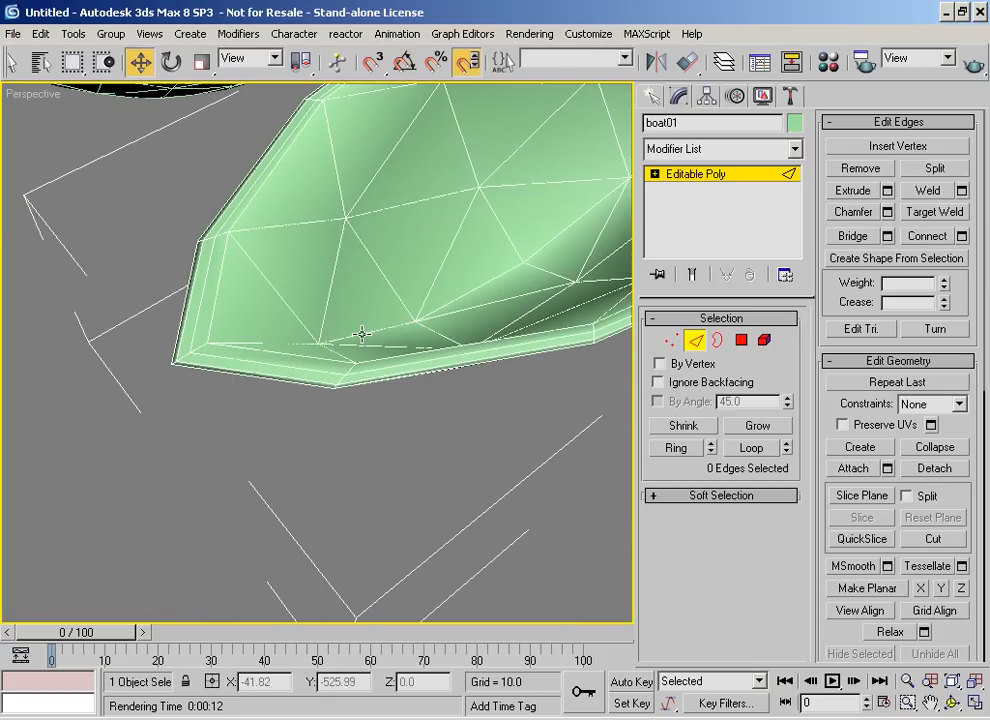
{"action": "scroll", "coordinate": [362, 338], "scroll_direction": "up", "scroll_amount": 3}
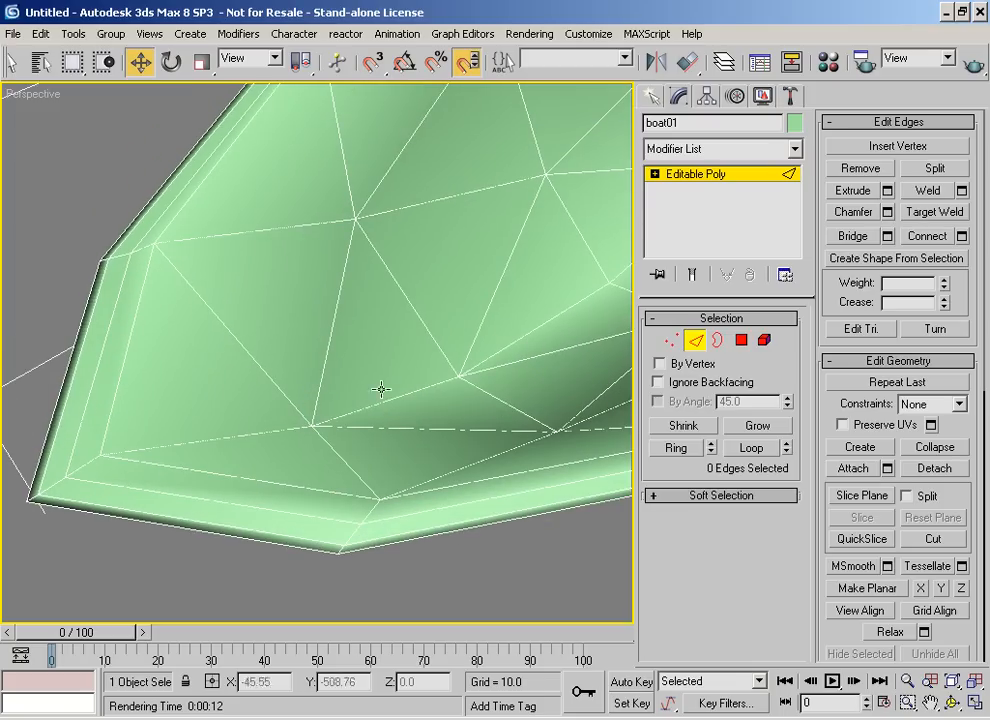
{"action": "left_click", "coordinate": [133, 490]}
{"action": "middle_click_drag", "start_coordinate": [464, 466], "coordinate": [218, 270], "text": "alt"}
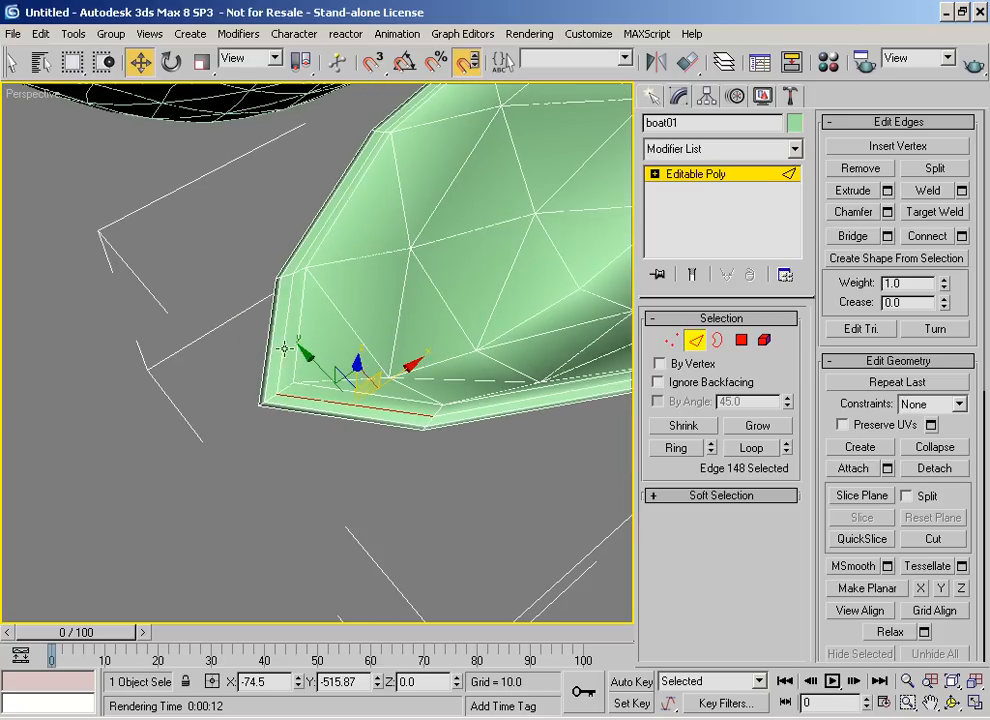
{"action": "scroll", "coordinate": [281, 400], "scroll_direction": "up", "scroll_amount": 5}
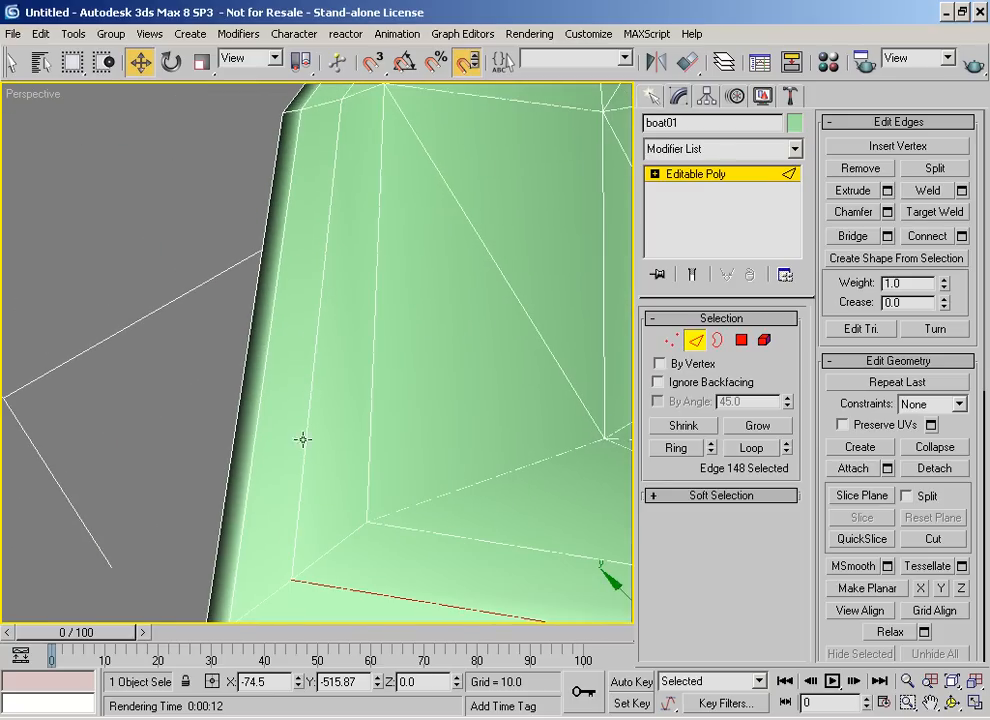
{"action": "middle_click_drag", "start_coordinate": [387, 565], "coordinate": [409, 440]}
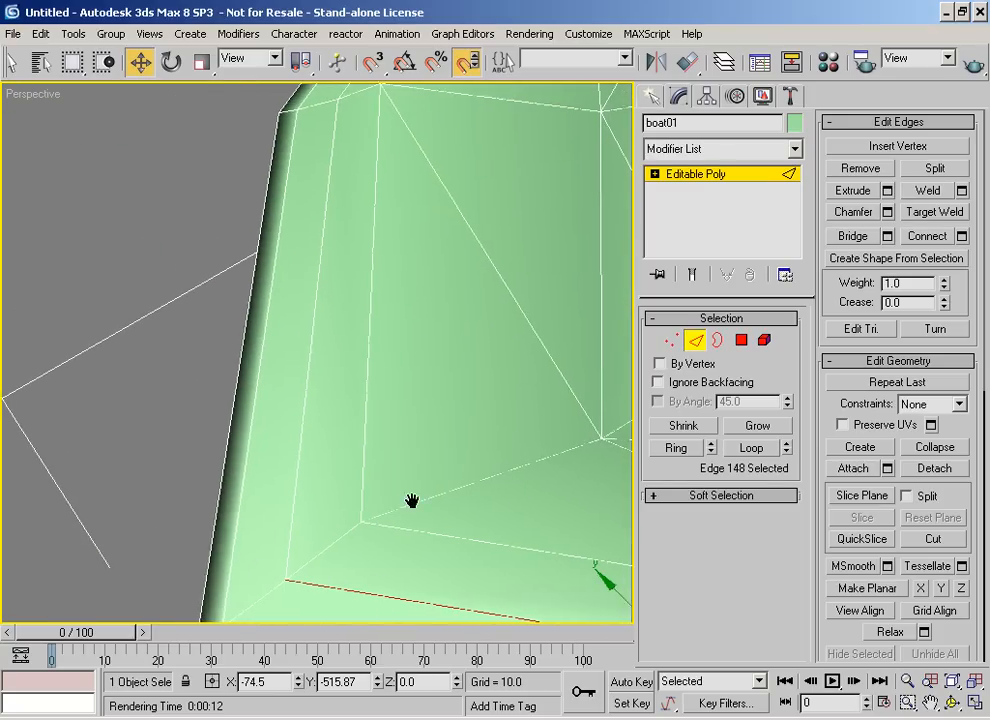
{"action": "scroll", "coordinate": [298, 502], "scroll_direction": "down", "scroll_amount": 4}
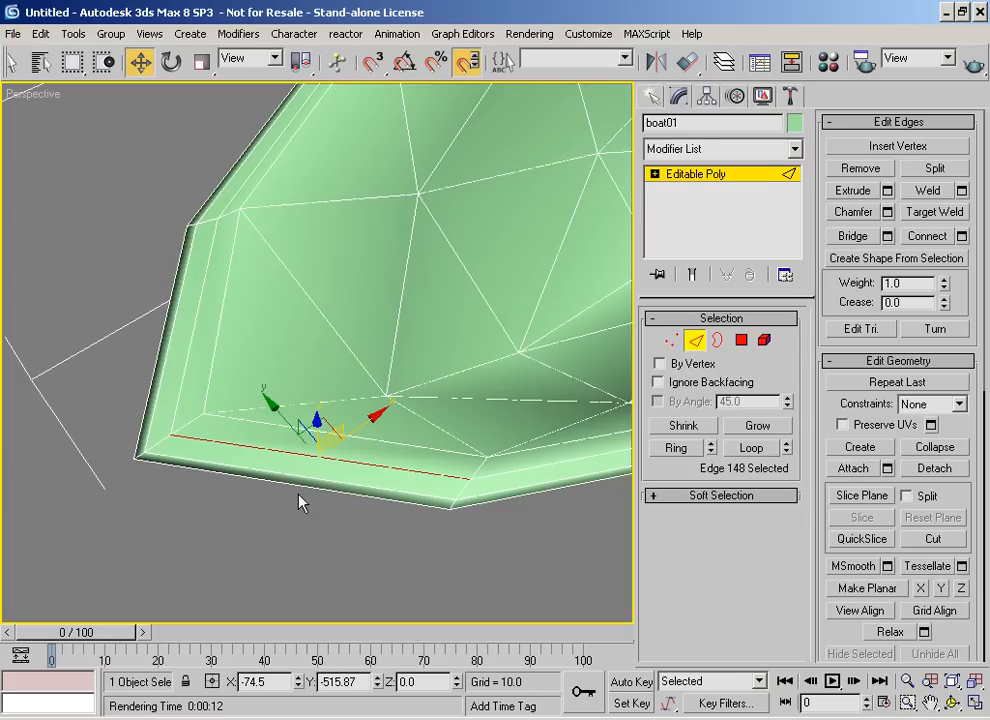
{"action": "left_click", "coordinate": [751, 448]}
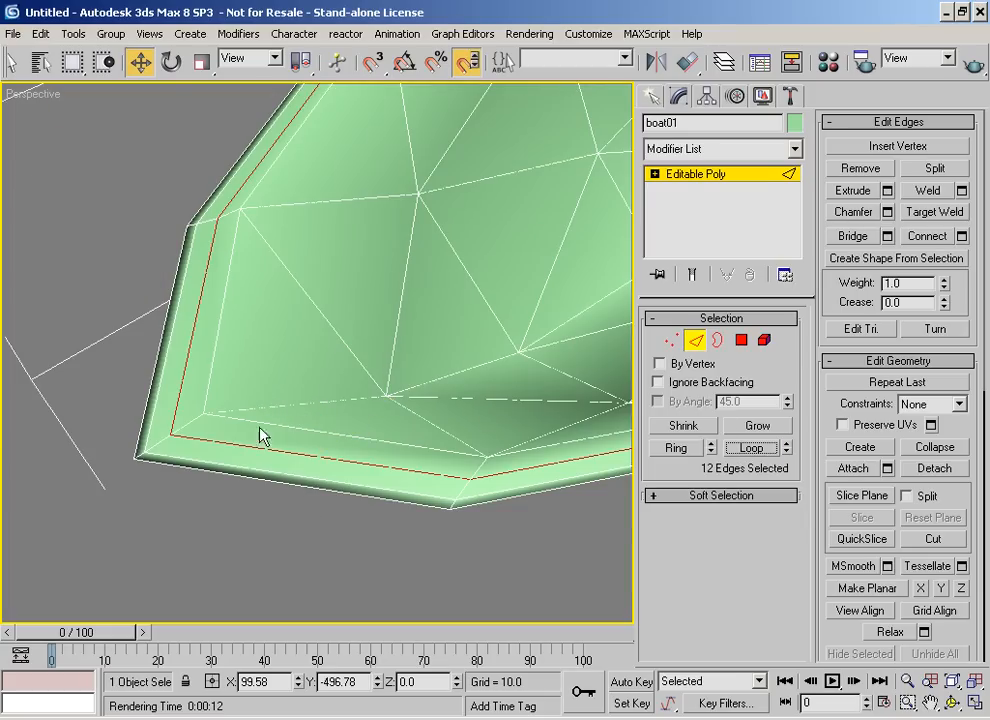
{"action": "mouse_move", "coordinate": [286, 452]}
{"action": "middle_mouse_down", "text": "alt"}
{"action": "mouse_move", "coordinate": [290, 493]}
{"action": "mouse_move", "coordinate": [271, 465]}
{"action": "middle_mouse_up", "text": "alt"}
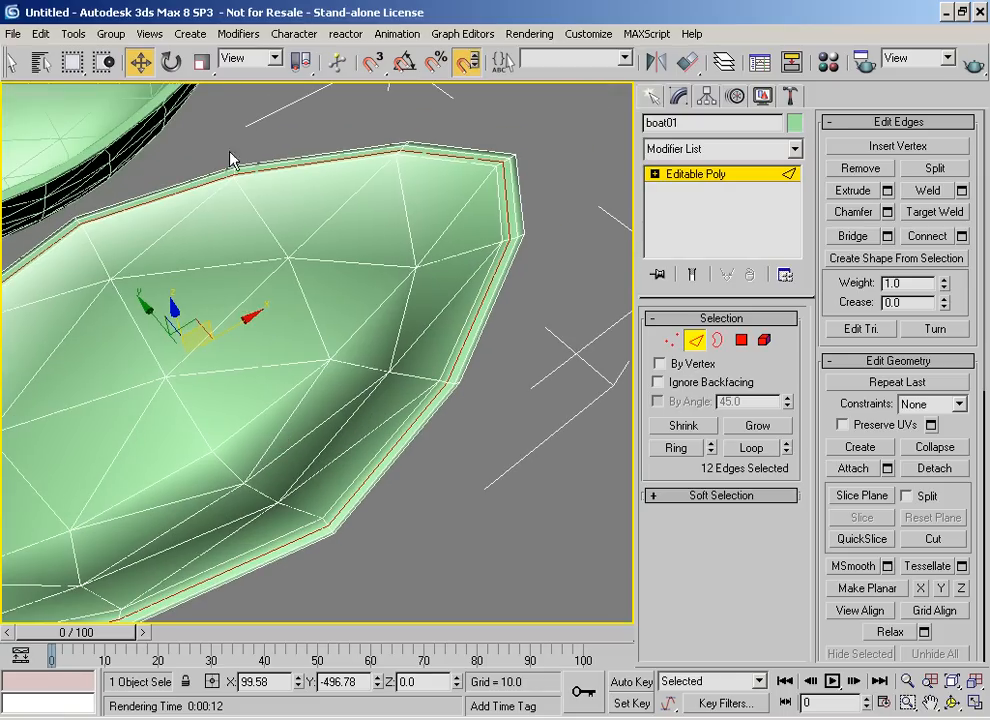
{"action": "middle_click_drag", "start_coordinate": [283, 507], "coordinate": [526, 387], "text": "alt"}
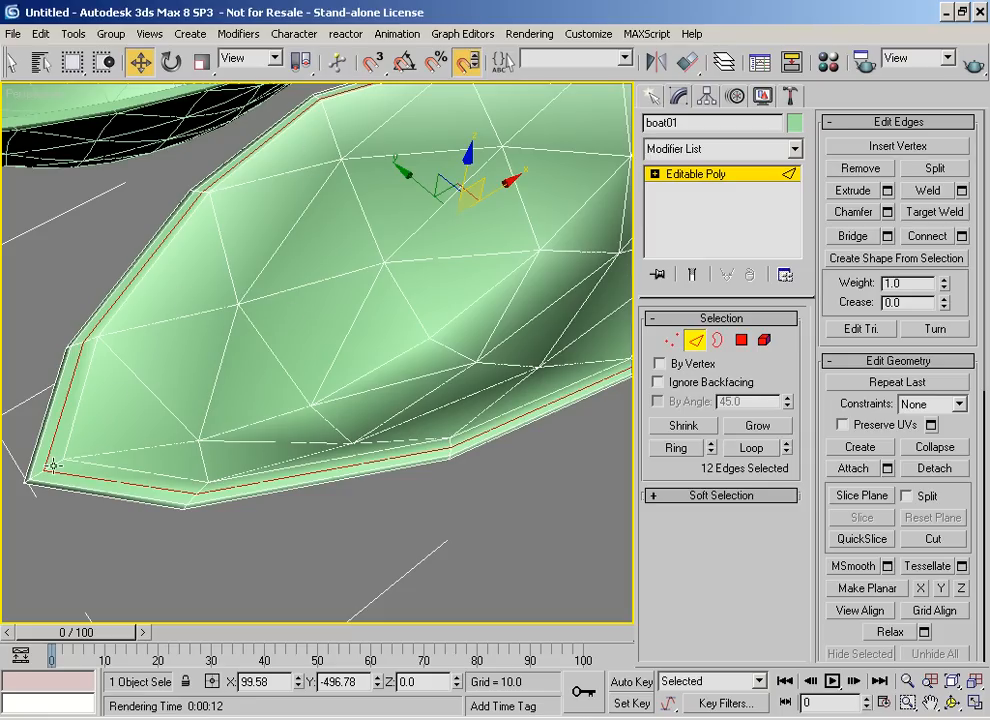
Select the lengthwise edge at the pointed end inside boat01, extend it to its edge loop, and examine the loop's ends
{"action": "left_click", "coordinate": [152, 450]}
{"action": "middle_click_drag", "start_coordinate": [150, 446], "coordinate": [185, 447], "text": "alt"}
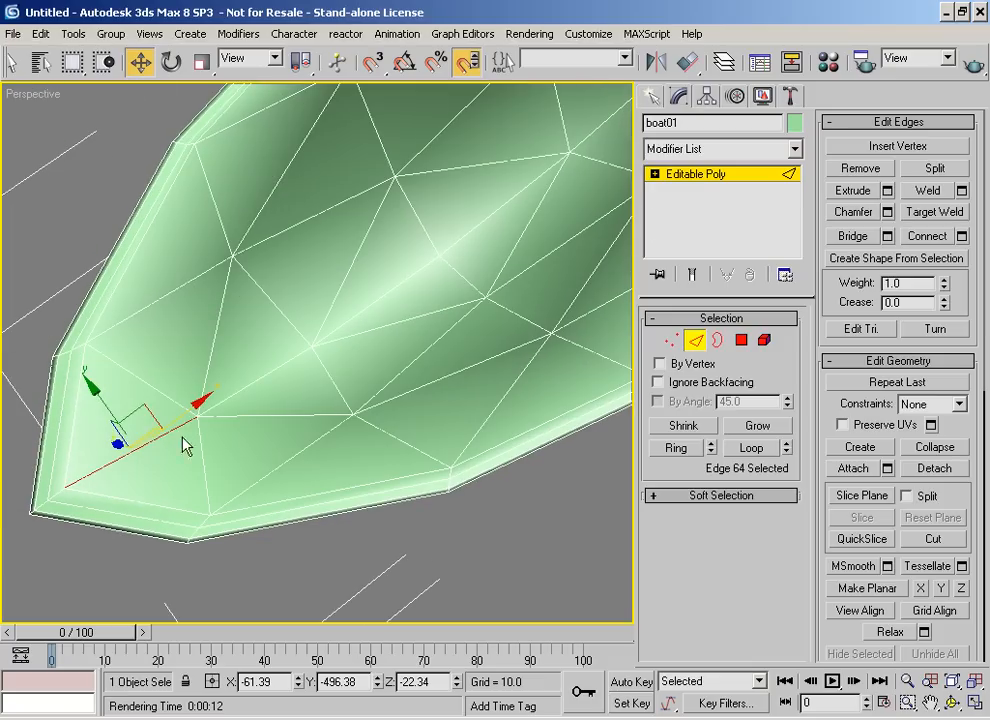
{"action": "left_click", "coordinate": [751, 447]}
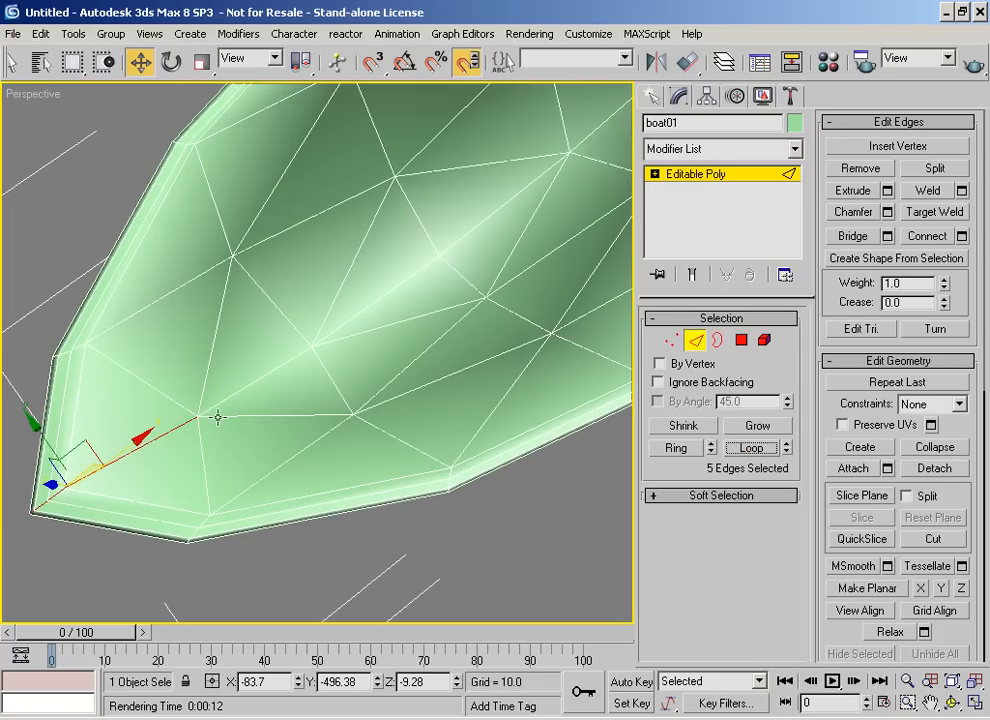
{"action": "middle_click_drag", "start_coordinate": [371, 331], "coordinate": [272, 322], "text": "alt"}
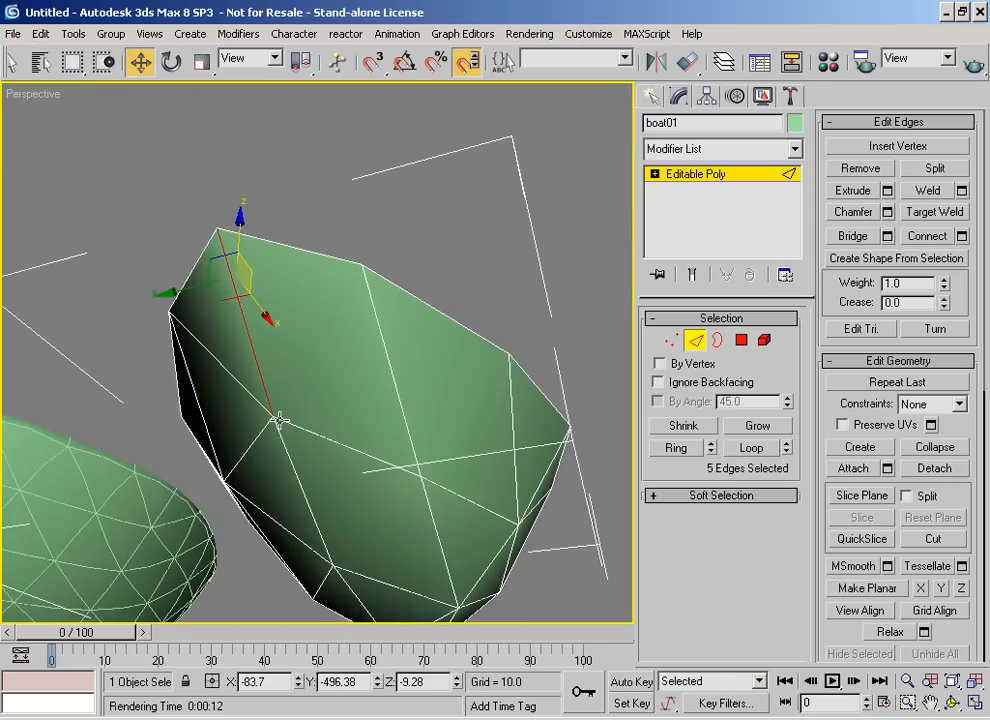
Select the next lengthwise edge along the underside of boat01 and extend it to its edge loop
{"action": "left_click", "coordinate": [292, 468]}
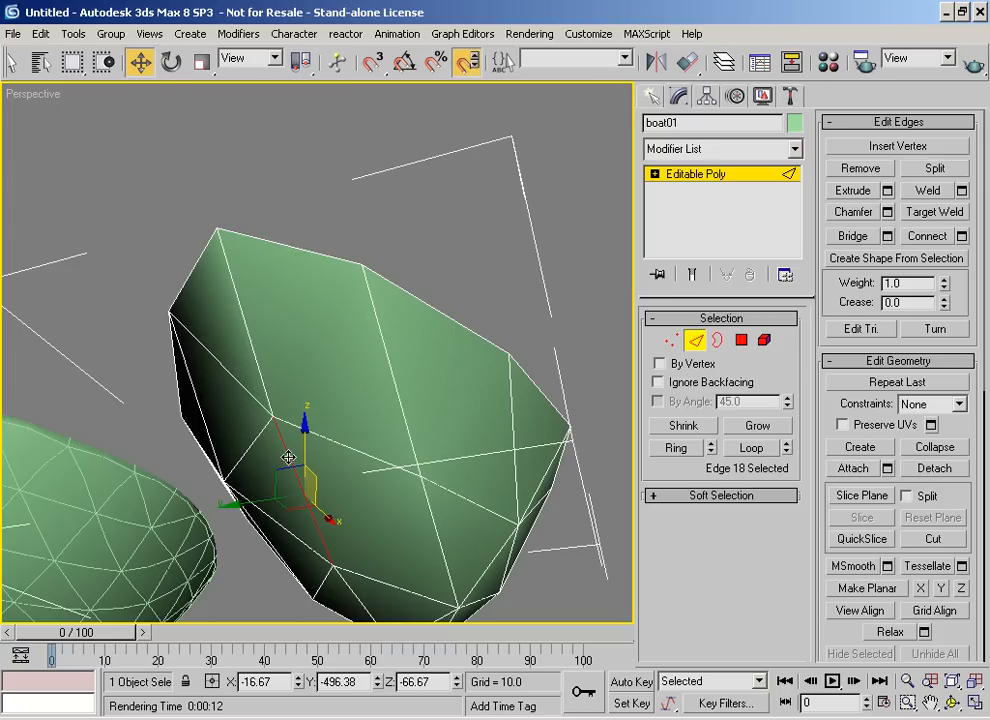
{"action": "left_click", "coordinate": [751, 447]}
{"action": "middle_click_drag", "start_coordinate": [394, 356], "coordinate": [390, 476], "text": "alt"}
Select an edge across boat01's outer hull, extend it to its edge loop, and select a crosswise edge on the hull side
{"action": "left_click", "coordinate": [388, 456]}
{"action": "middle_click_drag", "start_coordinate": [580, 493], "coordinate": [420, 493], "text": "alt"}
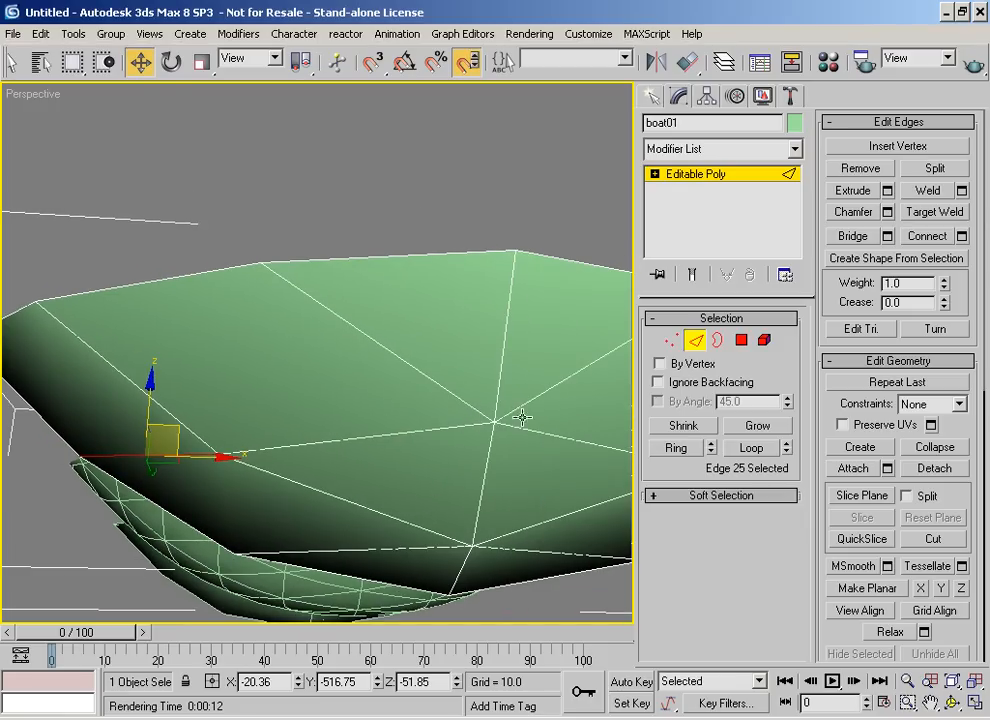
{"action": "left_click", "coordinate": [751, 448]}
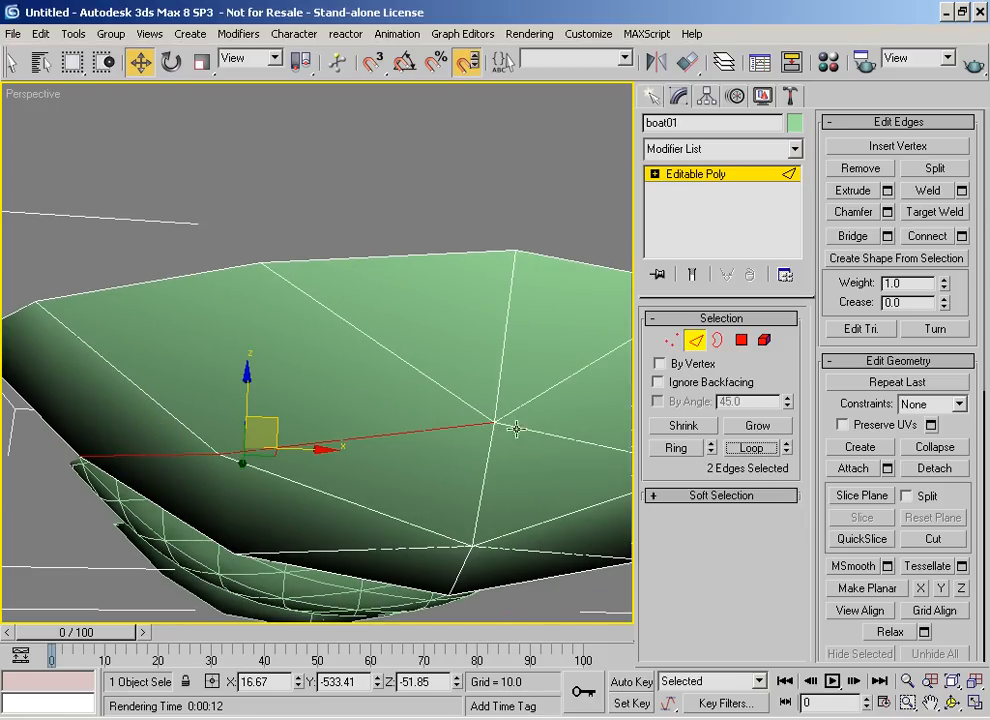
{"action": "middle_click_drag", "start_coordinate": [515, 438], "coordinate": [388, 398], "text": "alt"}
{"action": "left_click", "coordinate": [337, 390]}
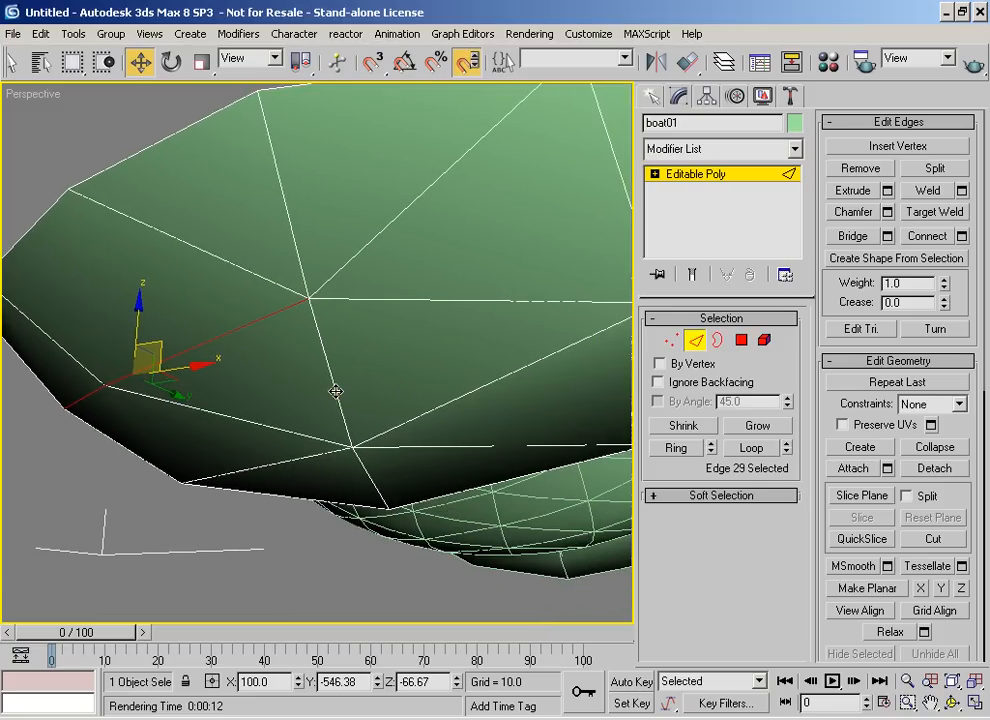
{"action": "middle_click_drag", "start_coordinate": [409, 354], "coordinate": [446, 507], "text": "alt"}
Select an edge along the inner border of boat01's rim, extend it to its edge loop, and examine where the loop stops
{"action": "left_click", "coordinate": [286, 473]}
{"action": "left_click", "coordinate": [298, 458]}
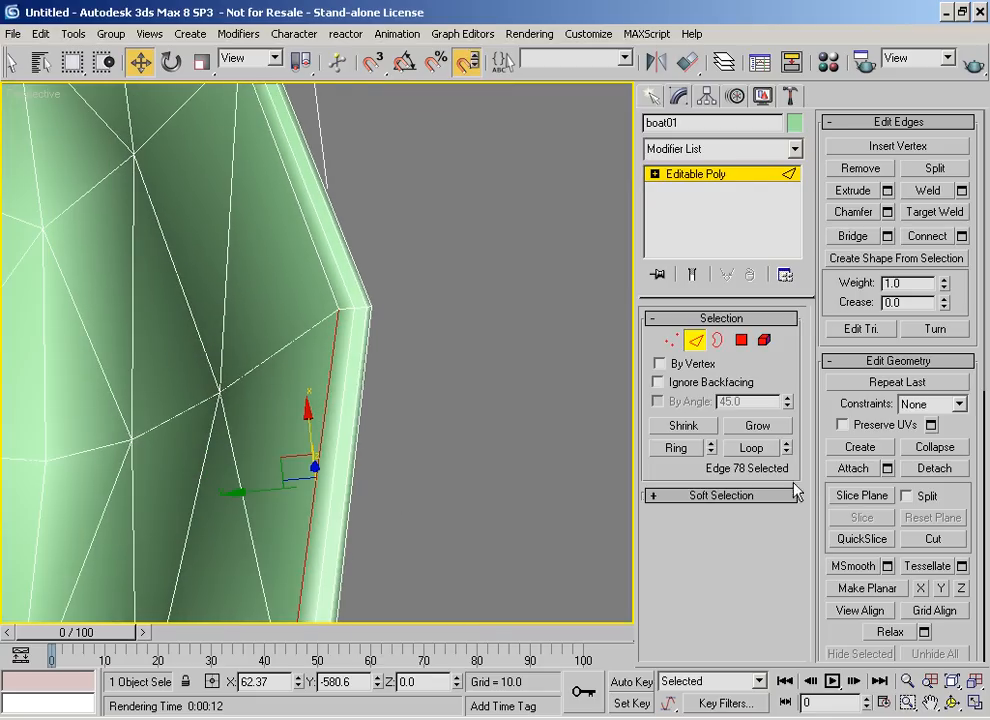
{"action": "left_click", "coordinate": [749, 448]}
{"action": "middle_click_drag", "start_coordinate": [517, 396], "coordinate": [225, 448], "text": "alt"}
{"action": "scroll", "coordinate": [225, 448], "scroll_direction": "down", "scroll_amount": 4}
{"action": "middle_click_drag", "start_coordinate": [190, 397], "coordinate": [257, 379], "text": "alt"}
{"action": "middle_click_drag", "start_coordinate": [495, 481], "coordinate": [430, 415]}
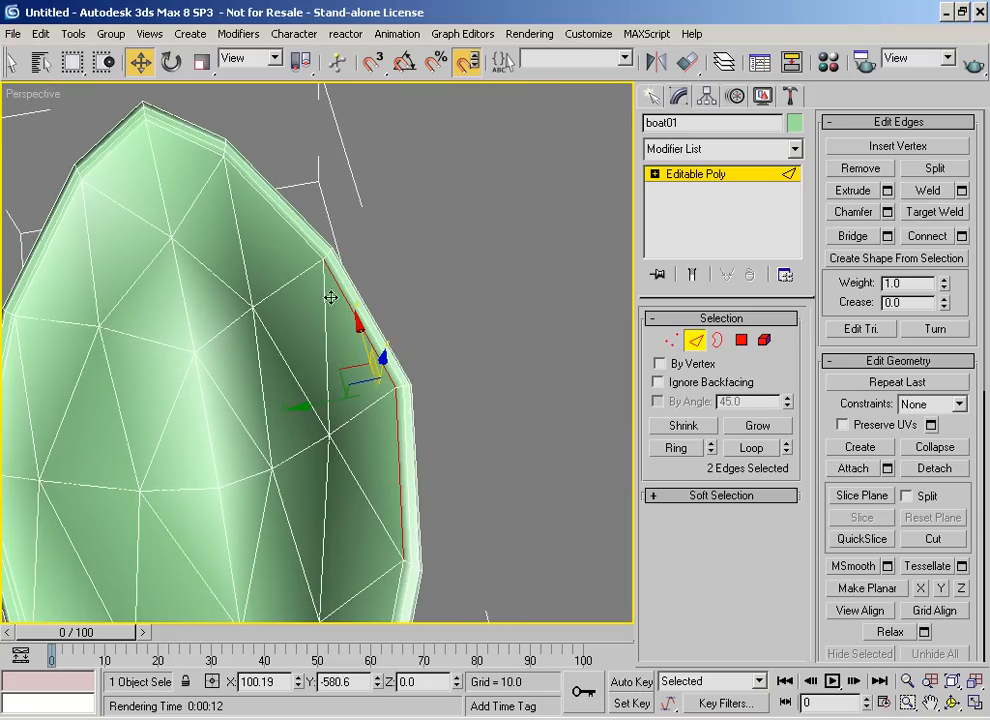
Select a lengthwise edge in the middle of boat01's rim and extend it to the full edge loop
{"action": "left_click", "coordinate": [371, 333]}
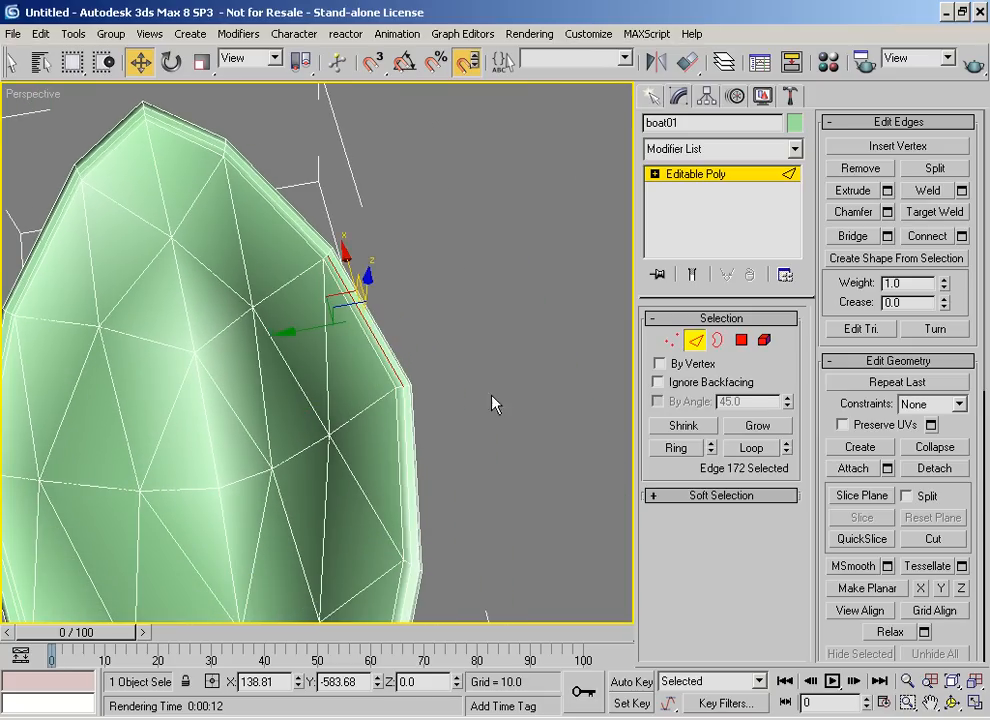
{"action": "left_click", "coordinate": [750, 447]}
{"action": "middle_click_drag", "start_coordinate": [272, 420], "coordinate": [239, 366], "text": "alt"}
{"action": "scroll", "coordinate": [187, 387], "scroll_direction": "up", "scroll_amount": 4}
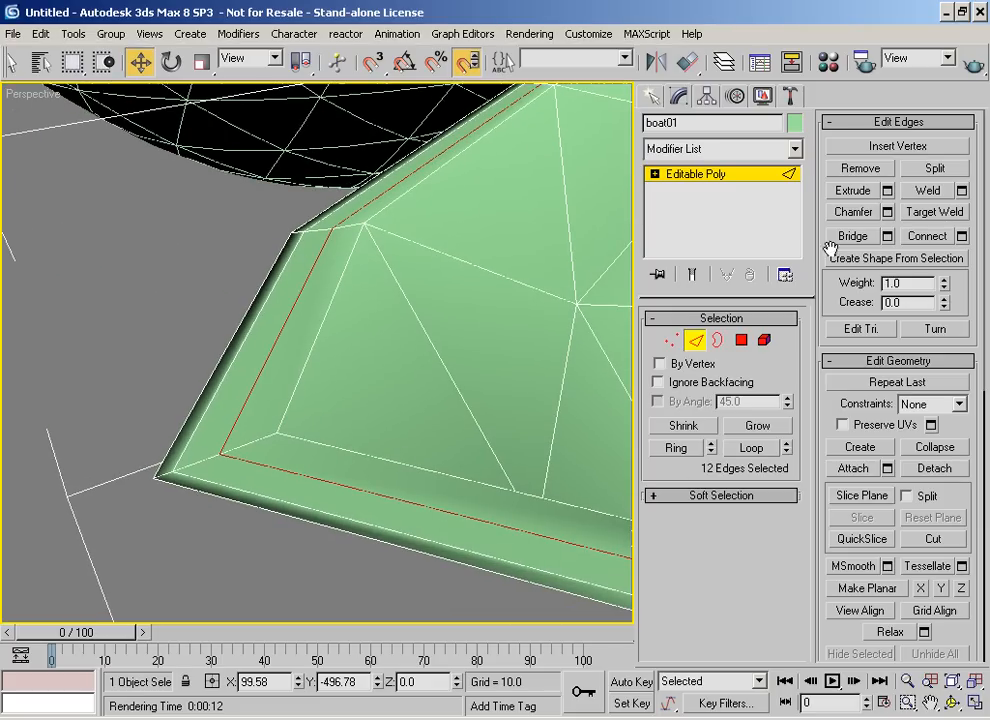
Remove the selected rim loop and undo it, repeating the removal and undo to compare the rim's shape
{"action": "left_click", "coordinate": [857, 169]}
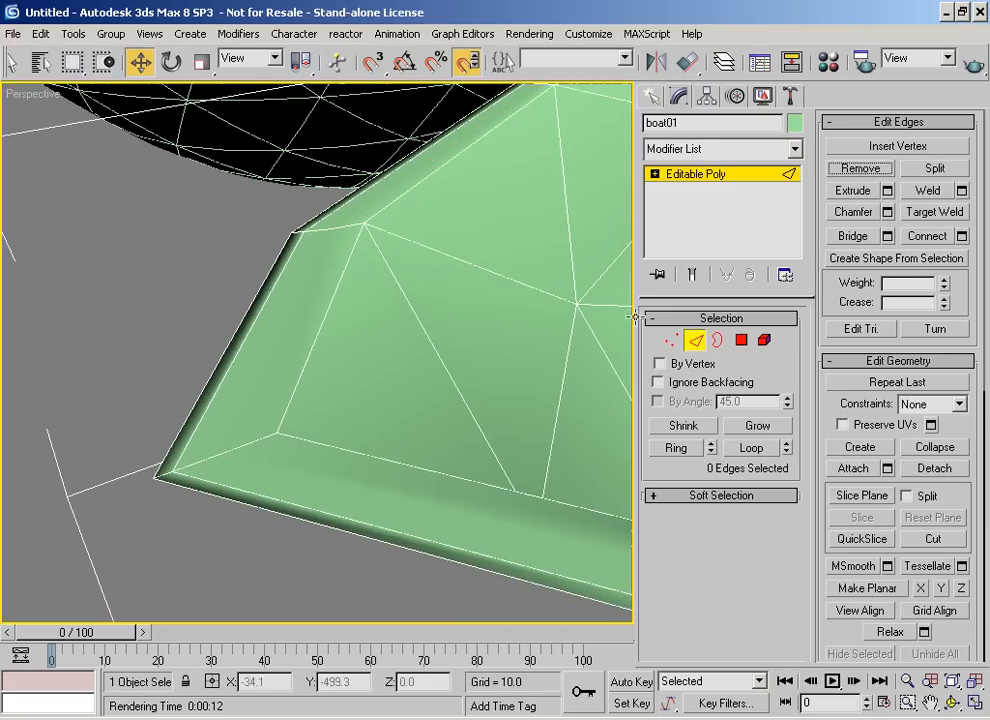
{"action": "key", "text": "ctrl+z"}
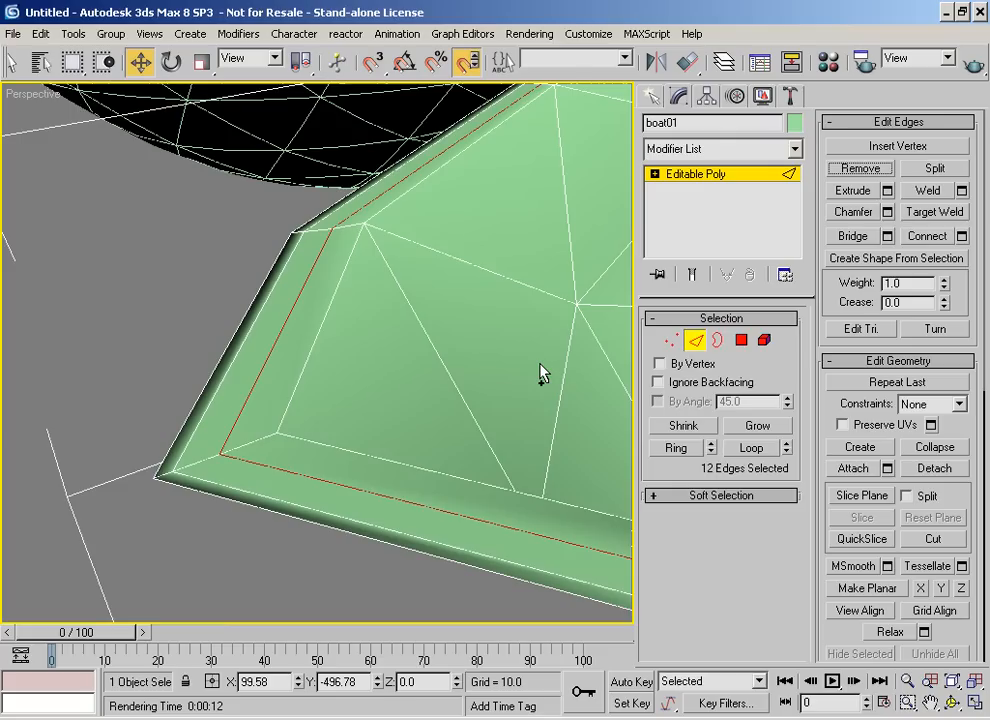
{"action": "left_click", "coordinate": [540, 372]}
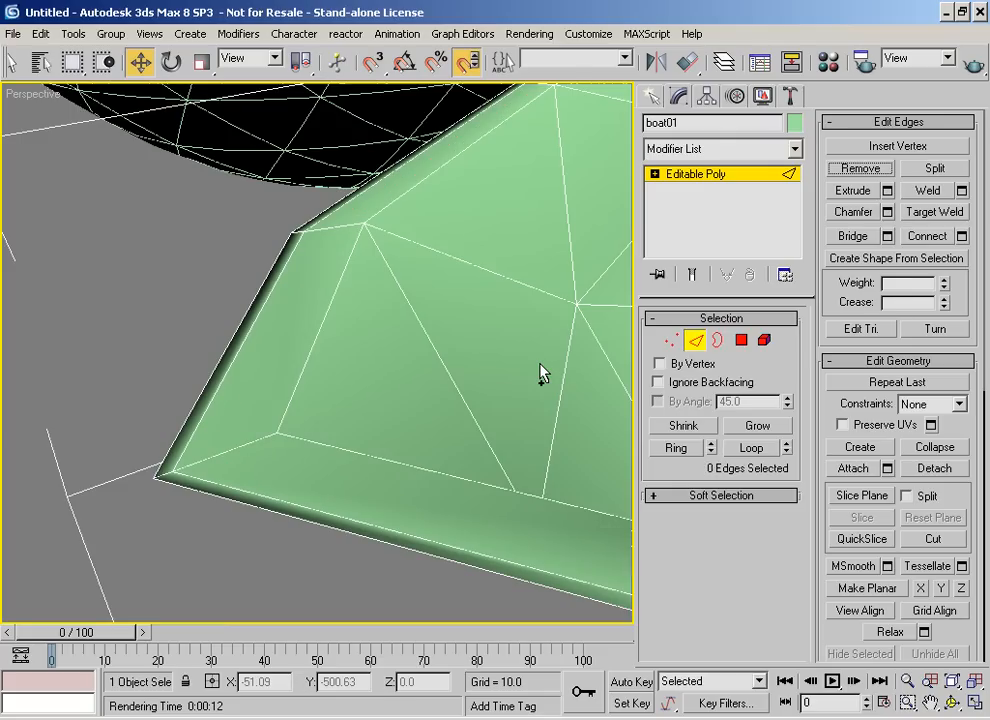
{"action": "scroll", "coordinate": [400, 406], "scroll_direction": "down", "scroll_amount": 4}
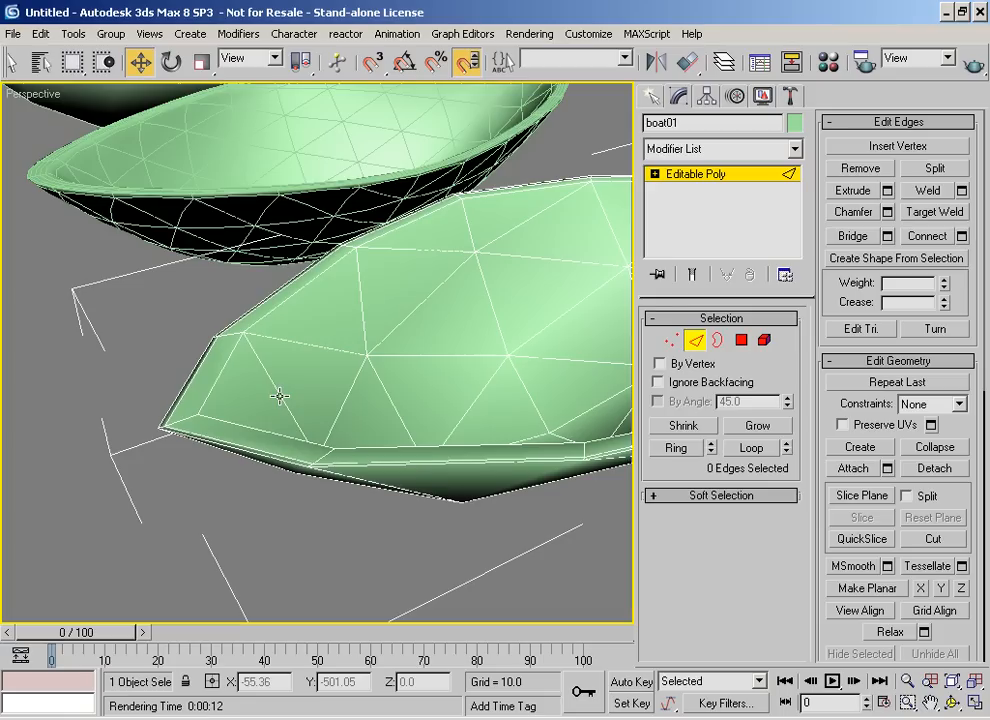
{"action": "key", "text": "ctrl+z"}
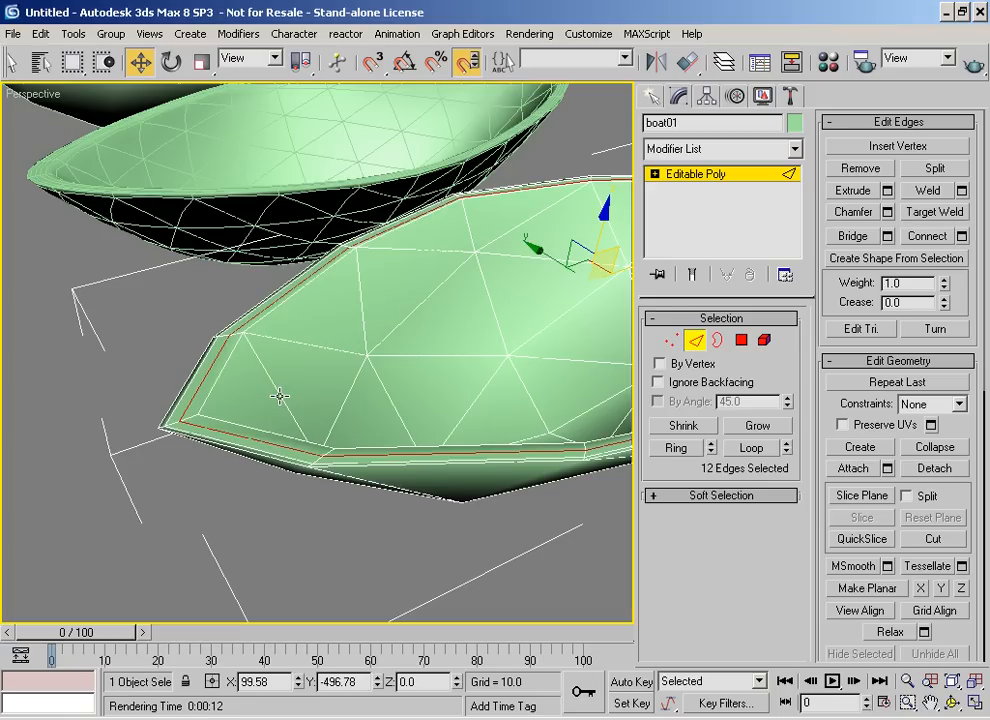
{"action": "key", "text": "ctrl+y"}
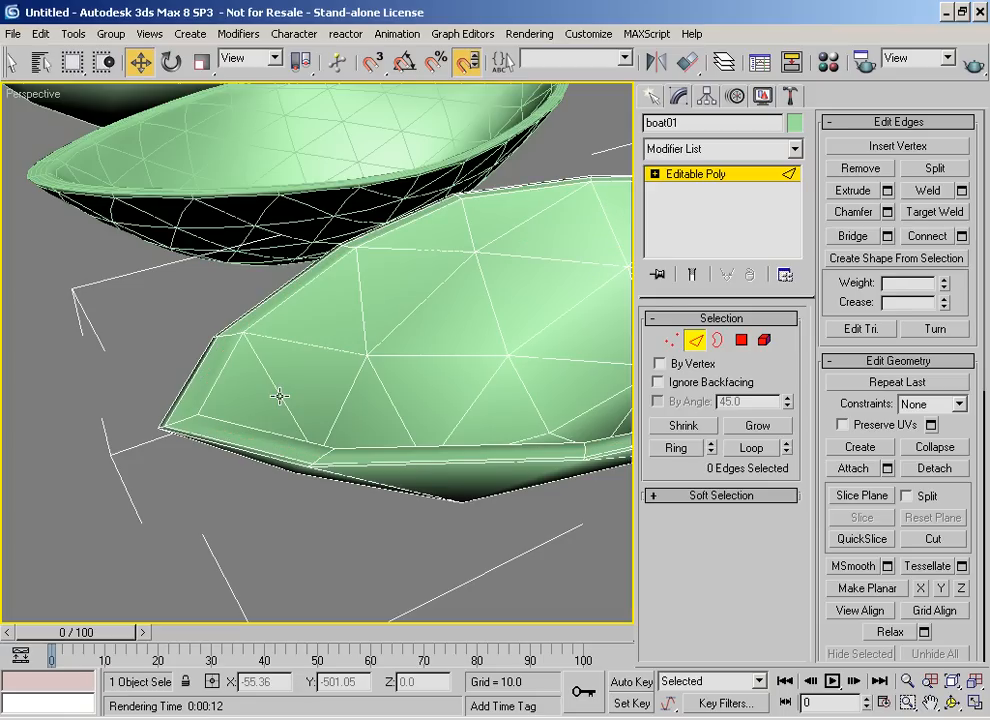
{"action": "key", "text": "ctrl+z"}
Delete the selected rim loop together with its adjoining faces, inspect the rim, and undo the deletion
{"action": "key", "text": "ctrl+y"}
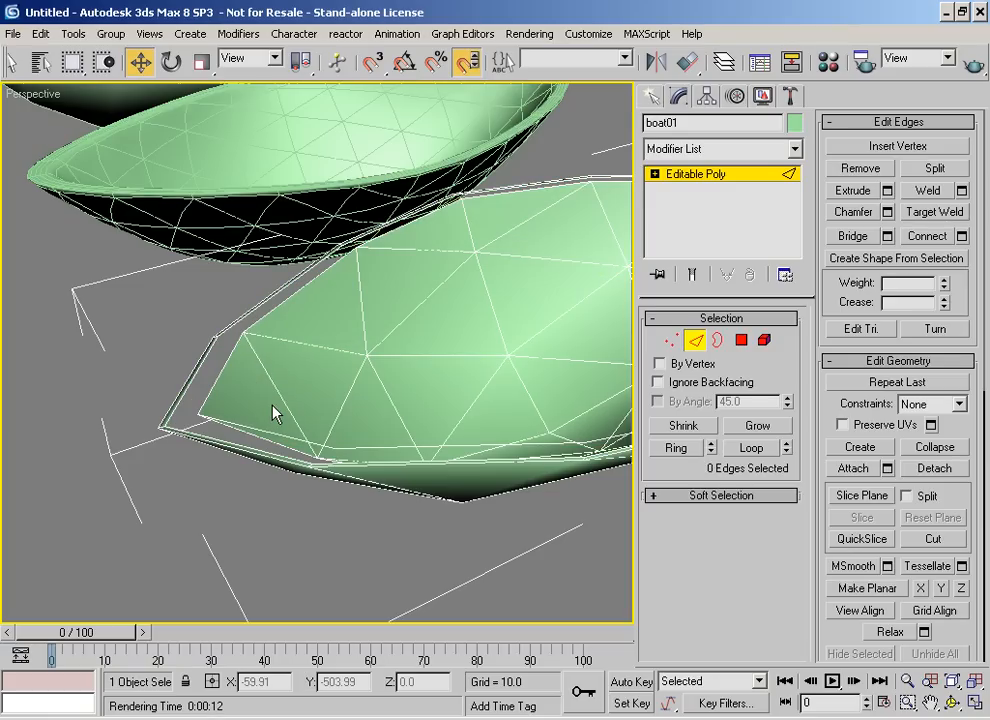
{"action": "middle_click_drag", "start_coordinate": [75, 444], "coordinate": [133, 433], "text": "alt"}
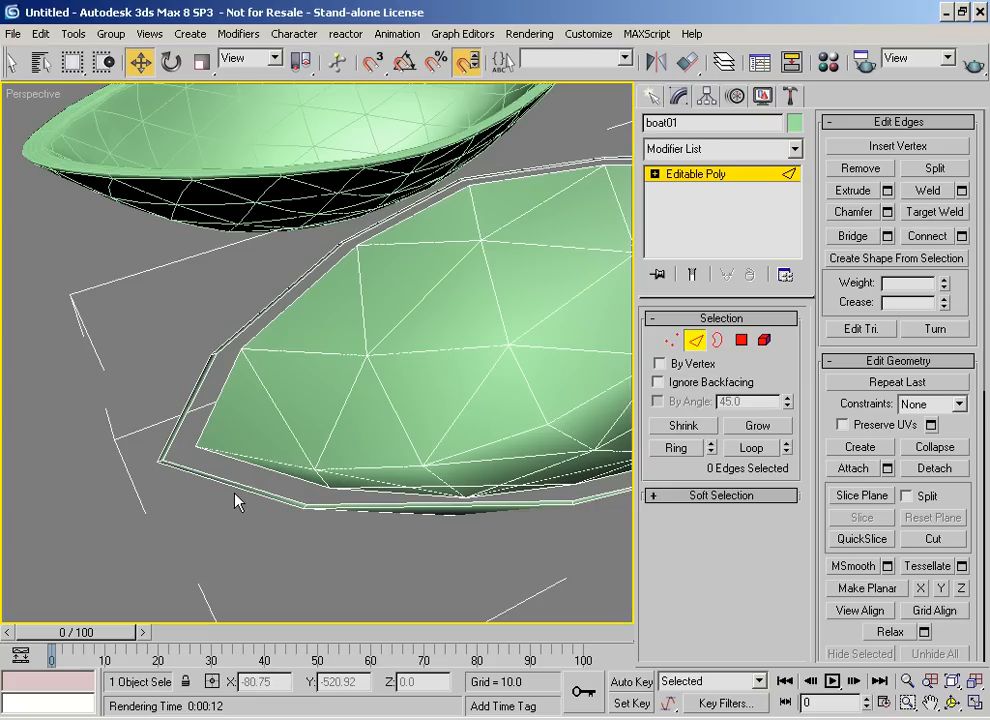
{"action": "double_click", "coordinate": [201, 440]}
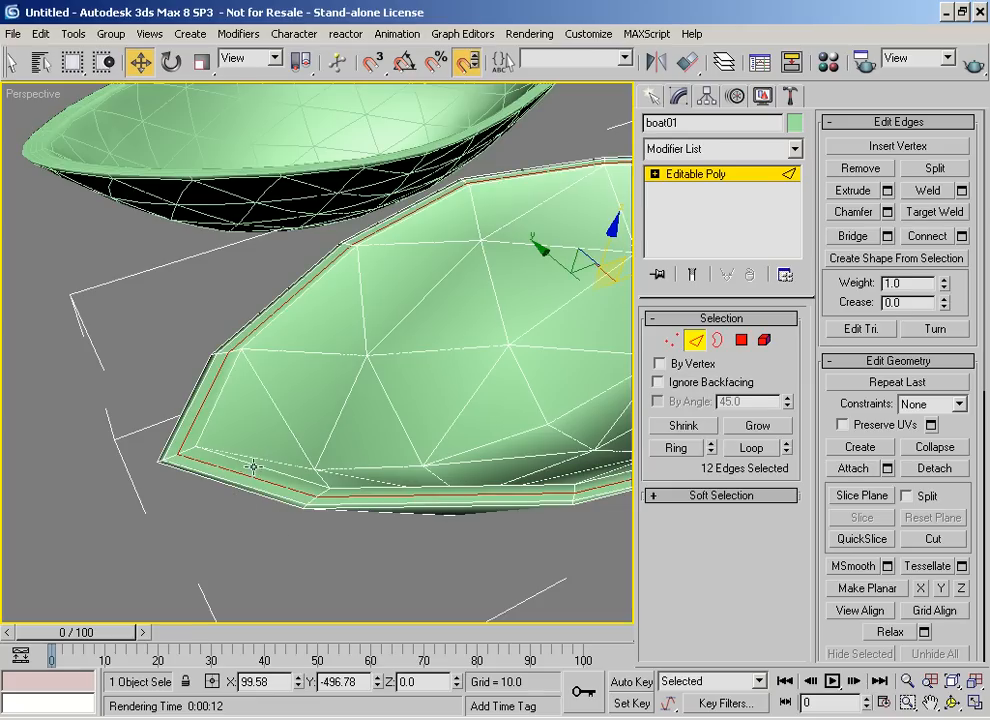
Remove the selected rim loop near boat01's pointed end, undo the removal, and show the rim's vertices at vertex level
{"action": "middle_click_drag", "start_coordinate": [240, 462], "coordinate": [212, 458]}
{"action": "scroll", "coordinate": [275, 452], "scroll_direction": "up", "scroll_amount": 6}
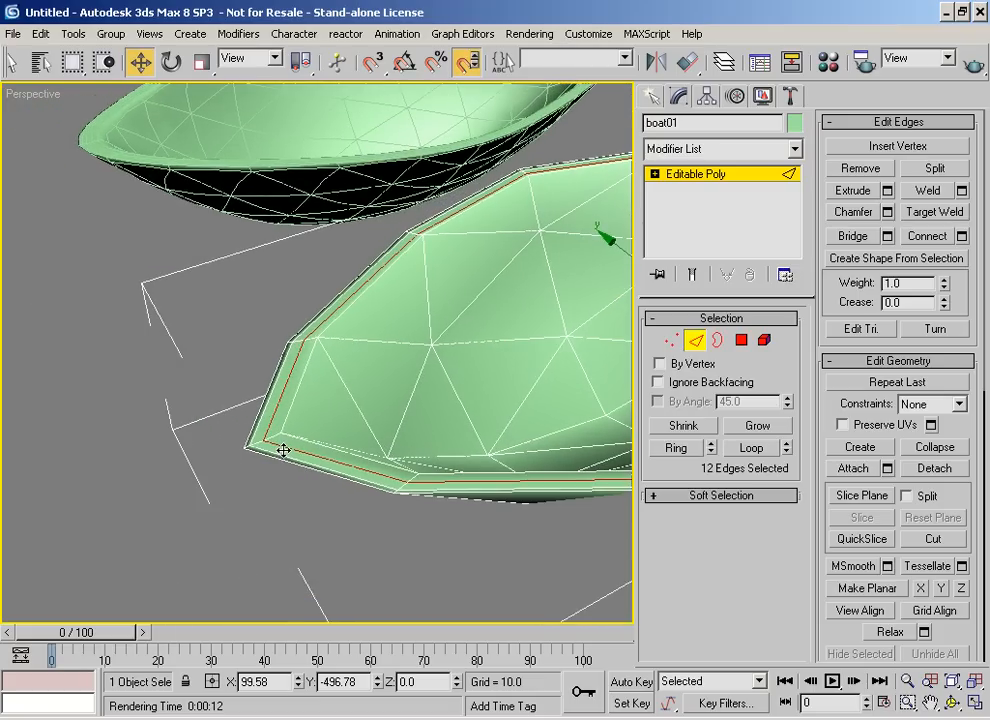
{"action": "middle_click_drag", "start_coordinate": [278, 427], "coordinate": [282, 423]}
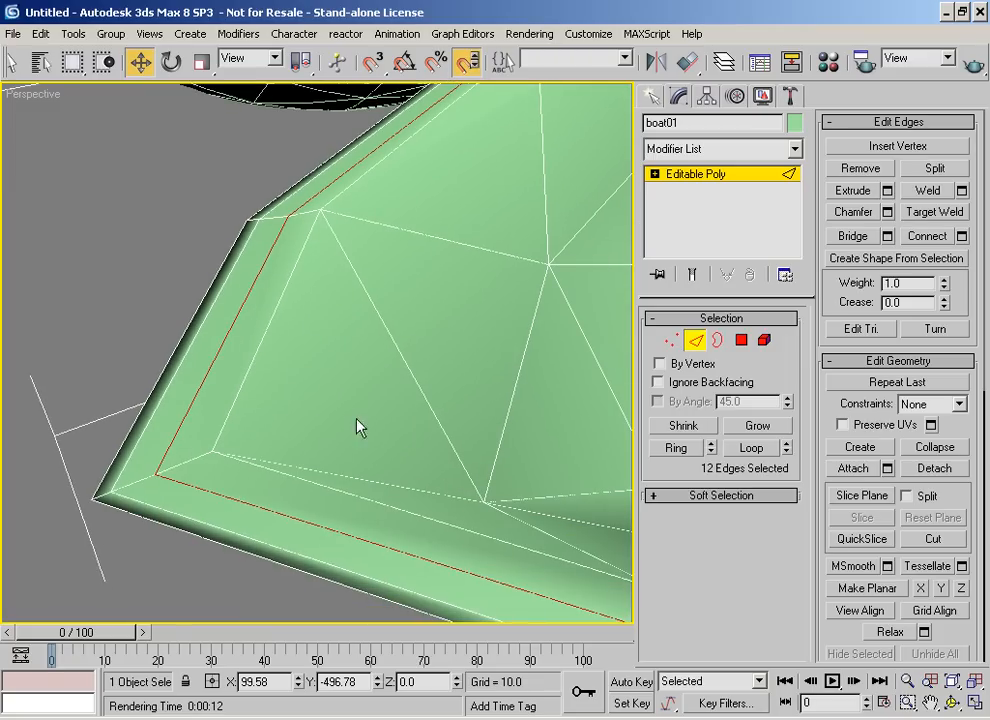
{"action": "left_click", "coordinate": [398, 433]}
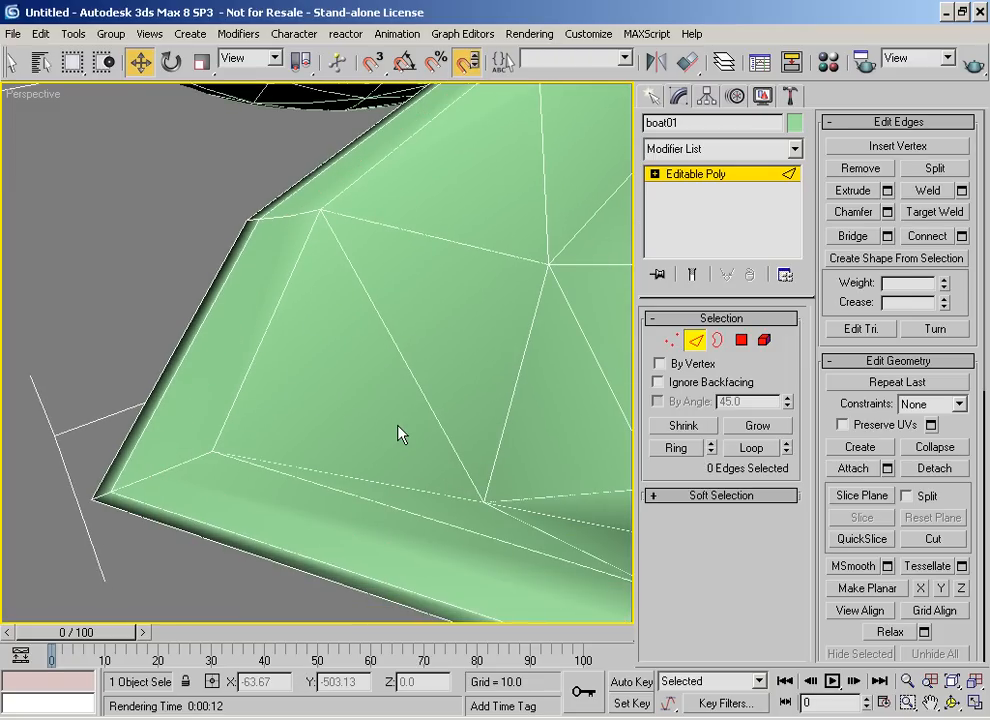
{"action": "left_click", "coordinate": [669, 341]}
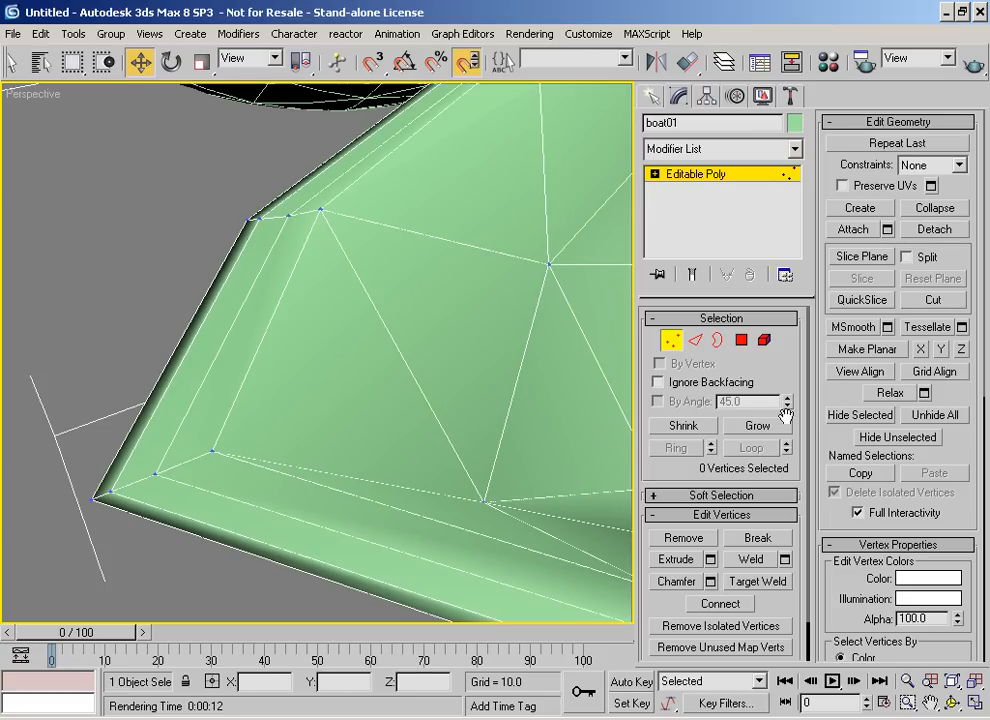
Remove the selected rim loop together with its vertices, check the rim at vertex level, and undo the removal
{"action": "left_click", "coordinate": [696, 342]}
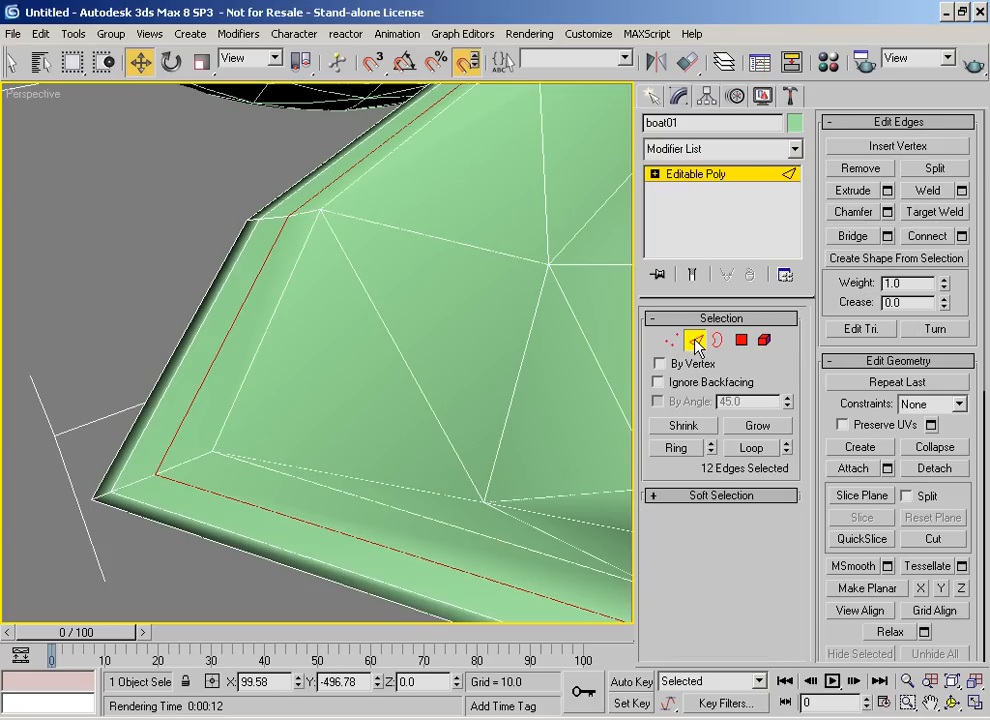
{"action": "key", "text": "ctrl+d"}
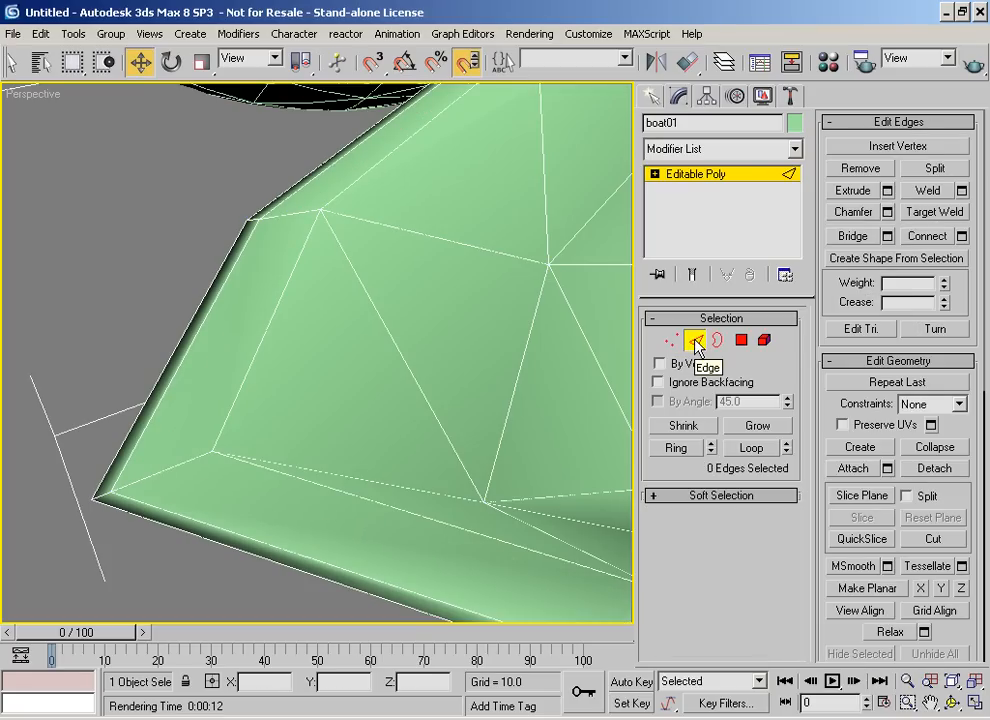
{"action": "left_click", "coordinate": [668, 341]}
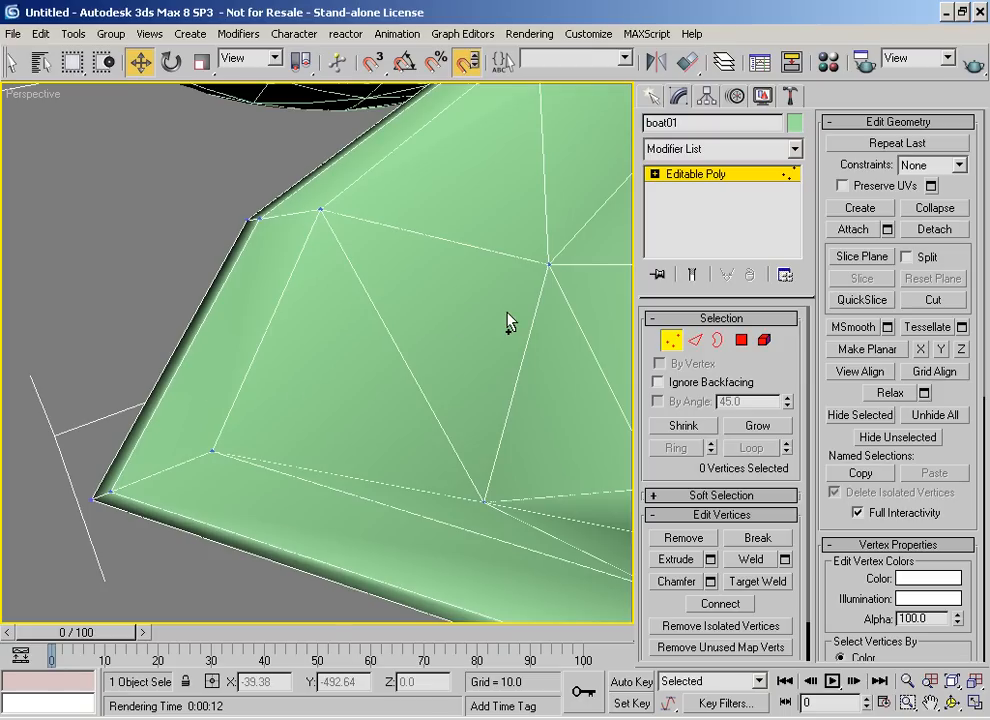
{"action": "key", "text": "ctrl+y"}
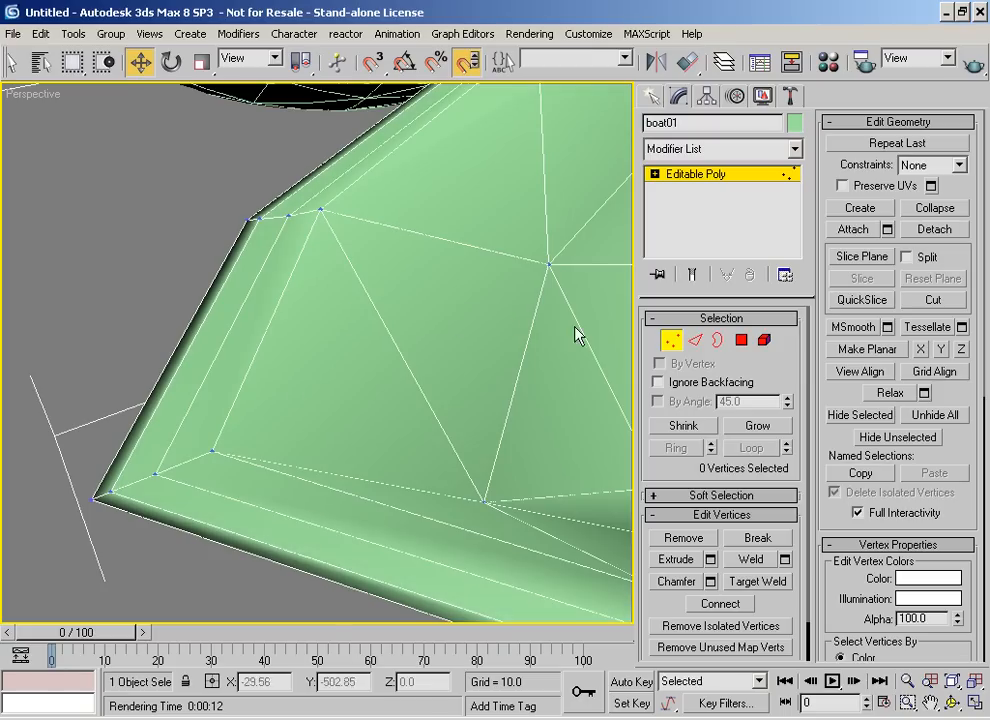
Remove only the edges of the selected rim loop, keeping its vertices, and check the rim at vertex level
{"action": "left_click", "coordinate": [695, 341]}
{"action": "key", "text": "BackSpace"}
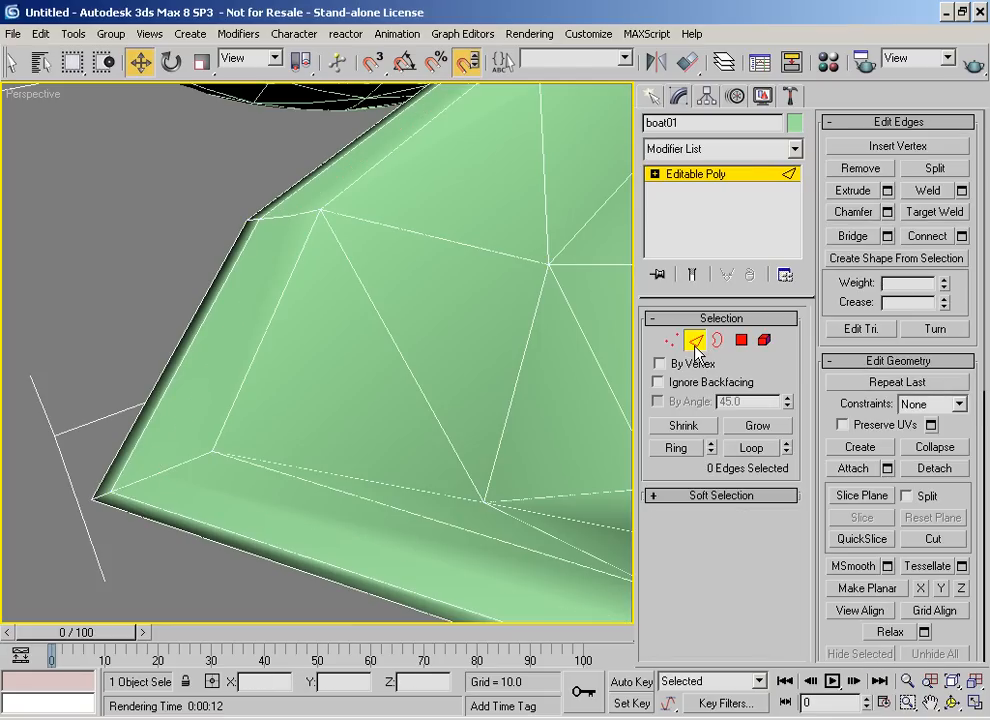
{"action": "left_click", "coordinate": [671, 341]}
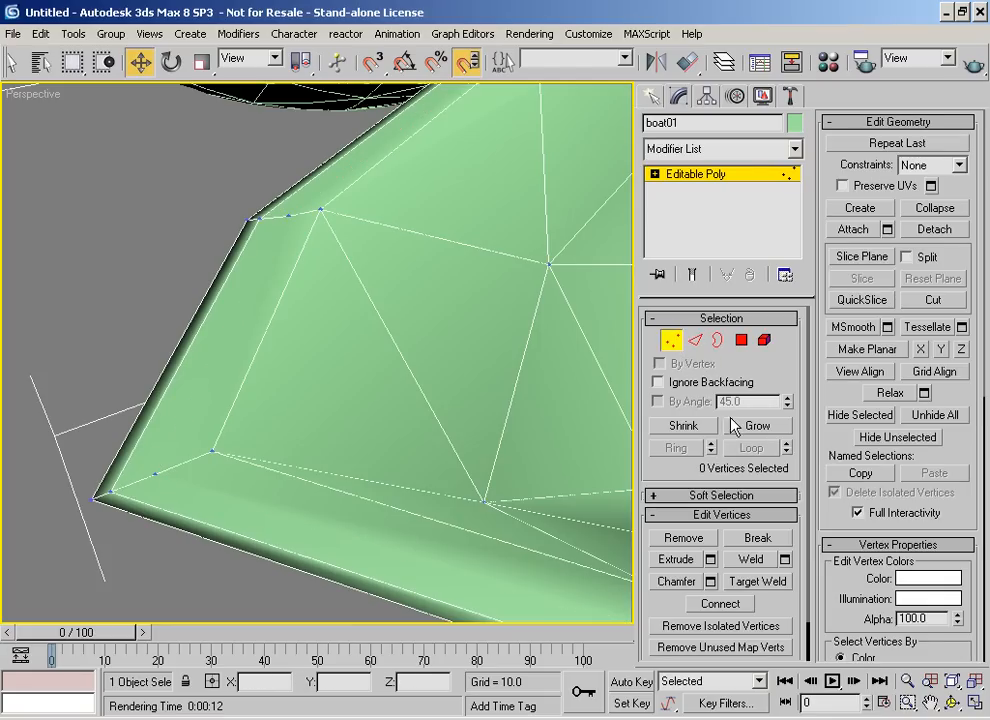
Try Target Weld on a vertex at the rim's pointed corner and undo the attempt
{"action": "left_click", "coordinate": [758, 581]}
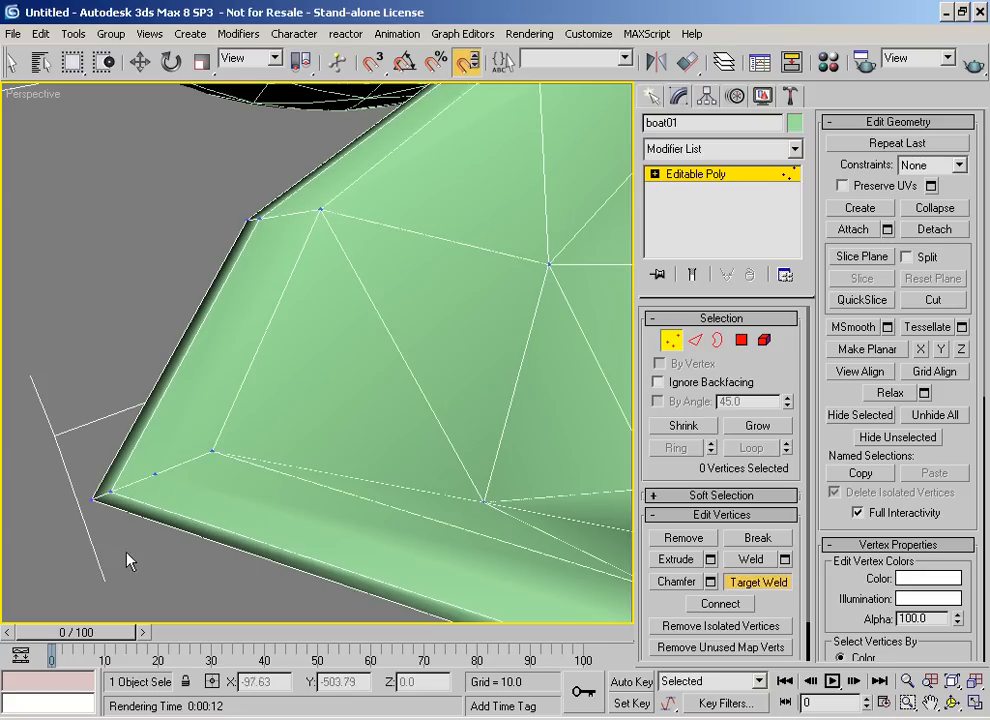
{"action": "left_click", "coordinate": [213, 452]}
{"action": "key", "text": "ctrl+z"}
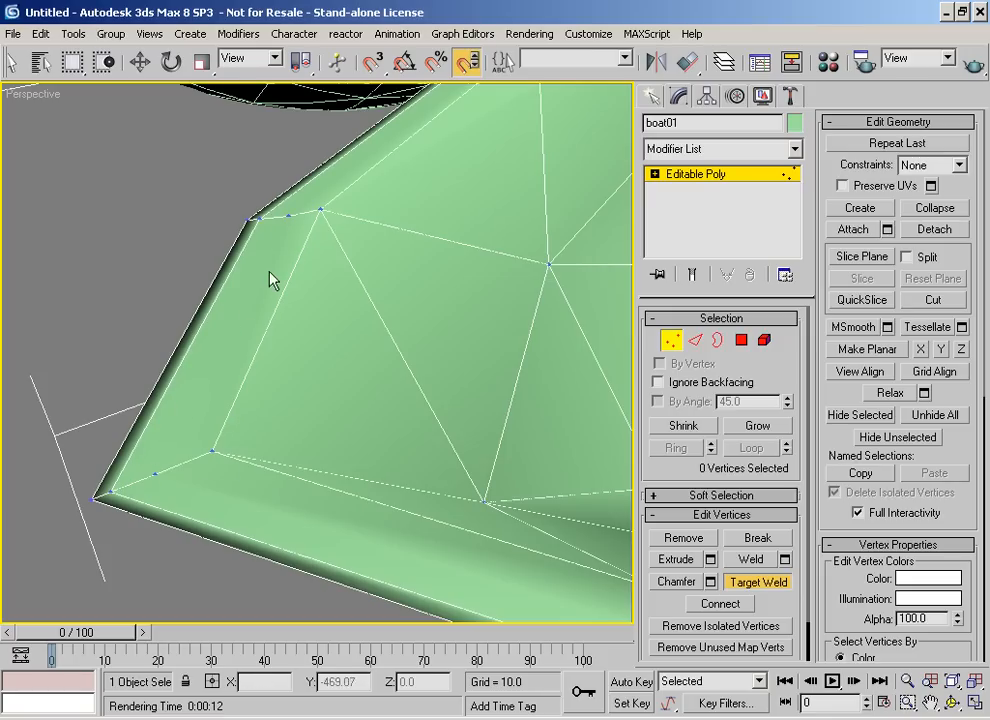
Select the rim polygon at boat01's pointed end to inspect its extent, return to edge level, and undo the rim loop removal
{"action": "left_click", "coordinate": [741, 340]}
{"action": "key", "text": "w"}
{"action": "left_click", "coordinate": [216, 385]}
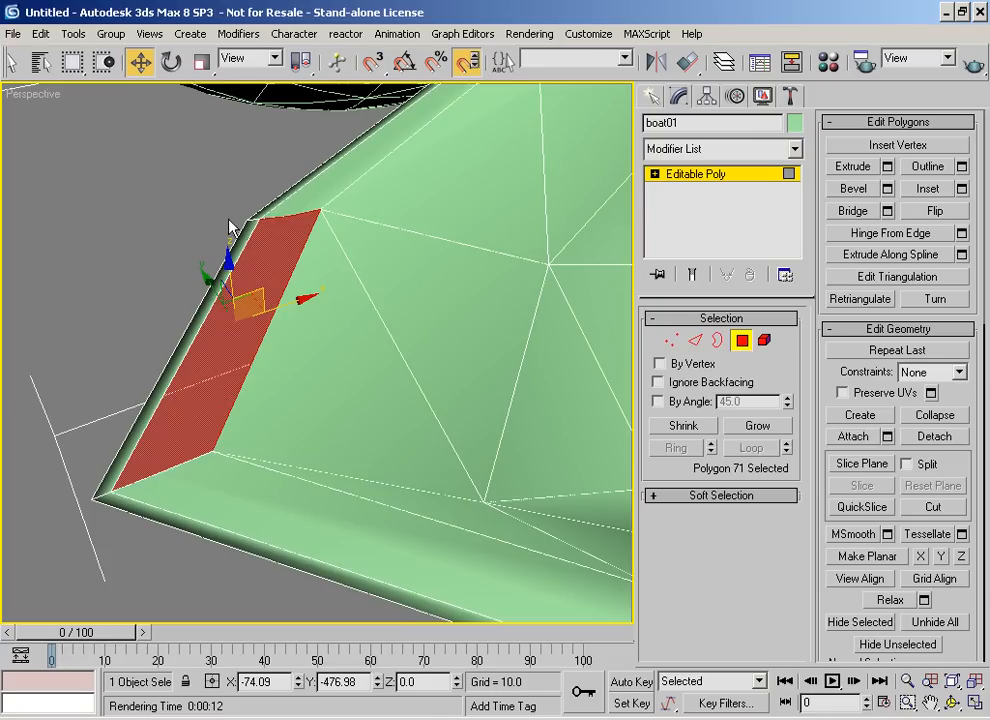
{"action": "left_click", "coordinate": [741, 343]}
{"action": "left_click", "coordinate": [696, 340]}
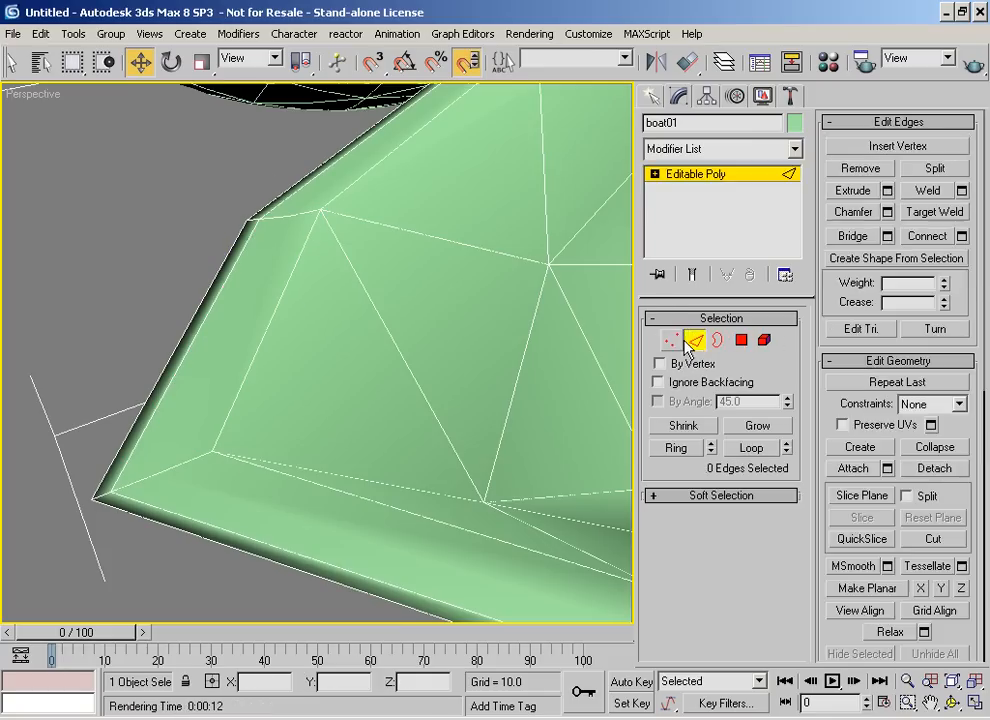
{"action": "key", "text": "ctrl+z"}
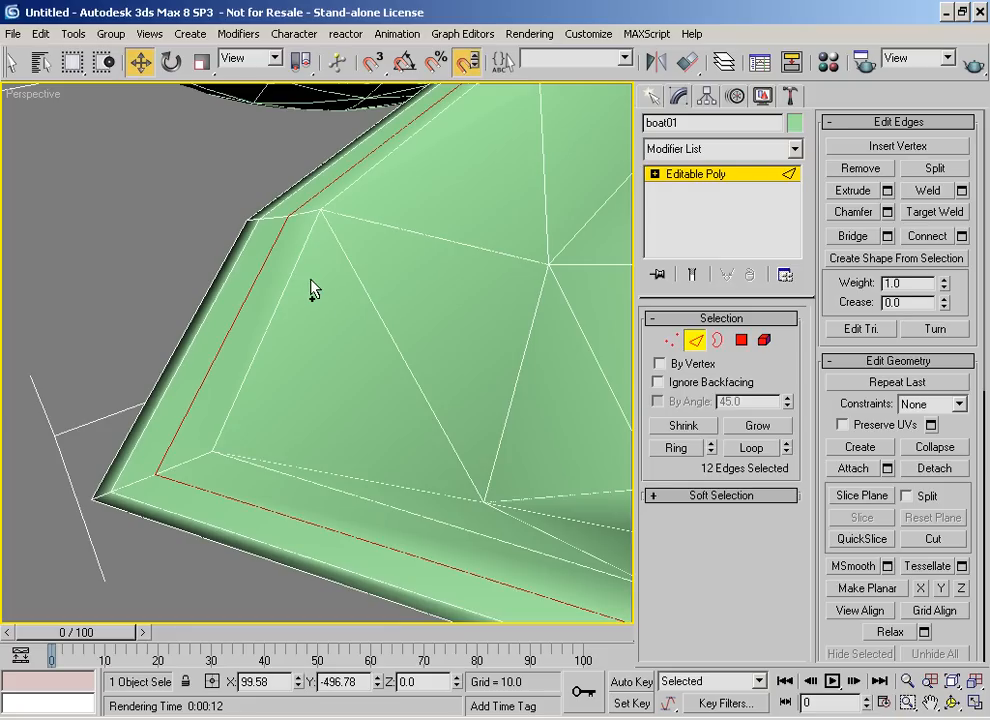
Compare removing the selected rim loop with and without its vertices, select the pointed corner's vertices to check, and undo both removals
{"action": "key", "text": "ctrl+d"}
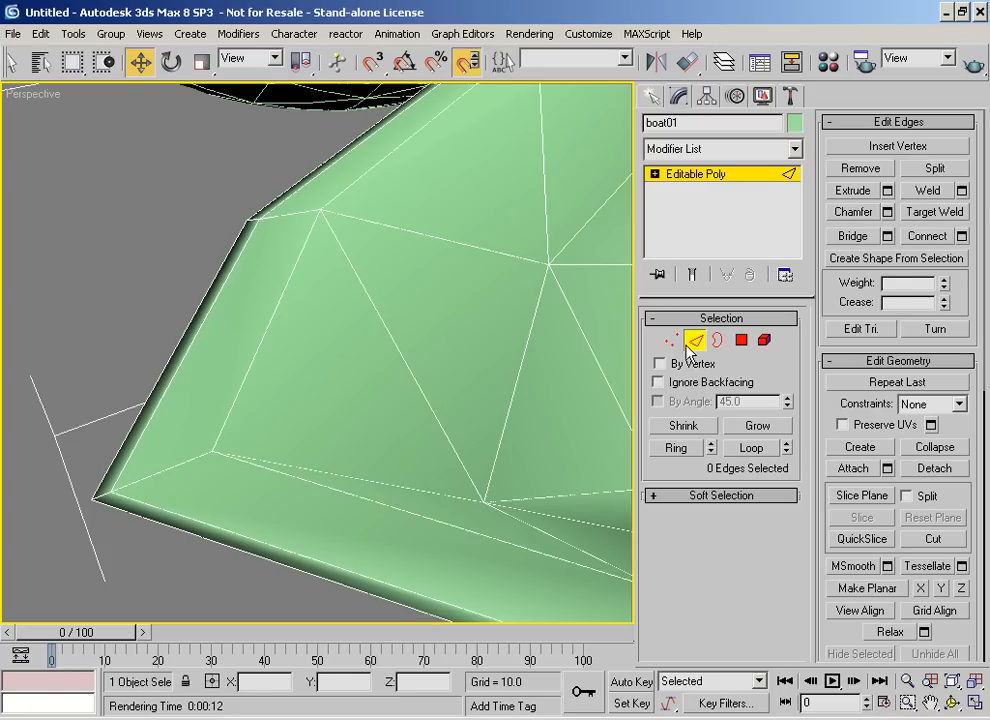
{"action": "key", "text": "ctrl+z"}
{"action": "left_click", "coordinate": [852, 170]}
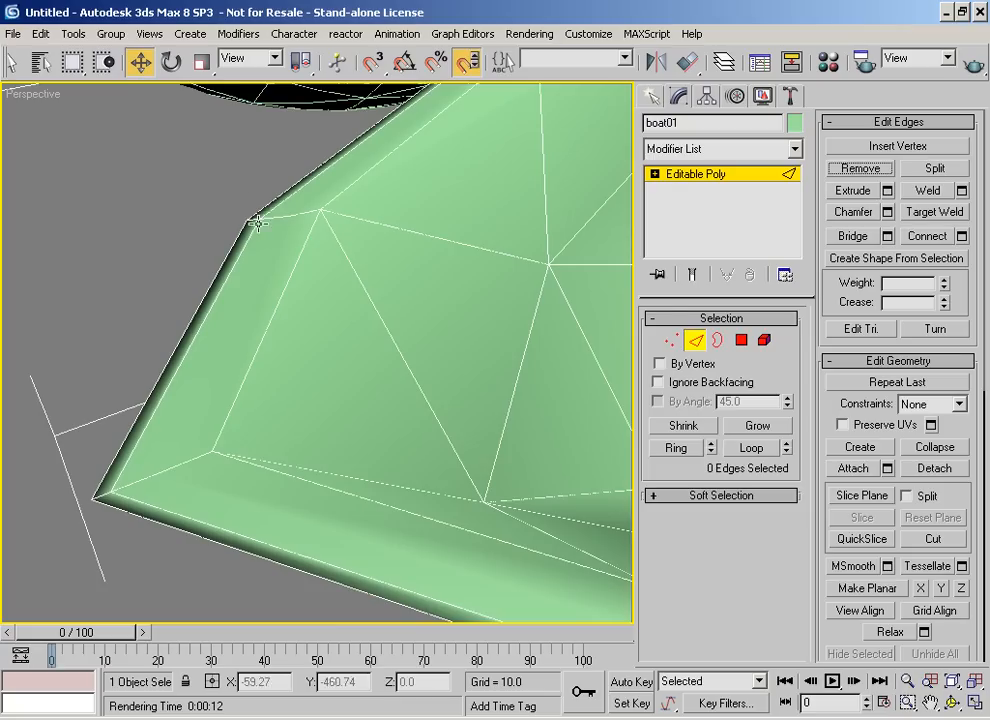
{"action": "key", "text": "1"}
{"action": "left_click_drag", "start_coordinate": [210, 203], "coordinate": [320, 242]}
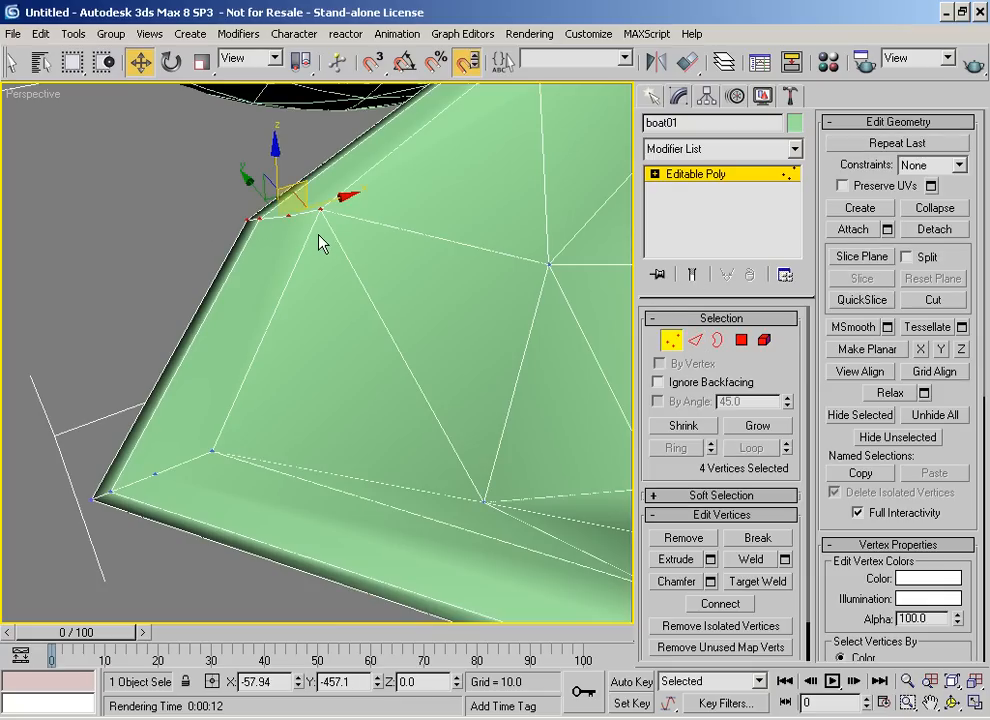
{"action": "left_click", "coordinate": [320, 243]}
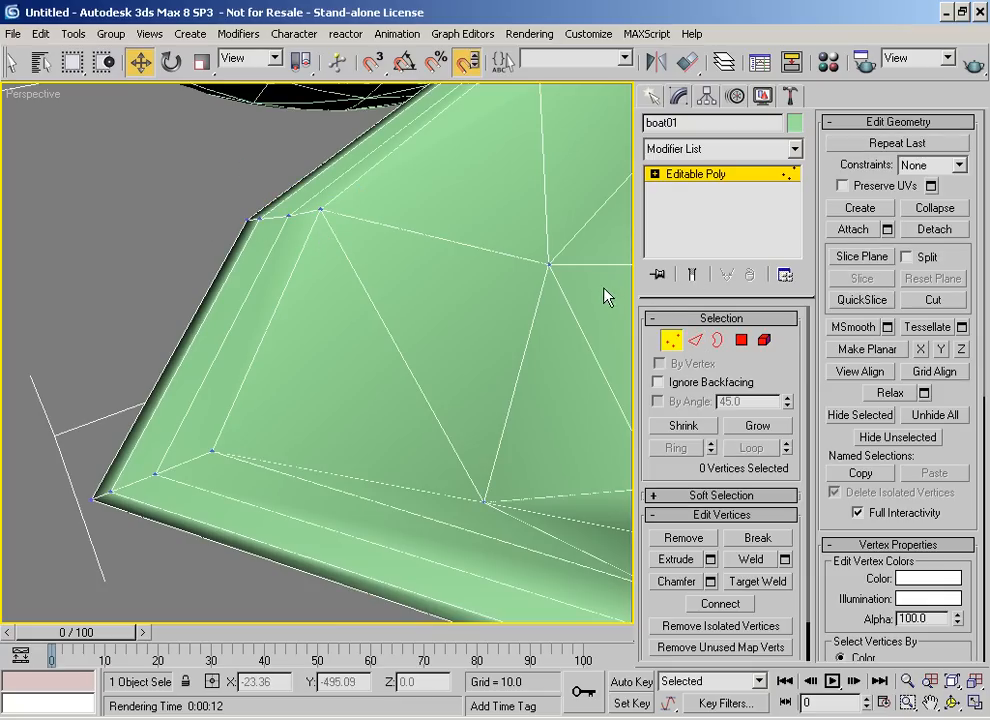
{"action": "left_click", "coordinate": [695, 341]}
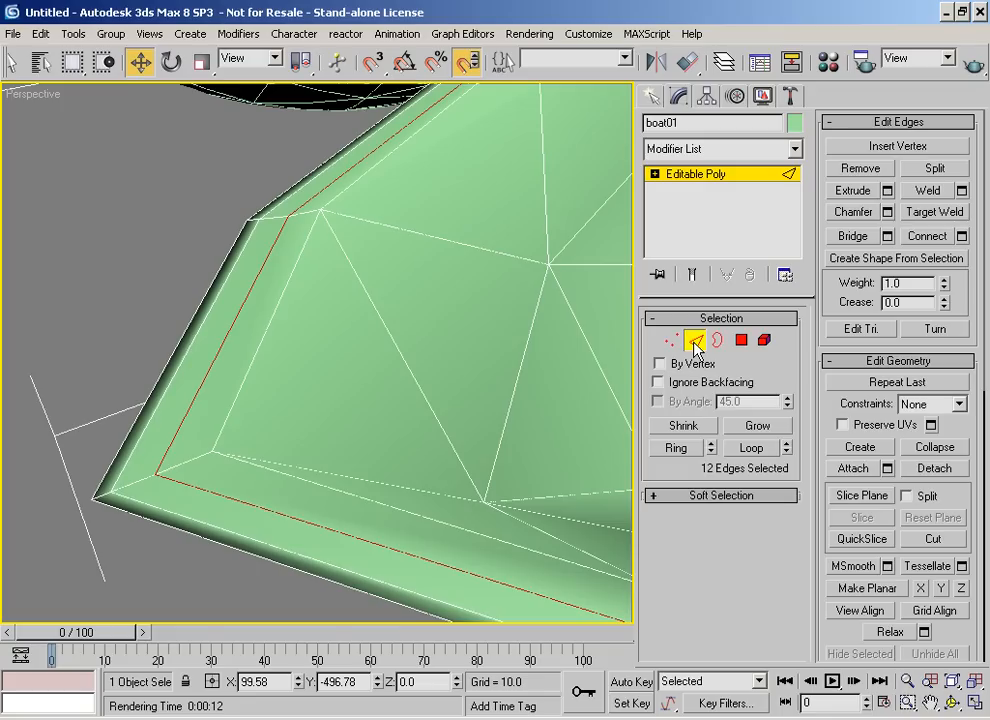
Remove the selected rim loop together with its vertices, leave edge level, and delete the whole boat01 object
{"action": "key", "text": "ctrl+d"}
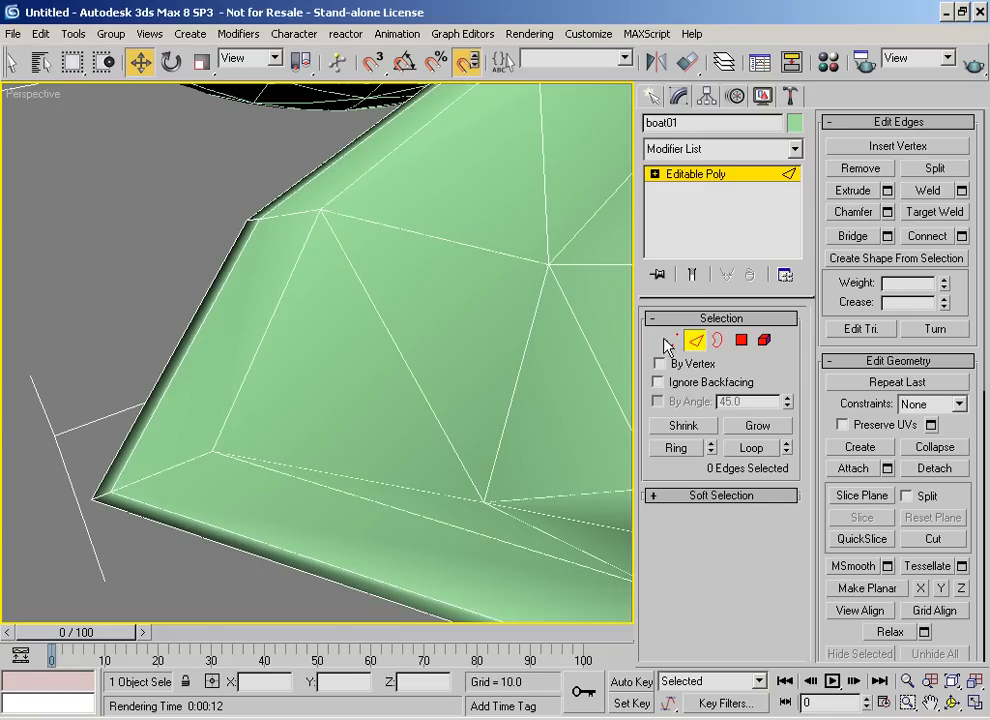
{"action": "scroll", "coordinate": [371, 360], "scroll_direction": "down", "scroll_amount": 6}
{"action": "scroll", "coordinate": [272, 367], "scroll_direction": "up", "scroll_amount": 4}
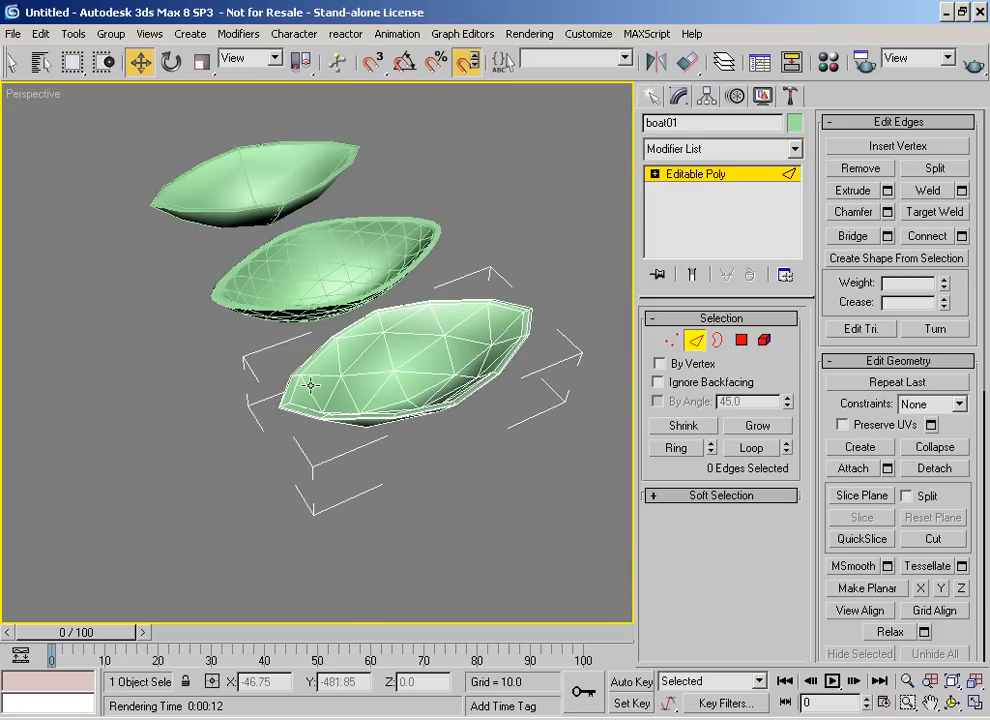
{"action": "left_click", "coordinate": [696, 341]}
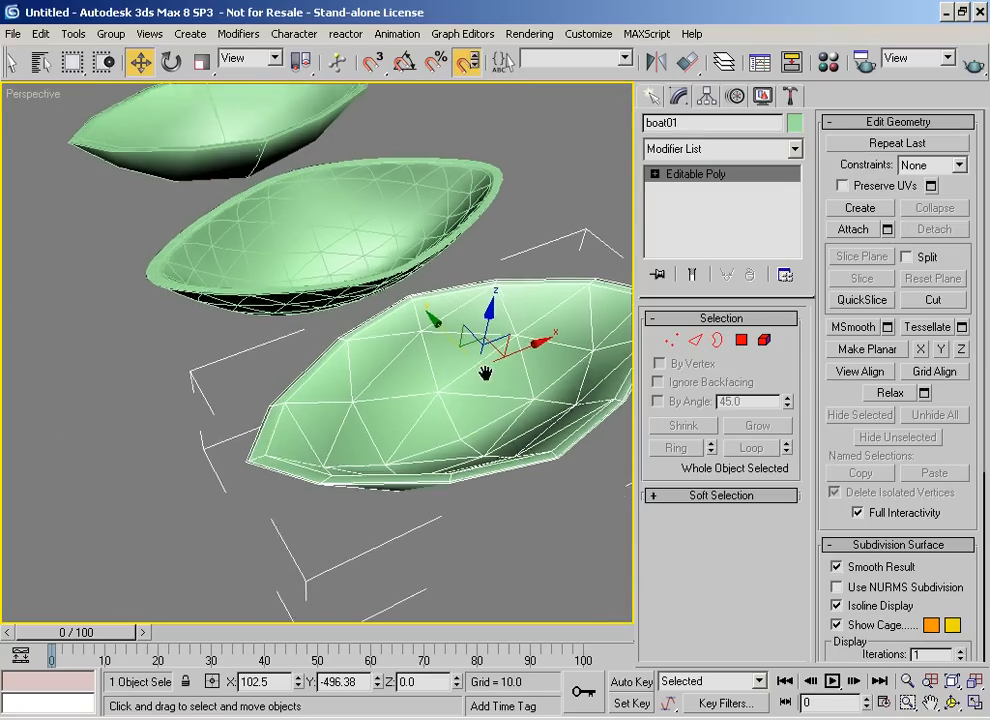
{"action": "key", "text": "Delete"}
Set the patch topology steps of the original boat's Surface modifier to 5 and view both remaining boats from another angle
{"action": "middle_click_drag", "start_coordinate": [464, 380], "coordinate": [425, 425]}
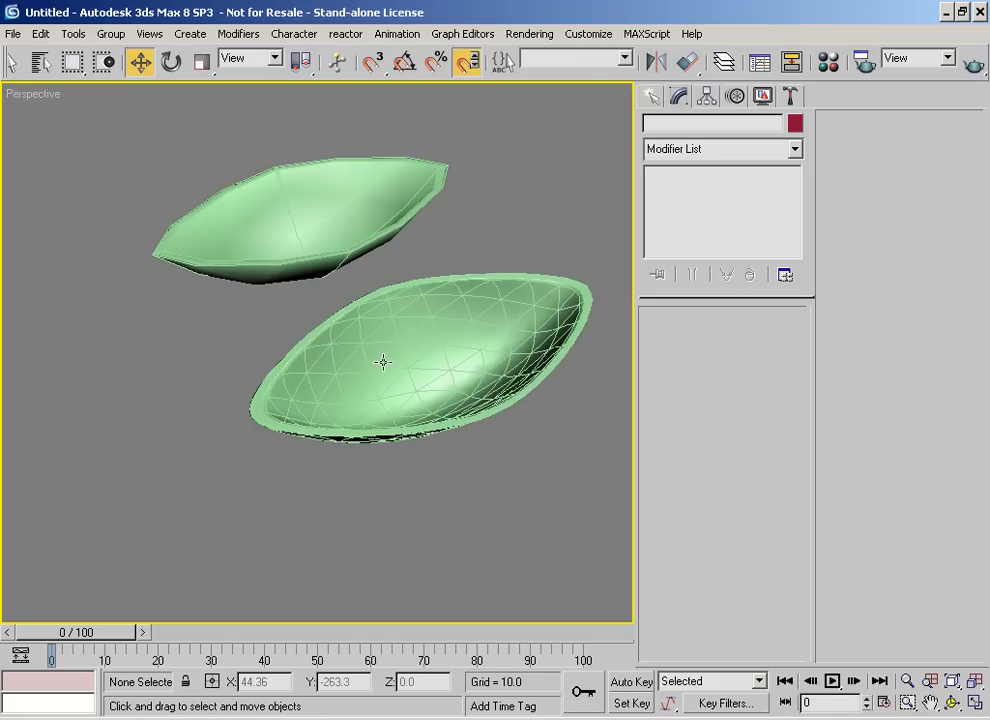
{"action": "left_click", "coordinate": [283, 206]}
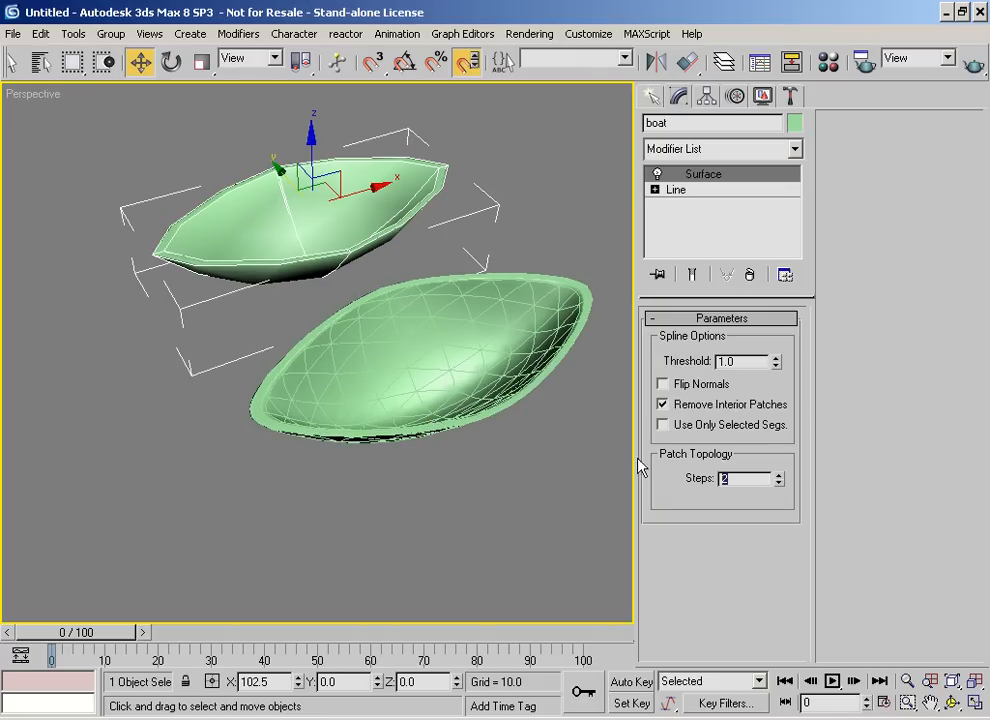
{"action": "type", "text": "5"}
{"action": "key", "text": "Return"}
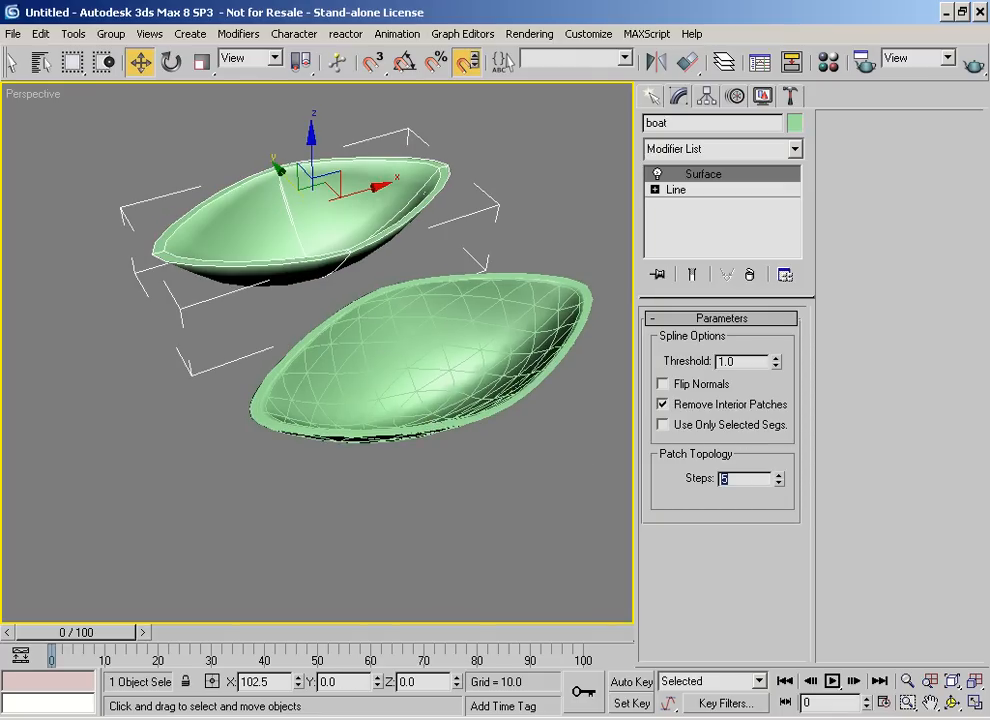
{"action": "middle_click_drag", "start_coordinate": [432, 355], "coordinate": [362, 431], "text": "alt"}
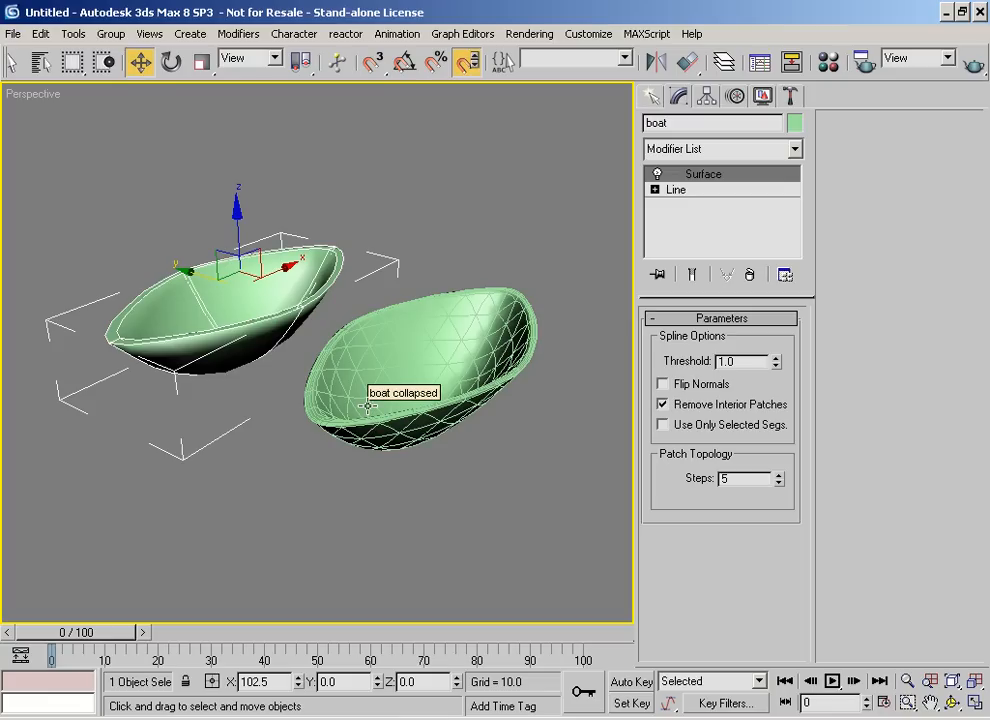
Save the scene as "modelling - surface tools" in the video tutorials folder on the desktop
{"action": "key", "text": "ctrl+s"}
{"action": "left_click", "coordinate": [396, 170]}
{"action": "left_click", "coordinate": [400, 199]}
{"action": "left_click", "coordinate": [315, 540]}
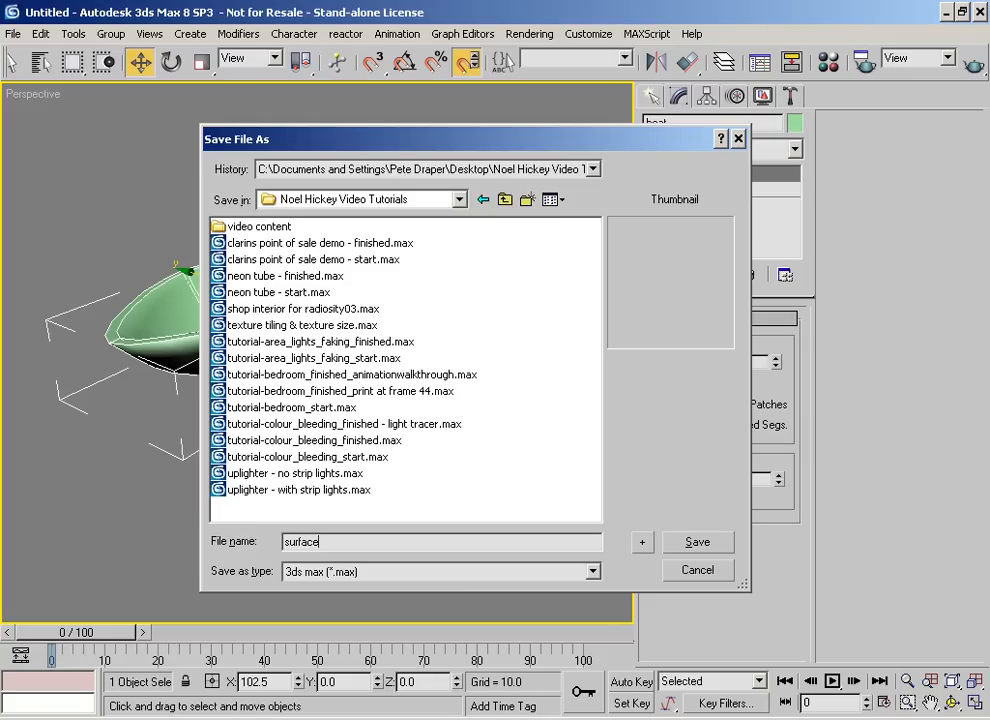
{"action": "type", "text": "modelling -"}
{"action": "key", "text": "Return"}
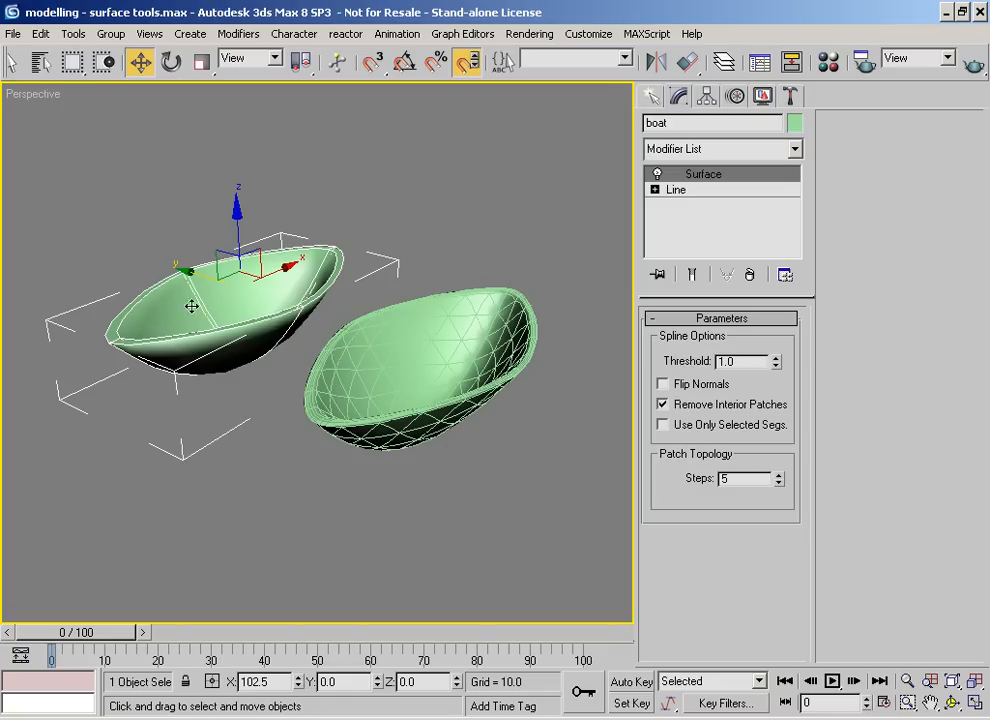
Delete the "boat collapsed" object and select the remaining original boat
{"action": "left_click", "coordinate": [340, 376]}
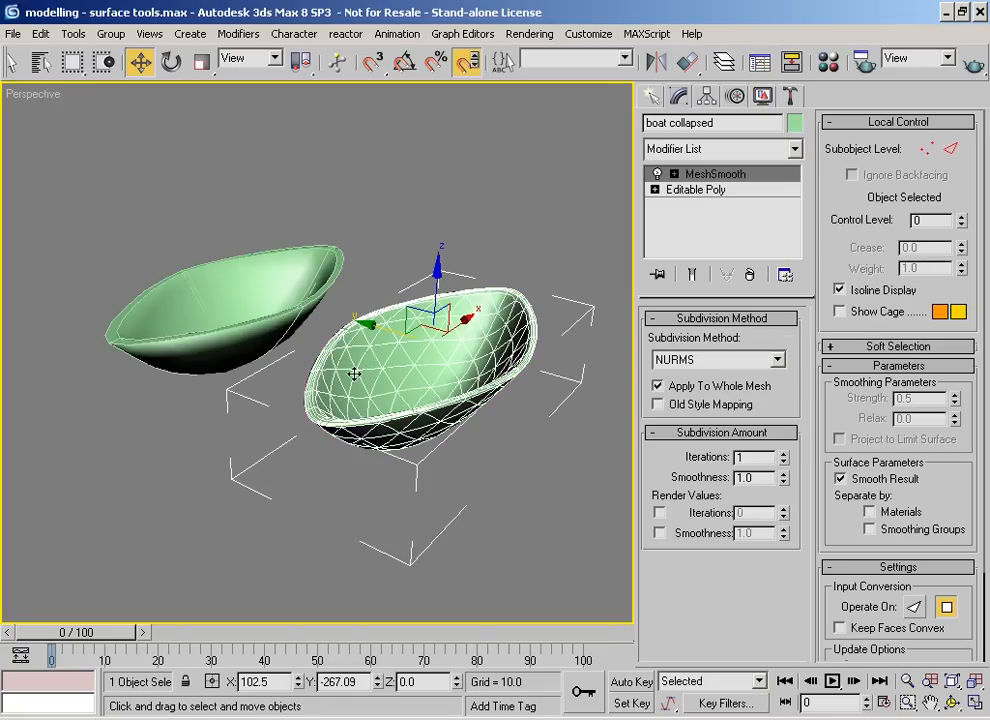
{"action": "middle_click_drag", "start_coordinate": [317, 383], "coordinate": [330, 381]}
{"action": "key", "text": "Delete"}
{"action": "left_click", "coordinate": [274, 305]}
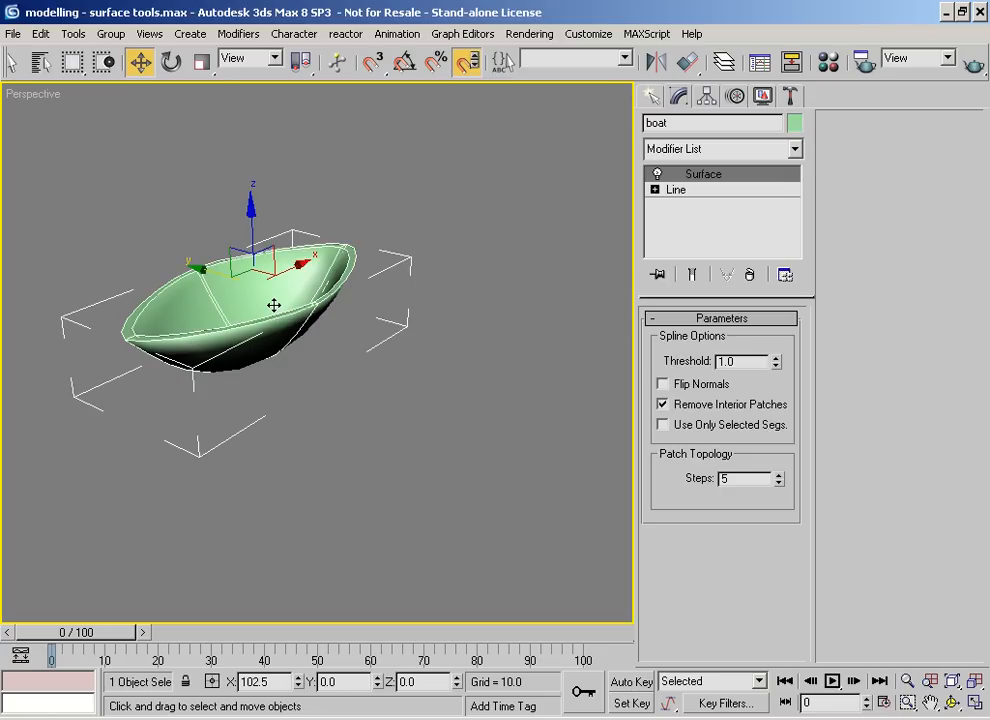
In the top view, create a box below the boat, about 189 long, 401 wide and -134 high
{"action": "key", "text": "t"}
{"action": "key", "text": "z"}
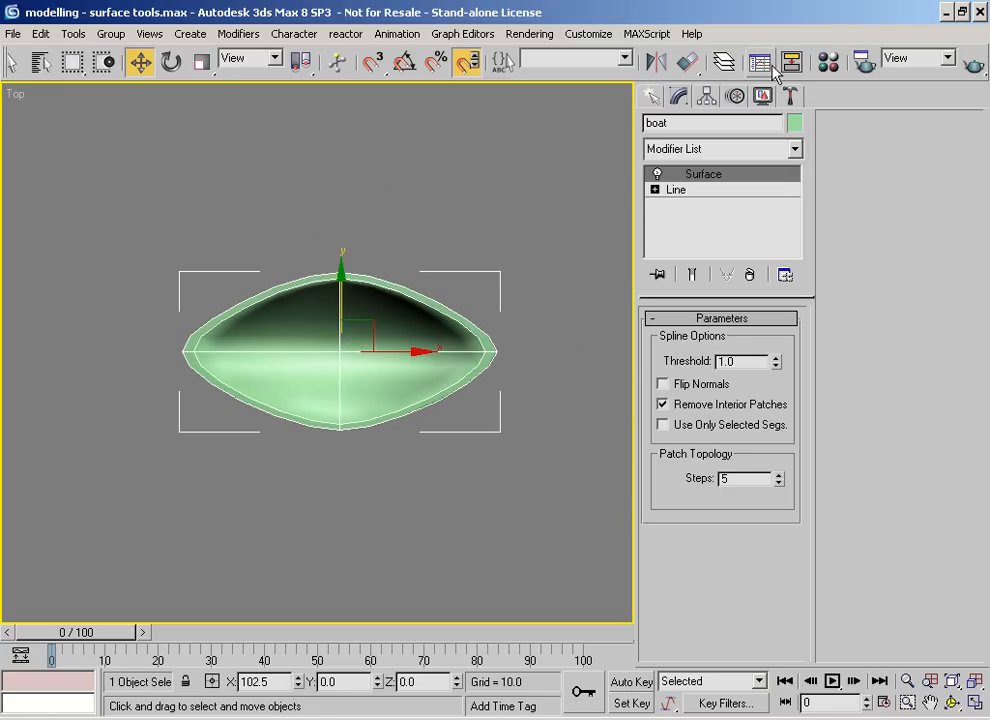
{"action": "left_click", "coordinate": [651, 96]}
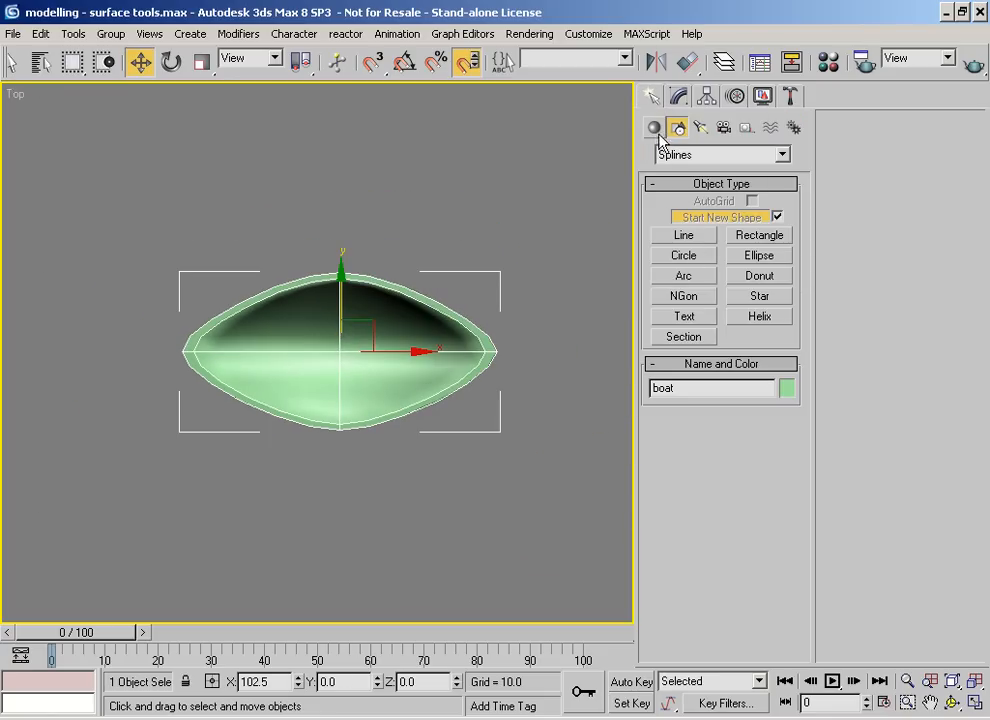
{"action": "left_click", "coordinate": [654, 127]}
{"action": "left_click", "coordinate": [680, 220]}
{"action": "scroll", "coordinate": [330, 295], "scroll_direction": "down", "scroll_amount": 3}
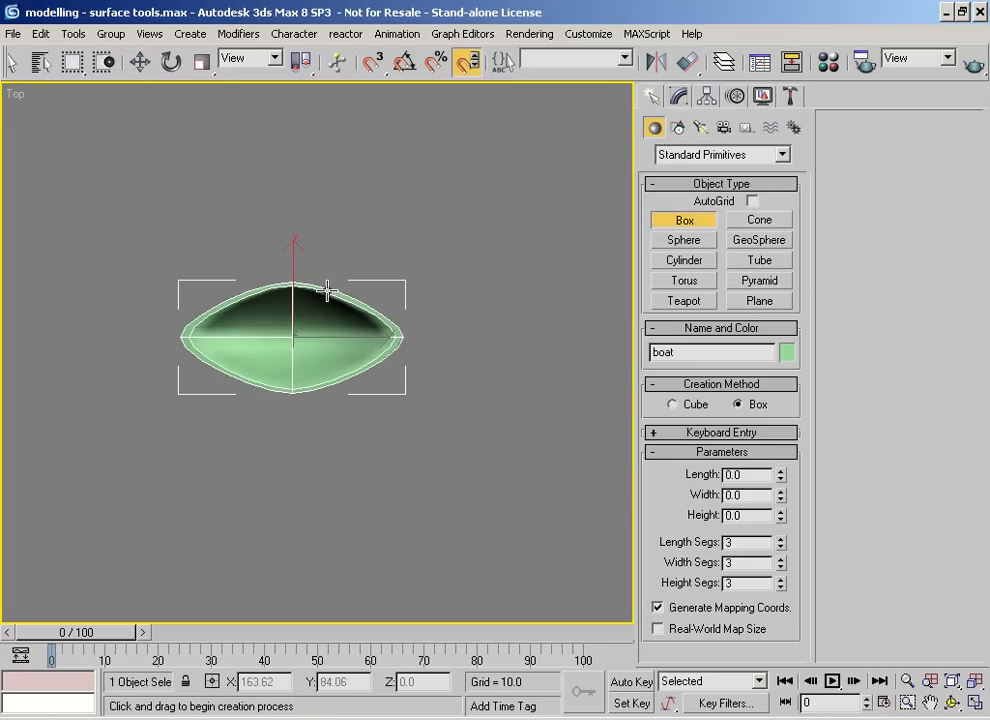
{"action": "left_click_drag", "start_coordinate": [187, 418], "coordinate": [407, 522]}
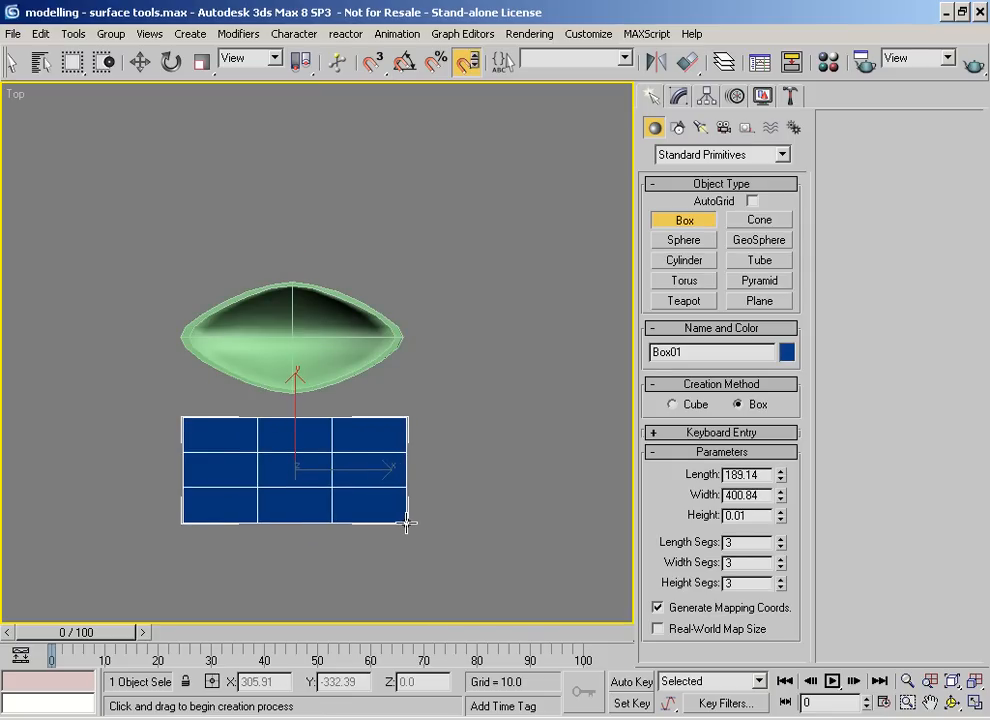
{"action": "left_click", "coordinate": [404, 597]}
{"action": "middle_click_drag", "start_coordinate": [380, 544], "coordinate": [404, 334], "text": "alt"}
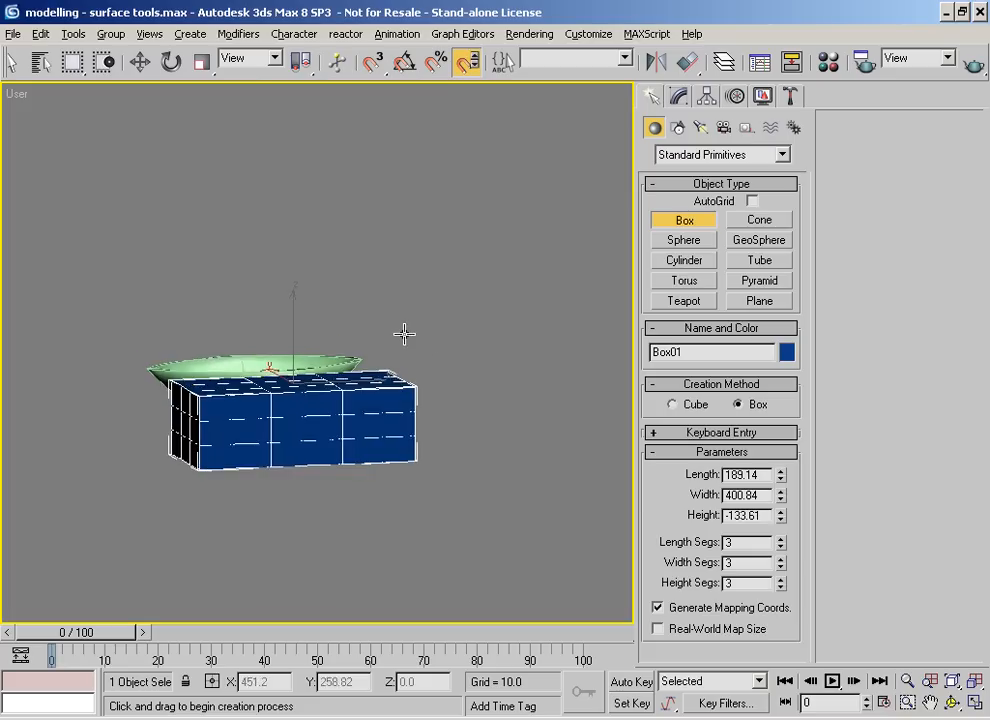
Set the box to 2 length segments, 2 width segments and 1 height segment
{"action": "key", "text": "t"}
{"action": "left_click_drag", "start_coordinate": [783, 544], "coordinate": [786, 629]}
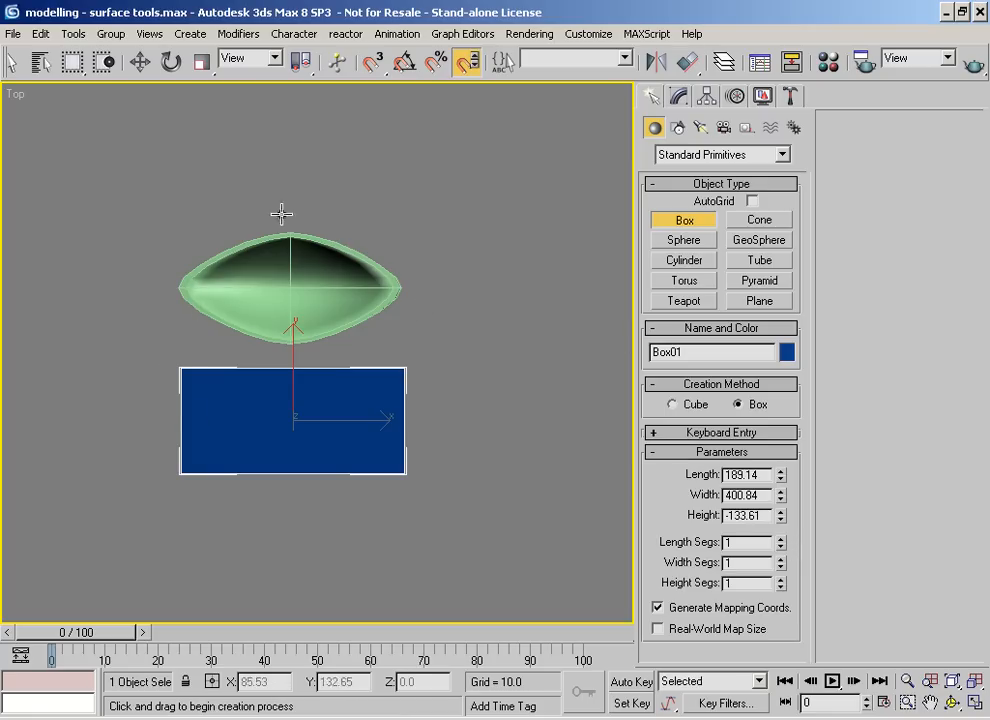
{"action": "left_click", "coordinate": [779, 539]}
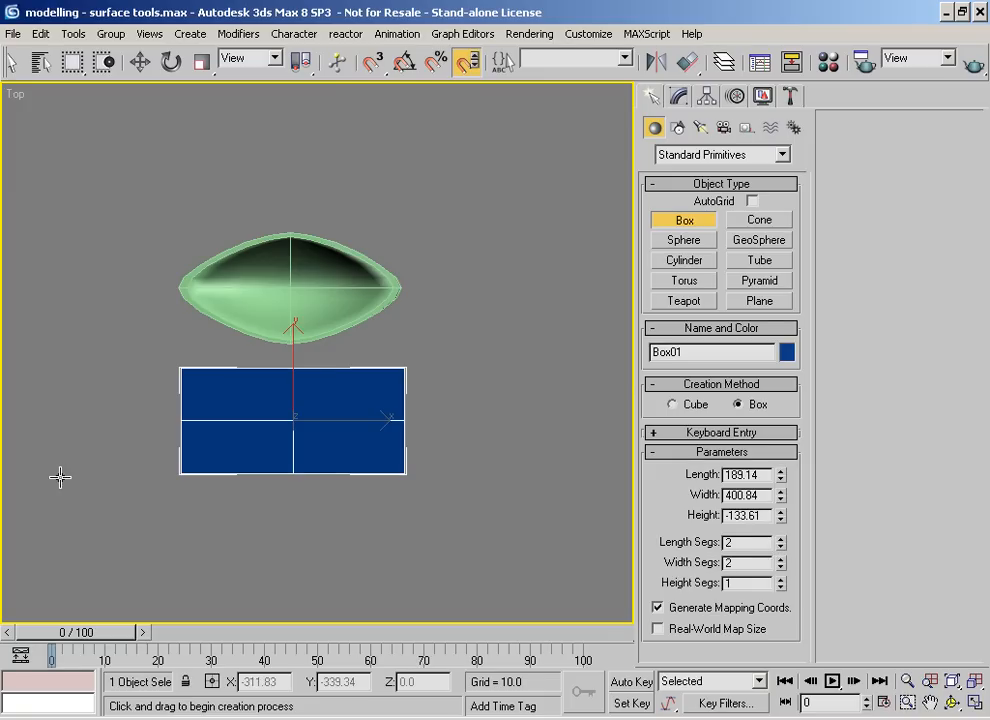
Compare the box with the boat from the left and front, and display the front view in wireframe
{"action": "middle_click_drag", "start_coordinate": [548, 183], "coordinate": [347, 192], "text": "alt"}
{"action": "key", "text": "l"}
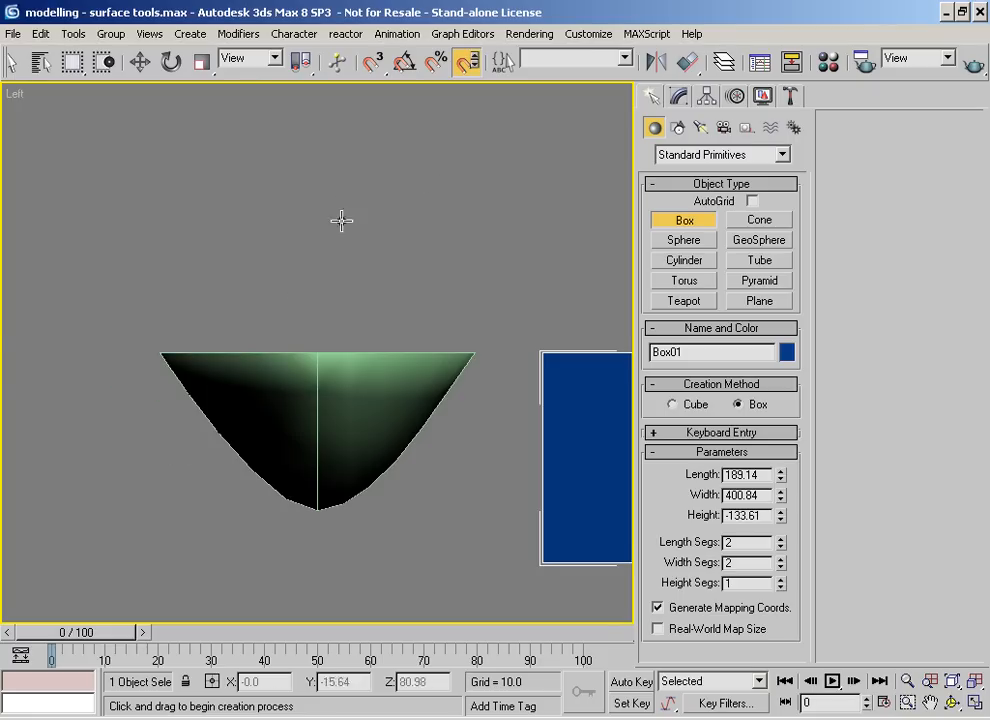
{"action": "middle_click_drag", "start_coordinate": [404, 403], "coordinate": [166, 327]}
{"action": "middle_click_drag", "start_coordinate": [265, 358], "coordinate": [225, 356]}
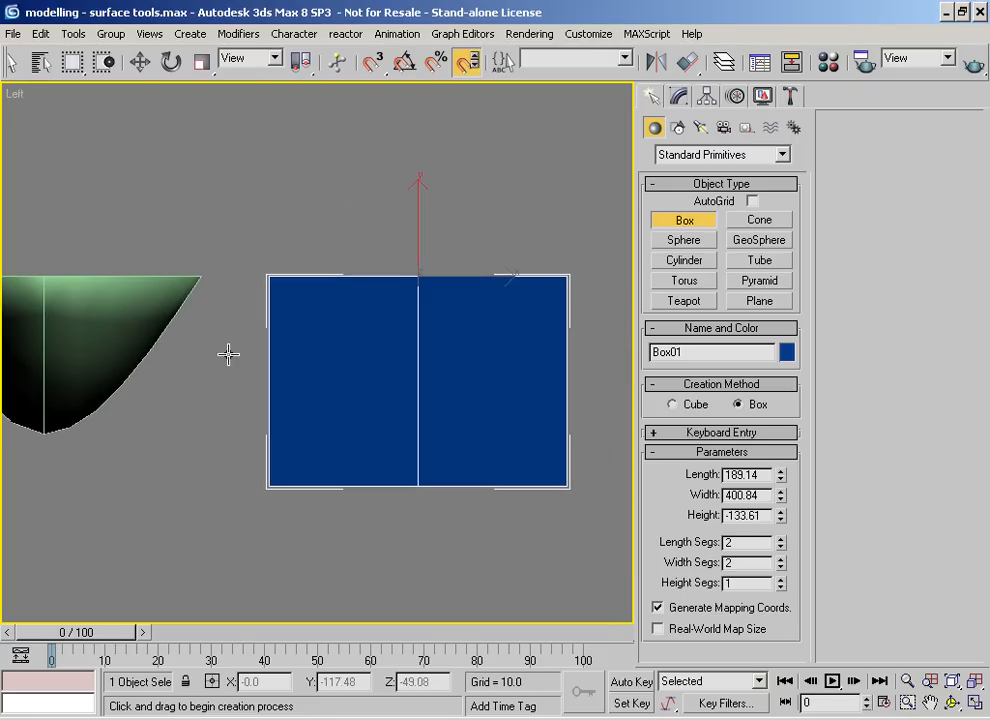
{"action": "key", "text": "f"}
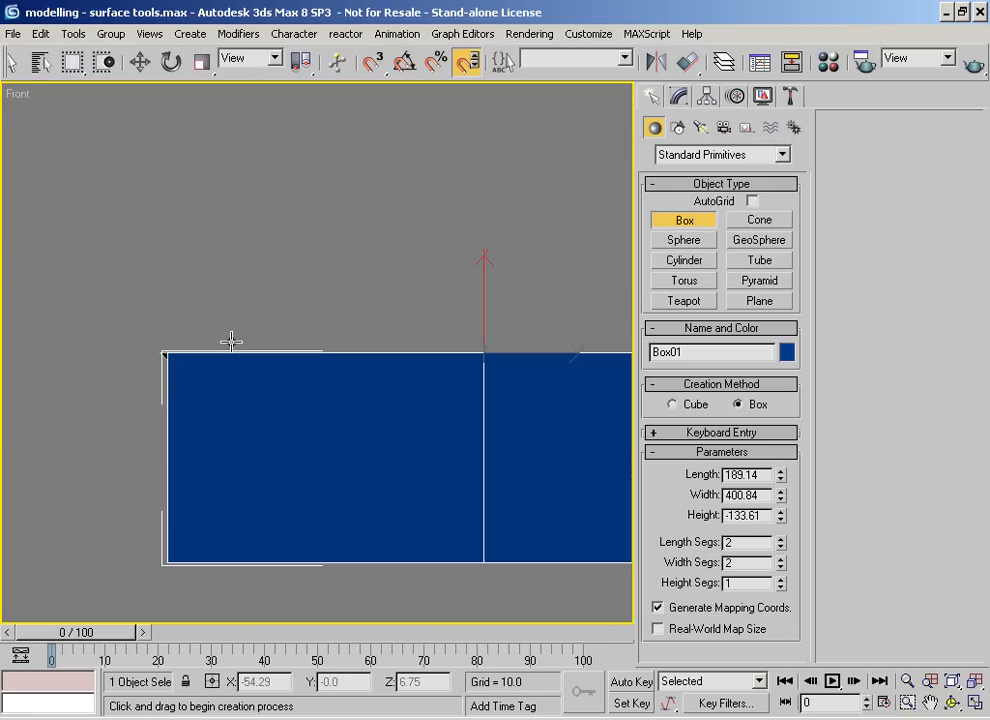
{"action": "middle_click_drag", "start_coordinate": [398, 477], "coordinate": [203, 402]}
{"action": "scroll", "coordinate": [213, 388], "scroll_direction": "down", "scroll_amount": 3}
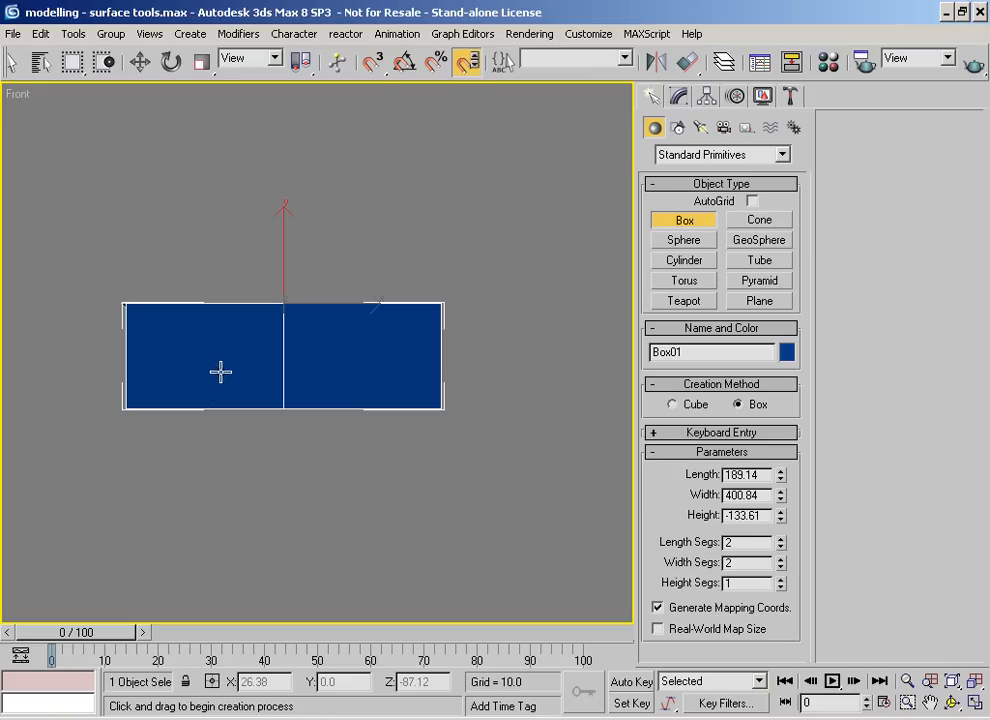
{"action": "key", "text": "F3"}
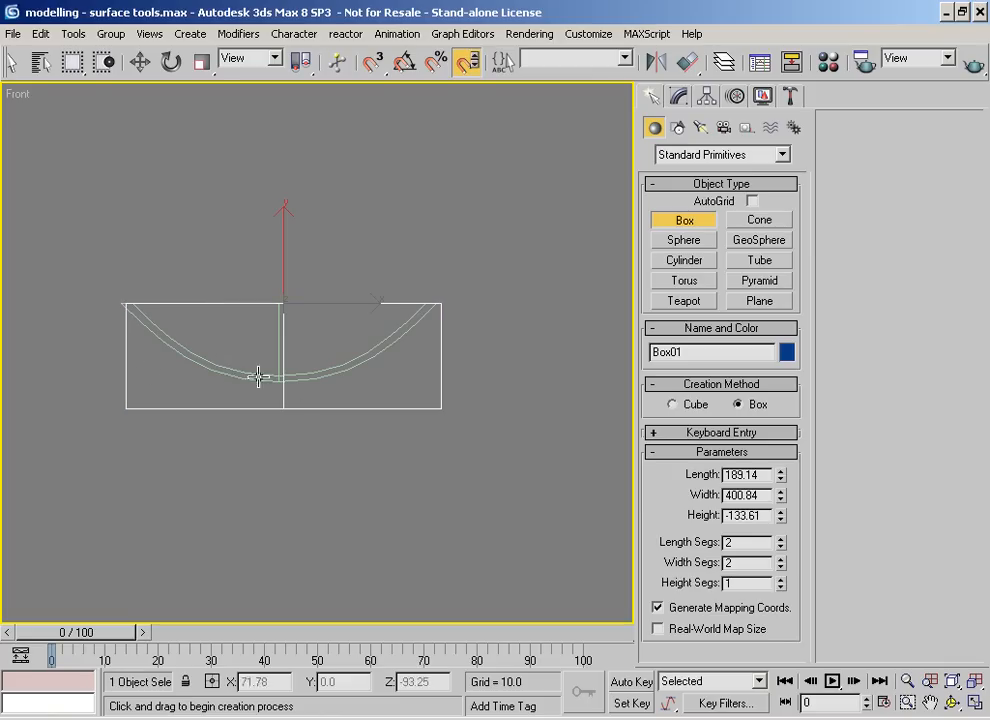
Add an Edit Poly modifier to the box and enter its Vertex sub-object level
{"action": "left_click", "coordinate": [679, 97]}
{"action": "left_click", "coordinate": [700, 148]}
{"action": "scroll", "coordinate": [697, 400], "scroll_direction": "up", "scroll_amount": 5}
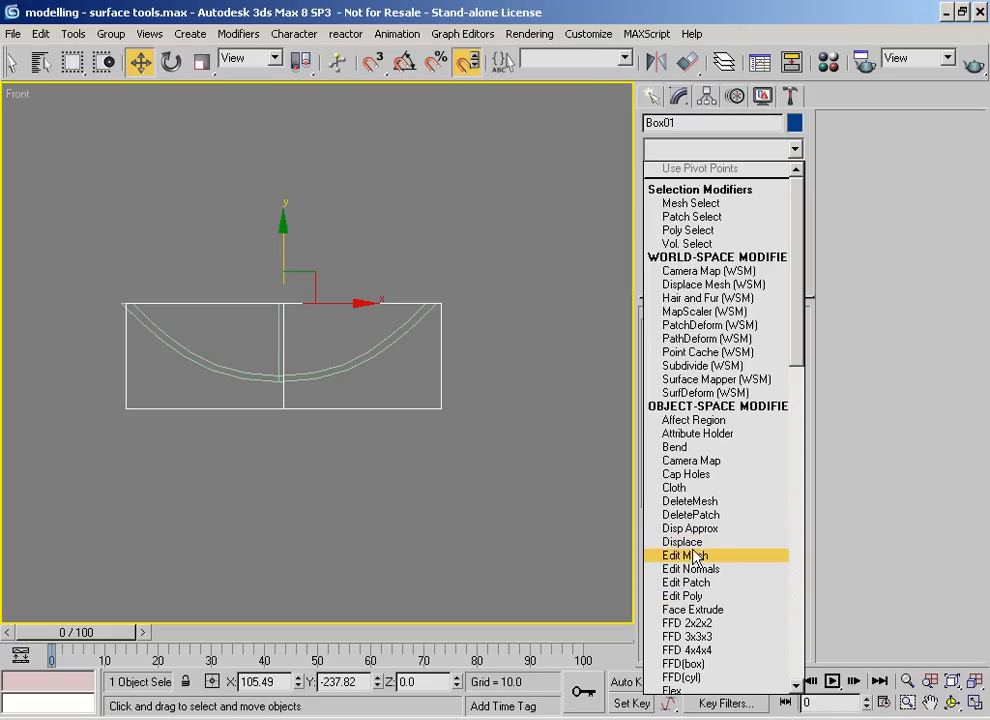
{"action": "left_click", "coordinate": [688, 595]}
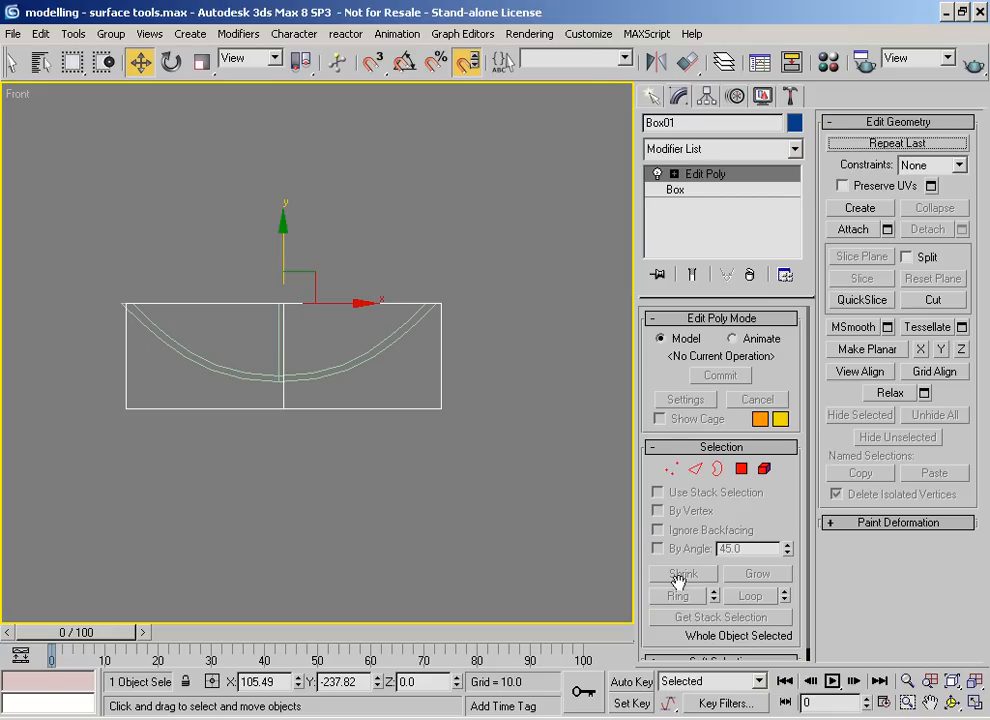
{"action": "left_click", "coordinate": [669, 468]}
Select the box's bottom row of vertices and scale them inward along X to taper the ends like the boat
{"action": "left_click_drag", "start_coordinate": [59, 451], "coordinate": [480, 401]}
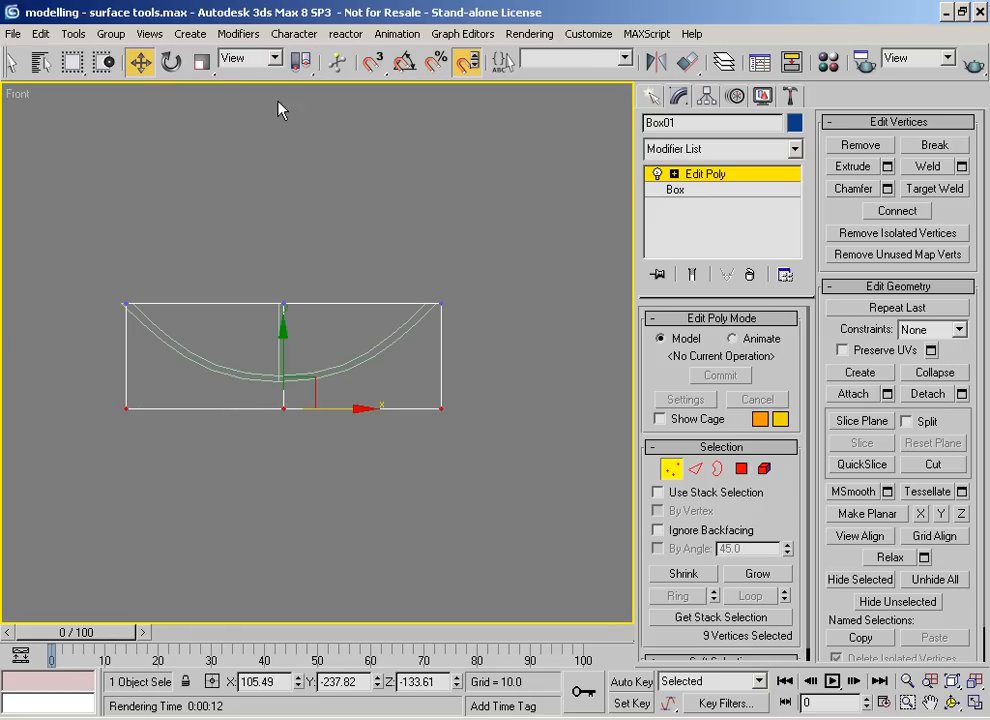
{"action": "left_click", "coordinate": [201, 62]}
{"action": "left_click_drag", "start_coordinate": [364, 408], "coordinate": [263, 406]}
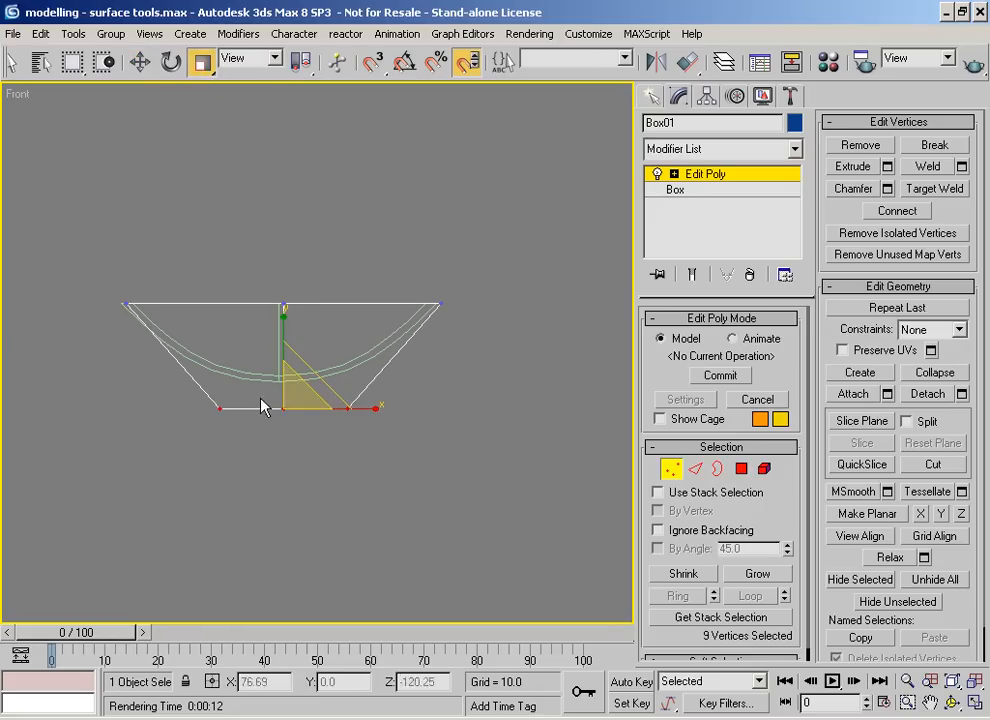
Move the selected bottom vertices up to a Z of about -105, level with the underside of the boat
{"action": "right_click", "coordinate": [286, 383]}
{"action": "left_click", "coordinate": [305, 413]}
{"action": "right_click", "coordinate": [302, 399]}
{"action": "left_click", "coordinate": [308, 410]}
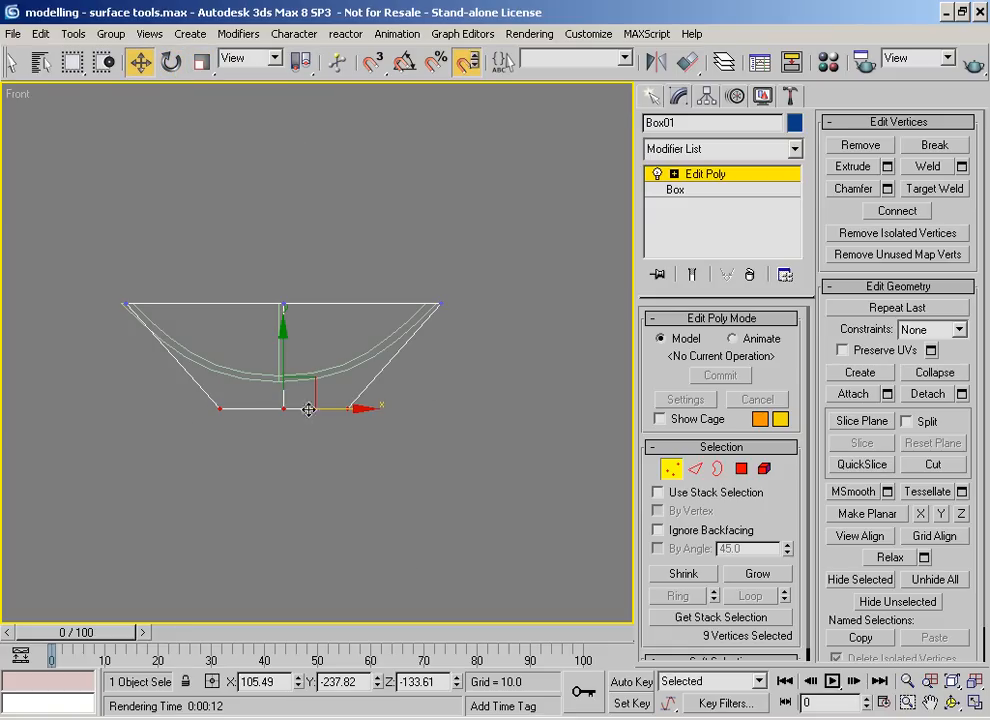
{"action": "left_click_drag", "start_coordinate": [280, 368], "coordinate": [283, 340]}
{"action": "middle_click_drag", "start_coordinate": [278, 369], "coordinate": [457, 362], "text": "alt"}
{"action": "key", "text": "f"}
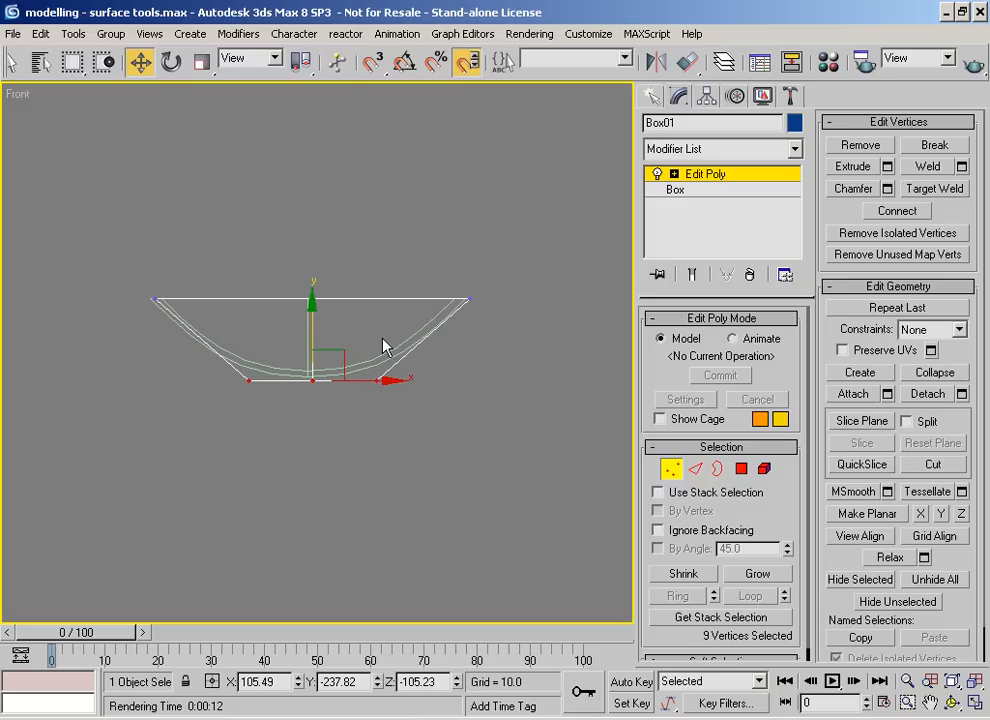
{"action": "middle_click_drag", "start_coordinate": [379, 346], "coordinate": [283, 342]}
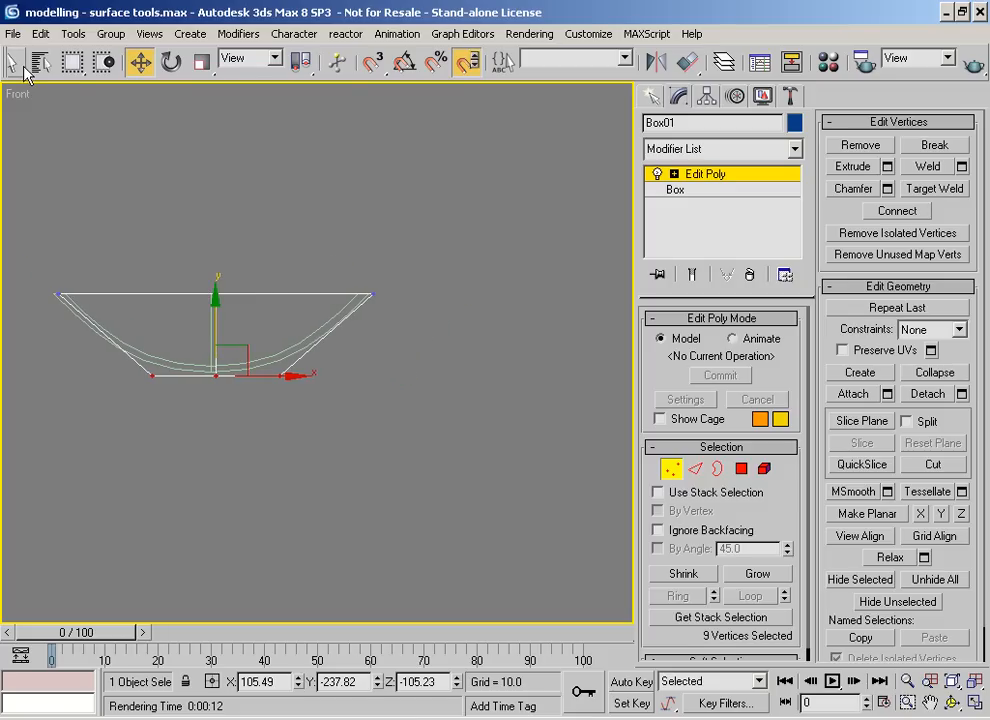
{"action": "left_click_drag", "start_coordinate": [45, 78], "coordinate": [225, 78]}
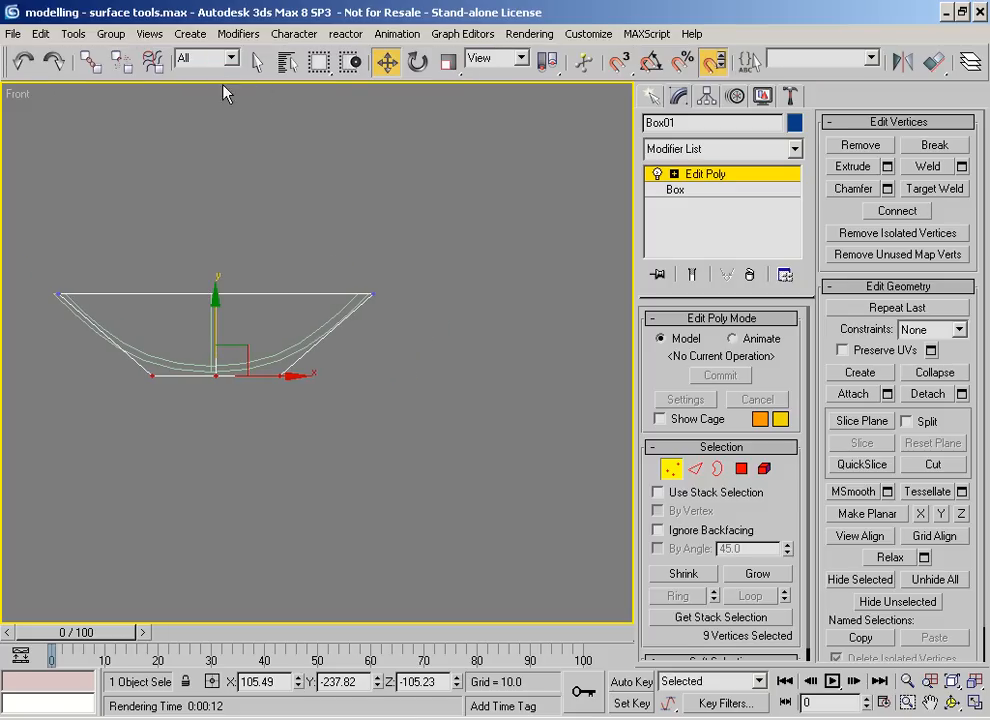
{"action": "right_click", "coordinate": [30, 63]}
{"action": "key", "text": "Escape"}
{"action": "left_click_drag", "start_coordinate": [810, 78], "coordinate": [312, 91]}
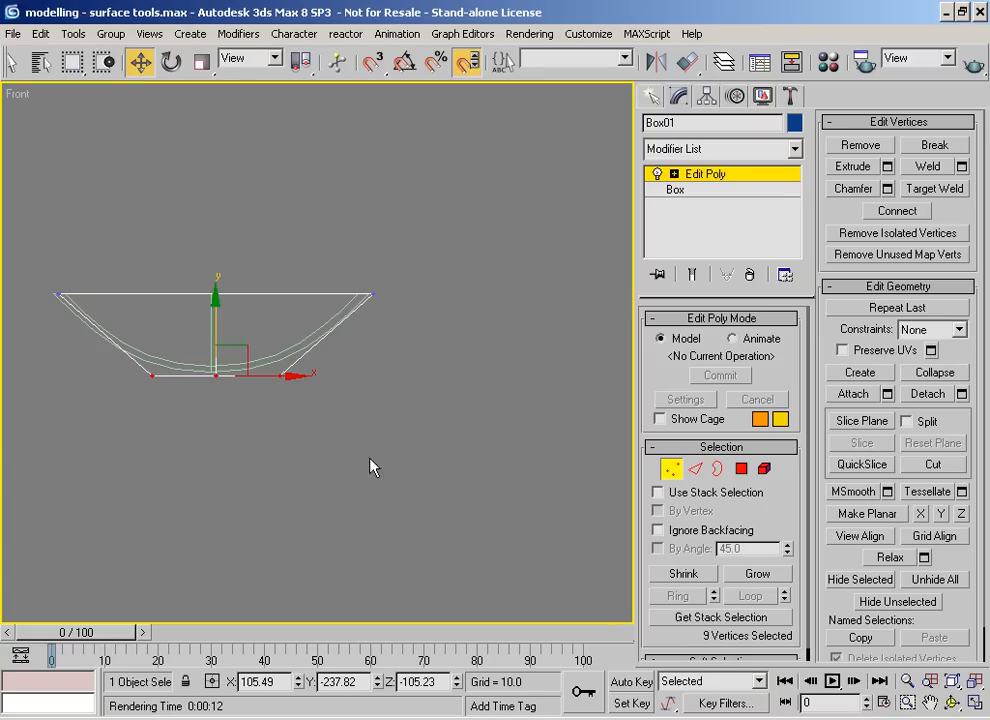
Hide the Extras toolbar and show it again
{"action": "right_click", "coordinate": [241, 75]}
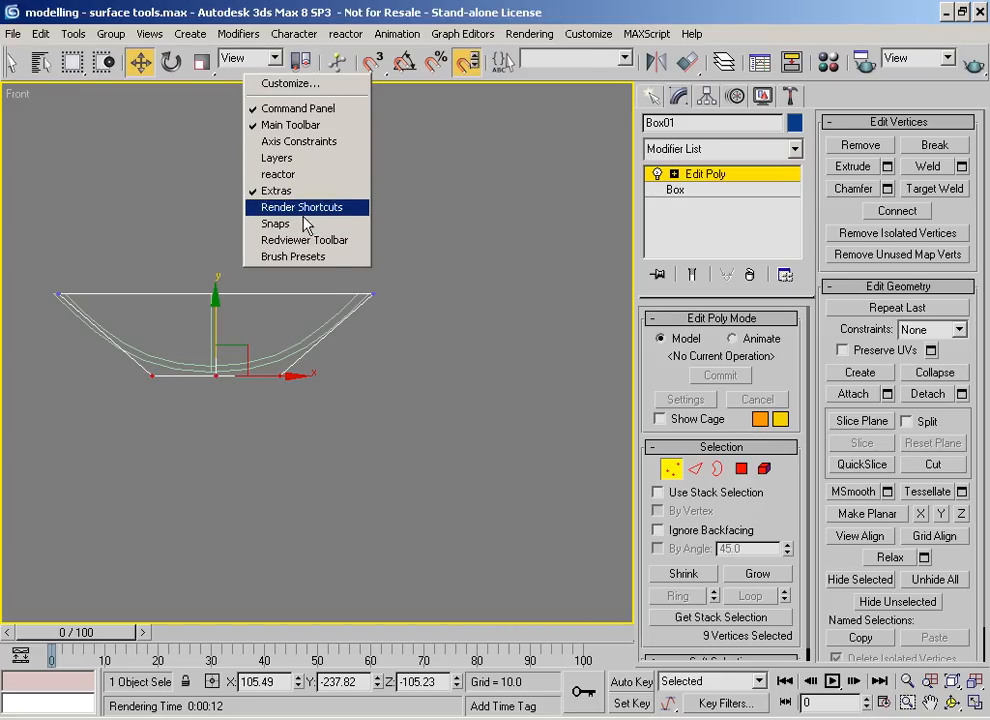
{"action": "left_click", "coordinate": [276, 190]}
{"action": "right_click", "coordinate": [244, 70]}
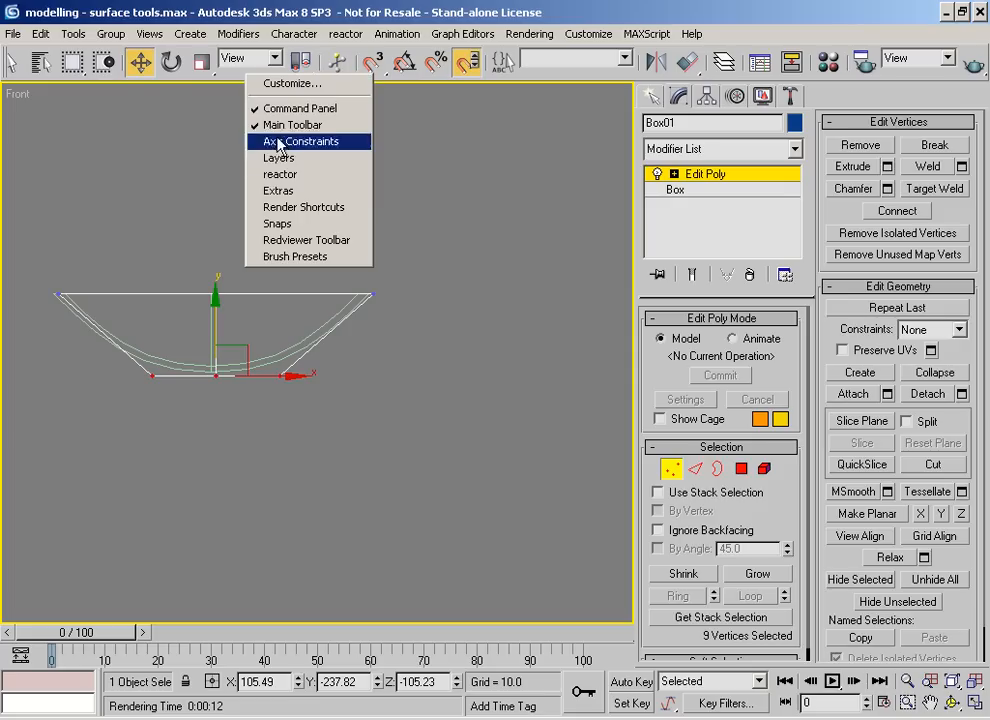
{"action": "left_click", "coordinate": [288, 191]}
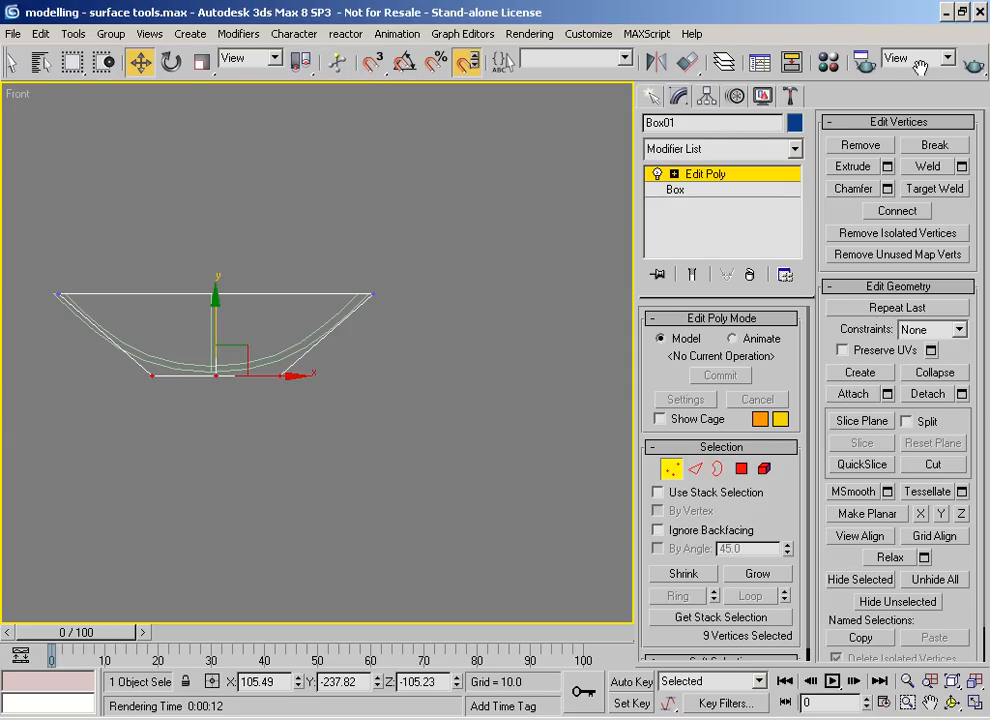
Restore the window down, slide the main toolbar to expose its undo and linking tools, and maximize the window again
{"action": "double_click", "coordinate": [557, 10]}
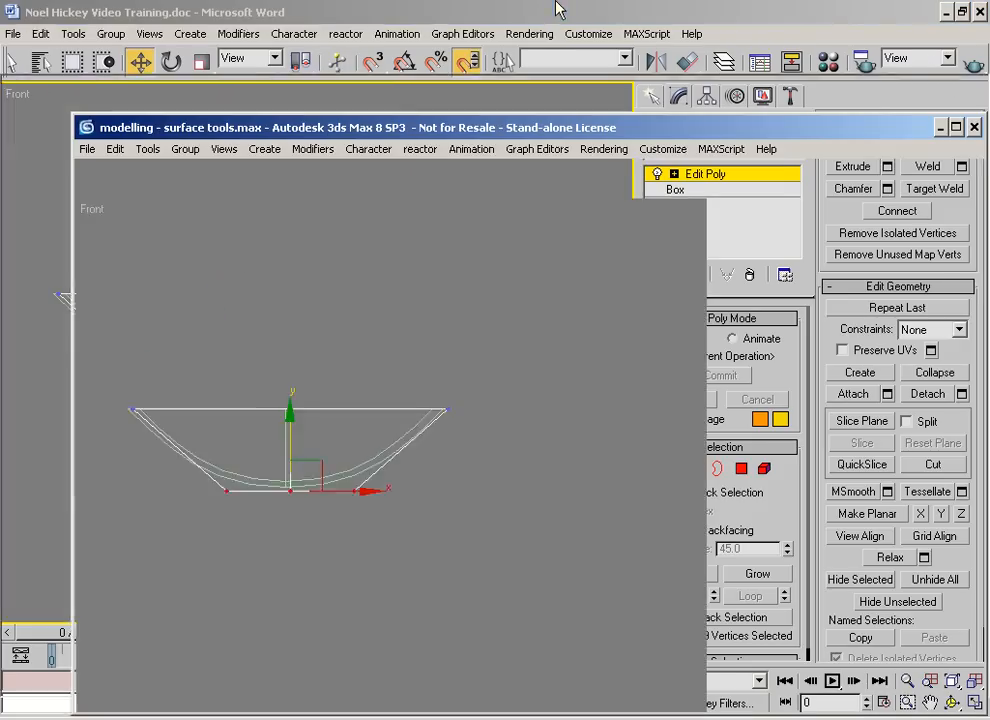
{"action": "left_click_drag", "start_coordinate": [551, 129], "coordinate": [503, 57]}
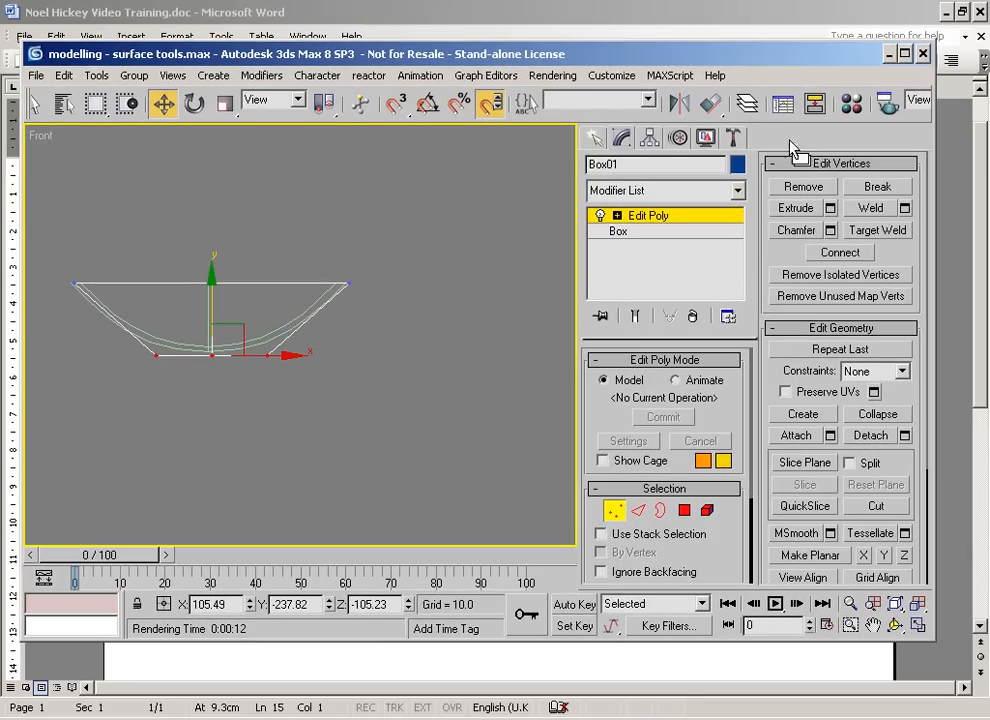
{"action": "left_click_drag", "start_coordinate": [710, 105], "coordinate": [630, 105]}
{"action": "left_click_drag", "start_coordinate": [492, 97], "coordinate": [791, 112]}
{"action": "left_click_drag", "start_coordinate": [208, 118], "coordinate": [486, 120]}
{"action": "double_click", "coordinate": [372, 55]}
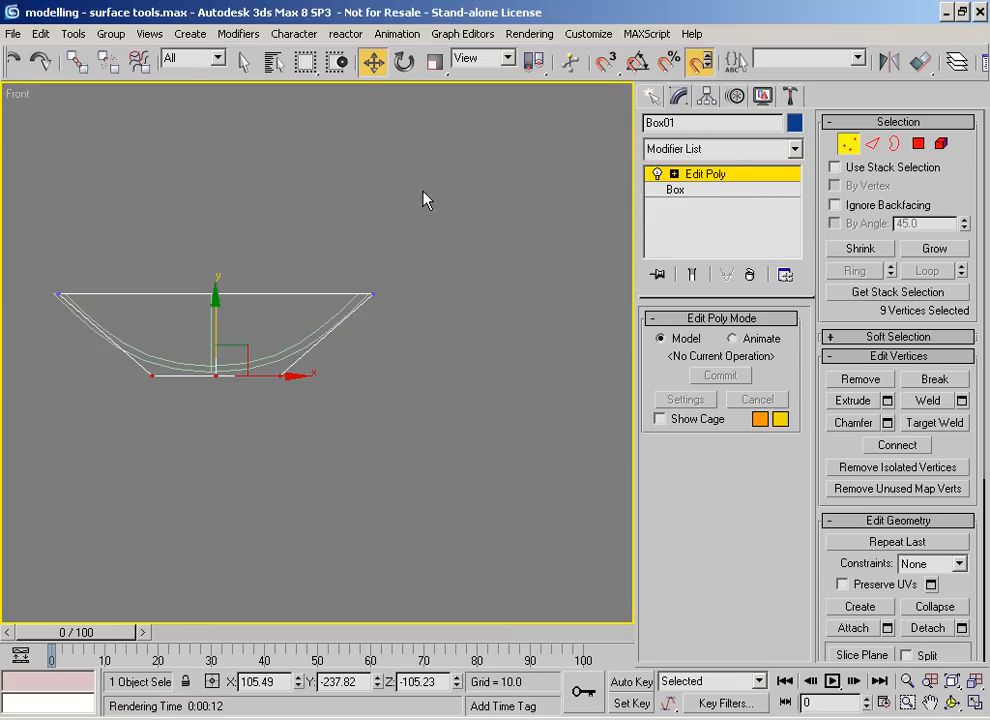
In the left view, scale the selected bottom vertices inward along X to narrow the underside like the boat's hull
{"action": "right_click", "coordinate": [20, 93]}
{"action": "mouse_move", "coordinate": [72, 101]}
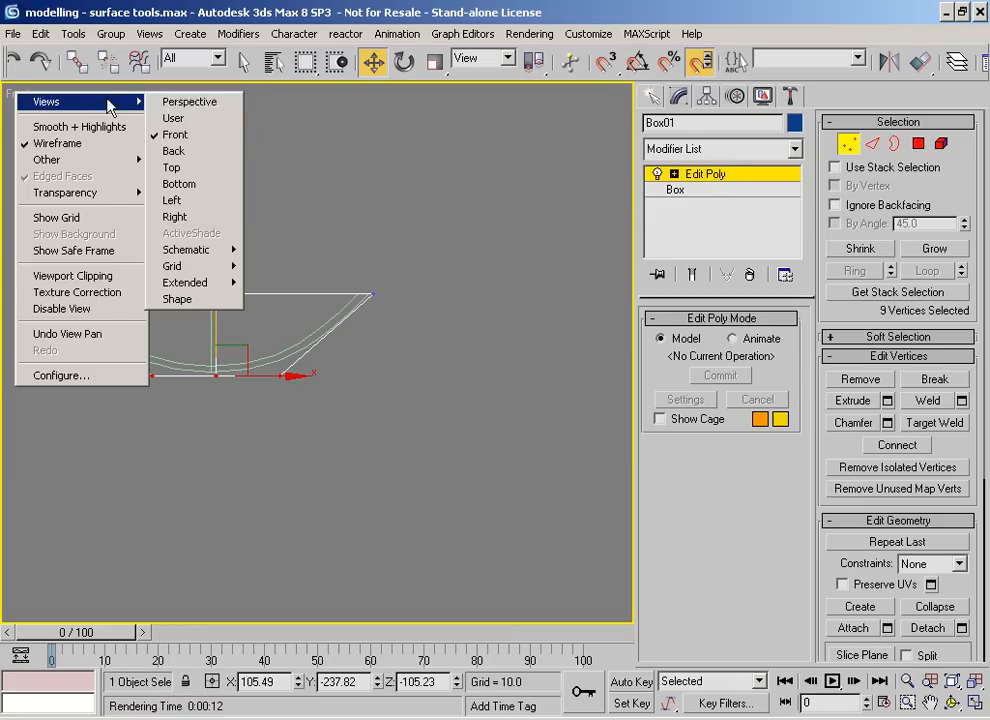
{"action": "left_click", "coordinate": [196, 205]}
{"action": "middle_click_drag", "start_coordinate": [461, 394], "coordinate": [410, 400]}
{"action": "left_click", "coordinate": [434, 62]}
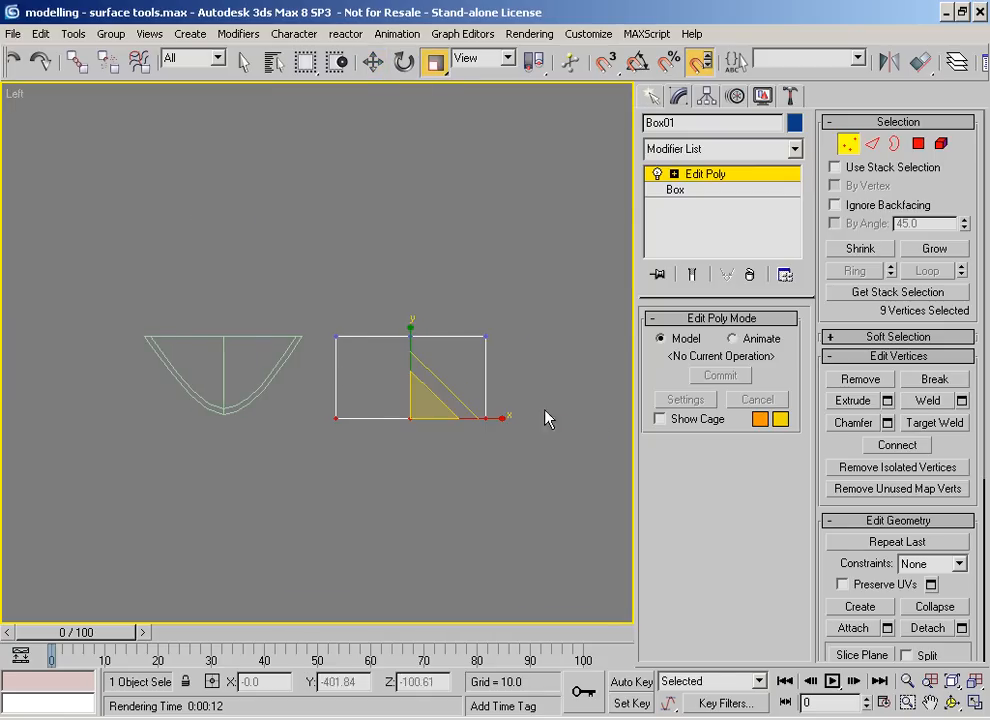
{"action": "left_click_drag", "start_coordinate": [504, 415], "coordinate": [252, 354]}
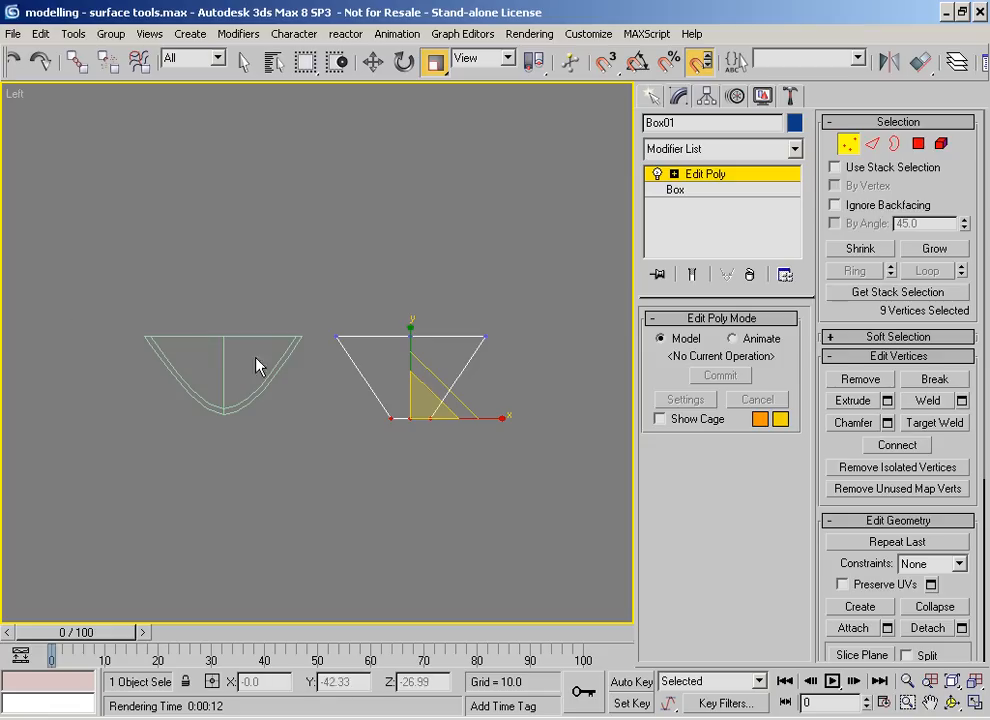
{"action": "middle_click_drag", "start_coordinate": [398, 385], "coordinate": [230, 420], "text": "alt"}
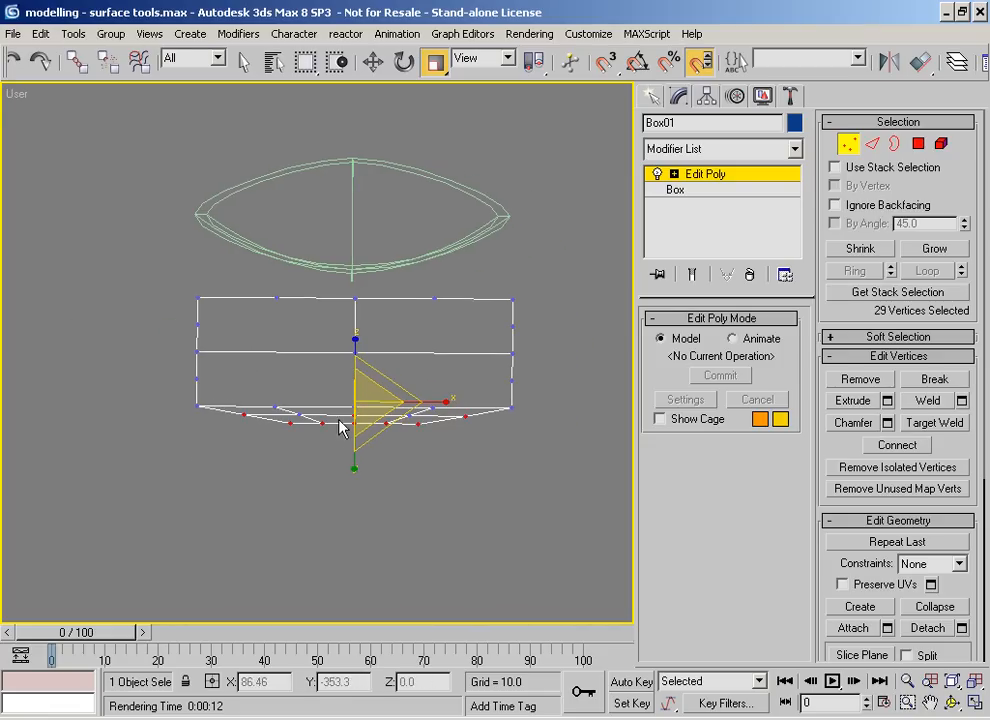
In the top view, select the box's four upper corner vertices and scale them inward along X and Y to form a pointed hull outline
{"action": "middle_click_drag", "start_coordinate": [316, 425], "coordinate": [296, 425], "text": "alt"}
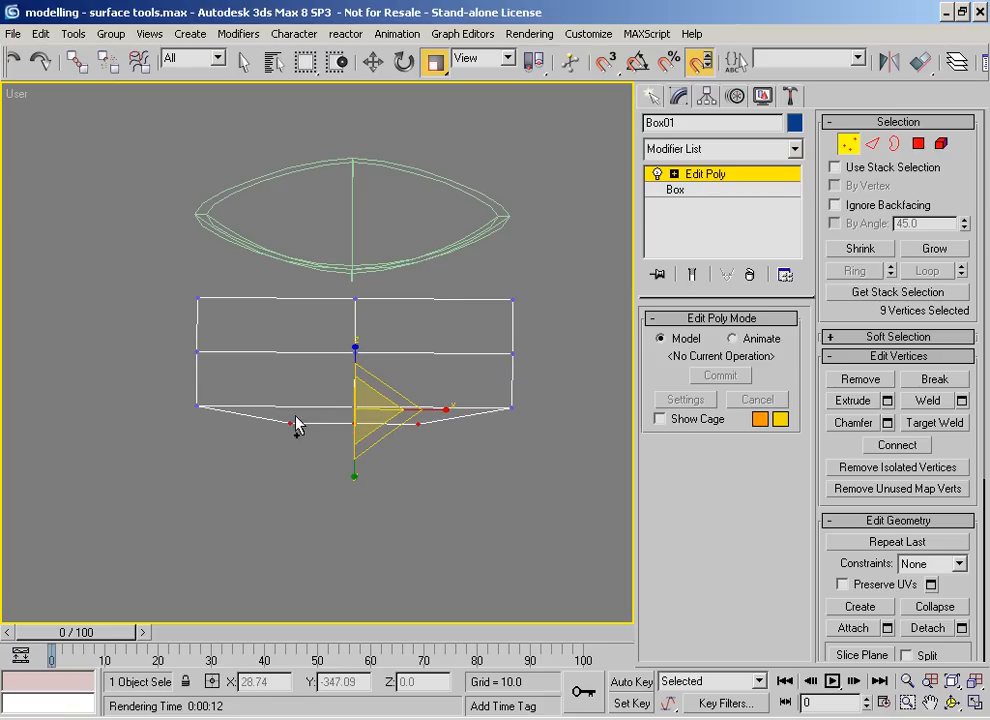
{"action": "right_click", "coordinate": [22, 97]}
{"action": "mouse_move", "coordinate": [66, 102]}
{"action": "left_click", "coordinate": [210, 172]}
{"action": "scroll", "coordinate": [120, 160], "scroll_direction": "down", "scroll_amount": 4}
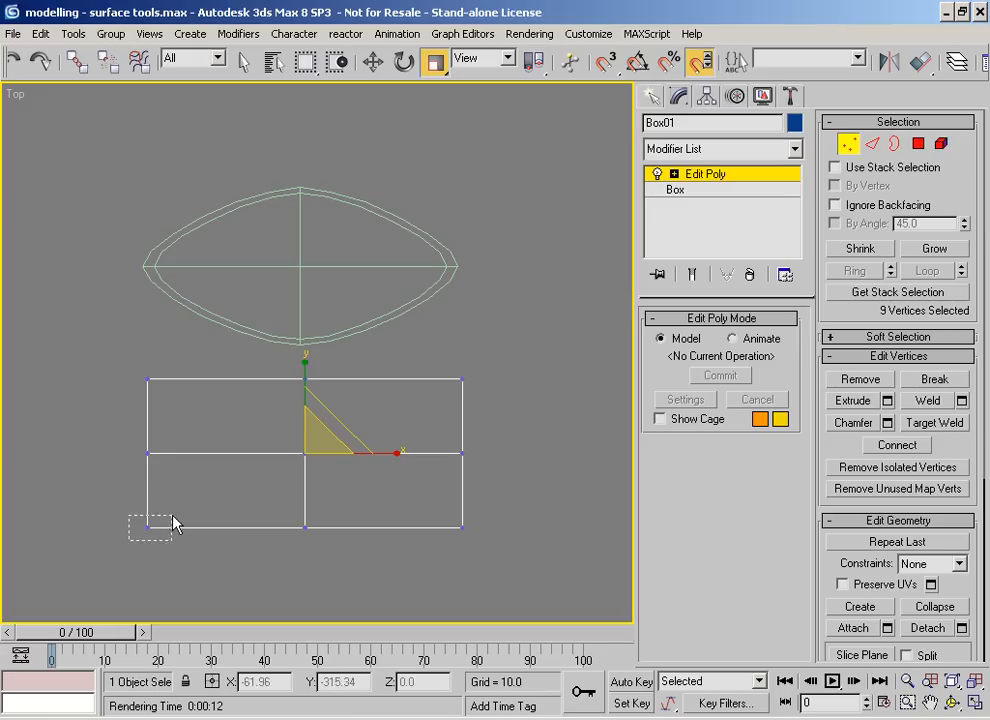
{"action": "left_click_drag", "start_coordinate": [172, 523], "coordinate": [172, 523]}
{"action": "left_click_drag", "start_coordinate": [119, 360], "coordinate": [170, 395], "text": "ctrl"}
{"action": "left_click_drag", "start_coordinate": [462, 401], "coordinate": [462, 401], "text": "ctrl"}
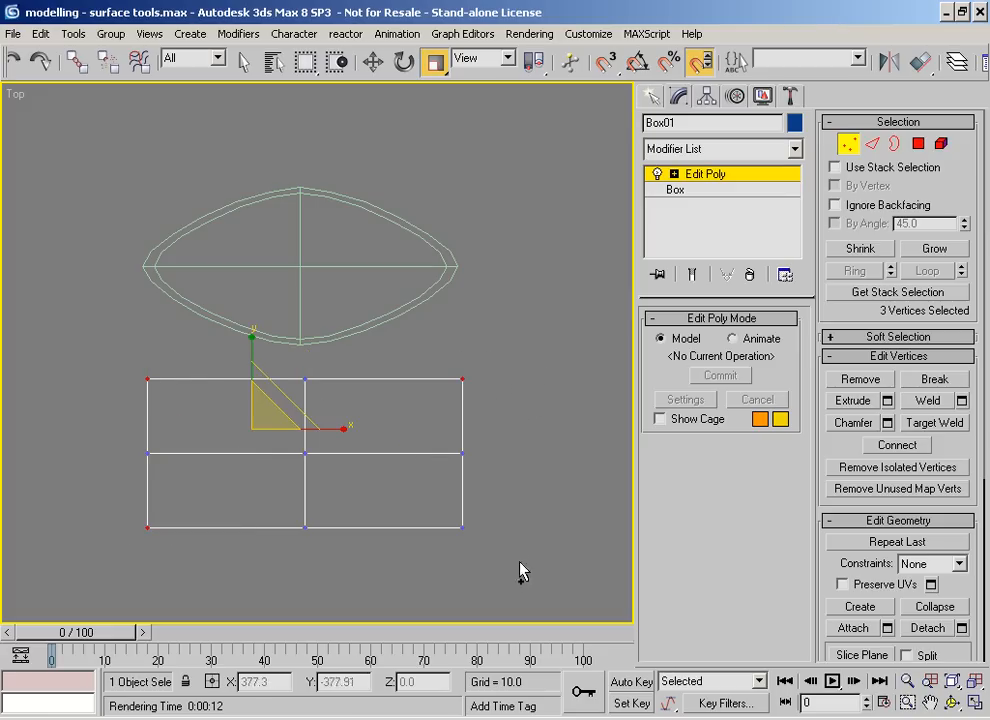
{"action": "left_click_drag", "start_coordinate": [522, 575], "coordinate": [366, 476], "text": "ctrl"}
{"action": "middle_click_drag", "start_coordinate": [385, 475], "coordinate": [385, 137], "text": "alt"}
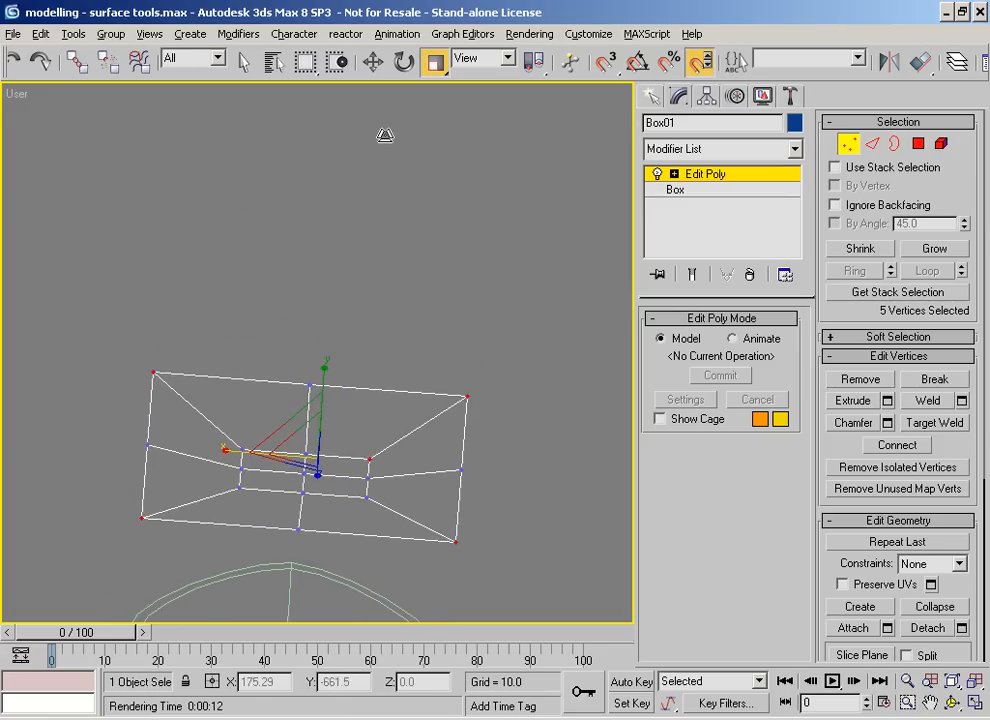
{"action": "key", "text": "t"}
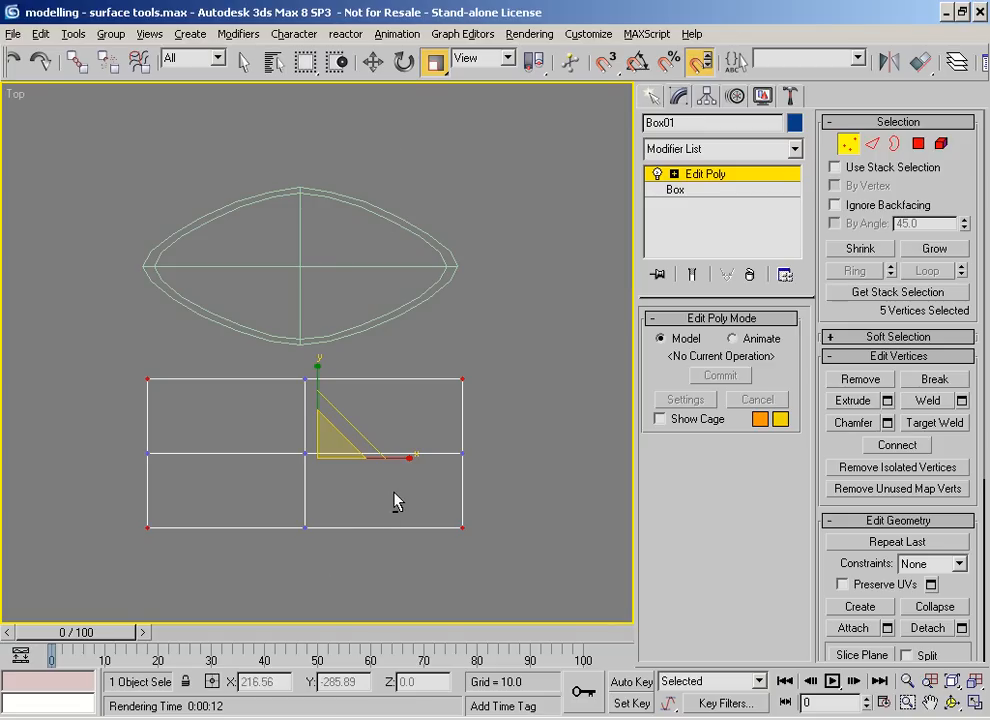
{"action": "left_click_drag", "start_coordinate": [318, 441], "coordinate": [239, 413], "text": "alt"}
{"action": "left_click_drag", "start_coordinate": [400, 455], "coordinate": [336, 453]}
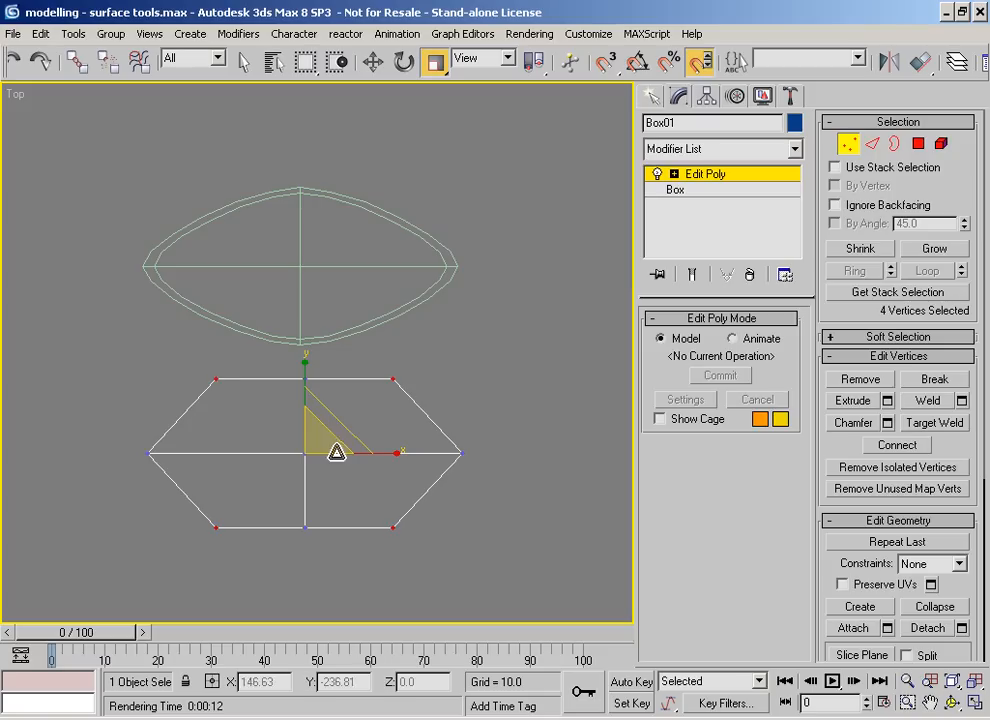
{"action": "left_click_drag", "start_coordinate": [311, 398], "coordinate": [311, 413]}
Select the four bottom corner vertices and scale them inward along X so the hull's underside tapers at both ends
{"action": "middle_click_drag", "start_coordinate": [311, 413], "coordinate": [483, 141], "text": "alt"}
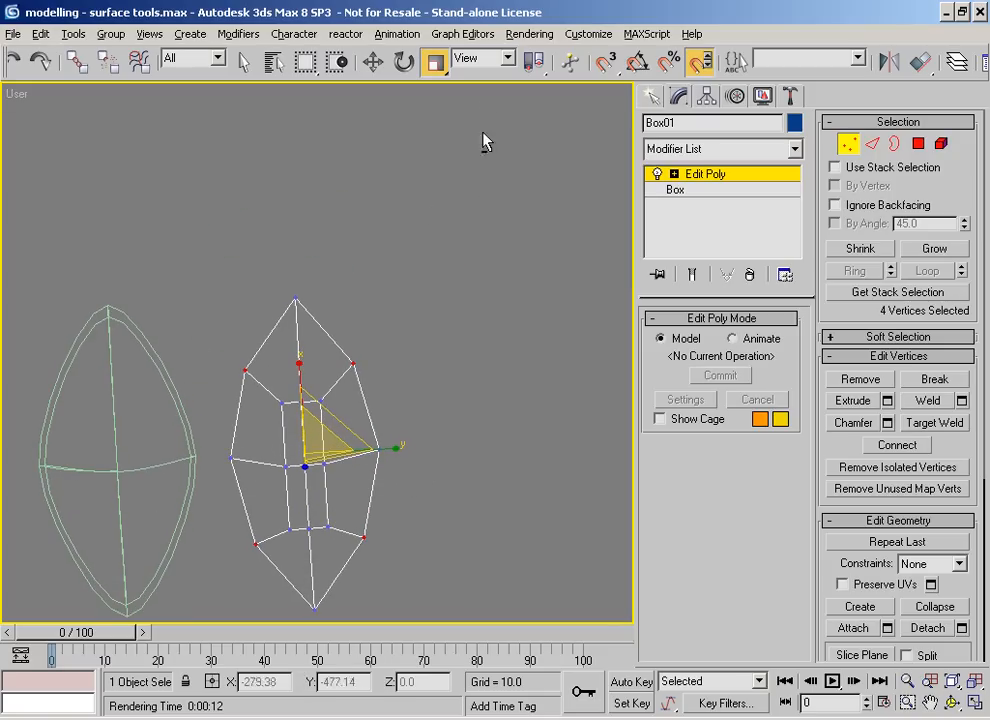
{"action": "left_click", "coordinate": [284, 406]}
{"action": "left_click", "coordinate": [288, 530], "text": "ctrl"}
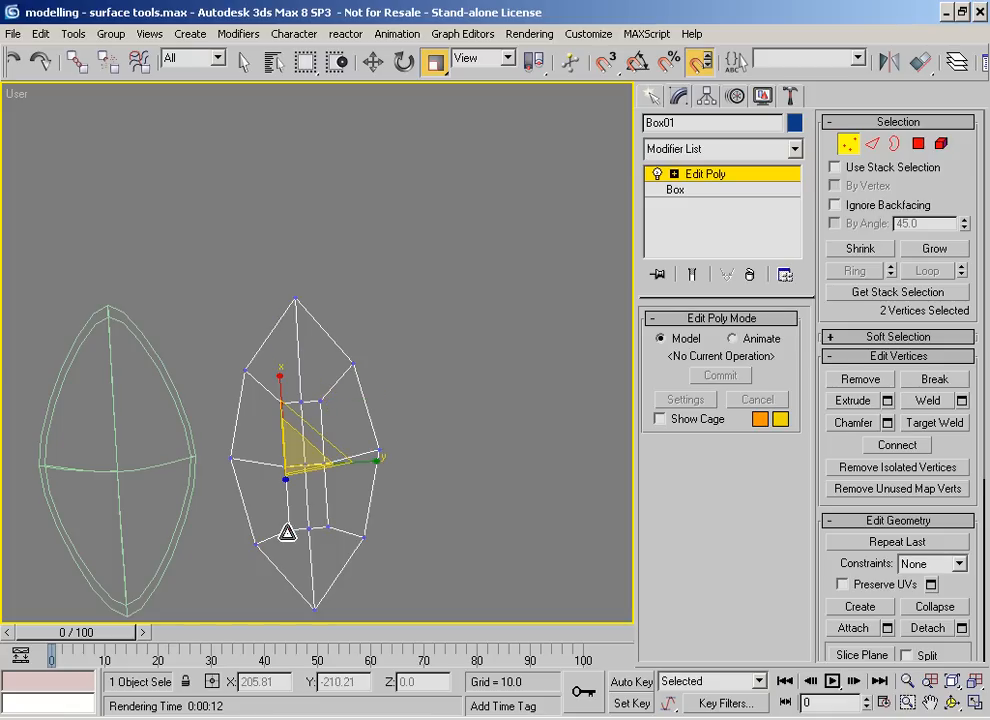
{"action": "left_click", "coordinate": [327, 527], "text": "ctrl"}
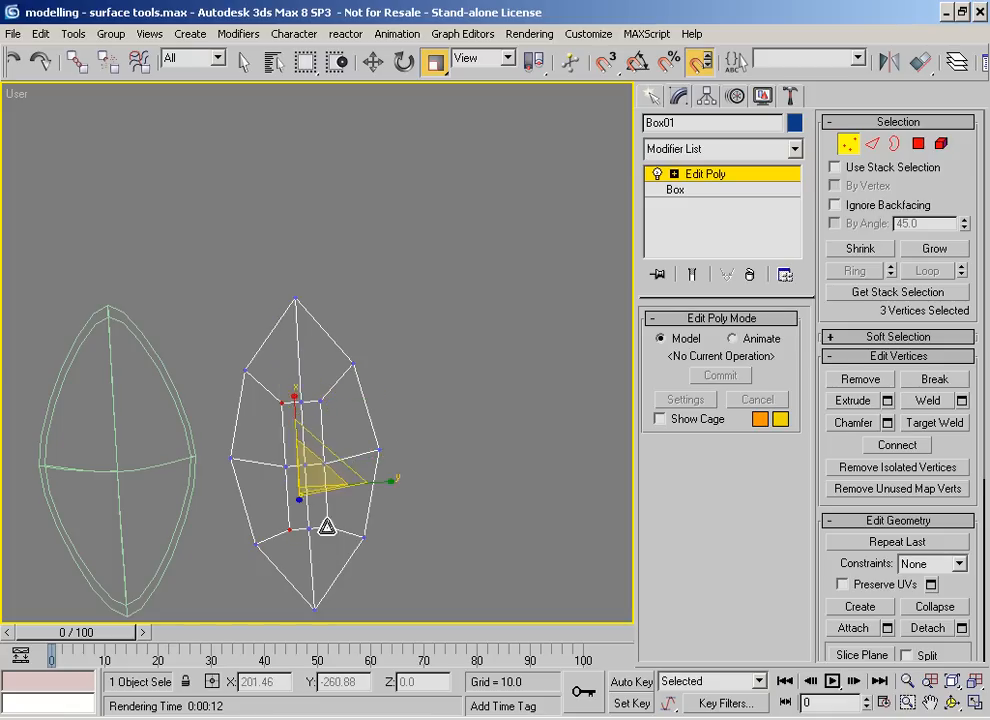
{"action": "left_click", "coordinate": [319, 400], "text": "ctrl"}
{"action": "left_click_drag", "start_coordinate": [300, 387], "coordinate": [302, 421]}
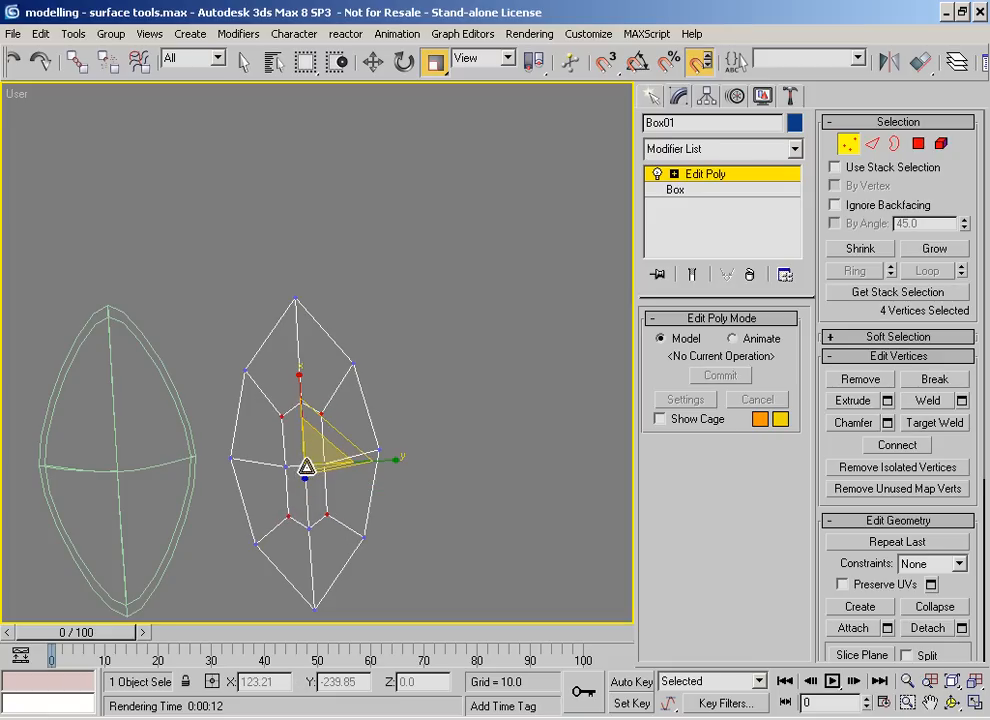
Add the two end vertices of the bottom centreline to the selected corners and move all six up to a Z of about -98.85
{"action": "mouse_move", "coordinate": [306, 466]}
{"action": "middle_mouse_down", "text": "alt"}
{"action": "mouse_move", "coordinate": [298, 453]}
{"action": "mouse_move", "coordinate": [229, 486]}
{"action": "mouse_move", "coordinate": [205, 402]}
{"action": "mouse_move", "coordinate": [283, 468]}
{"action": "mouse_move", "coordinate": [343, 466]}
{"action": "mouse_move", "coordinate": [320, 473]}
{"action": "mouse_move", "coordinate": [320, 323]}
{"action": "mouse_move", "coordinate": [311, 447]}
{"action": "middle_mouse_up", "text": "alt"}
{"action": "right_click", "coordinate": [311, 472]}
{"action": "left_click", "coordinate": [316, 494]}
{"action": "middle_click_drag", "start_coordinate": [314, 495], "coordinate": [297, 444], "text": "alt"}
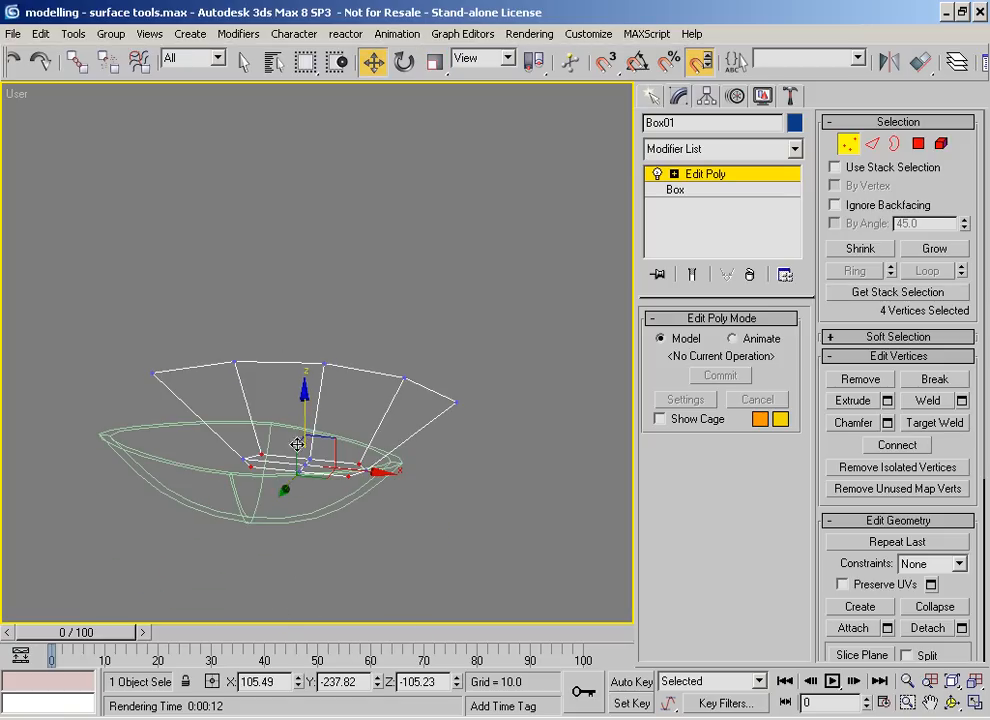
{"action": "mouse_move", "coordinate": [297, 444]}
{"action": "left_mouse_down"}
{"action": "mouse_move", "coordinate": [297, 430]}
{"action": "mouse_move", "coordinate": [296, 441]}
{"action": "left_mouse_up"}
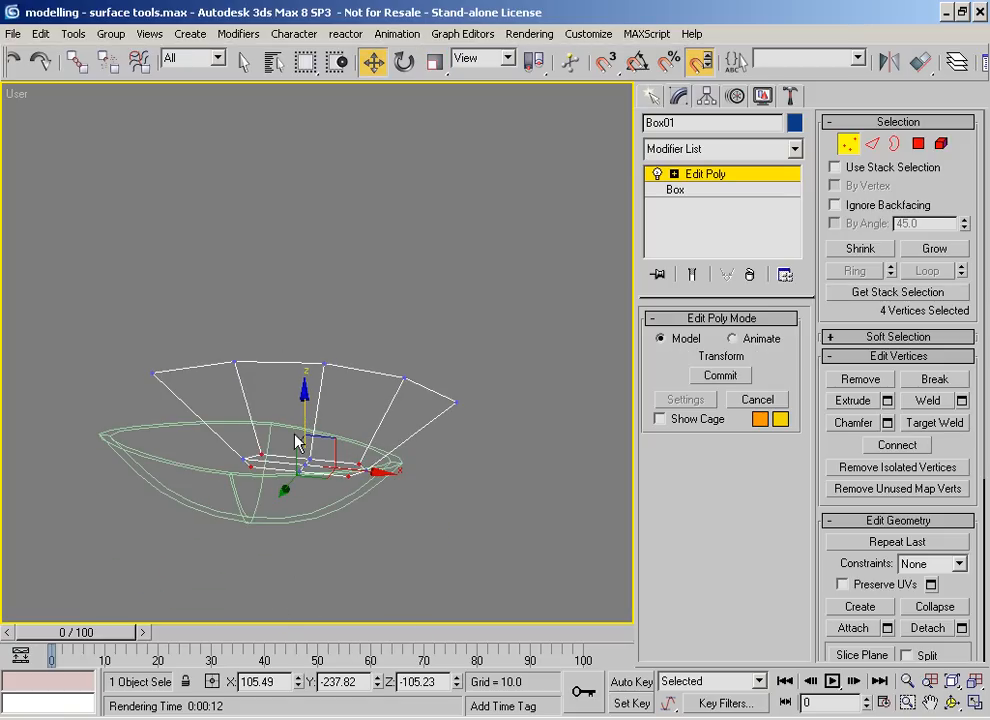
{"action": "left_click", "coordinate": [247, 458], "text": "ctrl"}
{"action": "middle_click_drag", "start_coordinate": [247, 458], "coordinate": [390, 570], "text": "alt"}
{"action": "middle_click_drag", "start_coordinate": [301, 411], "coordinate": [288, 433], "text": "alt"}
{"action": "middle_click_drag", "start_coordinate": [343, 463], "coordinate": [349, 484], "text": "alt"}
{"action": "left_click_drag", "start_coordinate": [405, 518], "coordinate": [352, 457], "text": "ctrl"}
{"action": "middle_click_drag", "start_coordinate": [352, 457], "coordinate": [359, 420], "text": "alt"}
{"action": "left_click_drag", "start_coordinate": [304, 424], "coordinate": [303, 419]}
Try raising only the four bottom corner vertices to a Z of about -85, and undo that move
{"action": "middle_click_drag", "start_coordinate": [303, 419], "coordinate": [305, 357], "text": "alt"}
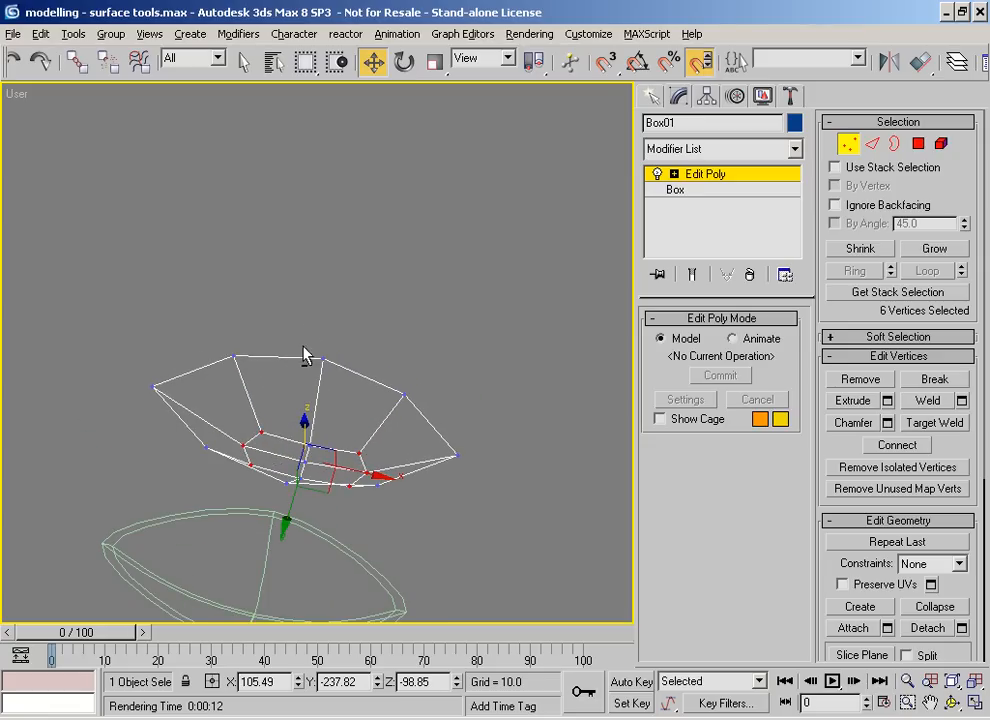
{"action": "left_click", "coordinate": [243, 447], "text": "alt"}
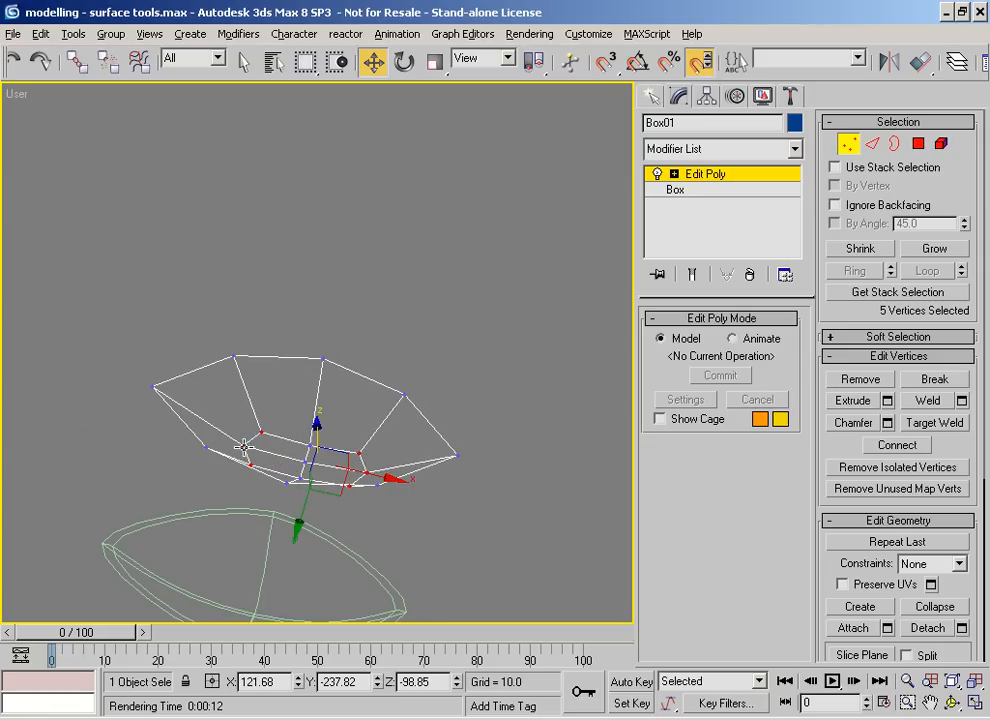
{"action": "left_click", "coordinate": [360, 470], "text": "alt"}
{"action": "left_click_drag", "start_coordinate": [305, 425], "coordinate": [305, 404]}
{"action": "middle_click_drag", "start_coordinate": [305, 404], "coordinate": [276, 533], "text": "alt"}
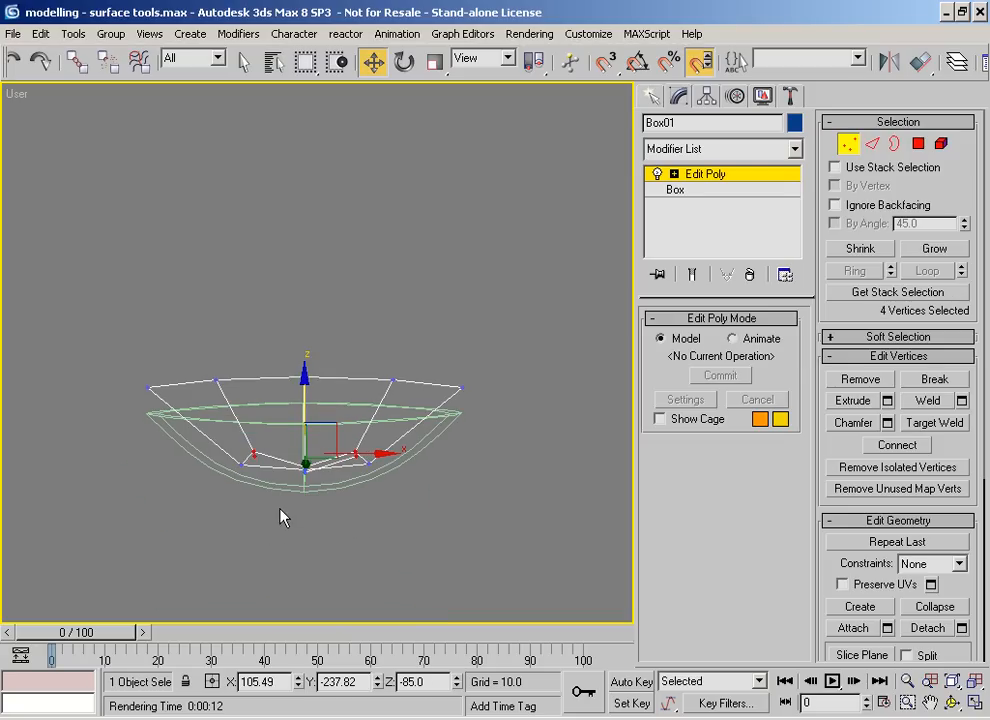
{"action": "key", "text": "ctrl+z"}
Select the three vertices along the bottom centreline and move them slightly down in Z to form a keel
{"action": "scroll", "coordinate": [309, 491], "scroll_direction": "up", "scroll_amount": 3}
{"action": "middle_click_drag", "start_coordinate": [292, 458], "coordinate": [366, 409], "text": "alt"}
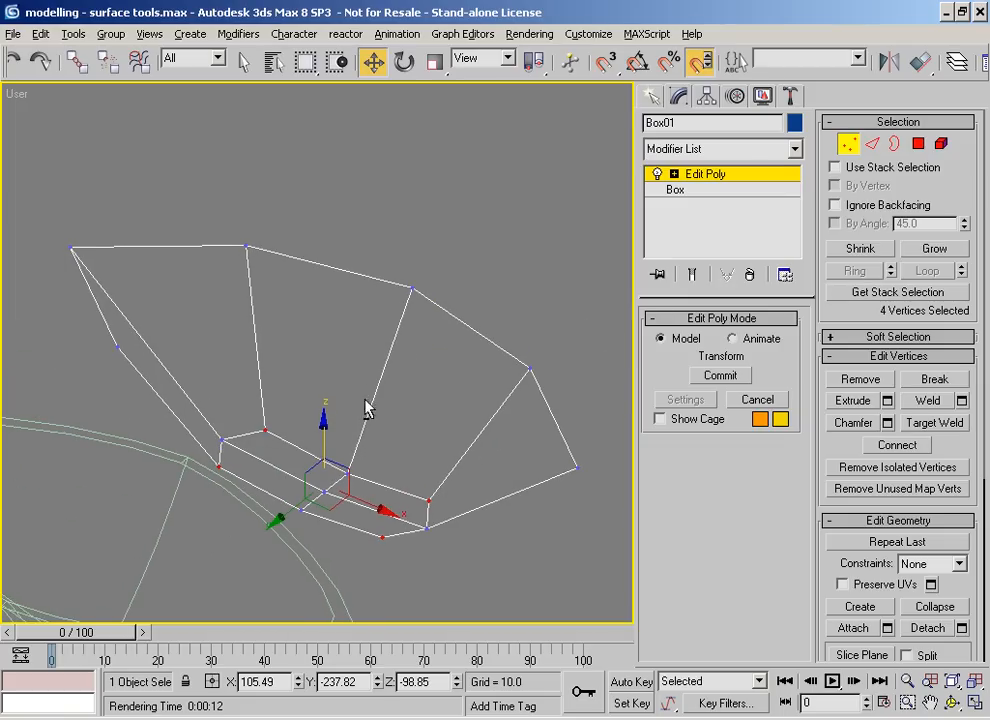
{"action": "left_click", "coordinate": [222, 443]}
{"action": "left_click", "coordinate": [325, 491], "text": "ctrl"}
{"action": "key", "text": "ctrl+z"}
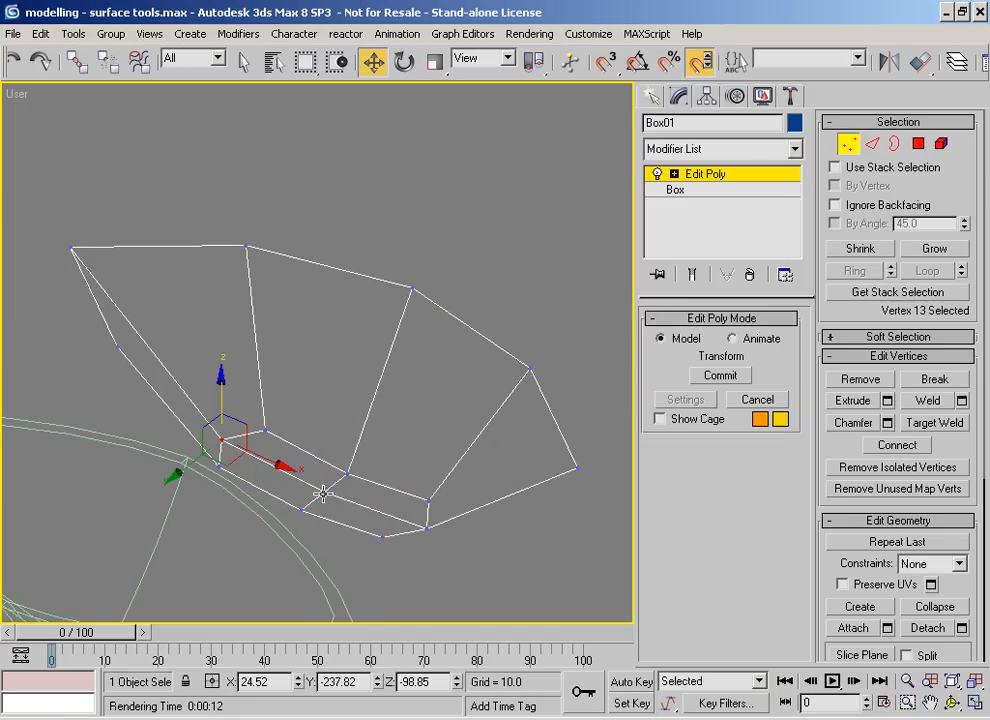
{"action": "left_click", "coordinate": [422, 555]}
{"action": "left_click", "coordinate": [325, 491]}
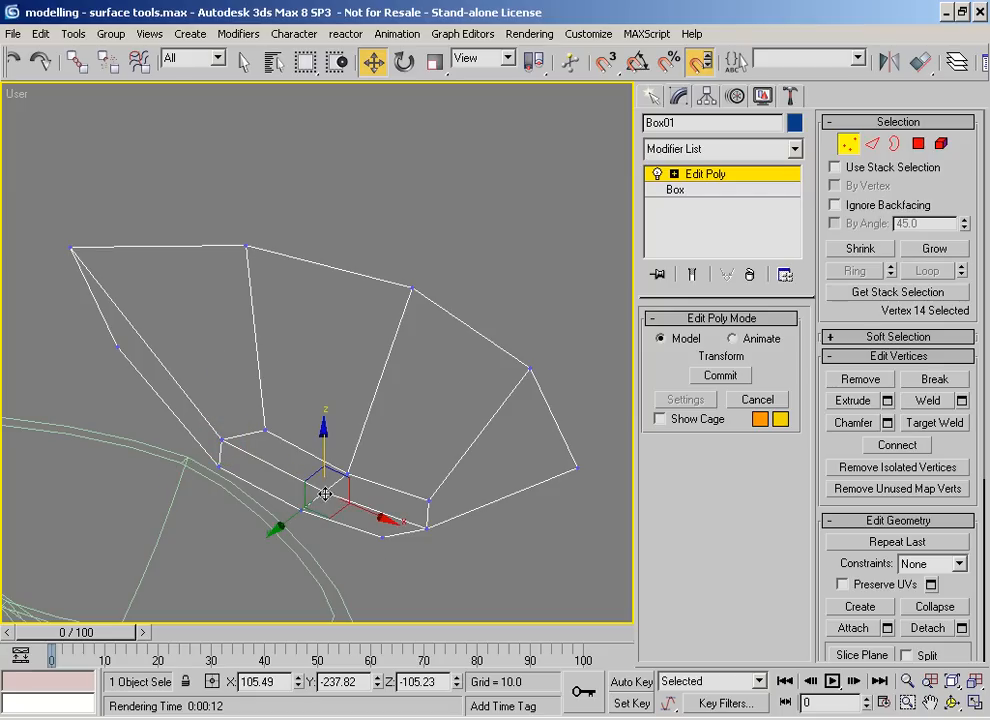
{"action": "left_click", "coordinate": [221, 439], "text": "ctrl"}
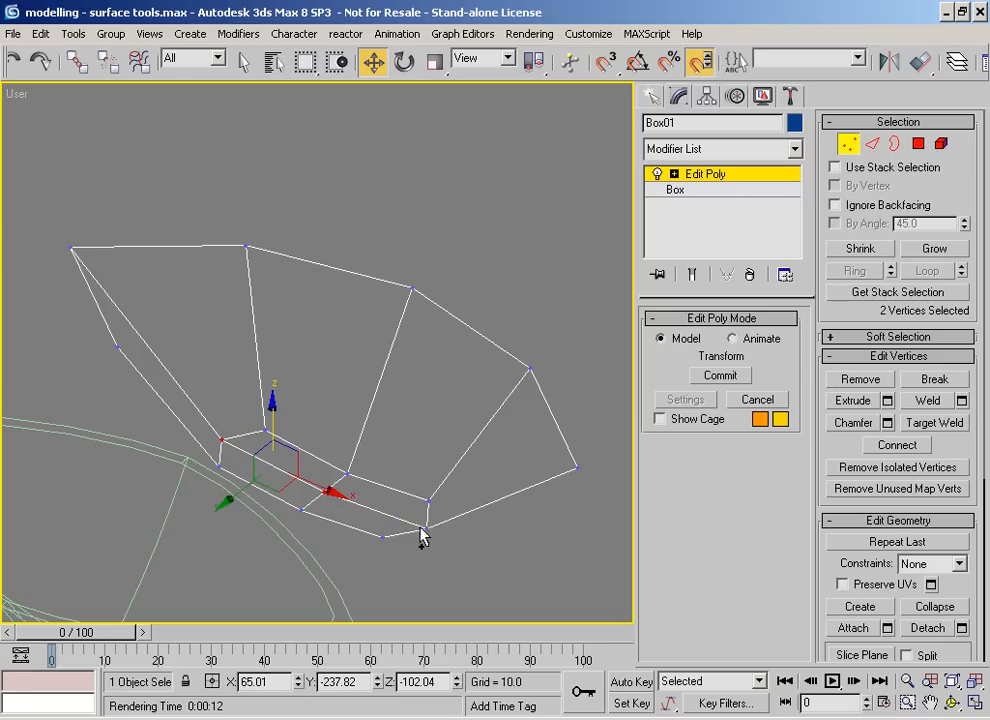
{"action": "left_click", "coordinate": [424, 530], "text": "ctrl"}
{"action": "left_click_drag", "start_coordinate": [326, 442], "coordinate": [325, 458]}
Leave vertex editing, apply a MeshSmooth modifier to the hull, and display the model shaded
{"action": "middle_click_drag", "start_coordinate": [325, 458], "coordinate": [425, 488], "text": "alt"}
{"action": "left_click", "coordinate": [712, 172]}
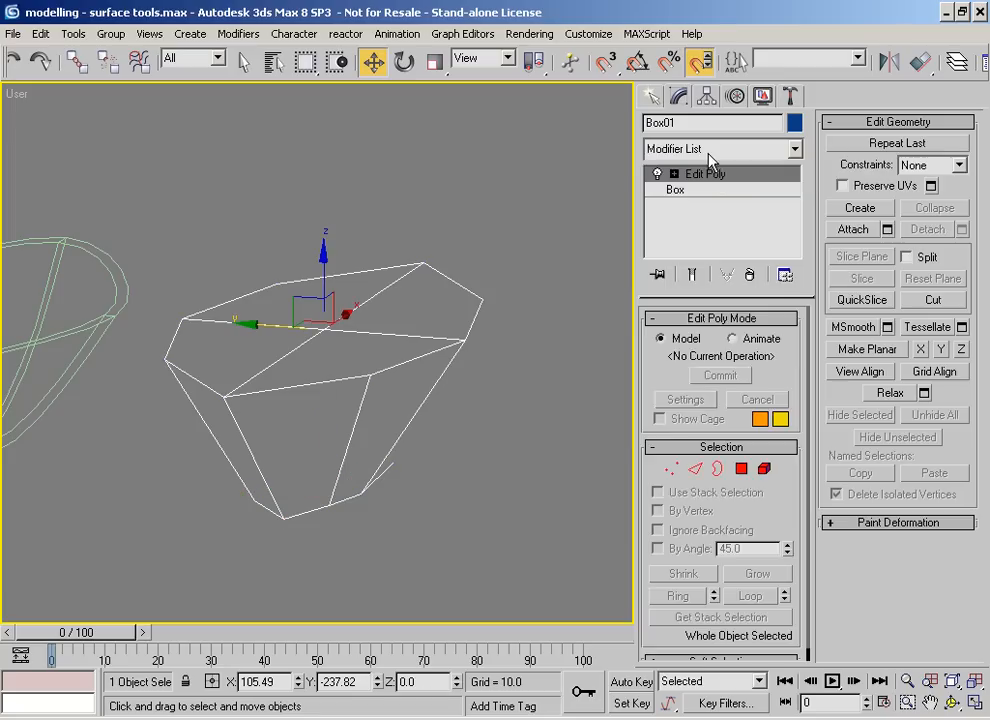
{"action": "left_click", "coordinate": [712, 150]}
{"action": "left_click", "coordinate": [797, 665]}
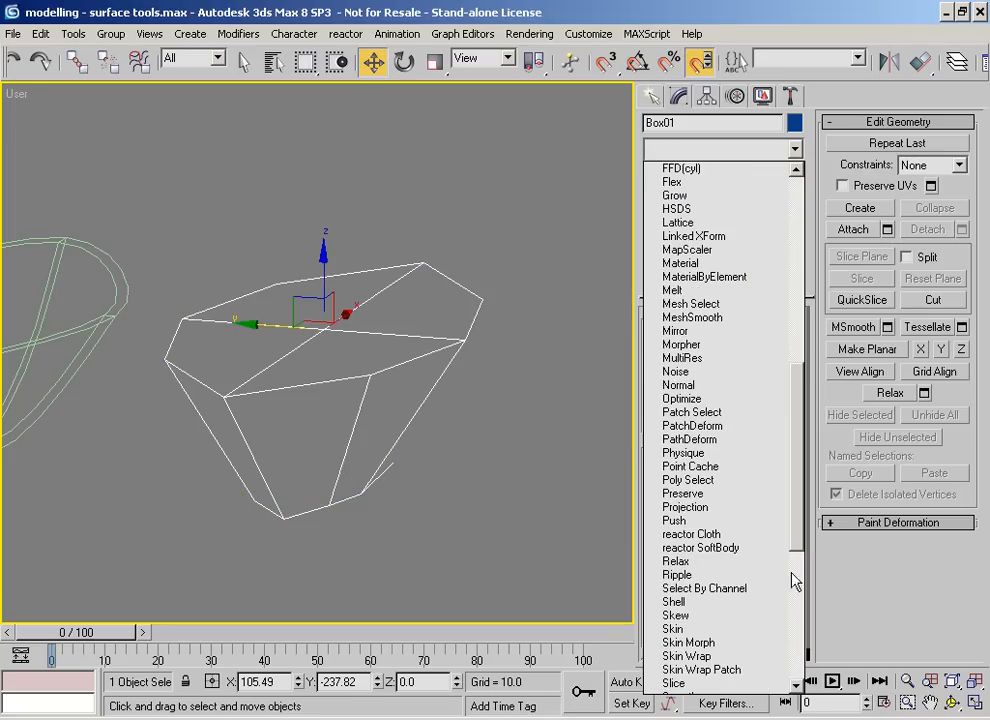
{"action": "left_click", "coordinate": [728, 318]}
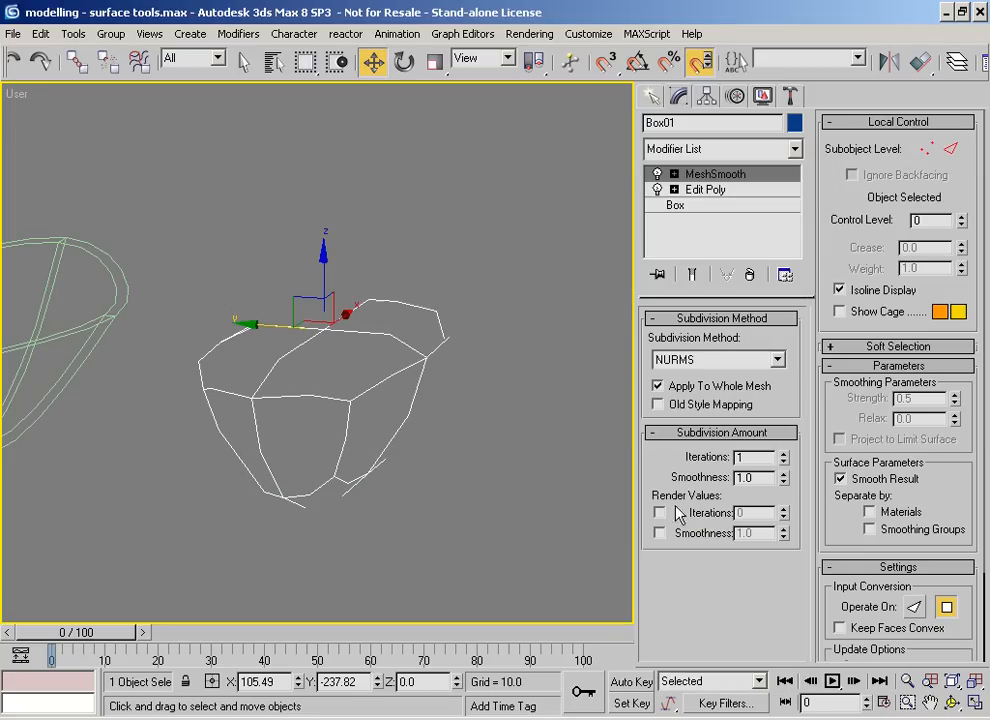
{"action": "key", "text": "F3"}
Inspect the smoothed hull from several sides and raise the MeshSmooth iterations by one
{"action": "mouse_move", "coordinate": [376, 431]}
{"action": "middle_mouse_down", "text": "alt"}
{"action": "mouse_move", "coordinate": [420, 312]}
{"action": "mouse_move", "coordinate": [293, 345]}
{"action": "mouse_move", "coordinate": [220, 410]}
{"action": "mouse_move", "coordinate": [166, 400]}
{"action": "mouse_move", "coordinate": [243, 484]}
{"action": "mouse_move", "coordinate": [175, 347]}
{"action": "middle_mouse_up", "text": "alt"}
{"action": "middle_click_drag", "start_coordinate": [387, 293], "coordinate": [445, 350], "text": "alt"}
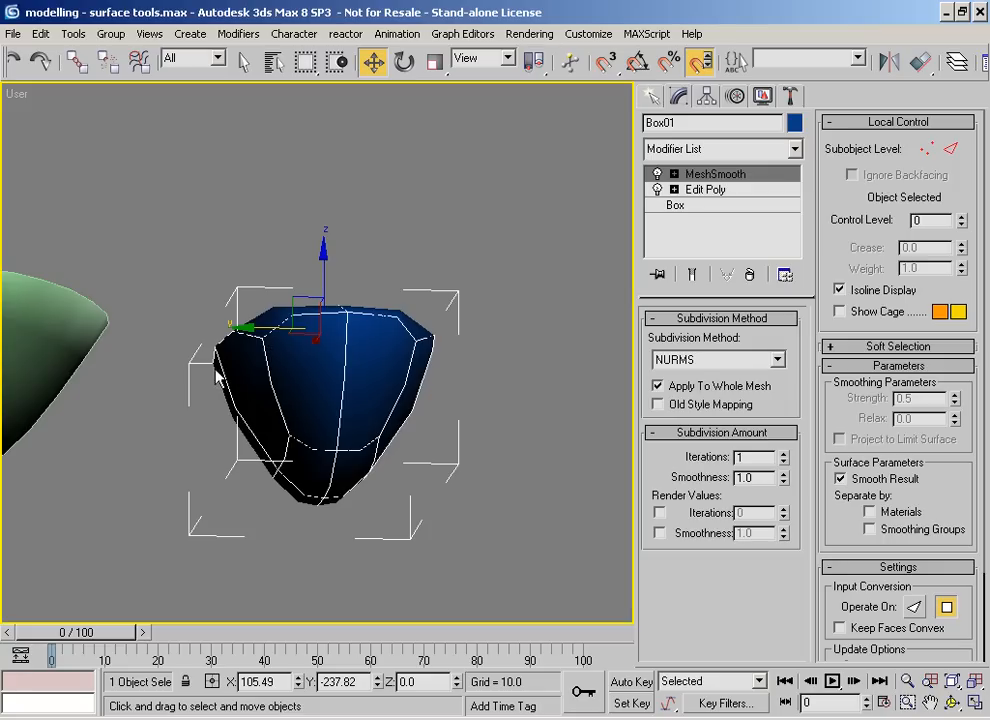
{"action": "middle_click_drag", "start_coordinate": [329, 415], "coordinate": [244, 466], "text": "alt"}
{"action": "middle_click_drag", "start_coordinate": [327, 382], "coordinate": [352, 364], "text": "alt"}
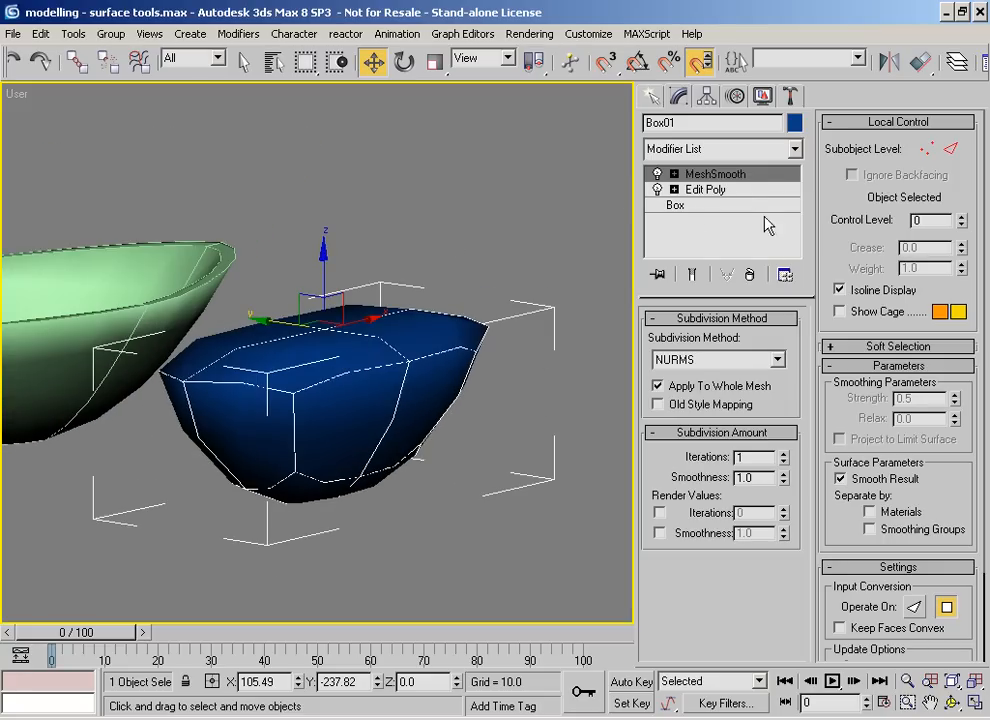
{"action": "left_click", "coordinate": [784, 452]}
{"action": "mouse_move", "coordinate": [389, 398]}
{"action": "middle_mouse_down", "text": "alt"}
{"action": "mouse_move", "coordinate": [331, 342]}
{"action": "mouse_move", "coordinate": [402, 387]}
{"action": "middle_mouse_up", "text": "alt"}
Return to the Edit Poly edge level beneath MeshSmooth, with the smoothed end result and the editing cage both displayed
{"action": "left_click", "coordinate": [708, 190]}
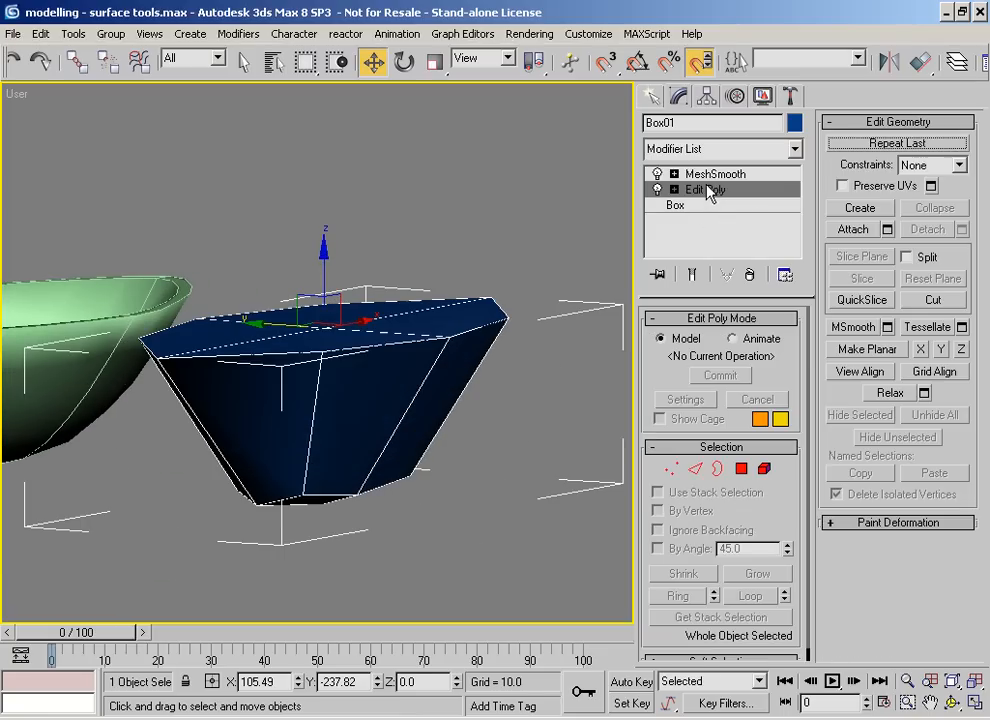
{"action": "left_click", "coordinate": [691, 274]}
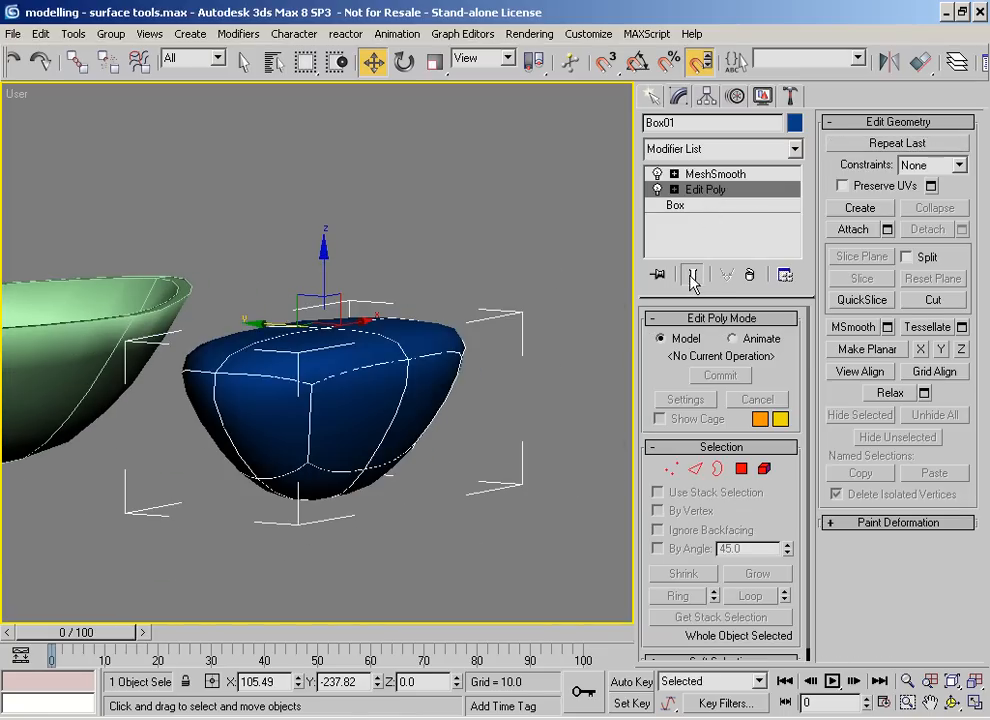
{"action": "middle_click_drag", "start_coordinate": [413, 389], "coordinate": [410, 410], "text": "alt"}
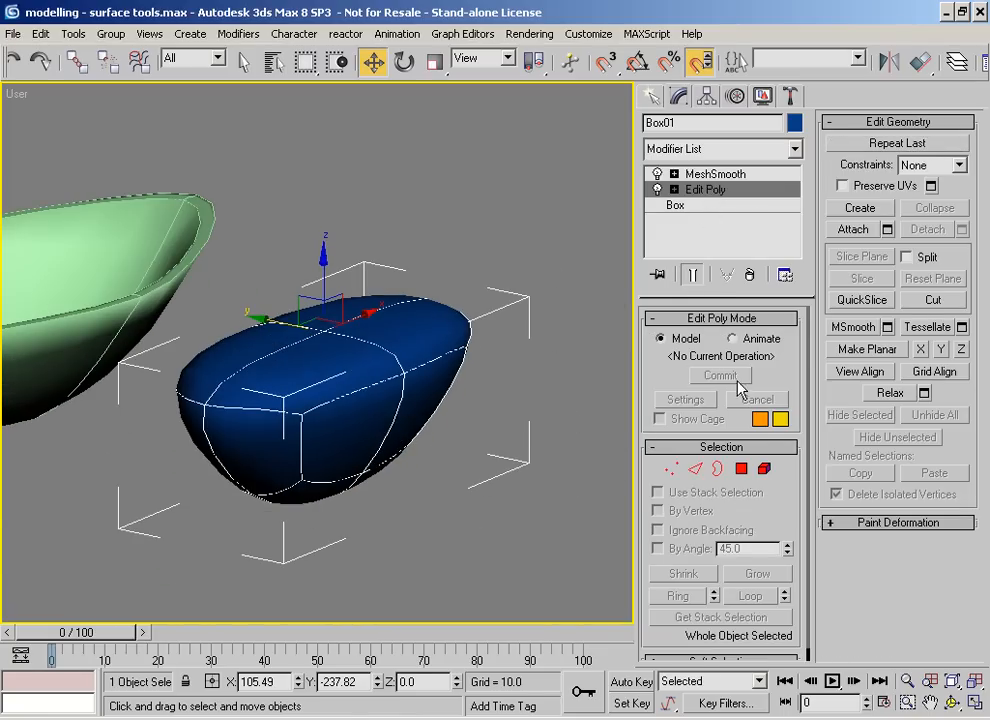
{"action": "left_click", "coordinate": [695, 468]}
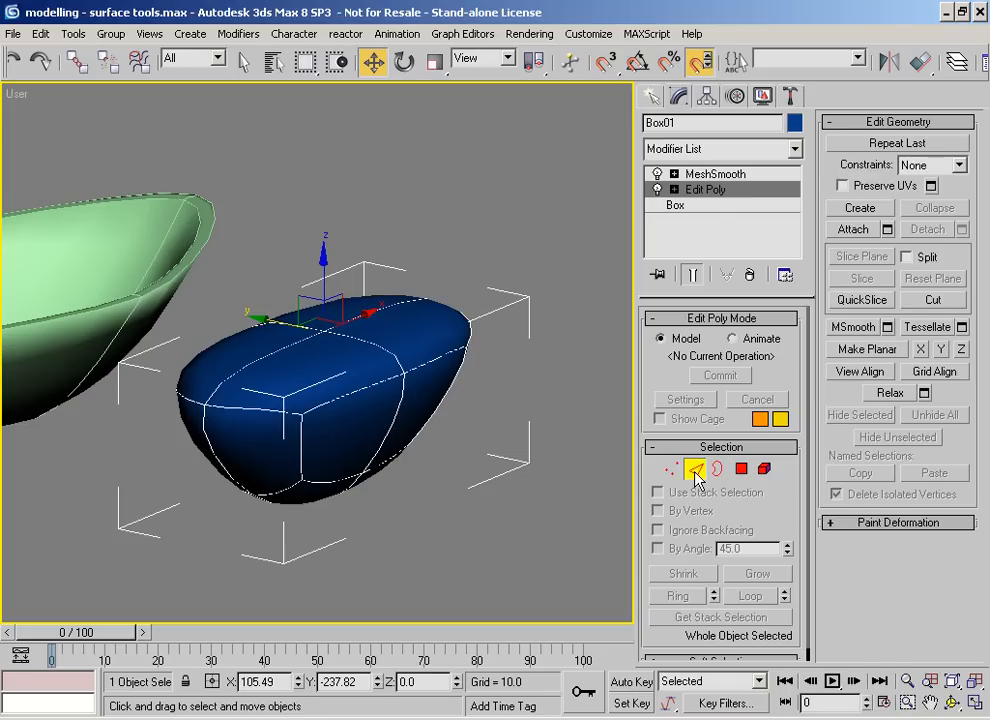
{"action": "middle_click_drag", "start_coordinate": [356, 413], "coordinate": [398, 349], "text": "alt"}
{"action": "left_click", "coordinate": [678, 424]}
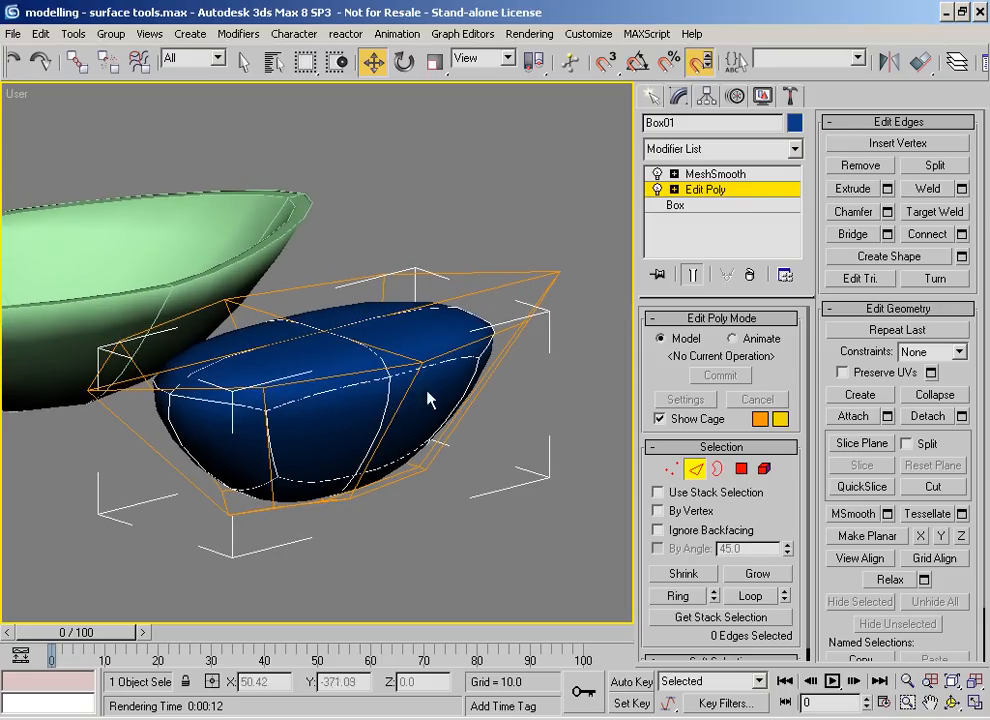
Select the eight upright edges around the hull's sides and connect them with 1 segment, pinch 0 and slide 0
{"action": "middle_click_drag", "start_coordinate": [350, 412], "coordinate": [398, 362], "text": "alt"}
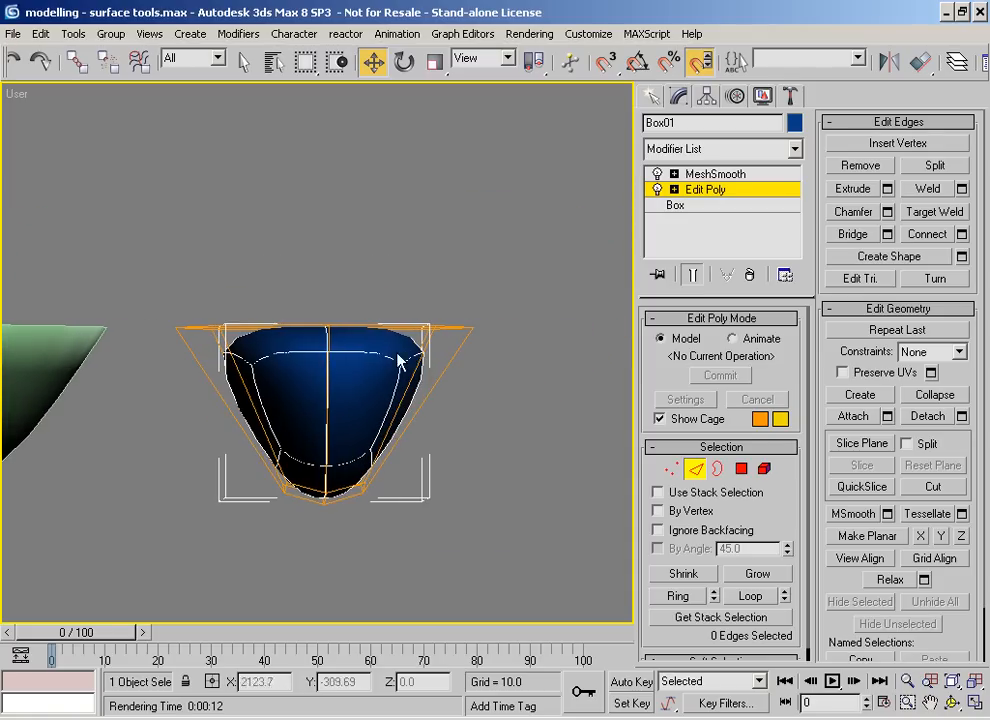
{"action": "middle_click_drag", "start_coordinate": [233, 400], "coordinate": [360, 412]}
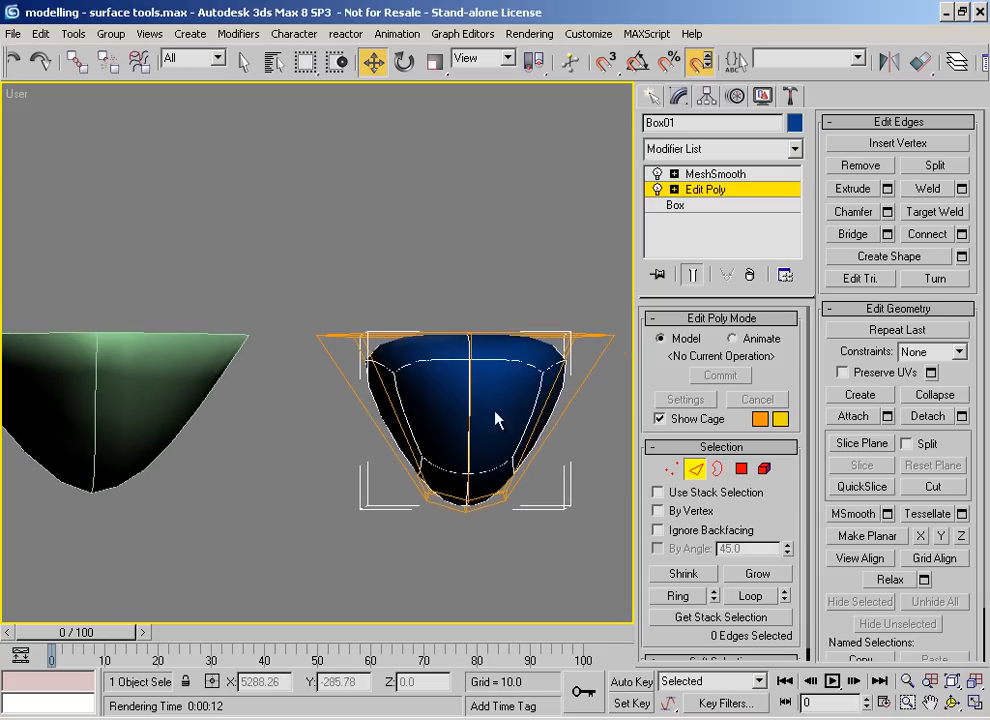
{"action": "middle_click_drag", "start_coordinate": [515, 415], "coordinate": [445, 430]}
{"action": "left_click_drag", "start_coordinate": [418, 453], "coordinate": [484, 429]}
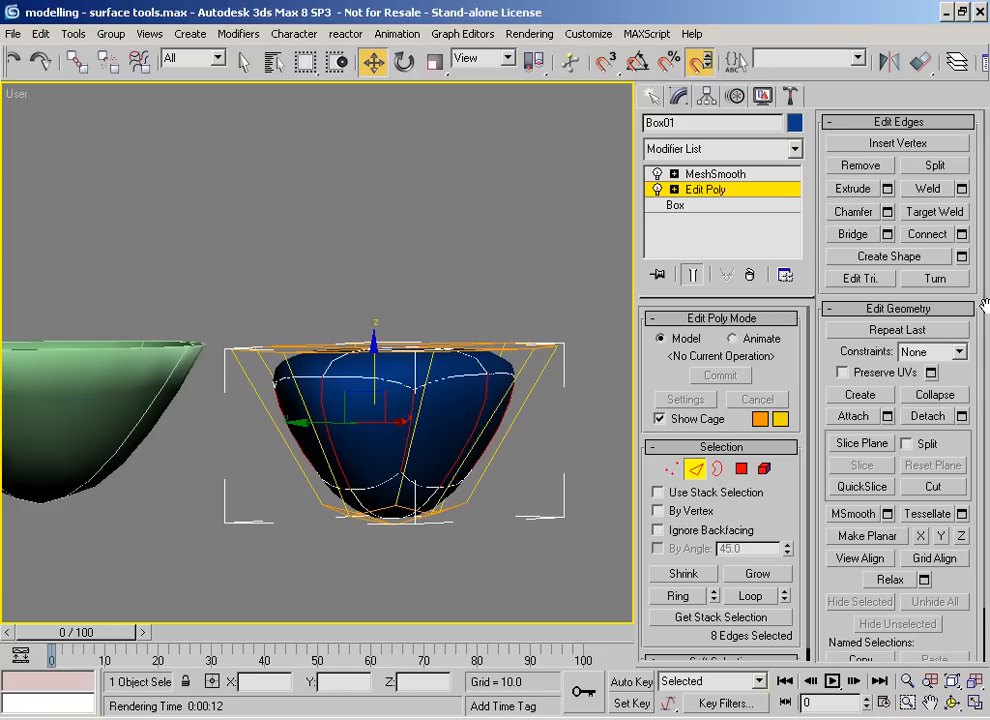
{"action": "left_click", "coordinate": [962, 234]}
{"action": "middle_click_drag", "start_coordinate": [300, 360], "coordinate": [278, 416], "text": "alt"}
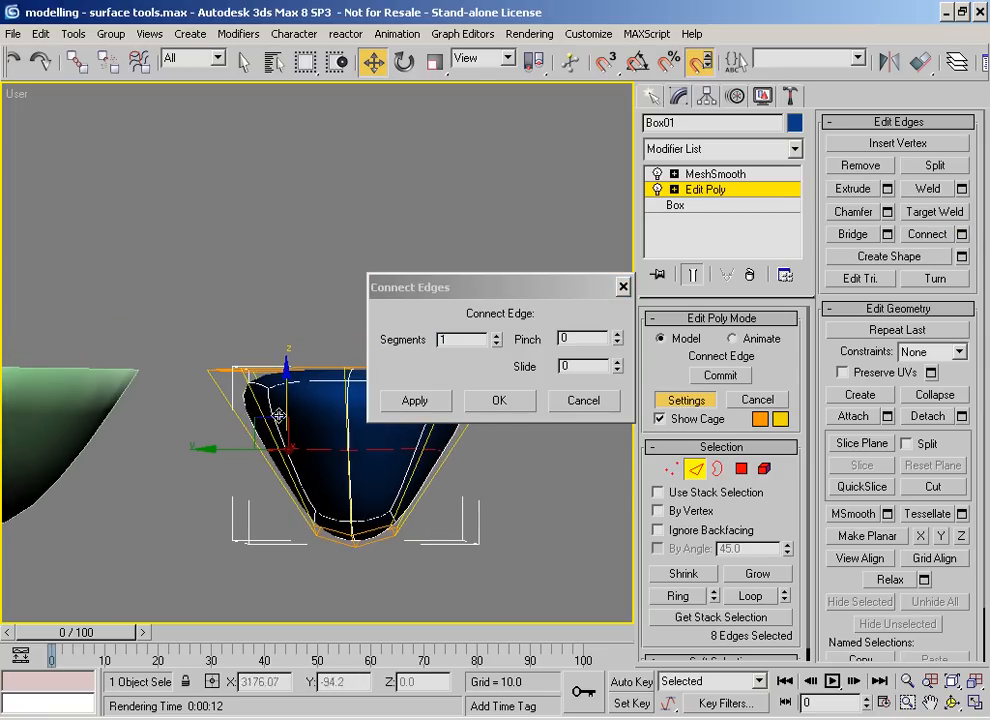
{"action": "left_click_drag", "start_coordinate": [475, 296], "coordinate": [669, 232]}
{"action": "middle_click_drag", "start_coordinate": [430, 318], "coordinate": [480, 330], "text": "alt"}
{"action": "left_click", "coordinate": [686, 345]}
Scale the new horizontal edge loop across the hull's width to round out its sides
{"action": "middle_click_drag", "start_coordinate": [379, 308], "coordinate": [321, 399], "text": "alt"}
{"action": "middle_click_drag", "start_coordinate": [430, 101], "coordinate": [508, 432], "text": "alt"}
{"action": "left_click", "coordinate": [436, 64]}
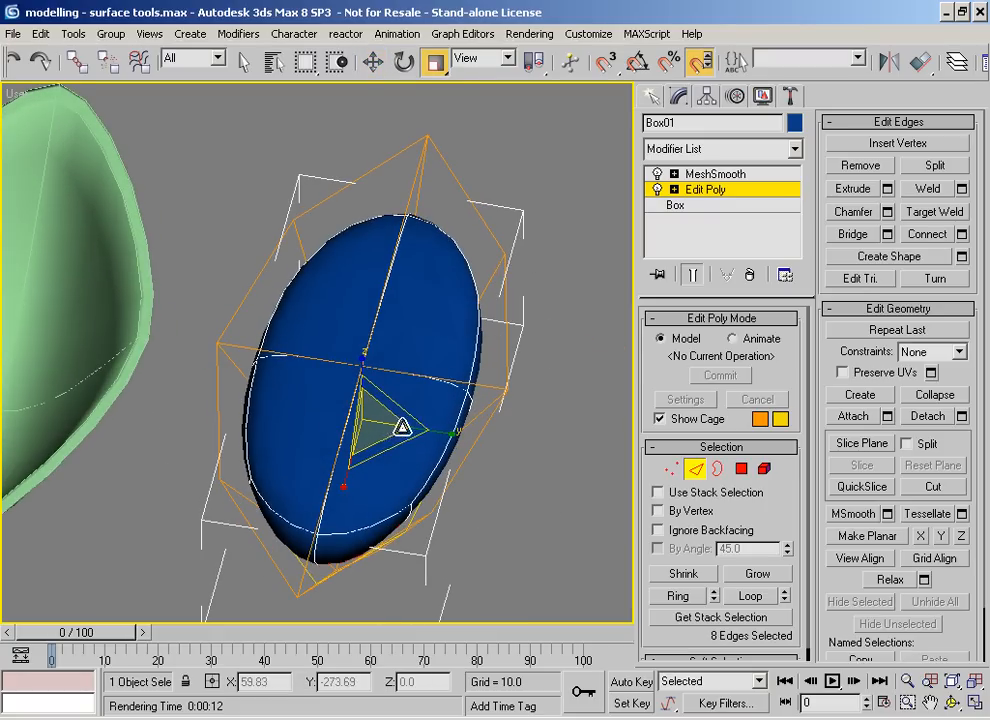
{"action": "middle_click_drag", "start_coordinate": [389, 422], "coordinate": [367, 302], "text": "alt"}
{"action": "left_click_drag", "start_coordinate": [269, 380], "coordinate": [262, 383]}
{"action": "middle_click_drag", "start_coordinate": [262, 383], "coordinate": [100, 378], "text": "alt"}
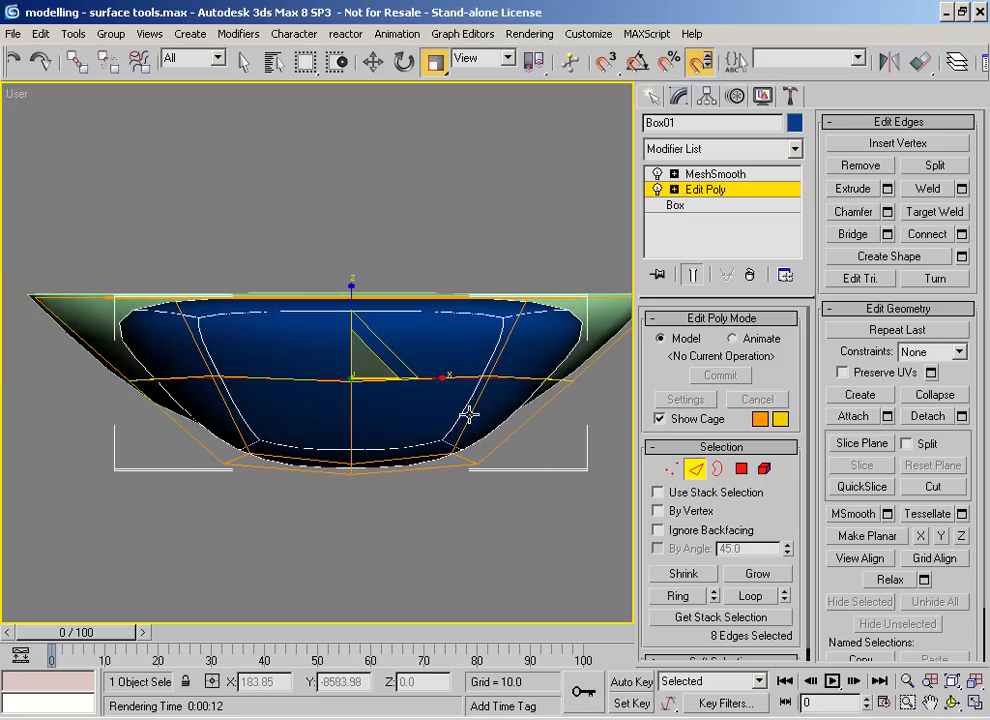
Leave the edge level and examine the smoothed hull's rounded sides from several angles against the reference boat
{"action": "left_click_drag", "start_coordinate": [442, 381], "coordinate": [443, 381]}
{"action": "middle_click_drag", "start_coordinate": [431, 393], "coordinate": [385, 388], "text": "alt"}
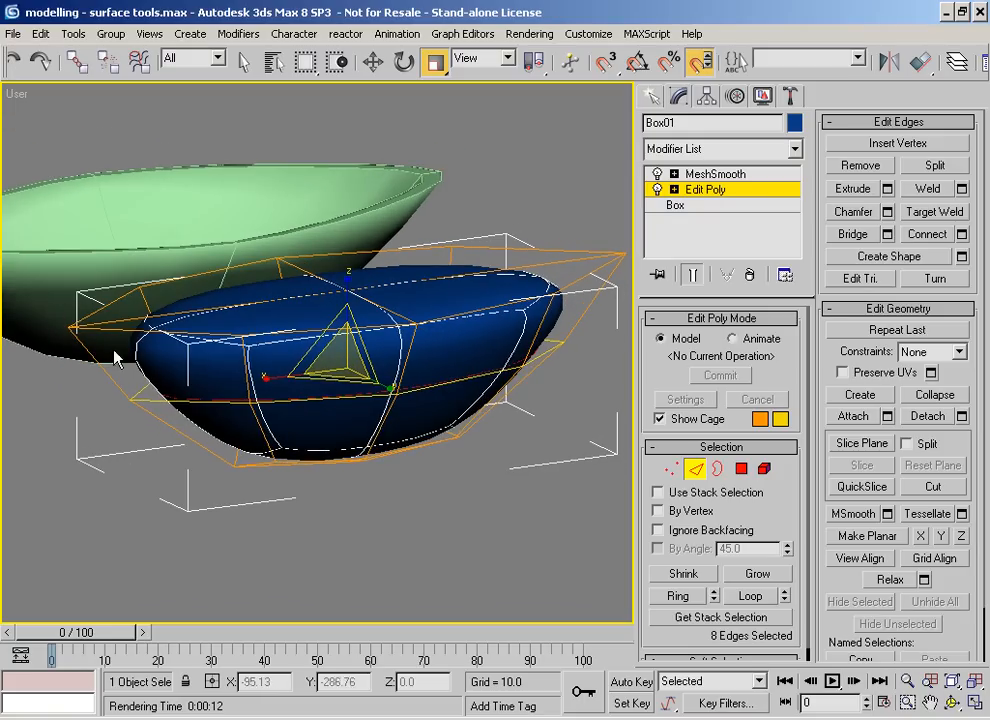
{"action": "middle_click_drag", "start_coordinate": [74, 302], "coordinate": [180, 390], "text": "alt"}
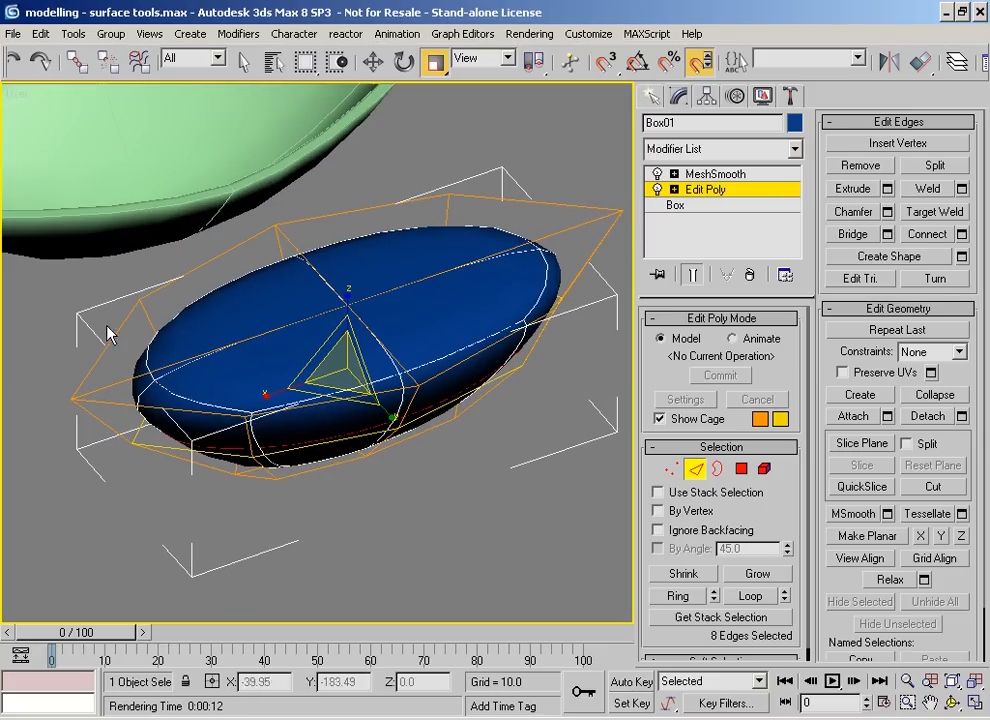
{"action": "middle_click_drag", "start_coordinate": [262, 445], "coordinate": [250, 347], "text": "alt"}
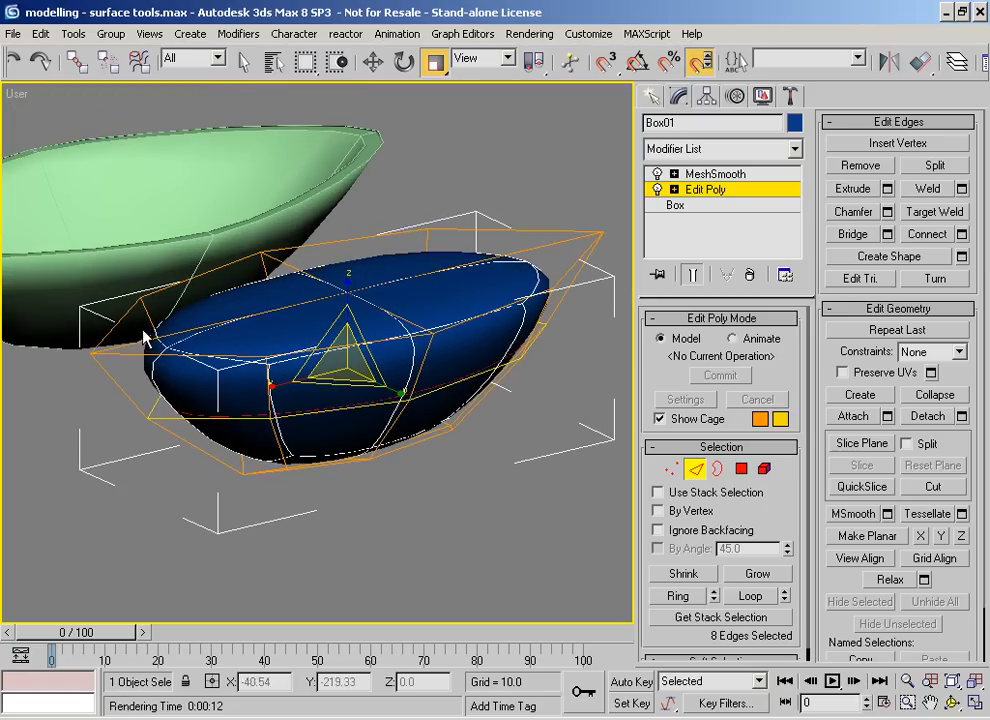
{"action": "middle_click_drag", "start_coordinate": [303, 350], "coordinate": [310, 370], "text": "alt"}
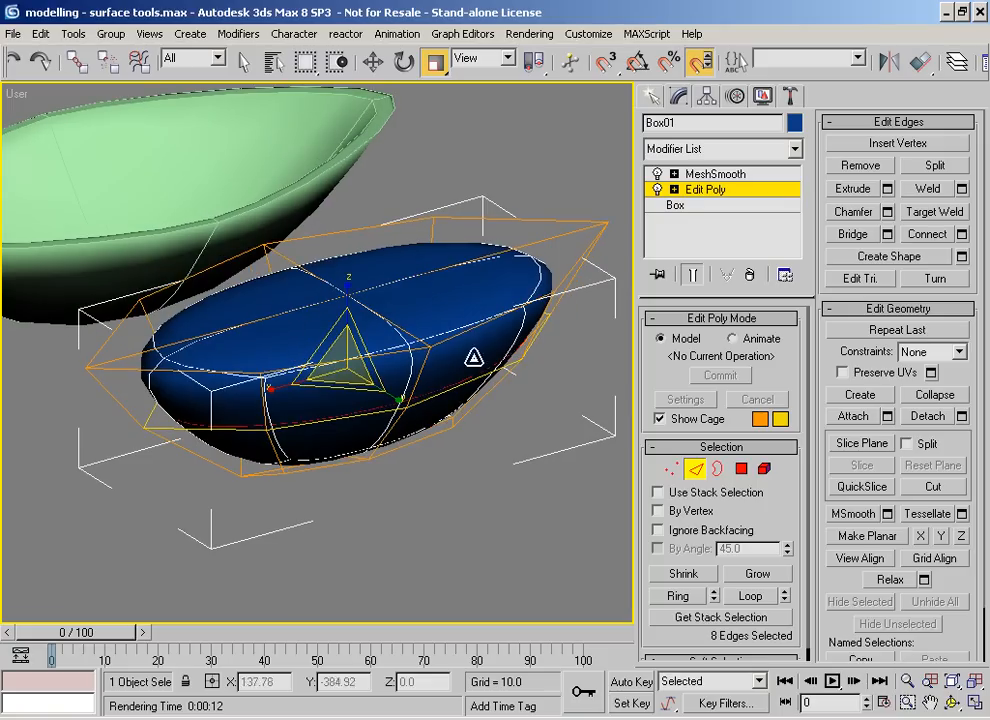
{"action": "left_click", "coordinate": [697, 468]}
{"action": "middle_click_drag", "start_coordinate": [287, 325], "coordinate": [318, 320], "text": "alt"}
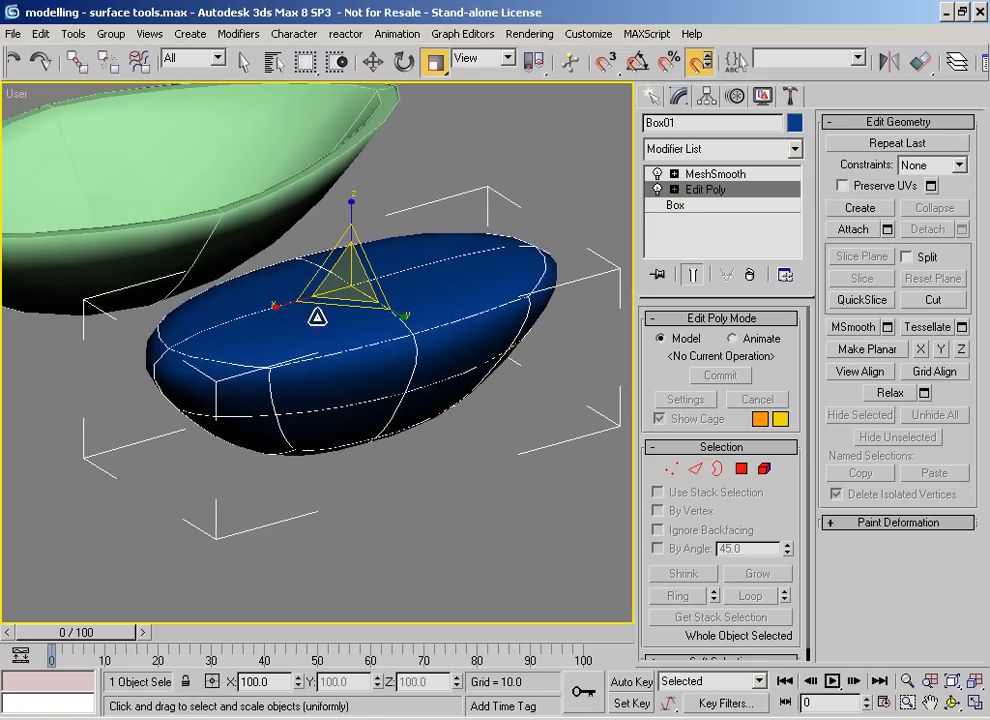
{"action": "middle_click_drag", "start_coordinate": [422, 325], "coordinate": [509, 296], "text": "alt"}
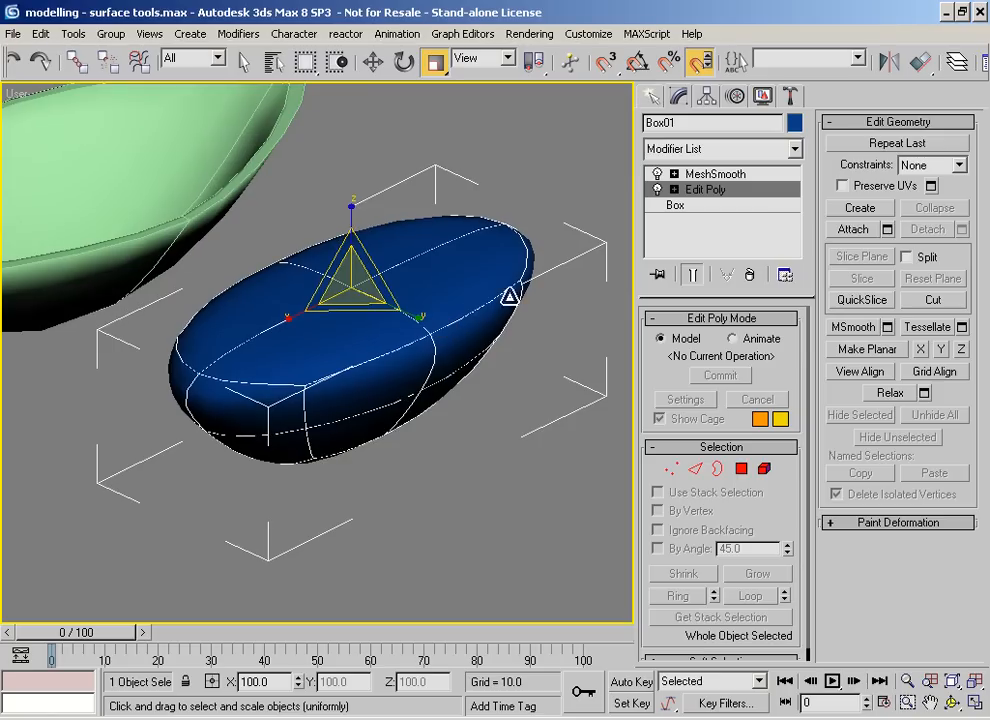
Turn off the MeshSmooth display and delete the four polygons closing the hull's top in Edit Poly
{"action": "left_click", "coordinate": [657, 175]}
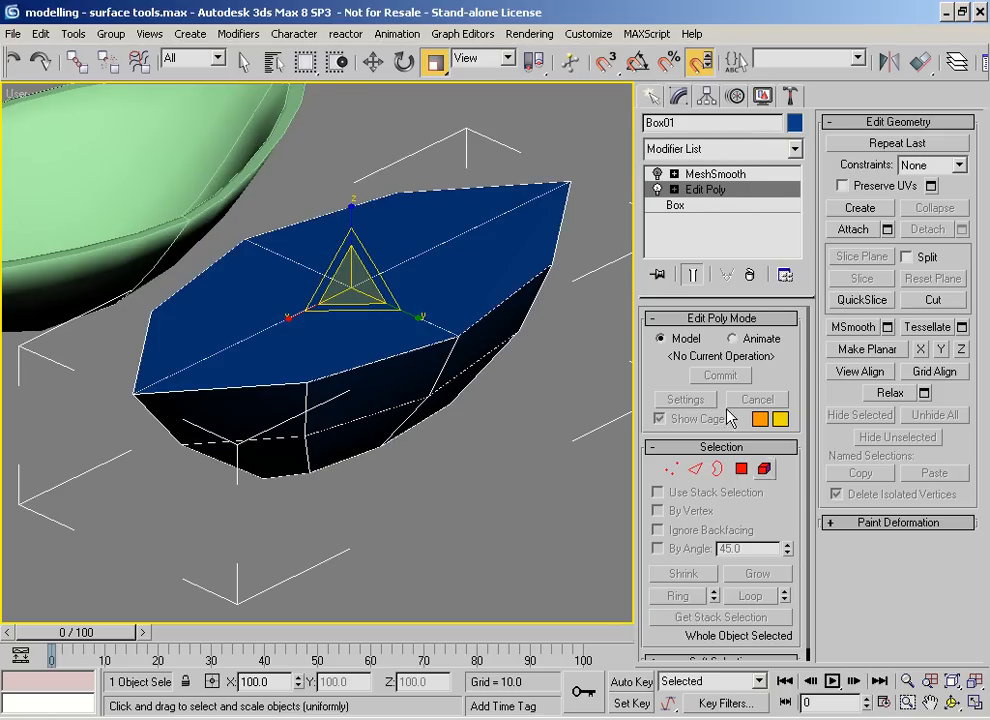
{"action": "left_click", "coordinate": [741, 469]}
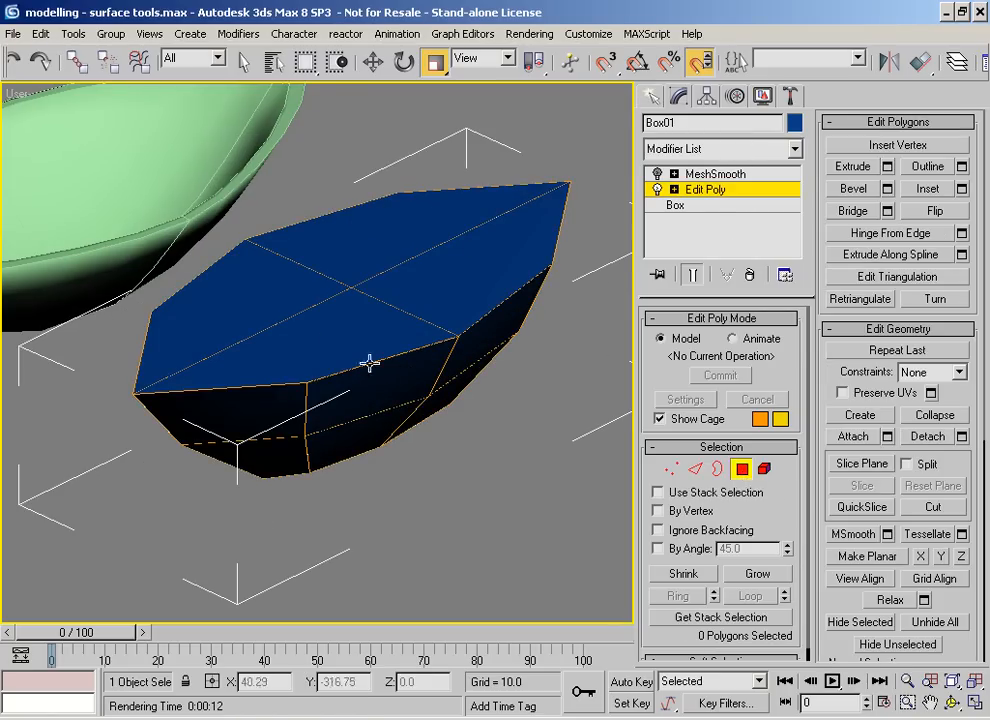
{"action": "middle_click_drag", "start_coordinate": [369, 358], "coordinate": [334, 329], "text": "alt"}
{"action": "left_click", "coordinate": [332, 328]}
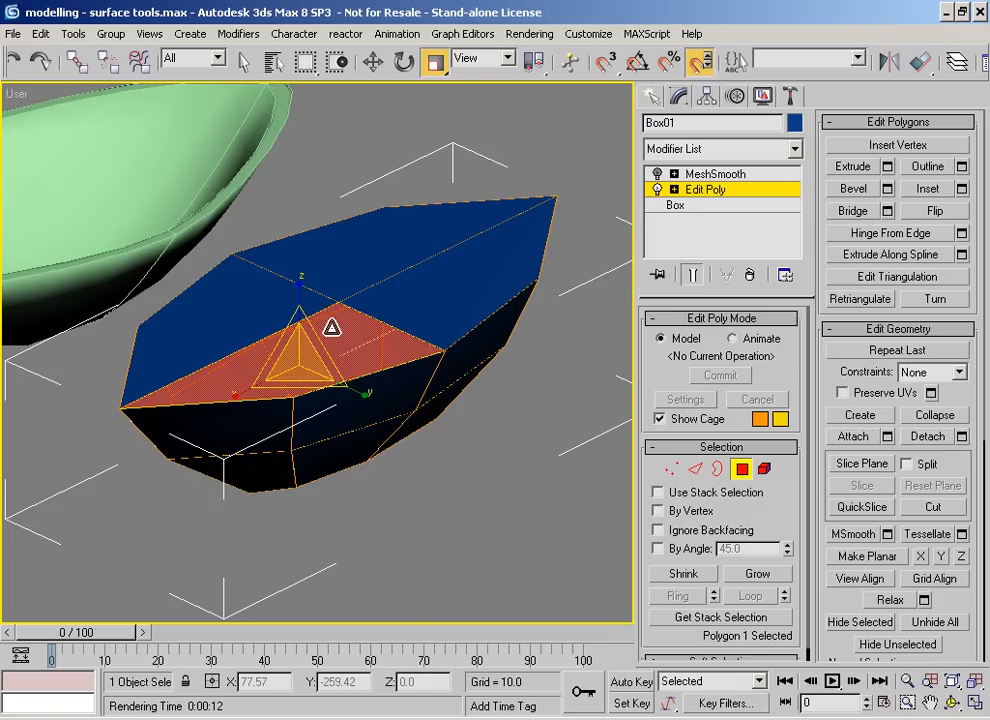
{"action": "left_click", "coordinate": [254, 290], "text": "ctrl"}
{"action": "left_click", "coordinate": [354, 267], "text": "ctrl"}
{"action": "left_click", "coordinate": [408, 293], "text": "ctrl"}
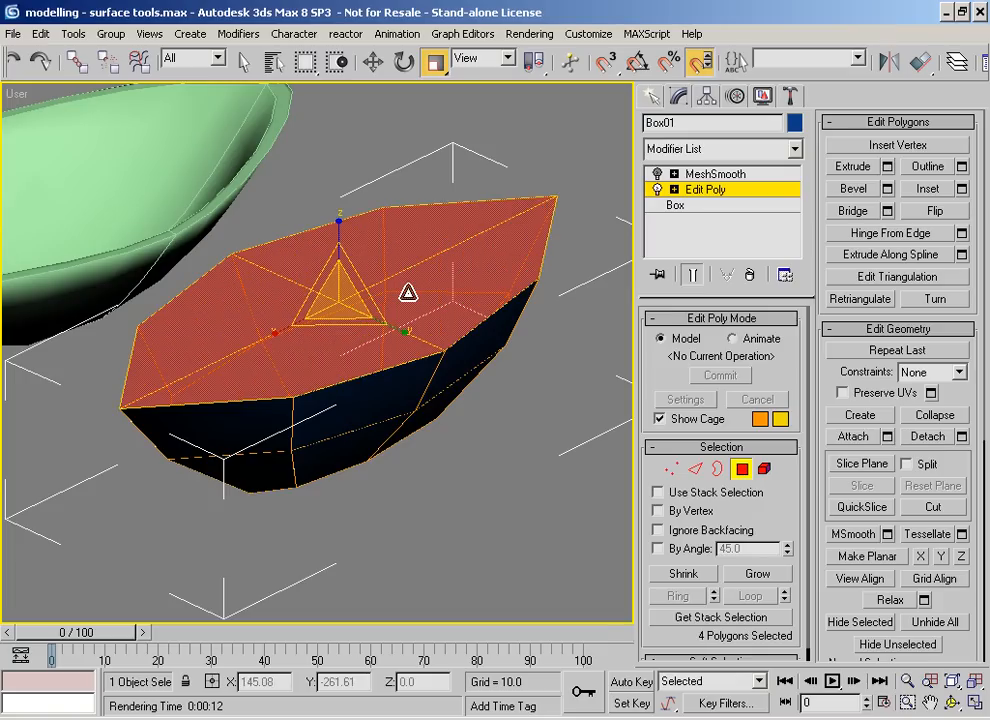
{"action": "key", "text": "Delete"}
Leave the polygon level and add a Shell modifier between Edit Poly and MeshSmooth
{"action": "left_click", "coordinate": [743, 190]}
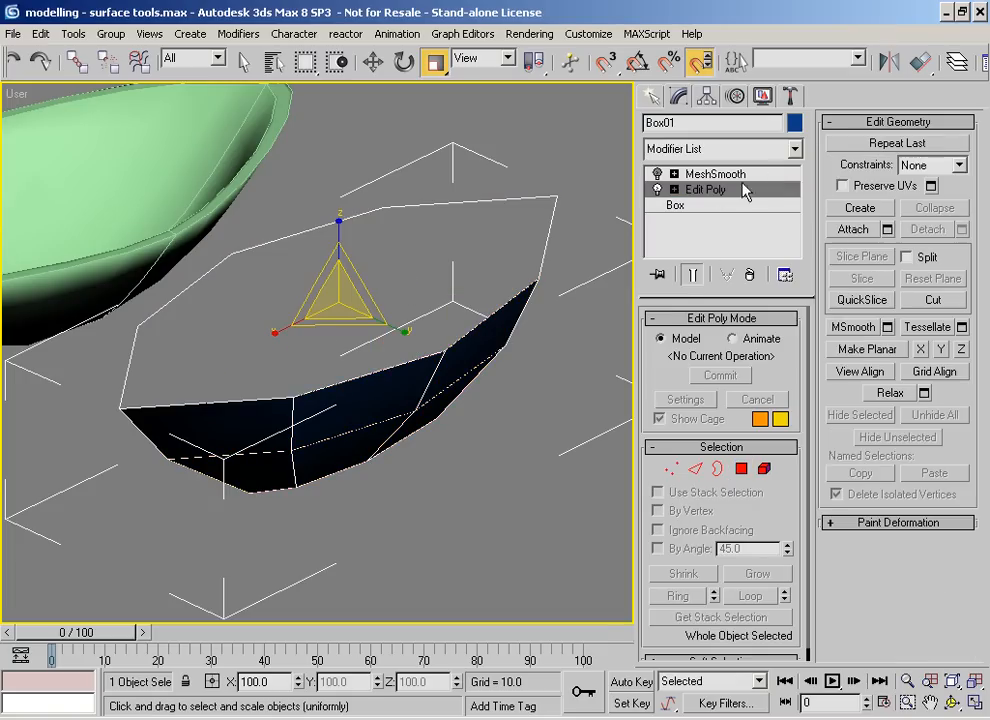
{"action": "left_click", "coordinate": [794, 149]}
{"action": "scroll", "coordinate": [816, 471], "scroll_direction": "down", "scroll_amount": 14}
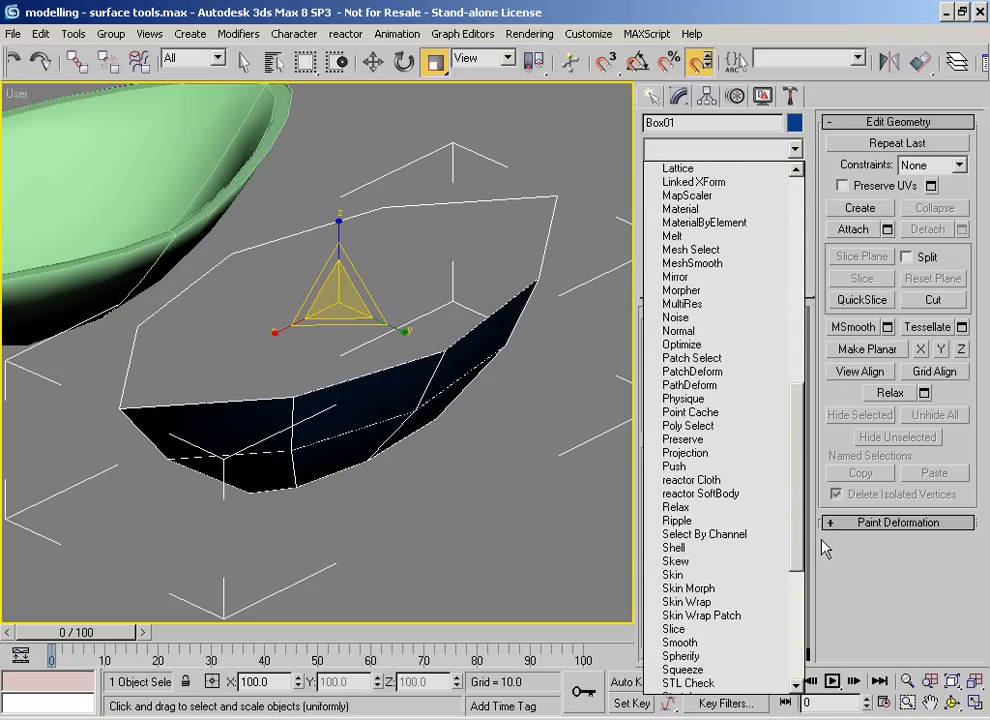
{"action": "scroll", "coordinate": [825, 560], "scroll_direction": "down", "scroll_amount": 3}
{"action": "left_click", "coordinate": [722, 457]}
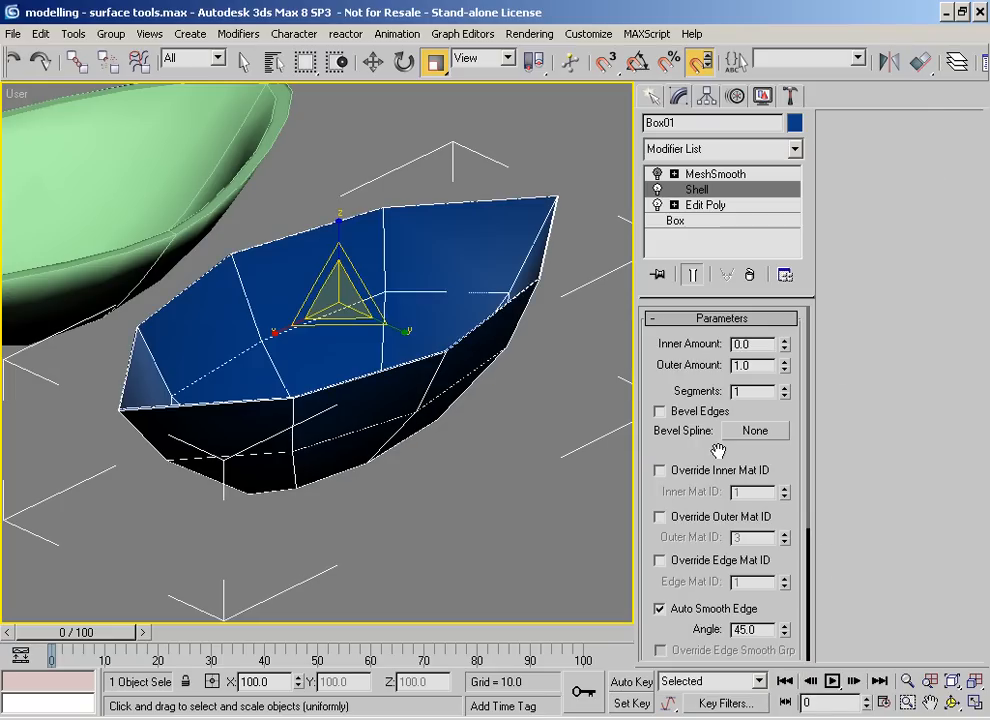
Set the Shell's outer amount to 0.0 and its inner amount to 20.98 to thicken the hull inward
{"action": "middle_click_drag", "start_coordinate": [210, 369], "coordinate": [254, 217], "text": "alt"}
{"action": "scroll", "coordinate": [431, 347], "scroll_direction": "up", "scroll_amount": 3}
{"action": "middle_click_drag", "start_coordinate": [232, 278], "coordinate": [464, 336], "text": "alt"}
{"action": "left_click_drag", "start_coordinate": [784, 367], "coordinate": [784, 356]}
{"action": "right_click", "coordinate": [785, 370]}
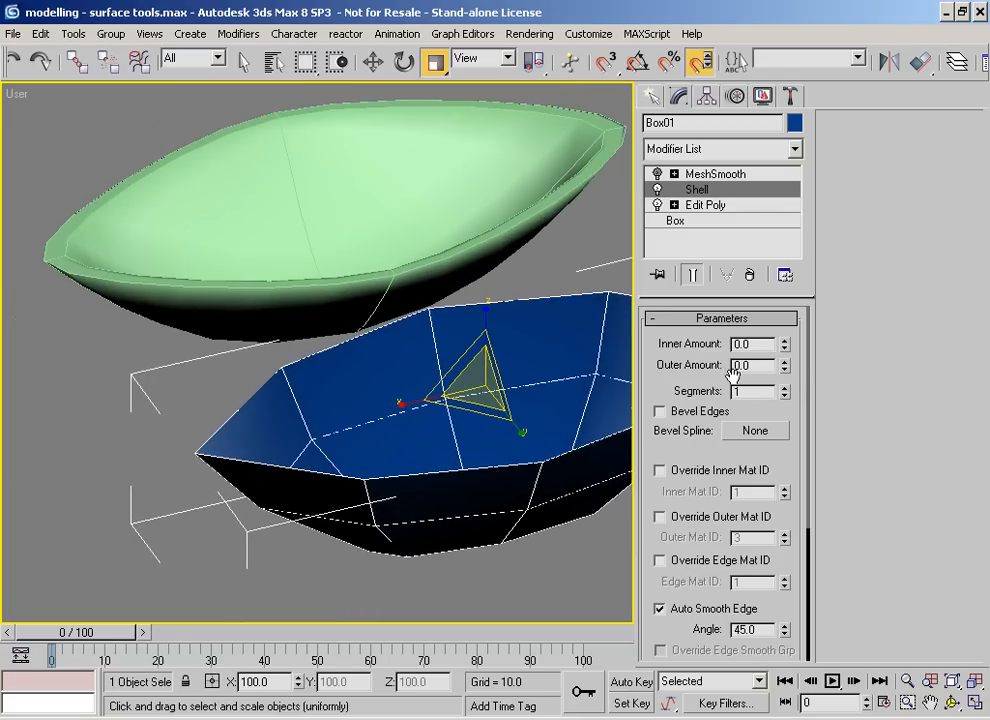
{"action": "left_click_drag", "start_coordinate": [783, 343], "coordinate": [485, 488]}
{"action": "middle_click_drag", "start_coordinate": [485, 488], "coordinate": [139, 351], "text": "alt"}
{"action": "middle_click_drag", "start_coordinate": [566, 391], "coordinate": [435, 517], "text": "alt"}
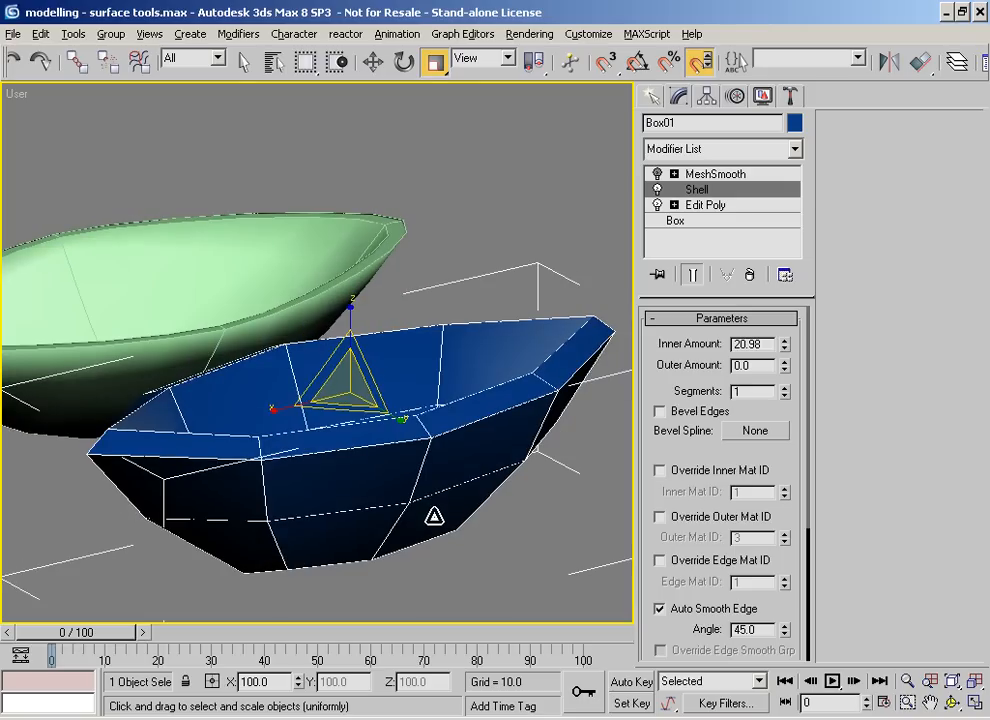
Add a second Edit Poly modifier above the Shell and enter its edge level
{"action": "left_click", "coordinate": [737, 148]}
{"action": "scroll", "coordinate": [745, 420], "scroll_direction": "up", "scroll_amount": 3}
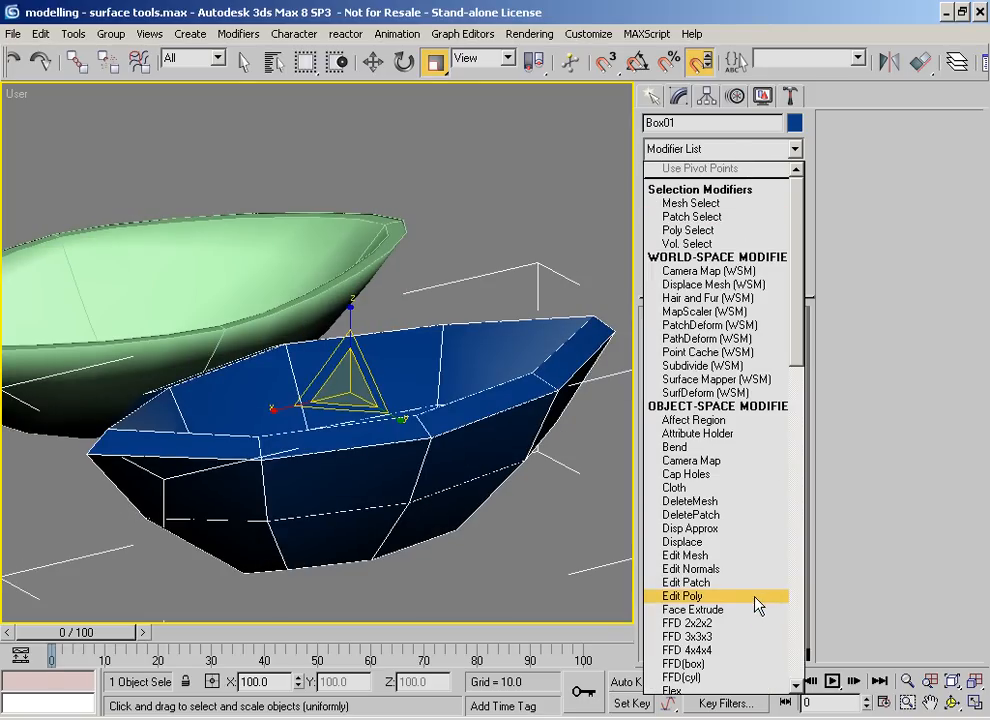
{"action": "left_click", "coordinate": [757, 605]}
{"action": "left_click", "coordinate": [741, 468]}
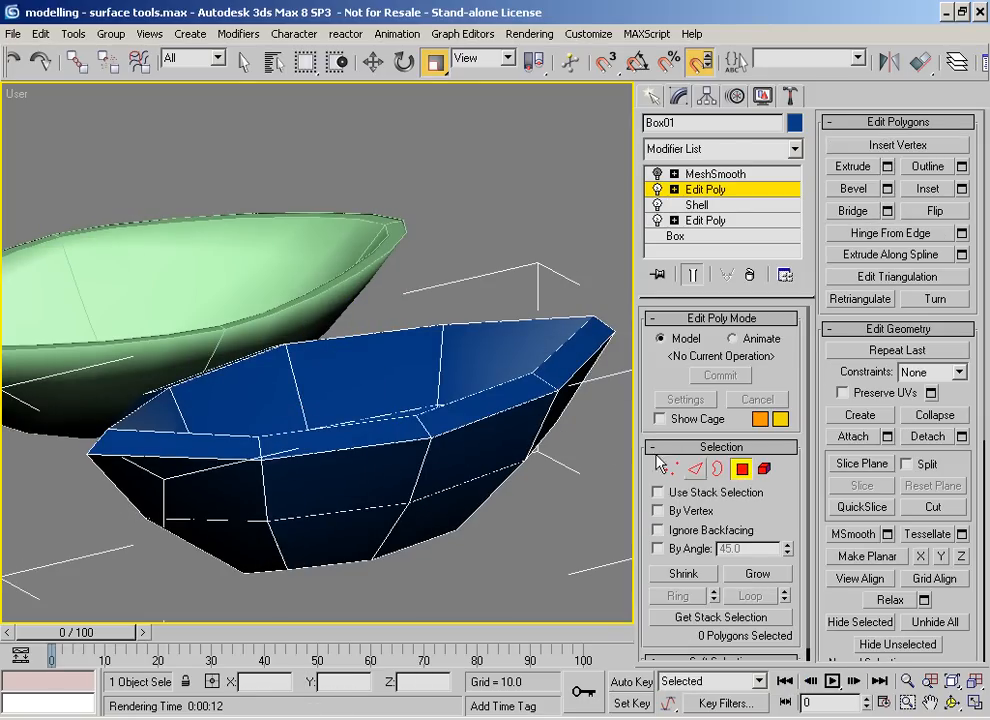
{"action": "left_click", "coordinate": [695, 469]}
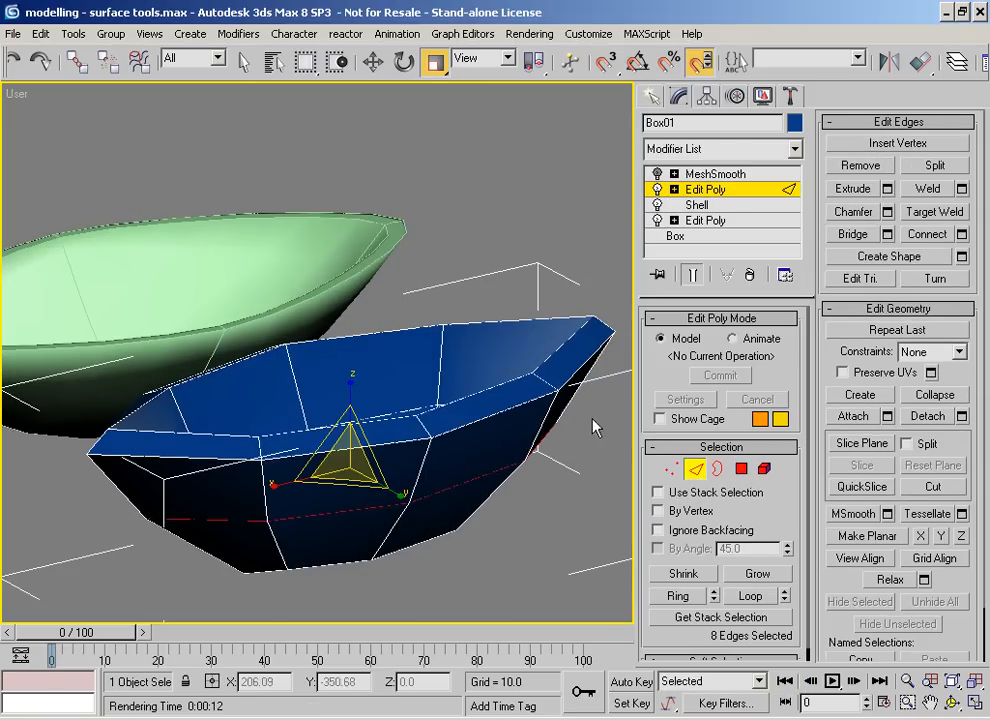
Try a loop selection and a ring selection from the horizontal middle edge on the hull's side
{"action": "left_click", "coordinate": [541, 380]}
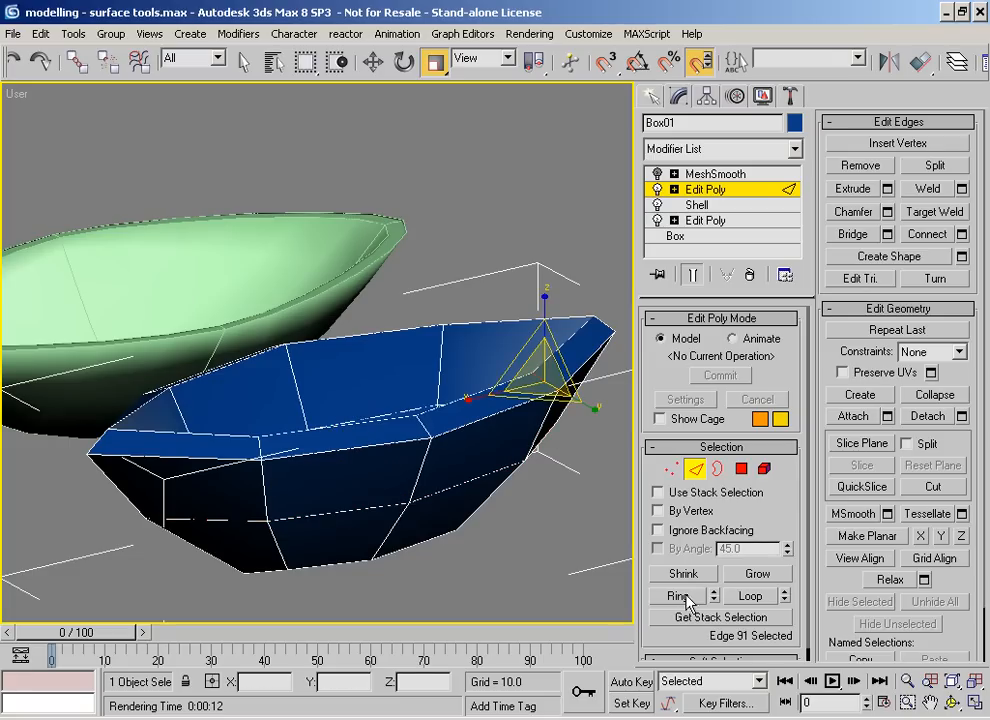
{"action": "middle_click_drag", "start_coordinate": [437, 440], "coordinate": [369, 466], "text": "alt"}
{"action": "left_click", "coordinate": [357, 486]}
{"action": "left_click", "coordinate": [330, 480]}
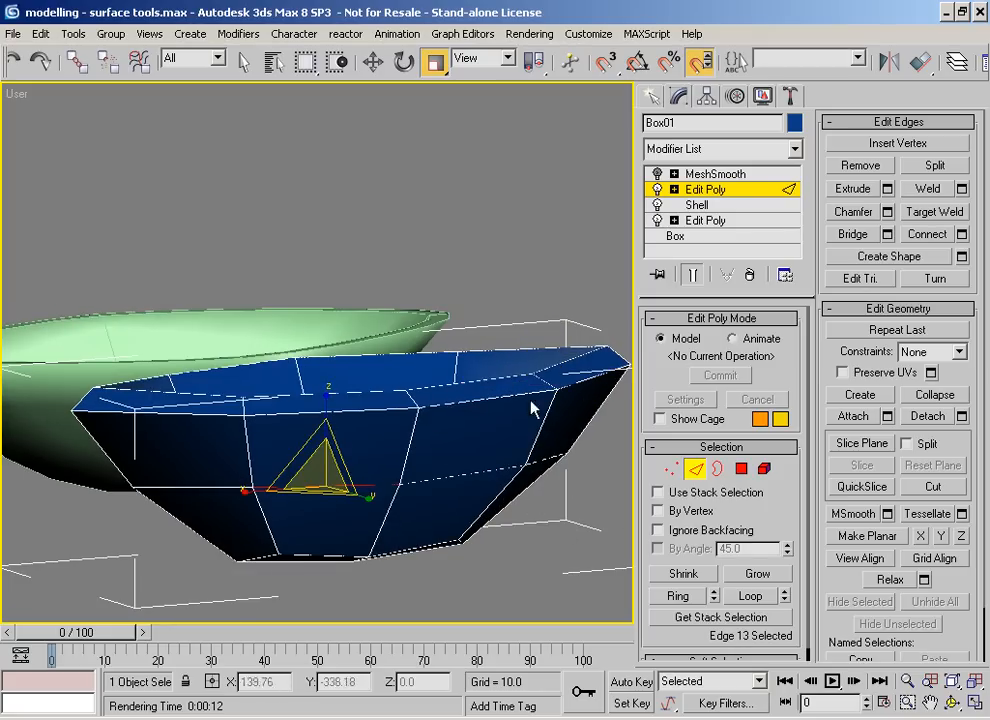
{"action": "left_click", "coordinate": [757, 598]}
{"action": "middle_click_drag", "start_coordinate": [382, 530], "coordinate": [365, 557], "text": "alt"}
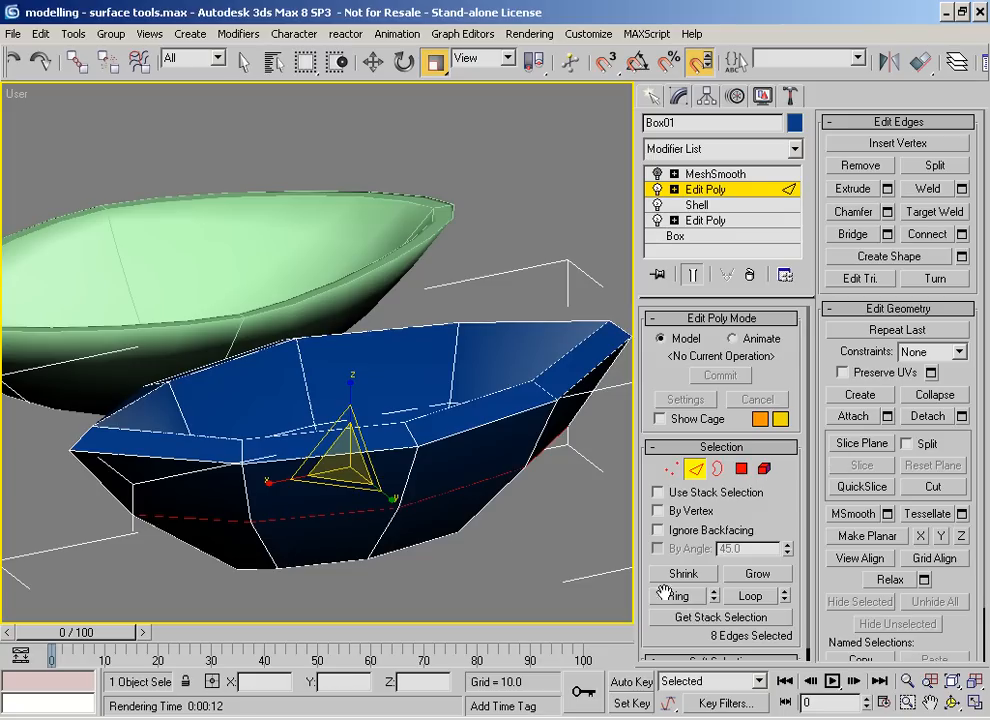
{"action": "left_click", "coordinate": [339, 512]}
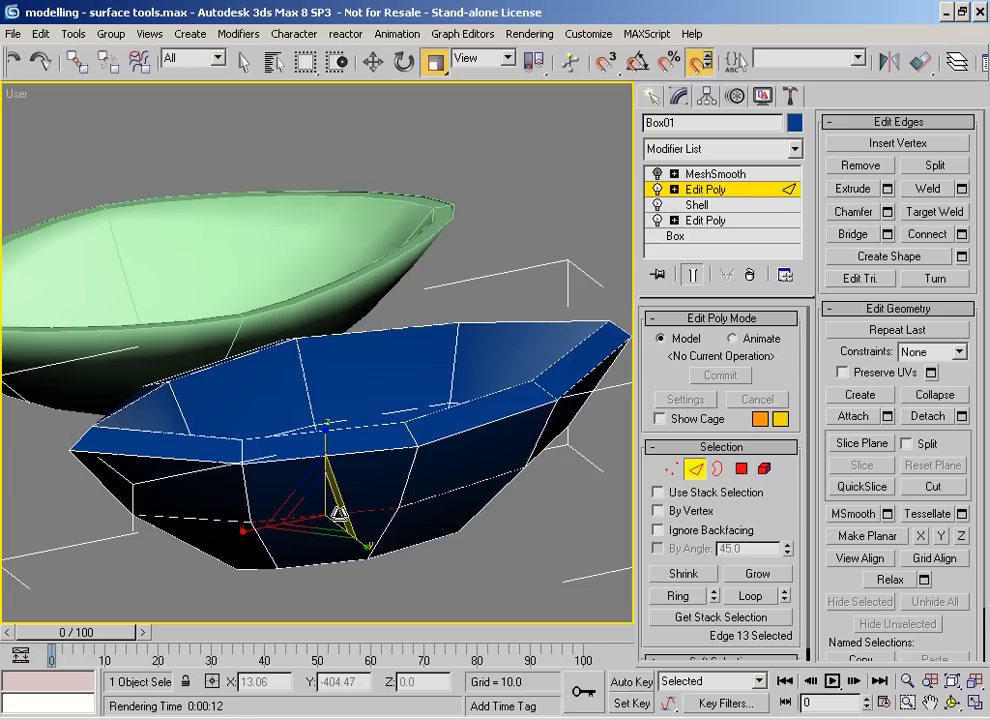
{"action": "left_click", "coordinate": [688, 597]}
{"action": "middle_click_drag", "start_coordinate": [300, 480], "coordinate": [267, 411], "text": "alt"}
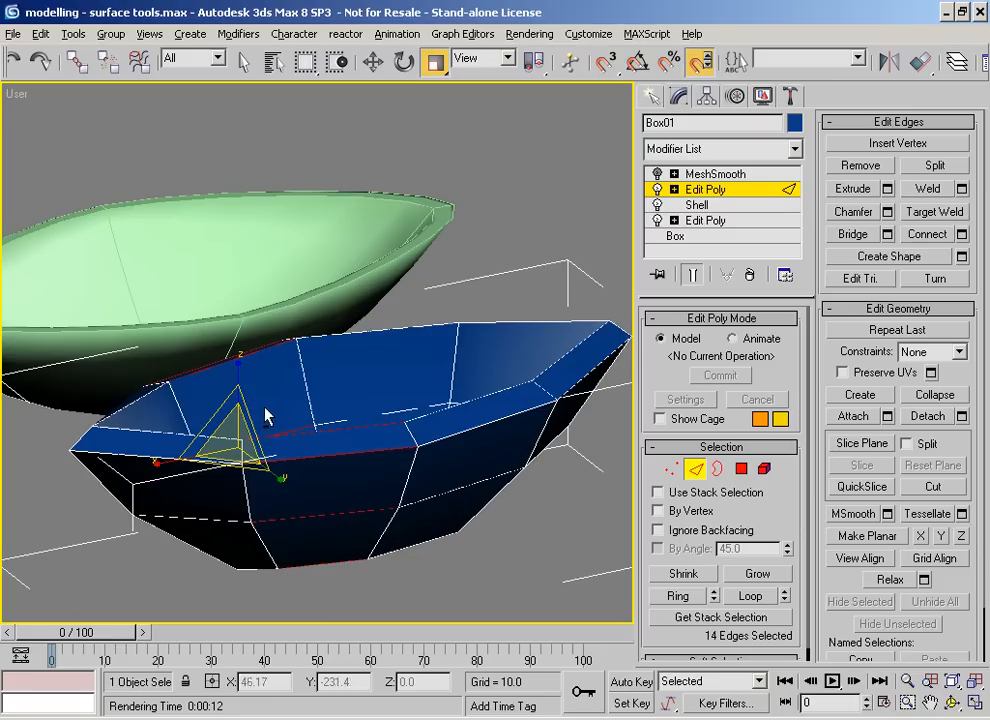
{"action": "middle_click_drag", "start_coordinate": [382, 449], "coordinate": [387, 446], "text": "alt"}
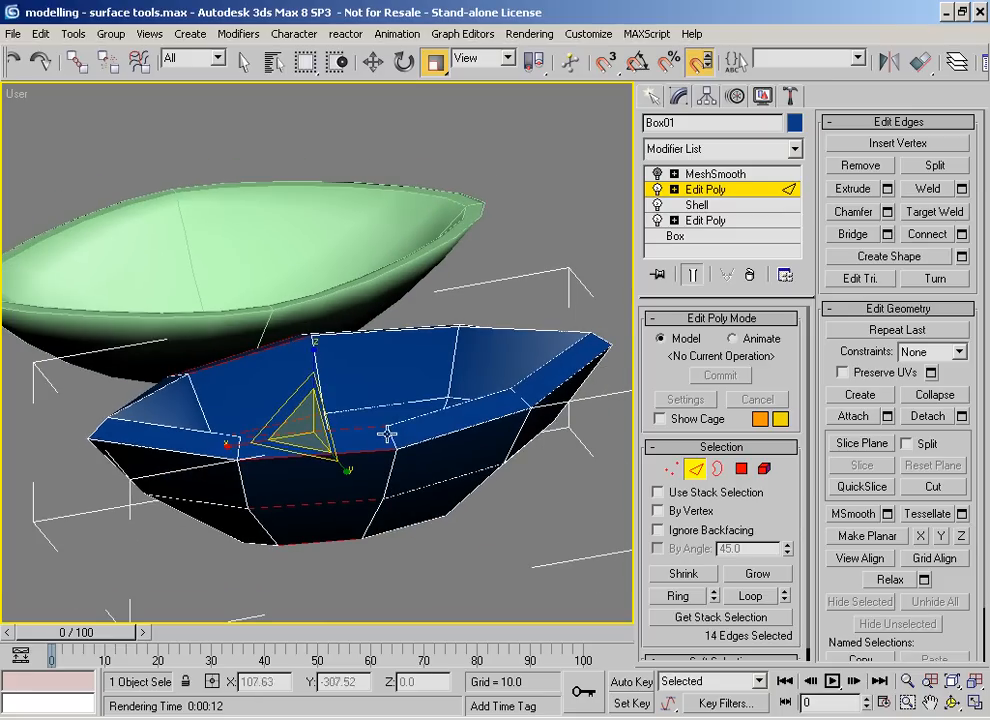
Select the ring of eight short edges across the hull's rim and convert it to the eight rim polygons
{"action": "left_click", "coordinate": [387, 434]}
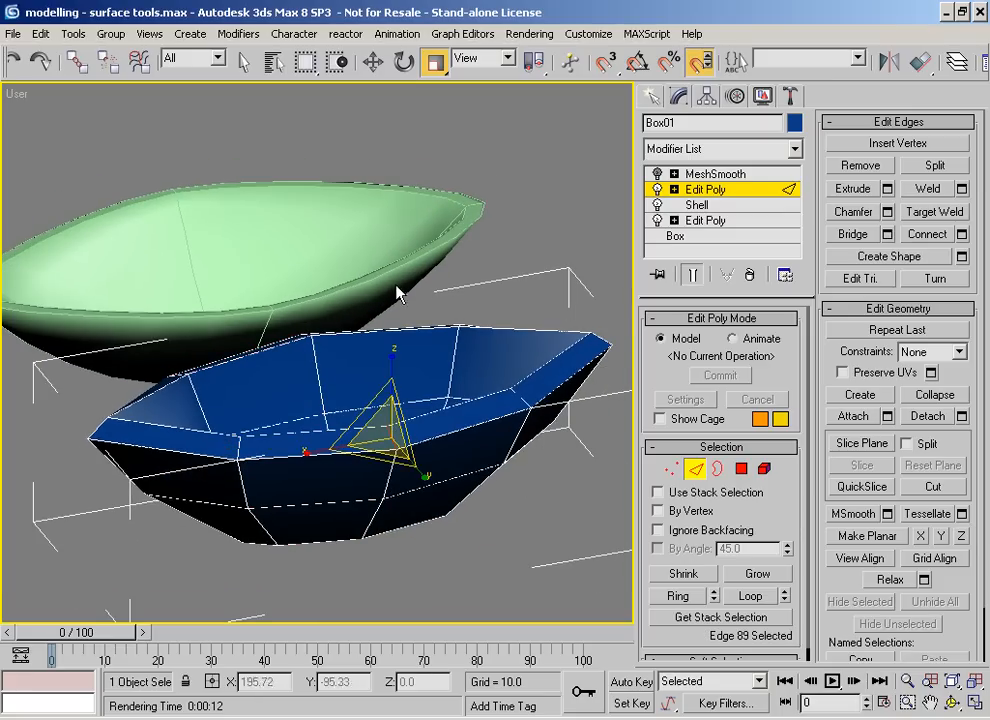
{"action": "left_click", "coordinate": [679, 596]}
{"action": "middle_click_drag", "start_coordinate": [330, 485], "coordinate": [370, 455], "text": "alt"}
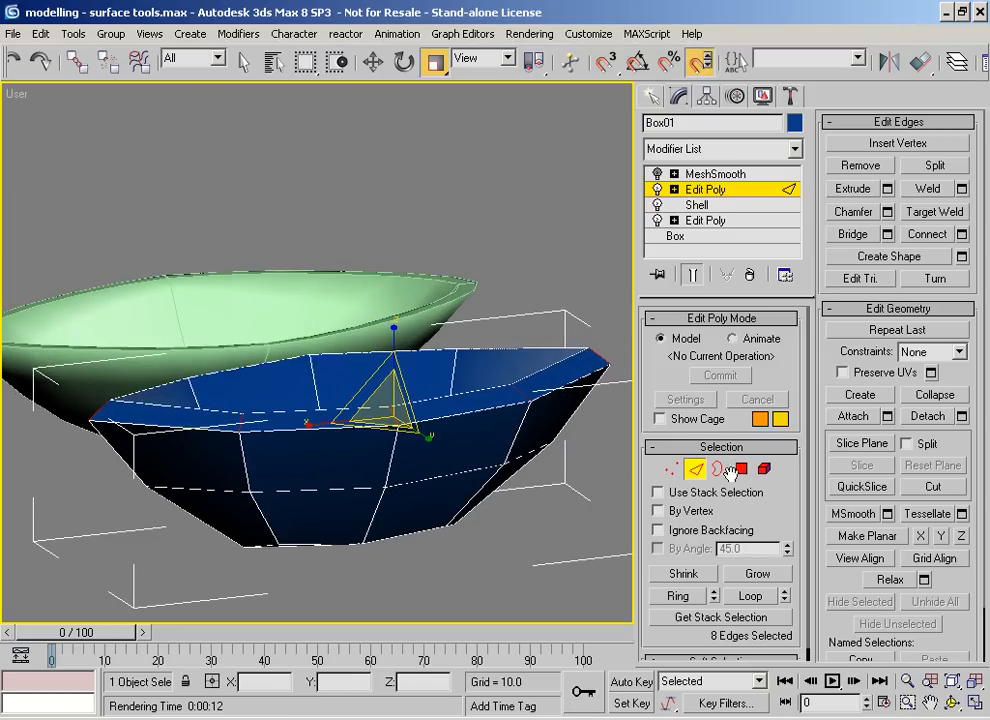
{"action": "left_click", "coordinate": [240, 410]}
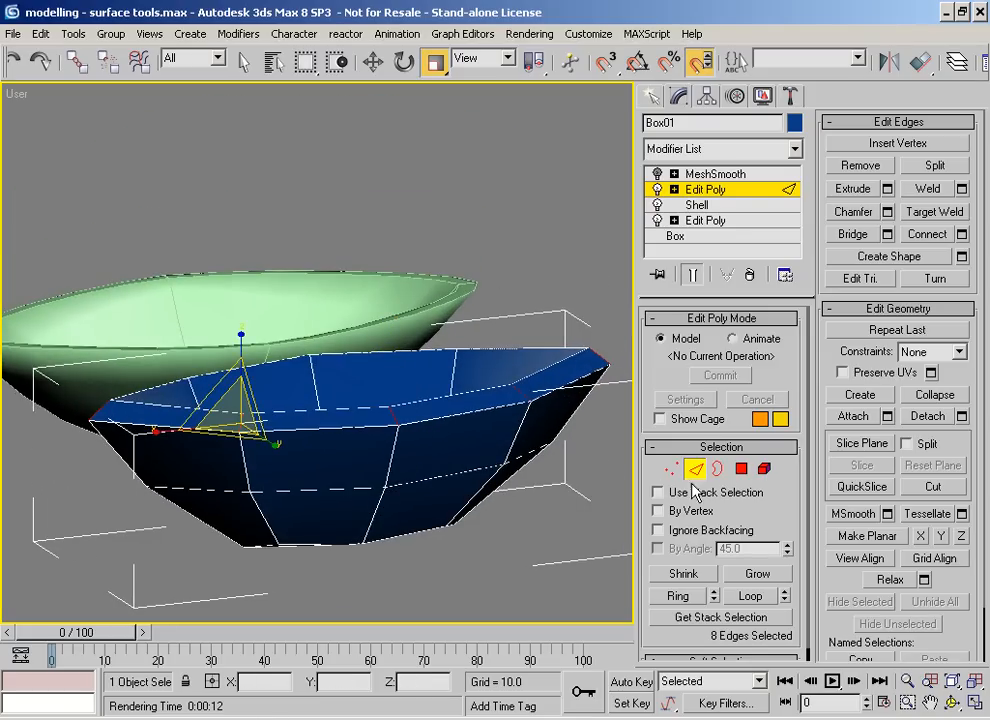
{"action": "left_click", "coordinate": [742, 469]}
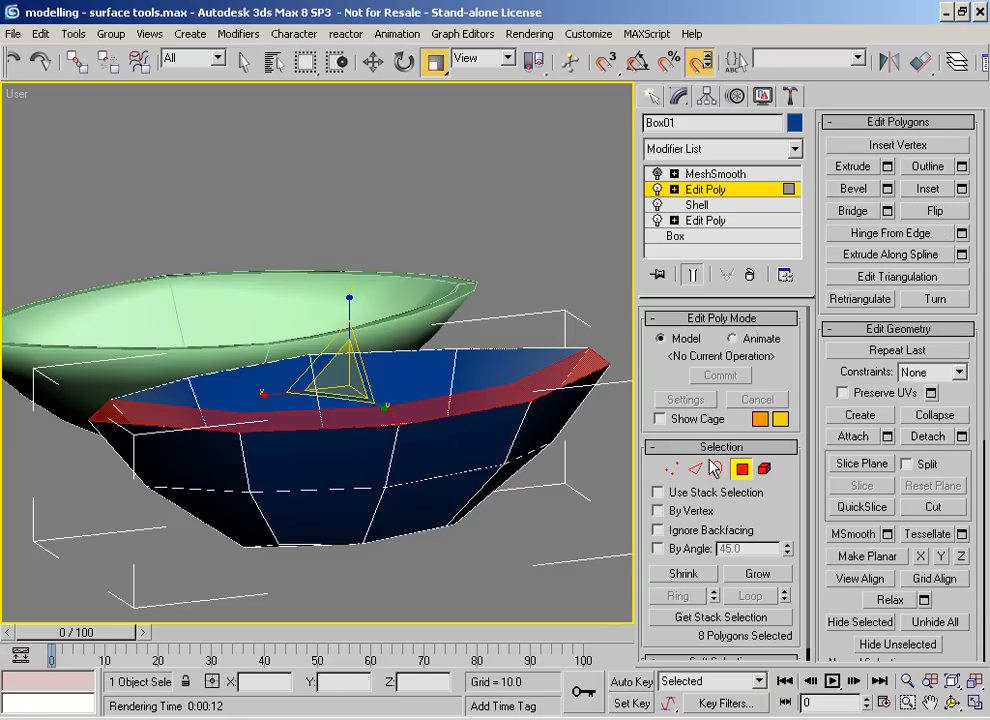
Flatten the eight rim polygons to a level plane, scaling them to 0 along Z
{"action": "middle_click_drag", "start_coordinate": [367, 413], "coordinate": [347, 413], "text": "alt"}
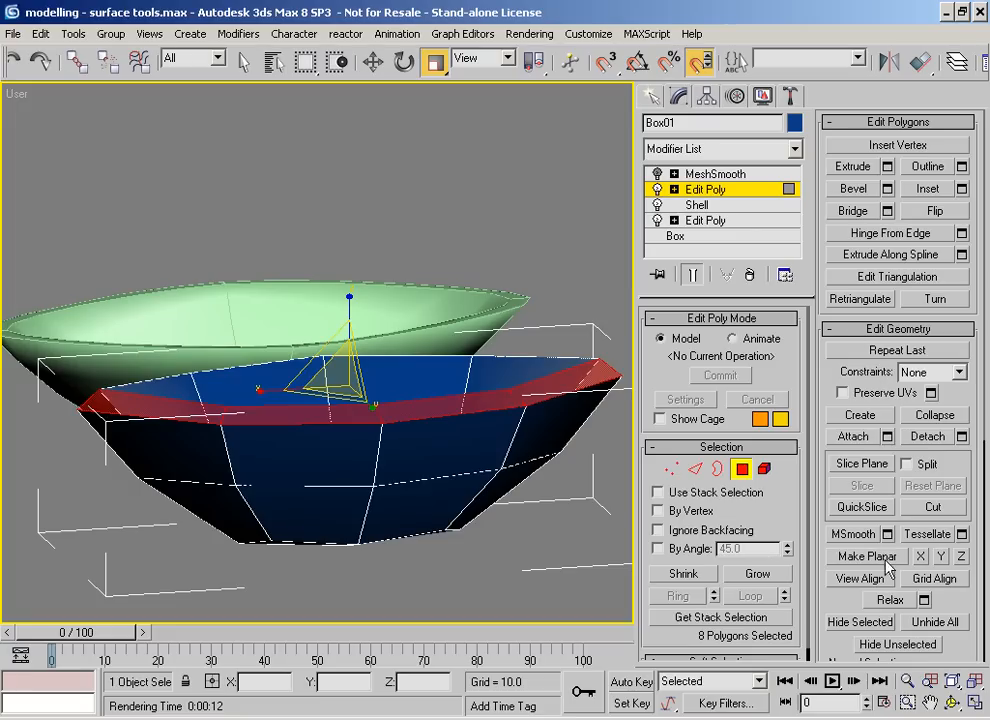
{"action": "left_click", "coordinate": [961, 557]}
{"action": "middle_click_drag", "start_coordinate": [348, 323], "coordinate": [349, 352], "text": "alt"}
{"action": "left_click_drag", "start_coordinate": [349, 305], "coordinate": [323, 541]}
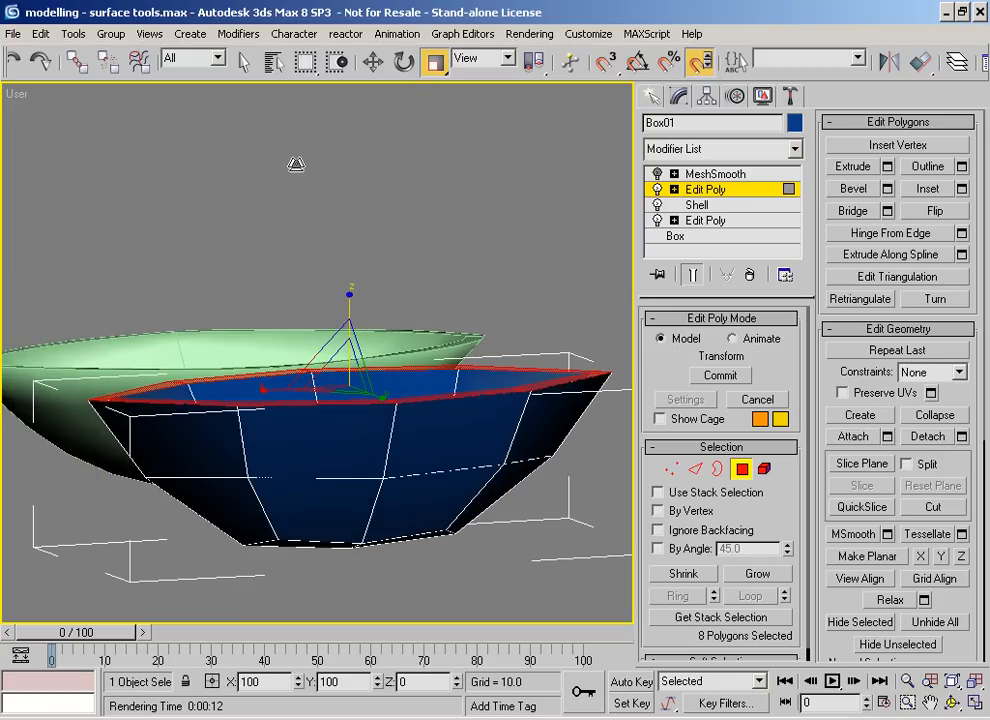
{"action": "left_click_drag", "start_coordinate": [348, 187], "coordinate": [348, 187]}
{"action": "middle_click_drag", "start_coordinate": [393, 360], "coordinate": [327, 402], "text": "alt"}
Turn MeshSmooth back on above the edited shell and inspect the smoothed open hull from above and the side
{"action": "left_click", "coordinate": [695, 468]}
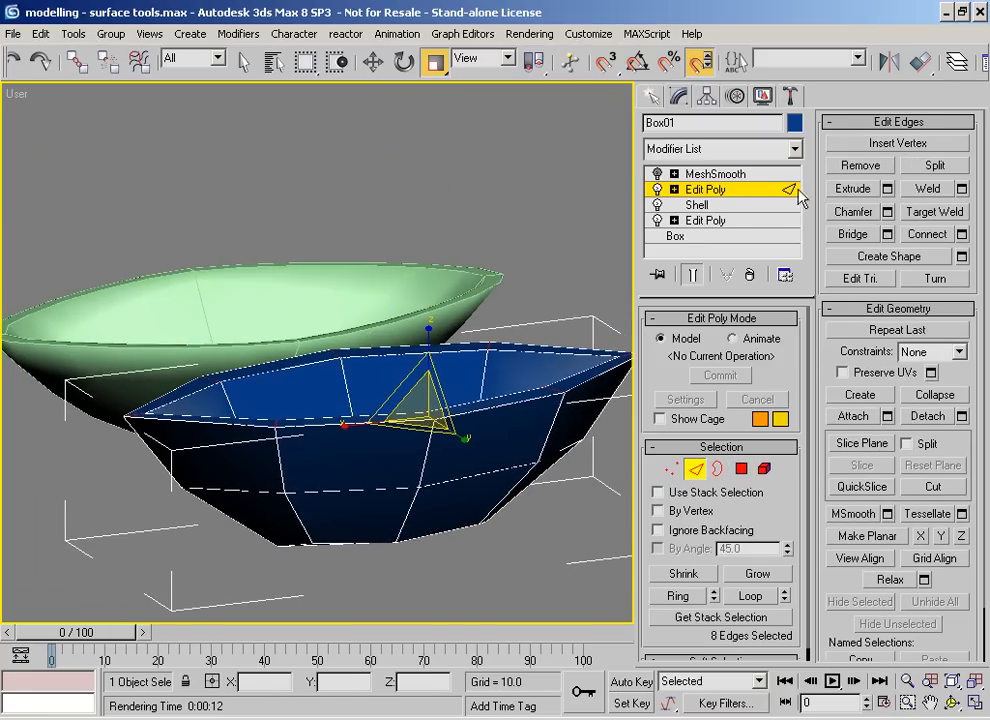
{"action": "left_click", "coordinate": [712, 189]}
{"action": "left_click", "coordinate": [702, 175]}
{"action": "mouse_move", "coordinate": [323, 353]}
{"action": "middle_mouse_down", "text": "alt"}
{"action": "mouse_move", "coordinate": [335, 385]}
{"action": "mouse_move", "coordinate": [325, 371]}
{"action": "middle_mouse_up", "text": "alt"}
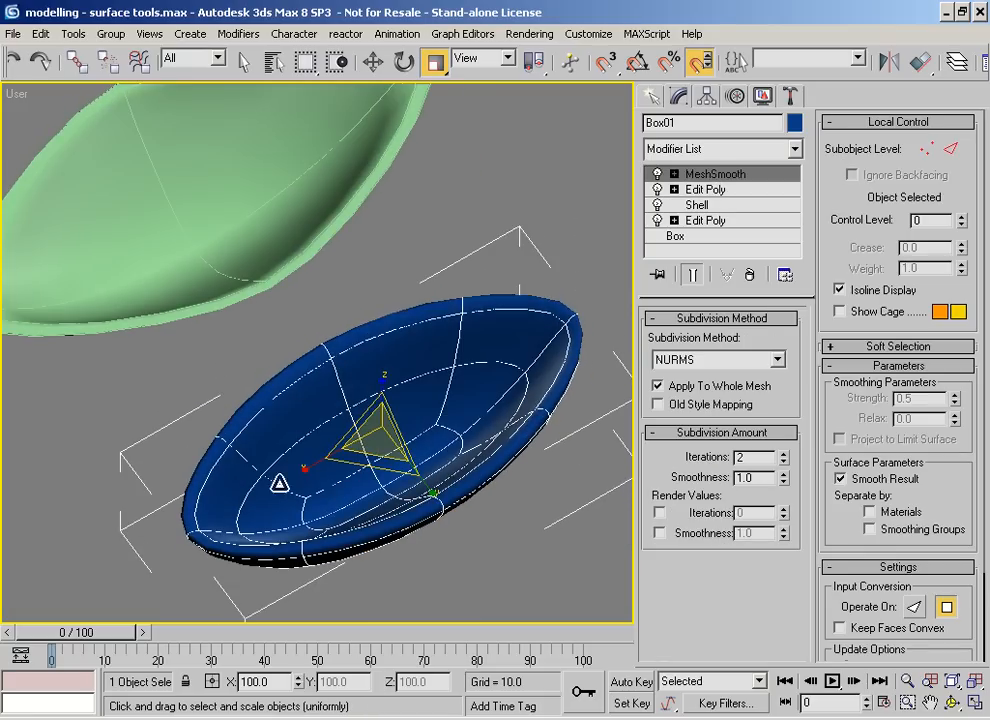
{"action": "middle_click_drag", "start_coordinate": [307, 458], "coordinate": [340, 340], "text": "alt"}
{"action": "middle_click_drag", "start_coordinate": [329, 420], "coordinate": [248, 361], "text": "alt"}
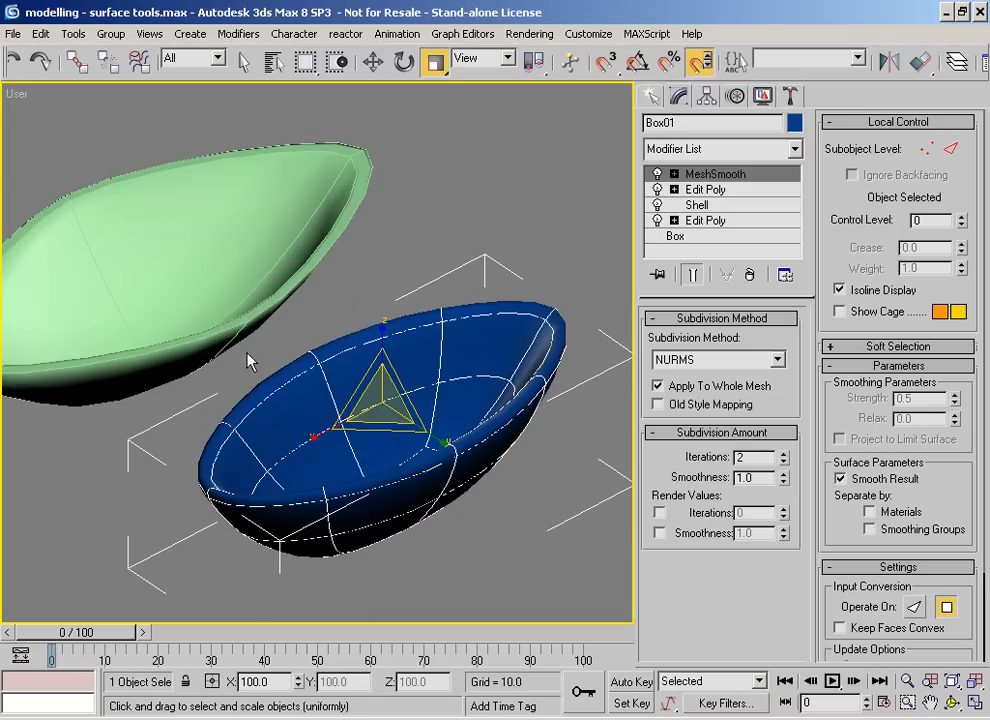
Return to edge editing in the upper Edit Poly, display the hull unsmoothed, and select the outer rim edge beside the near tip
{"action": "left_click", "coordinate": [757, 193]}
{"action": "scroll", "coordinate": [346, 410], "scroll_direction": "up", "scroll_amount": 3}
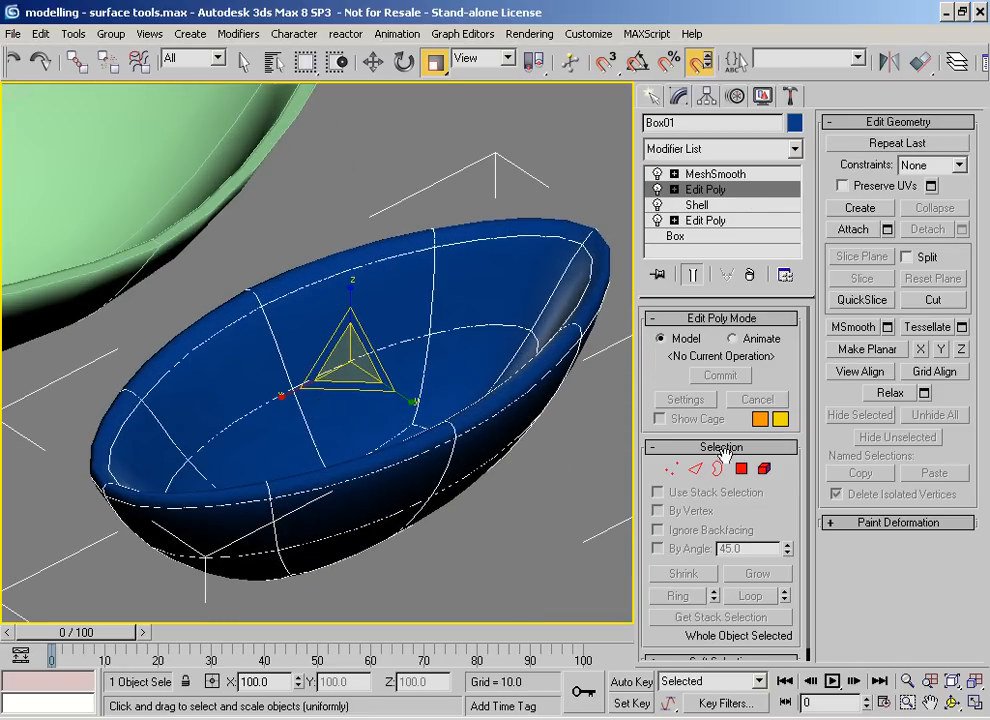
{"action": "left_click", "coordinate": [696, 469]}
{"action": "scroll", "coordinate": [222, 445], "scroll_direction": "up", "scroll_amount": 3}
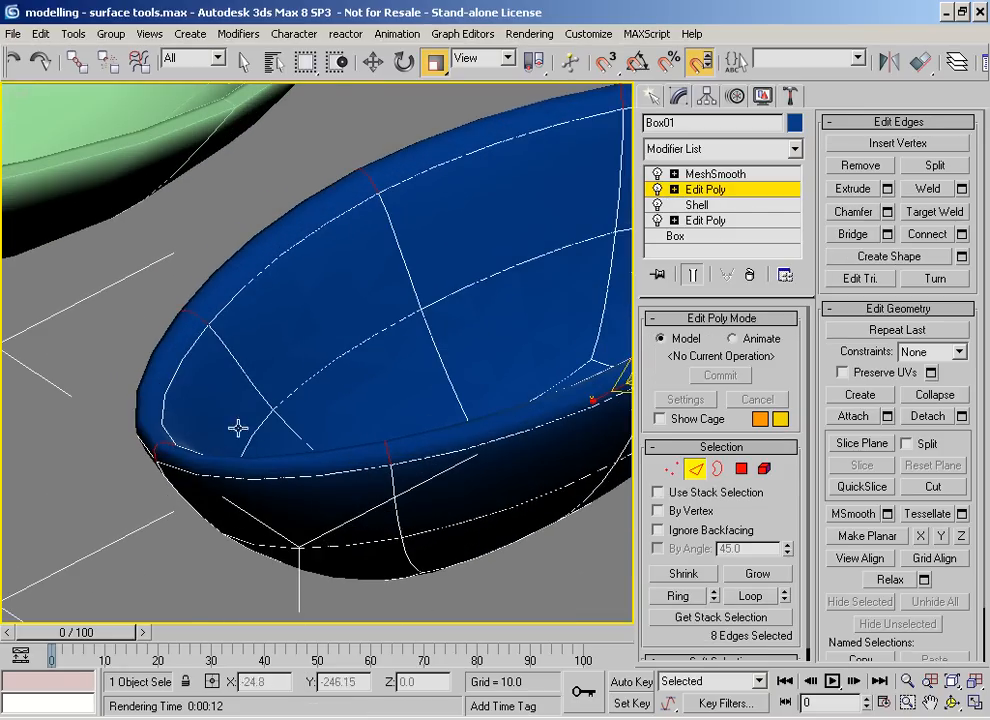
{"action": "scroll", "coordinate": [245, 410], "scroll_direction": "down", "scroll_amount": 2}
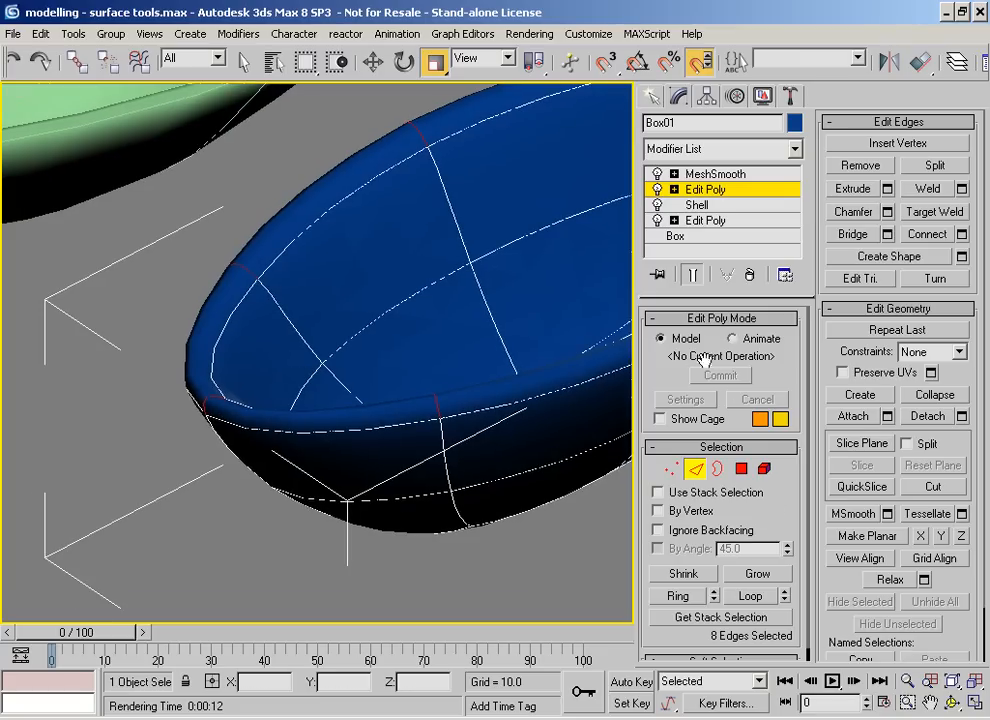
{"action": "left_click", "coordinate": [694, 274]}
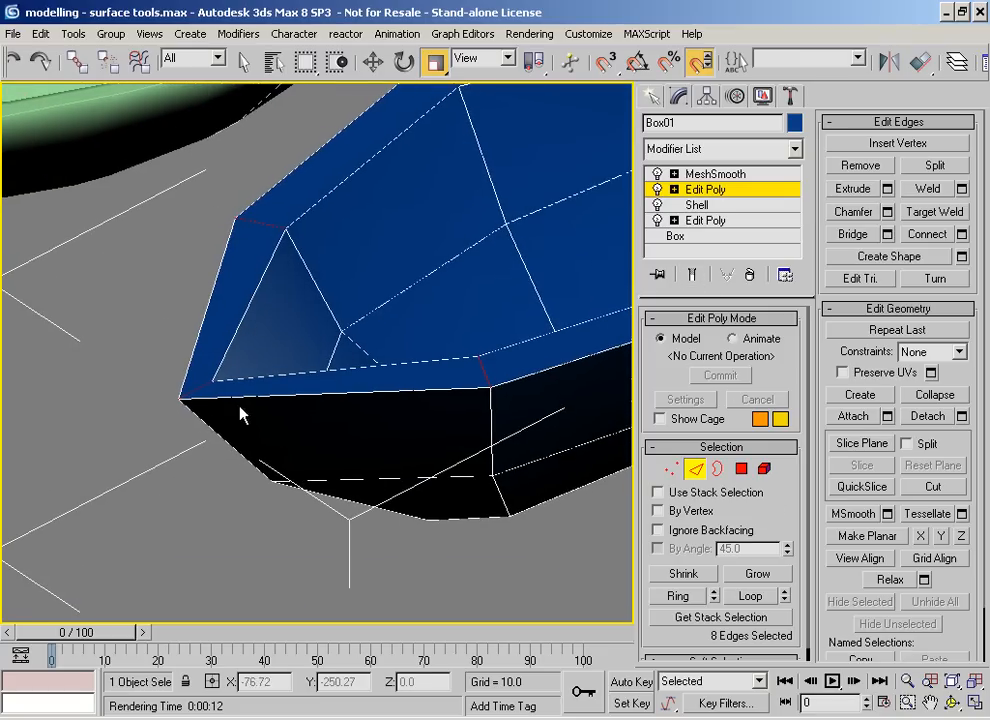
{"action": "left_click", "coordinate": [241, 396]}
{"action": "middle_click_drag", "start_coordinate": [231, 383], "coordinate": [220, 425], "text": "alt"}
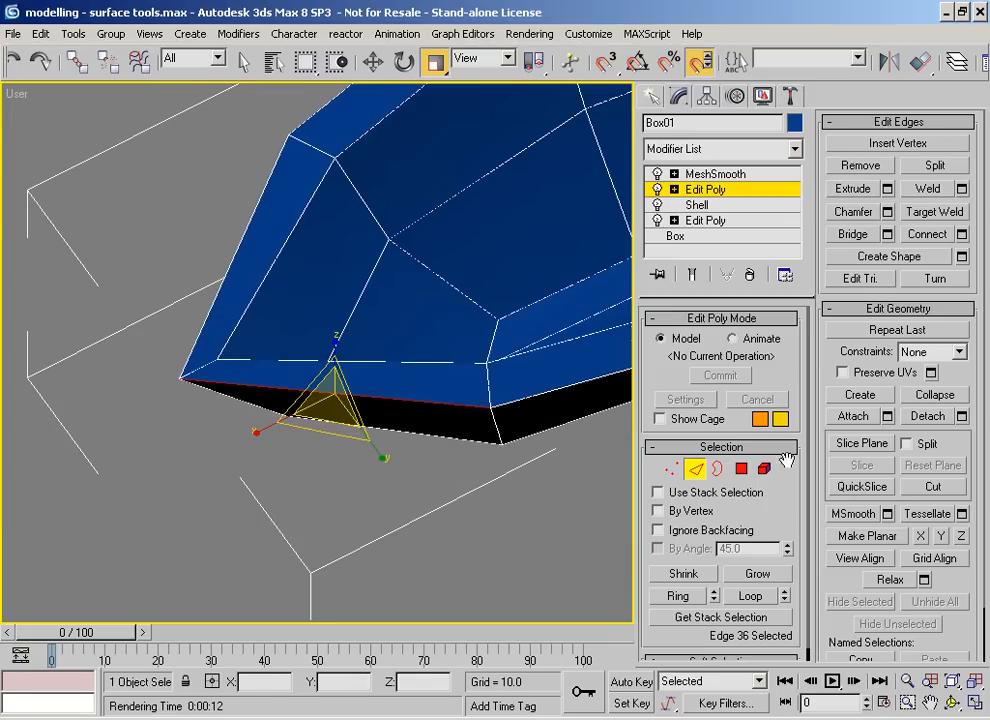
Select the inner rim vertices at the hull's two pointed ends and scale them slightly inward along X to thicken the tips
{"action": "left_click", "coordinate": [677, 473]}
{"action": "left_click", "coordinate": [182, 377]}
{"action": "middle_click_drag", "start_coordinate": [182, 377], "coordinate": [419, 298], "text": "alt"}
{"action": "scroll", "coordinate": [197, 334], "scroll_direction": "down", "scroll_amount": 5}
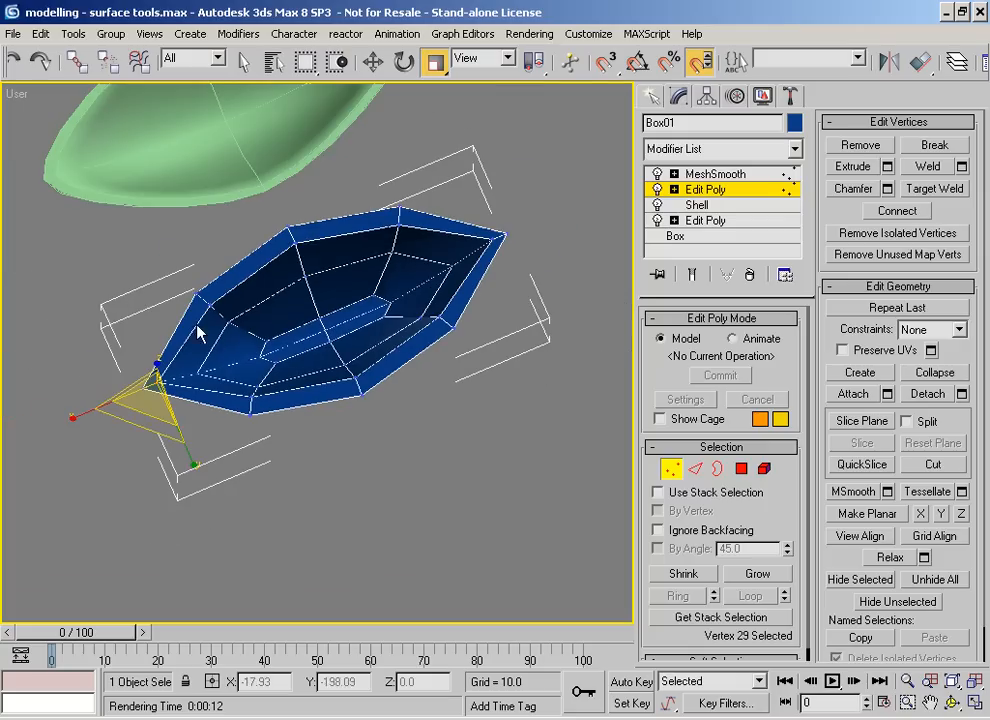
{"action": "left_click", "coordinate": [491, 248], "text": "ctrl"}
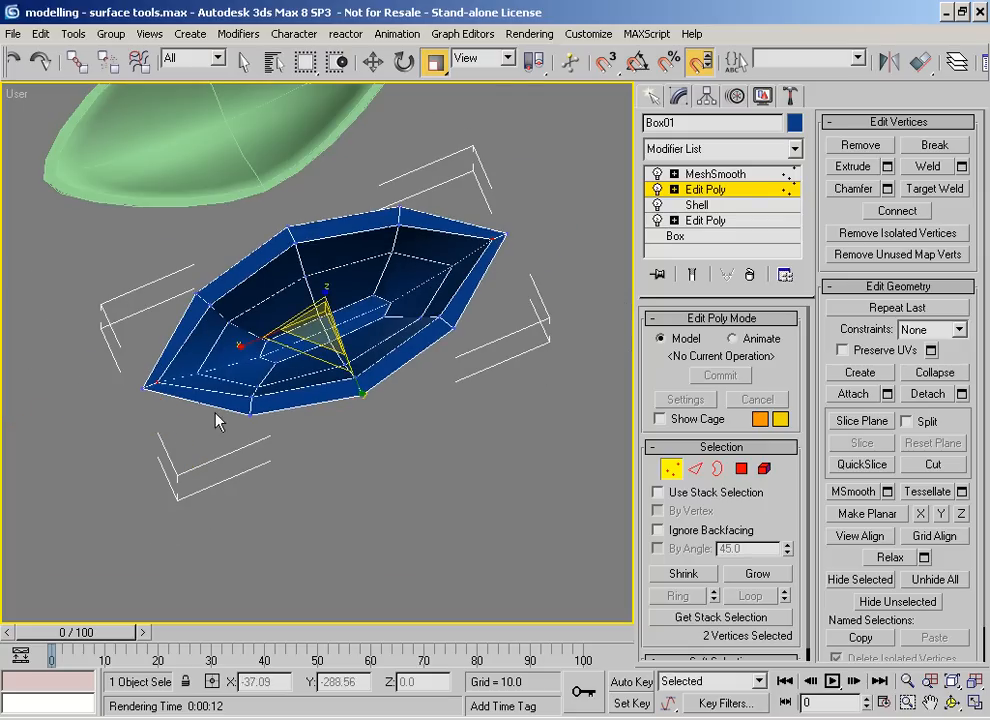
{"action": "left_click_drag", "start_coordinate": [255, 341], "coordinate": [259, 343]}
{"action": "middle_click_drag", "start_coordinate": [259, 343], "coordinate": [257, 357]}
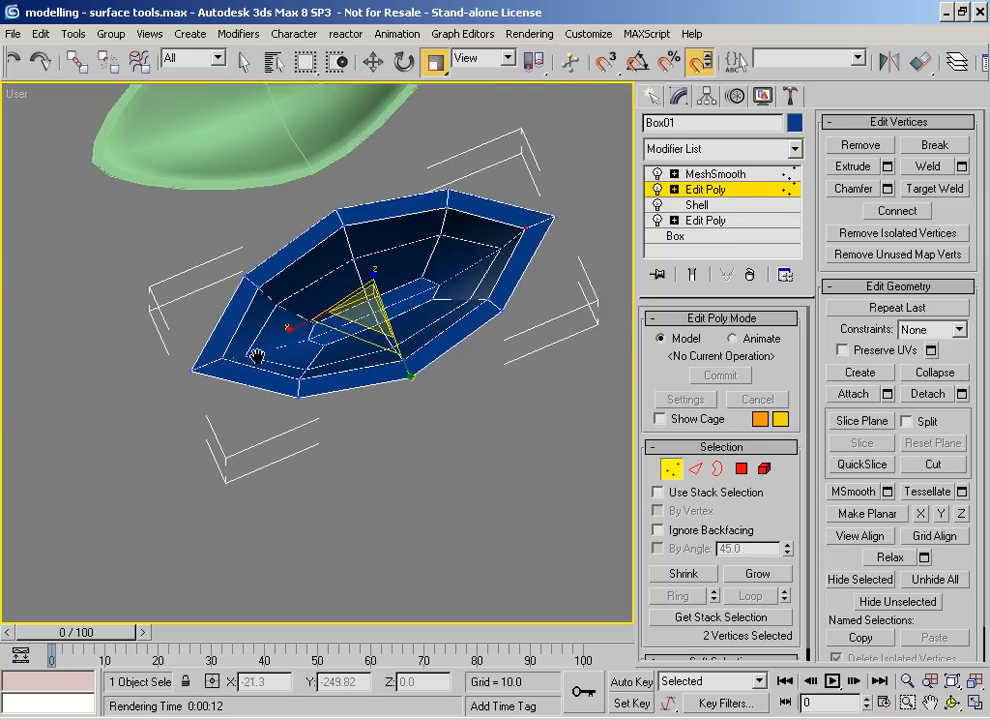
{"action": "scroll", "coordinate": [216, 378], "scroll_direction": "up", "scroll_amount": 5}
Select one outer and one inner rim edge and extend them to full loops of 16 edges around the rim
{"action": "left_click", "coordinate": [697, 472]}
{"action": "middle_click_drag", "start_coordinate": [520, 400], "coordinate": [262, 390], "text": "alt"}
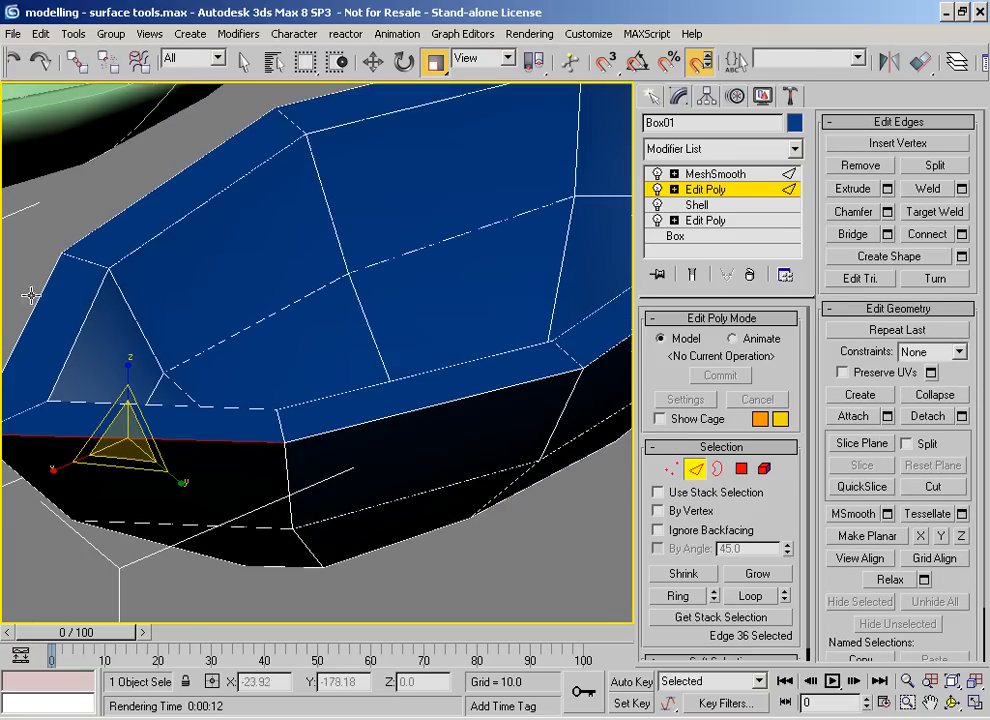
{"action": "left_click", "coordinate": [98, 228]}
{"action": "left_click", "coordinate": [104, 218]}
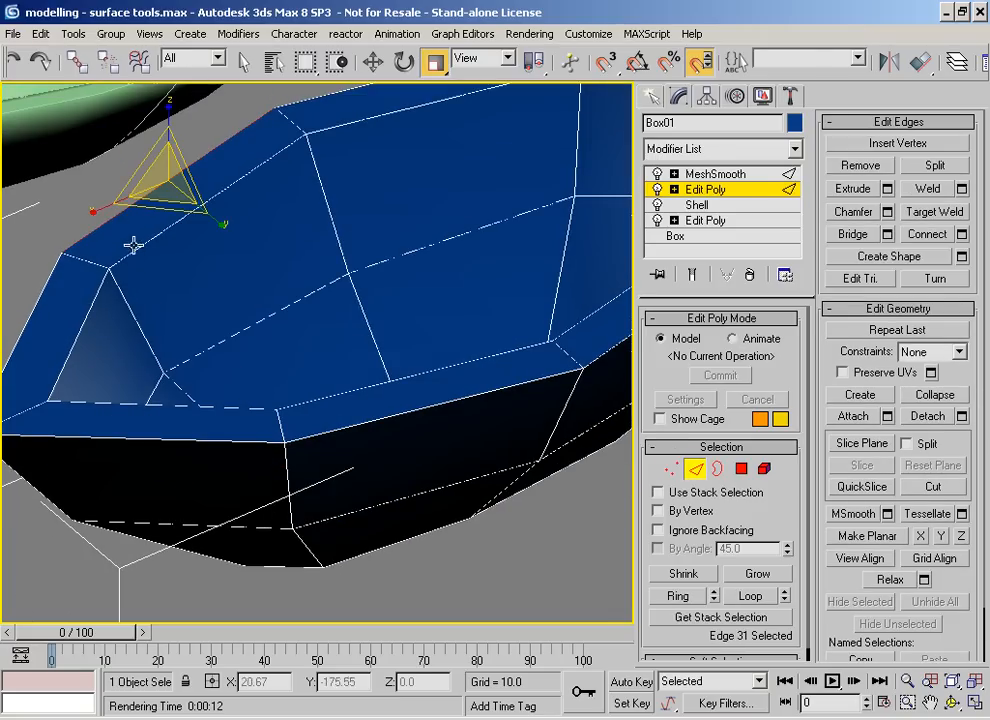
{"action": "left_click", "coordinate": [133, 252], "text": "ctrl"}
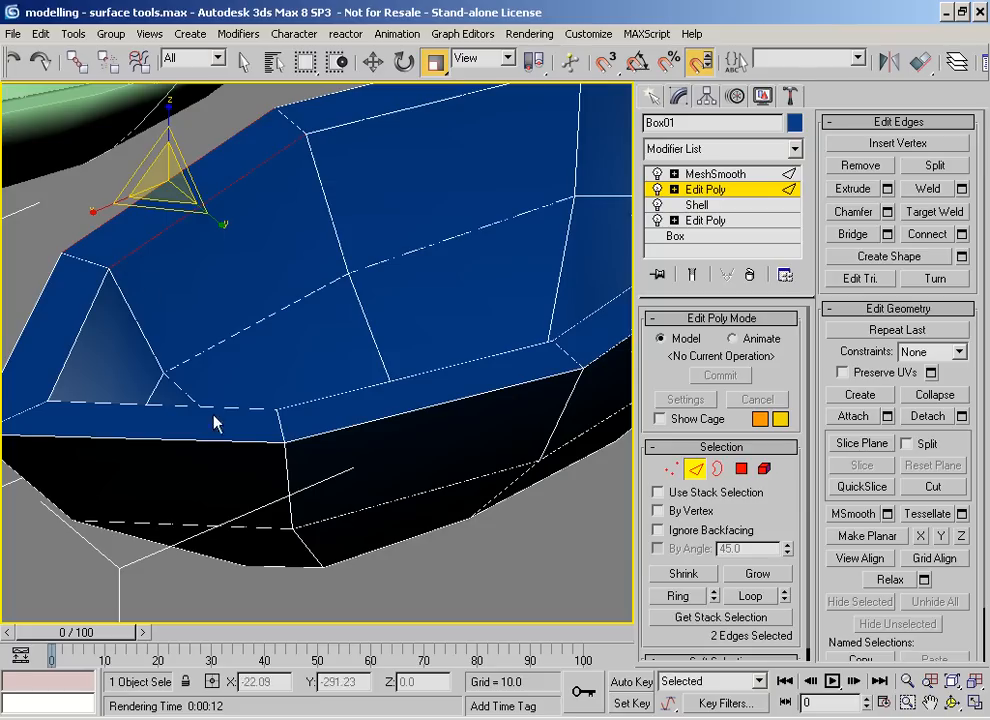
{"action": "left_click", "coordinate": [752, 596]}
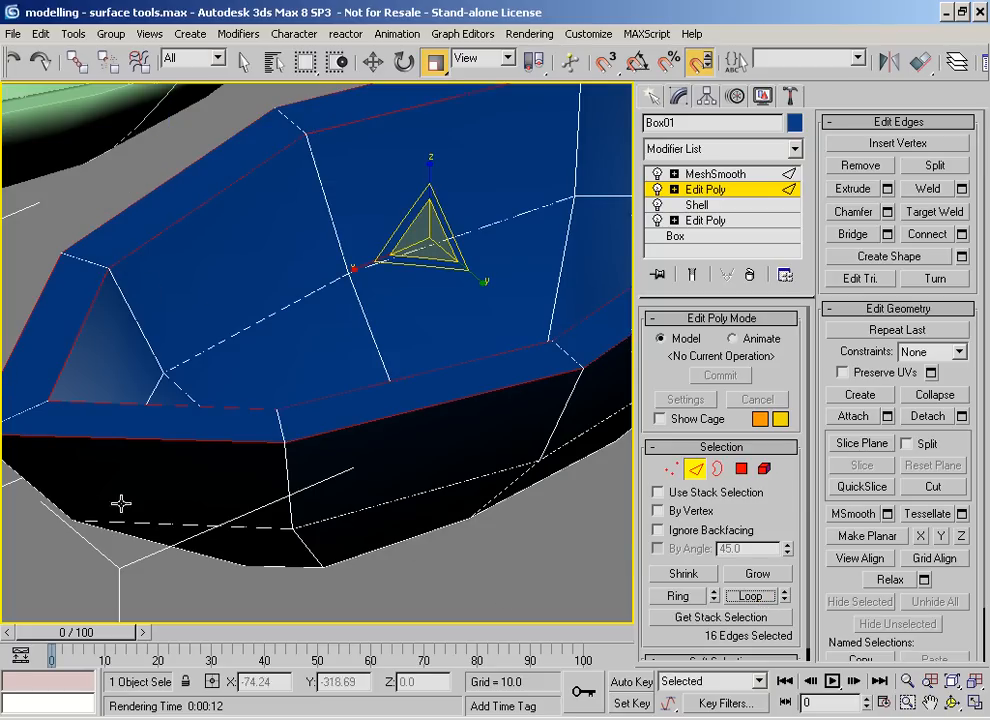
Chamfer the 16 selected rim edges by a small amount to give the rim two narrow bands
{"action": "middle_click_drag", "start_coordinate": [195, 399], "coordinate": [440, 445], "text": "alt"}
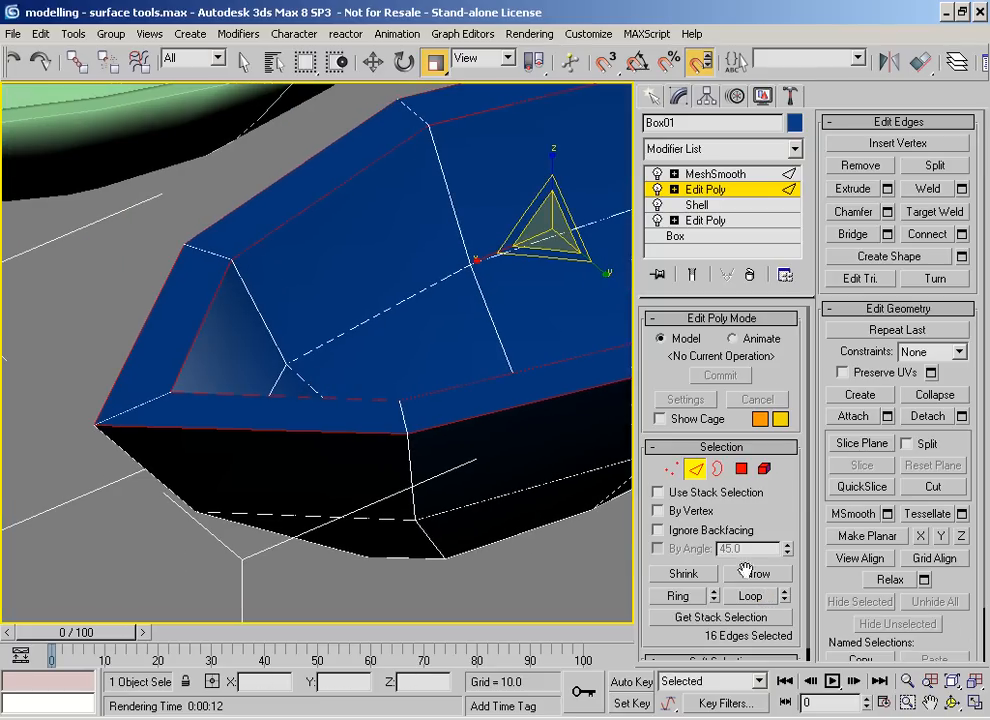
{"action": "left_click", "coordinate": [886, 212]}
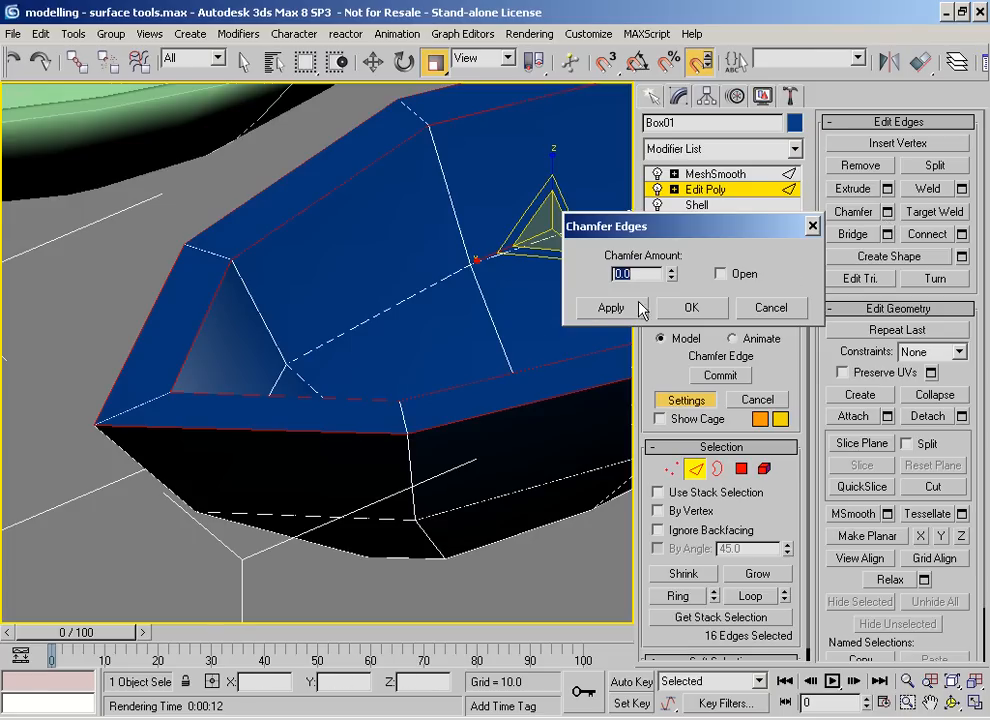
{"action": "left_click_drag", "start_coordinate": [671, 273], "coordinate": [630, 104]}
{"action": "middle_click_drag", "start_coordinate": [355, 410], "coordinate": [544, 340], "text": "alt"}
{"action": "left_click", "coordinate": [692, 308]}
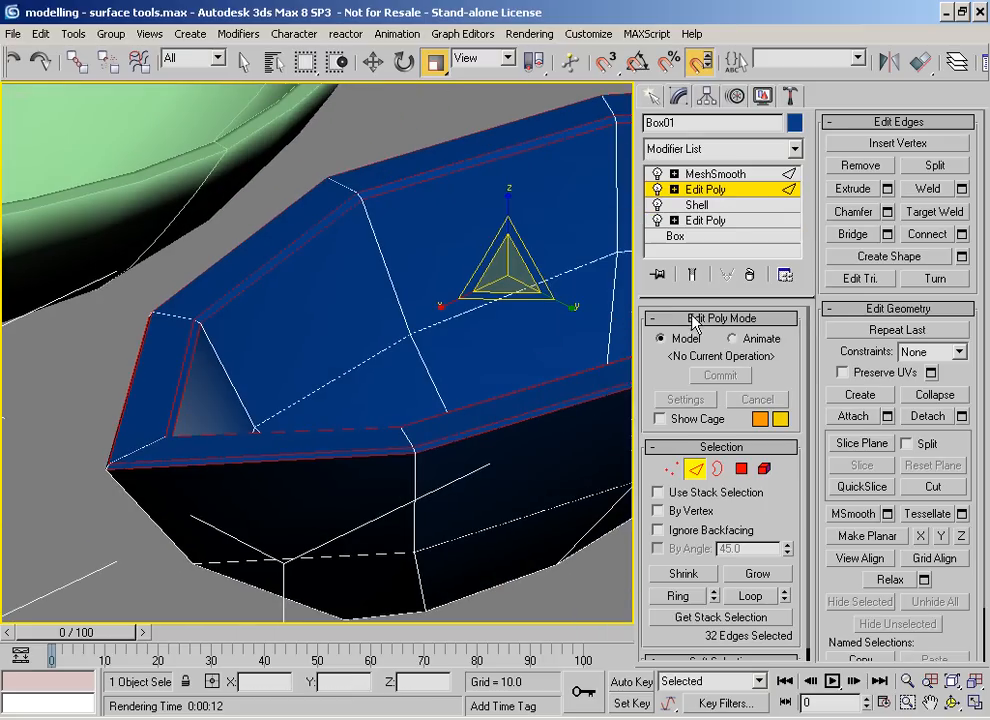
Go back to MeshSmooth, hide the edge overlay, and compare the smoothed hull with the green reference boat from the top view
{"action": "left_click", "coordinate": [720, 190]}
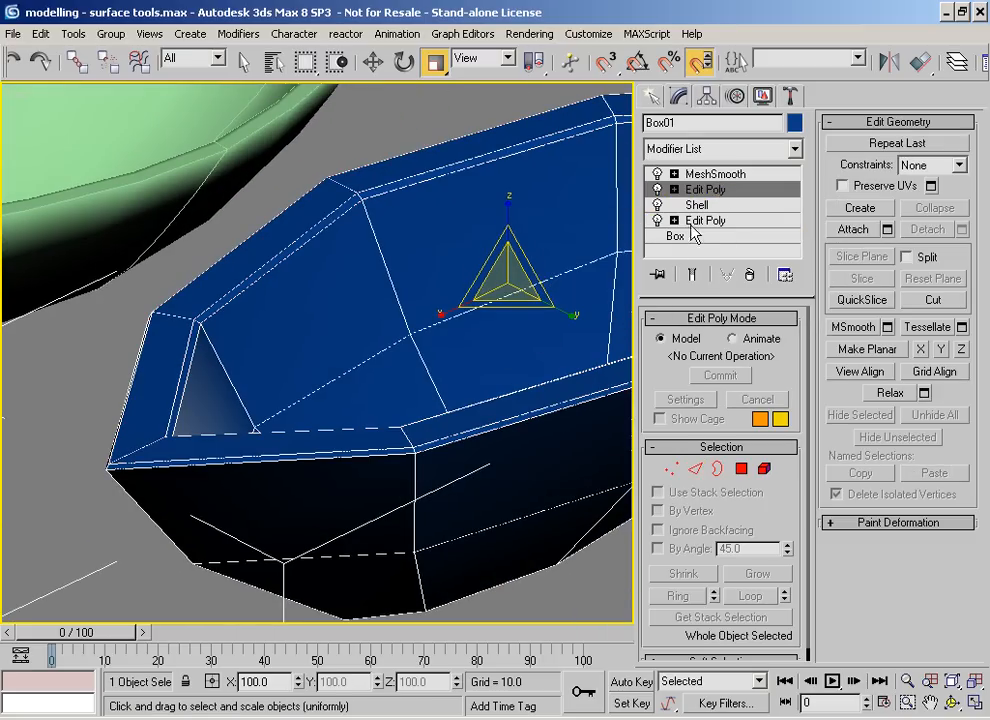
{"action": "left_click", "coordinate": [715, 174]}
{"action": "middle_click_drag", "start_coordinate": [470, 300], "coordinate": [337, 395], "text": "alt"}
{"action": "key", "text": "F4"}
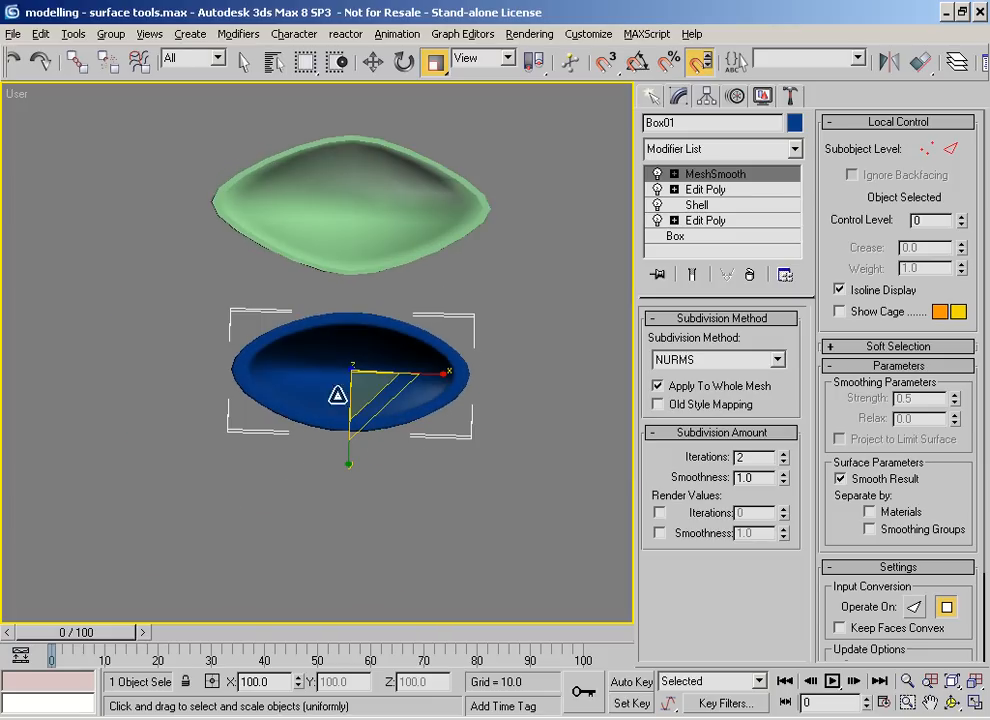
{"action": "middle_click_drag", "start_coordinate": [427, 325], "coordinate": [173, 175], "text": "alt"}
{"action": "key", "text": "t"}
{"action": "scroll", "coordinate": [409, 393], "scroll_direction": "down", "scroll_amount": 2}
{"action": "scroll", "coordinate": [173, 175], "scroll_direction": "down", "scroll_amount": 2}
{"action": "scroll", "coordinate": [147, 234], "scroll_direction": "down", "scroll_amount": 1}
Switch the viewport to wireframe and examine the unsmoothed hull's vertices and keel from below, beside the reference boat
{"action": "left_click", "coordinate": [735, 190]}
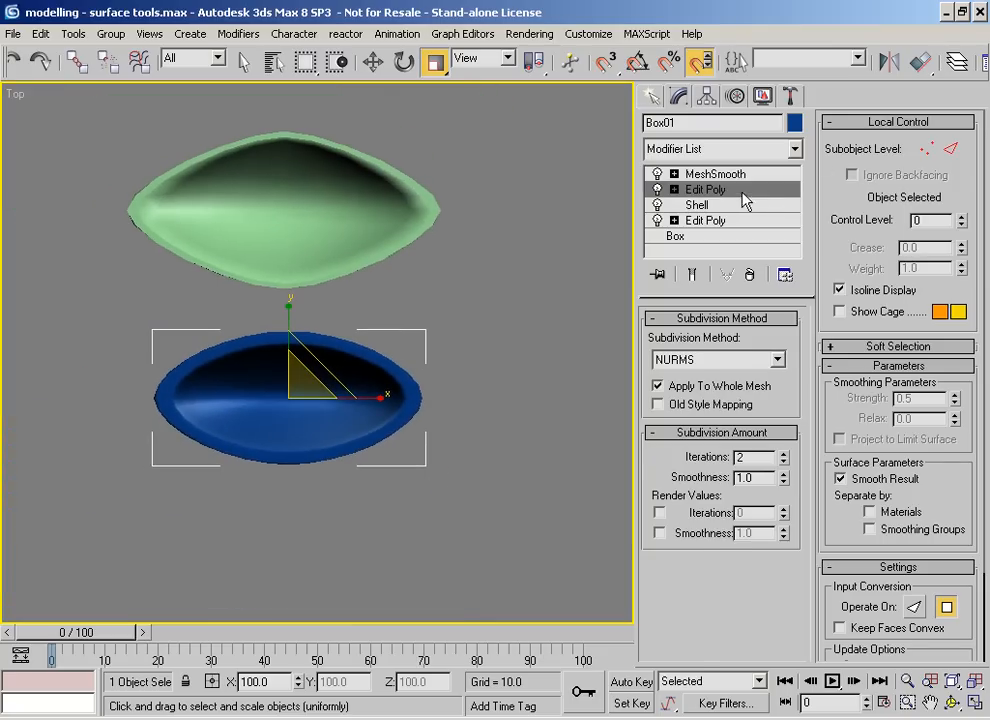
{"action": "left_click", "coordinate": [671, 468]}
{"action": "middle_click_drag", "start_coordinate": [473, 421], "coordinate": [480, 423]}
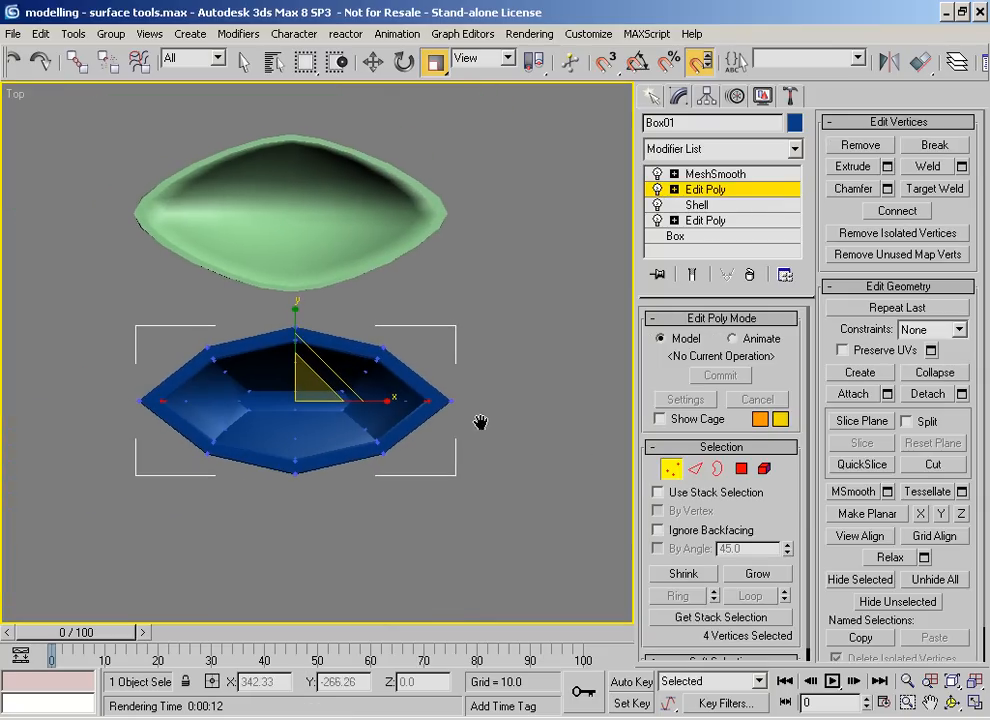
{"action": "middle_click_drag", "start_coordinate": [553, 418], "coordinate": [408, 384], "text": "alt"}
{"action": "scroll", "coordinate": [360, 413], "scroll_direction": "up", "scroll_amount": 5}
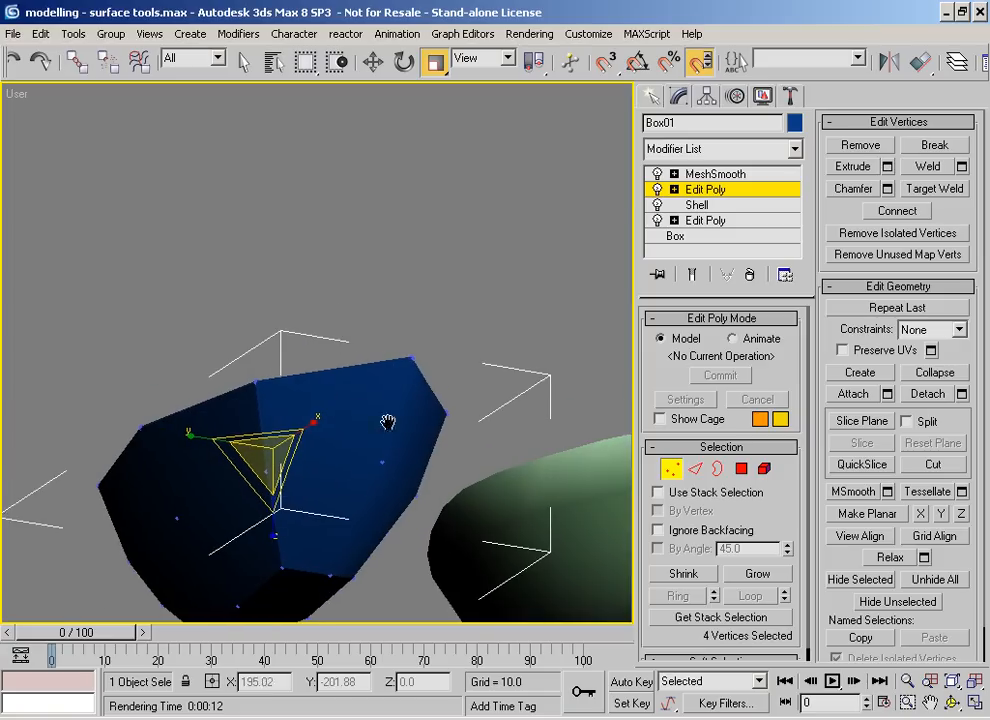
{"action": "key", "text": "F3"}
{"action": "middle_click_drag", "start_coordinate": [356, 345], "coordinate": [315, 389]}
{"action": "middle_click_drag", "start_coordinate": [609, 394], "coordinate": [527, 398]}
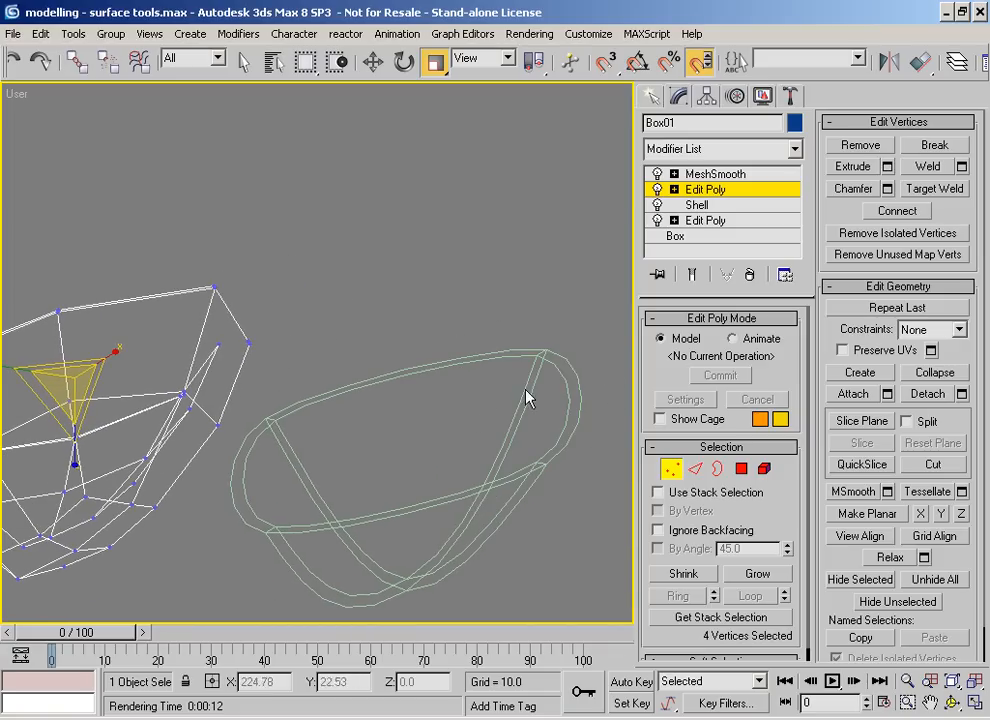
{"action": "middle_click_drag", "start_coordinate": [450, 385], "coordinate": [275, 265], "text": "alt"}
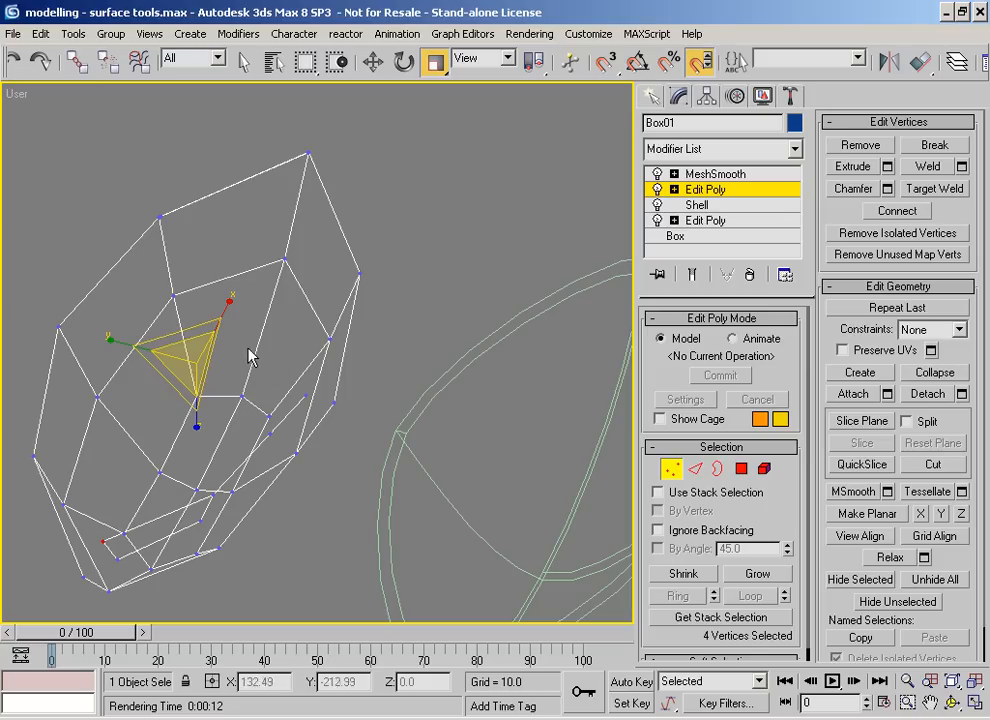
{"action": "middle_click_drag", "start_coordinate": [252, 452], "coordinate": [200, 174], "text": "alt"}
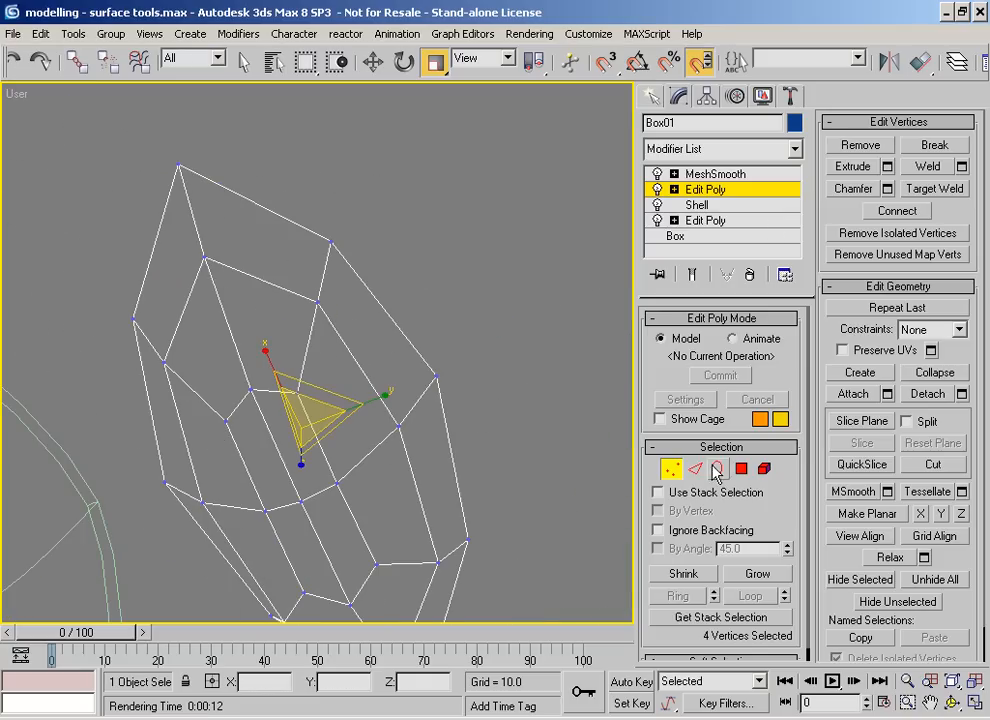
Select the lengthwise loop of 18 edges running through the hull's tips and along its keel
{"action": "key", "text": "2"}
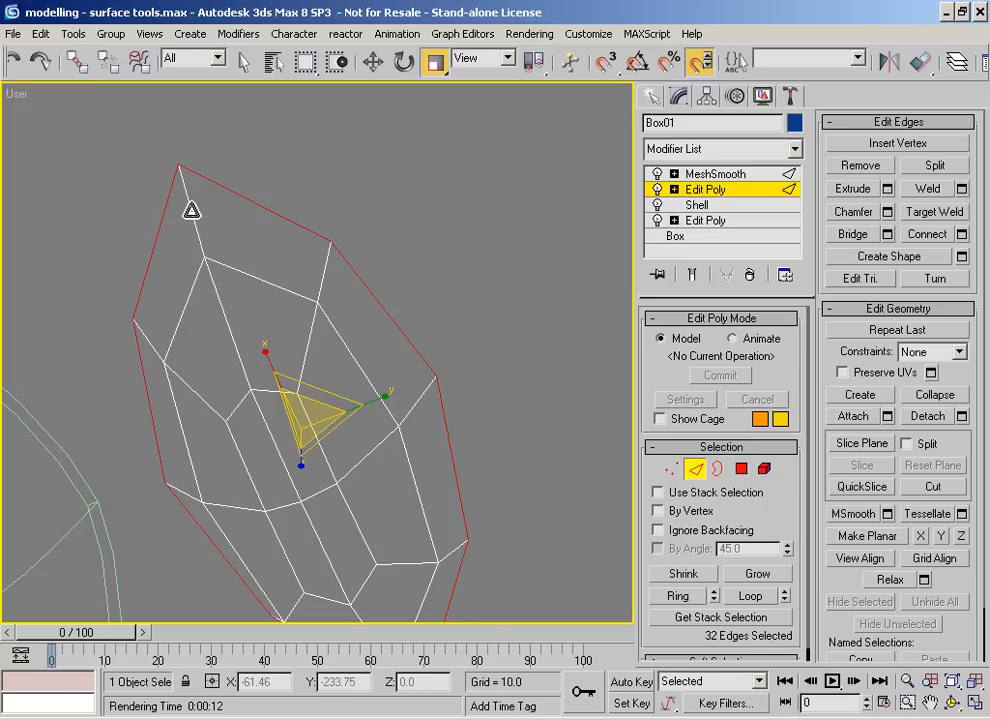
{"action": "left_click", "coordinate": [191, 210]}
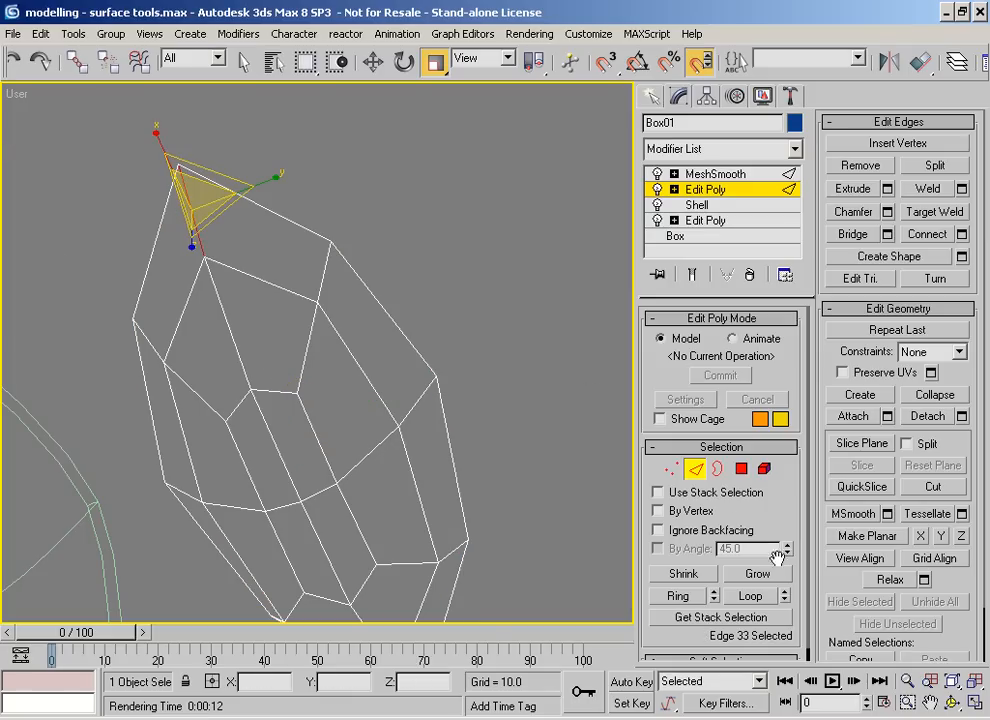
{"action": "left_click", "coordinate": [751, 596]}
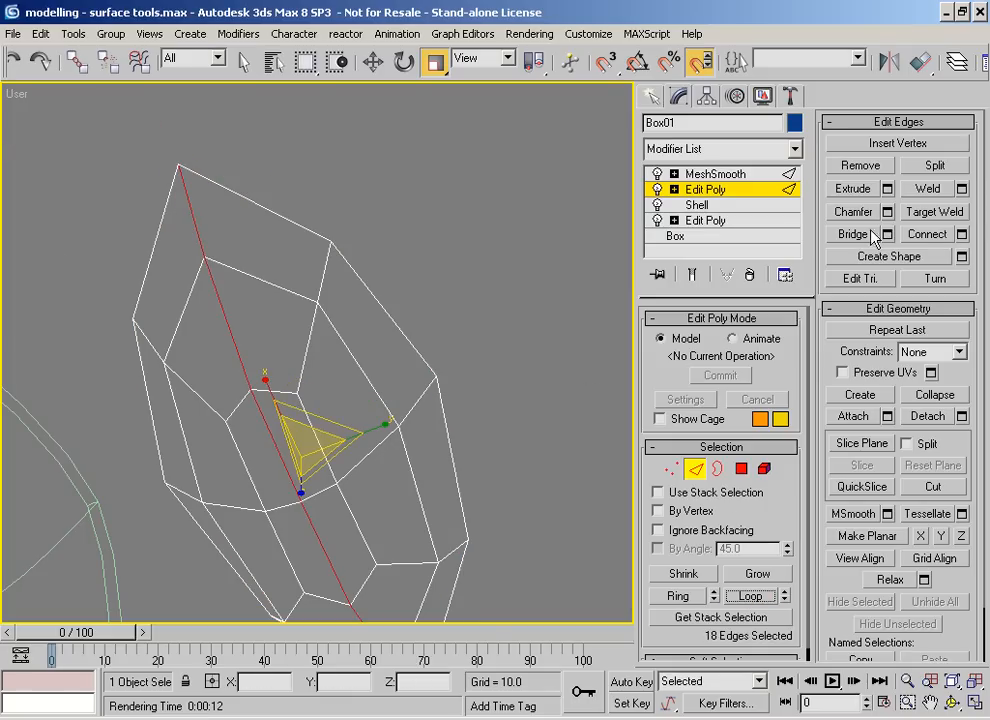
Turn the smoothed end result display back on and briefly try the cage overlay on the hull
{"action": "left_click", "coordinate": [691, 275]}
{"action": "middle_click_drag", "start_coordinate": [581, 287], "coordinate": [520, 350], "text": "alt"}
{"action": "left_click", "coordinate": [676, 424]}
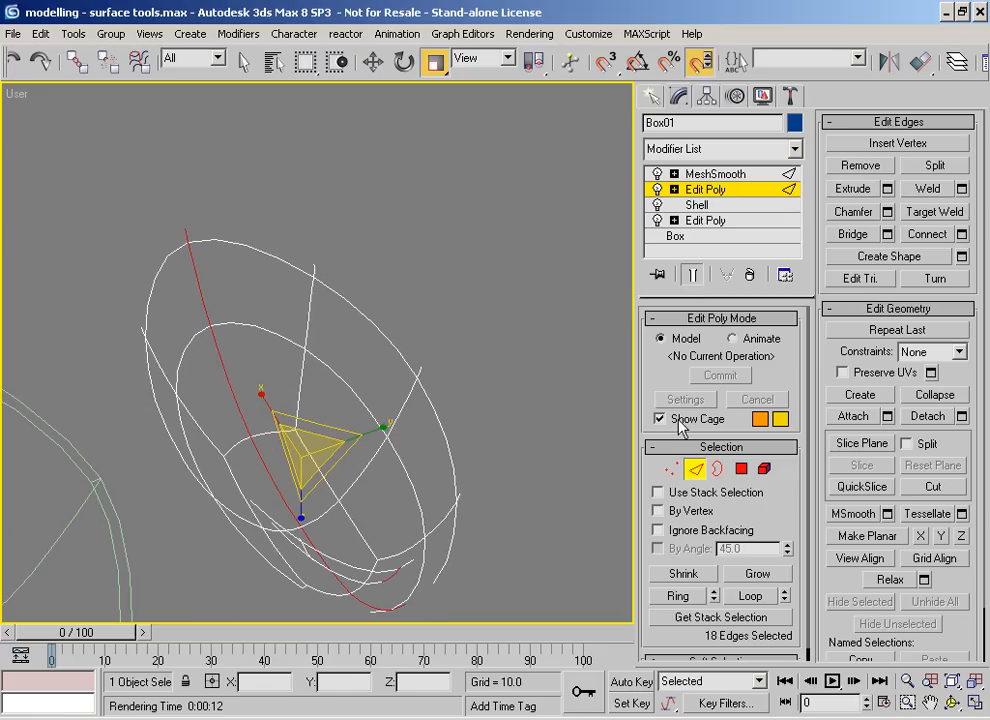
{"action": "mouse_move", "coordinate": [393, 380]}
{"action": "middle_mouse_down", "text": "alt"}
{"action": "mouse_move", "coordinate": [353, 541]}
{"action": "mouse_move", "coordinate": [440, 367]}
{"action": "mouse_move", "coordinate": [391, 368]}
{"action": "middle_mouse_up", "text": "alt"}
{"action": "left_click", "coordinate": [659, 419]}
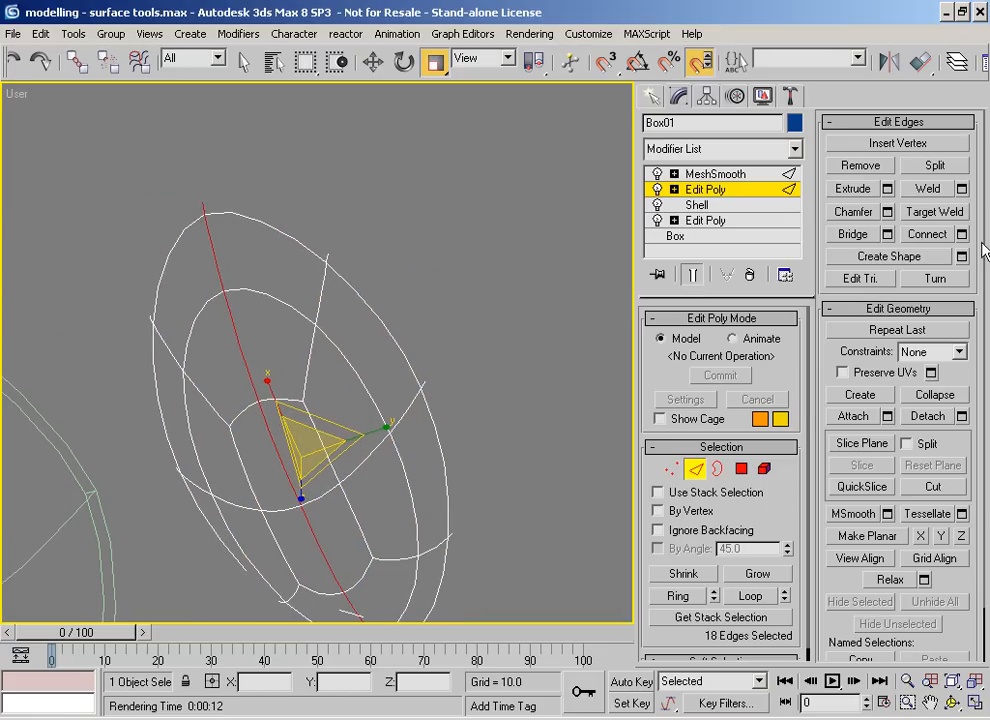
Chamfer the 18 lengthwise centreline edges by 3.47
{"action": "left_click", "coordinate": [887, 212]}
{"action": "middle_click_drag", "start_coordinate": [413, 203], "coordinate": [163, 522], "text": "alt"}
{"action": "middle_click_drag", "start_coordinate": [200, 464], "coordinate": [355, 335], "text": "alt"}
{"action": "left_click_drag", "start_coordinate": [668, 286], "coordinate": [509, 490]}
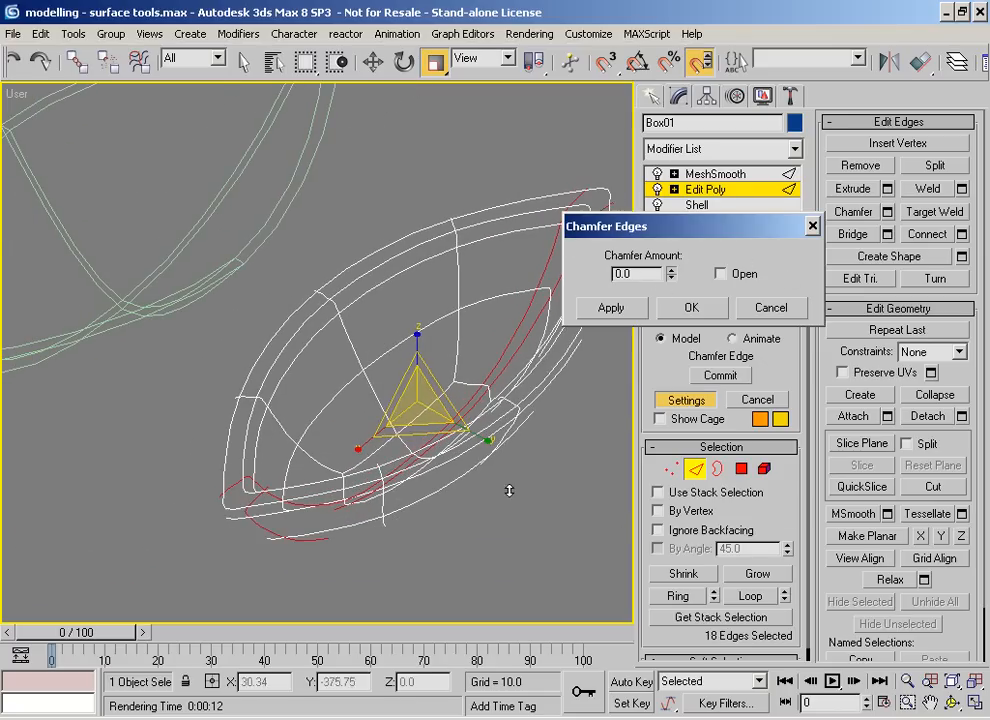
{"action": "left_click_drag", "start_coordinate": [452, 506], "coordinate": [765, 328]}
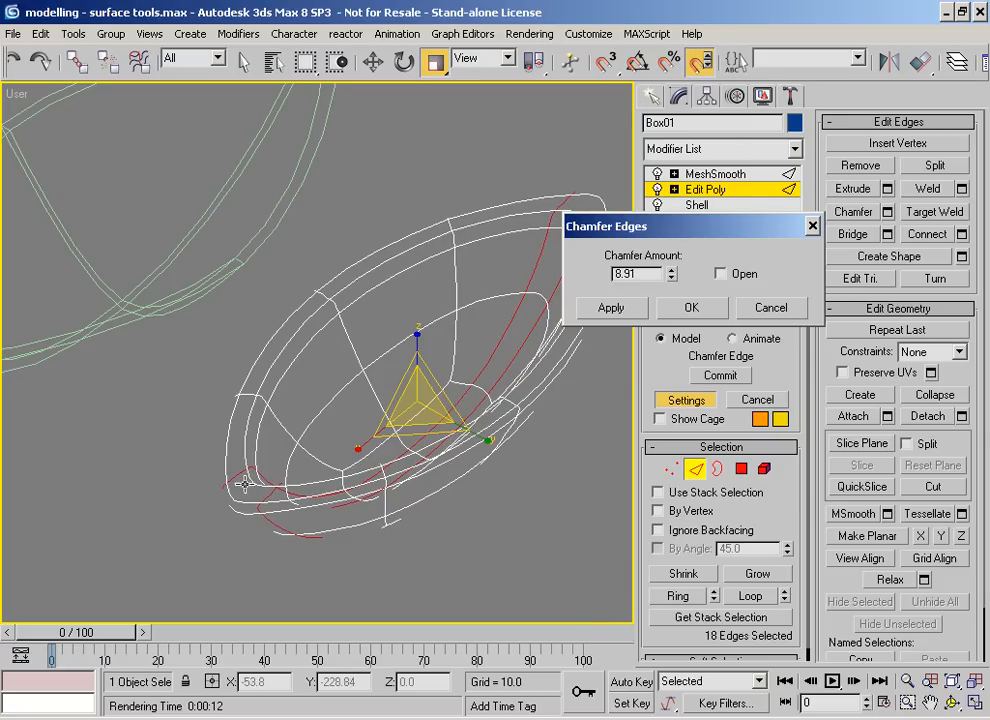
{"action": "left_click_drag", "start_coordinate": [629, 232], "coordinate": [683, 374]}
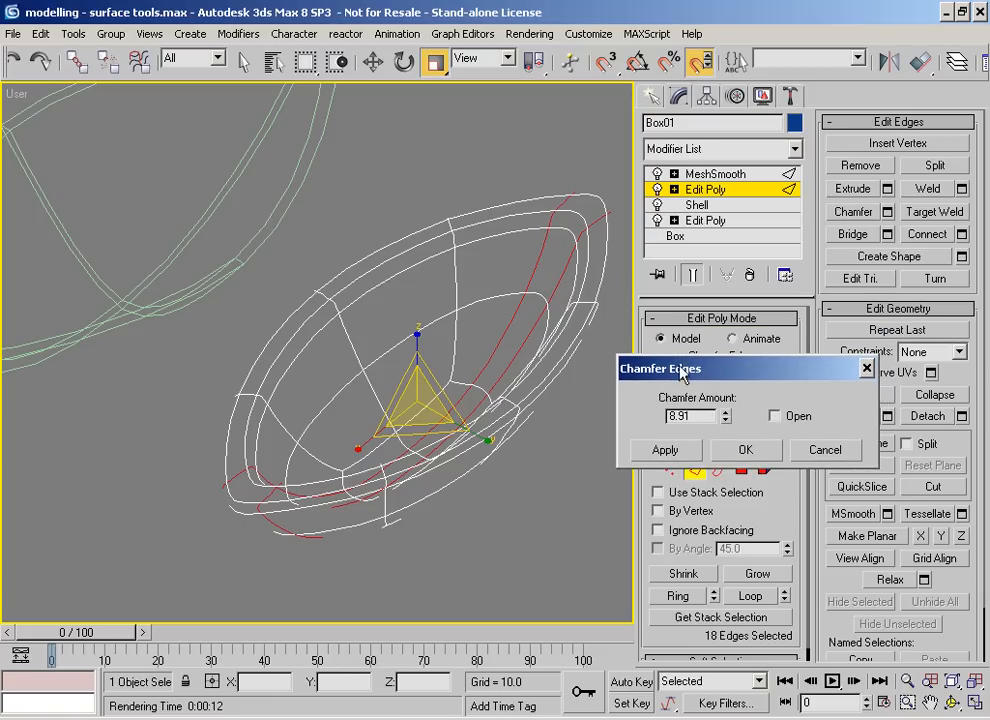
{"action": "middle_click_drag", "start_coordinate": [550, 378], "coordinate": [328, 284], "text": "alt"}
{"action": "left_click_drag", "start_coordinate": [722, 424], "coordinate": [718, 474]}
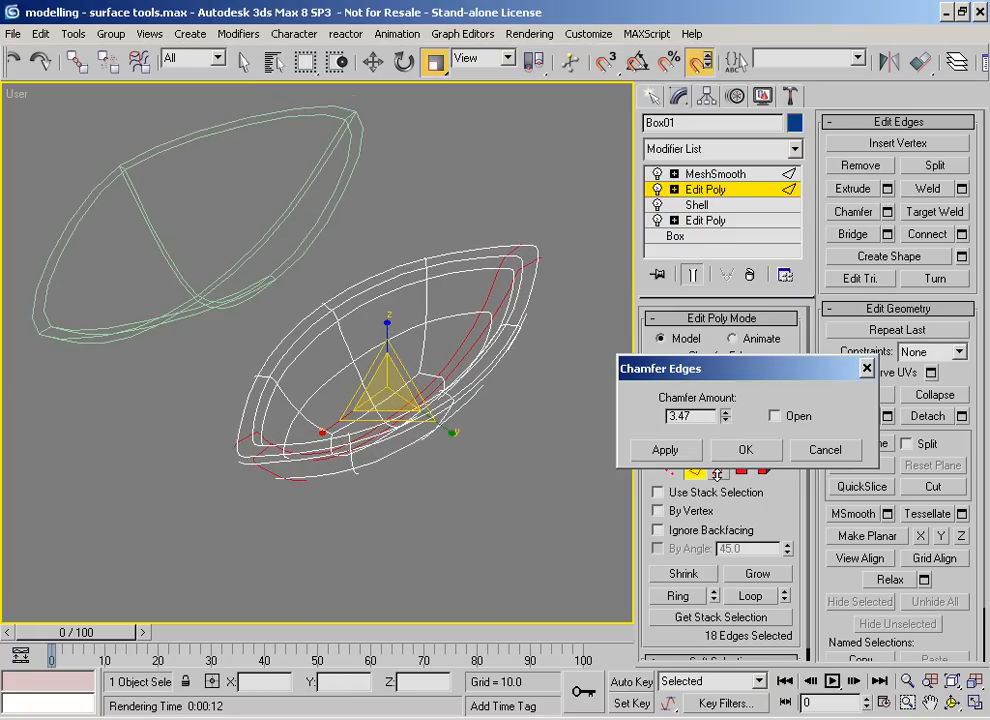
{"action": "left_click", "coordinate": [744, 450]}
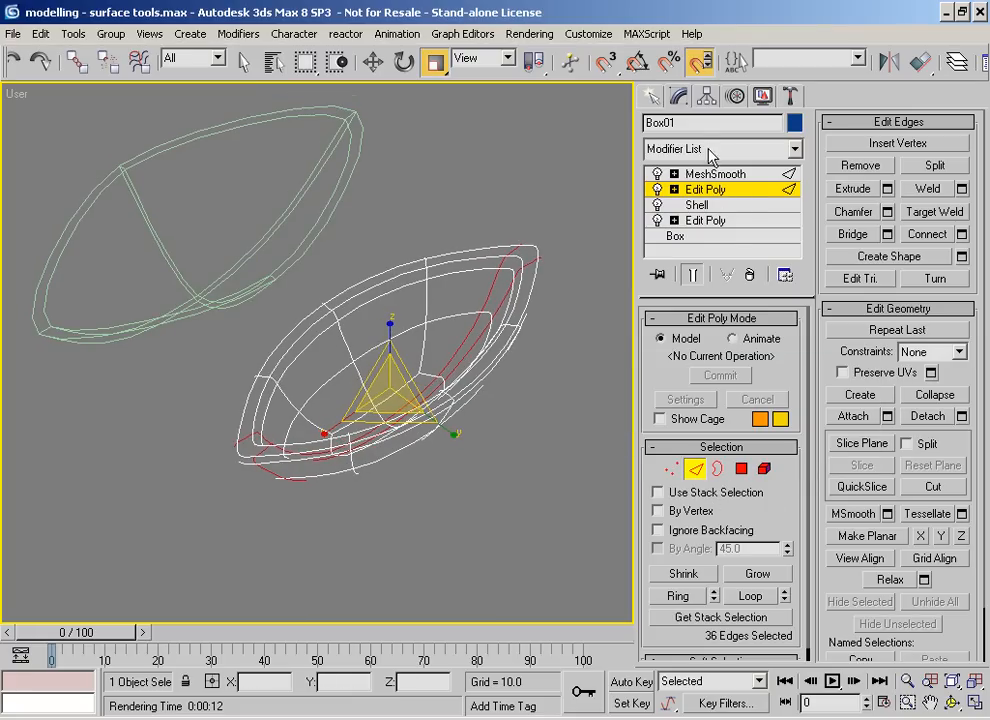
Leave edge editing, return to the MeshSmooth level, and inspect the chamfered hull's wireframe from above and the side
{"action": "left_click", "coordinate": [709, 190]}
{"action": "middle_click_drag", "start_coordinate": [425, 467], "coordinate": [273, 582], "text": "alt"}
{"action": "middle_click_drag", "start_coordinate": [255, 477], "coordinate": [304, 453], "text": "alt"}
{"action": "left_click", "coordinate": [722, 175]}
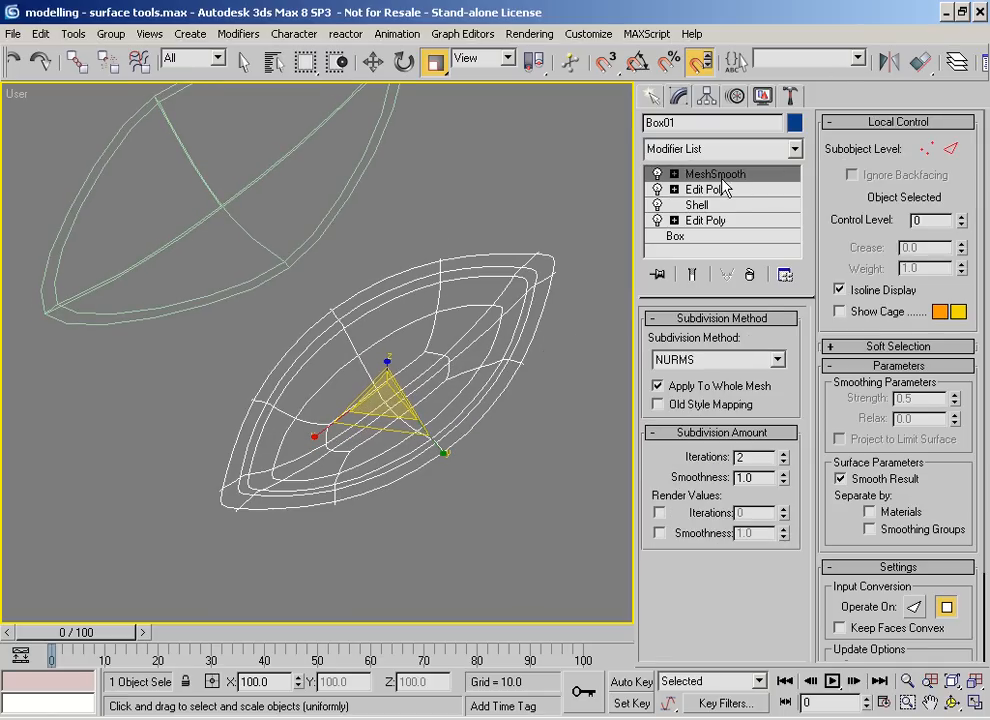
{"action": "middle_click_drag", "start_coordinate": [331, 516], "coordinate": [305, 399], "text": "alt"}
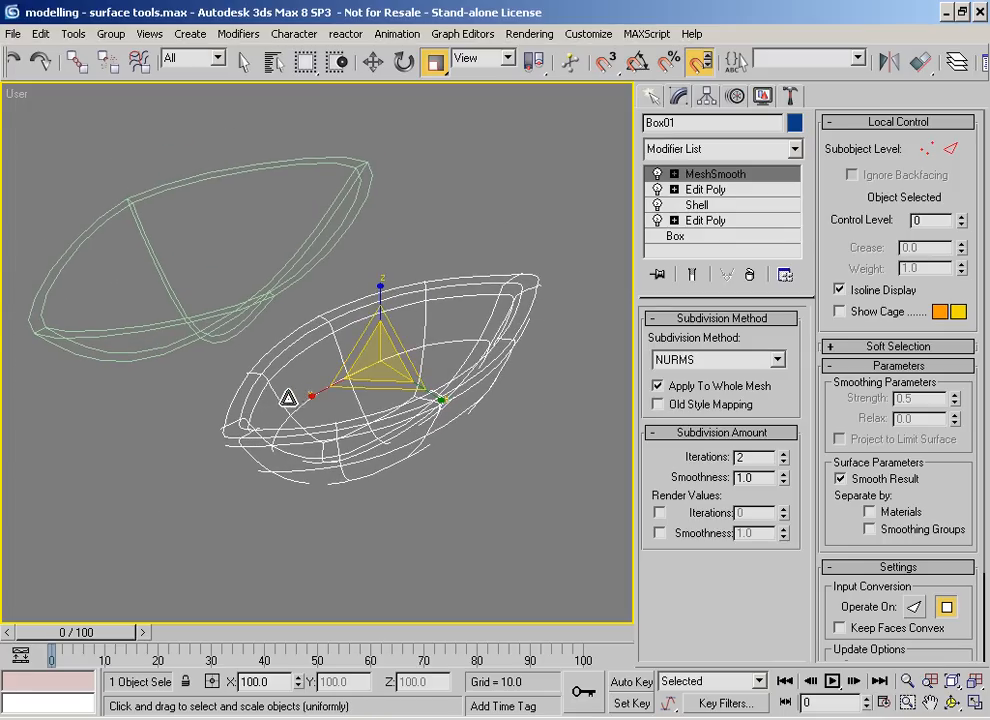
Examine the chamfered hull beside the reference boat in a shaded perspective view
{"action": "key", "text": "p"}
{"action": "middle_click_drag", "start_coordinate": [380, 446], "coordinate": [393, 420], "text": "alt"}
{"action": "key", "text": "F3"}
{"action": "middle_click_drag", "start_coordinate": [342, 455], "coordinate": [343, 482], "text": "alt"}
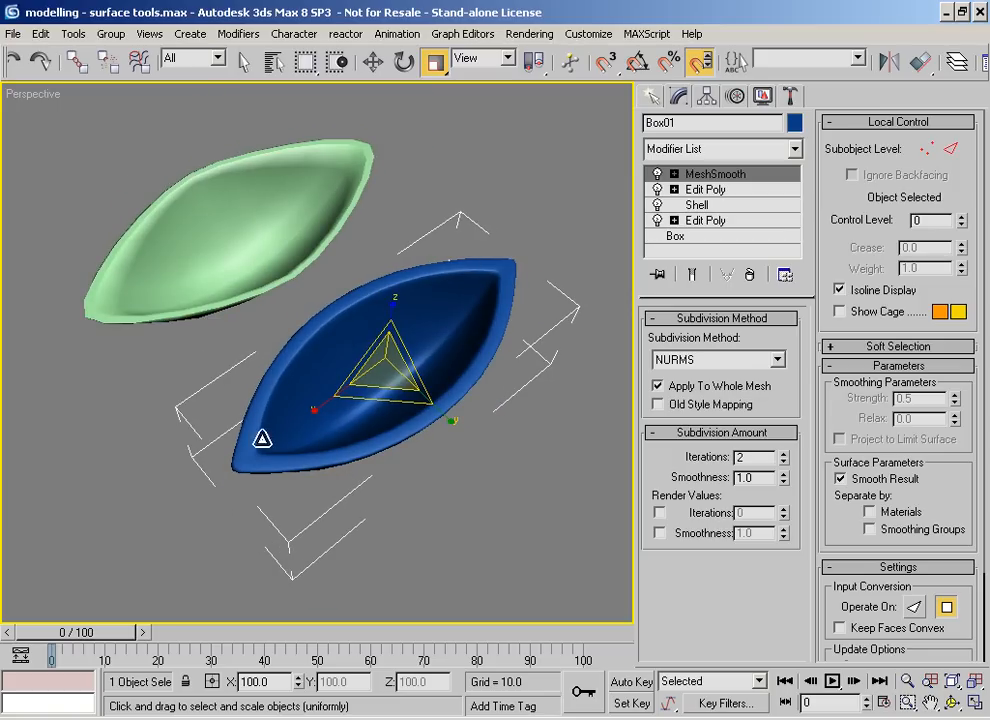
{"action": "middle_click_drag", "start_coordinate": [302, 327], "coordinate": [268, 368], "text": "alt"}
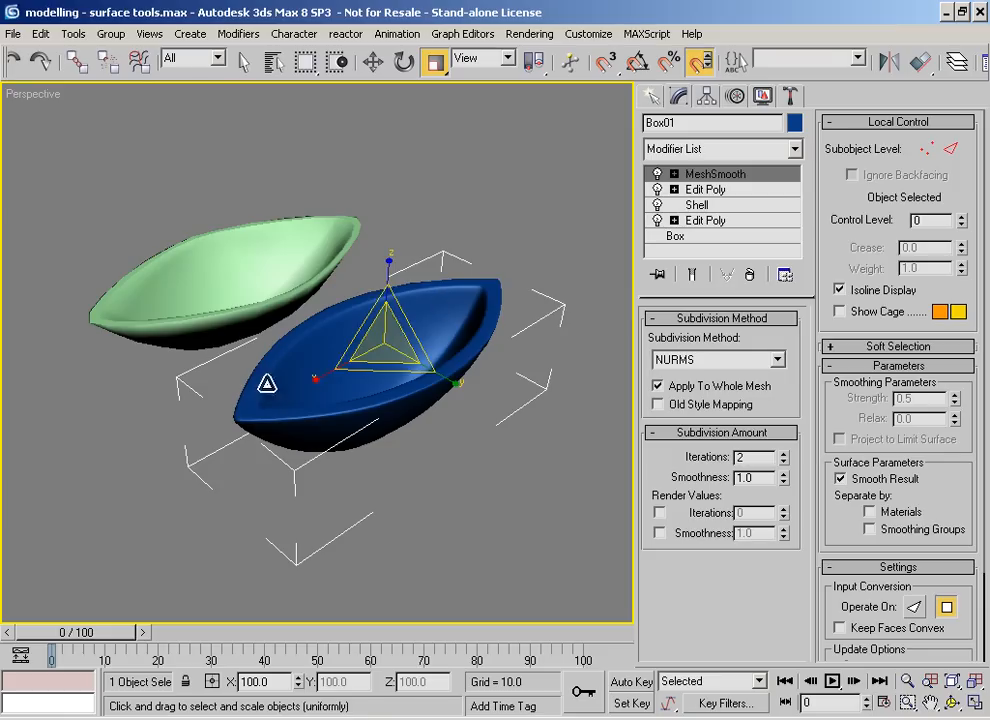
{"action": "mouse_move", "coordinate": [282, 285]}
{"action": "middle_mouse_down", "text": "alt"}
{"action": "mouse_move", "coordinate": [252, 347]}
{"action": "mouse_move", "coordinate": [272, 305]}
{"action": "middle_mouse_up", "text": "alt"}
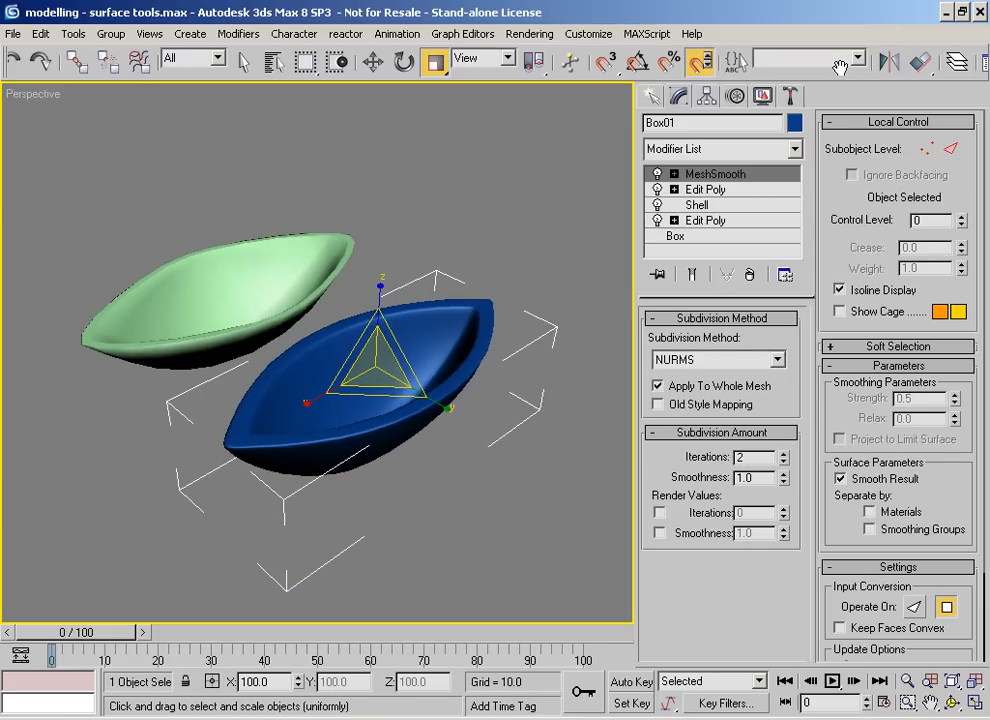
Assign the first material to both boats, with specular level 92 and glossiness 24
{"action": "left_click_drag", "start_coordinate": [840, 66], "coordinate": [806, 78]}
{"action": "left_click", "coordinate": [905, 64]}
{"action": "left_click_drag", "start_coordinate": [133, 234], "coordinate": [430, 362]}
{"action": "left_click", "coordinate": [534, 333]}
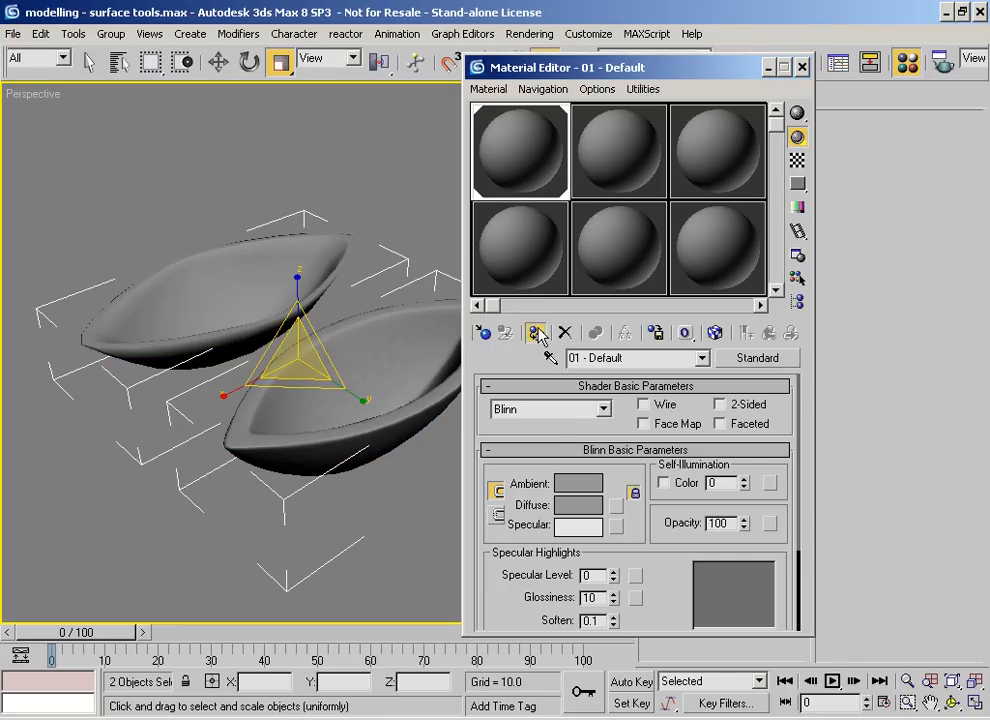
{"action": "mouse_move", "coordinate": [613, 575]}
{"action": "left_mouse_down"}
{"action": "mouse_move", "coordinate": [613, 556]}
{"action": "mouse_move", "coordinate": [617, 597]}
{"action": "mouse_move", "coordinate": [612, 586]}
{"action": "left_mouse_up"}
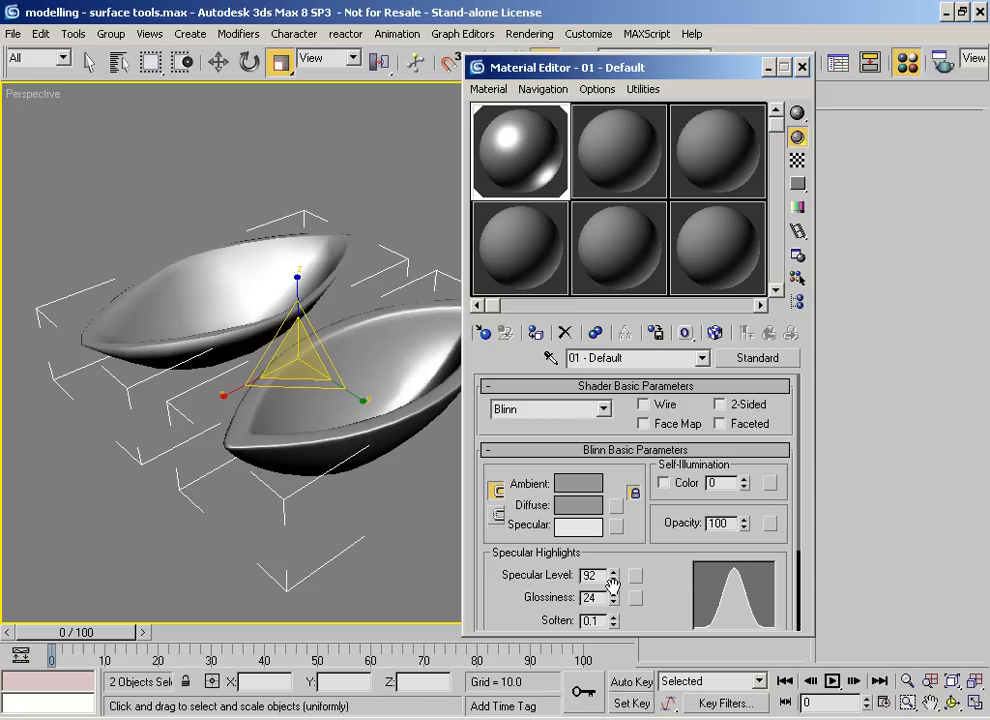
{"action": "left_click_drag", "start_coordinate": [548, 66], "coordinate": [820, 66]}
{"action": "middle_click_drag", "start_coordinate": [369, 316], "coordinate": [343, 394], "text": "alt"}
Raise the reference boat's Surface patch topology steps to 11
{"action": "left_click", "coordinate": [262, 249]}
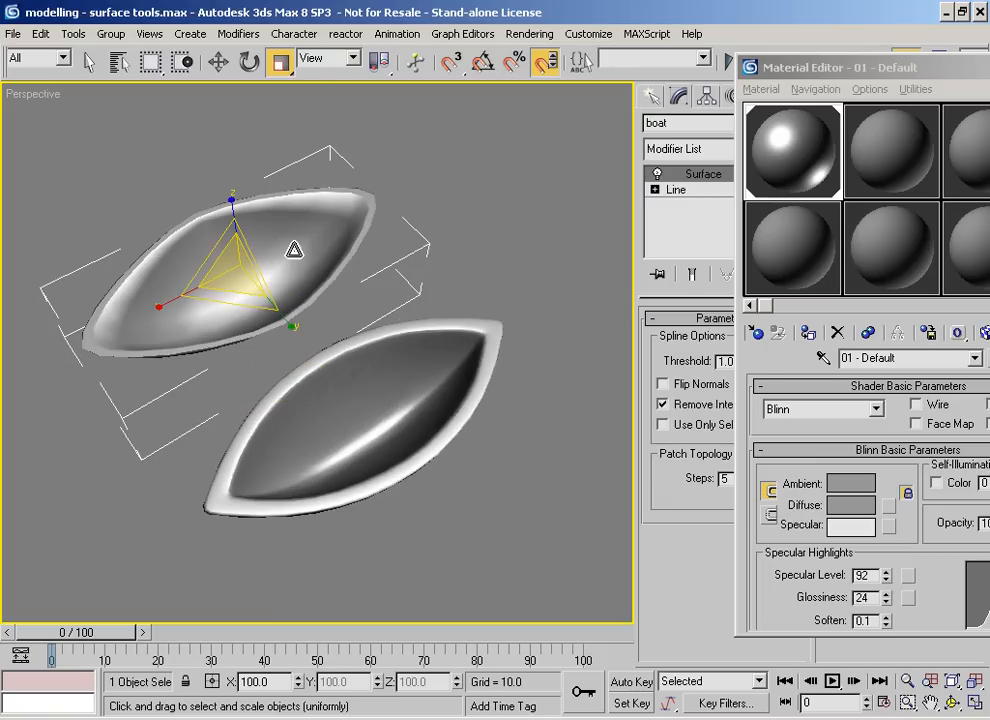
{"action": "left_click_drag", "start_coordinate": [785, 78], "coordinate": [880, 91]}
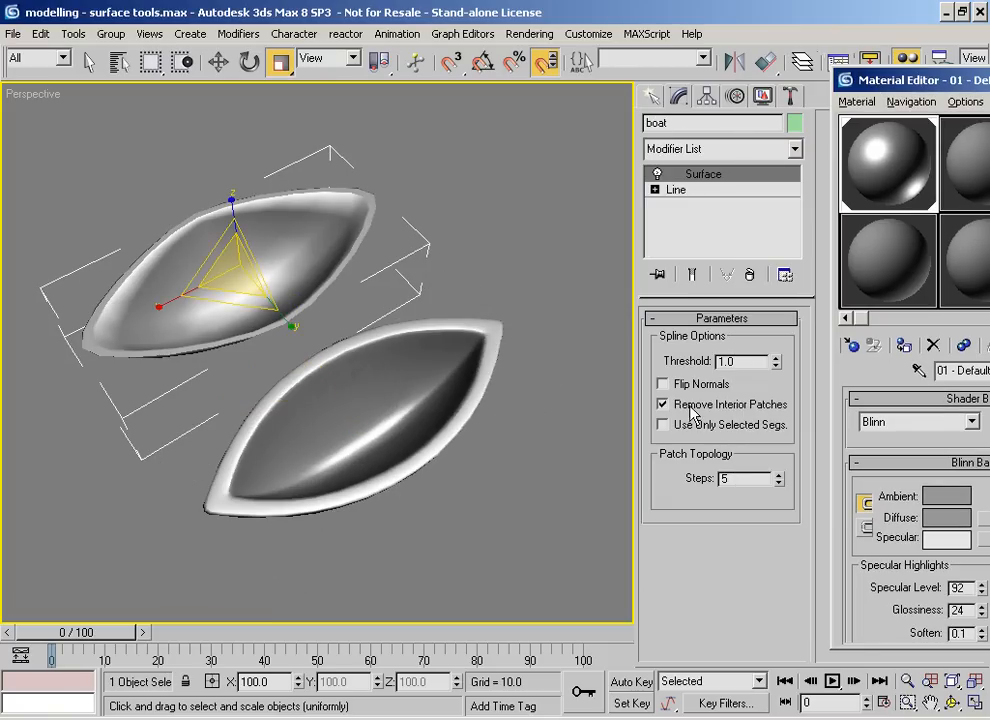
{"action": "left_click", "coordinate": [780, 474]}
{"action": "left_click", "coordinate": [780, 474]}
{"action": "left_click", "coordinate": [779, 473]}
Compare the undersides, sides and rims of both glossy hulls, with edged faces shown, and minimize the Material Editor
{"action": "middle_click_drag", "start_coordinate": [300, 420], "coordinate": [3, 445], "text": "alt"}
{"action": "middle_click_drag", "start_coordinate": [371, 286], "coordinate": [204, 234], "text": "alt"}
{"action": "middle_click_drag", "start_coordinate": [262, 245], "coordinate": [273, 329]}
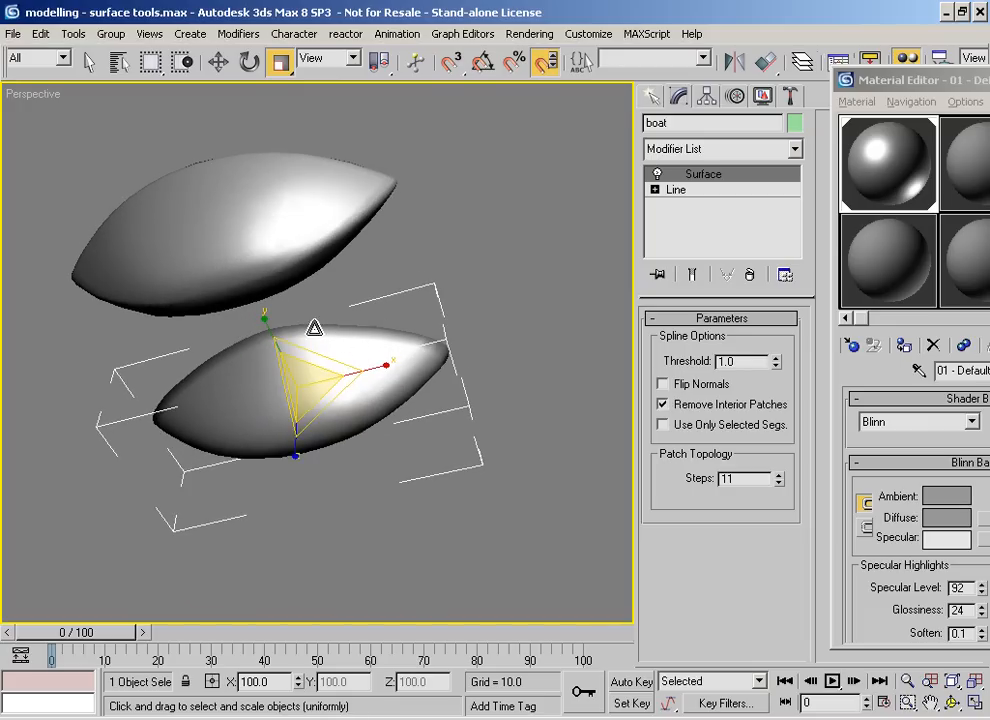
{"action": "middle_click_drag", "start_coordinate": [349, 327], "coordinate": [277, 377], "text": "alt"}
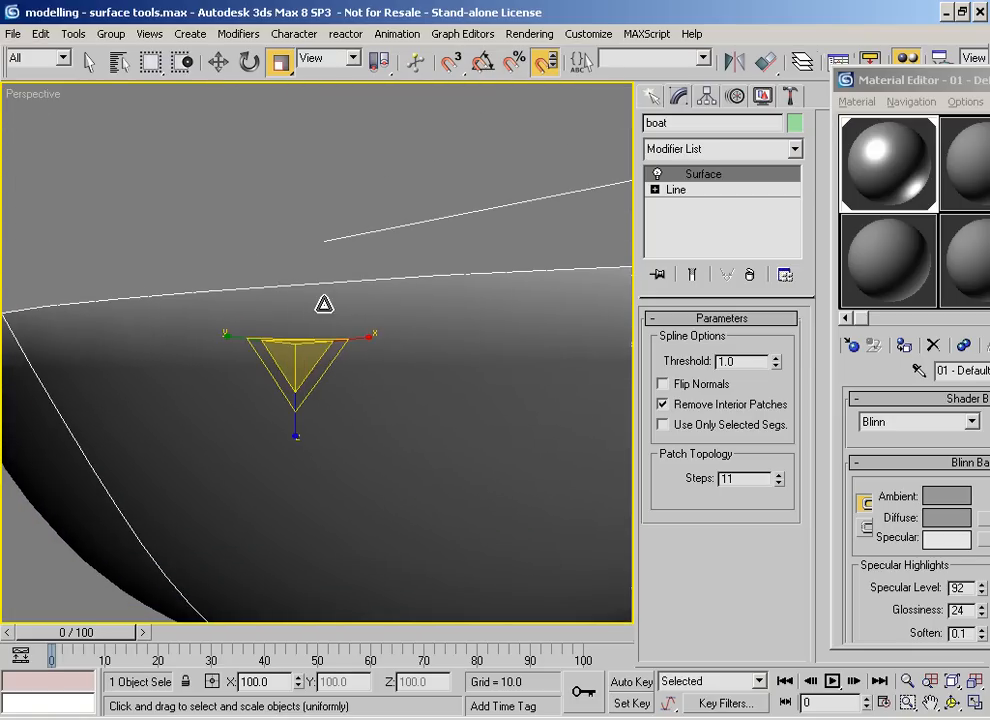
{"action": "scroll", "coordinate": [323, 303], "scroll_direction": "down", "scroll_amount": 5}
{"action": "key", "text": "r"}
{"action": "left_click_drag", "start_coordinate": [270, 360], "coordinate": [349, 316]}
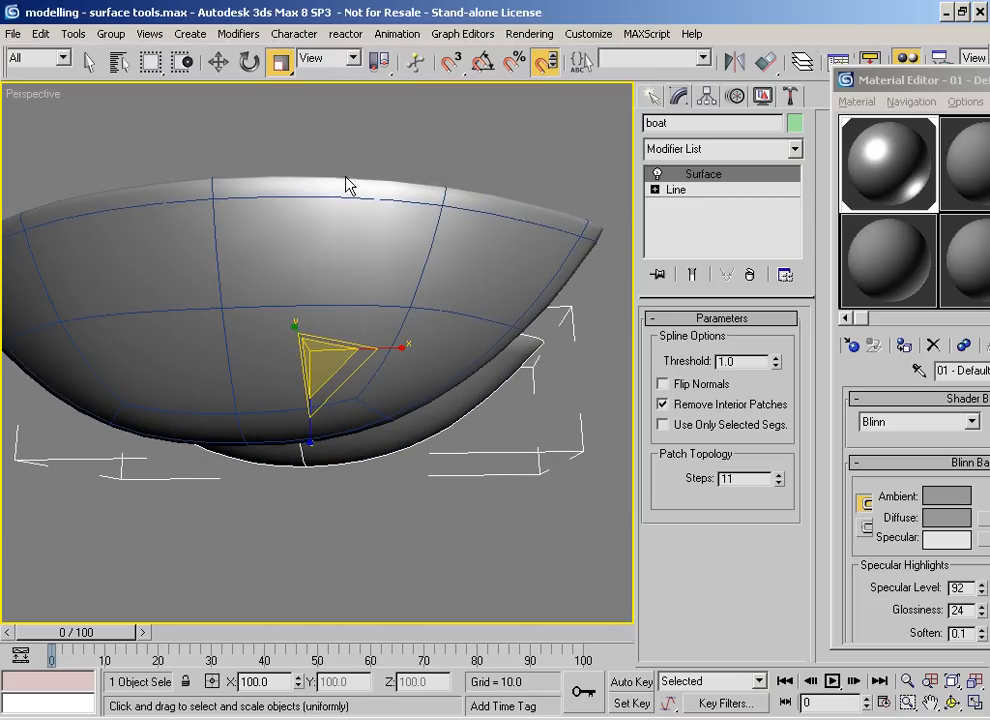
{"action": "middle_click_drag", "start_coordinate": [449, 190], "coordinate": [443, 291], "text": "alt"}
{"action": "scroll", "coordinate": [443, 291], "scroll_direction": "down", "scroll_amount": 3}
{"action": "left_click_drag", "start_coordinate": [960, 82], "coordinate": [512, 88]}
{"action": "left_click", "coordinate": [697, 86]}
Create a large ground plane about 2398 units wide around the boats in the top view
{"action": "left_click", "coordinate": [651, 96]}
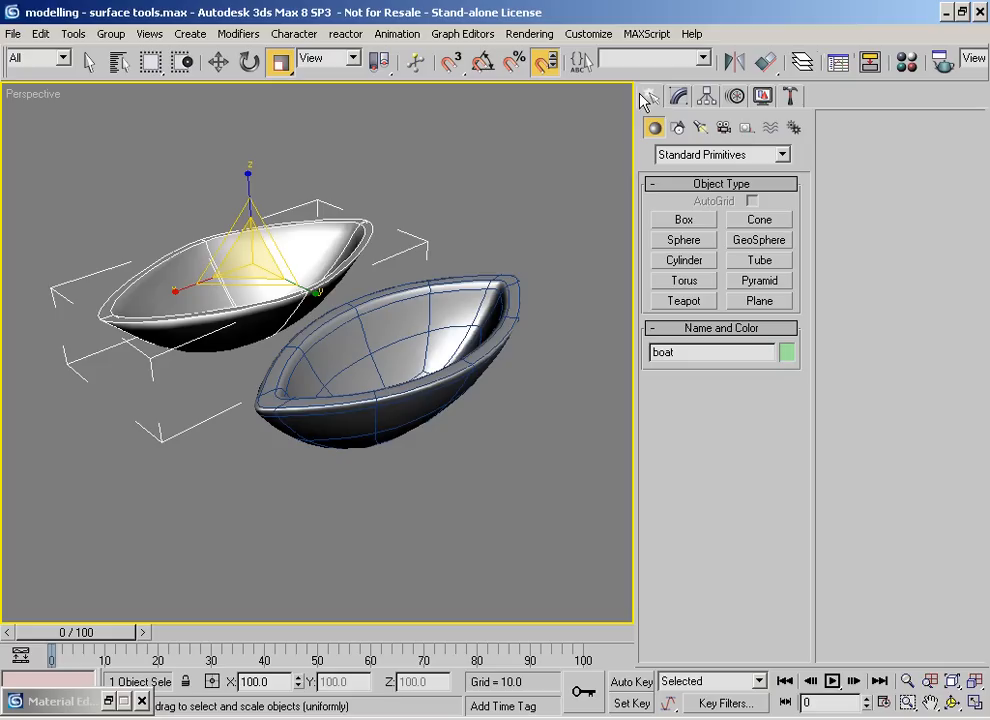
{"action": "left_click", "coordinate": [701, 128]}
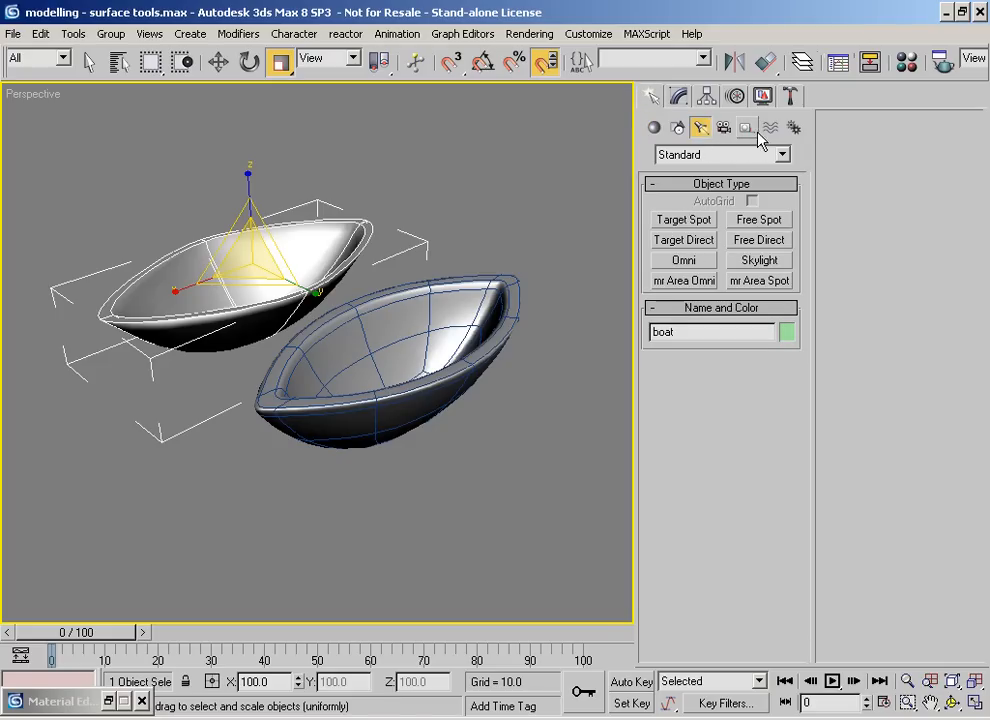
{"action": "left_click", "coordinate": [654, 128]}
{"action": "left_click", "coordinate": [752, 300]}
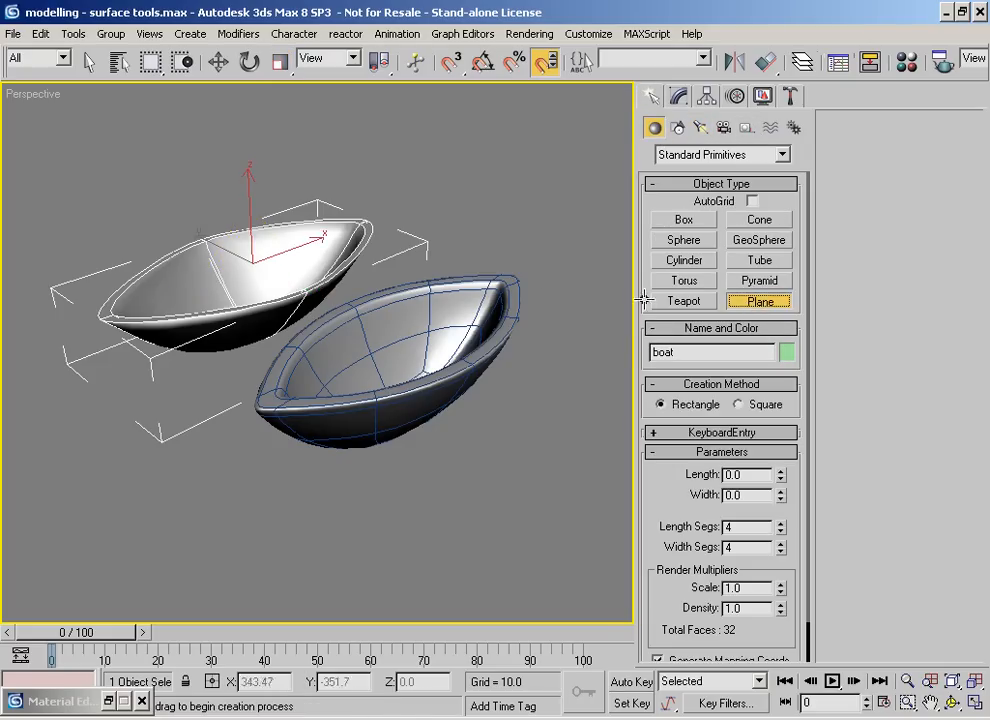
{"action": "middle_click_drag", "start_coordinate": [600, 330], "coordinate": [404, 345], "text": "alt"}
{"action": "key", "text": "t"}
{"action": "scroll", "coordinate": [298, 358], "scroll_direction": "down", "scroll_amount": 5}
{"action": "left_click_drag", "start_coordinate": [14, 158], "coordinate": [685, 715]}
Move the plane to about X 174.91, Y -202.11 and lower it beneath the hulls to about Z -103.05
{"action": "middle_click_drag", "start_coordinate": [380, 440], "coordinate": [258, 310]}
{"action": "left_click", "coordinate": [217, 63]}
{"action": "middle_click_drag", "start_coordinate": [217, 129], "coordinate": [312, 225]}
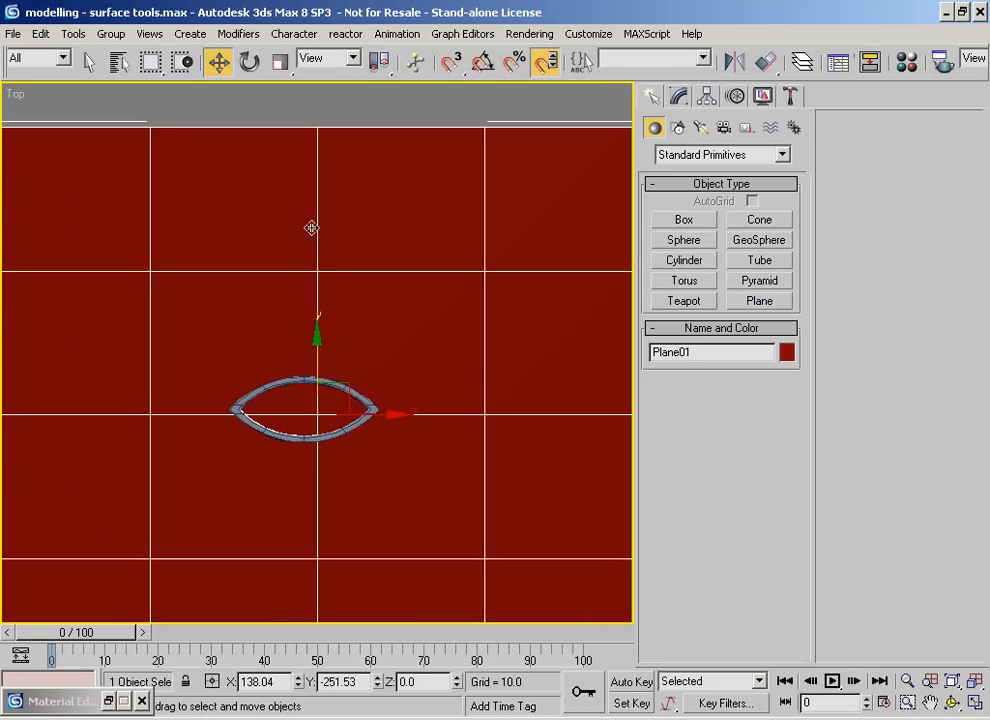
{"action": "left_click_drag", "start_coordinate": [332, 398], "coordinate": [339, 342]}
{"action": "key", "text": "f"}
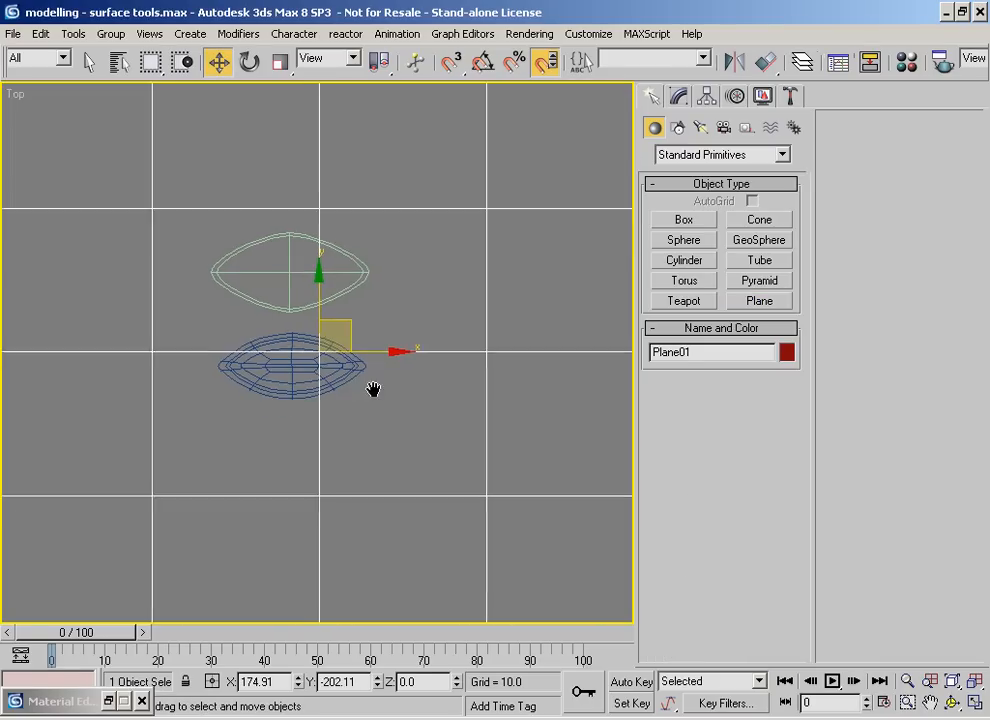
{"action": "left_click_drag", "start_coordinate": [381, 292], "coordinate": [385, 321]}
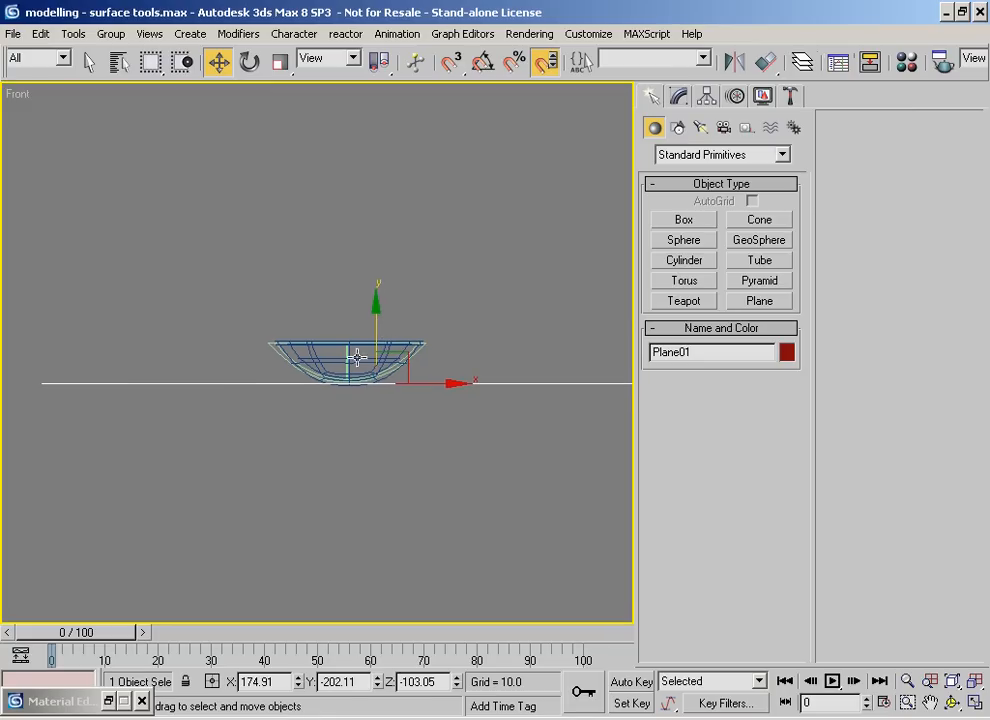
Give the plane the second material with a dark grey diffuse colour of 96, 96, 96
{"action": "middle_click_drag", "start_coordinate": [356, 354], "coordinate": [402, 415], "text": "alt"}
{"action": "left_click", "coordinate": [908, 63]}
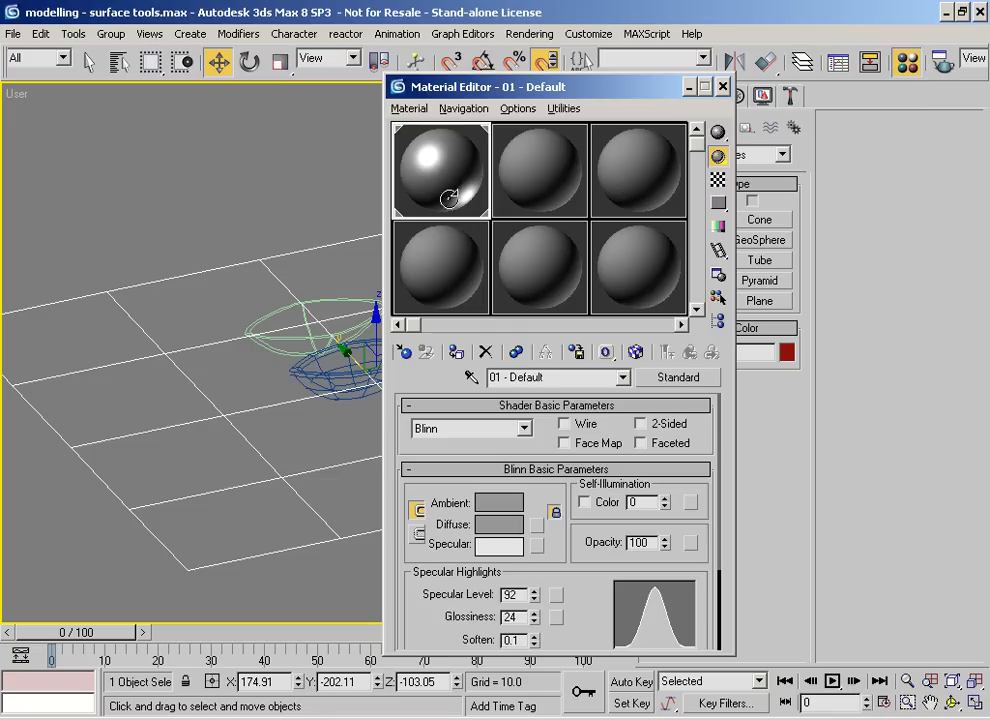
{"action": "left_click", "coordinate": [500, 205]}
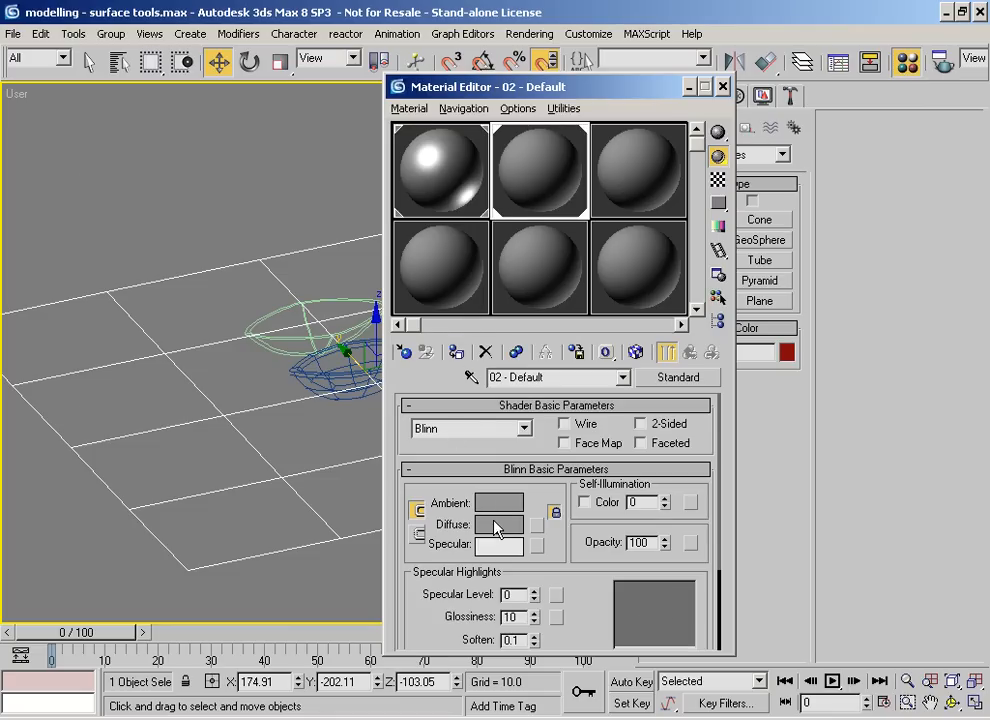
{"action": "left_click", "coordinate": [498, 524]}
{"action": "left_click_drag", "start_coordinate": [287, 318], "coordinate": [288, 284]}
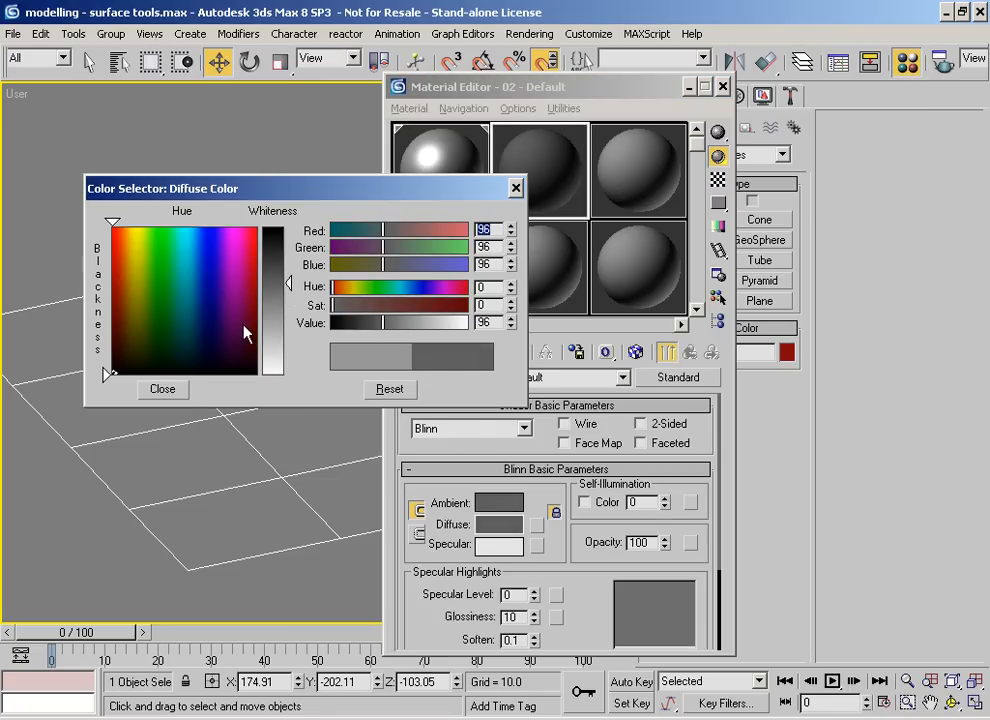
{"action": "left_click", "coordinate": [183, 392]}
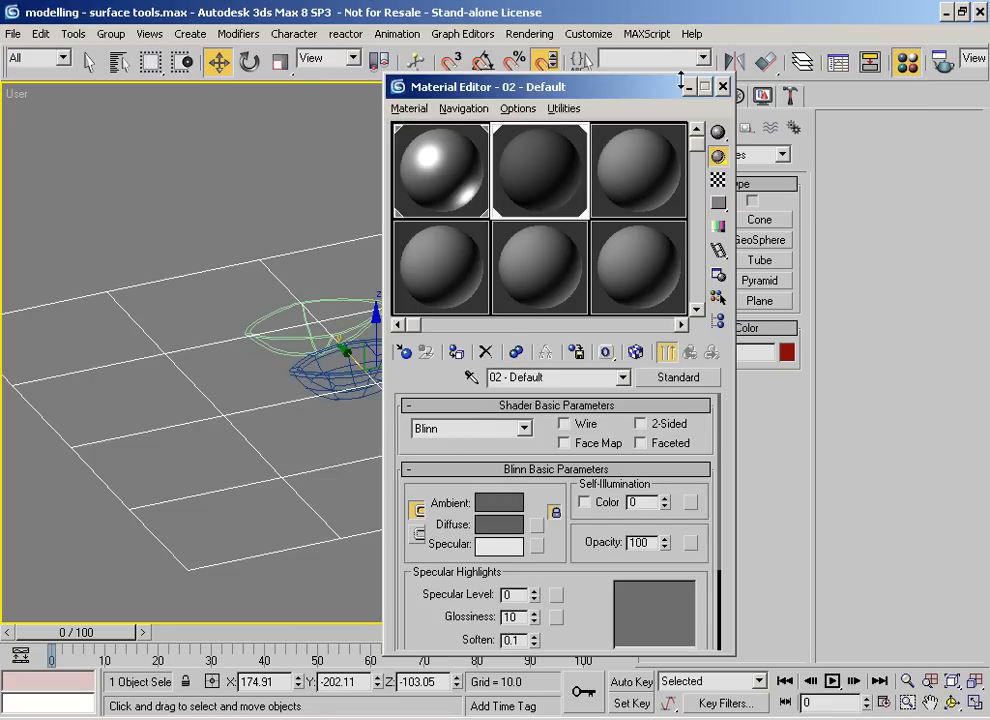
{"action": "left_click", "coordinate": [726, 88]}
Return to a shaded perspective view and shift the ground plane to about X 368.91, Y 117.51
{"action": "key", "text": "F3"}
{"action": "middle_click_drag", "start_coordinate": [393, 278], "coordinate": [395, 290], "text": "alt"}
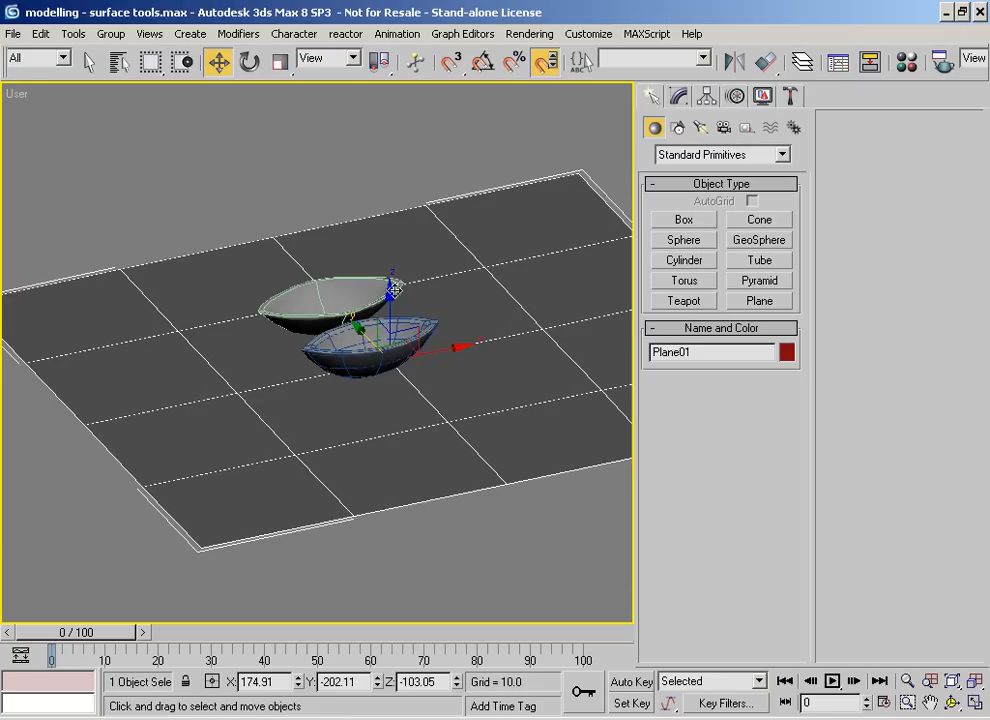
{"action": "key", "text": "p"}
{"action": "scroll", "coordinate": [371, 386], "scroll_direction": "up", "scroll_amount": 6}
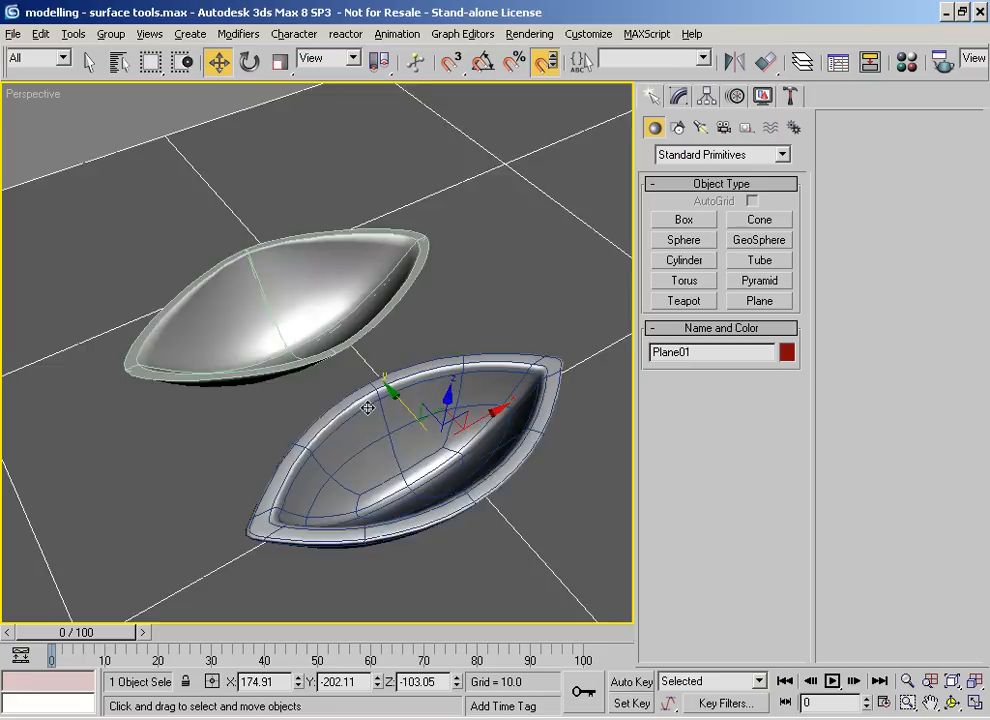
{"action": "middle_click_drag", "start_coordinate": [371, 386], "coordinate": [397, 402], "text": "alt"}
{"action": "left_click_drag", "start_coordinate": [414, 407], "coordinate": [412, 261]}
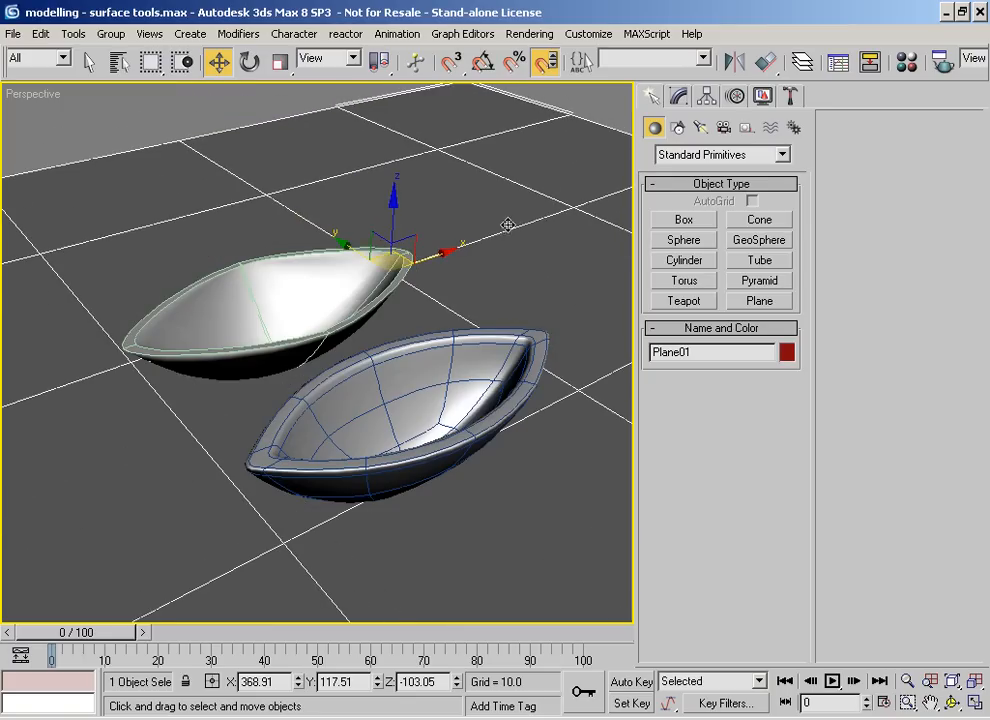
Extend the ground plane's length to 2905.64
{"action": "left_click", "coordinate": [679, 96]}
{"action": "left_click_drag", "start_coordinate": [780, 341], "coordinate": [504, 319]}
{"action": "middle_click_drag", "start_coordinate": [282, 368], "coordinate": [318, 351], "text": "alt"}
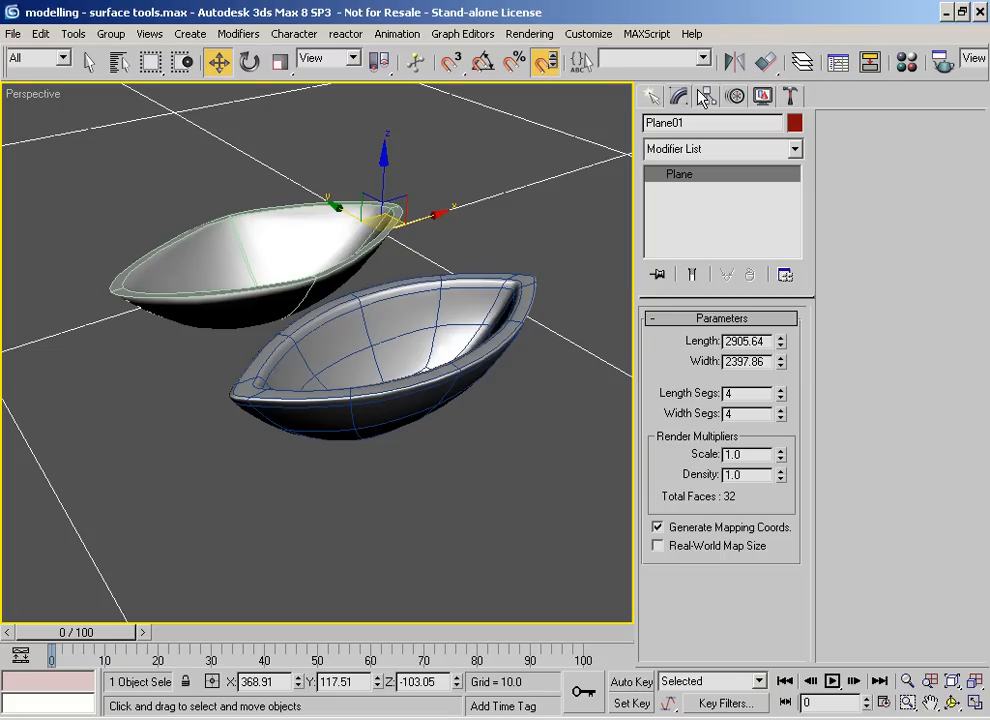
Add a Skylight beside the boats with cast shadows enabled and 10 rays per sample
{"action": "left_click", "coordinate": [655, 97]}
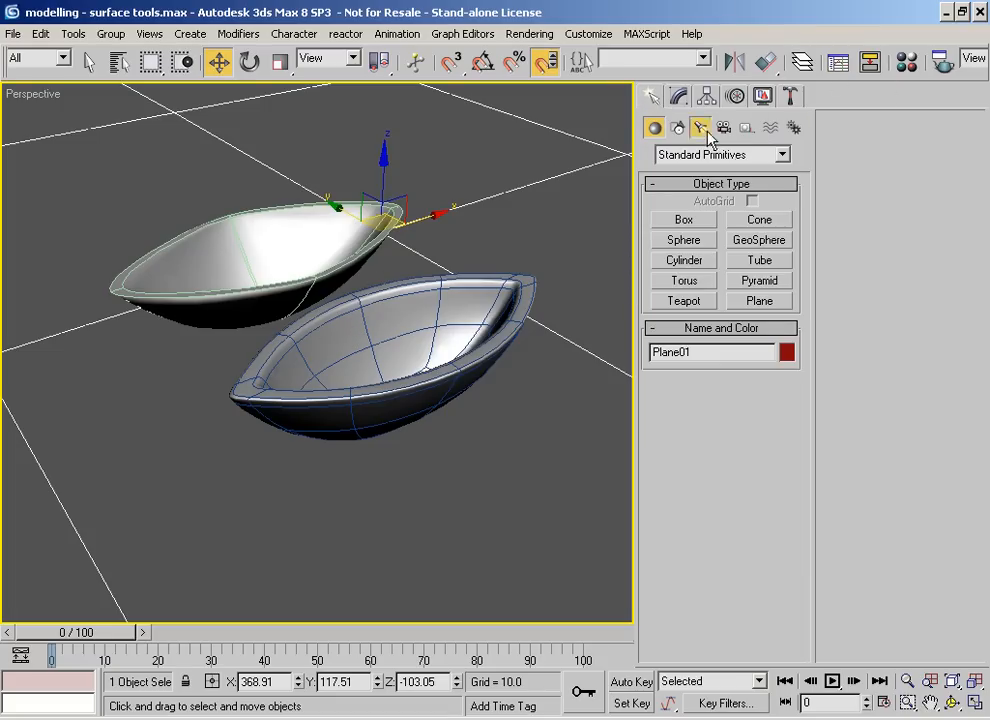
{"action": "left_click", "coordinate": [701, 127]}
{"action": "left_click", "coordinate": [759, 260]}
{"action": "left_click", "coordinate": [66, 524]}
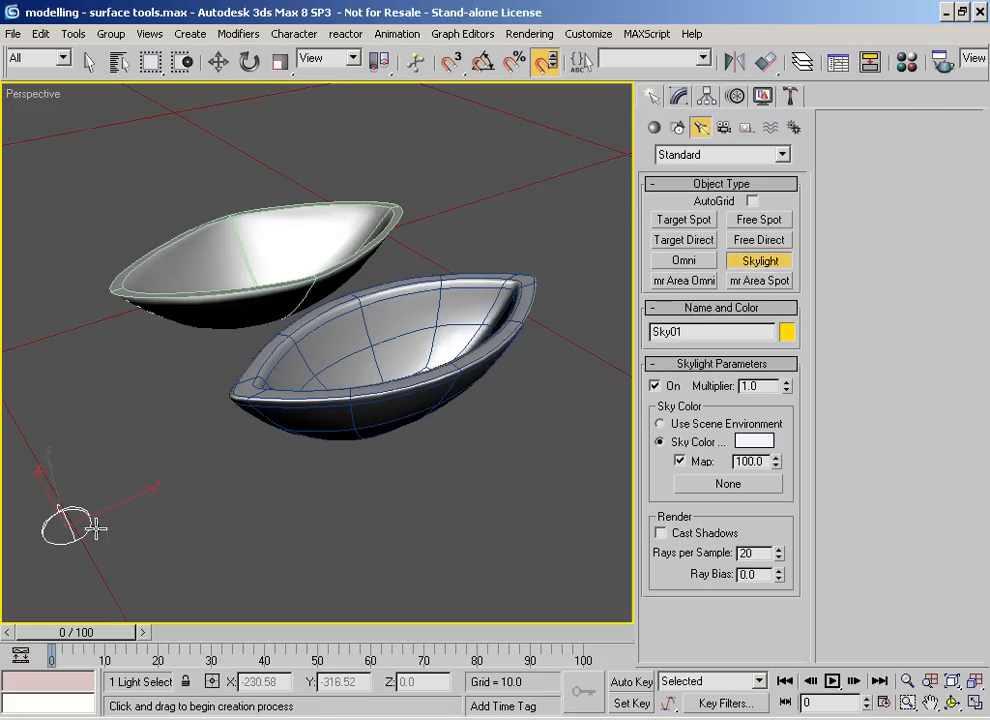
{"action": "left_click", "coordinate": [676, 538]}
{"action": "key", "text": "Tab"}
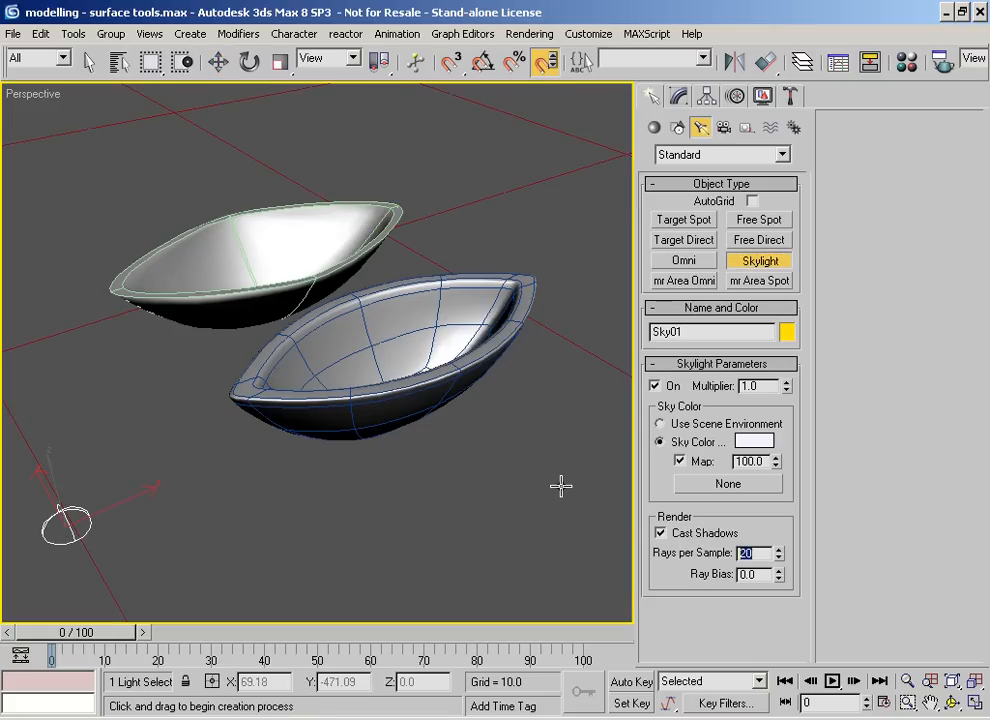
{"action": "type", "text": "10"}
{"action": "key", "text": "Return"}
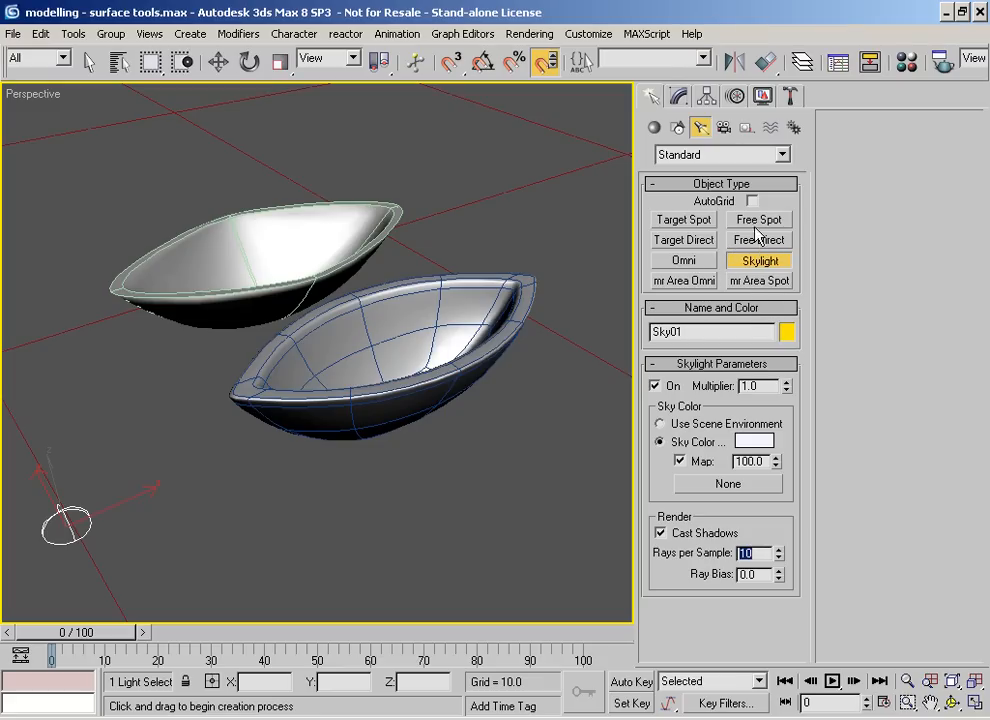
Create a target directional light in the front view, aimed diagonally down at the boats from about 2221 units away
{"action": "left_click", "coordinate": [688, 243]}
{"action": "key", "text": "f"}
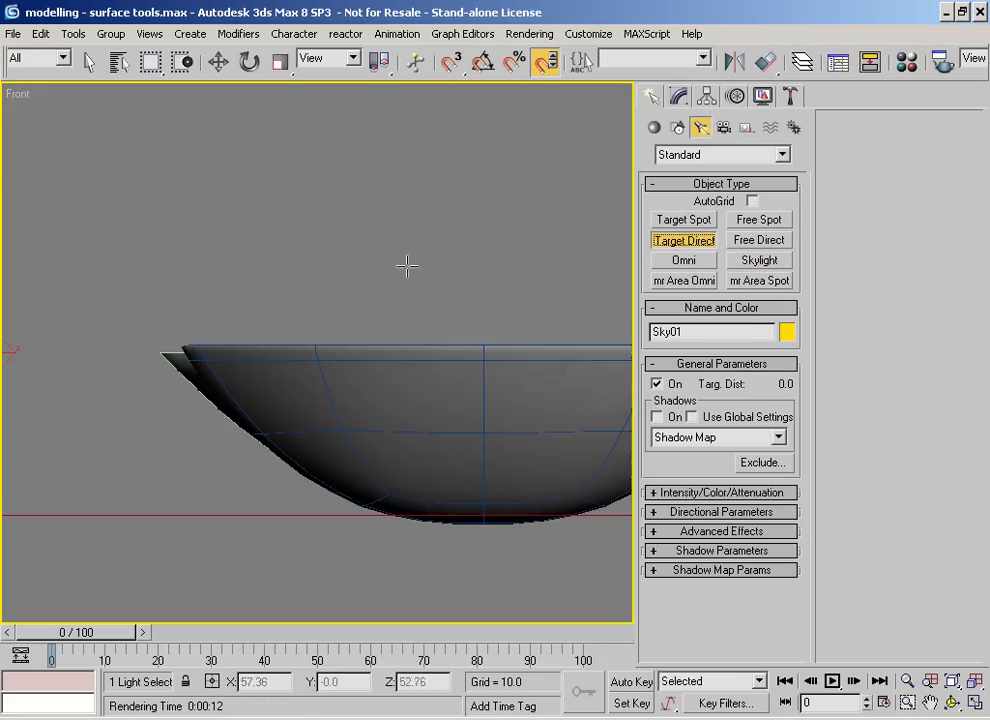
{"action": "scroll", "coordinate": [193, 217], "scroll_direction": "down", "scroll_amount": 3}
{"action": "scroll", "coordinate": [193, 217], "scroll_direction": "down", "scroll_amount": 3}
{"action": "left_click_drag", "start_coordinate": [522, 126], "coordinate": [313, 354]}
Look through the directional light, turn on its shadows and widen its hotspot to 288 to take in both boats
{"action": "right_click", "coordinate": [17, 94]}
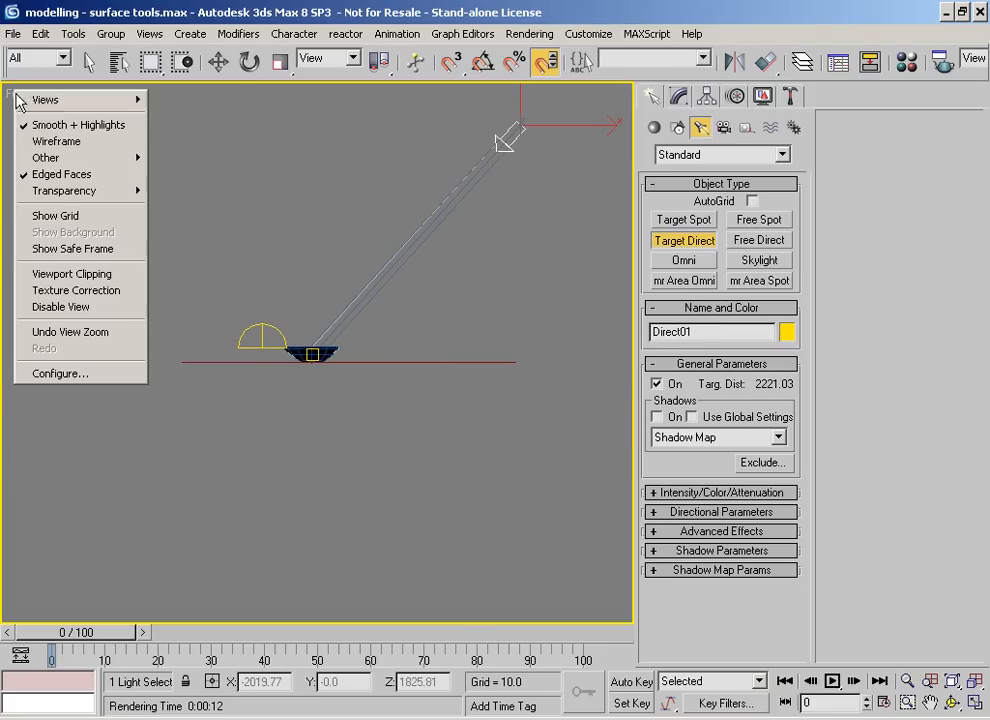
{"action": "mouse_move", "coordinate": [45, 100]}
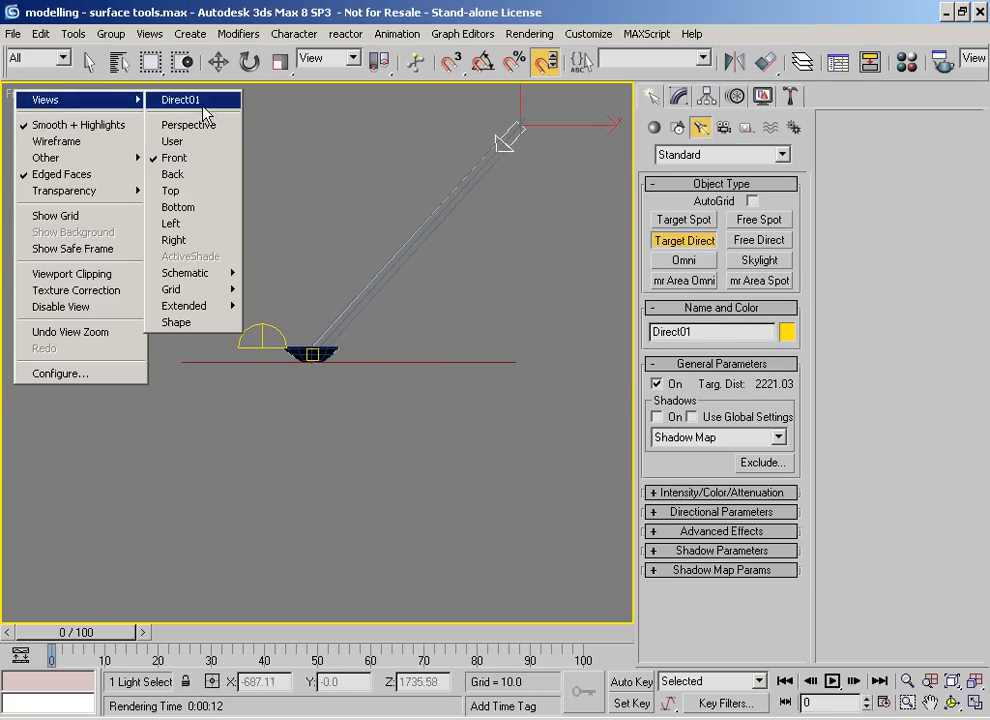
{"action": "left_click", "coordinate": [203, 101]}
{"action": "left_click", "coordinate": [680, 97]}
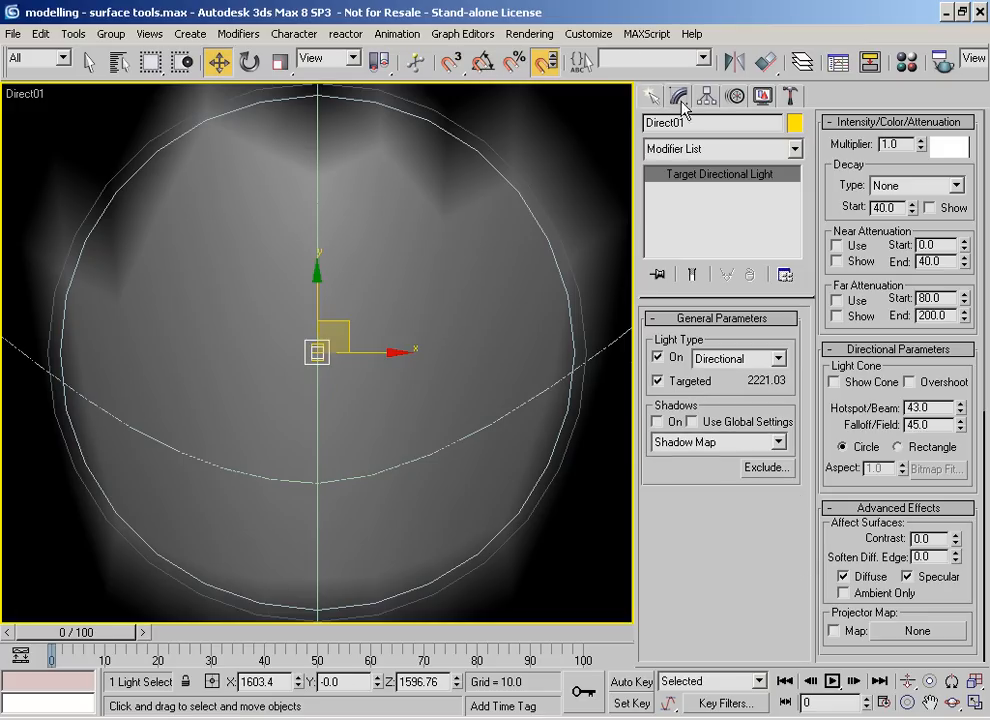
{"action": "left_click", "coordinate": [657, 421]}
{"action": "left_click_drag", "start_coordinate": [960, 410], "coordinate": [850, 172]}
Shift and orbit the directional light to centre both boats and light them diagonally, and bring up its shadow parameters
{"action": "left_click_drag", "start_coordinate": [322, 328], "coordinate": [385, 334]}
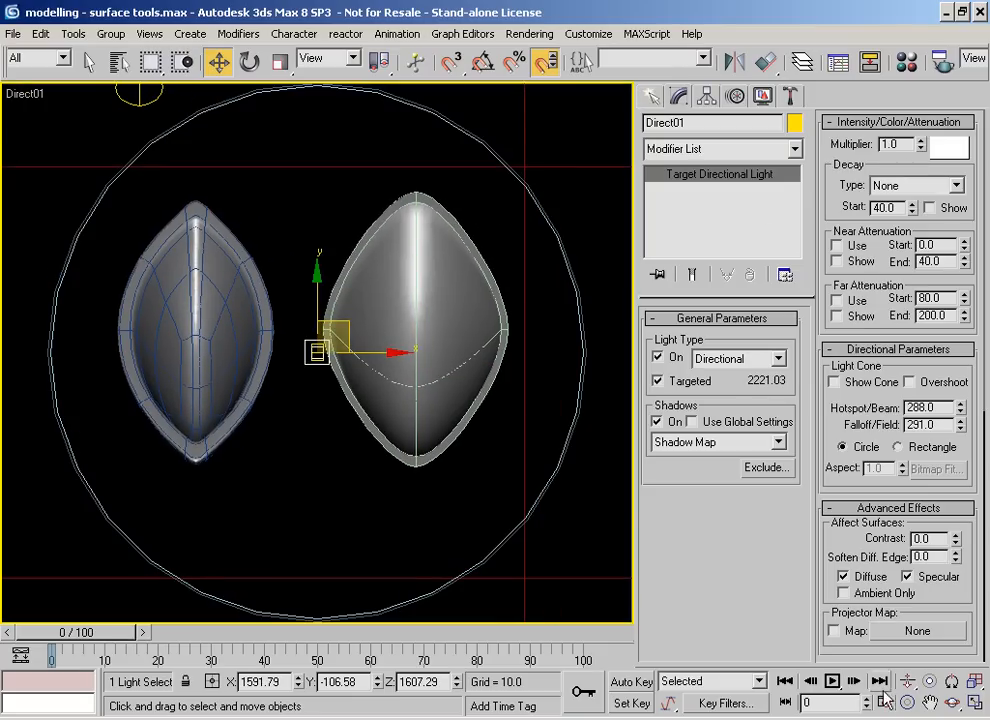
{"action": "key", "text": "ctrl+r"}
{"action": "left_click_drag", "start_coordinate": [270, 360], "coordinate": [530, 340]}
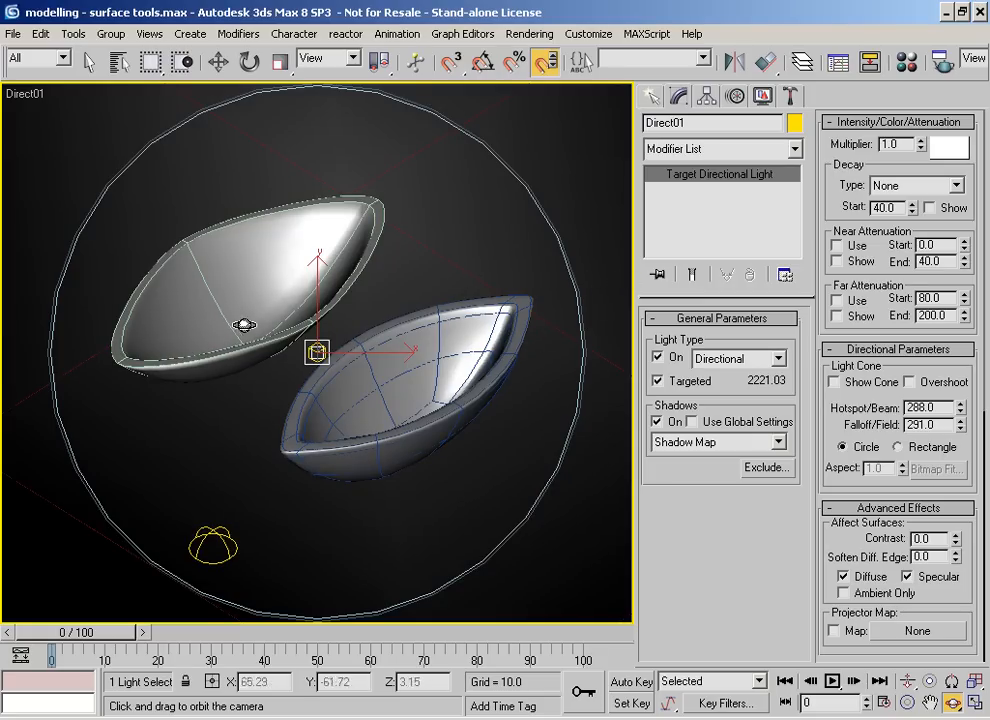
{"action": "left_click_drag", "start_coordinate": [835, 540], "coordinate": [842, 322]}
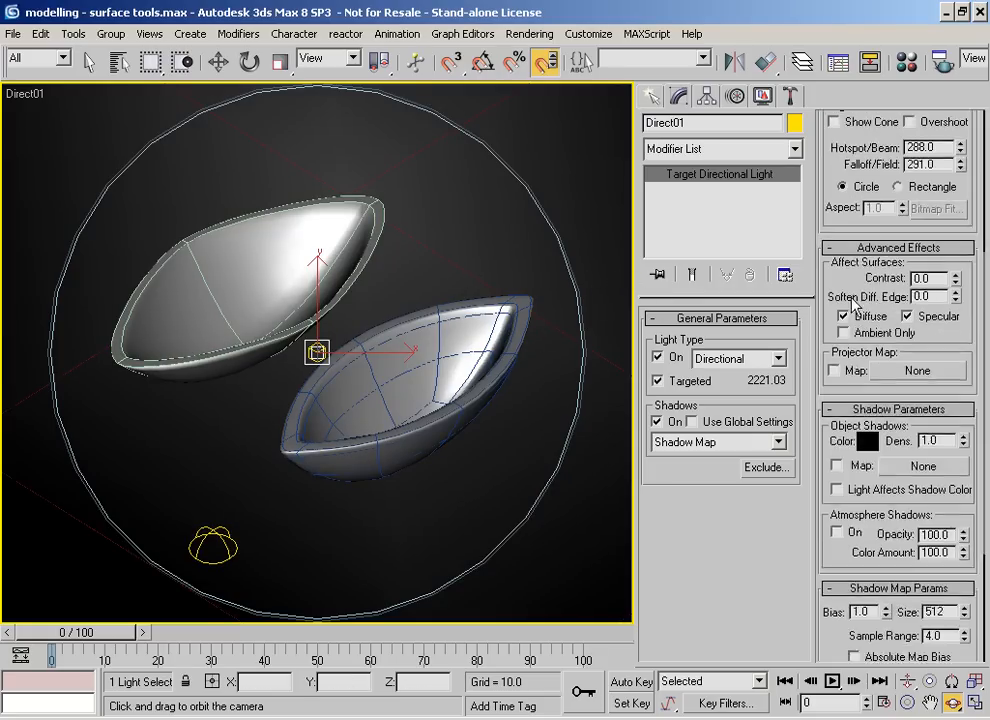
Set the directional light's shadow map bias to 0.01 and its shadow map size to 1024
{"action": "left_click_drag", "start_coordinate": [848, 606], "coordinate": [845, 471]}
{"action": "double_click", "coordinate": [862, 450]}
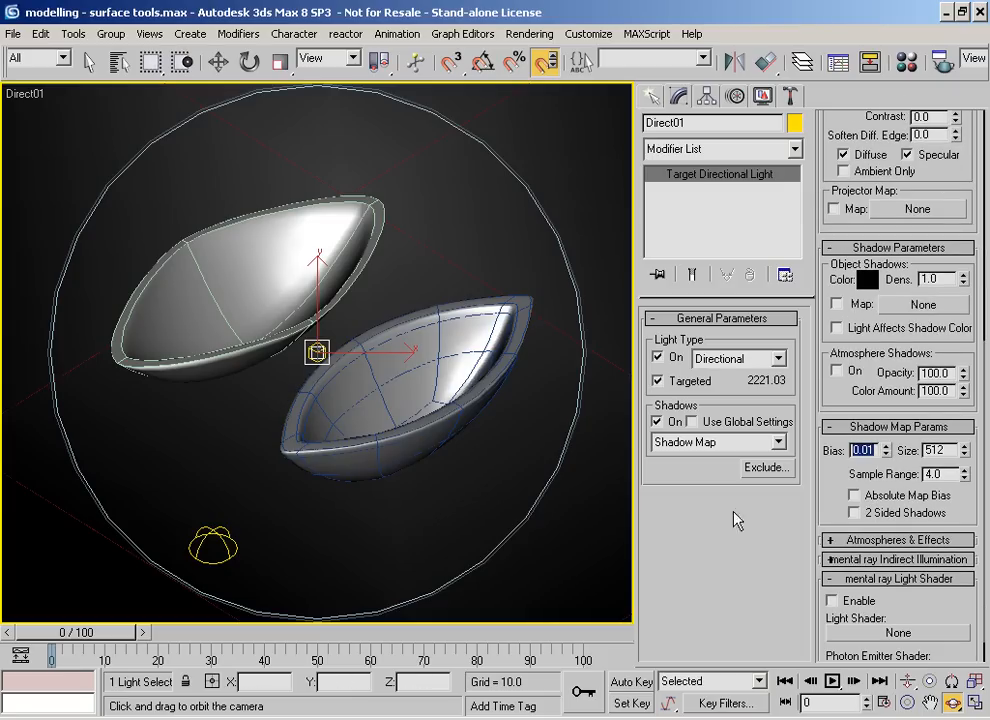
{"action": "key", "text": "Tab"}
{"action": "type", "text": "10"}
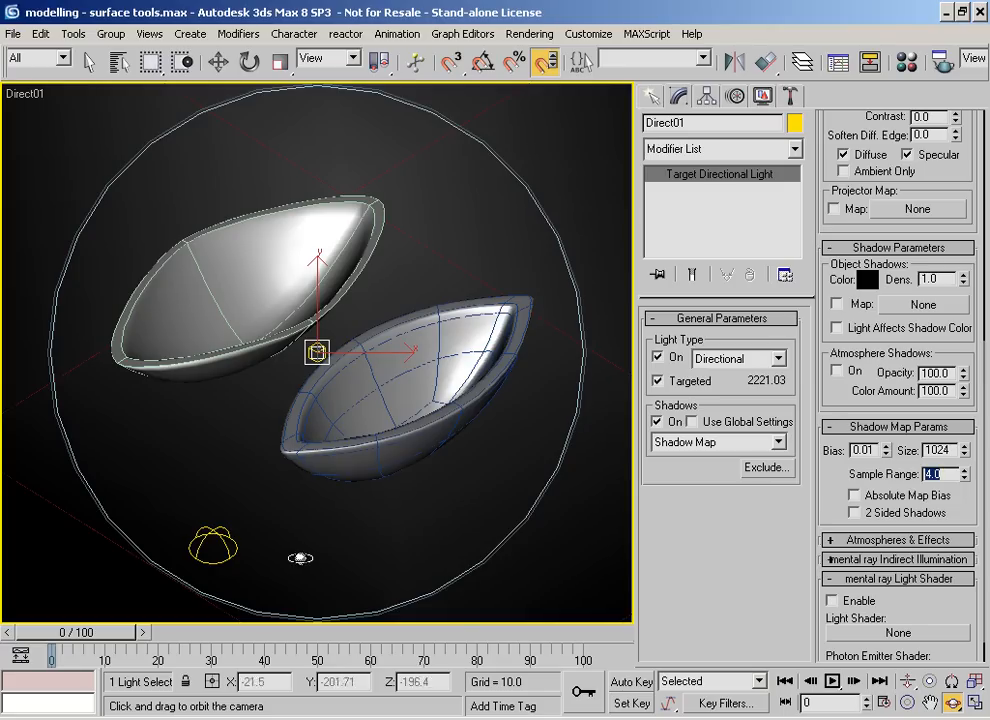
Set up an angled perspective view framing both boats from above and show its safe frame
{"action": "type", "text": "wp"}
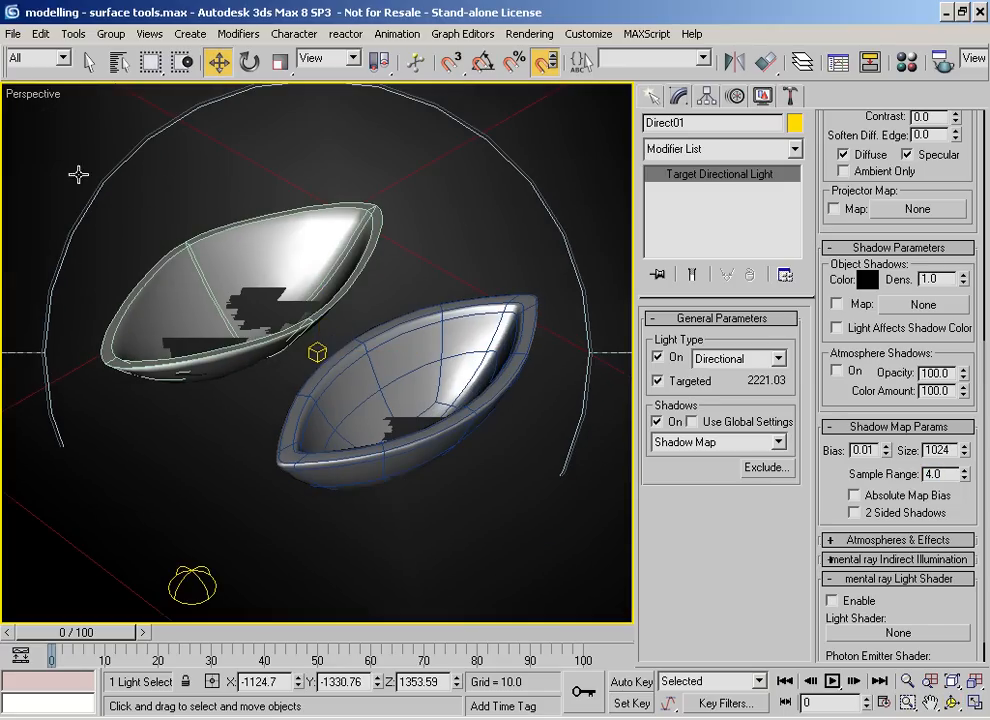
{"action": "left_click", "coordinate": [254, 283]}
{"action": "key", "text": "f"}
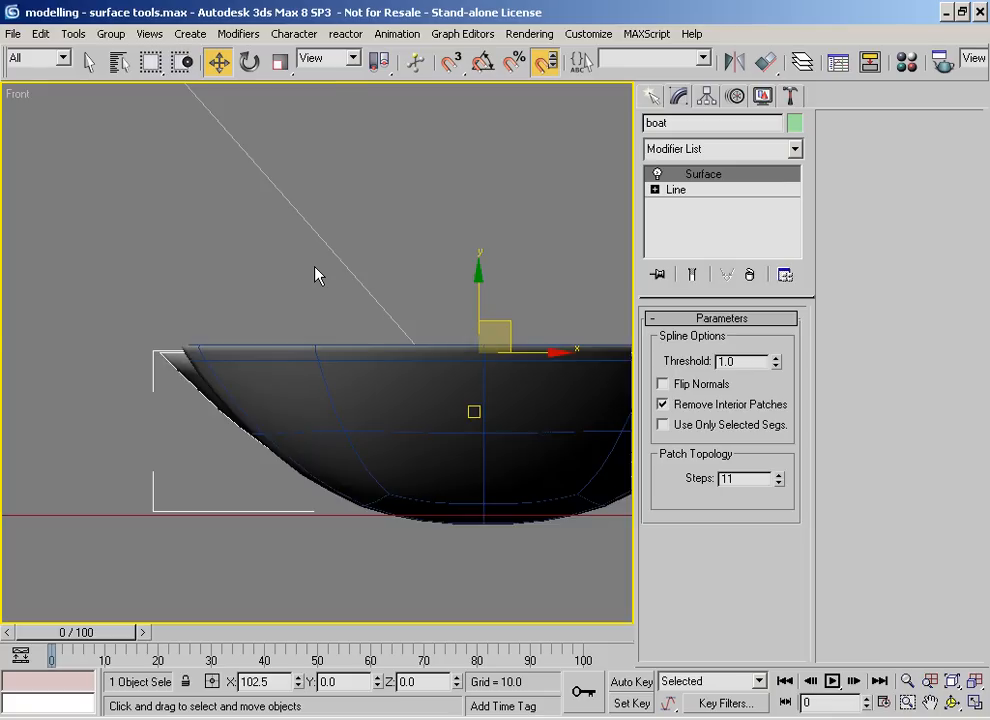
{"action": "key", "text": "p"}
{"action": "scroll", "coordinate": [250, 420], "scroll_direction": "down", "scroll_amount": 10}
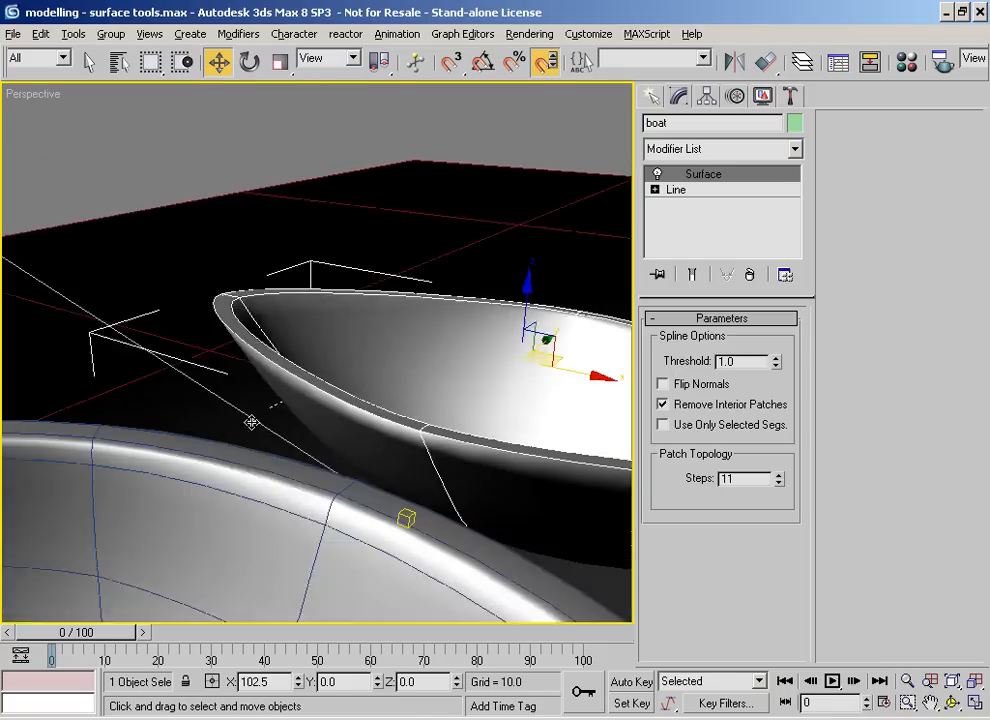
{"action": "middle_click_drag", "start_coordinate": [256, 420], "coordinate": [240, 372], "text": "alt"}
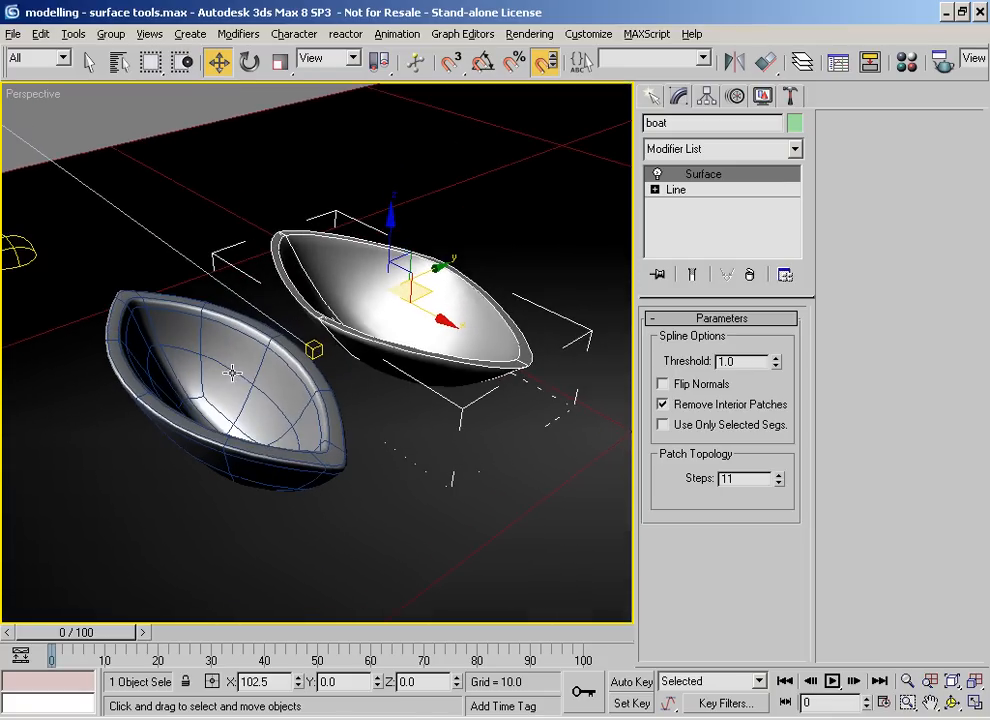
{"action": "left_click", "coordinate": [457, 395]}
{"action": "left_click_drag", "start_coordinate": [456, 365], "coordinate": [370, 461]}
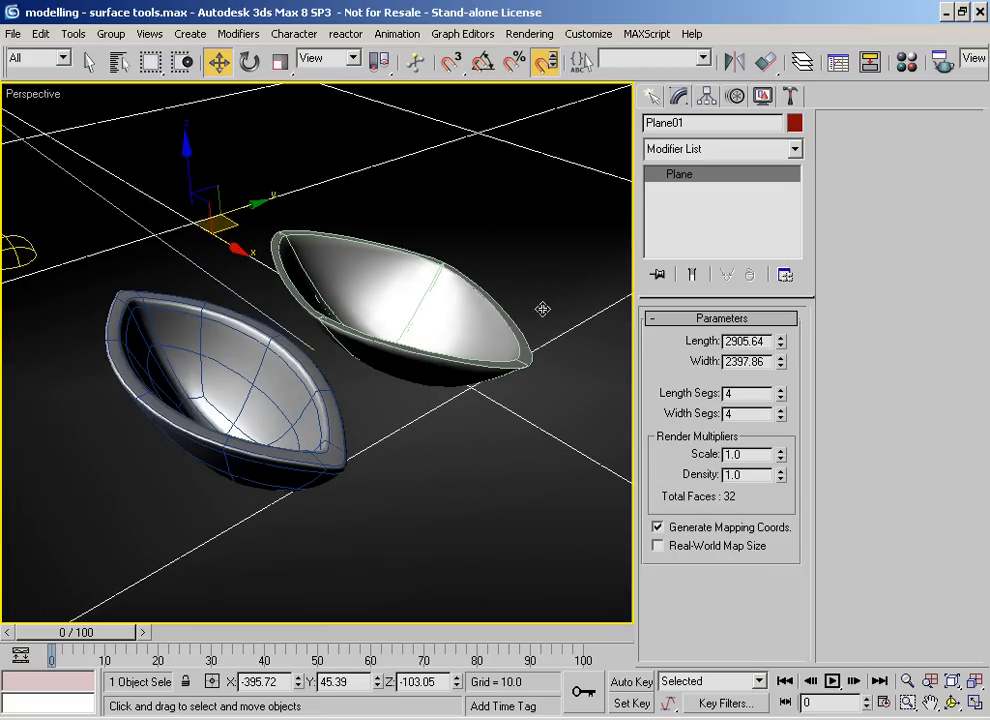
{"action": "right_click", "coordinate": [40, 93]}
{"action": "left_click", "coordinate": [64, 254]}
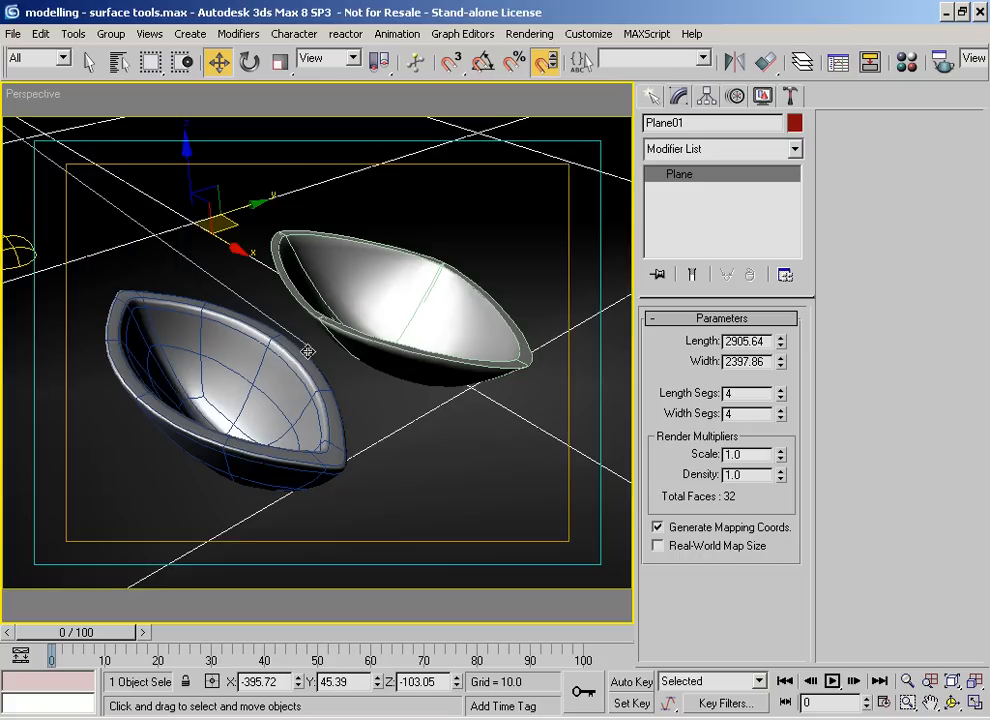
{"action": "middle_click_drag", "start_coordinate": [316, 342], "coordinate": [300, 334], "text": "alt"}
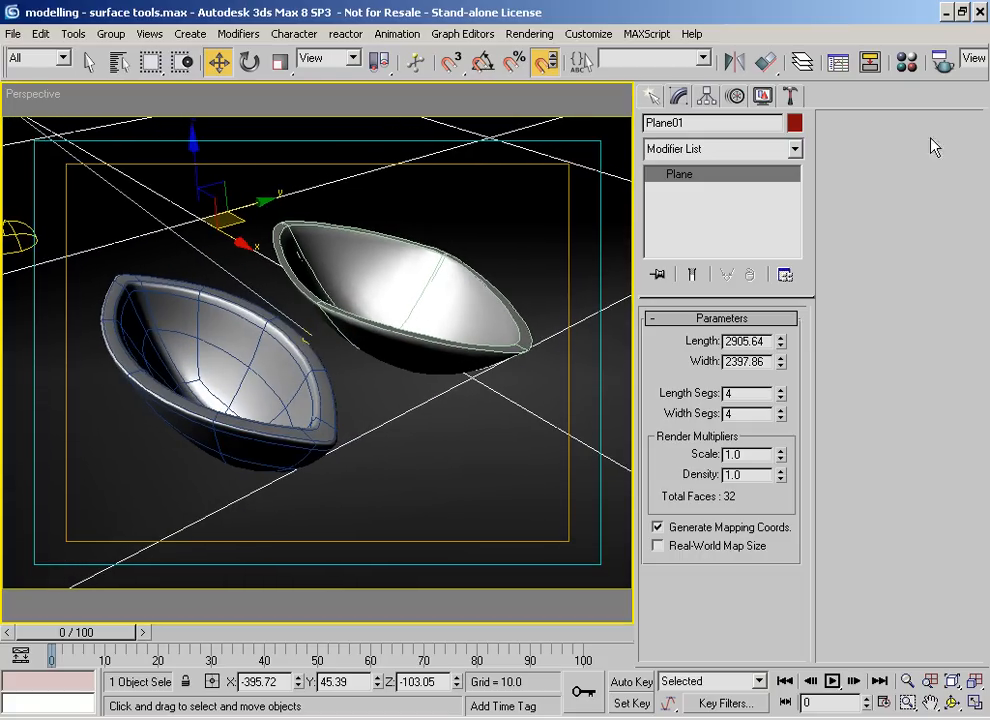
Render the perspective view of the two boats and shift the rendered frame aside for inspection
{"action": "left_click_drag", "start_coordinate": [892, 78], "coordinate": [814, 78]}
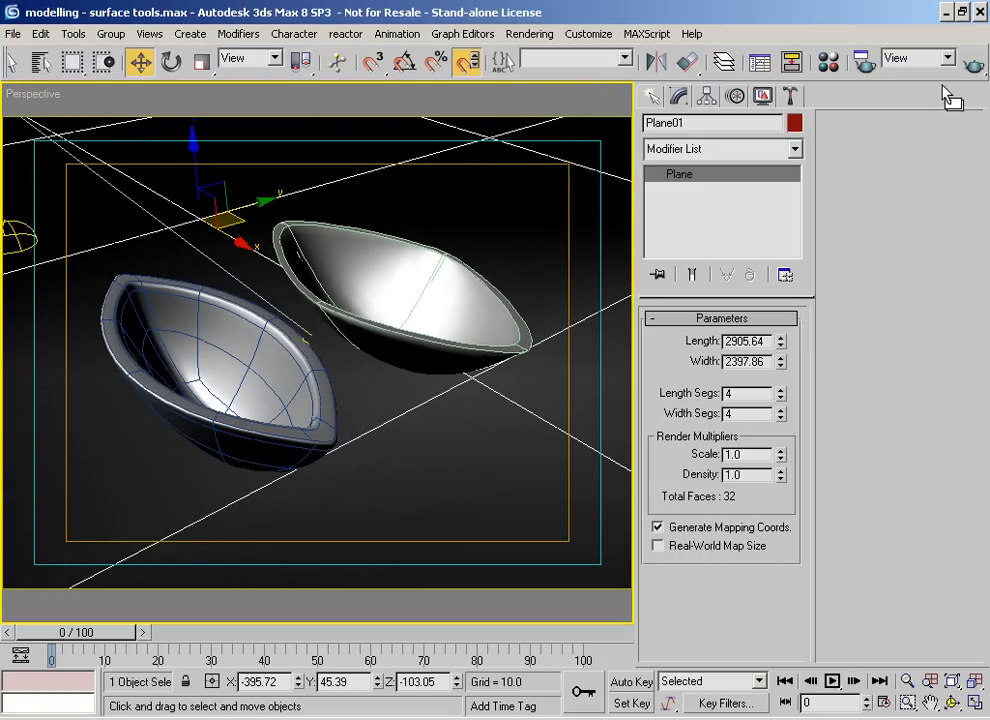
{"action": "left_click", "coordinate": [971, 65]}
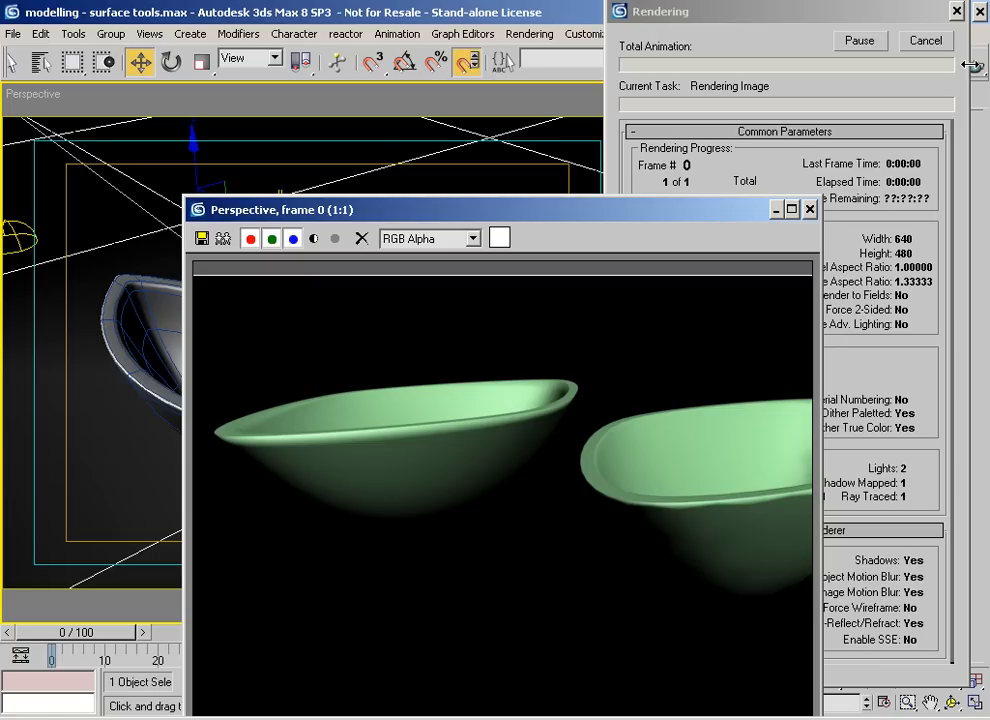
{"action": "left_click", "coordinate": [971, 65]}
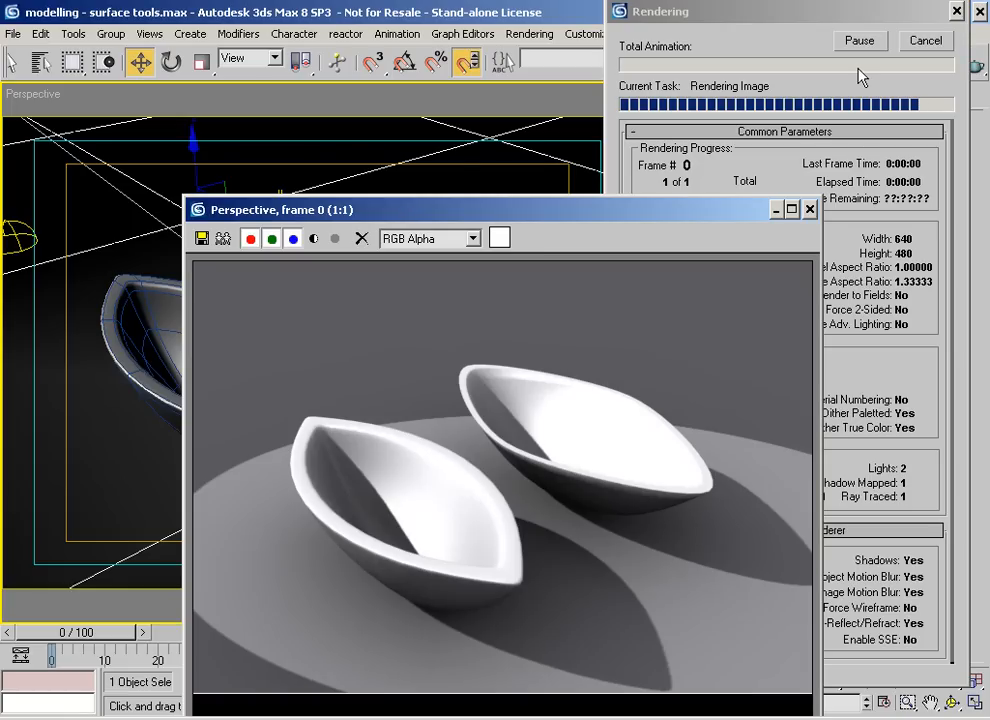
{"action": "left_click_drag", "start_coordinate": [652, 210], "coordinate": [672, 197]}
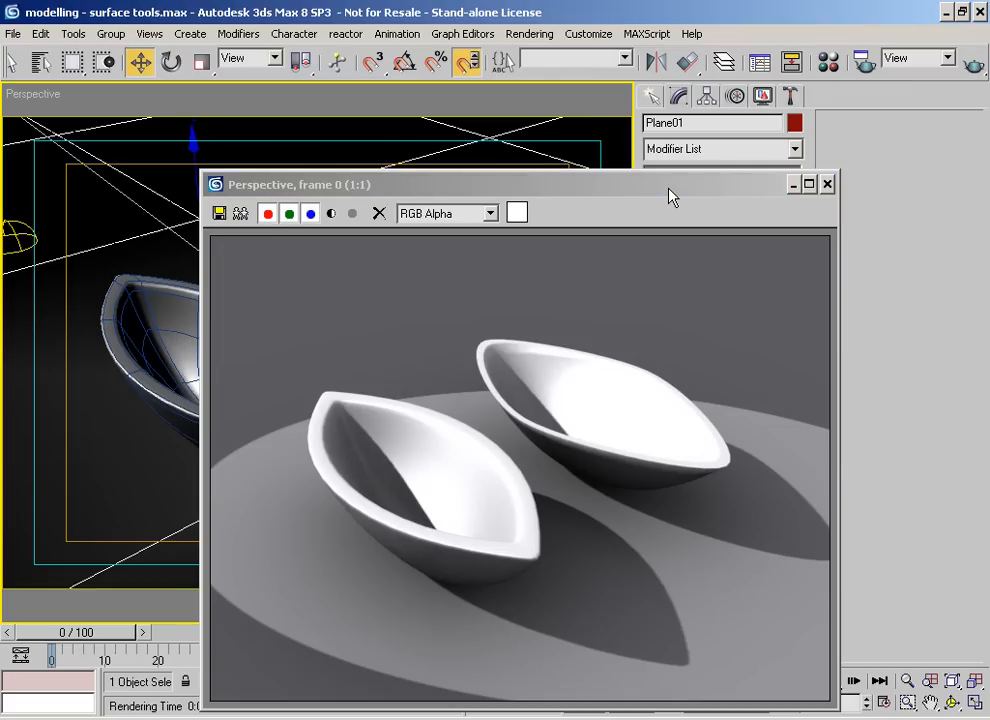
{"action": "left_click_drag", "start_coordinate": [670, 195], "coordinate": [518, 163]}
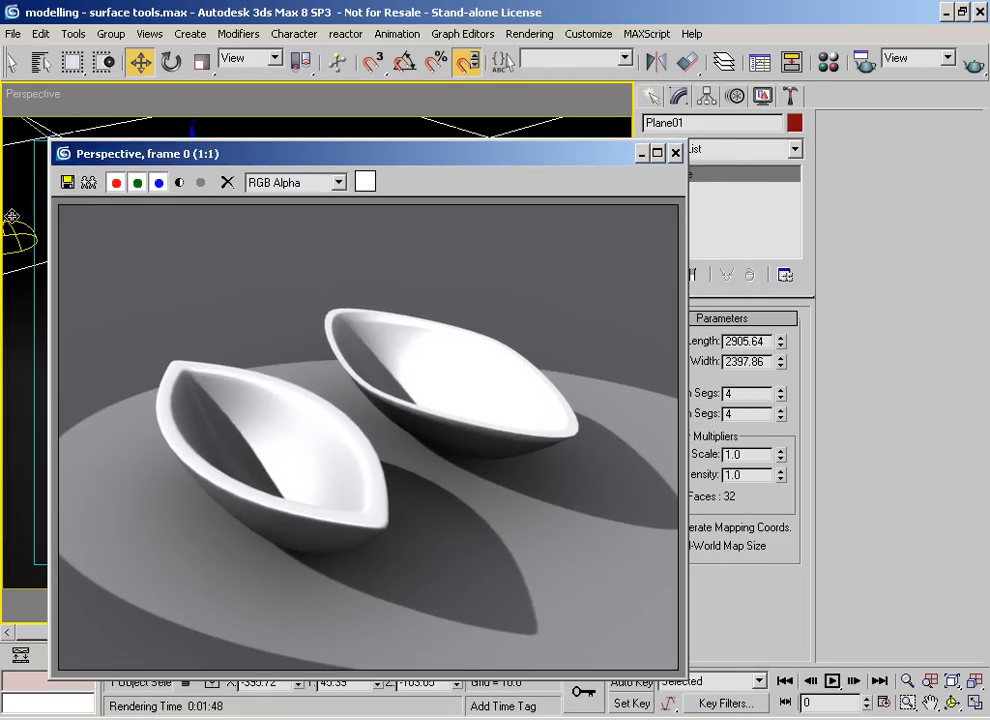
Select the MeshSmooth boat and examine its full subdivided mesh by switching Isoline Display off and back on
{"action": "left_click", "coordinate": [9, 172]}
{"action": "mouse_move", "coordinate": [570, 162]}
{"action": "left_mouse_down"}
{"action": "mouse_move", "coordinate": [462, 142]}
{"action": "mouse_move", "coordinate": [570, 146]}
{"action": "mouse_move", "coordinate": [574, 158]}
{"action": "left_mouse_up"}
{"action": "left_click_drag", "start_coordinate": [428, 150], "coordinate": [400, 473]}
{"action": "left_click", "coordinate": [238, 344]}
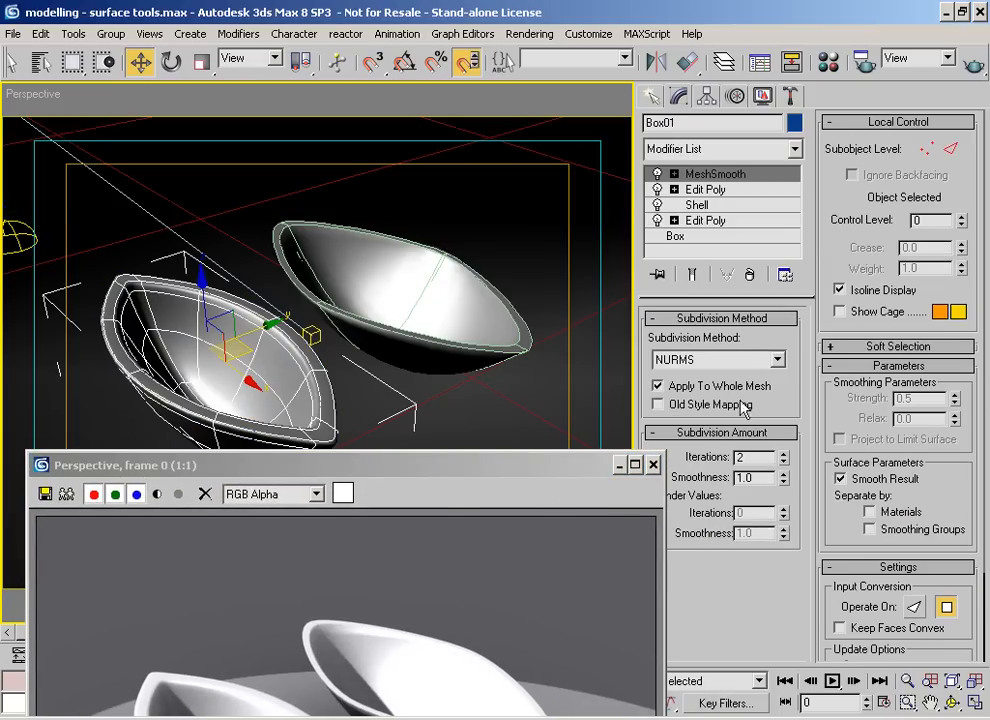
{"action": "left_click", "coordinate": [876, 290]}
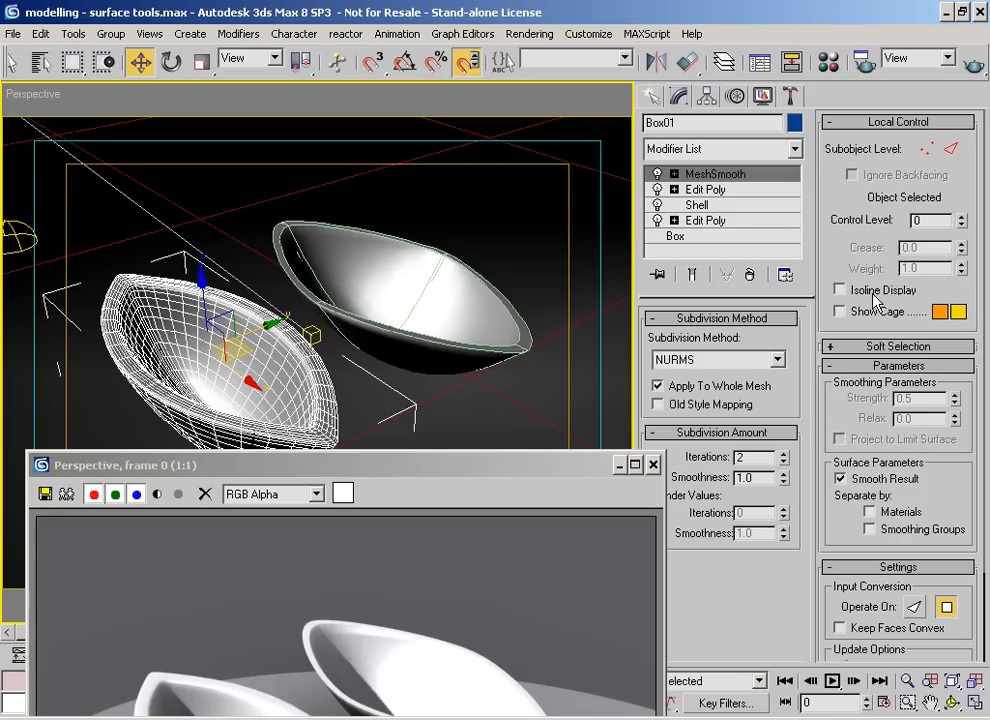
{"action": "left_click", "coordinate": [839, 290]}
Compare the render with both boats in the viewport, selecting the surface-modelled boat, and close the rendered frame
{"action": "left_click_drag", "start_coordinate": [355, 462], "coordinate": [526, 172]}
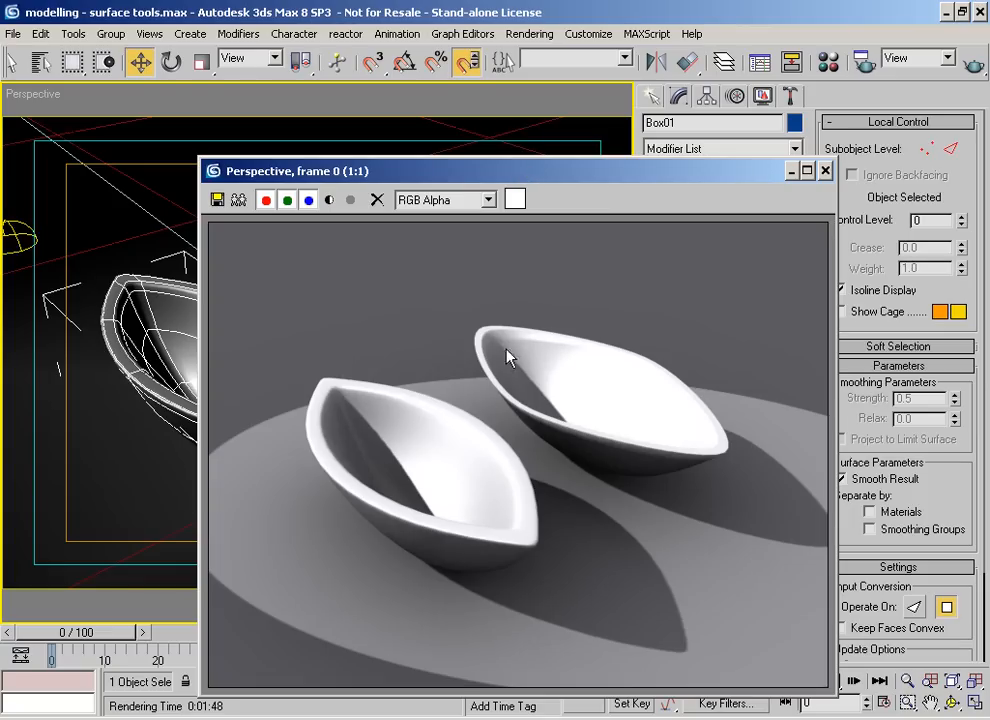
{"action": "left_click_drag", "start_coordinate": [447, 172], "coordinate": [675, 130]}
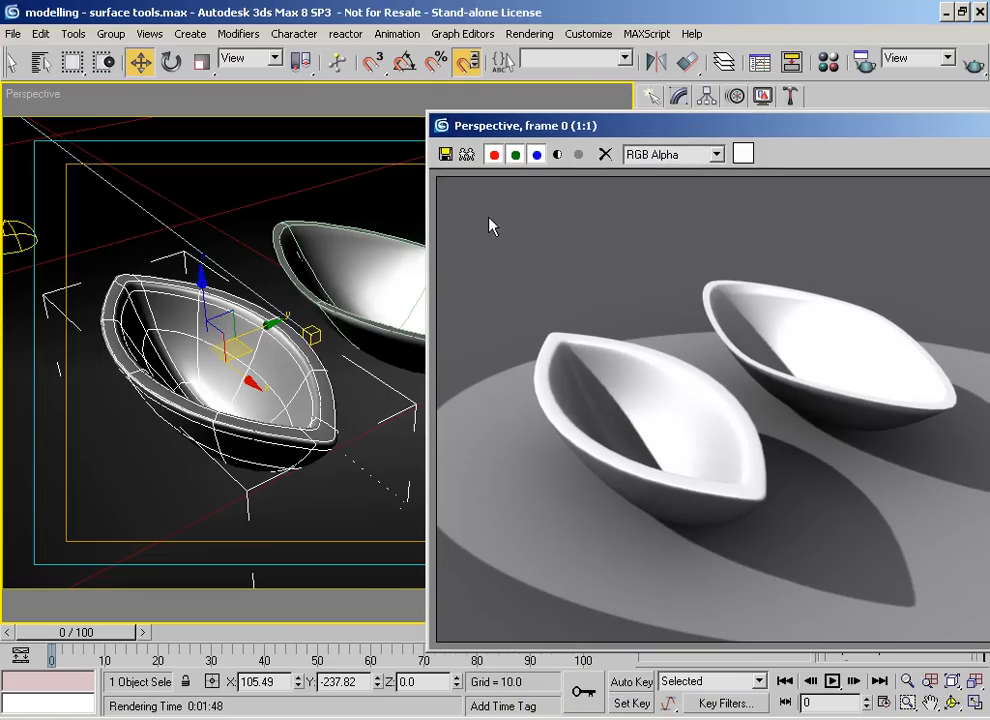
{"action": "left_click", "coordinate": [349, 246]}
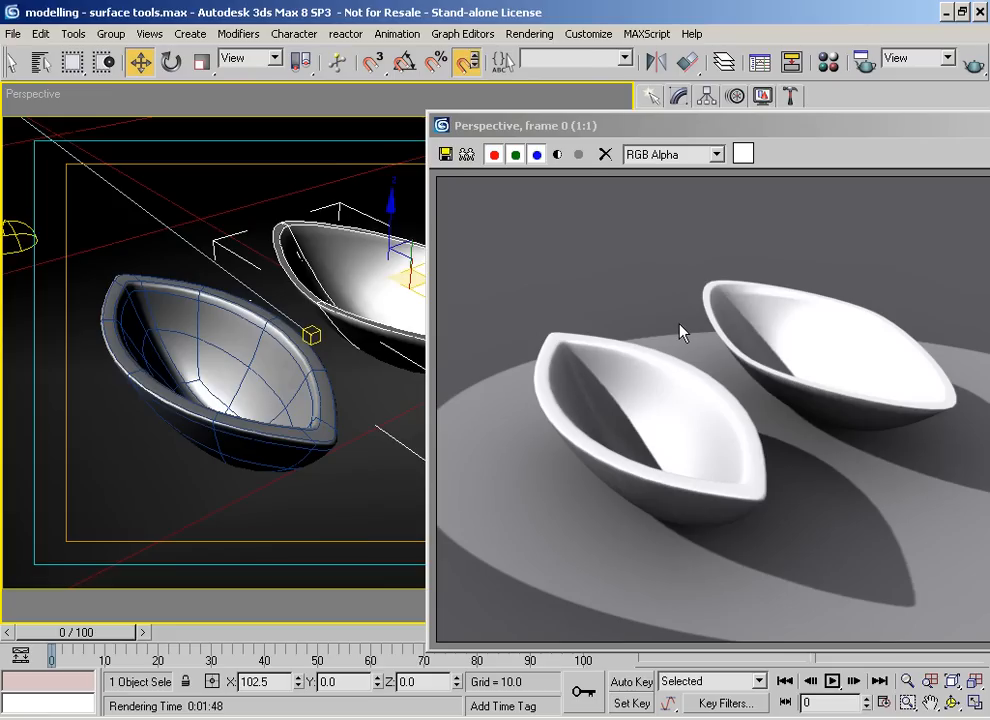
{"action": "left_click_drag", "start_coordinate": [644, 133], "coordinate": [540, 107]}
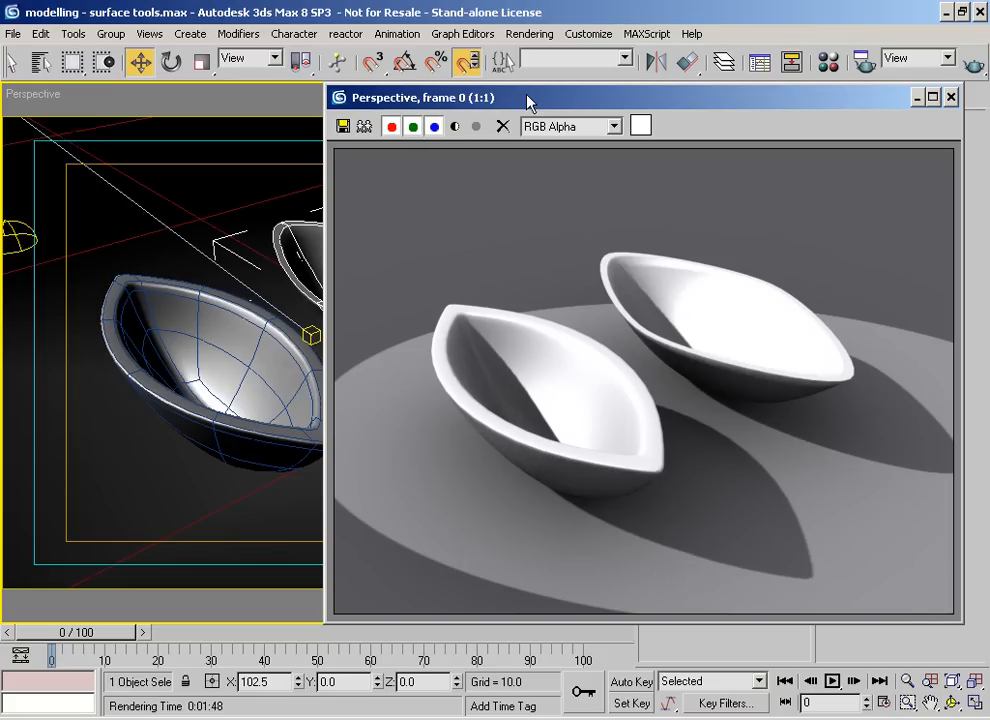
{"action": "left_click_drag", "start_coordinate": [537, 102], "coordinate": [213, 104]}
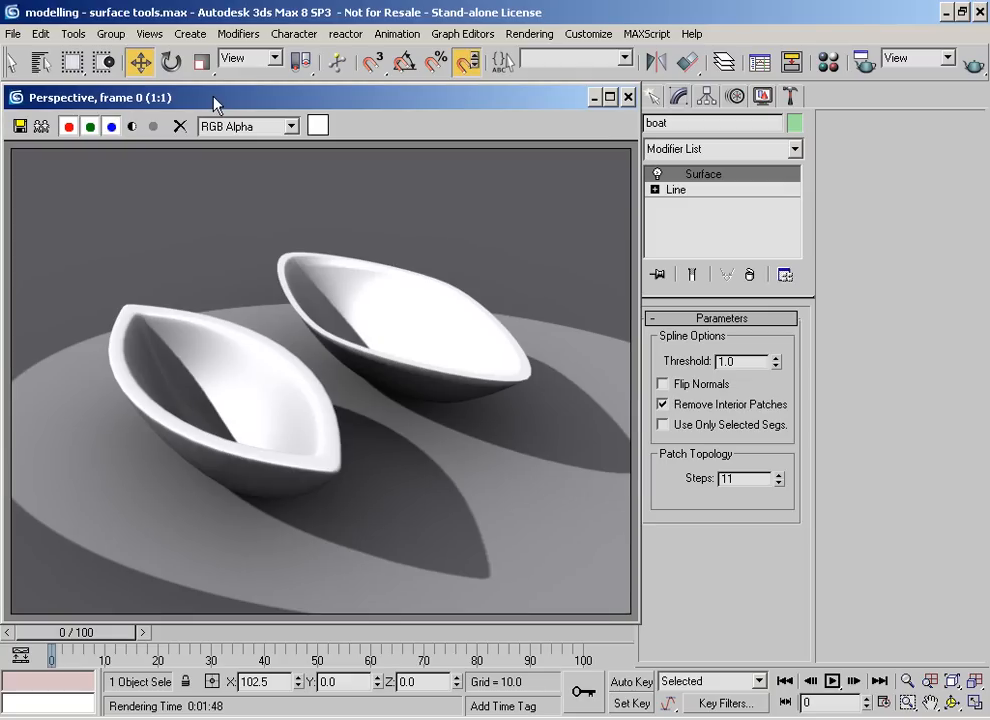
{"action": "left_click", "coordinate": [629, 97]}
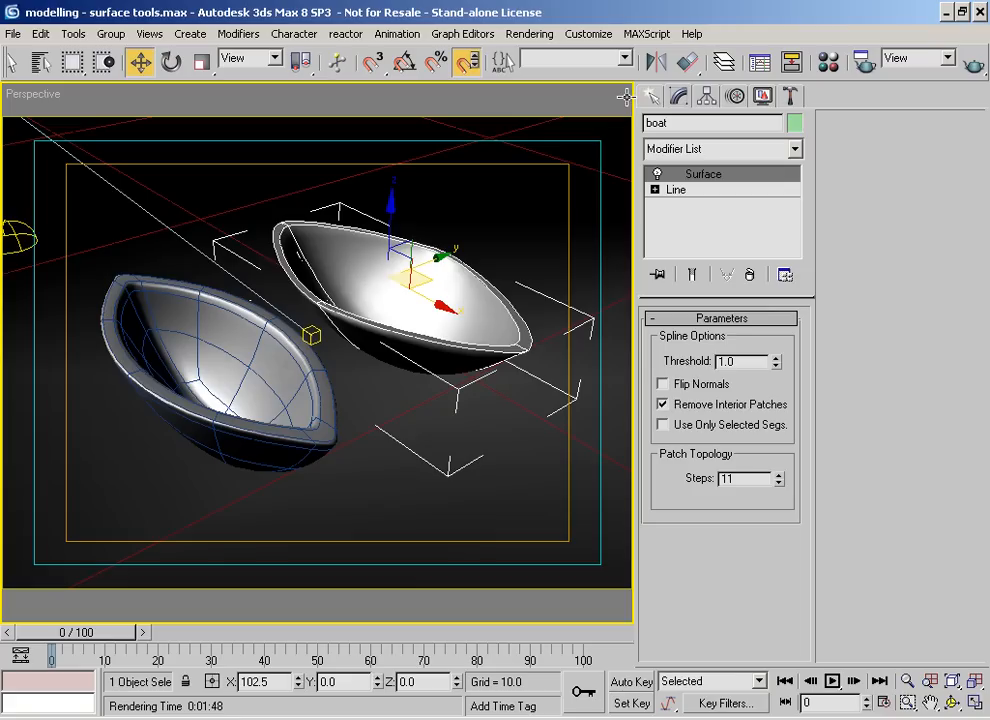
Save the scene under the new name "modelling - surface tools & polygon modelling.max"
{"action": "left_click", "coordinate": [13, 34]}
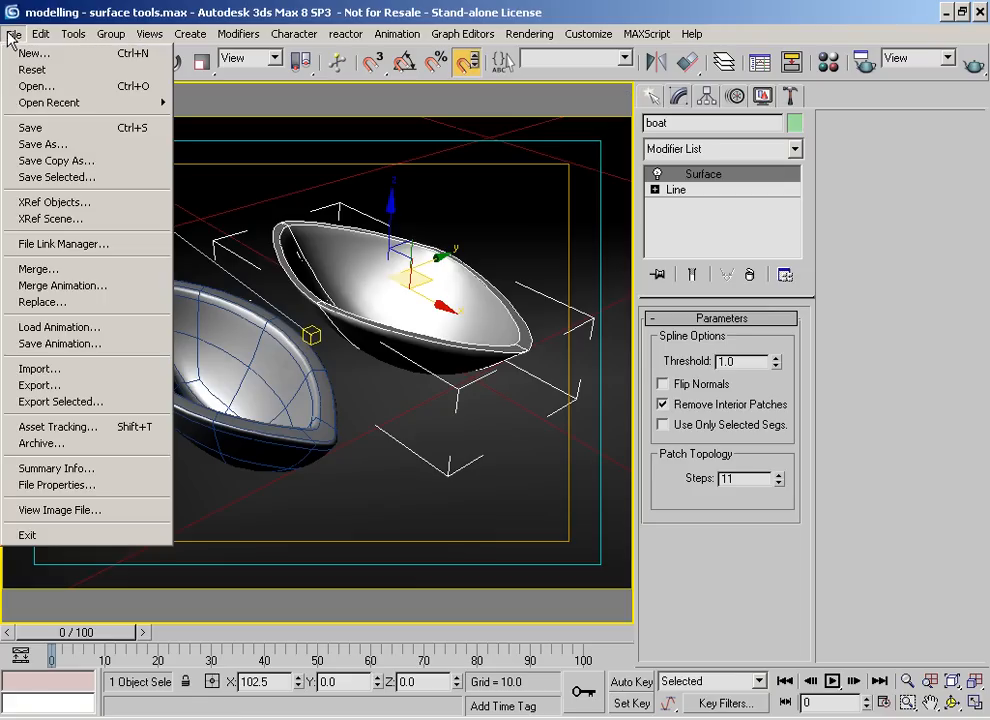
{"action": "left_click", "coordinate": [55, 147]}
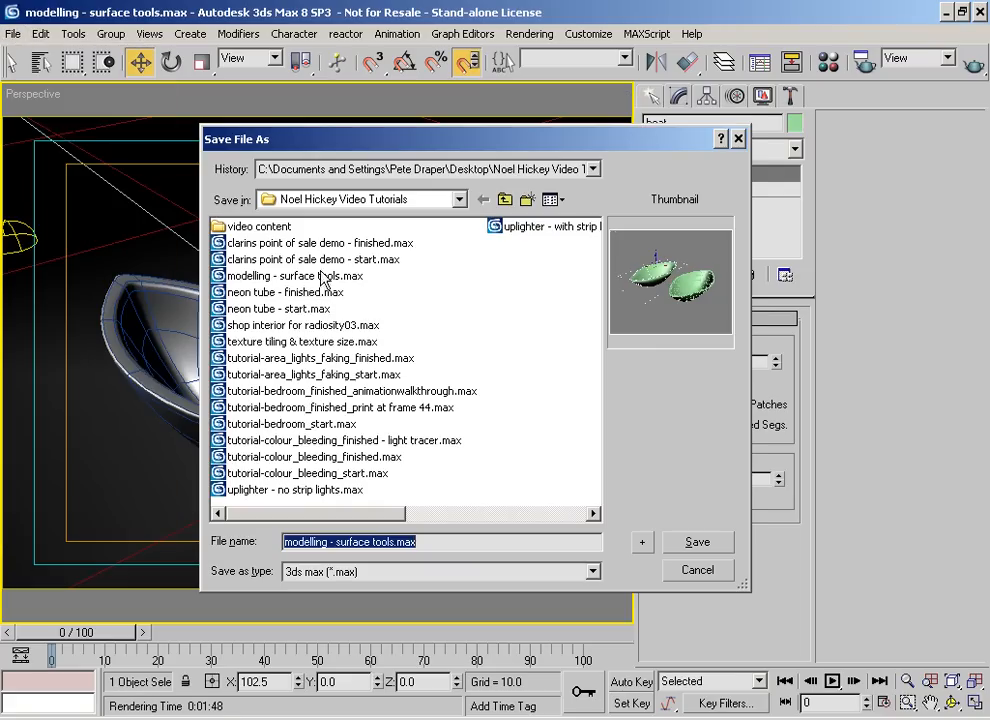
{"action": "left_click", "coordinate": [393, 542]}
{"action": "type", "text": "& "}
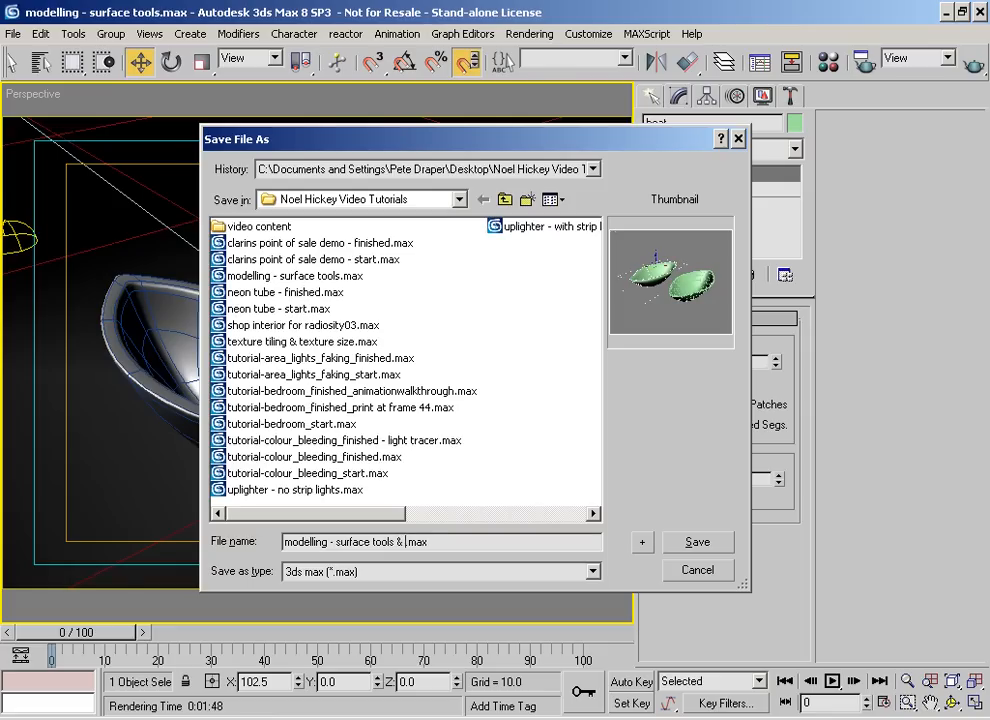
{"action": "type", "text": "poly"}
{"action": "type", "text": "gon modelling"}
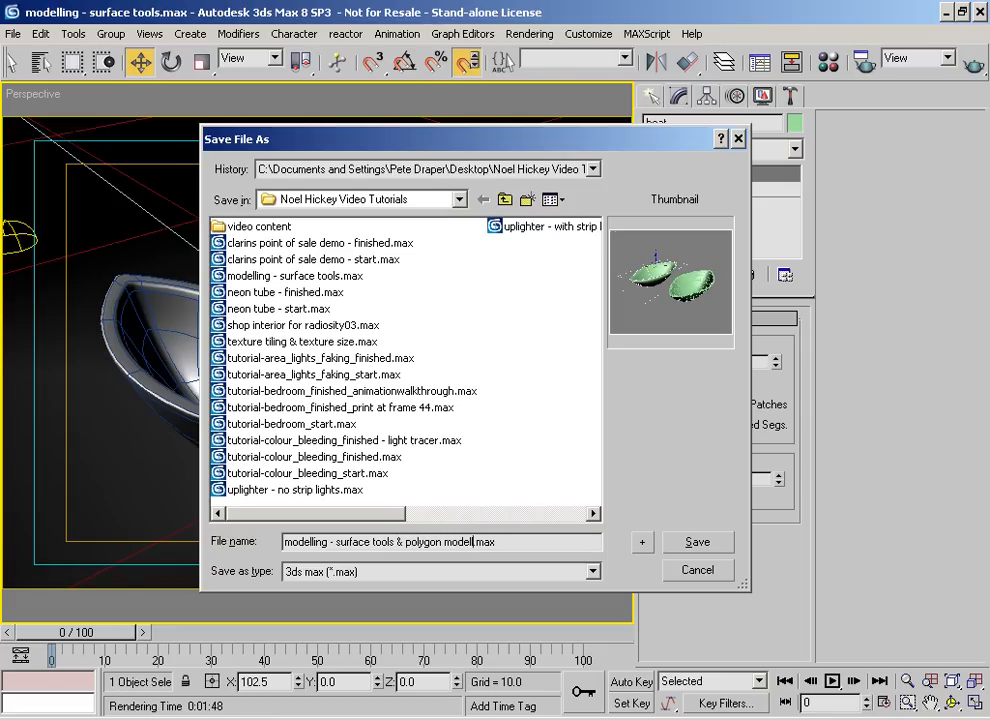
{"action": "key", "text": "Return"}
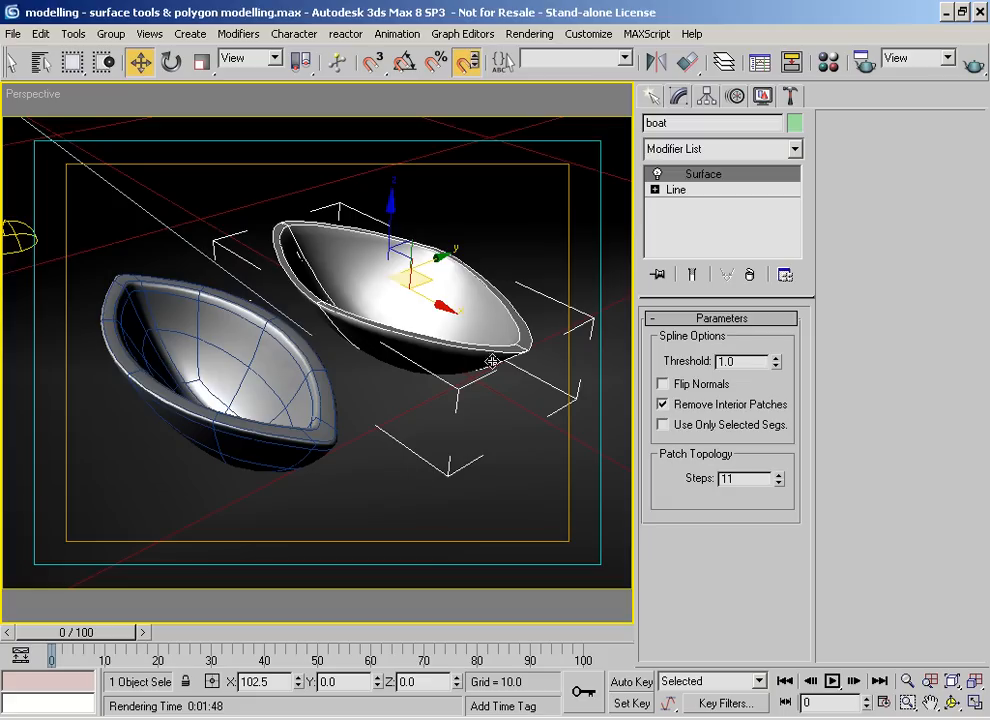
Reset the program to a new, empty scene
{"action": "left_click", "coordinate": [13, 33]}
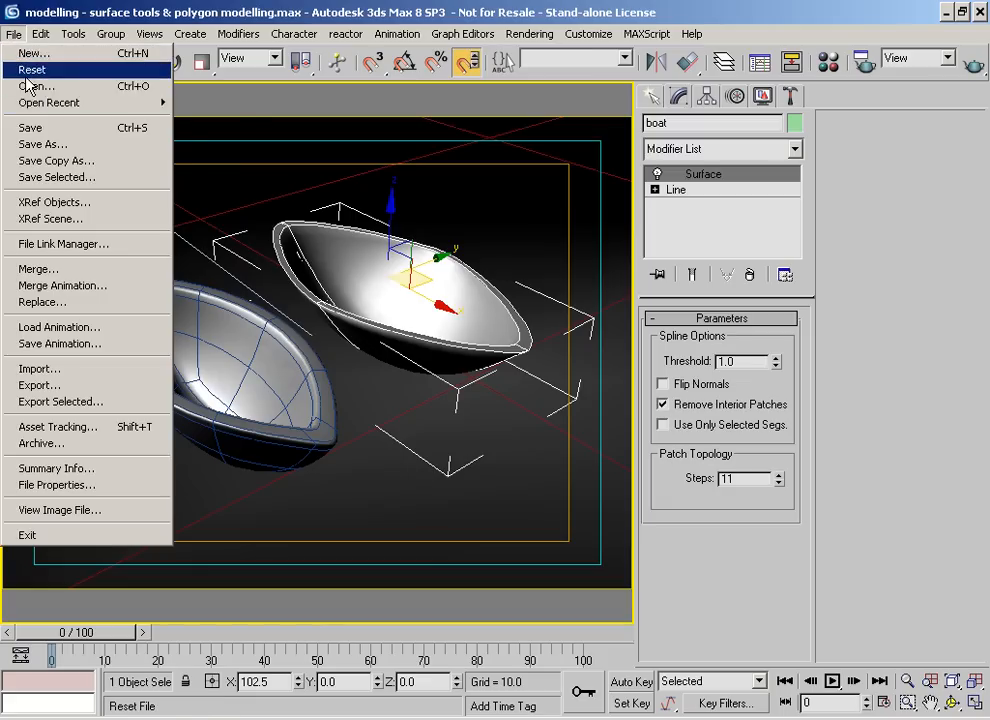
{"action": "left_click", "coordinate": [22, 68]}
{"action": "left_click", "coordinate": [443, 400]}
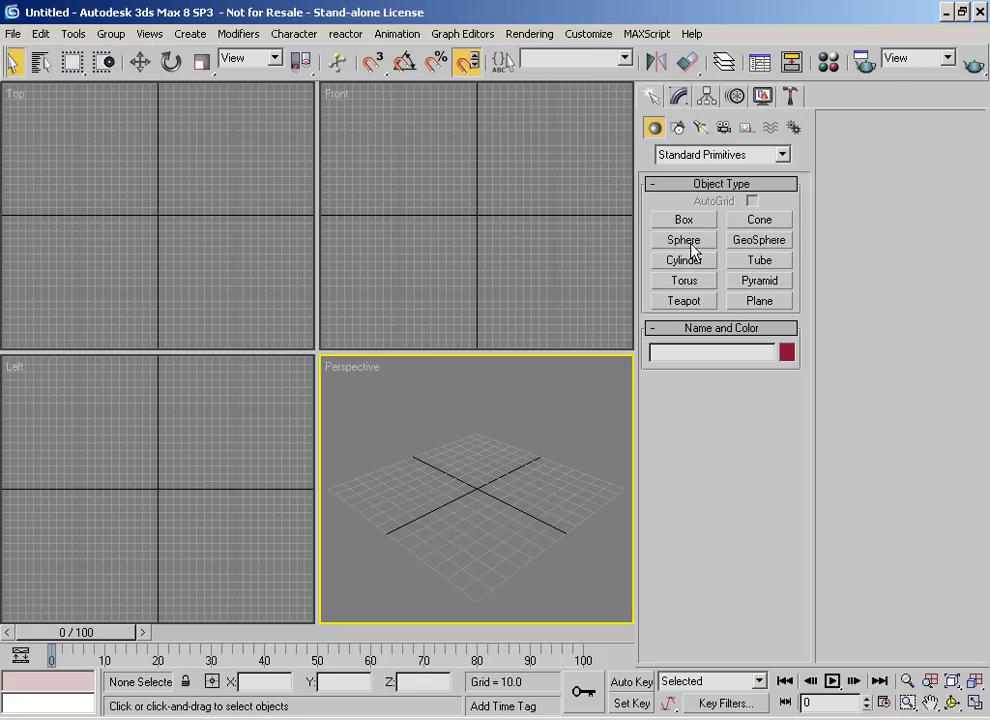
Create a box in the front view about 152 long, 155 wide and 93 high
{"action": "left_click", "coordinate": [684, 219]}
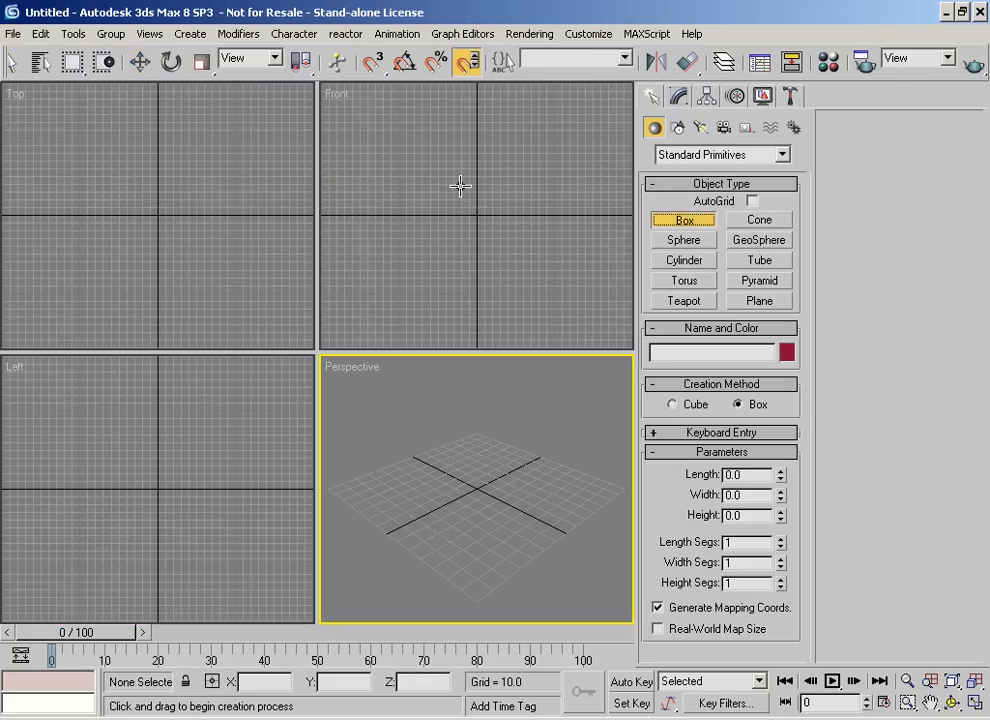
{"action": "left_click_drag", "start_coordinate": [426, 167], "coordinate": [546, 284]}
{"action": "left_click", "coordinate": [537, 236]}
{"action": "scroll", "coordinate": [488, 388], "scroll_direction": "down", "scroll_amount": 4}
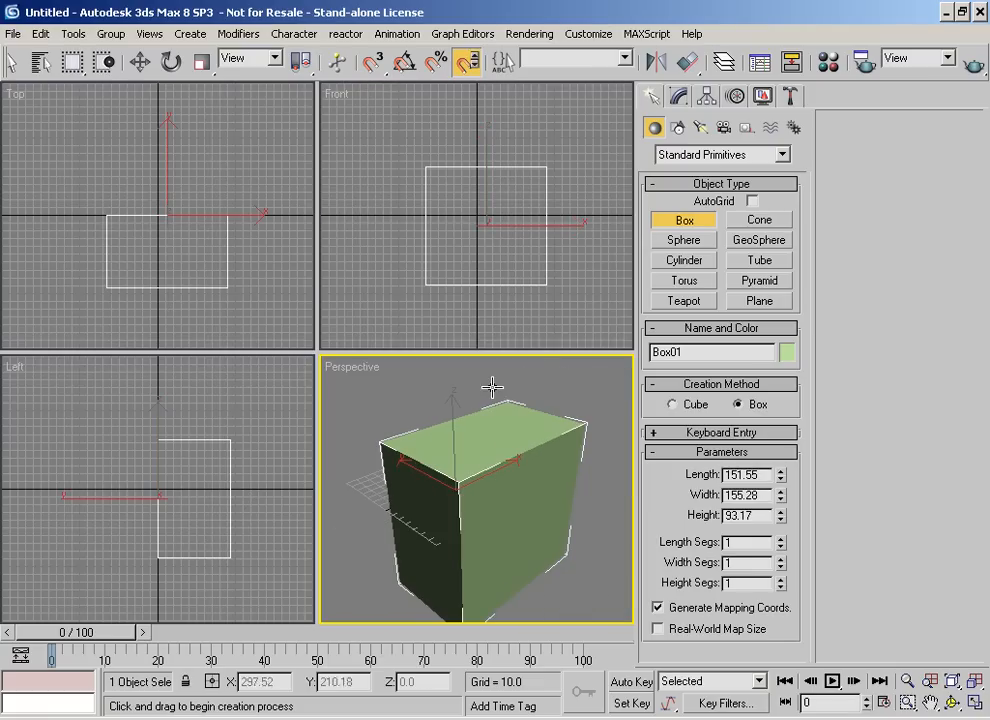
Maximise the perspective view, add an Edit Poly modifier to the box and make more room for its parameters
{"action": "left_click", "coordinate": [681, 98]}
{"action": "key", "text": "alt+w"}
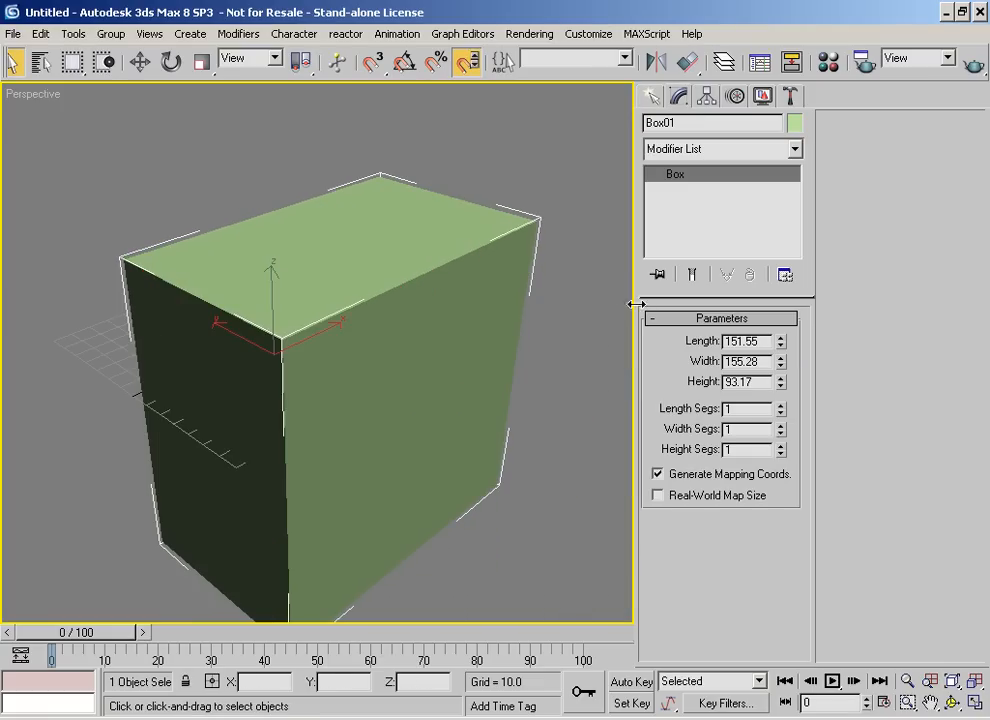
{"action": "left_click", "coordinate": [697, 150]}
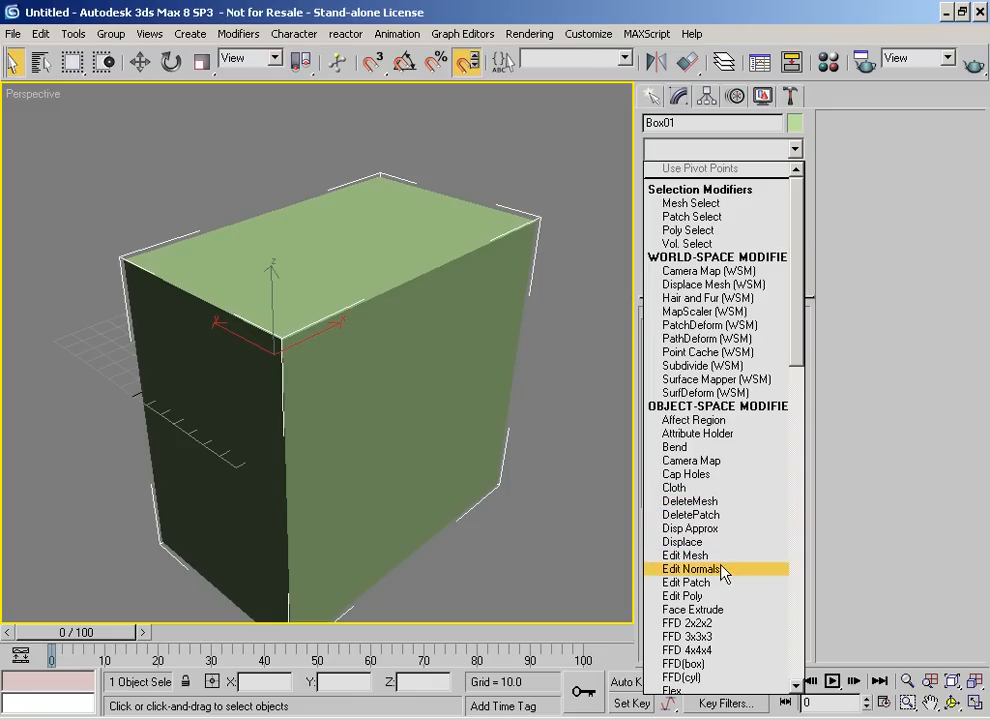
{"action": "left_click", "coordinate": [724, 597]}
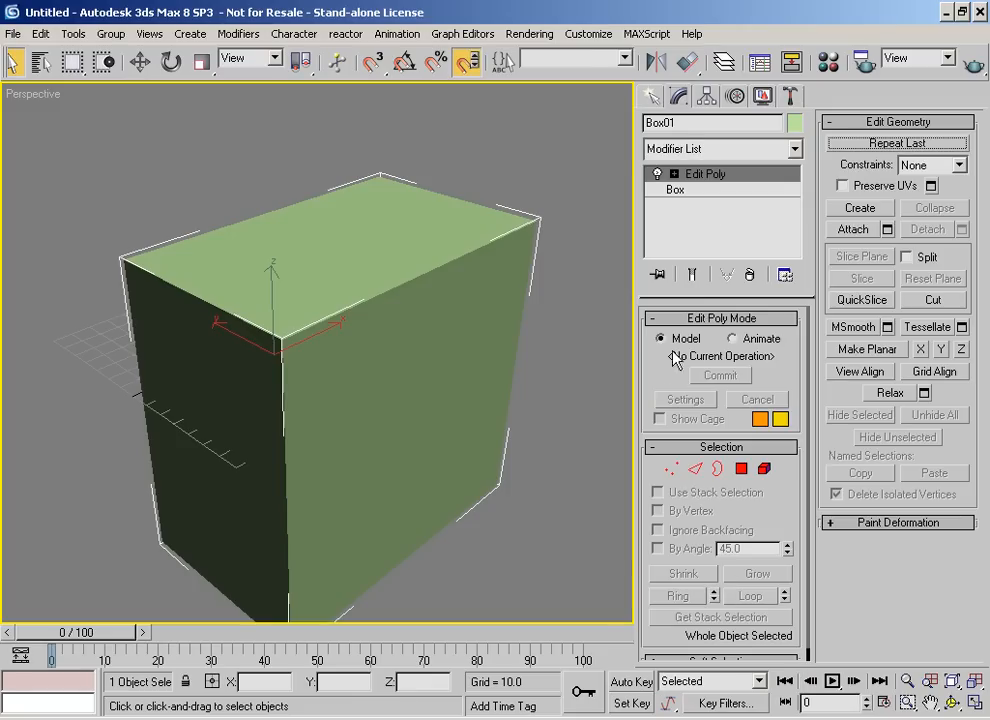
{"action": "left_click_drag", "start_coordinate": [698, 290], "coordinate": [698, 245]}
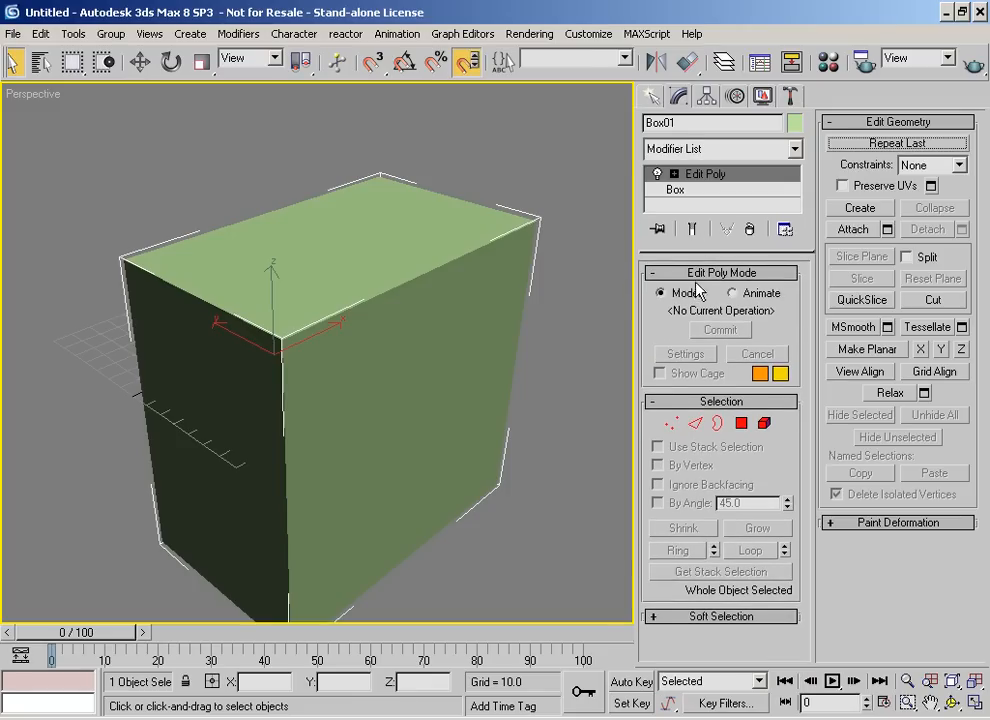
Widen the parameter area to show the Soft Selection settings too, and switch the Edit Poly modifier to vertex level
{"action": "left_click_drag", "start_coordinate": [634, 327], "coordinate": [522, 327]}
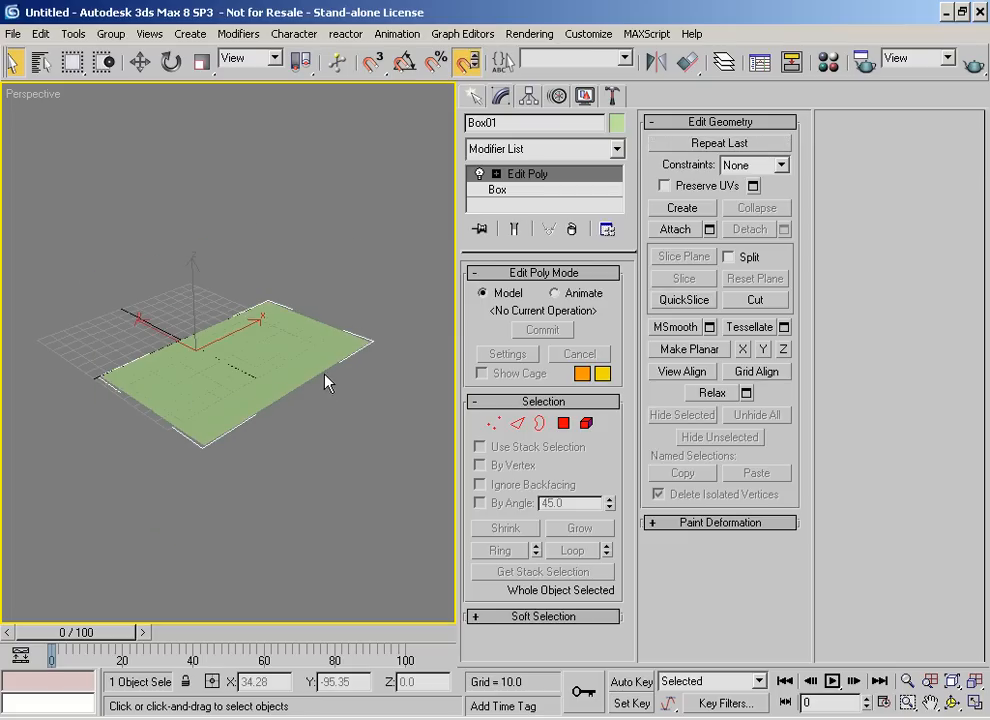
{"action": "key", "text": "ctrl+z"}
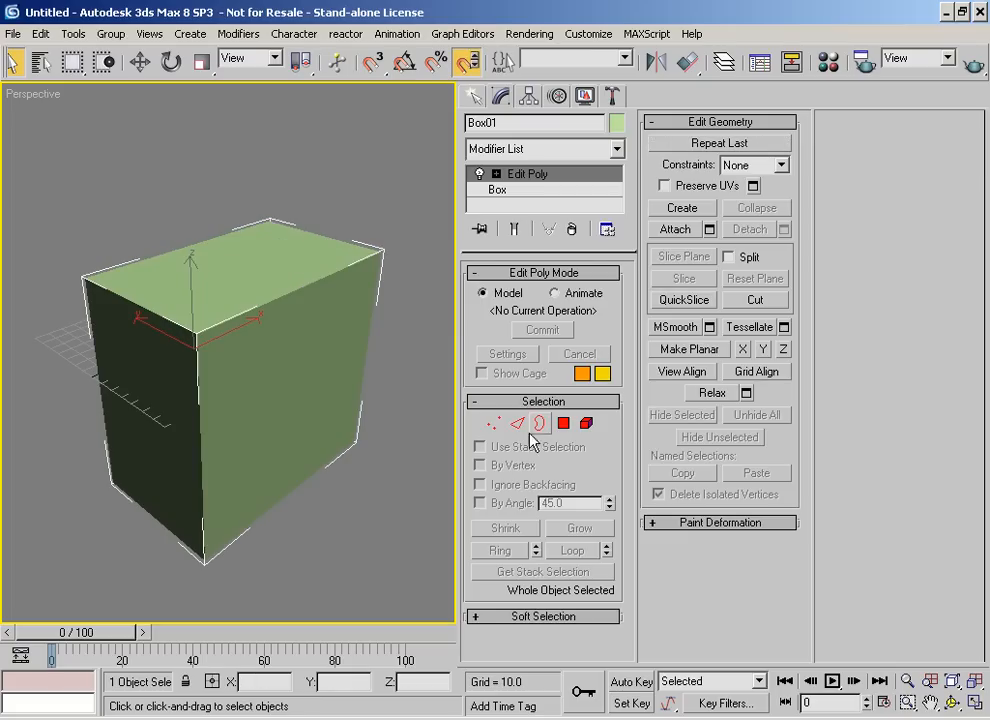
{"action": "left_click", "coordinate": [568, 616]}
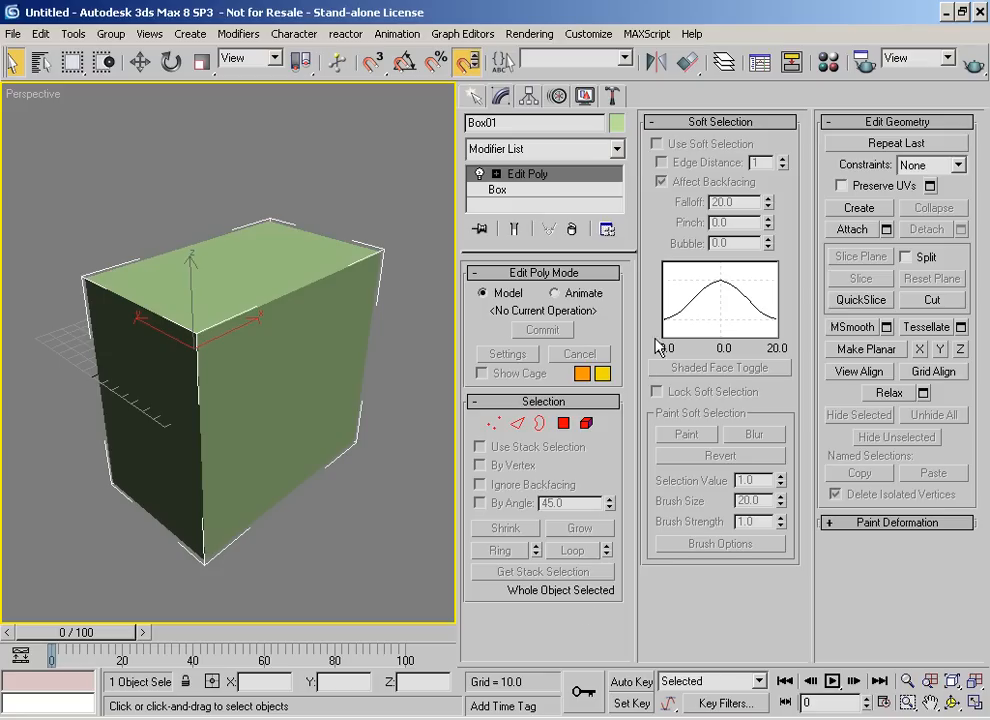
{"action": "left_click", "coordinate": [494, 423]}
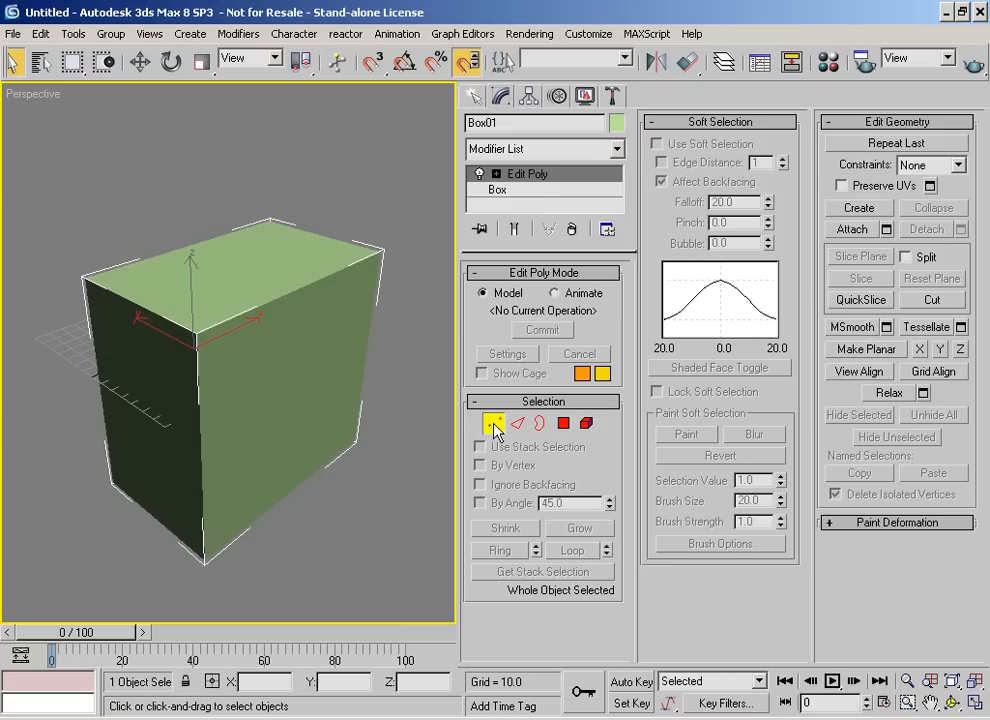
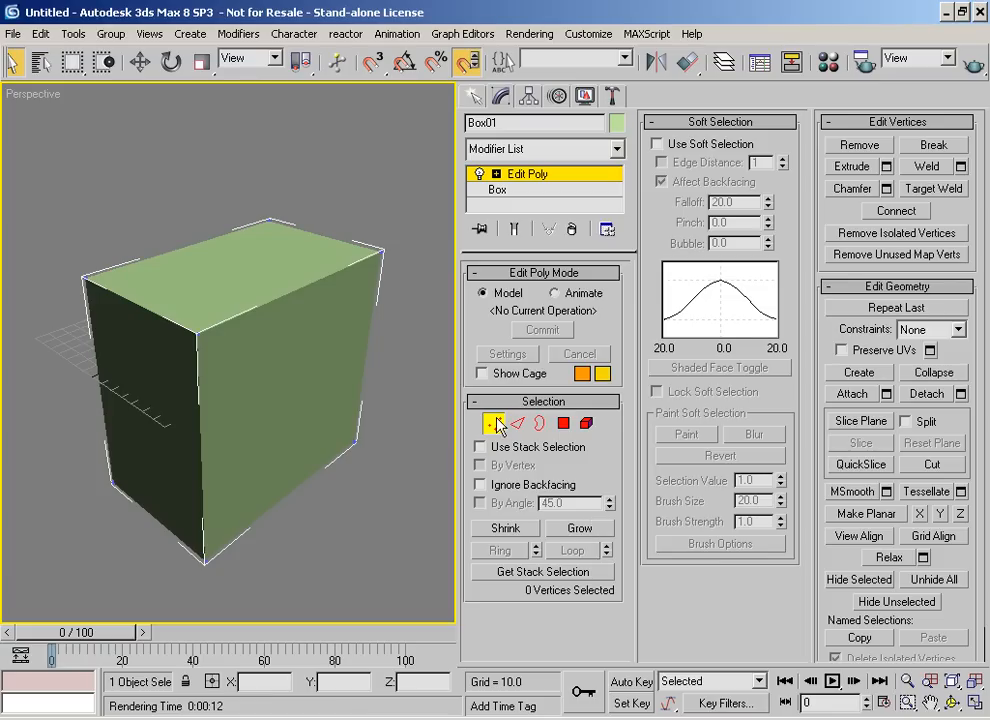
Try to create a free vertex in the empty space in front of the box
{"action": "left_click", "coordinate": [858, 371]}
{"action": "left_click", "coordinate": [366, 533]}
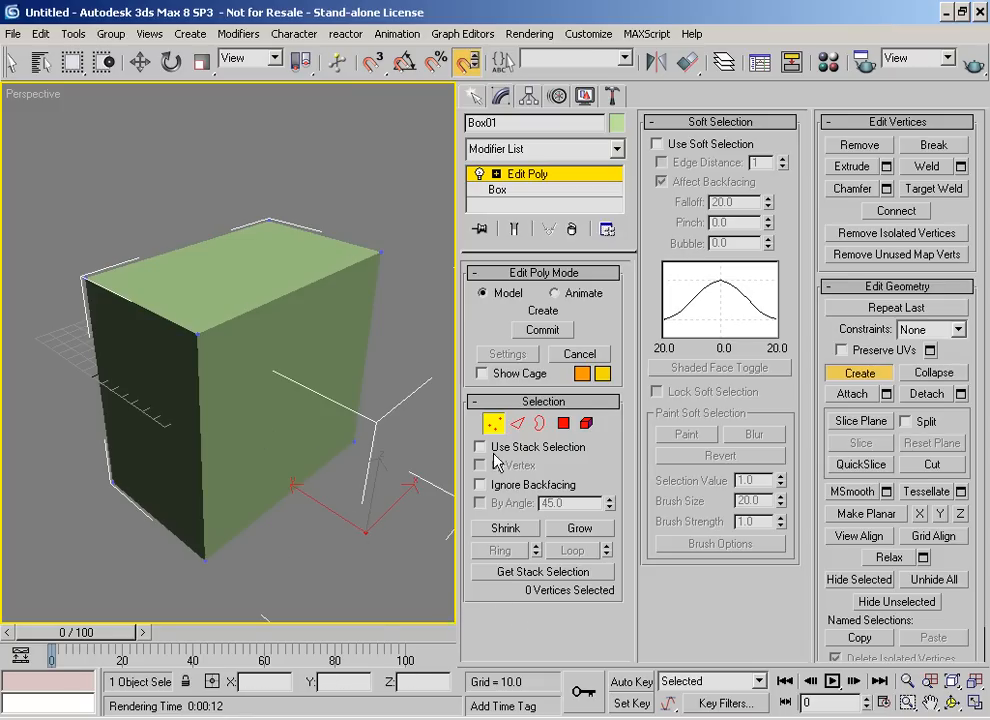
{"action": "right_click", "coordinate": [285, 476]}
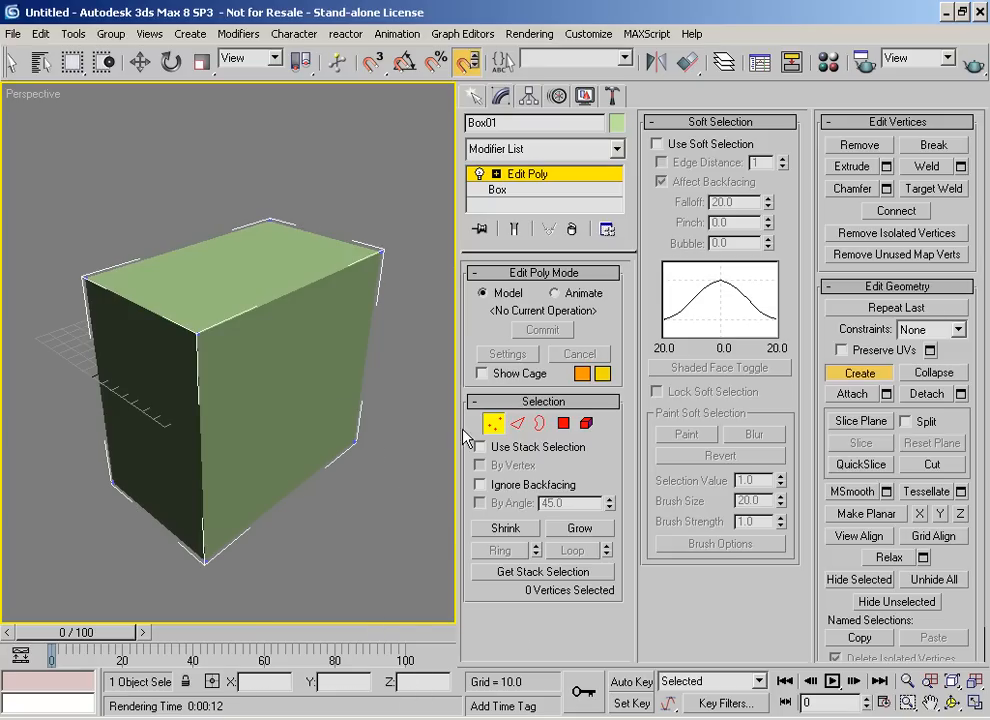
Switch to edge level and create a diagonal edge across the box's large front face, from its upper near corner to the opposite lower corner
{"action": "left_click", "coordinate": [517, 424]}
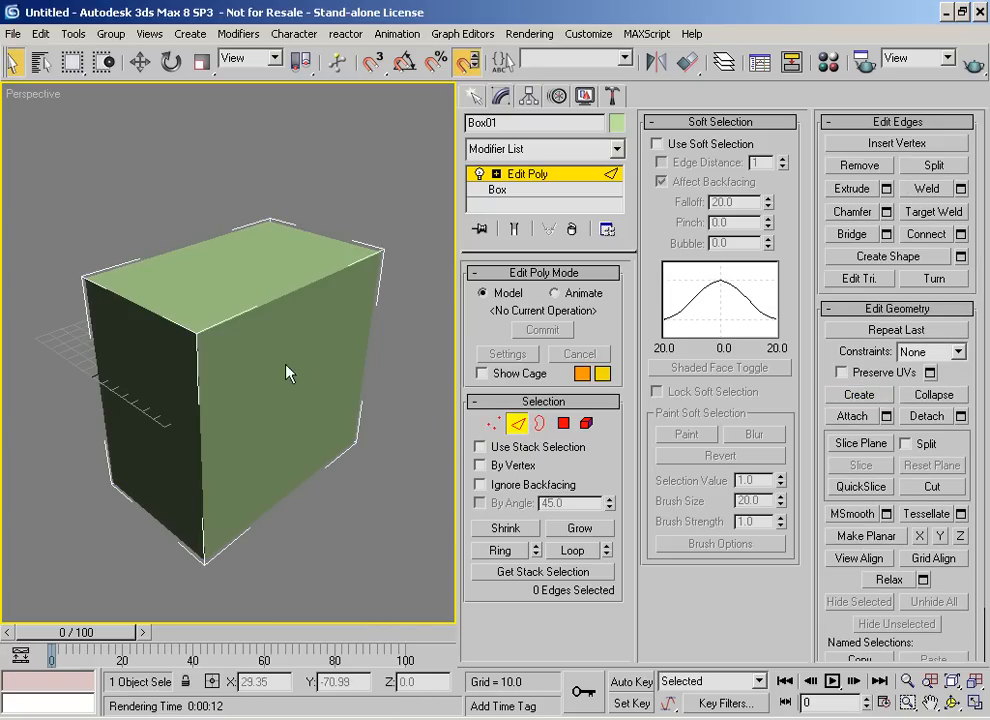
{"action": "left_click", "coordinate": [859, 395]}
{"action": "left_click", "coordinate": [199, 334]}
{"action": "left_click", "coordinate": [355, 440]}
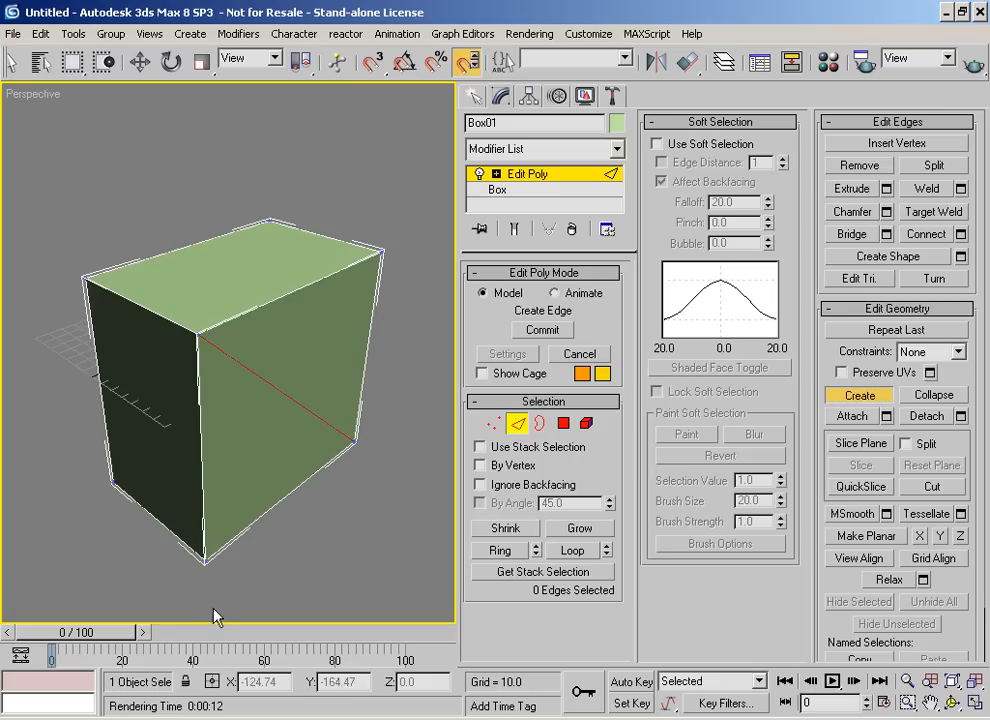
{"action": "left_click", "coordinate": [207, 560]}
{"action": "right_click", "coordinate": [287, 410]}
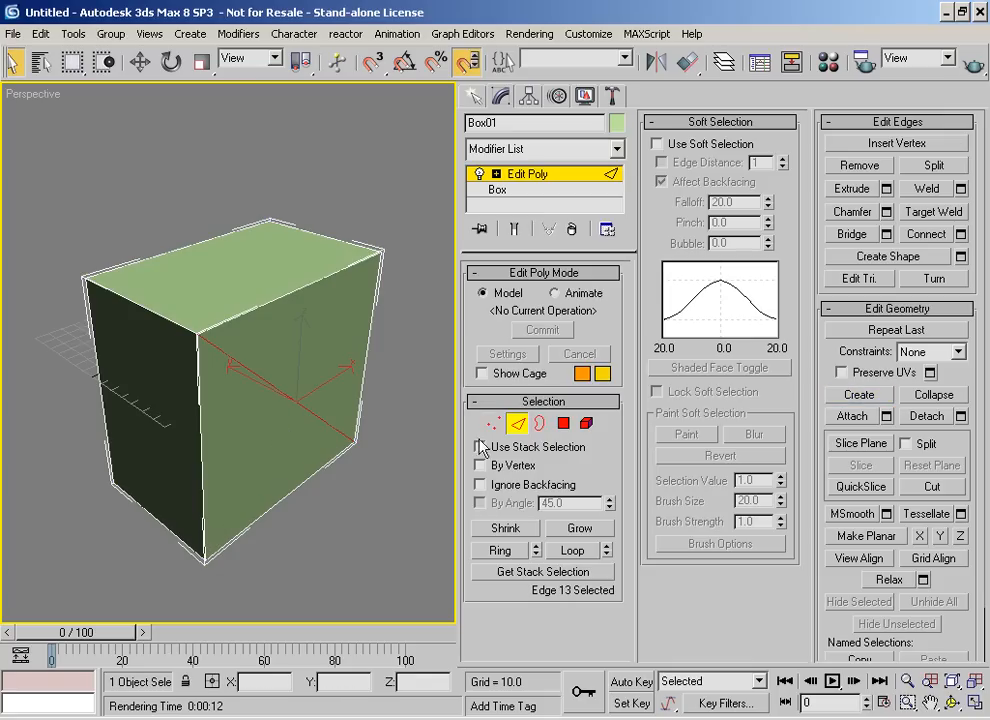
Insert a vertex midway along the diagonal edge and create an edge joining it to the face's lower near corner
{"action": "left_click", "coordinate": [880, 144]}
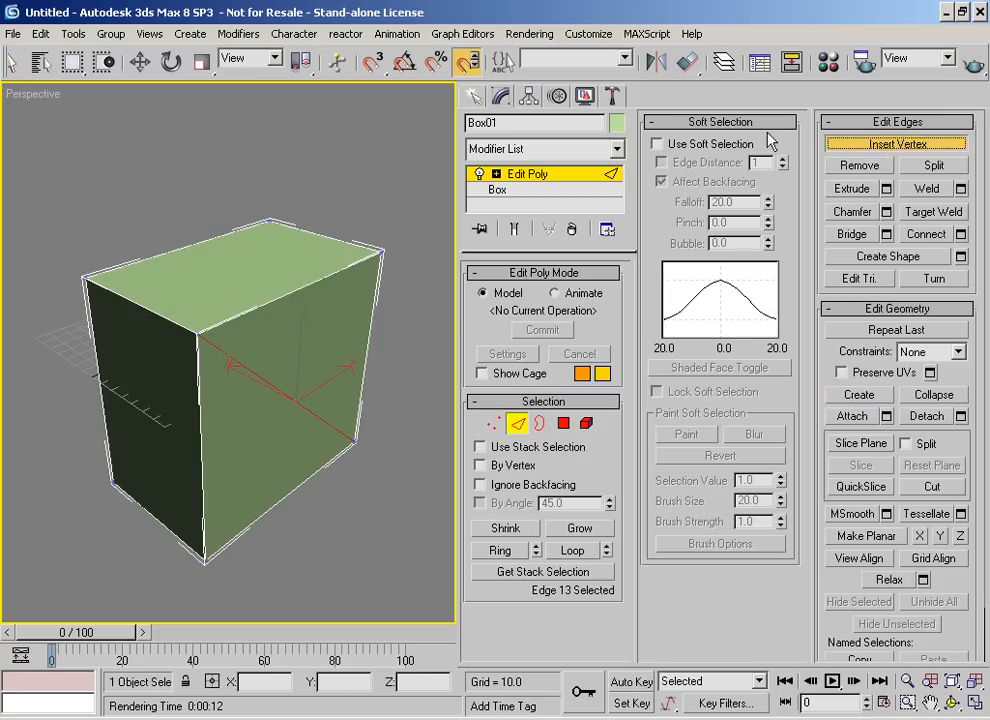
{"action": "left_click", "coordinate": [285, 392]}
{"action": "left_click", "coordinate": [828, 403]}
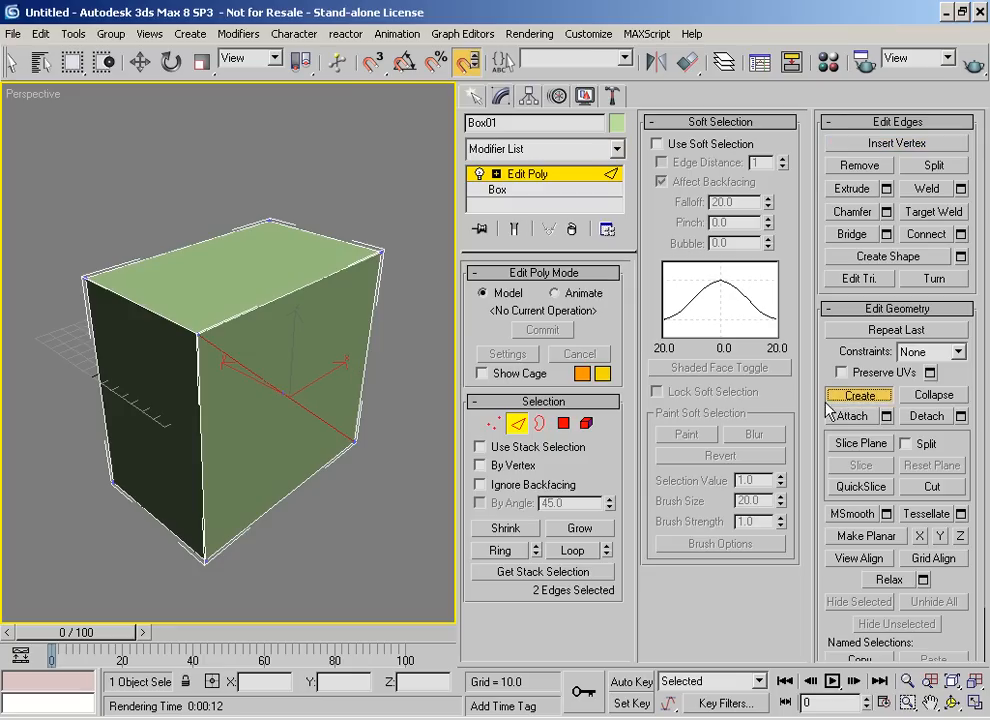
{"action": "left_click", "coordinate": [205, 559]}
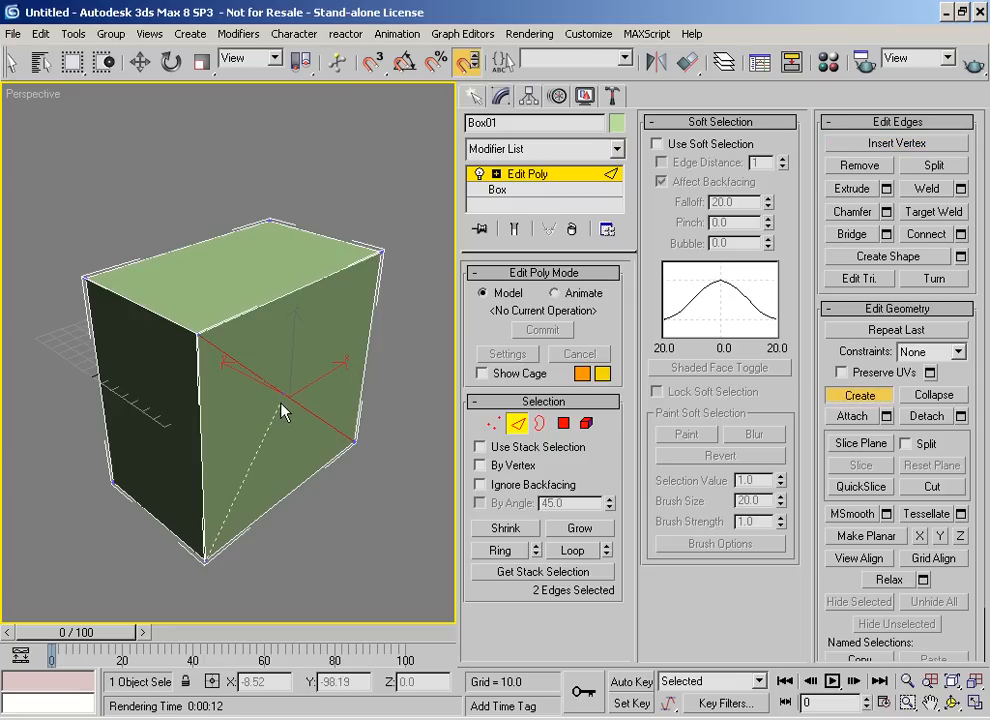
{"action": "left_click", "coordinate": [285, 393]}
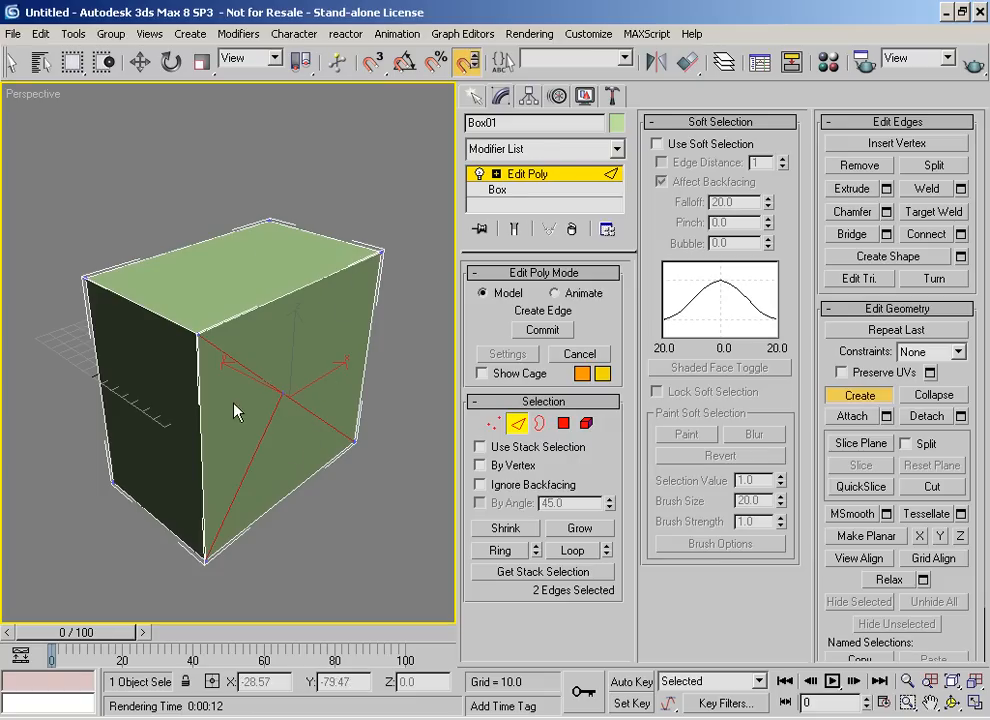
{"action": "left_click", "coordinate": [855, 398]}
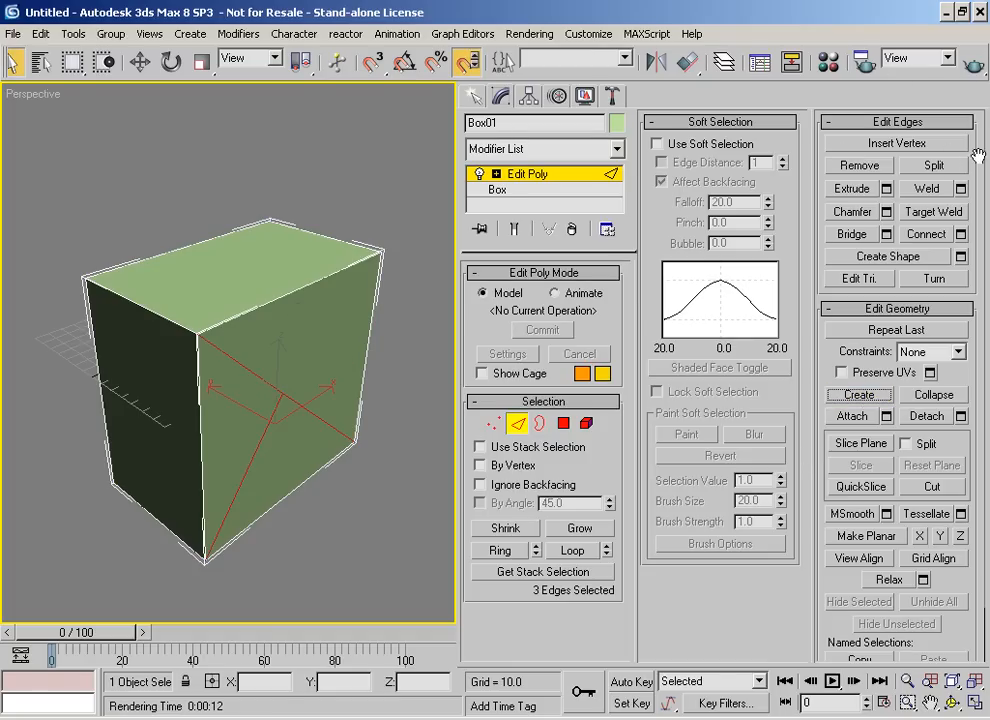
Try removing and extruding the three selected diagonal edges, and open the edge weld settings without applying them
{"action": "left_click", "coordinate": [858, 168]}
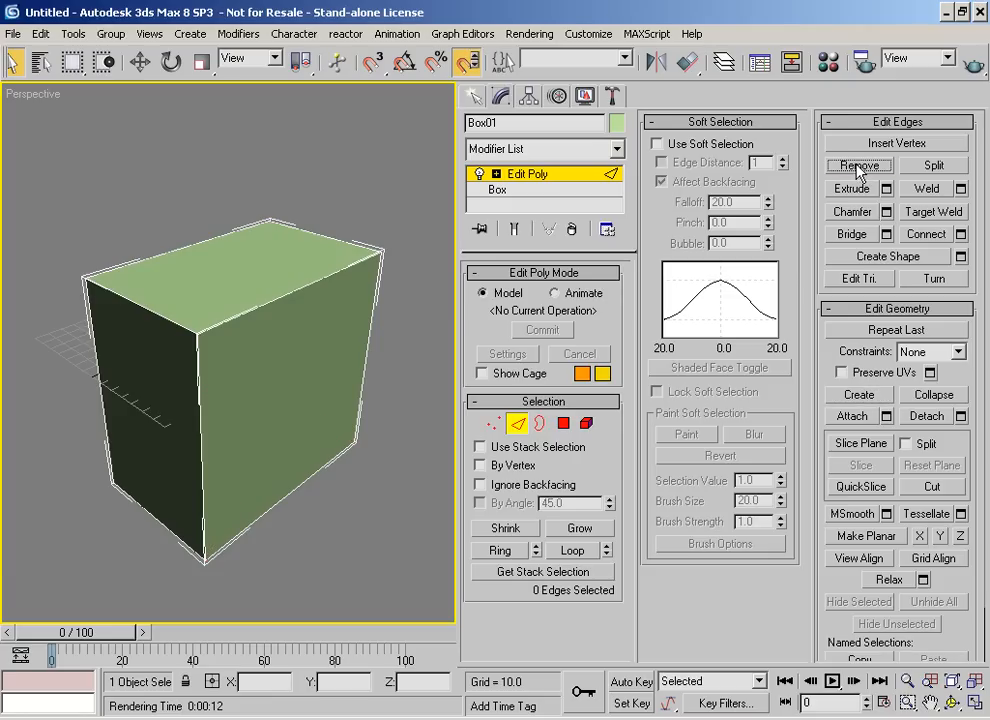
{"action": "key", "text": "ctrl+z"}
{"action": "left_click", "coordinate": [852, 190]}
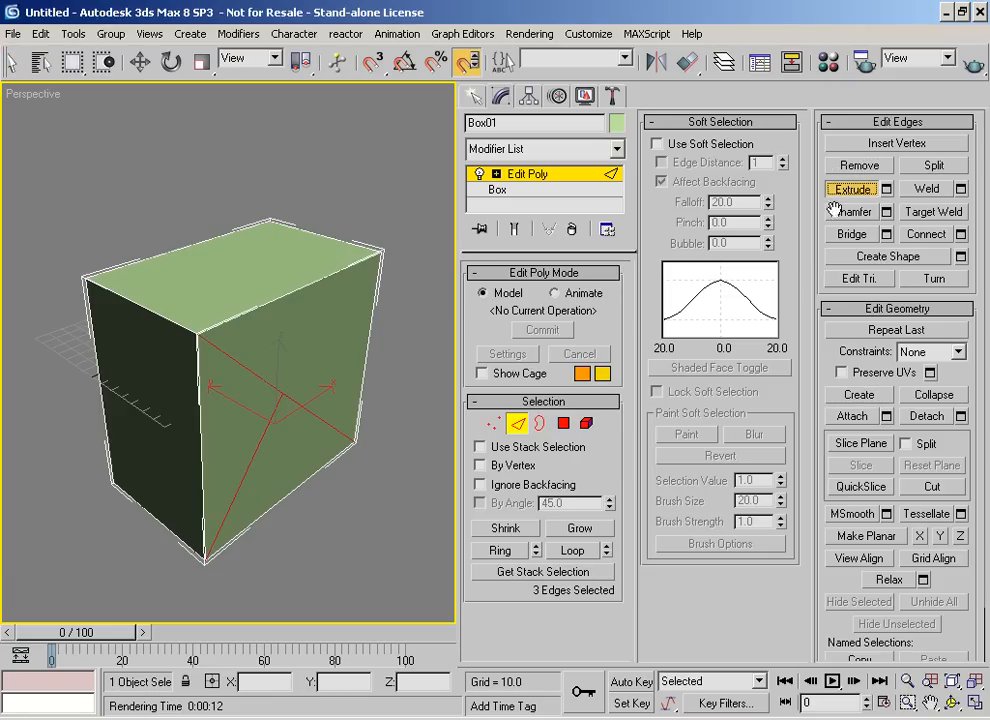
{"action": "left_click_drag", "start_coordinate": [281, 400], "coordinate": [325, 331]}
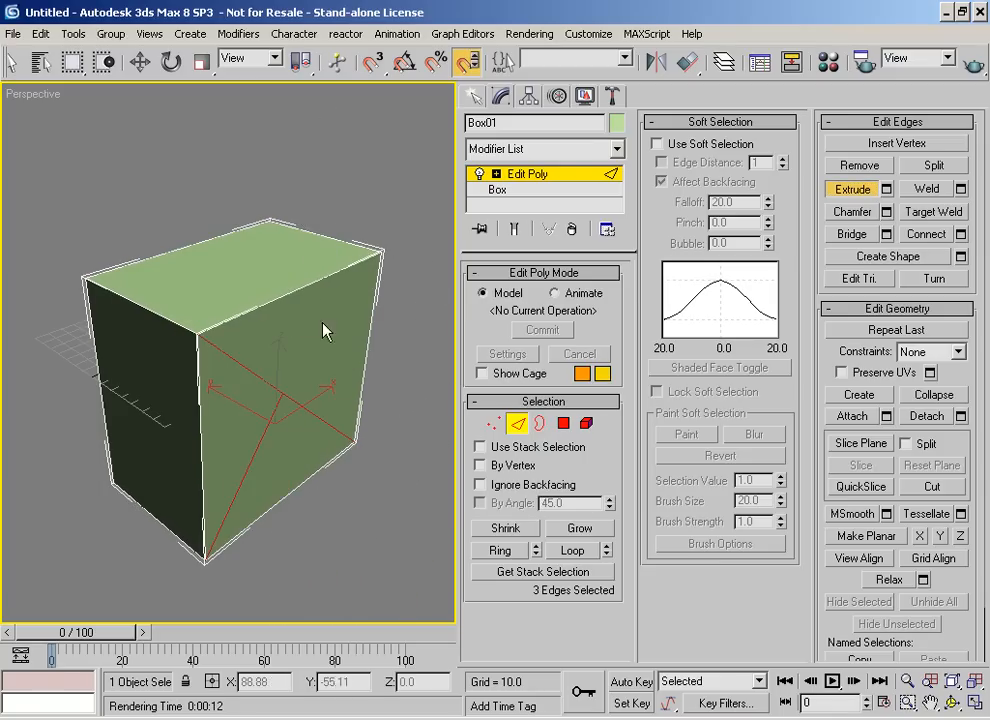
{"action": "left_click", "coordinate": [960, 189]}
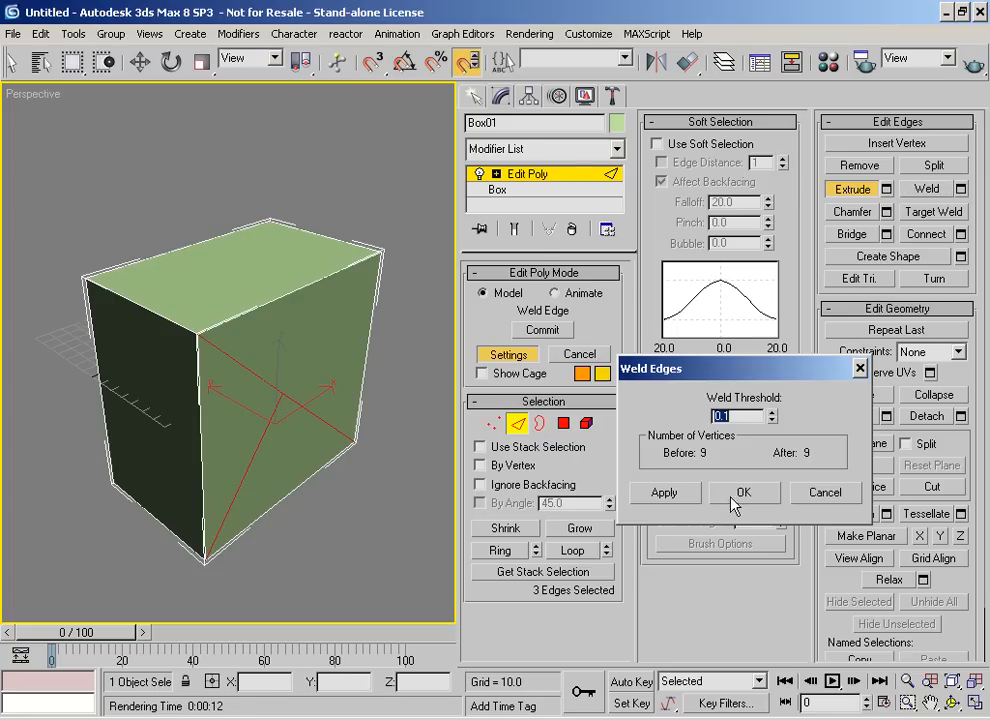
{"action": "left_click", "coordinate": [825, 492]}
Try chamfering the diagonal edges and the long top edge of the large front face
{"action": "left_click", "coordinate": [856, 215]}
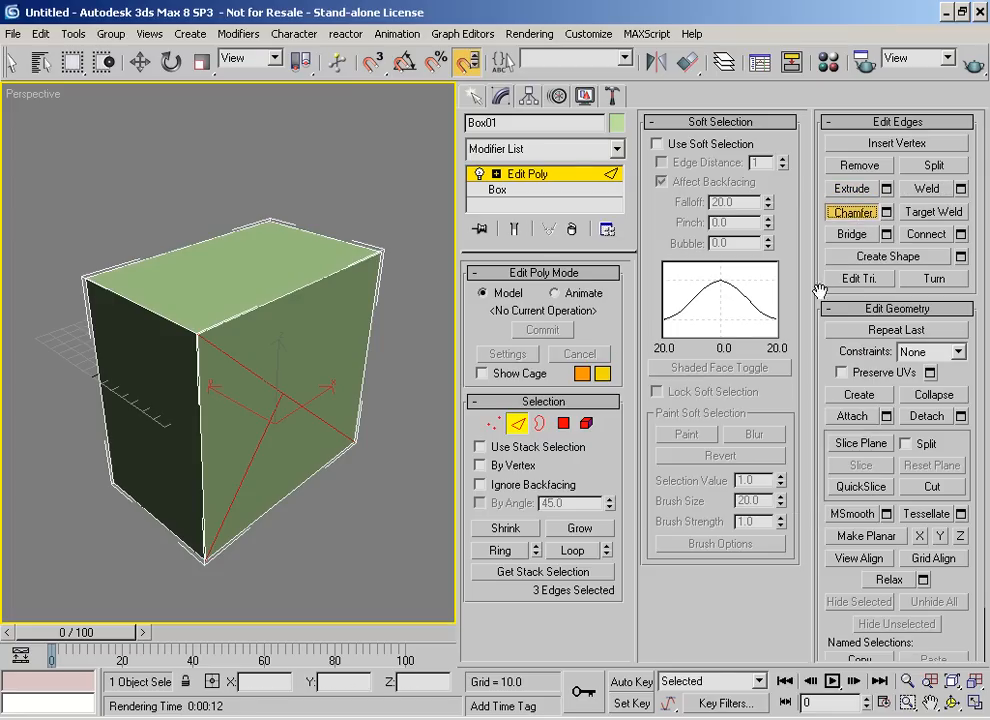
{"action": "left_click_drag", "start_coordinate": [278, 404], "coordinate": [316, 308]}
{"action": "right_click", "coordinate": [316, 308]}
{"action": "left_click", "coordinate": [309, 283]}
{"action": "left_click_drag", "start_coordinate": [301, 289], "coordinate": [298, 232]}
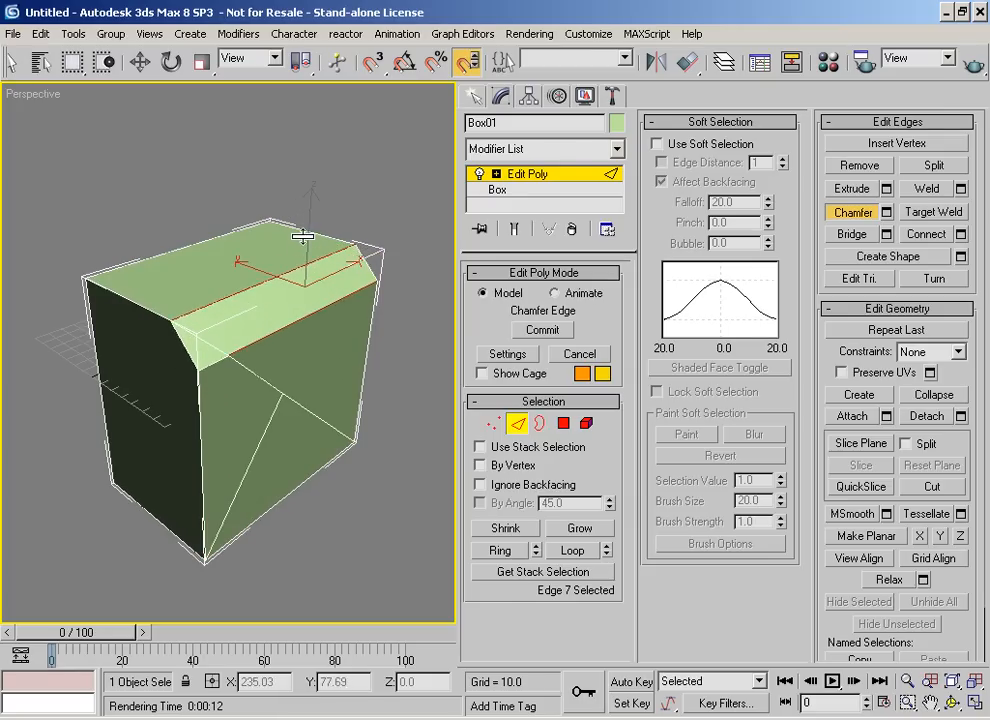
{"action": "right_click", "coordinate": [158, 336]}
Chamfer the short top side edge into three facets, and chamfer the back top edge together with the connected curved-side edges
{"action": "mouse_move", "coordinate": [157, 314]}
{"action": "left_mouse_down"}
{"action": "mouse_move", "coordinate": [170, 223]}
{"action": "mouse_move", "coordinate": [165, 350]}
{"action": "mouse_move", "coordinate": [148, 327]}
{"action": "left_mouse_up"}
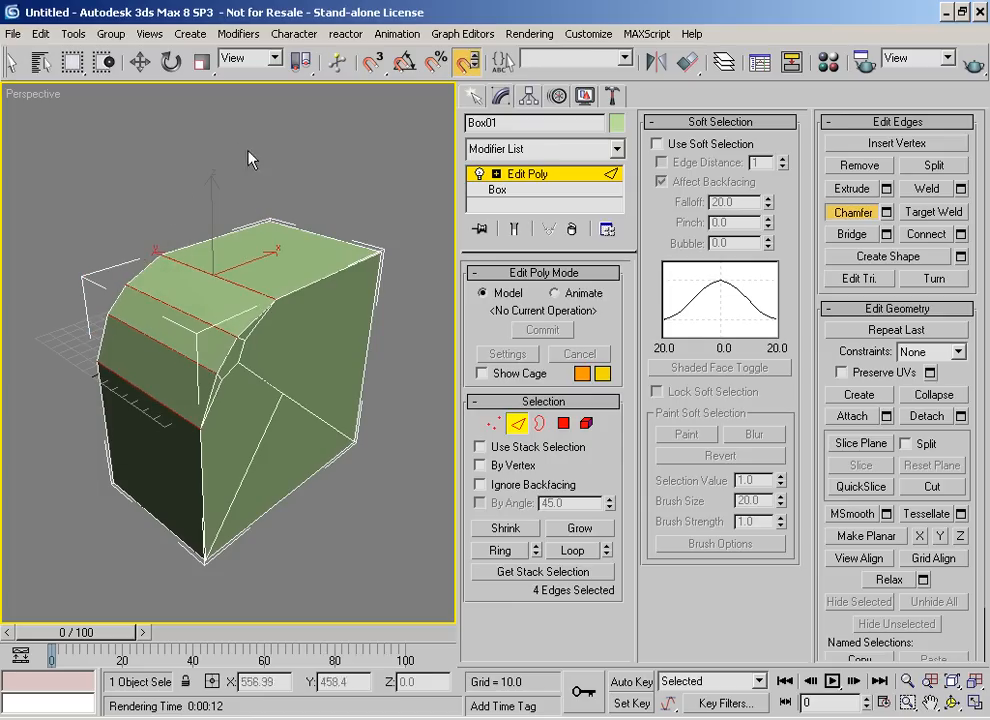
{"action": "mouse_move", "coordinate": [228, 235]}
{"action": "left_mouse_down"}
{"action": "mouse_move", "coordinate": [228, 212]}
{"action": "mouse_move", "coordinate": [221, 228]}
{"action": "left_mouse_up"}
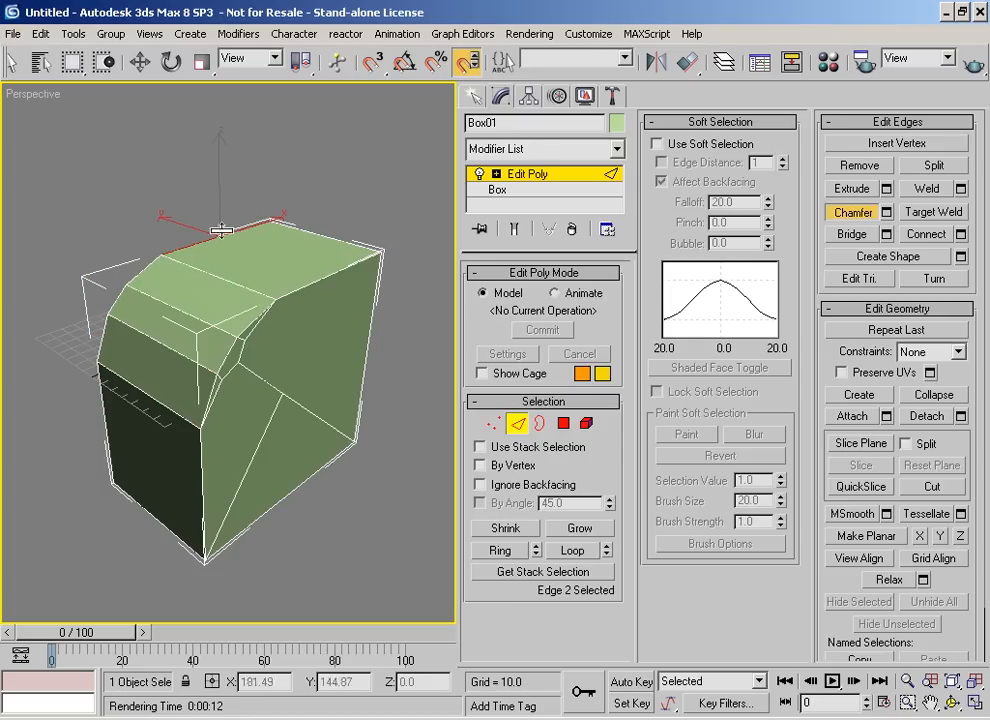
{"action": "left_click", "coordinate": [572, 550]}
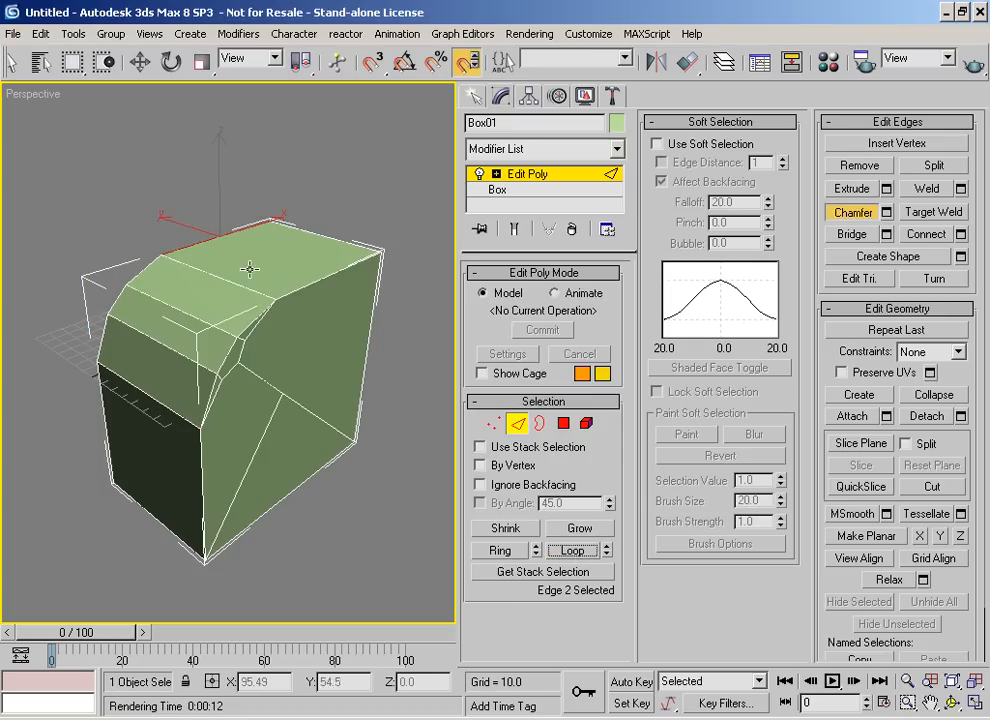
{"action": "left_click", "coordinate": [120, 285], "text": "ctrl"}
{"action": "left_click", "coordinate": [106, 312], "text": "ctrl"}
{"action": "left_click", "coordinate": [100, 342], "text": "ctrl"}
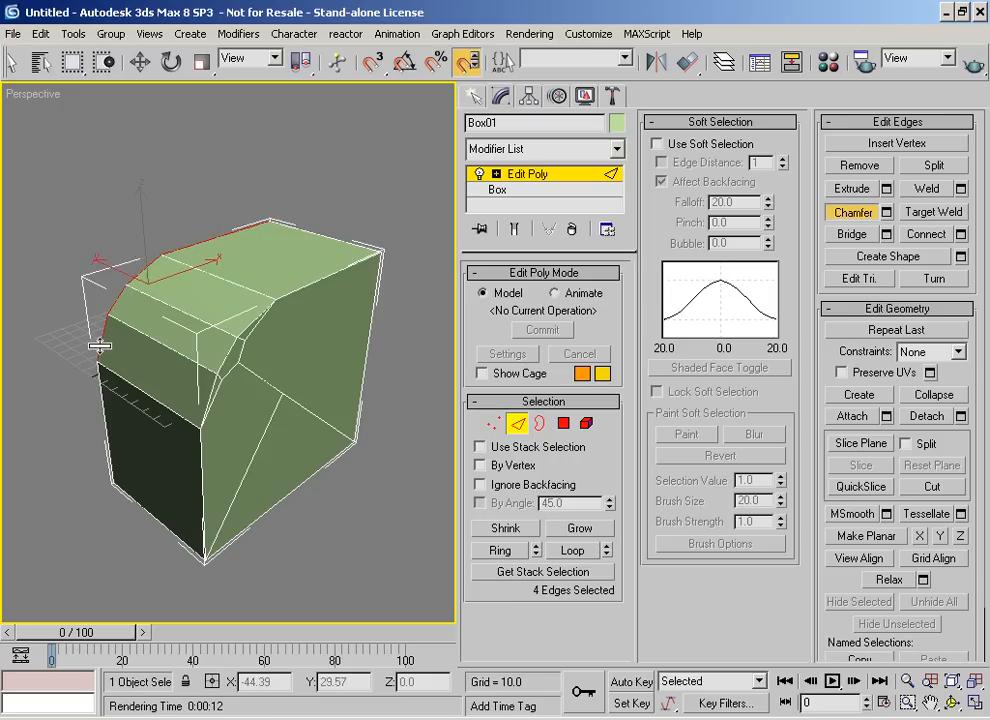
{"action": "left_click", "coordinate": [99, 384], "text": "ctrl"}
{"action": "left_click_drag", "start_coordinate": [99, 354], "coordinate": [101, 292]}
Chamfer the vertical corner edge at the back of the box
{"action": "middle_click_drag", "start_coordinate": [168, 276], "coordinate": [232, 411], "text": "alt"}
{"action": "left_click", "coordinate": [137, 464]}
{"action": "left_click_drag", "start_coordinate": [137, 464], "coordinate": [117, 320]}
{"action": "left_click_drag", "start_coordinate": [115, 366], "coordinate": [104, 327]}
Try to weld the upper and lower vertices at the chamfered back corner, and undo the weld
{"action": "scroll", "coordinate": [107, 340], "scroll_direction": "up", "scroll_amount": 5}
{"action": "middle_click_drag", "start_coordinate": [110, 354], "coordinate": [445, 489]}
{"action": "left_click_drag", "start_coordinate": [445, 489], "coordinate": [290, 429]}
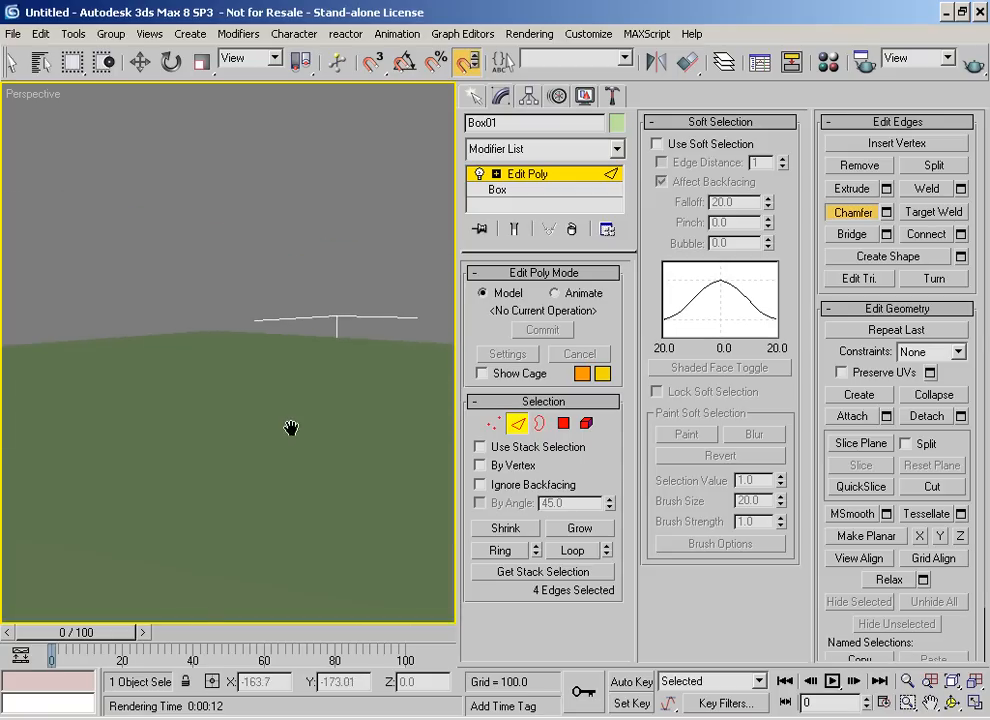
{"action": "scroll", "coordinate": [245, 460], "scroll_direction": "down", "scroll_amount": 5}
{"action": "left_click", "coordinate": [494, 425]}
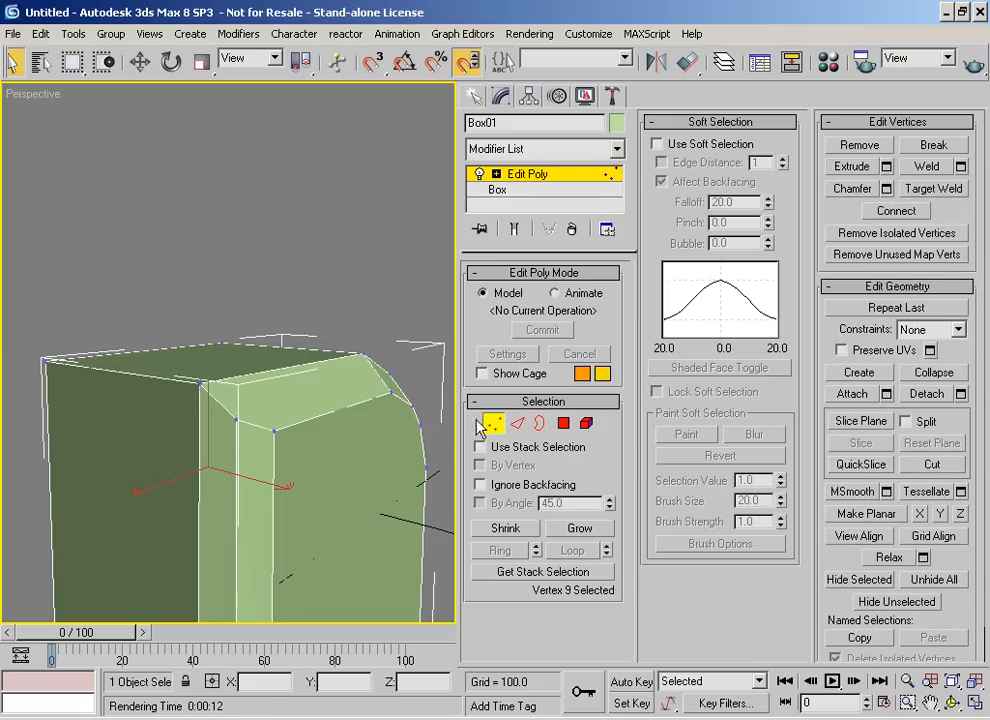
{"action": "left_click_drag", "start_coordinate": [243, 367], "coordinate": [177, 410]}
{"action": "middle_click_drag", "start_coordinate": [177, 418], "coordinate": [167, 348], "text": "alt"}
{"action": "middle_click_drag", "start_coordinate": [181, 579], "coordinate": [188, 597], "text": "alt"}
{"action": "left_click_drag", "start_coordinate": [226, 533], "coordinate": [212, 602], "text": "ctrl"}
{"action": "left_click", "coordinate": [926, 166]}
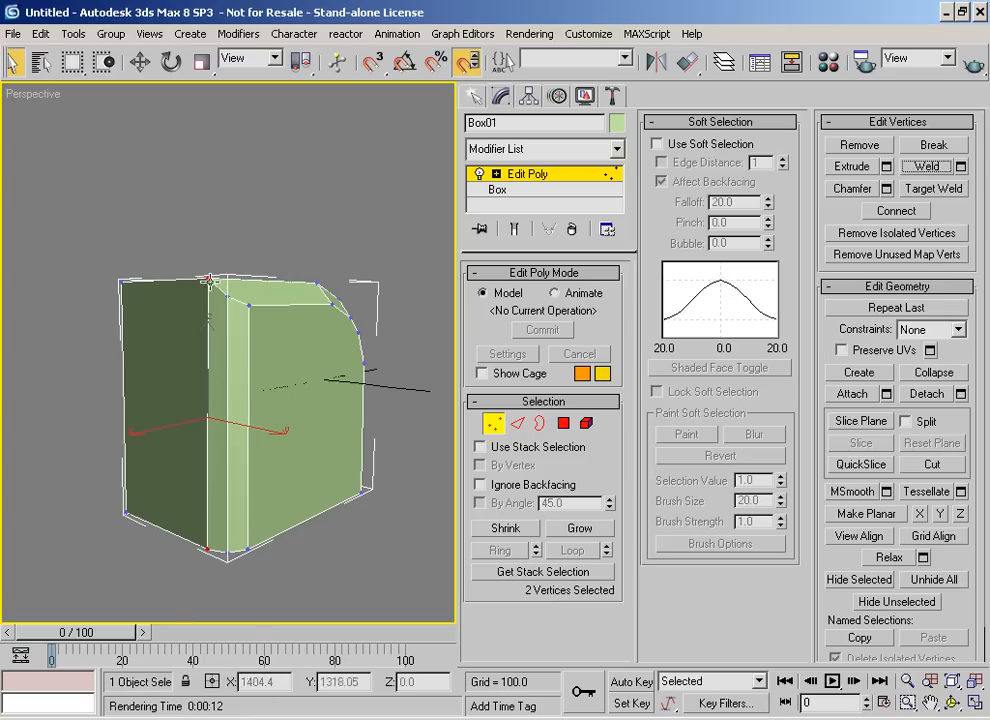
{"action": "key", "text": "ctrl+z"}
Chamfer the top edge between the top face and the large flat side face at the beveled end of the box
{"action": "middle_click_drag", "start_coordinate": [280, 595], "coordinate": [180, 356], "text": "alt"}
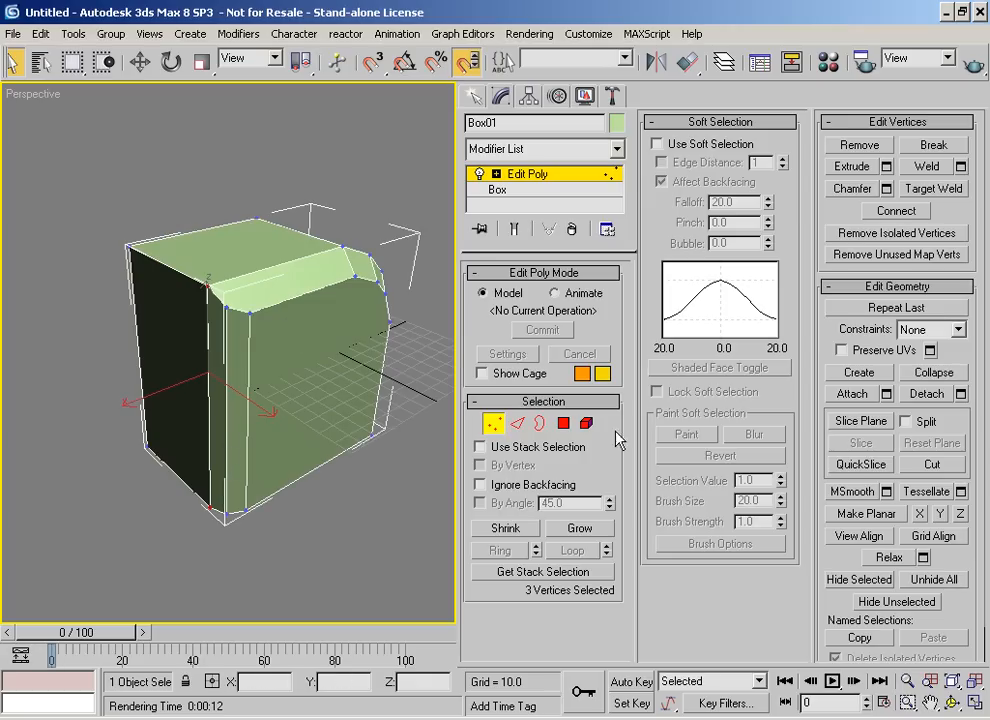
{"action": "left_click", "coordinate": [518, 424]}
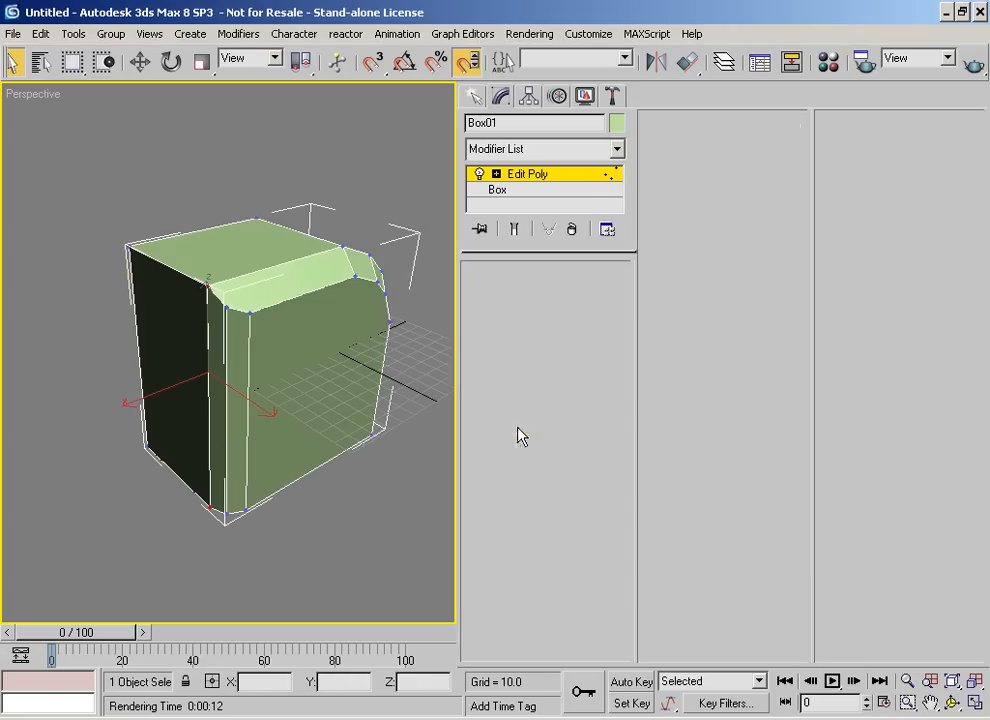
{"action": "middle_click_drag", "start_coordinate": [108, 518], "coordinate": [320, 508], "text": "alt"}
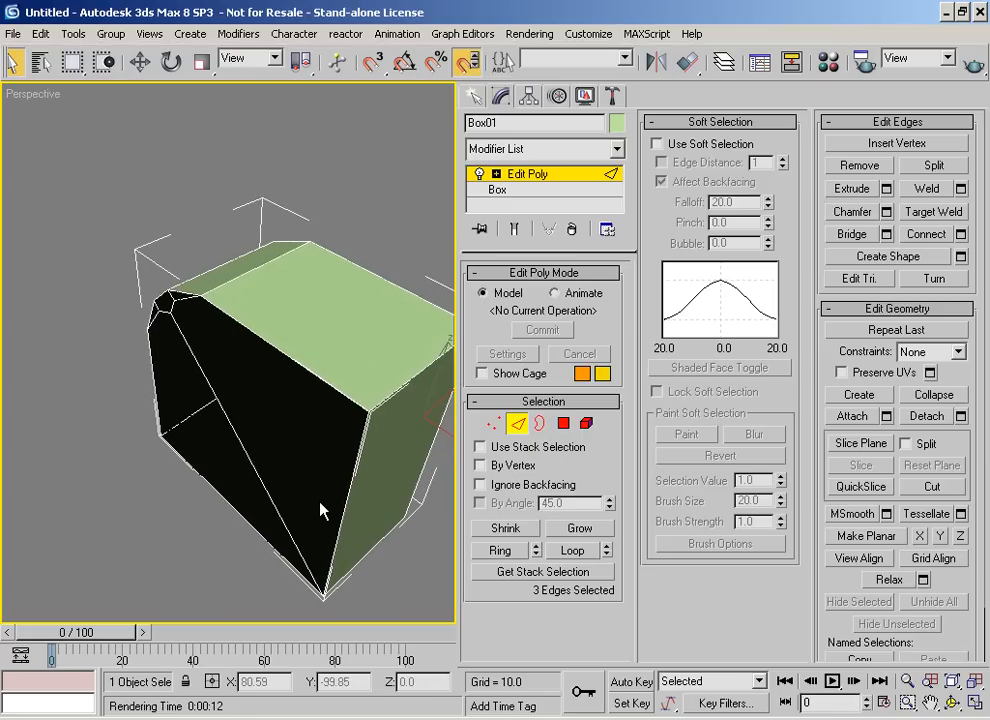
{"action": "left_click", "coordinate": [312, 372]}
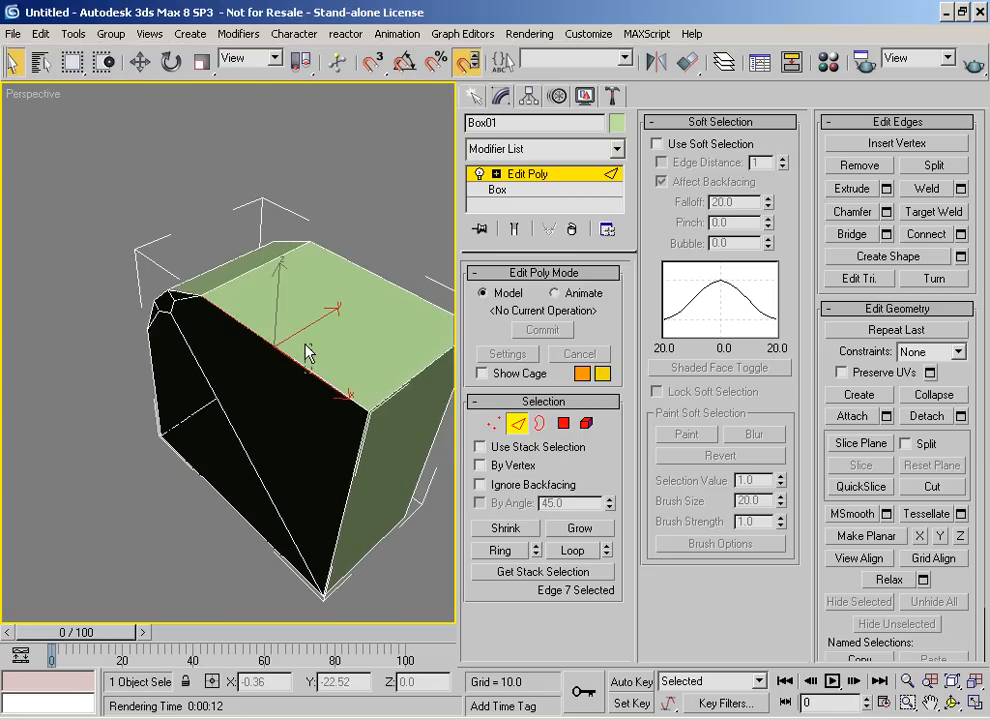
{"action": "scroll", "coordinate": [278, 385], "scroll_direction": "up", "scroll_amount": 6}
{"action": "middle_click_drag", "start_coordinate": [278, 369], "coordinate": [232, 388]}
{"action": "scroll", "coordinate": [267, 401], "scroll_direction": "down", "scroll_amount": 5}
{"action": "scroll", "coordinate": [290, 433], "scroll_direction": "up", "scroll_amount": 2}
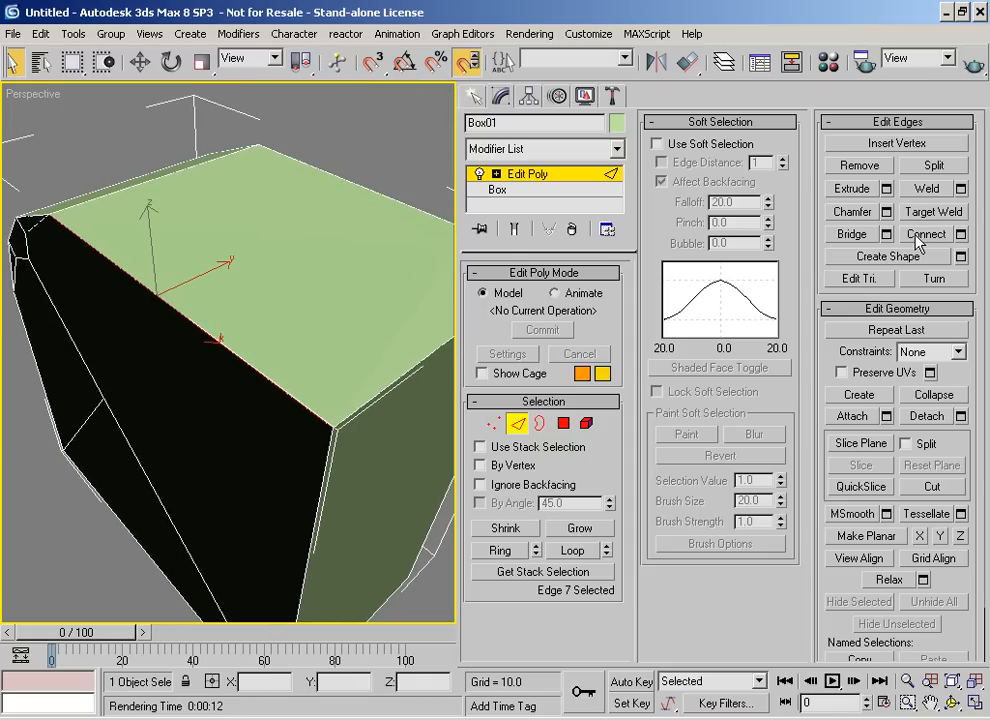
{"action": "scroll", "coordinate": [380, 333], "scroll_direction": "down", "scroll_amount": 2}
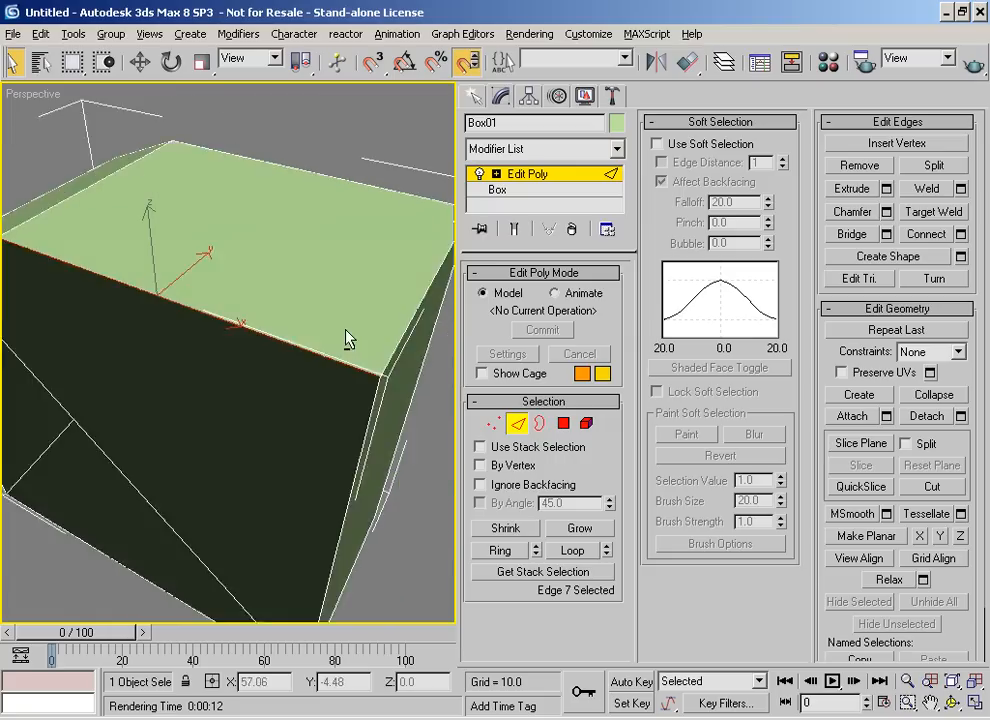
{"action": "scroll", "coordinate": [148, 336], "scroll_direction": "up", "scroll_amount": 2}
{"action": "middle_click_drag", "start_coordinate": [148, 336], "coordinate": [251, 343]}
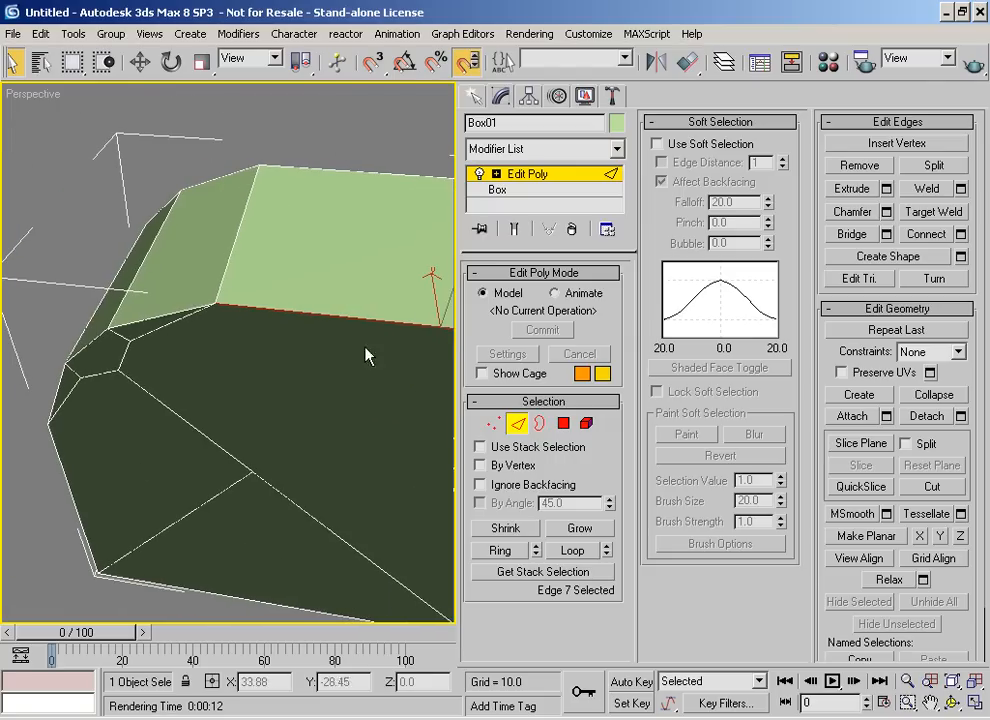
{"action": "left_click", "coordinate": [852, 212]}
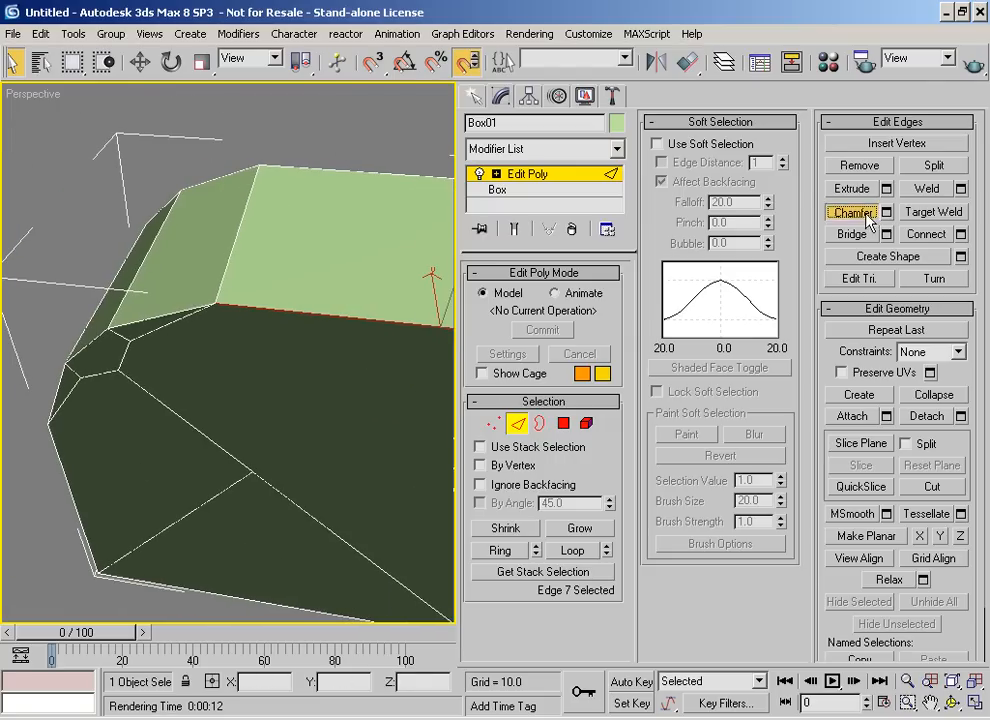
{"action": "left_click_drag", "start_coordinate": [250, 300], "coordinate": [190, 297]}
{"action": "middle_click_drag", "start_coordinate": [190, 297], "coordinate": [155, 274], "text": "alt"}
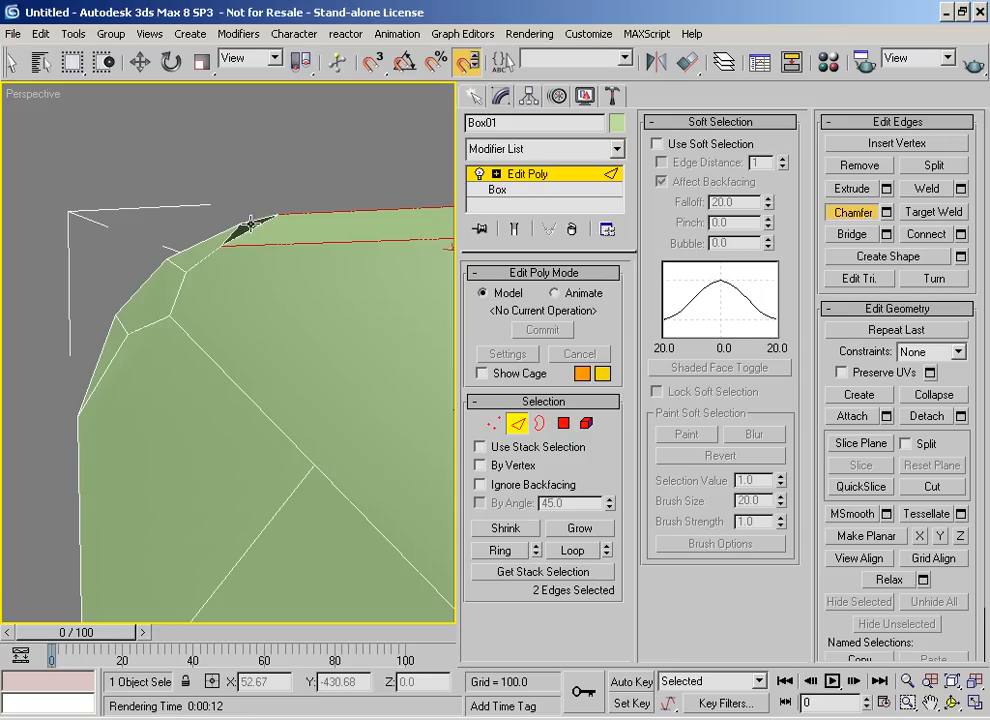
Chamfer several more edges across the top face and around the gap beside the chamfered top edge
{"action": "middle_click_drag", "start_coordinate": [214, 239], "coordinate": [221, 183], "text": "alt"}
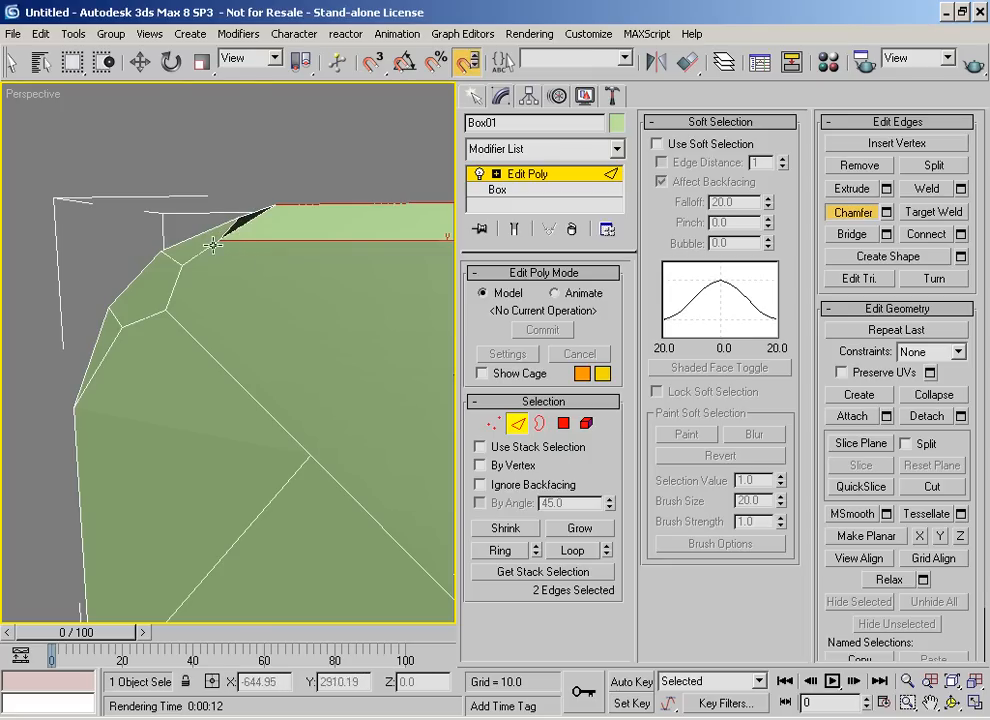
{"action": "middle_click_drag", "start_coordinate": [204, 249], "coordinate": [233, 268], "text": "alt"}
{"action": "left_click_drag", "start_coordinate": [222, 282], "coordinate": [212, 217]}
{"action": "middle_click_drag", "start_coordinate": [212, 217], "coordinate": [235, 290], "text": "alt"}
{"action": "mouse_move", "coordinate": [235, 290]}
{"action": "left_mouse_down"}
{"action": "mouse_move", "coordinate": [228, 274]}
{"action": "mouse_move", "coordinate": [236, 278]}
{"action": "left_mouse_up"}
{"action": "middle_click_drag", "start_coordinate": [236, 278], "coordinate": [142, 341], "text": "alt"}
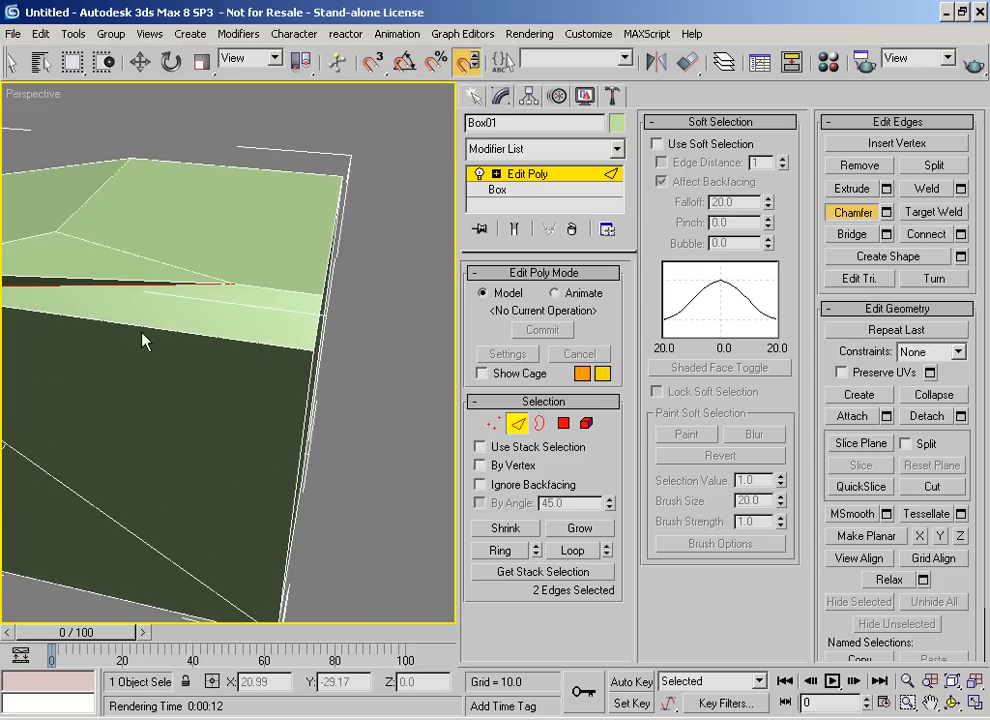
{"action": "left_click_drag", "start_coordinate": [255, 291], "coordinate": [255, 265]}
{"action": "middle_click_drag", "start_coordinate": [255, 265], "coordinate": [171, 268], "text": "alt"}
{"action": "left_click_drag", "start_coordinate": [135, 220], "coordinate": [128, 146]}
{"action": "middle_click_drag", "start_coordinate": [128, 146], "coordinate": [156, 244], "text": "alt"}
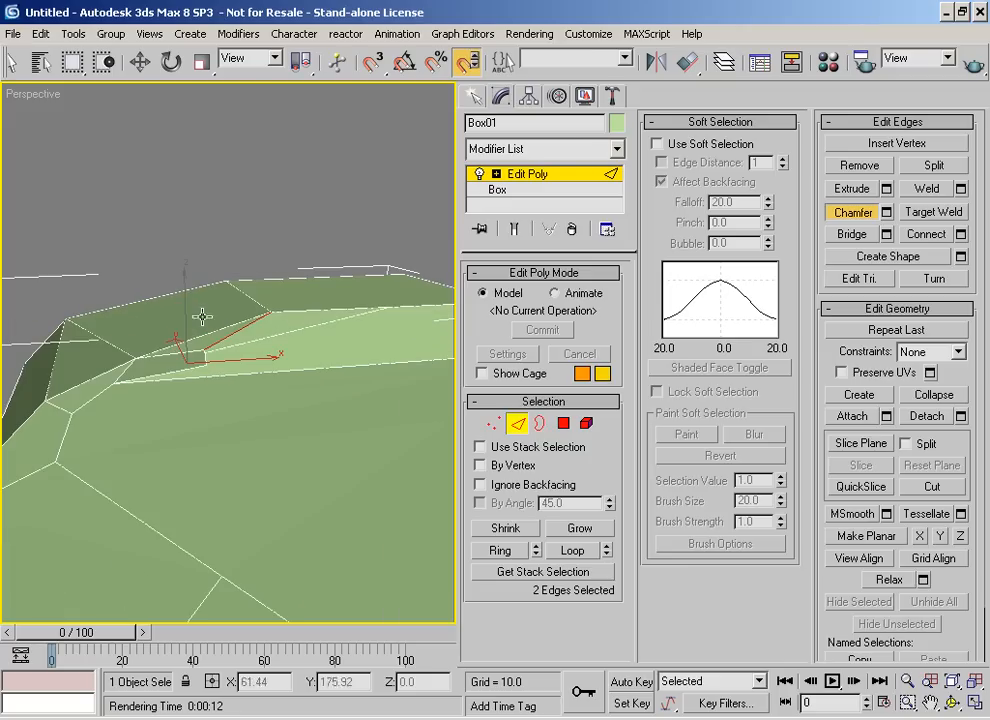
{"action": "left_click", "coordinate": [866, 220]}
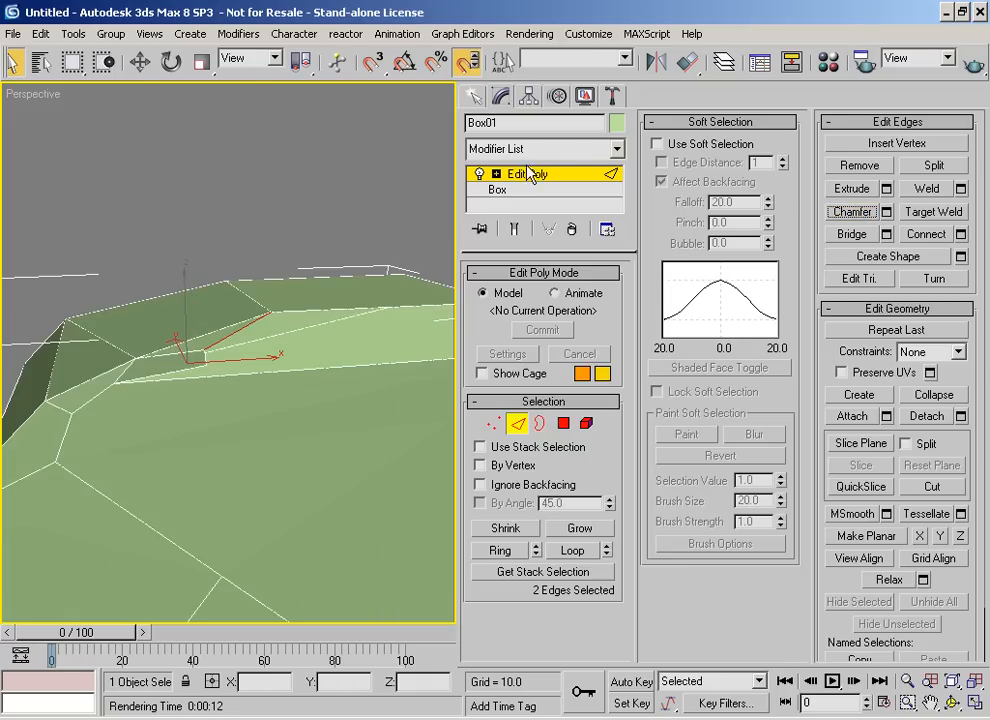
Apply a MeshSmooth modifier to the box and render the perspective view to examine the creases around the chamfered edges
{"action": "left_click", "coordinate": [530, 149]}
{"action": "left_click", "coordinate": [620, 535]}
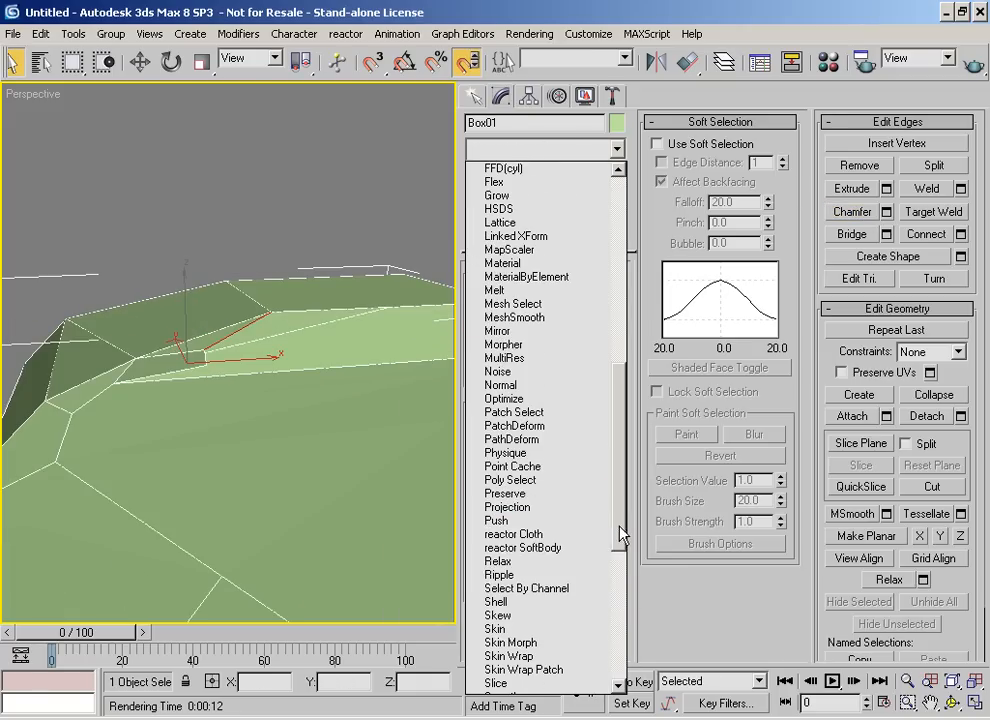
{"action": "left_click", "coordinate": [580, 317]}
{"action": "middle_click_drag", "start_coordinate": [366, 328], "coordinate": [259, 345], "text": "alt"}
{"action": "key", "text": "shift+q"}
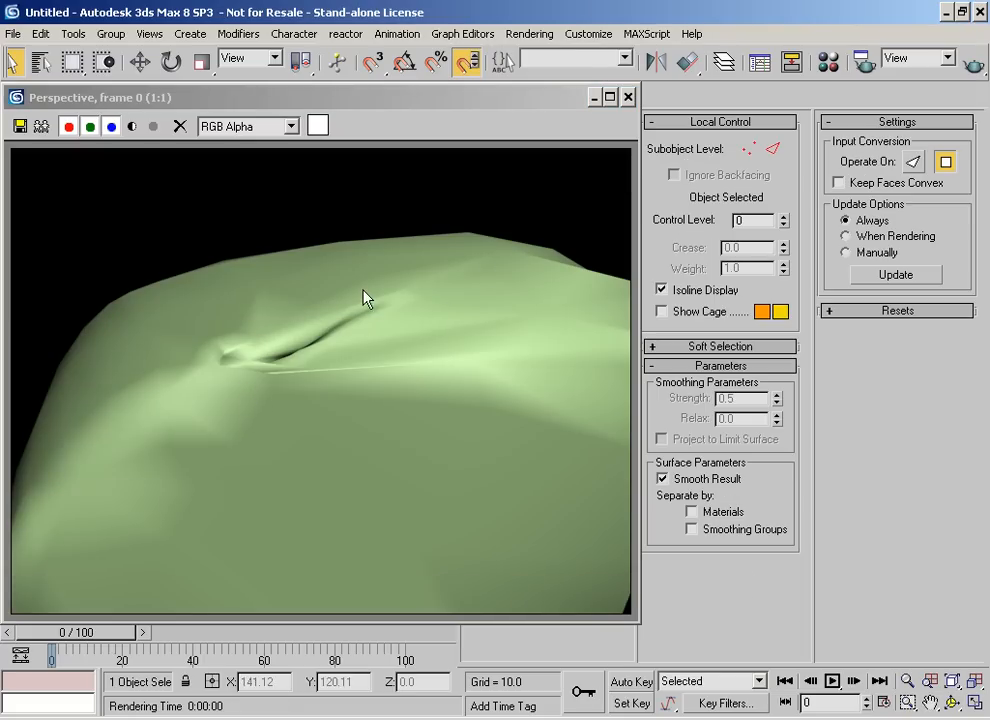
{"action": "left_click", "coordinate": [628, 97]}
{"action": "middle_click_drag", "start_coordinate": [287, 325], "coordinate": [216, 411], "text": "alt"}
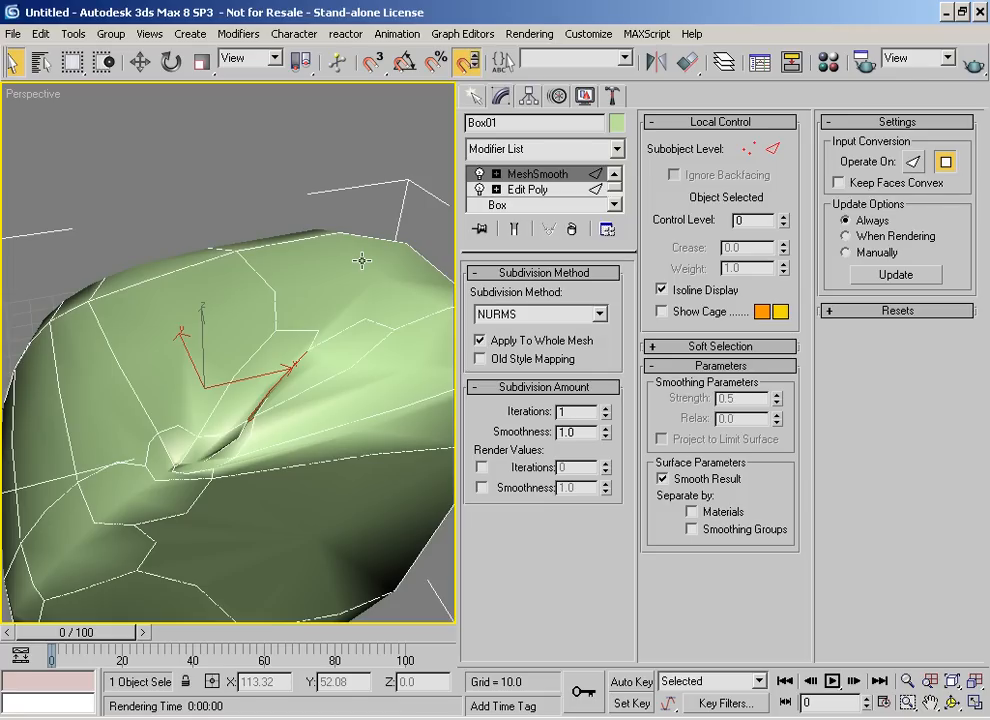
{"action": "middle_click_drag", "start_coordinate": [136, 316], "coordinate": [231, 359], "text": "alt"}
Return to the Edit Poly level, leave edge editing, and delete the whole box
{"action": "left_click_drag", "start_coordinate": [571, 250], "coordinate": [571, 270]}
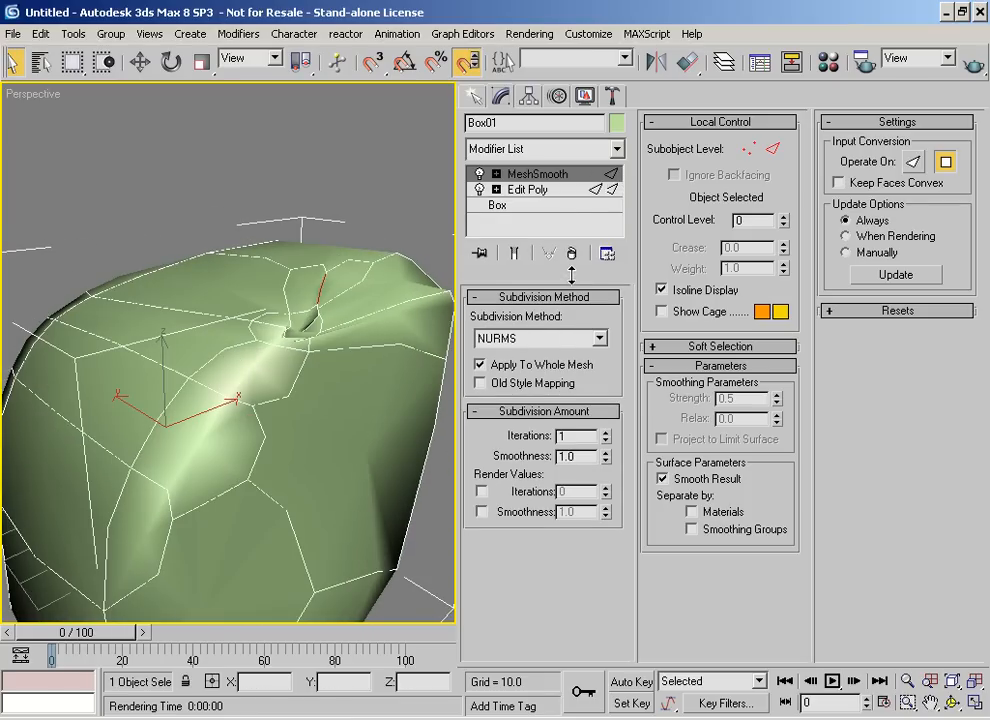
{"action": "left_click", "coordinate": [553, 190]}
{"action": "middle_click_drag", "start_coordinate": [168, 440], "coordinate": [183, 427], "text": "alt"}
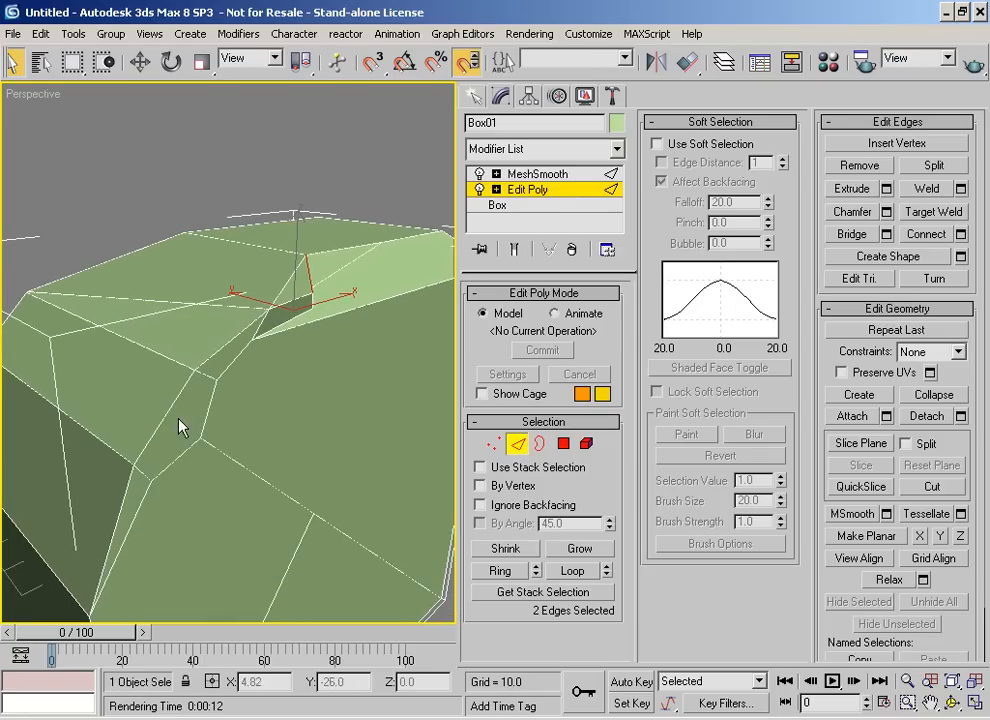
{"action": "left_click", "coordinate": [525, 189]}
{"action": "scroll", "coordinate": [346, 312], "scroll_direction": "down", "scroll_amount": 4}
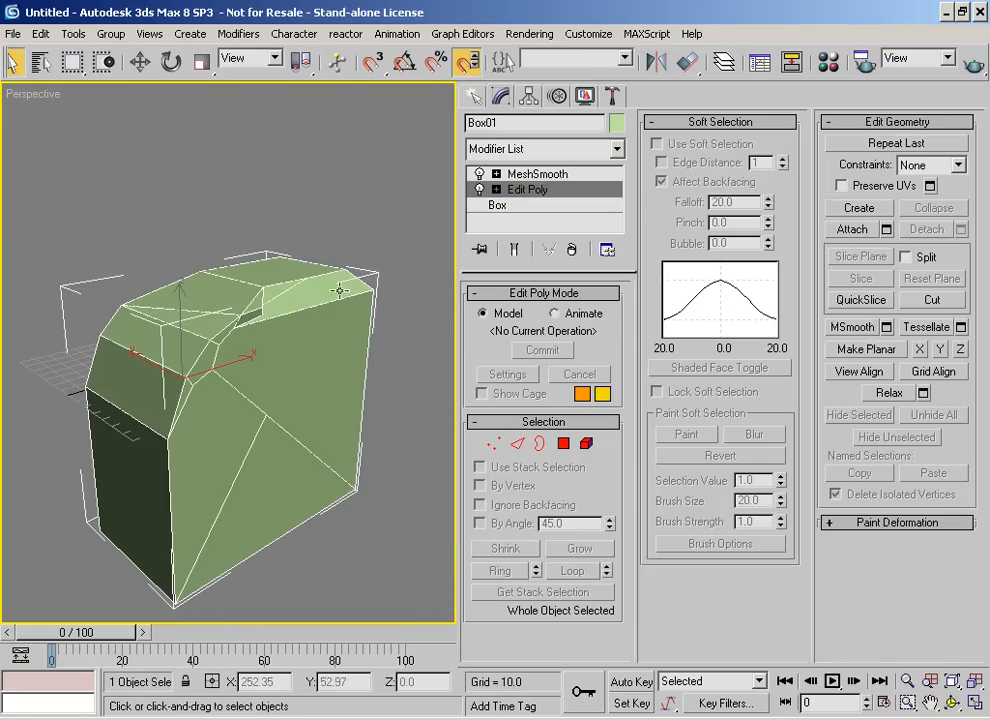
{"action": "key", "text": "Delete"}
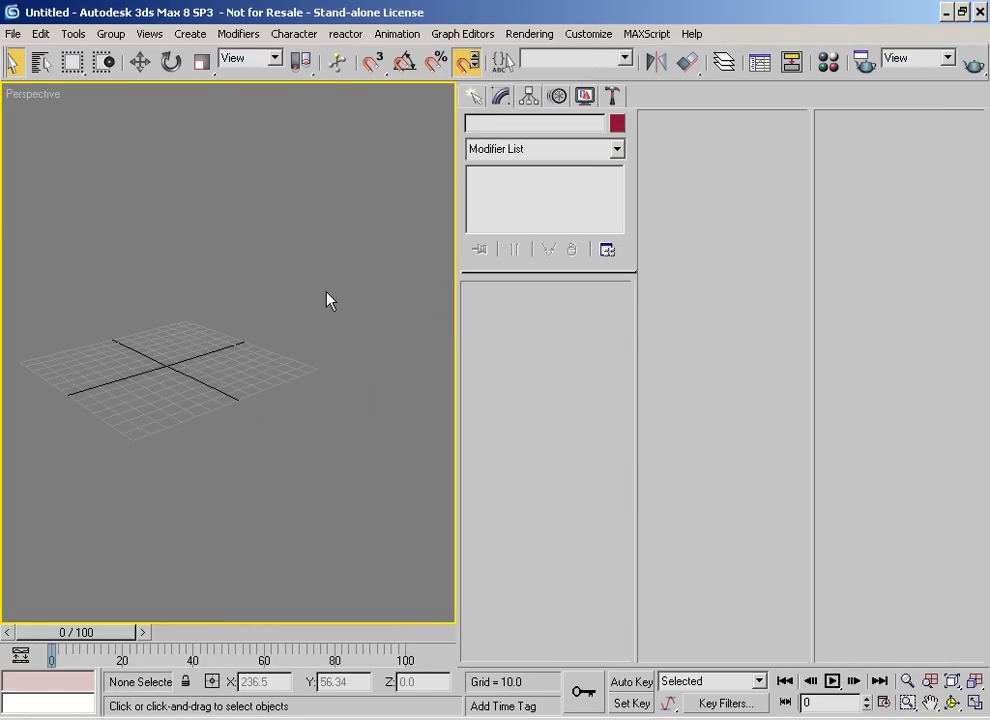
Draw a closed, smoothly curved Line spline with six points around the grid, closing it at its first point
{"action": "left_click", "coordinate": [472, 96]}
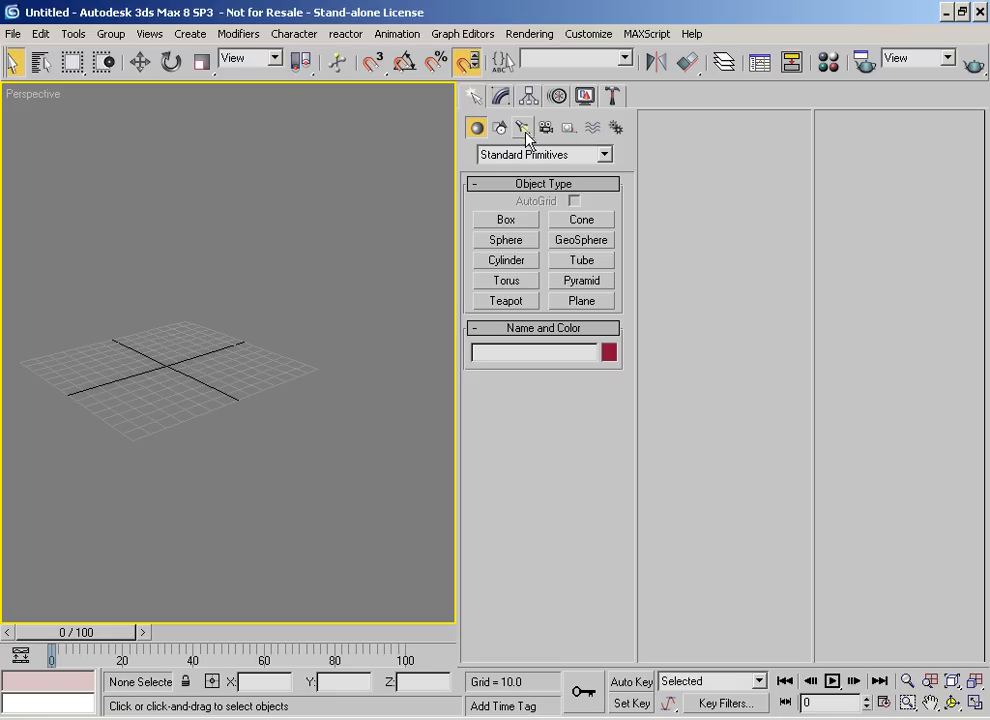
{"action": "left_click", "coordinate": [499, 127]}
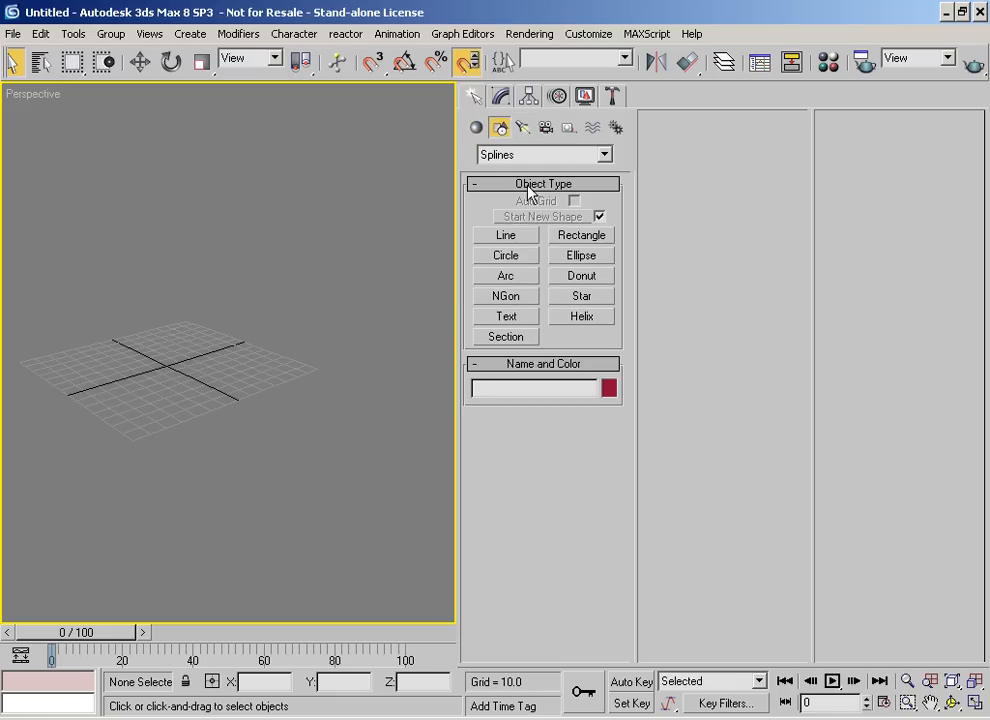
{"action": "left_click", "coordinate": [506, 235]}
{"action": "left_click", "coordinate": [173, 316]}
{"action": "left_click_drag", "start_coordinate": [95, 458], "coordinate": [128, 492]}
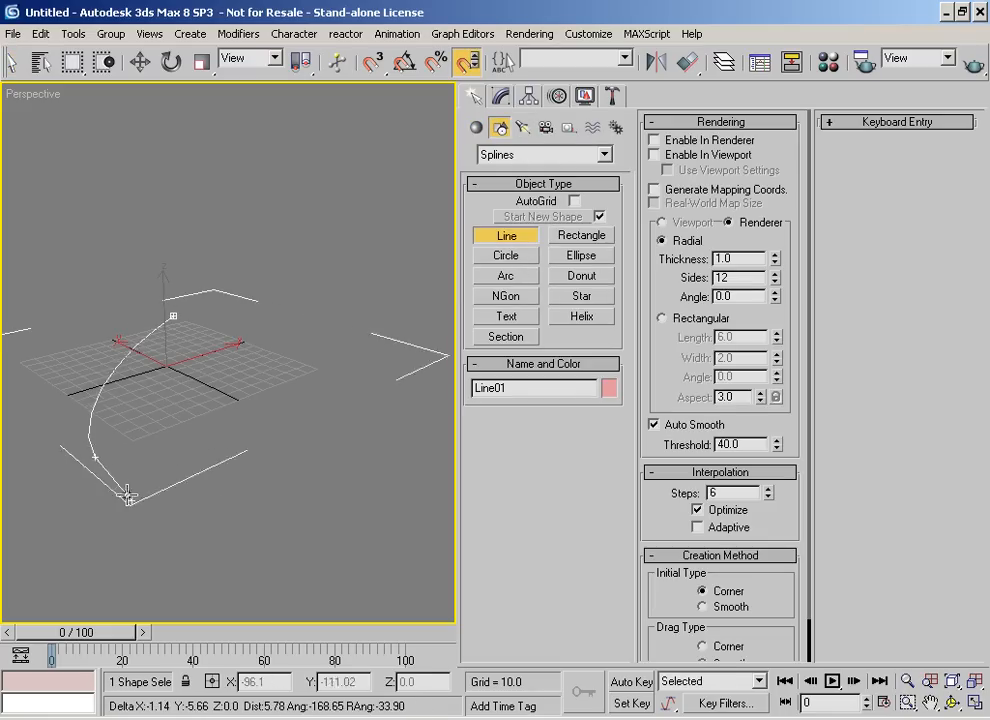
{"action": "left_click", "coordinate": [343, 508]}
{"action": "left_click", "coordinate": [412, 376]}
{"action": "left_click", "coordinate": [361, 278]}
{"action": "left_click", "coordinate": [217, 231]}
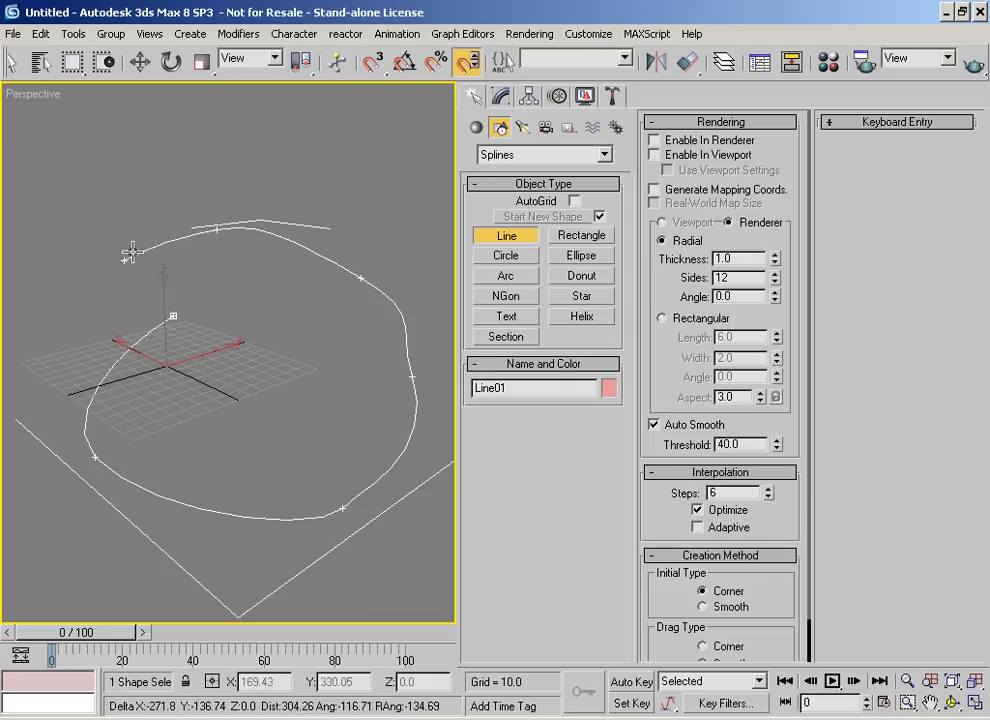
{"action": "left_click", "coordinate": [173, 316]}
{"action": "left_click", "coordinate": [462, 412]}
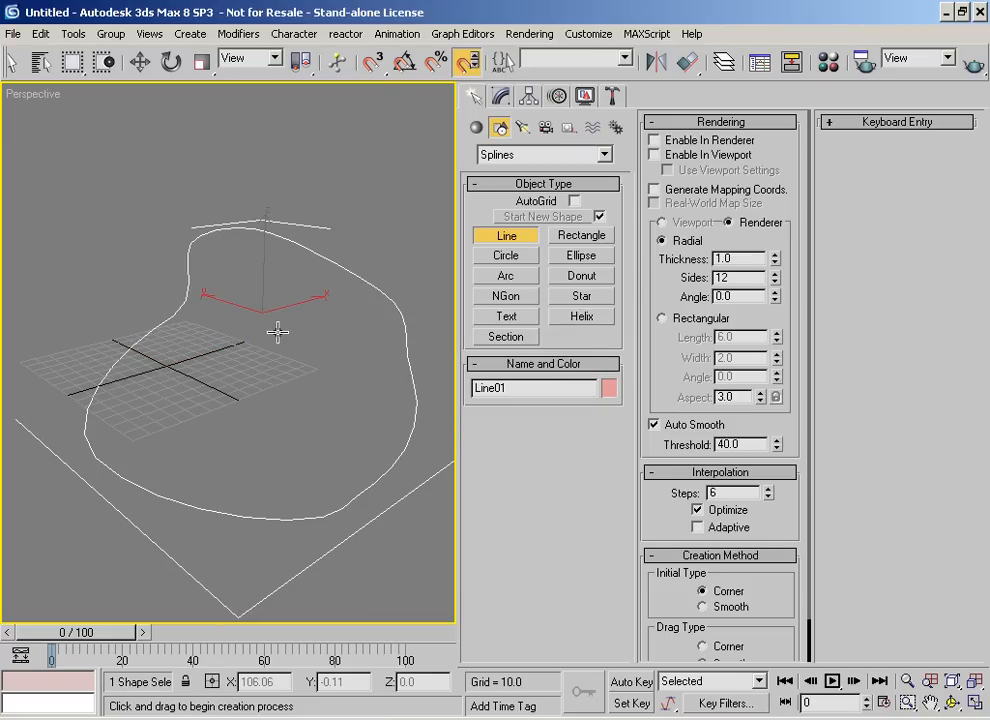
Apply an Extrude modifier to the closed spline with an amount of 97.5
{"action": "middle_click_drag", "start_coordinate": [300, 358], "coordinate": [283, 349], "text": "alt"}
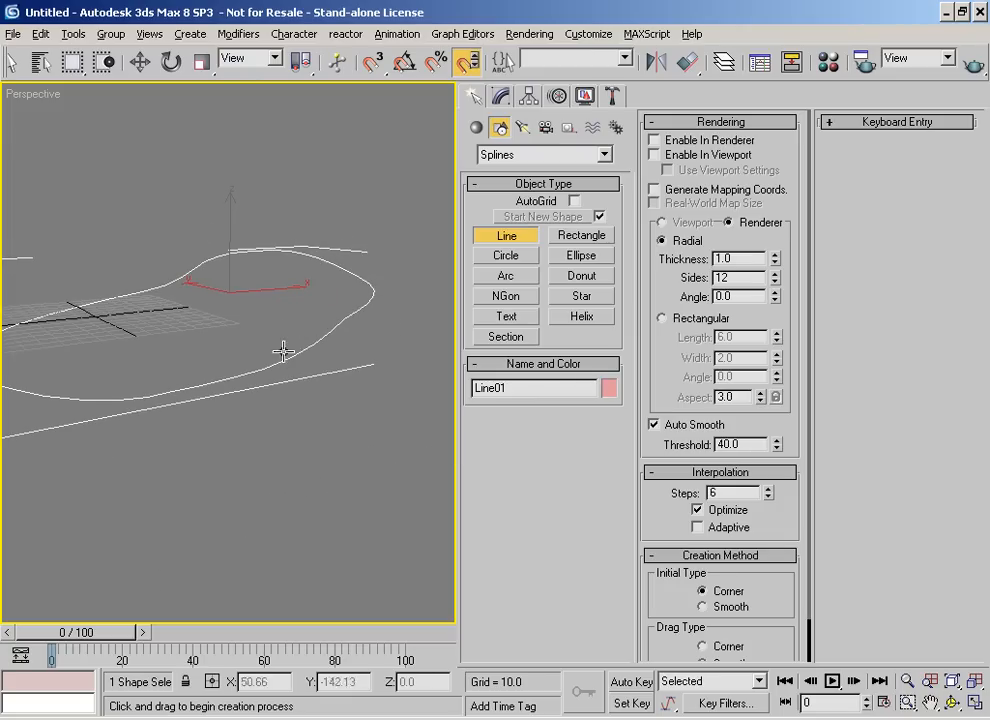
{"action": "left_click", "coordinate": [500, 96]}
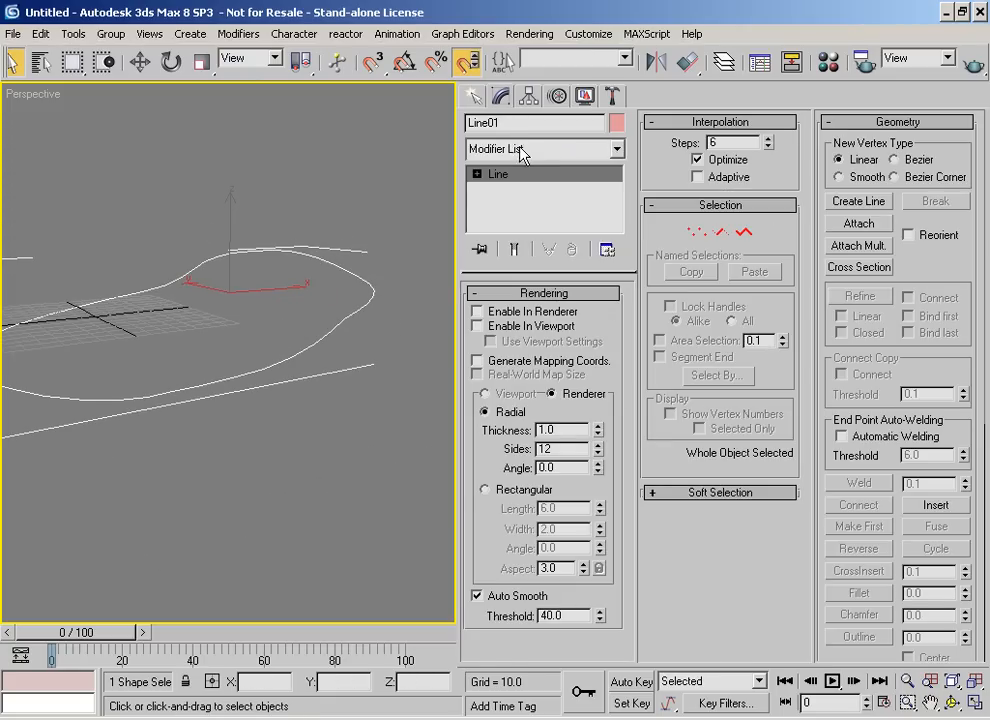
{"action": "left_click", "coordinate": [520, 153]}
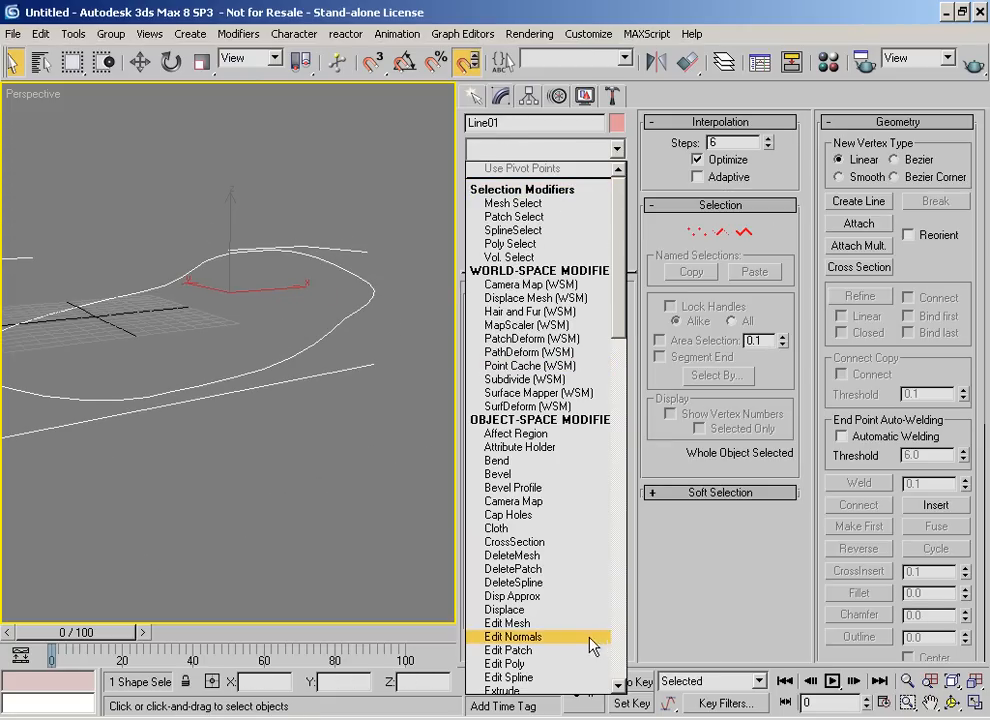
{"action": "left_click", "coordinate": [560, 630]}
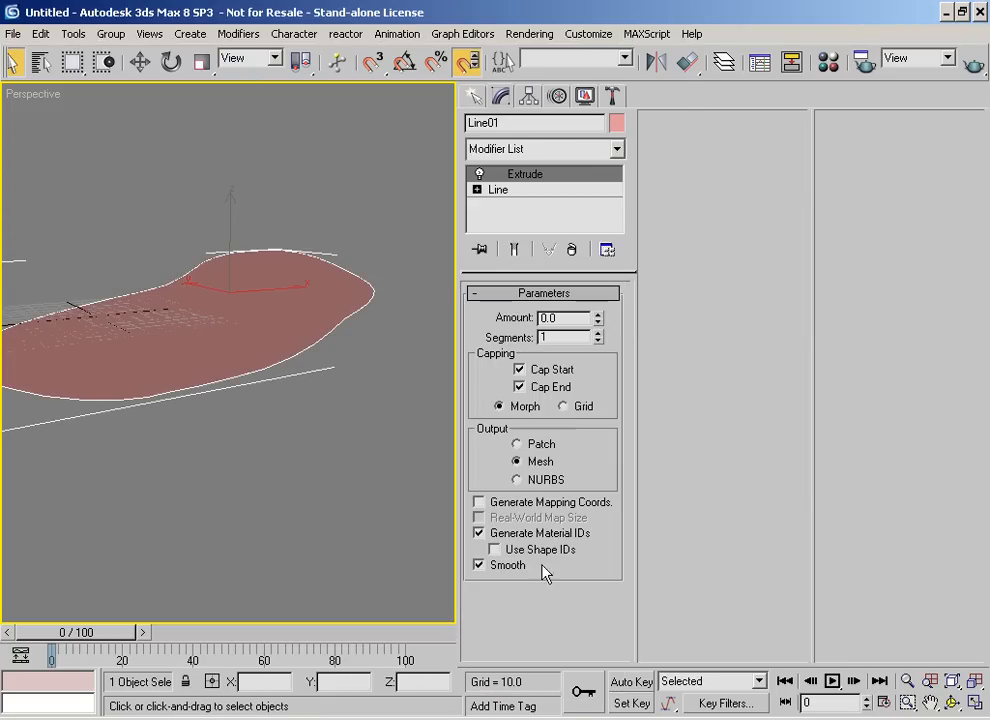
{"action": "left_click_drag", "start_coordinate": [597, 318], "coordinate": [263, 225]}
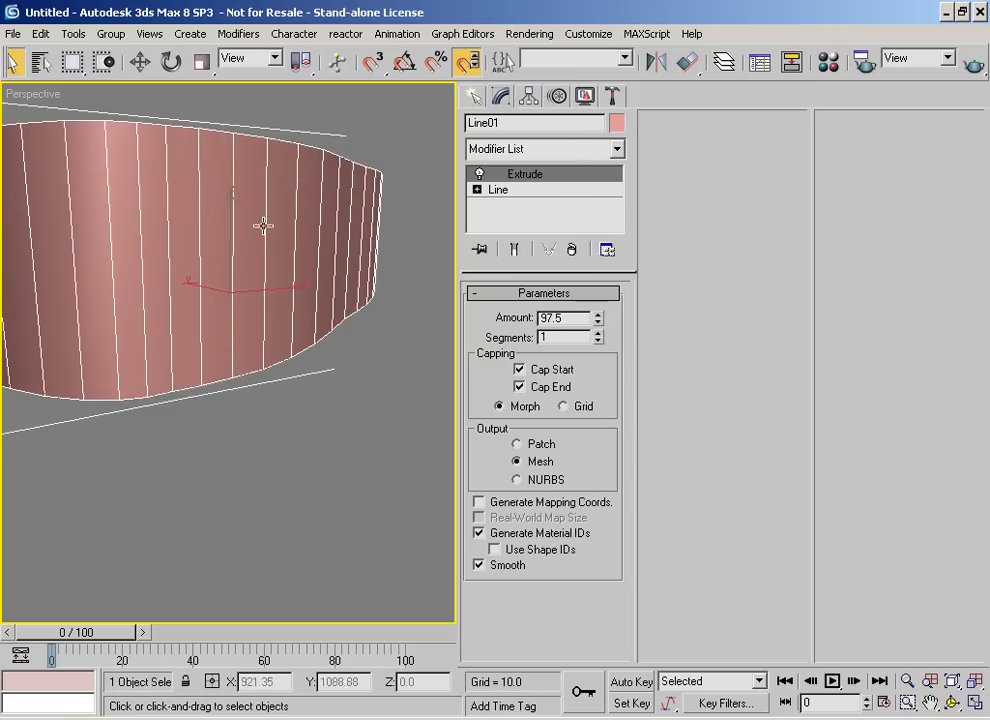
{"action": "middle_click_drag", "start_coordinate": [328, 297], "coordinate": [195, 379], "text": "alt"}
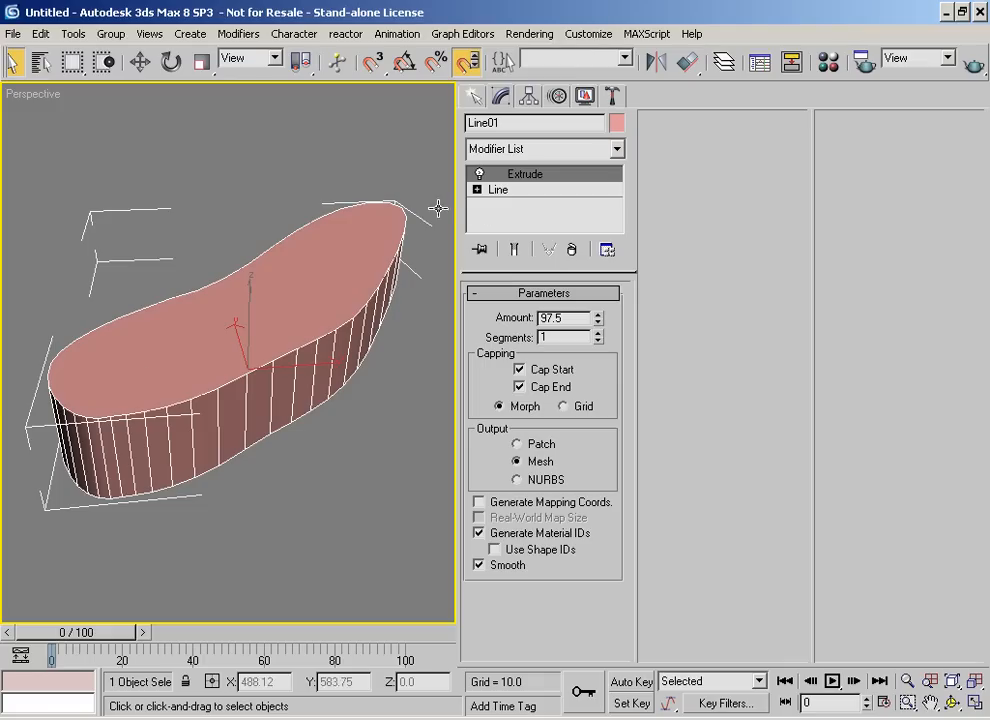
{"action": "middle_click_drag", "start_coordinate": [299, 267], "coordinate": [291, 297], "text": "alt"}
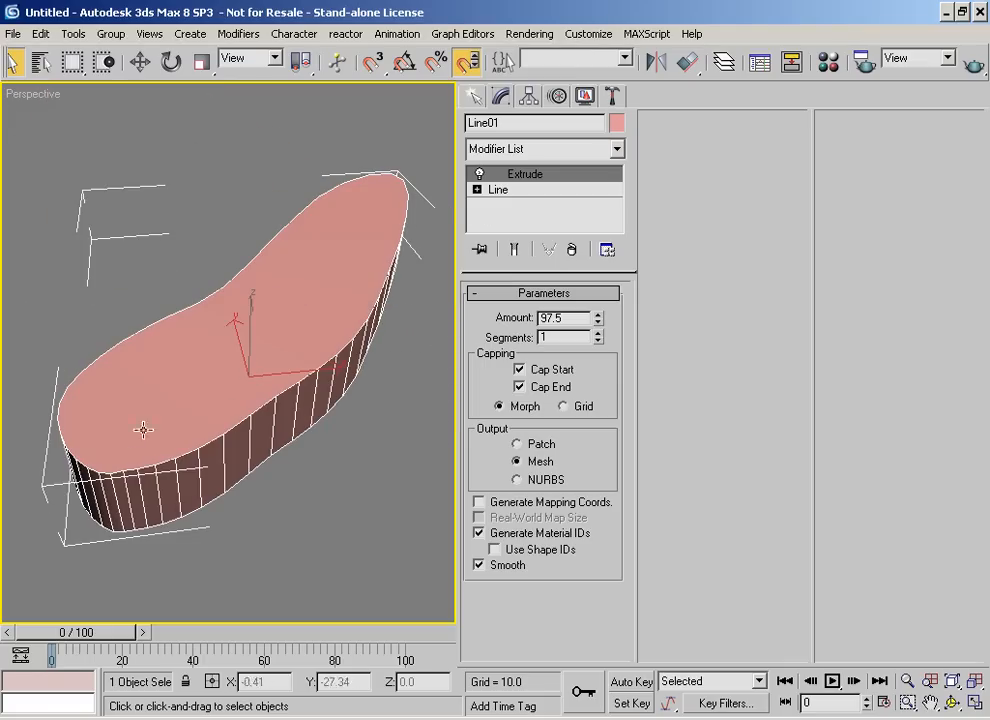
{"action": "middle_click_drag", "start_coordinate": [380, 219], "coordinate": [280, 165], "text": "alt"}
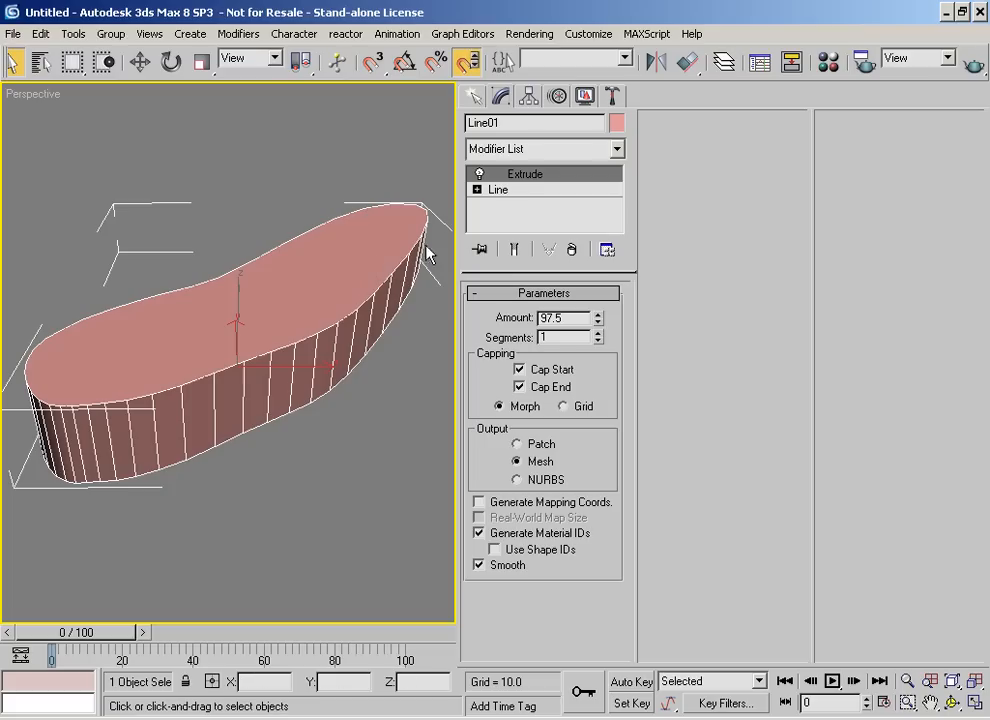
Try a MeshSmooth modifier with 4 iterations on the extruded shape and inspect its surface
{"action": "left_click", "coordinate": [566, 150]}
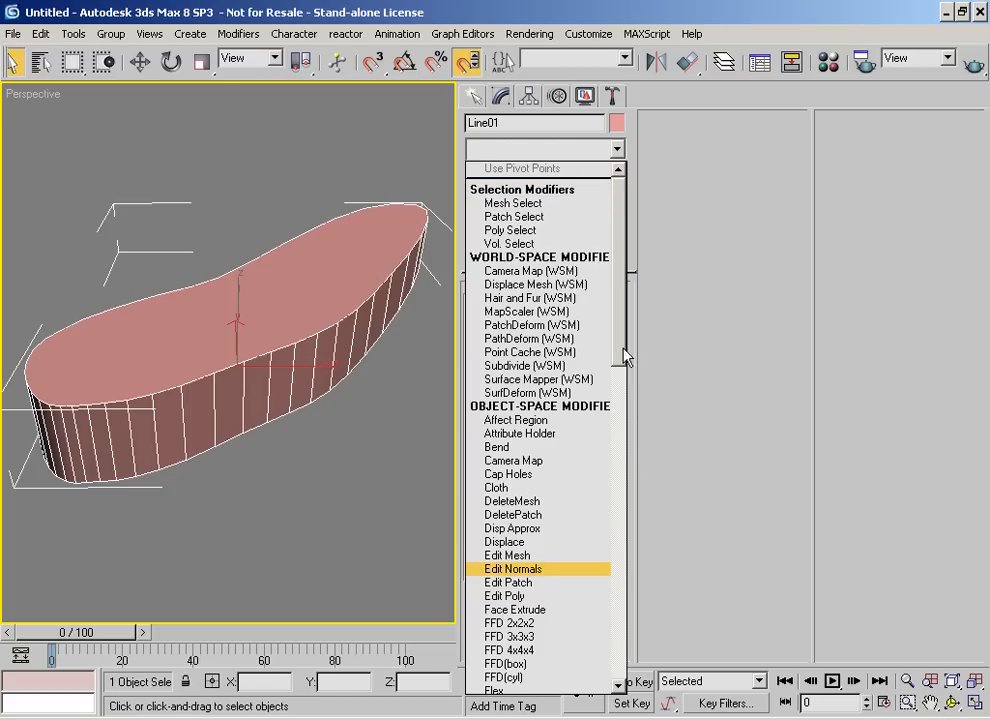
{"action": "left_click_drag", "start_coordinate": [624, 357], "coordinate": [645, 468]}
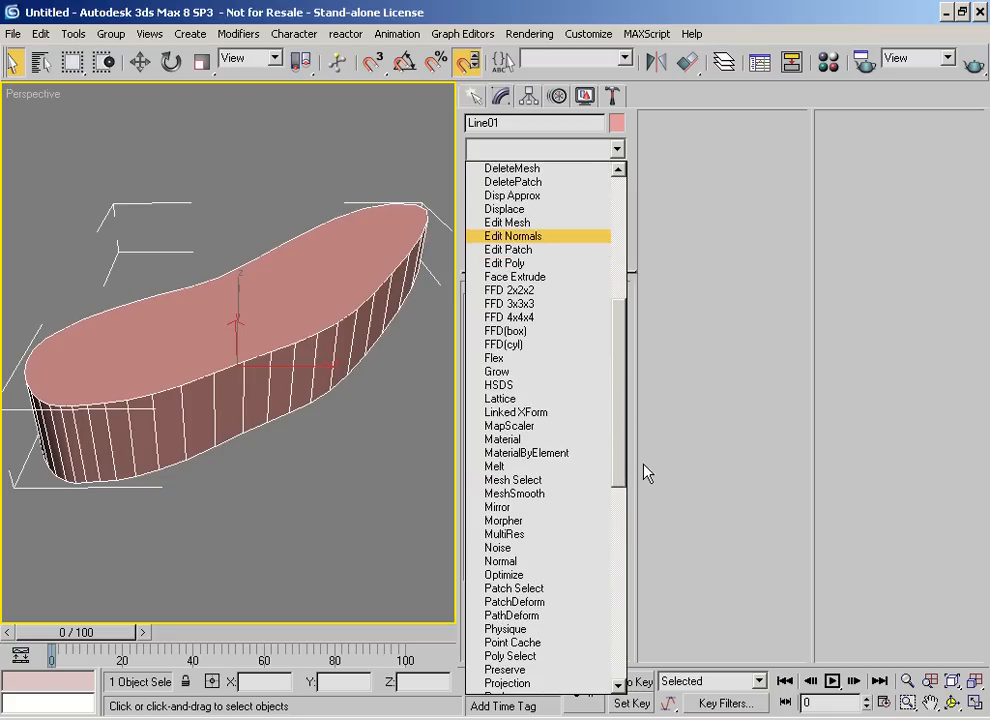
{"action": "left_click", "coordinate": [586, 494]}
{"action": "middle_click_drag", "start_coordinate": [261, 358], "coordinate": [261, 385], "text": "alt"}
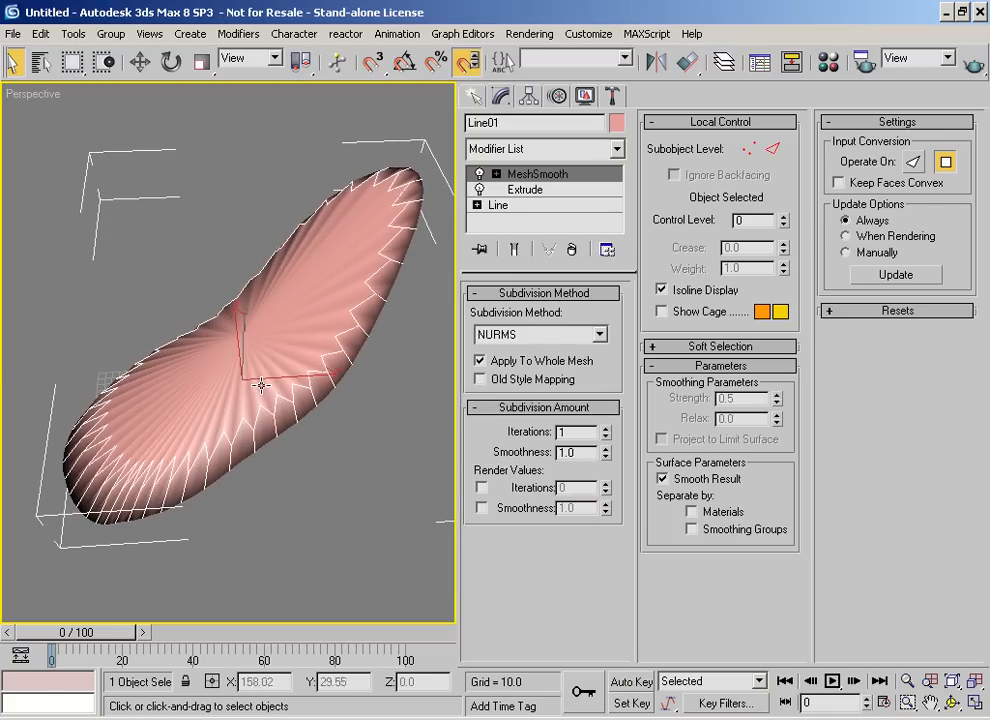
{"action": "middle_click_drag", "start_coordinate": [196, 341], "coordinate": [250, 296], "text": "alt"}
{"action": "left_click", "coordinate": [606, 432]}
{"action": "left_click", "coordinate": [606, 432]}
{"action": "left_click", "coordinate": [606, 432]}
{"action": "middle_click_drag", "start_coordinate": [354, 347], "coordinate": [262, 258], "text": "alt"}
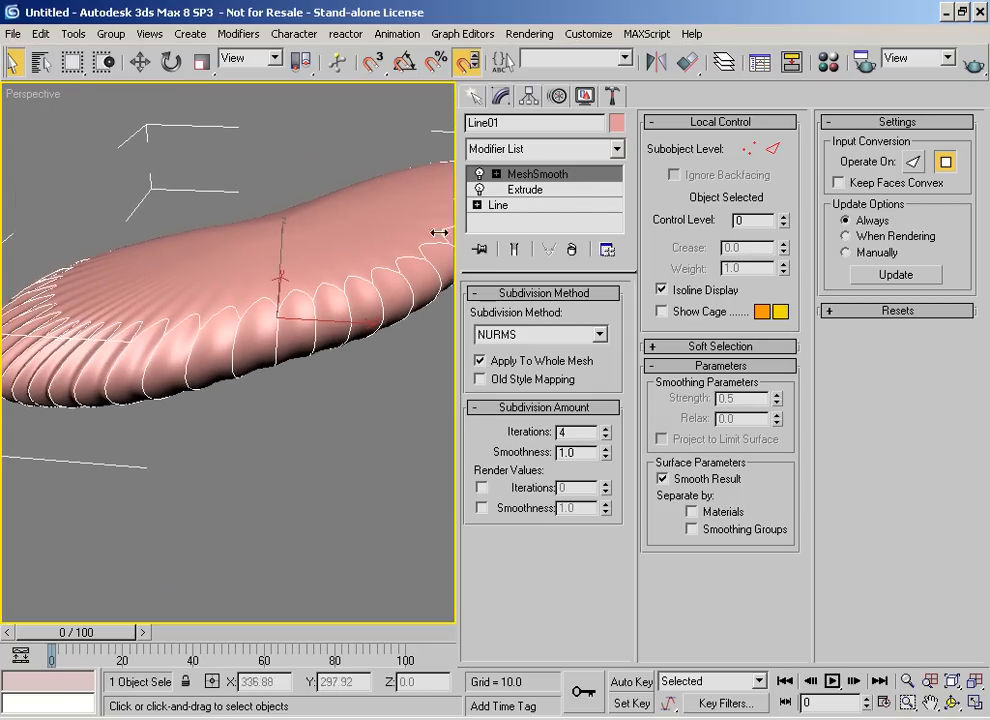
Remove the MeshSmooth modifier from the extruded shape and hide the edge display in the shaded view
{"action": "left_click", "coordinate": [575, 251]}
{"action": "middle_click_drag", "start_coordinate": [327, 303], "coordinate": [327, 281], "text": "alt"}
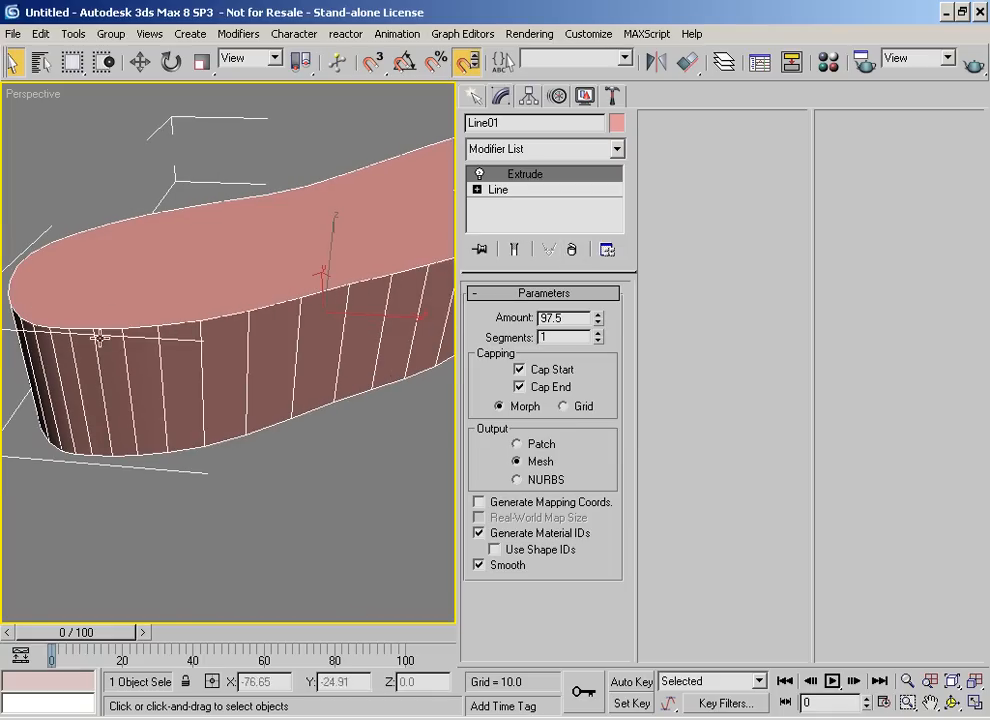
{"action": "middle_click_drag", "start_coordinate": [268, 330], "coordinate": [272, 365], "text": "alt"}
{"action": "key", "text": "F4"}
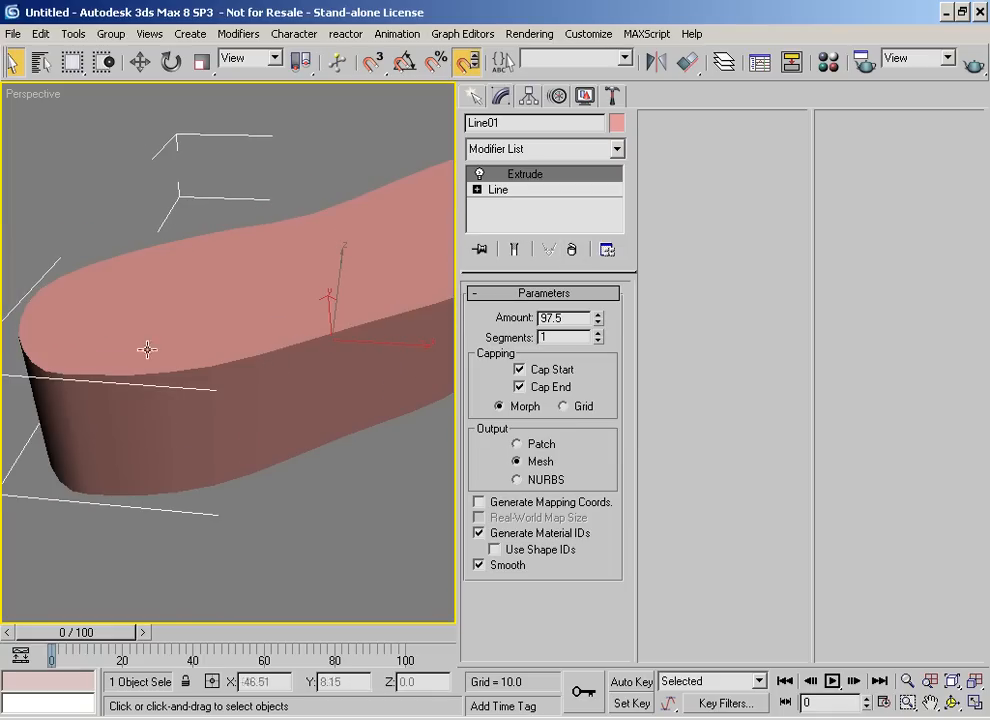
Apply an Edit Poly modifier to the extruded shape, enter edge editing and show the edges in the shaded view
{"action": "left_click", "coordinate": [570, 149]}
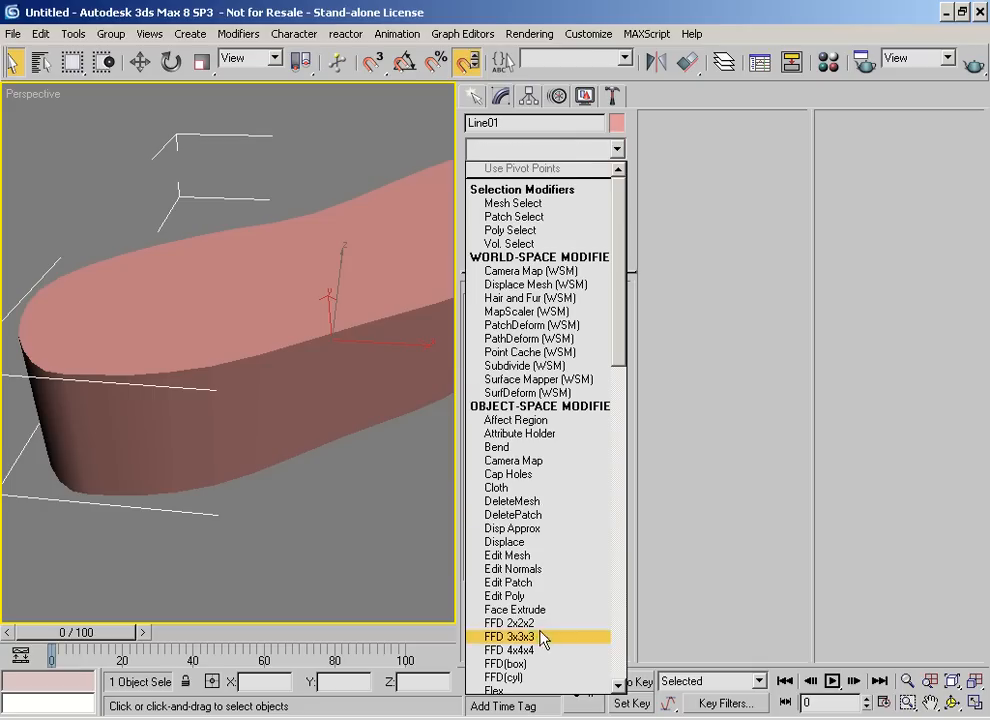
{"action": "left_click", "coordinate": [537, 595]}
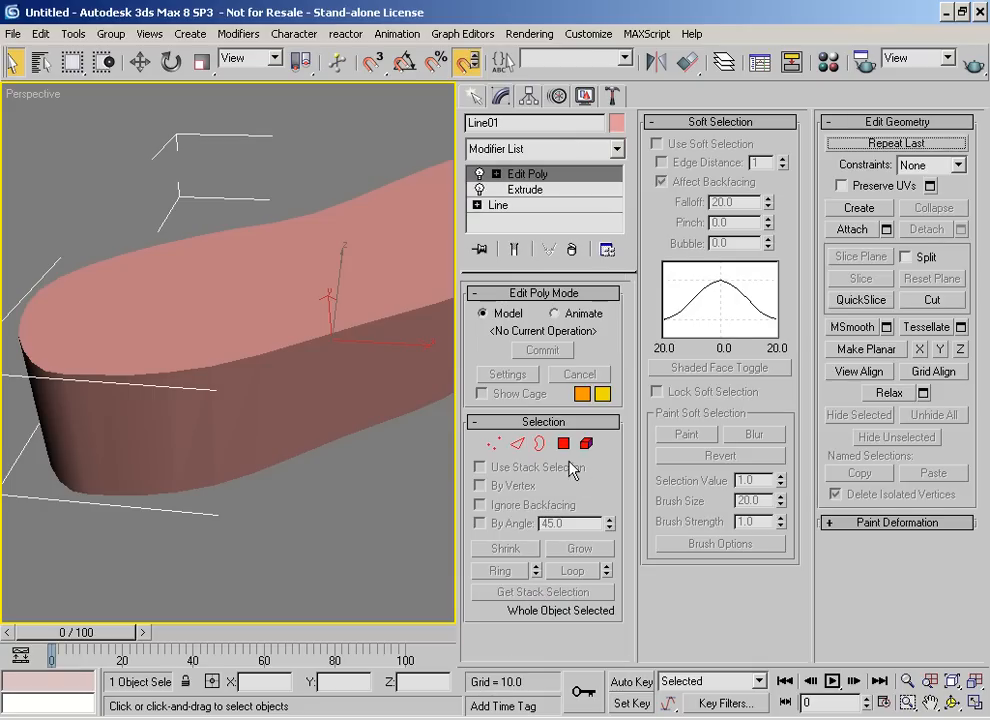
{"action": "left_click", "coordinate": [517, 443]}
{"action": "key", "text": "F4"}
Try to select the upper and lower rims with Loop from one edge on each rim
{"action": "left_click", "coordinate": [253, 376]}
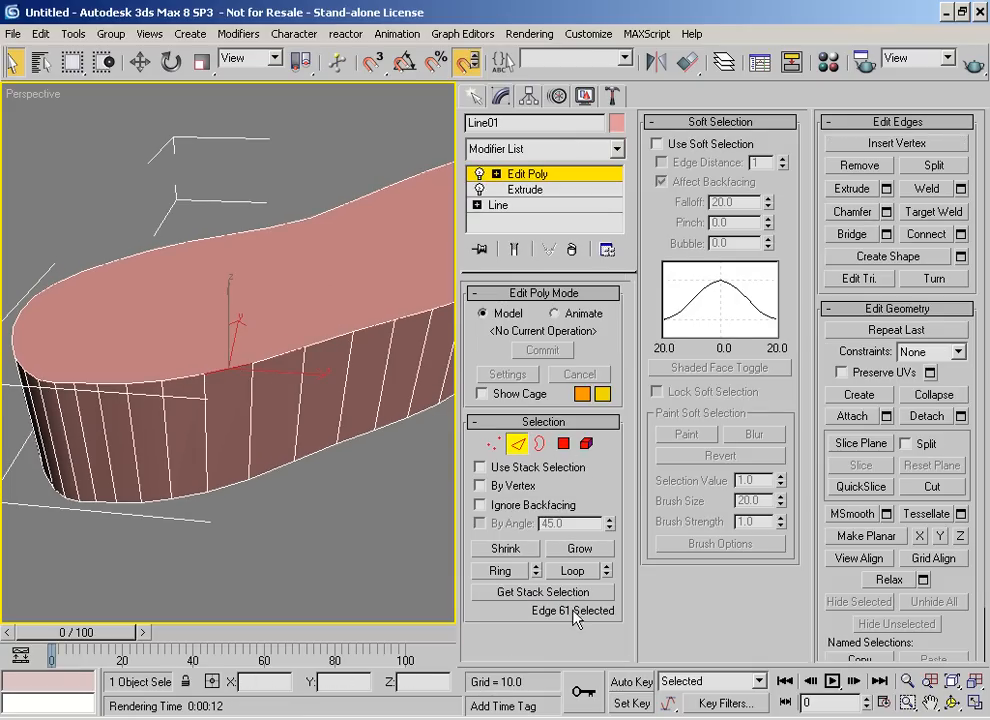
{"action": "left_click", "coordinate": [272, 468], "text": "ctrl"}
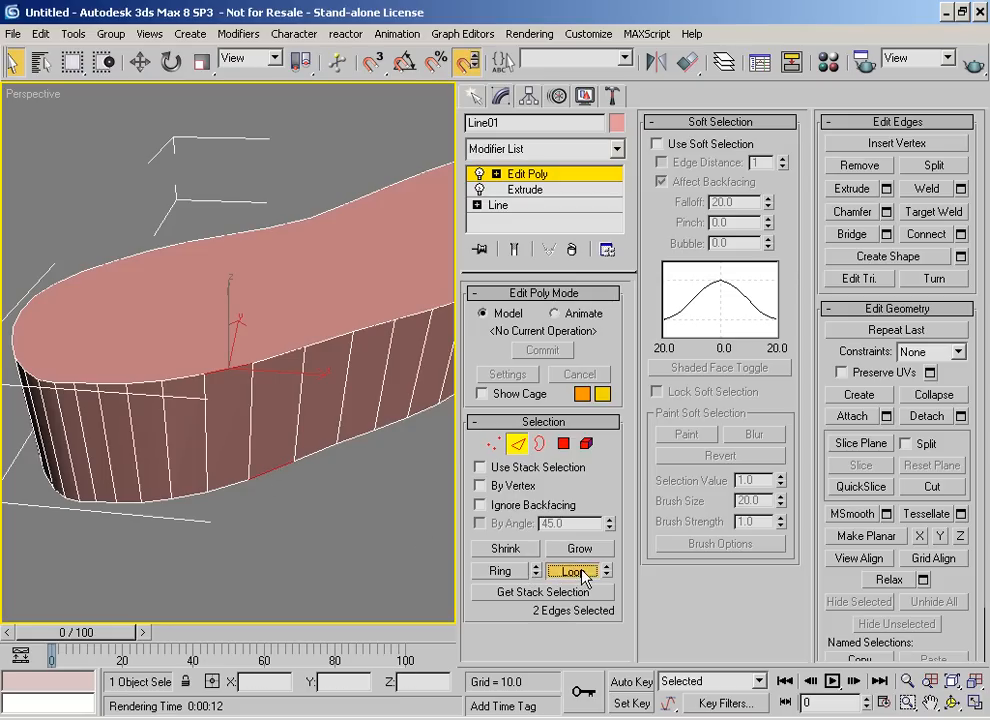
{"action": "middle_click_drag", "start_coordinate": [287, 420], "coordinate": [108, 424]}
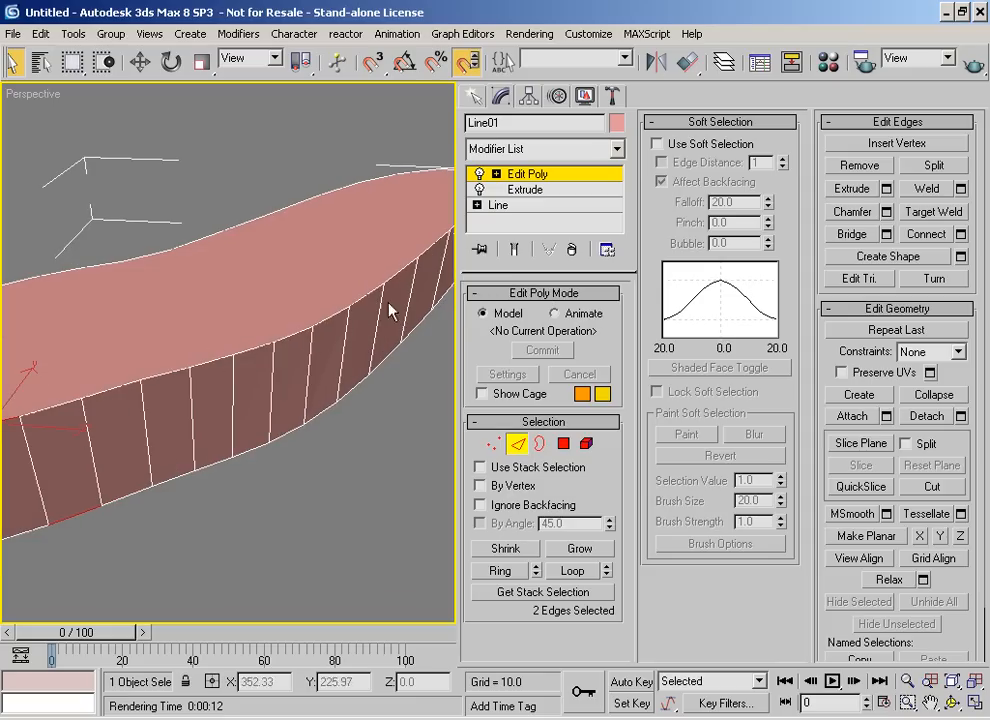
{"action": "middle_click_drag", "start_coordinate": [205, 273], "coordinate": [358, 294]}
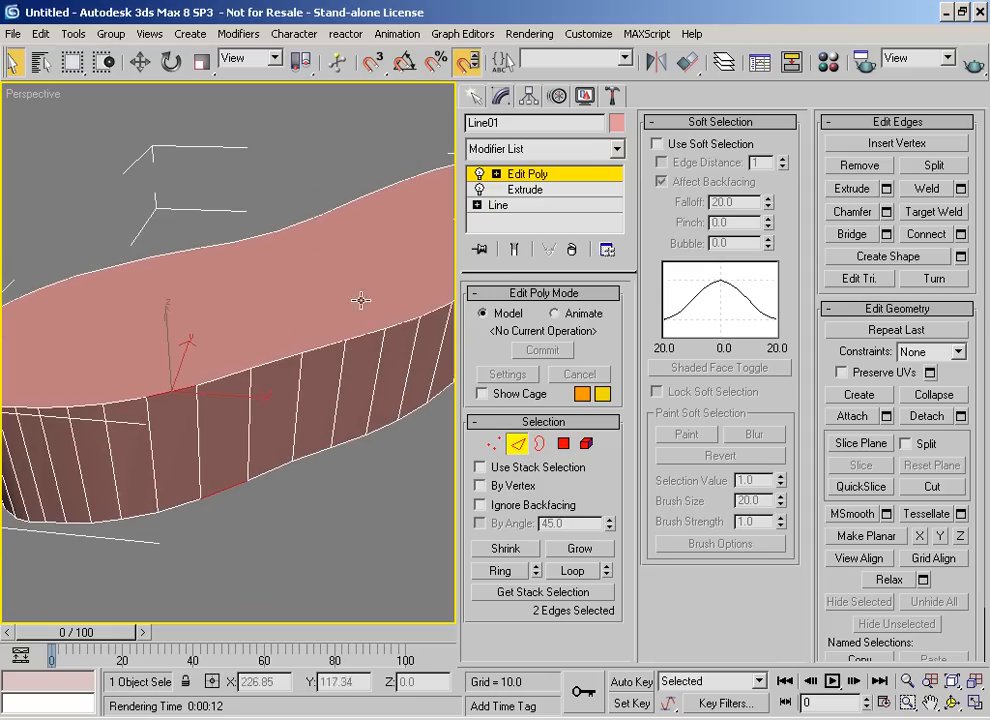
Select the large top and bottom cap polygons of the extruded shape together
{"action": "left_click", "coordinate": [563, 443]}
{"action": "left_click", "coordinate": [280, 302]}
{"action": "middle_click_drag", "start_coordinate": [276, 325], "coordinate": [313, 500], "text": "alt"}
{"action": "left_click", "coordinate": [270, 290]}
{"action": "left_click", "coordinate": [318, 380]}
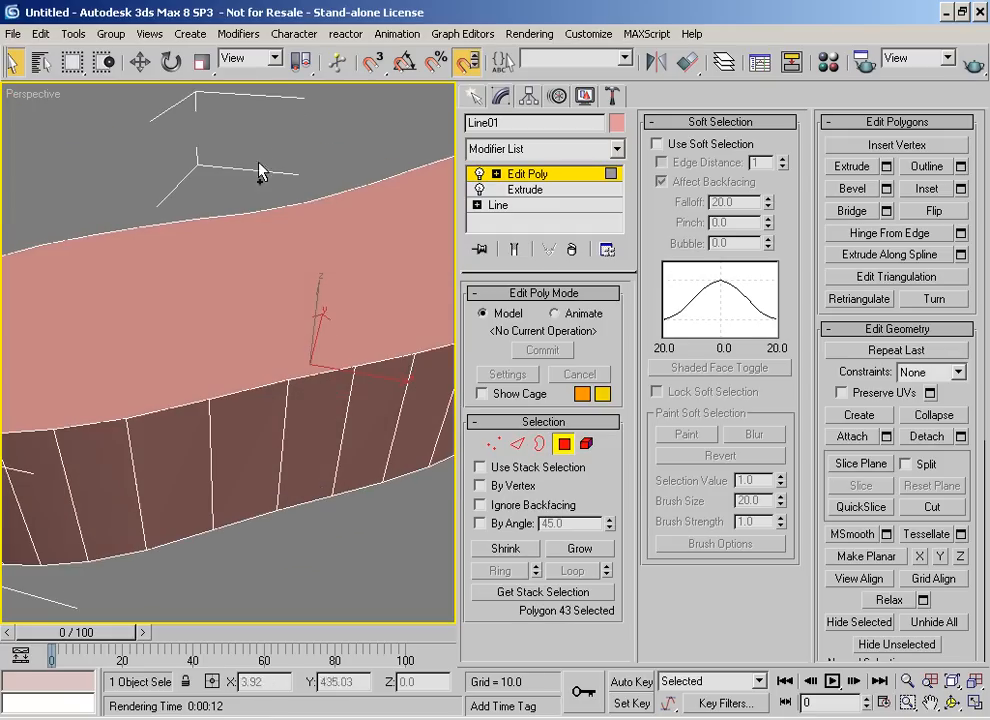
{"action": "left_click", "coordinate": [253, 222], "text": "ctrl"}
{"action": "middle_click_drag", "start_coordinate": [254, 219], "coordinate": [260, 335], "text": "alt"}
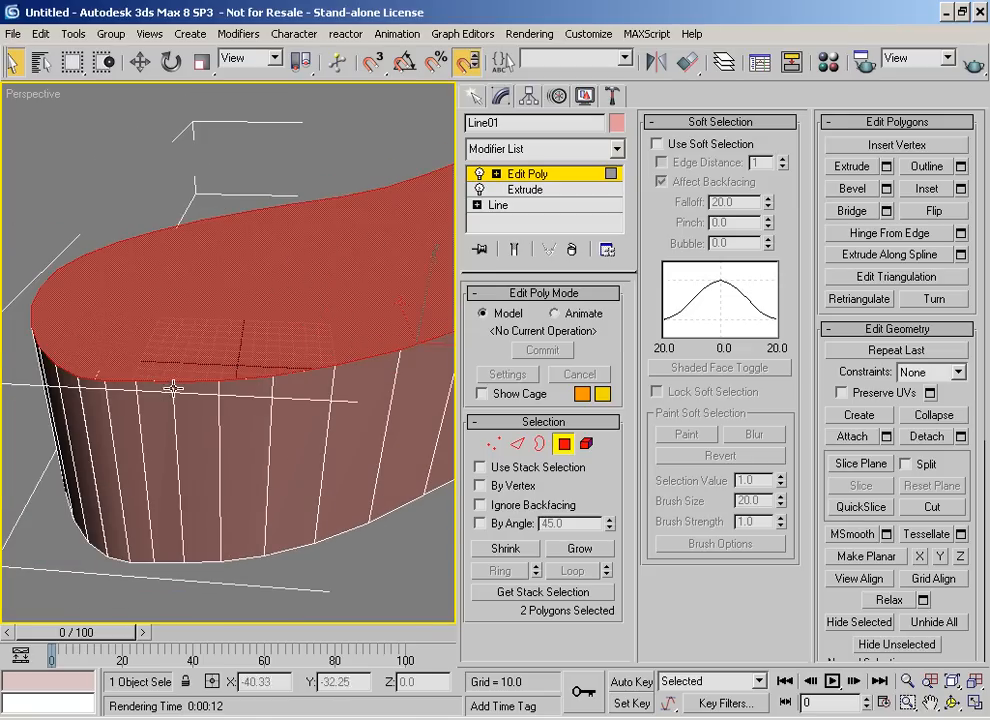
{"action": "middle_click_drag", "start_coordinate": [327, 362], "coordinate": [313, 398], "text": "alt"}
Convert the cap selection to its border edges, chamfer them by 3.6, and leave edge editing
{"action": "left_click", "coordinate": [517, 443]}
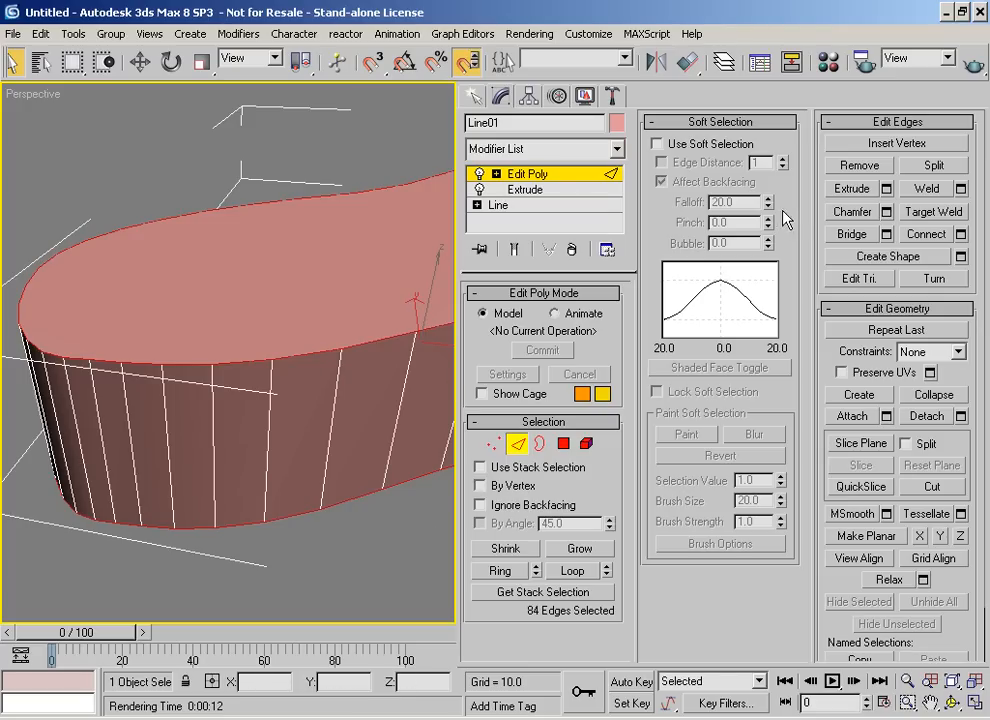
{"action": "left_click", "coordinate": [885, 212]}
{"action": "left_click_drag", "start_coordinate": [726, 413], "coordinate": [583, 67]}
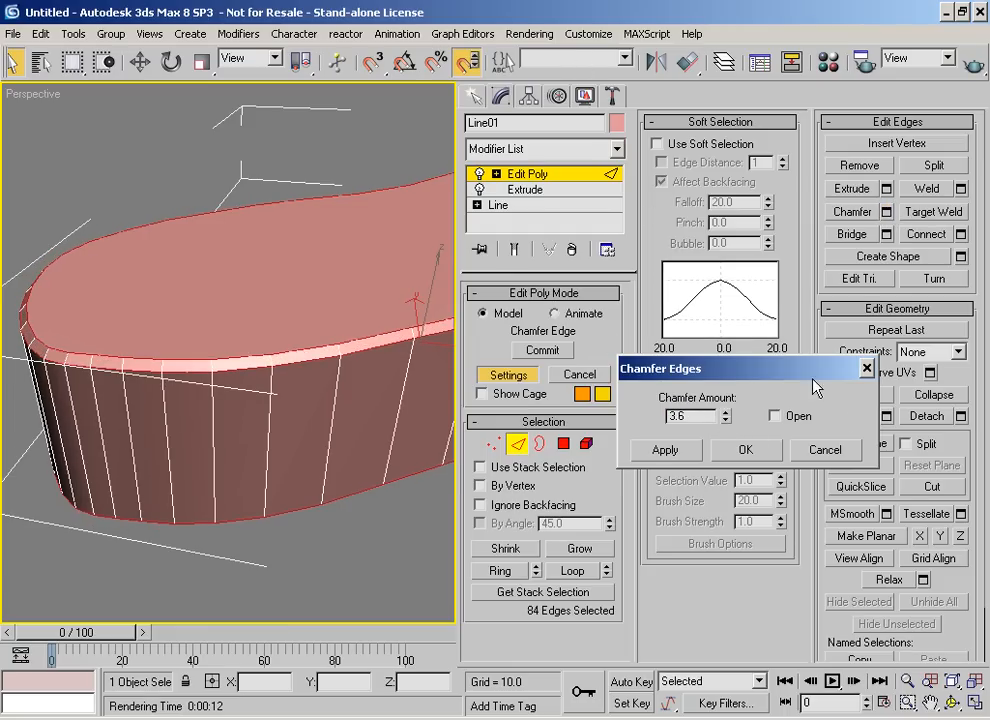
{"action": "left_click", "coordinate": [745, 450]}
{"action": "middle_click_drag", "start_coordinate": [236, 278], "coordinate": [472, 192], "text": "alt"}
{"action": "left_click", "coordinate": [583, 173]}
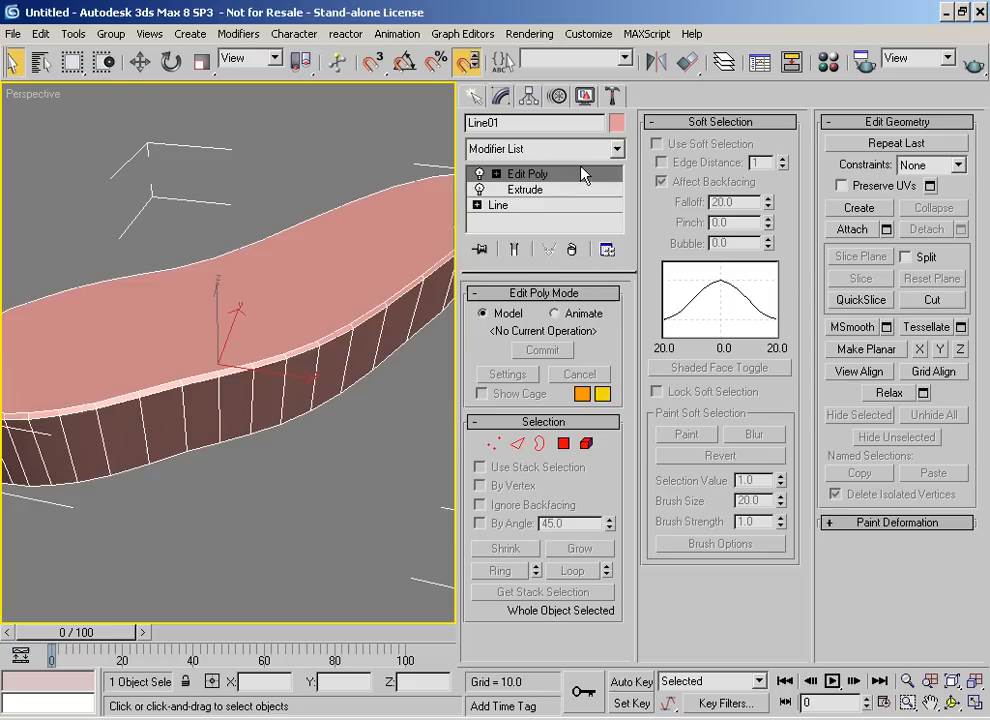
Try a MeshSmooth modifier on the chamfered shape and inspect the caps with the edge display hidden
{"action": "left_click", "coordinate": [548, 148]}
{"action": "scroll", "coordinate": [600, 660], "scroll_direction": "down", "scroll_amount": 10}
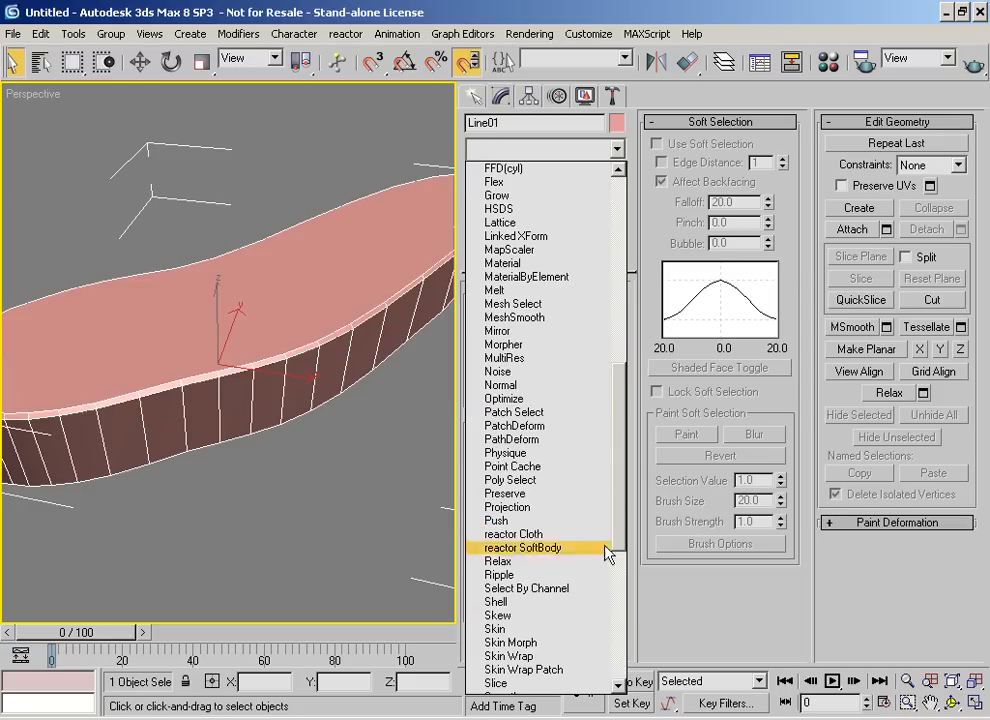
{"action": "left_click", "coordinate": [553, 330]}
{"action": "middle_click_drag", "start_coordinate": [125, 300], "coordinate": [234, 370], "text": "alt"}
{"action": "key", "text": "F4"}
{"action": "middle_click_drag", "start_coordinate": [228, 415], "coordinate": [287, 323], "text": "alt"}
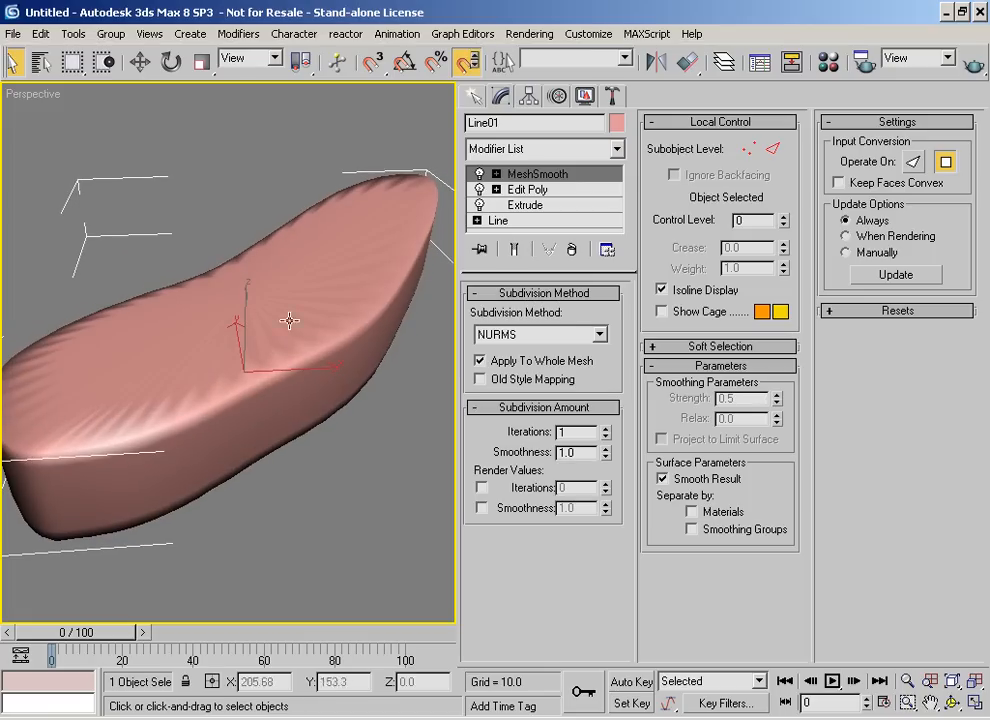
Remove the MeshSmooth modifier from the chamfered shape and examine the shading of the chamfered rim up close
{"action": "left_click", "coordinate": [572, 253]}
{"action": "middle_click_drag", "start_coordinate": [110, 321], "coordinate": [143, 405], "text": "alt"}
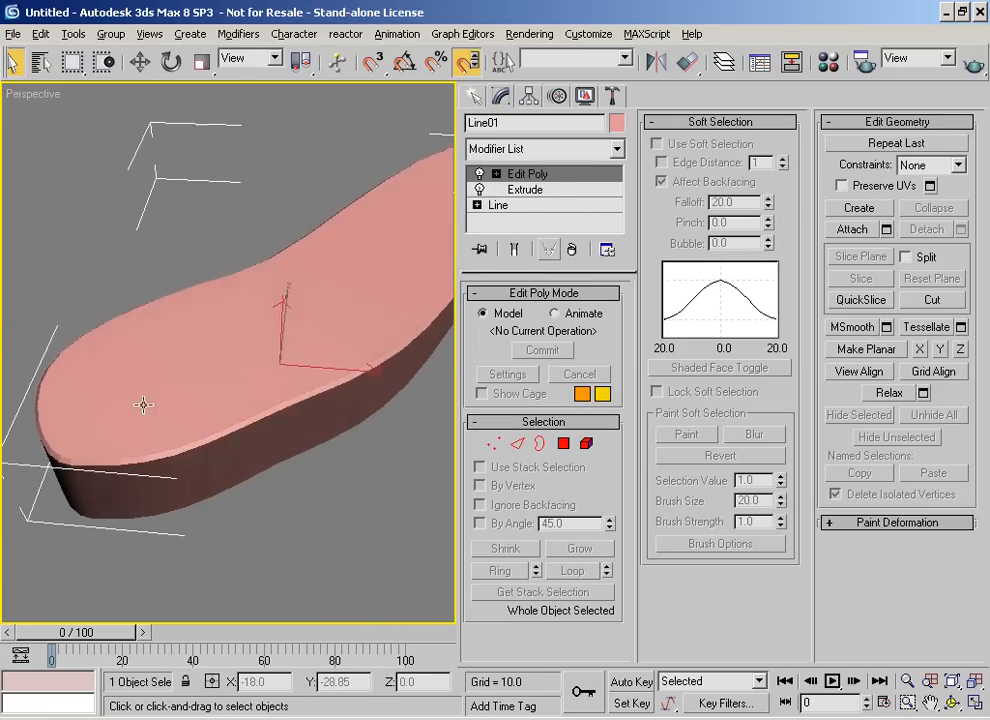
{"action": "scroll", "coordinate": [143, 405], "scroll_direction": "down", "scroll_amount": 4}
{"action": "middle_click_drag", "start_coordinate": [168, 352], "coordinate": [162, 265], "text": "alt"}
{"action": "scroll", "coordinate": [203, 378], "scroll_direction": "up", "scroll_amount": 4}
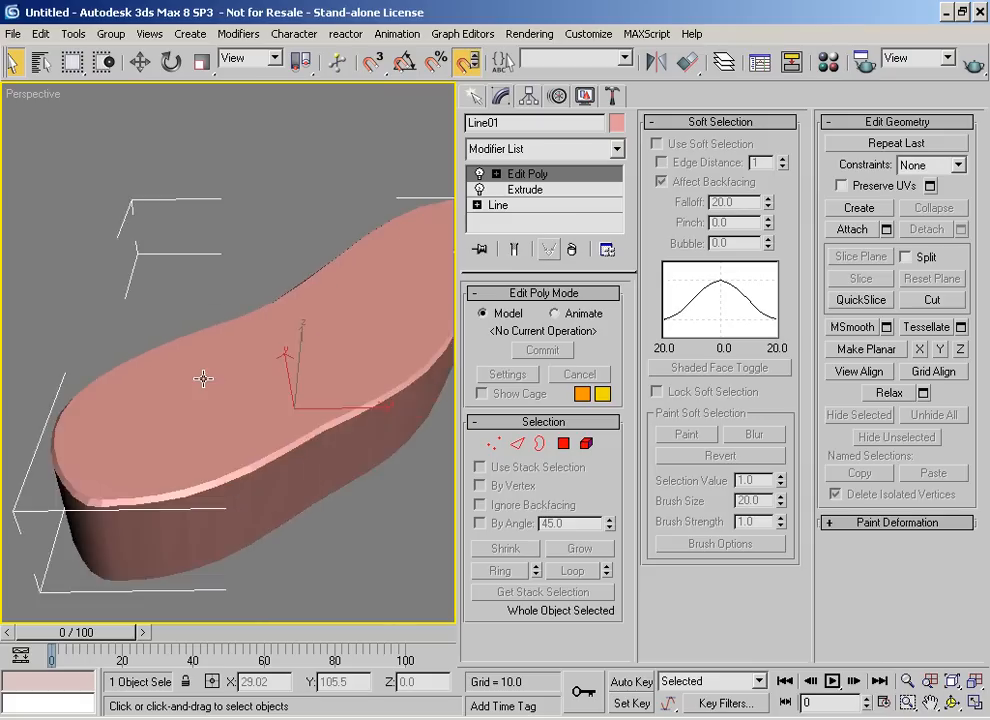
{"action": "scroll", "coordinate": [203, 378], "scroll_direction": "up", "scroll_amount": 3}
{"action": "middle_click_drag", "start_coordinate": [192, 435], "coordinate": [331, 475], "text": "alt"}
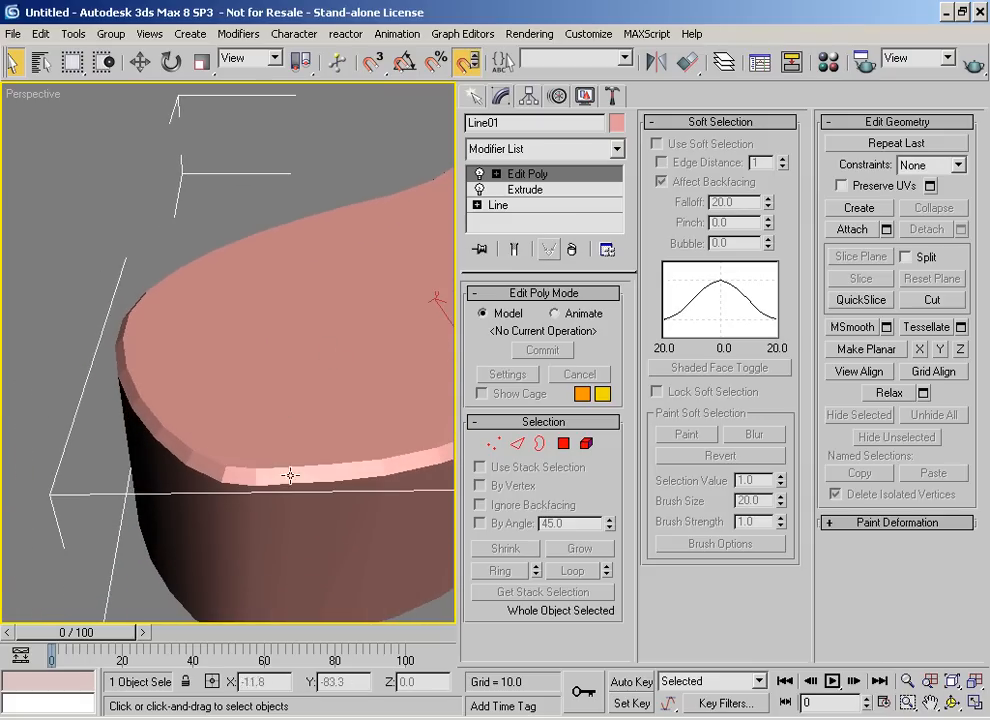
Select the whole element of the shape, look over its smoothing group settings, and return to the object level
{"action": "left_click", "coordinate": [586, 444]}
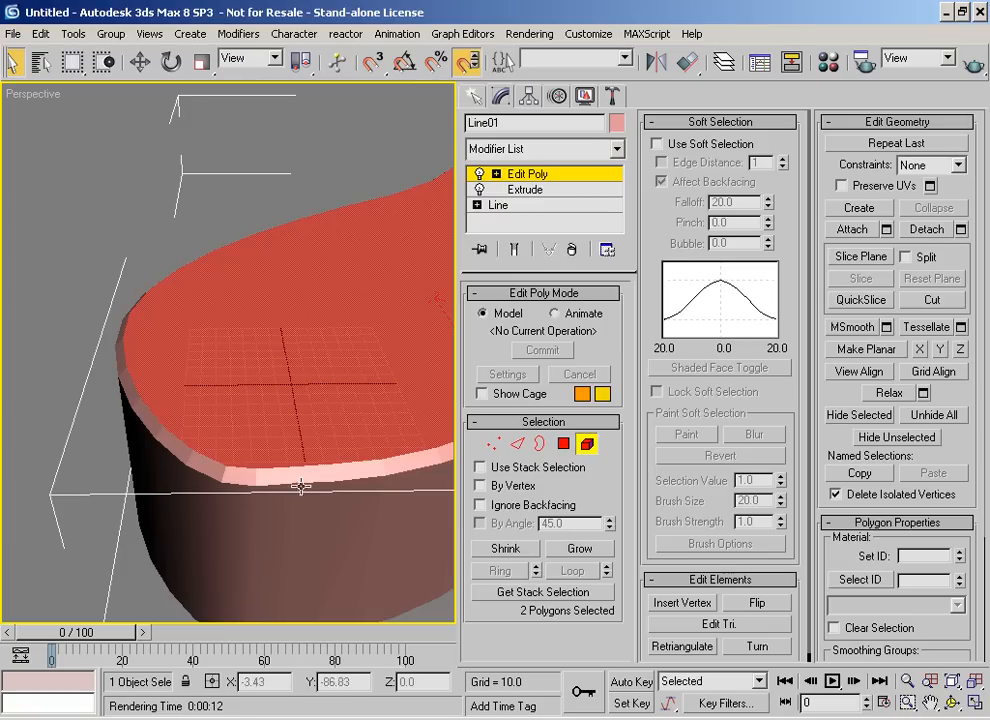
{"action": "left_click", "coordinate": [260, 372]}
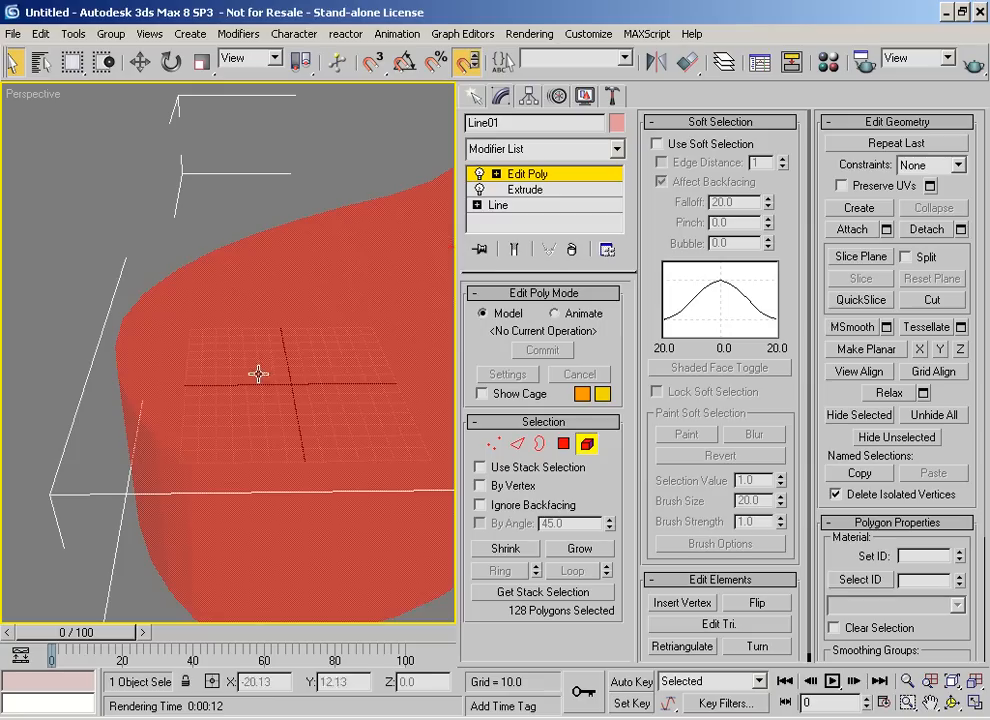
{"action": "scroll", "coordinate": [904, 582], "scroll_direction": "down", "scroll_amount": 4}
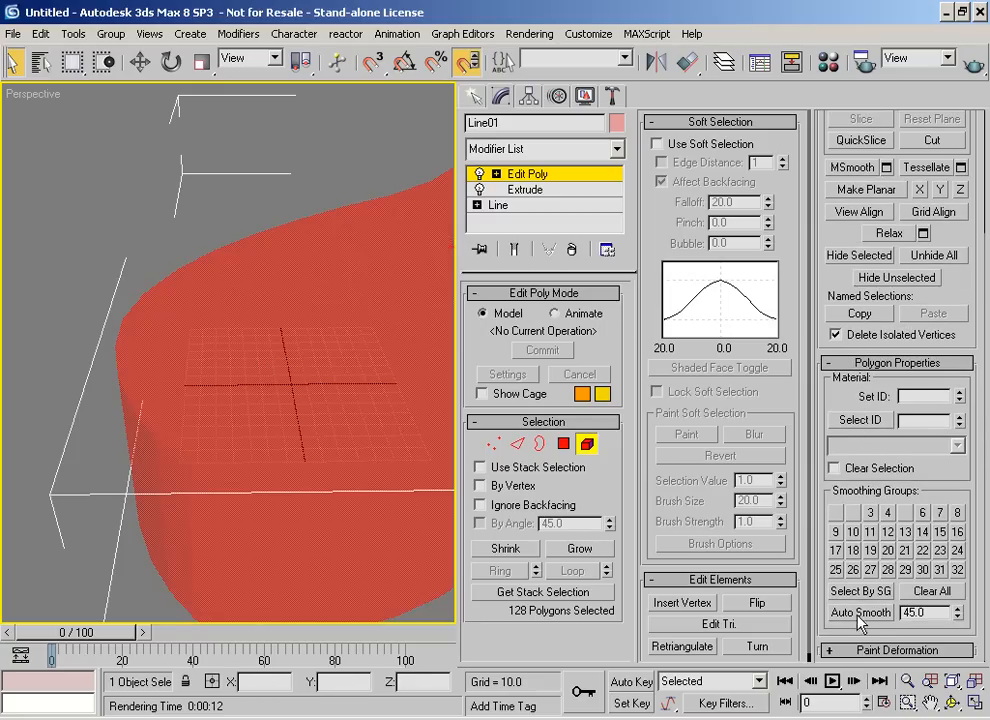
{"action": "left_click", "coordinate": [537, 173]}
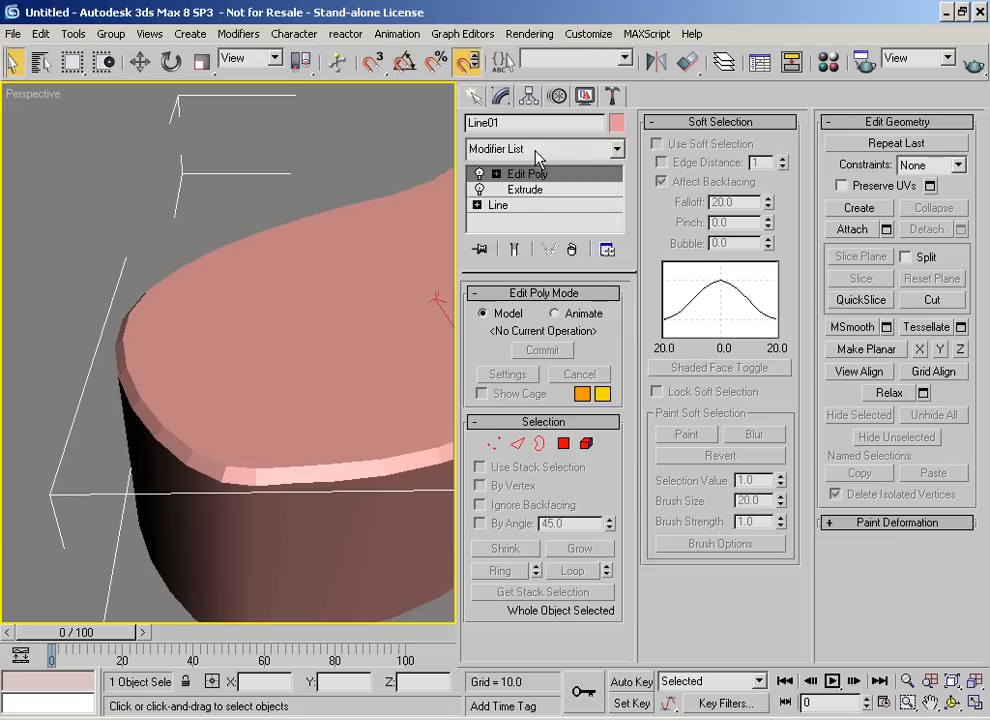
Apply a Smooth modifier to the chamfered shape with Auto Smooth enabled
{"action": "left_click", "coordinate": [540, 148]}
{"action": "scroll", "coordinate": [619, 607], "scroll_direction": "down", "scroll_amount": 17}
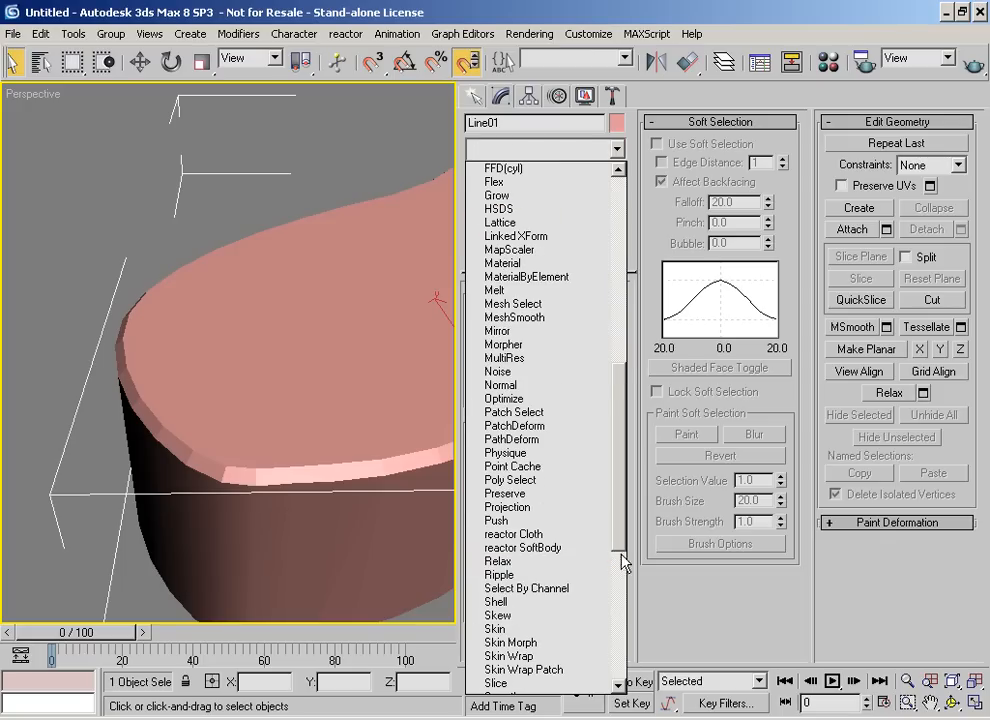
{"action": "scroll", "coordinate": [621, 610], "scroll_direction": "down", "scroll_amount": 1}
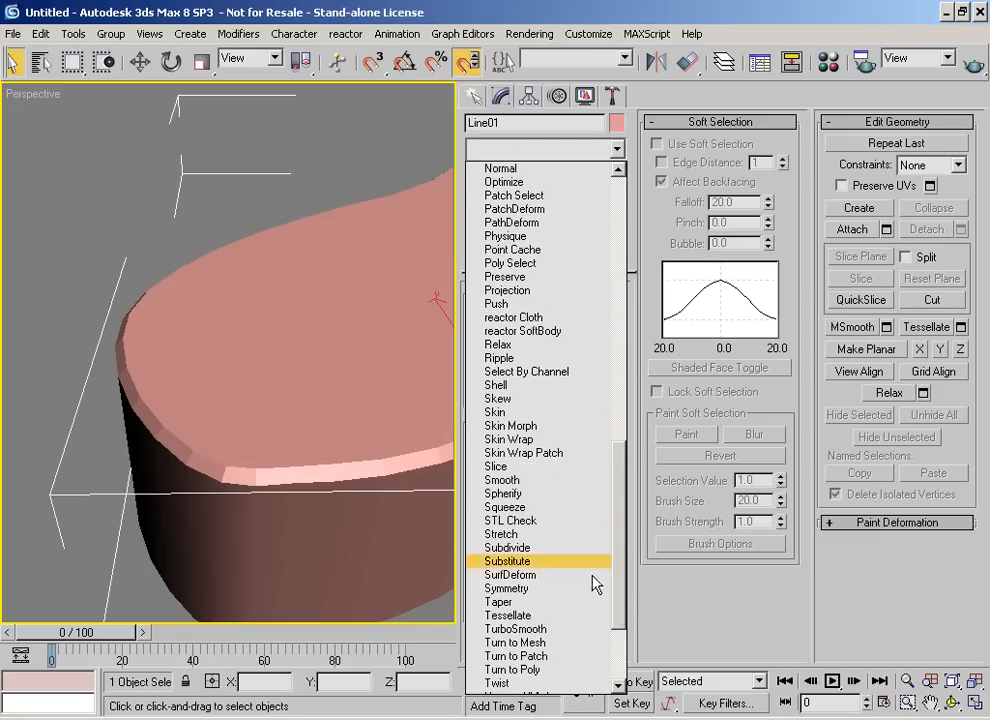
{"action": "left_click", "coordinate": [544, 482]}
{"action": "left_click", "coordinate": [479, 316]}
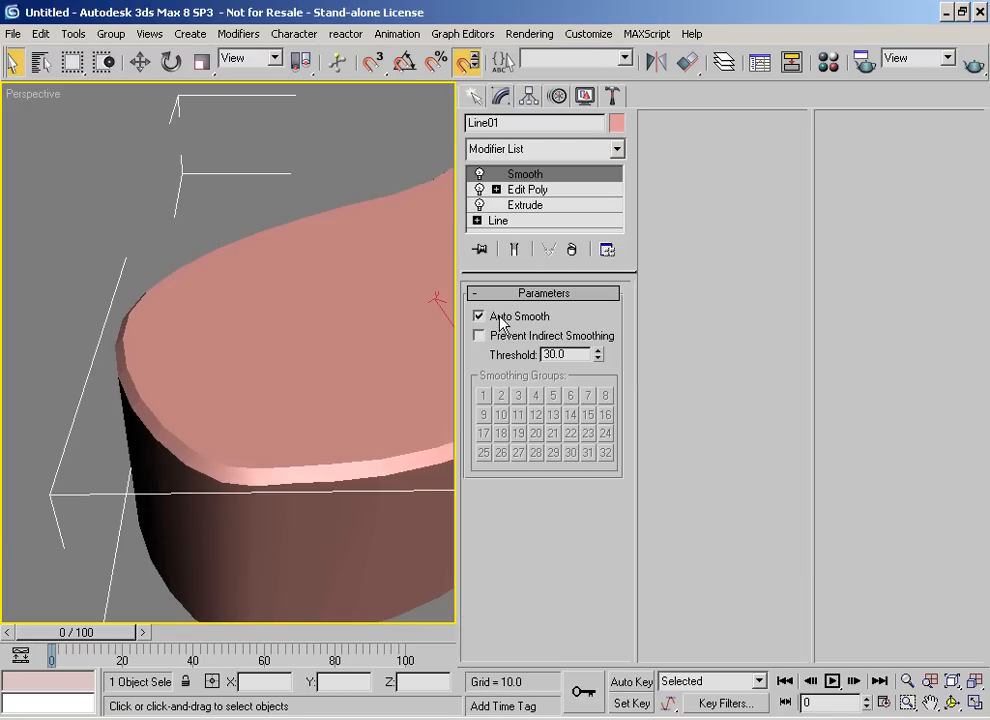
{"action": "middle_click_drag", "start_coordinate": [294, 398], "coordinate": [260, 398], "text": "alt"}
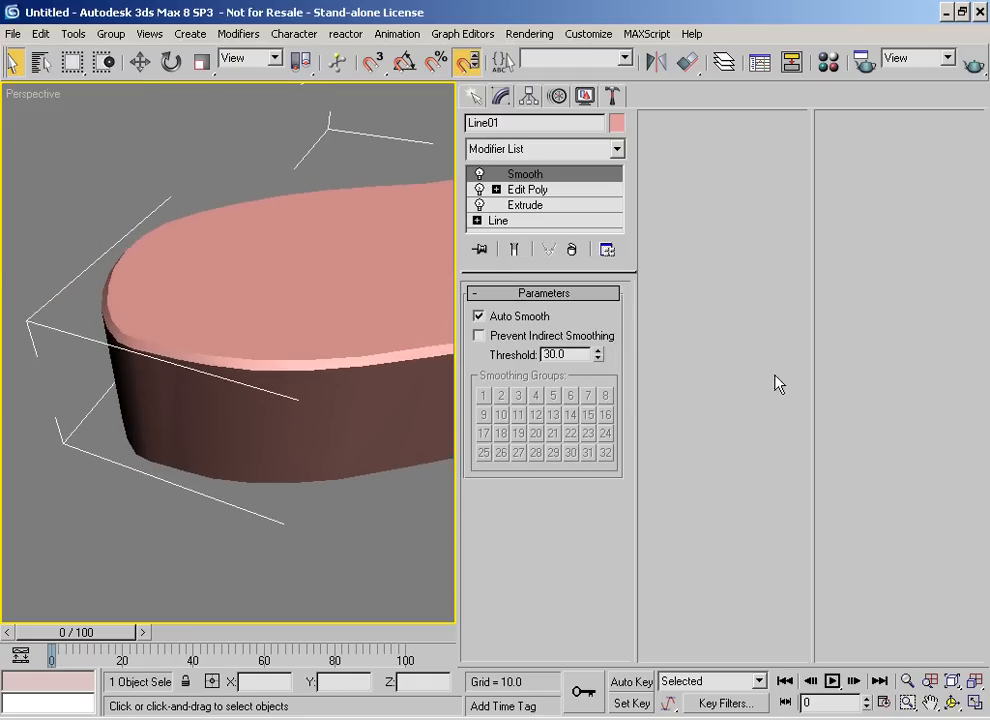
Raise the Auto Smooth threshold to 54.3 and inspect the shading at the narrow tip
{"action": "left_click_drag", "start_coordinate": [599, 358], "coordinate": [605, 112]}
{"action": "middle_click_drag", "start_coordinate": [73, 309], "coordinate": [167, 388], "text": "alt"}
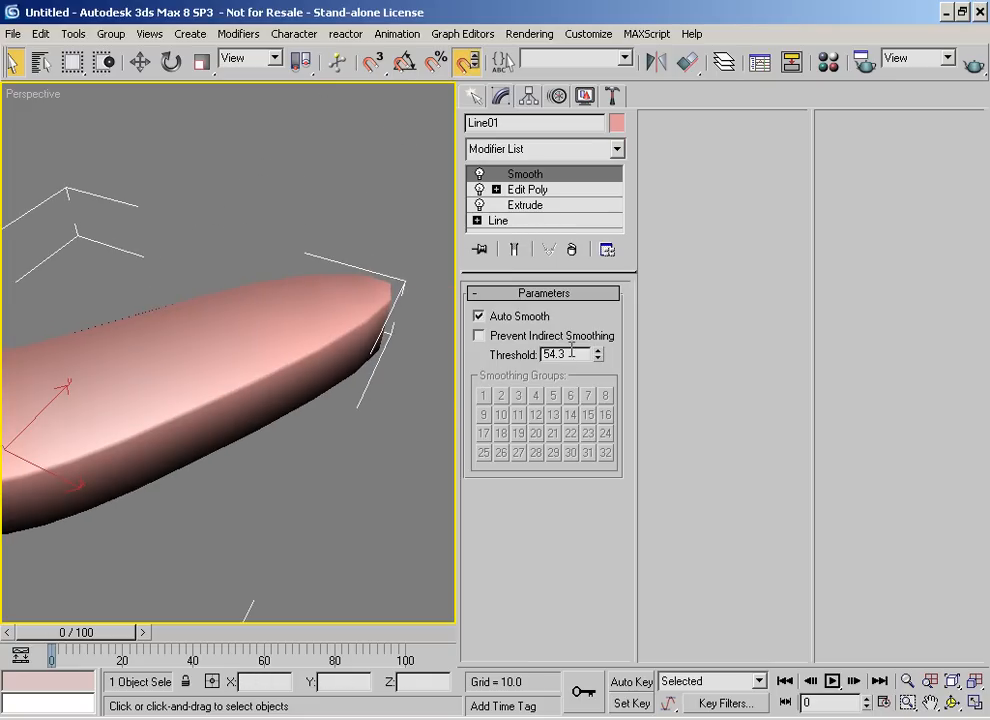
{"action": "scroll", "coordinate": [265, 350], "scroll_direction": "up", "scroll_amount": 3}
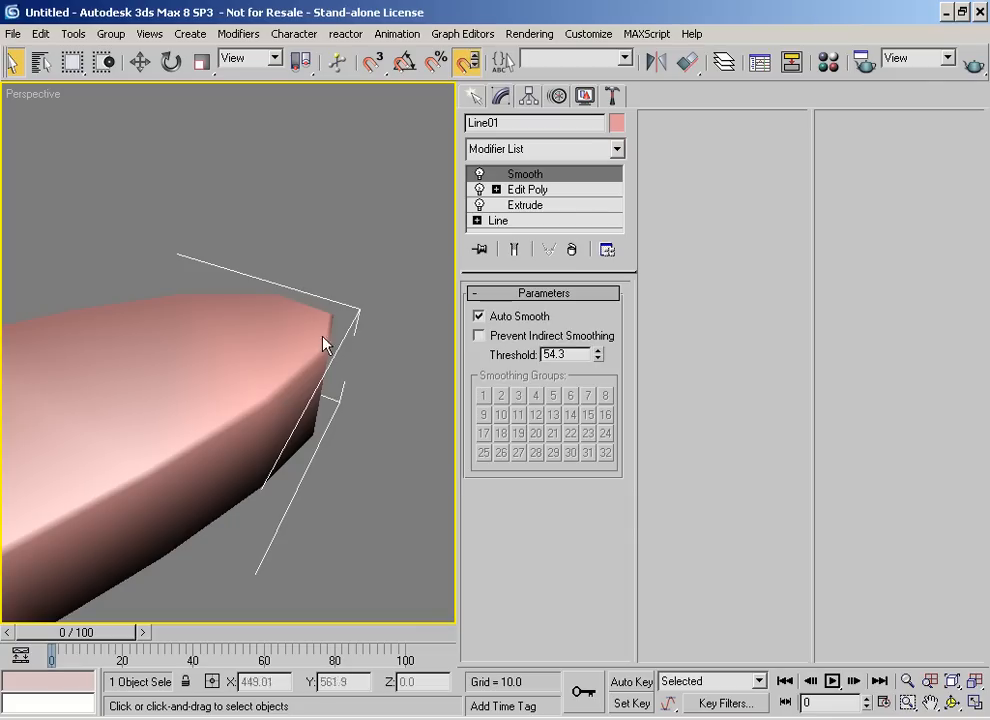
Set the Auto Smooth threshold to 44.2 and review the shading over the whole shape
{"action": "mouse_move", "coordinate": [598, 358]}
{"action": "left_mouse_down"}
{"action": "mouse_move", "coordinate": [600, 342]}
{"action": "mouse_move", "coordinate": [602, 457]}
{"action": "mouse_move", "coordinate": [601, 449]}
{"action": "left_mouse_up"}
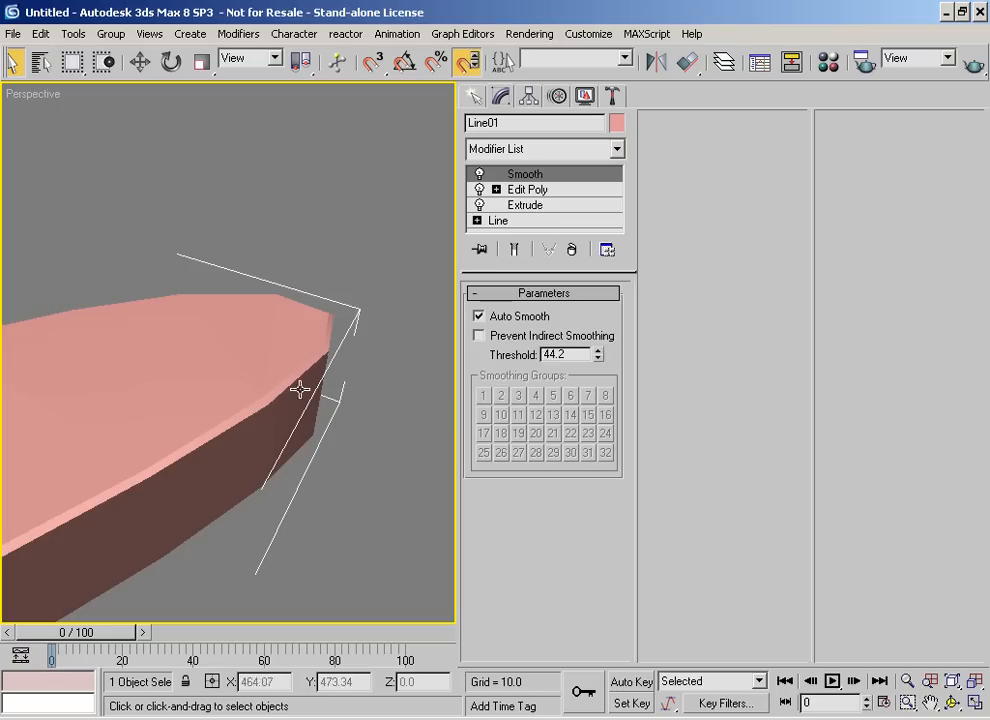
{"action": "middle_click_drag", "start_coordinate": [290, 406], "coordinate": [345, 398]}
{"action": "left_click_drag", "start_coordinate": [573, 355], "coordinate": [490, 362]}
{"action": "middle_click_drag", "start_coordinate": [420, 340], "coordinate": [199, 415], "text": "alt"}
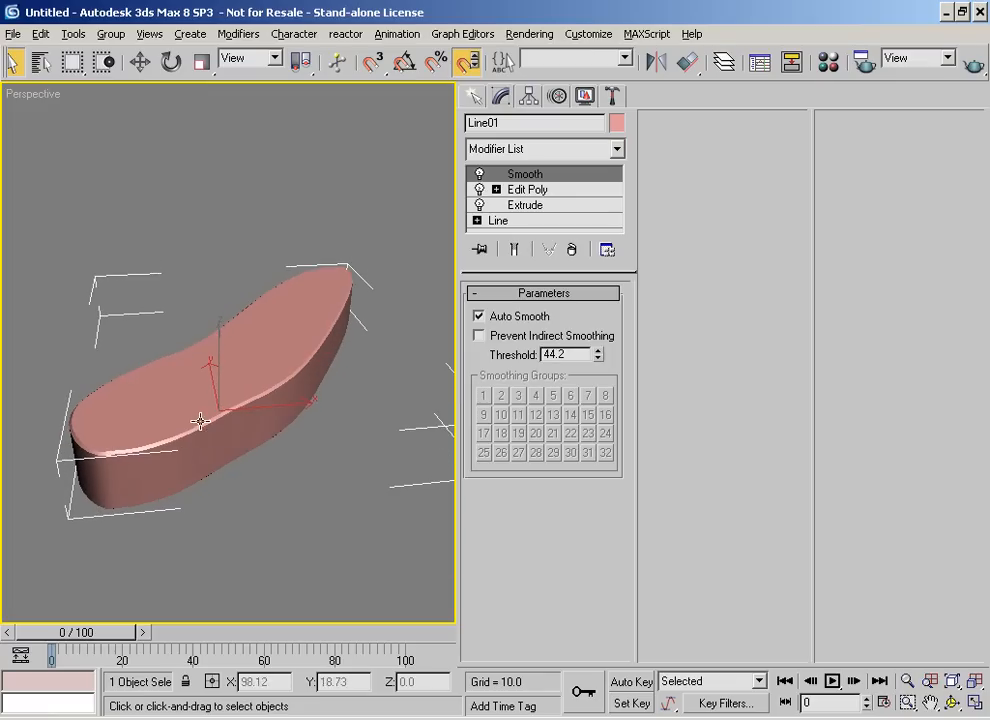
{"action": "middle_click_drag", "start_coordinate": [274, 320], "coordinate": [238, 338], "text": "alt"}
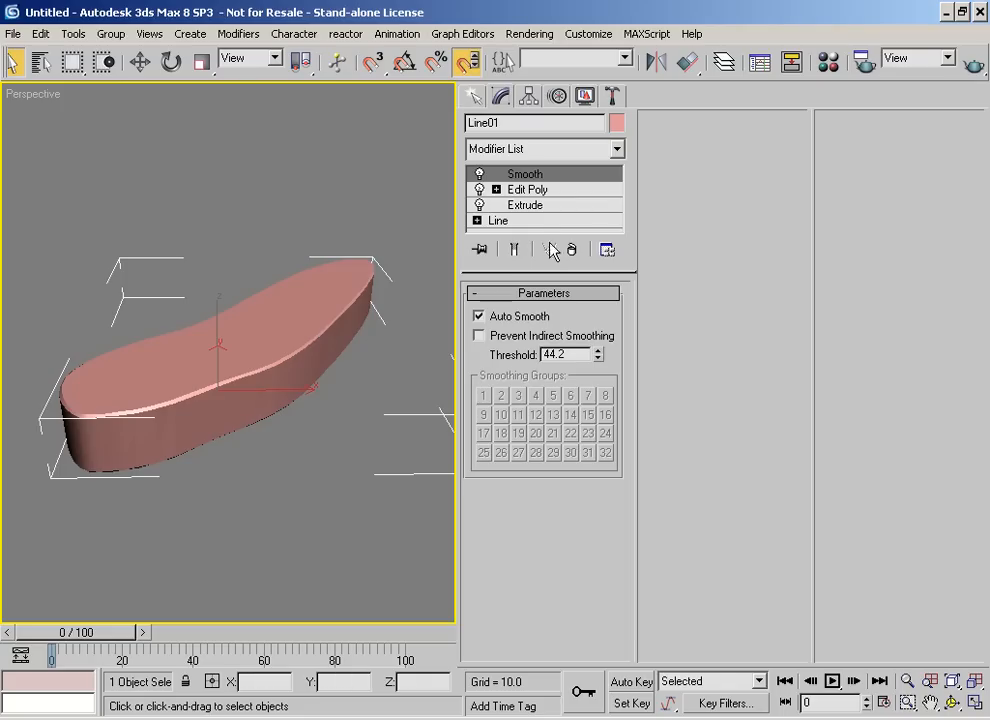
Expand the Edit Poly modifier's sub-object levels, enlarge the modifier stack list and switch to the Polygon level
{"action": "left_click", "coordinate": [496, 189]}
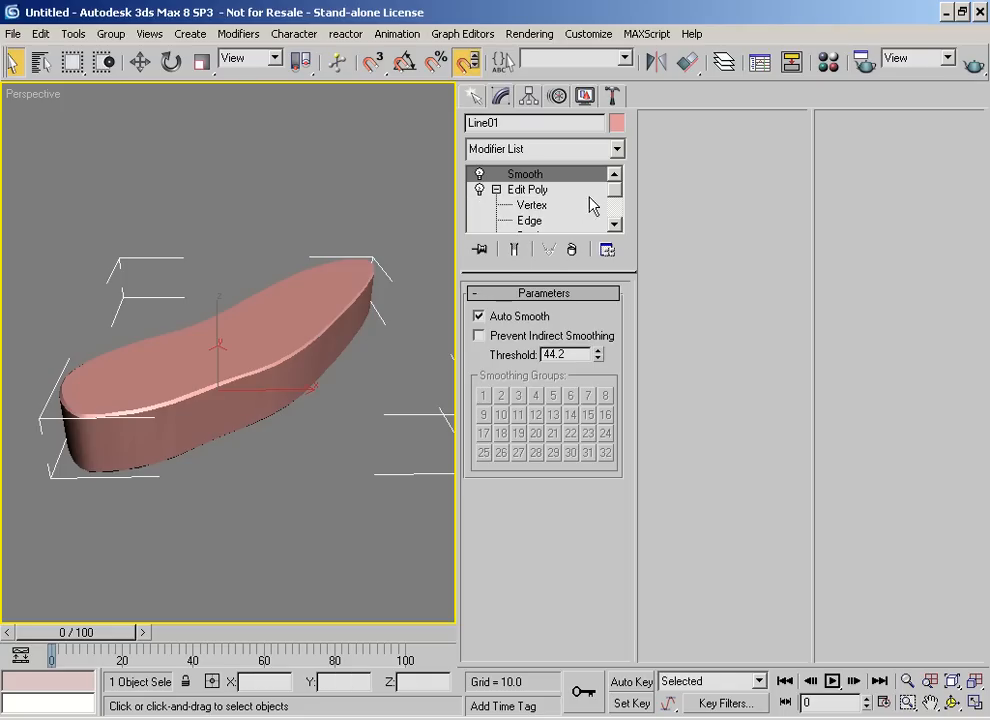
{"action": "left_click_drag", "start_coordinate": [544, 269], "coordinate": [542, 349]}
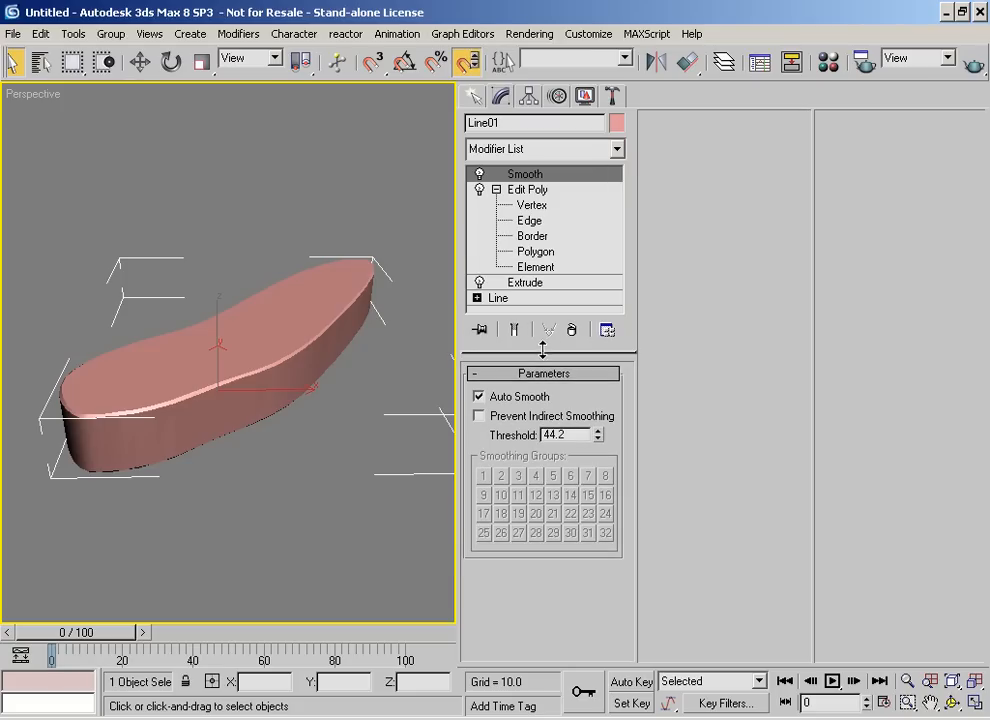
{"action": "left_click", "coordinate": [536, 252]}
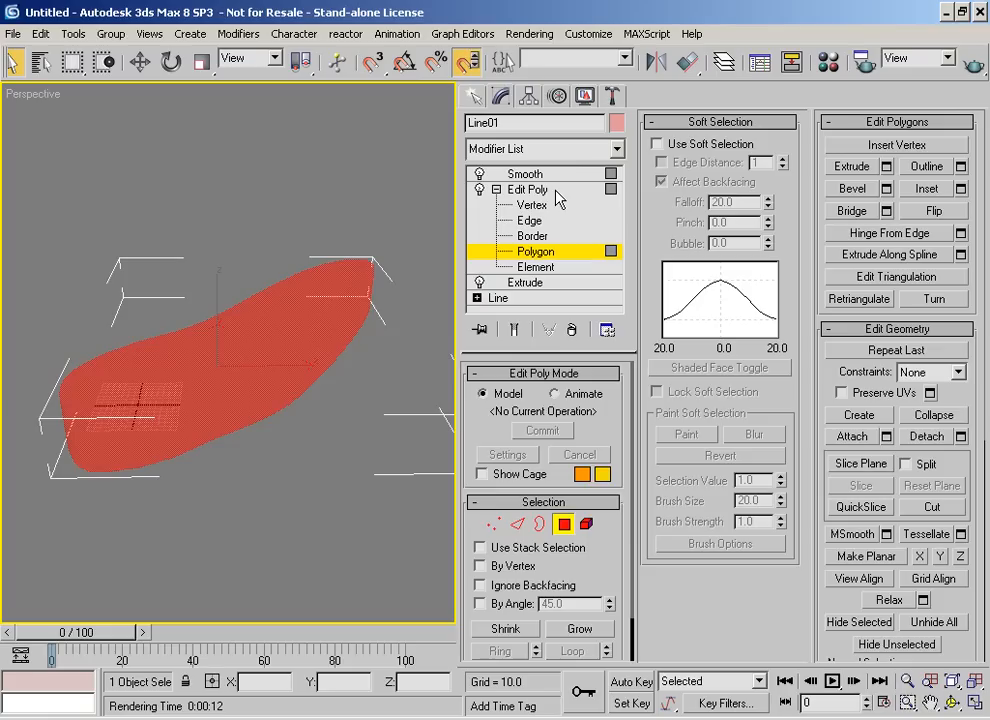
Try Make Planar and View Align on the selected polygons, and restore the view with the polygon selection cleared
{"action": "left_click", "coordinate": [893, 562]}
{"action": "left_click", "coordinate": [859, 578]}
{"action": "middle_click_drag", "start_coordinate": [272, 232], "coordinate": [387, 236], "text": "alt"}
{"action": "key", "text": "shift+z"}
{"action": "key", "text": "shift+z"}
{"action": "left_click", "coordinate": [217, 444]}
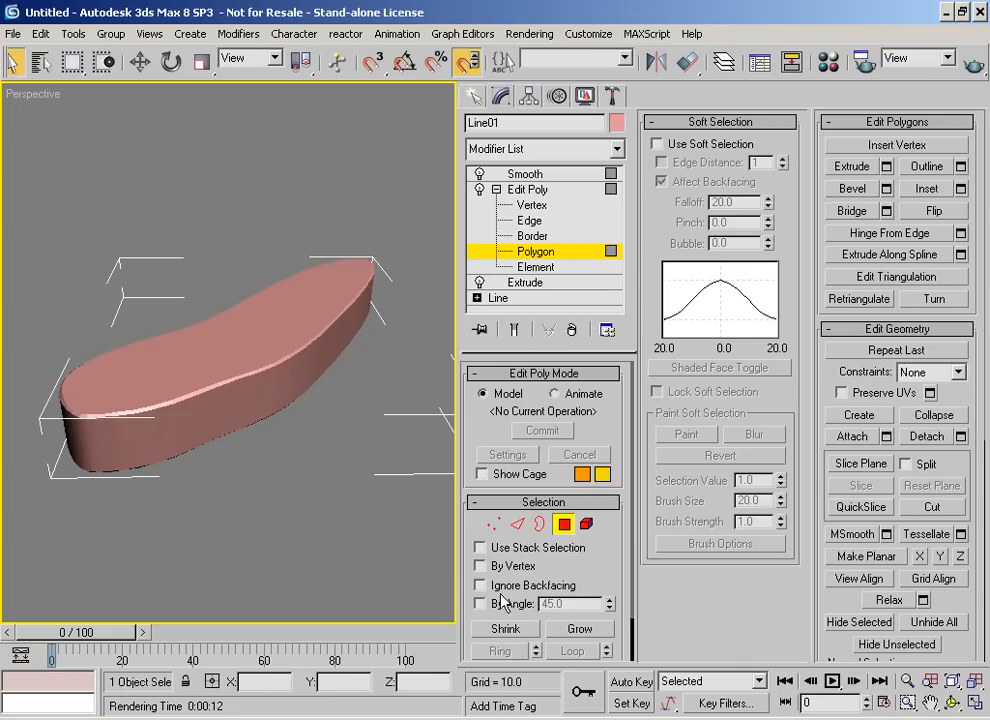
Select the vertices around the shape's wide end, preview Relax with amount 0.5 and 1 iteration, and cancel it
{"action": "left_click", "coordinate": [493, 524]}
{"action": "left_click_drag", "start_coordinate": [12, 545], "coordinate": [155, 363]}
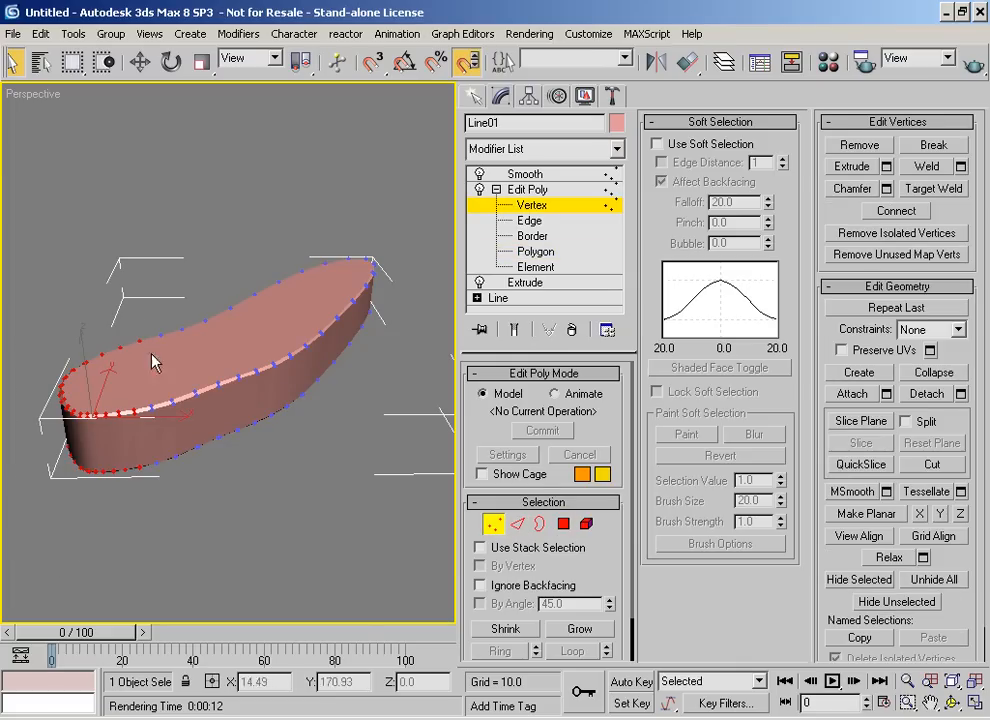
{"action": "left_click", "coordinate": [923, 557]}
{"action": "left_click_drag", "start_coordinate": [772, 399], "coordinate": [752, 404]}
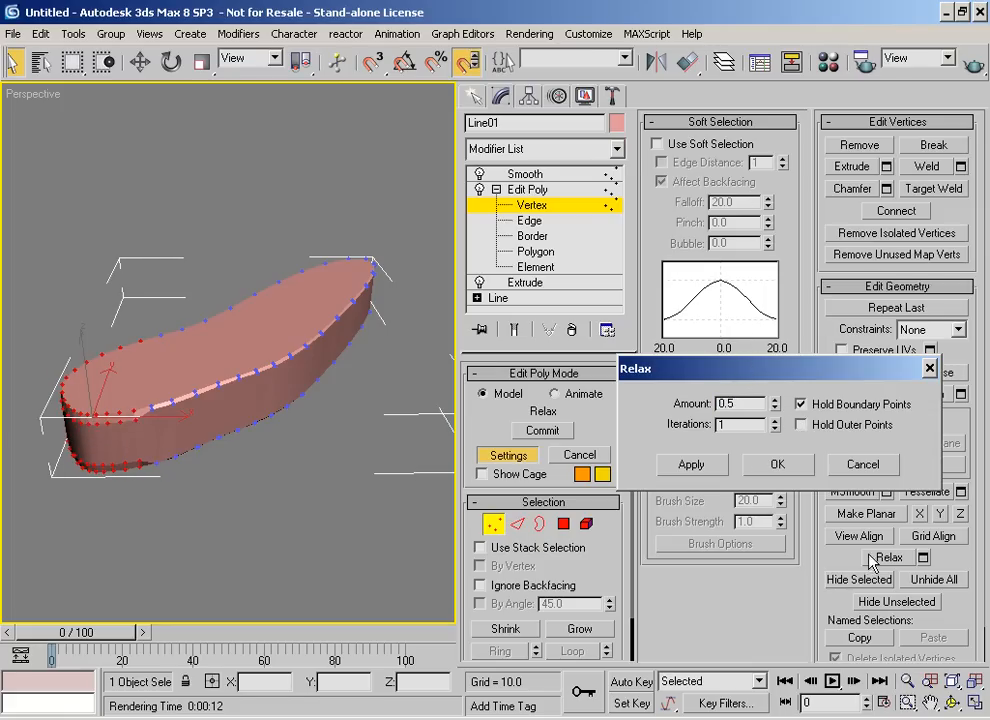
{"action": "left_click", "coordinate": [858, 464]}
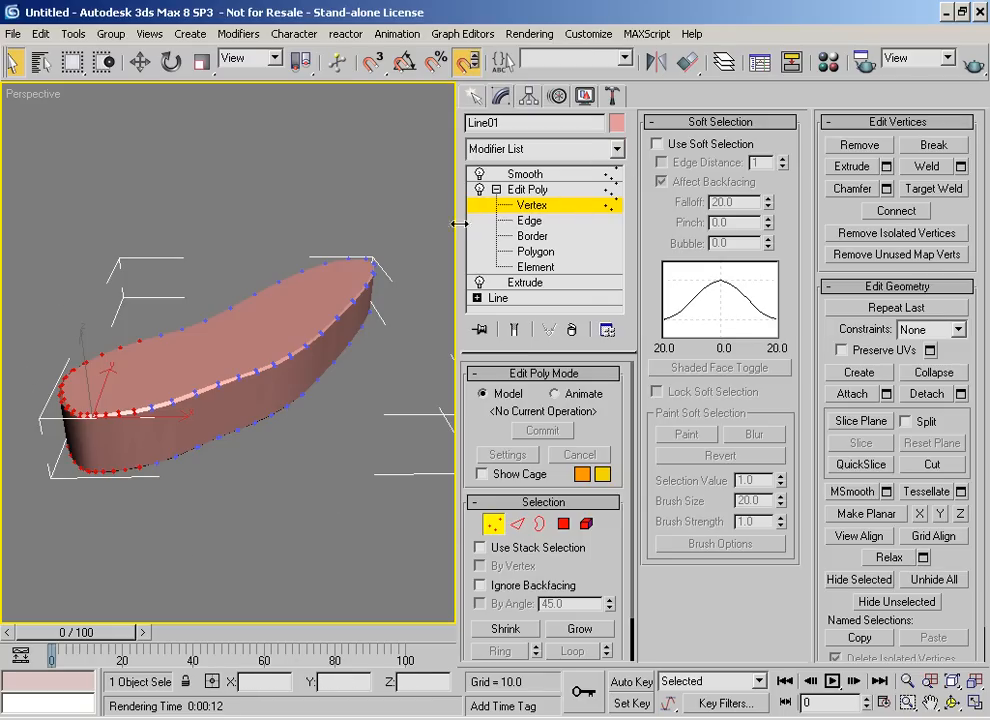
Add a Relax modifier above the Edit Poly so it affects the selected end vertices
{"action": "left_click", "coordinate": [617, 149]}
{"action": "left_click_drag", "start_coordinate": [617, 336], "coordinate": [645, 495]}
{"action": "scroll", "coordinate": [560, 507], "scroll_direction": "down", "scroll_amount": 2}
{"action": "left_click", "coordinate": [546, 521]}
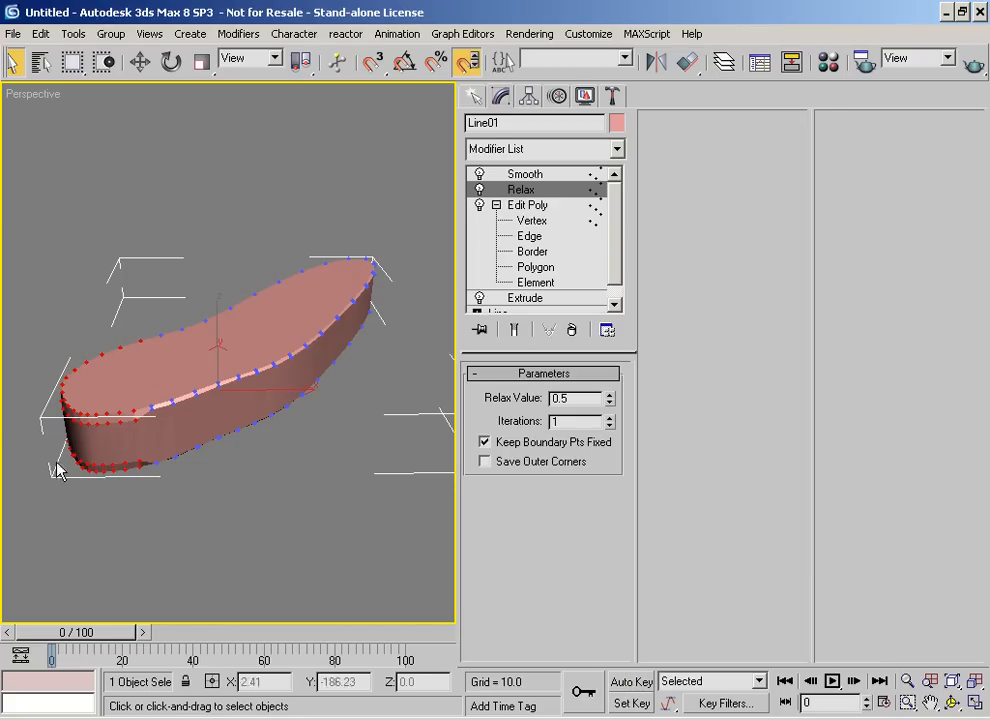
Add a second Edit Poly modifier above Relax at the Edge level and enlarge the modifier stack list
{"action": "left_click", "coordinate": [616, 148]}
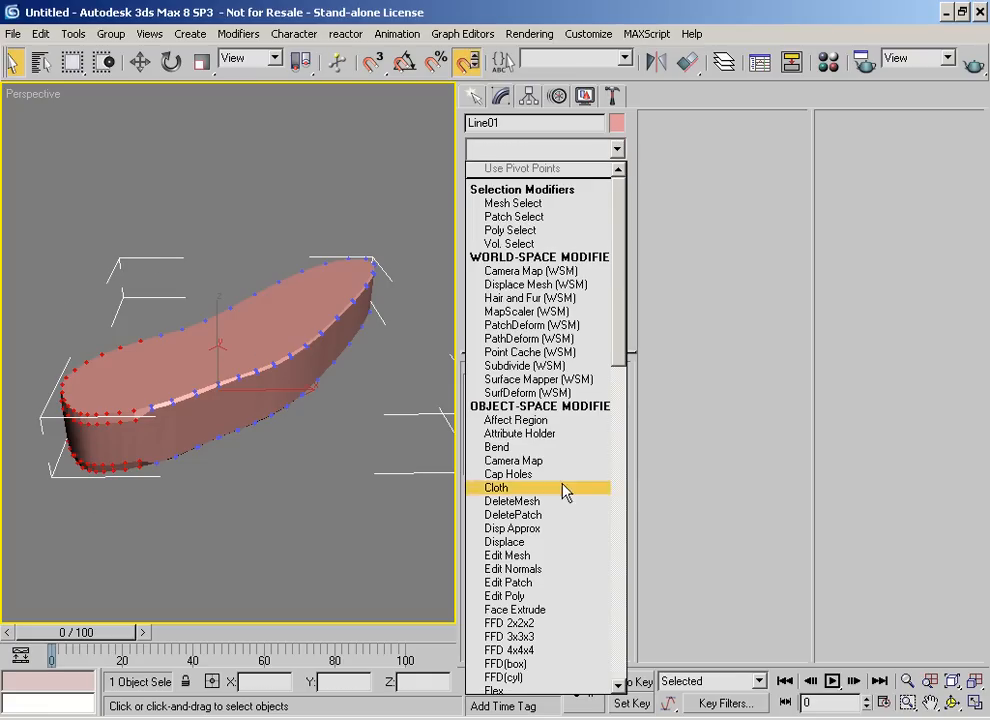
{"action": "left_click", "coordinate": [532, 597]}
{"action": "left_click", "coordinate": [515, 524]}
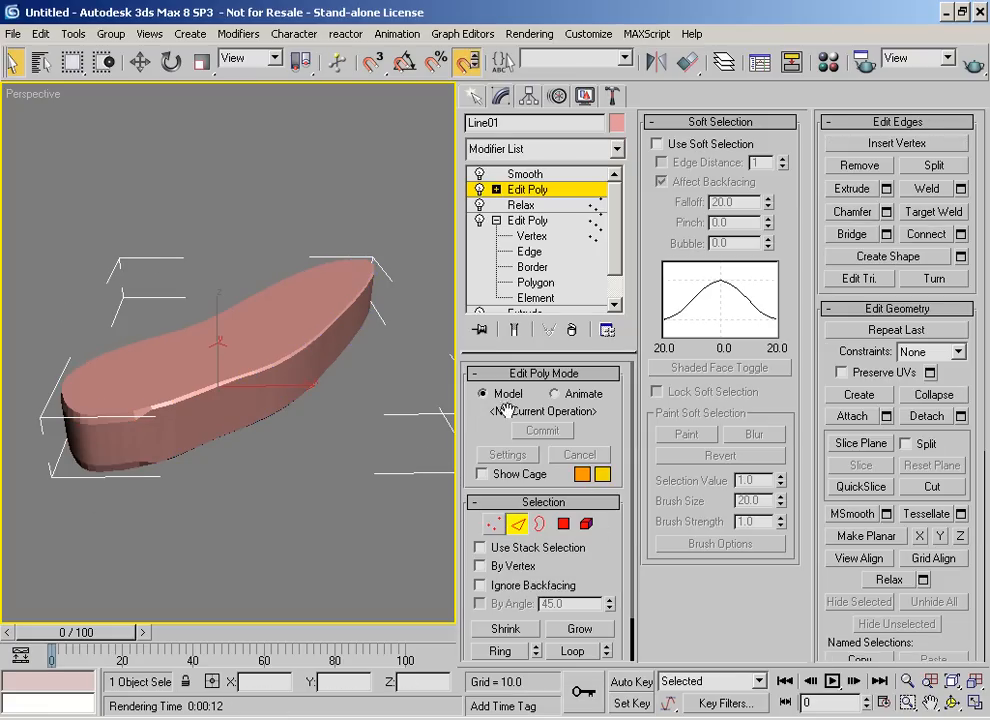
{"action": "left_click_drag", "start_coordinate": [533, 352], "coordinate": [535, 592]}
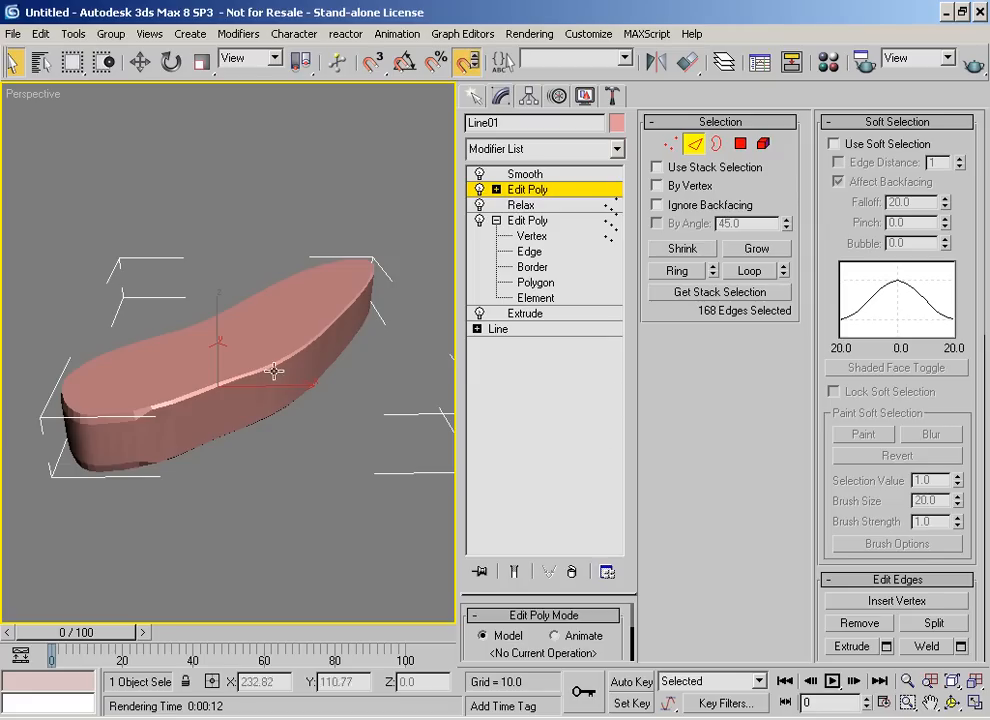
Convert the shape with its modifier stack to an Editable Poly, enter the Vertex level, and undo the conversion
{"action": "right_click", "coordinate": [210, 352]}
{"action": "mouse_move", "coordinate": [265, 517]}
{"action": "left_click", "coordinate": [380, 532]}
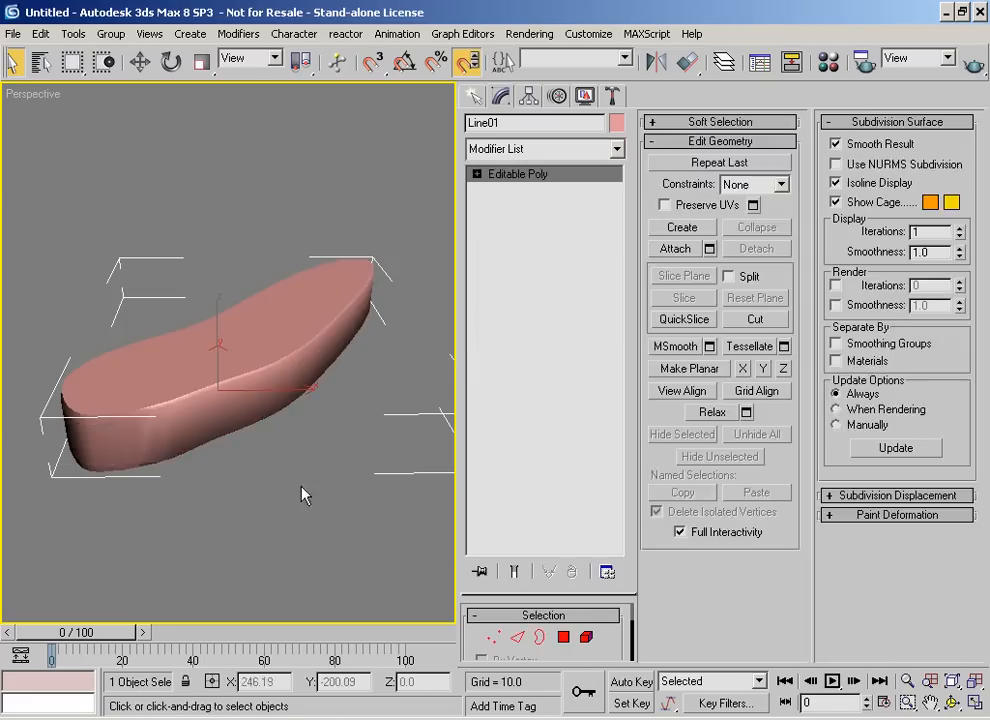
{"action": "left_click", "coordinate": [493, 637]}
{"action": "middle_click_drag", "start_coordinate": [172, 453], "coordinate": [215, 441]}
{"action": "key", "text": "ctrl+z"}
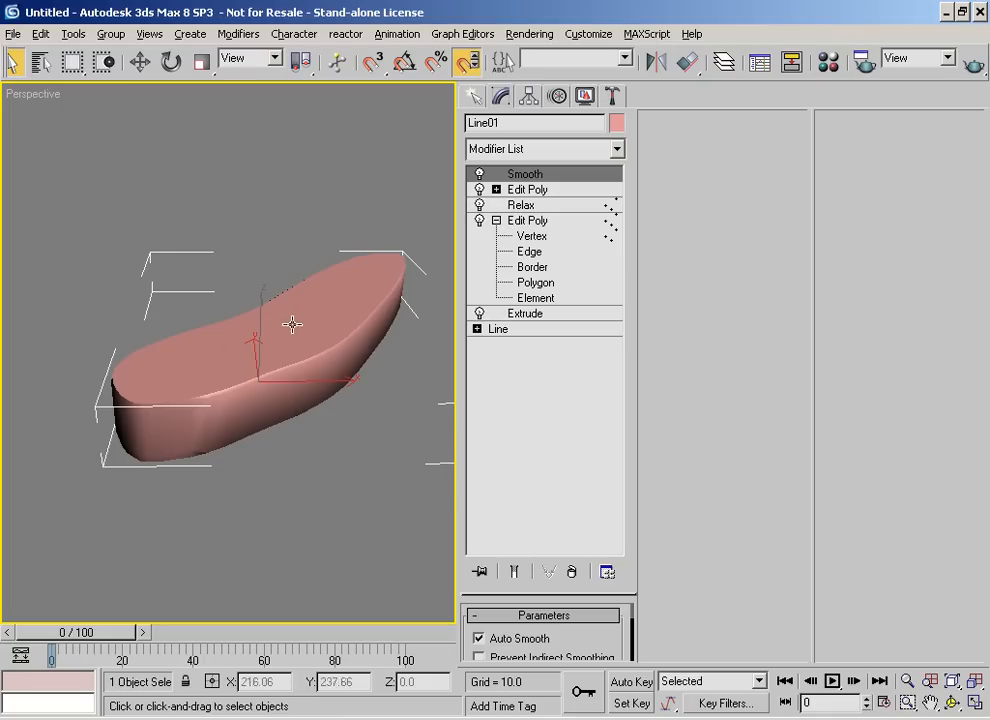
Delete the Smooth, upper Edit Poly and Relax modifiers from the stack, keeping the original Edit Poly
{"action": "middle_click_drag", "start_coordinate": [292, 325], "coordinate": [303, 343], "text": "alt"}
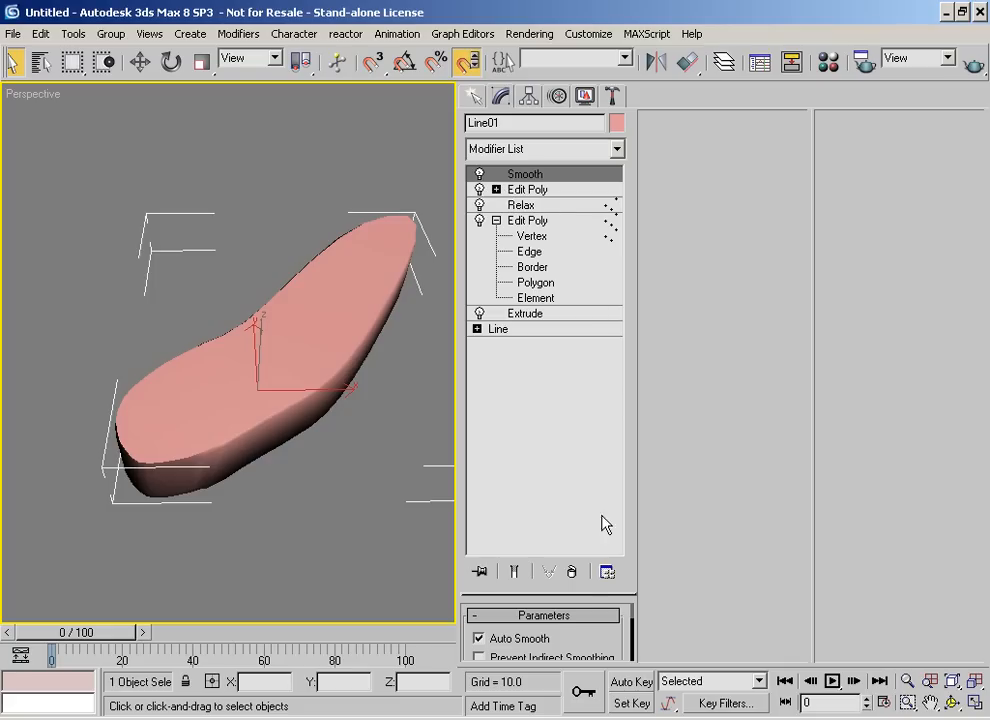
{"action": "left_click", "coordinate": [573, 573]}
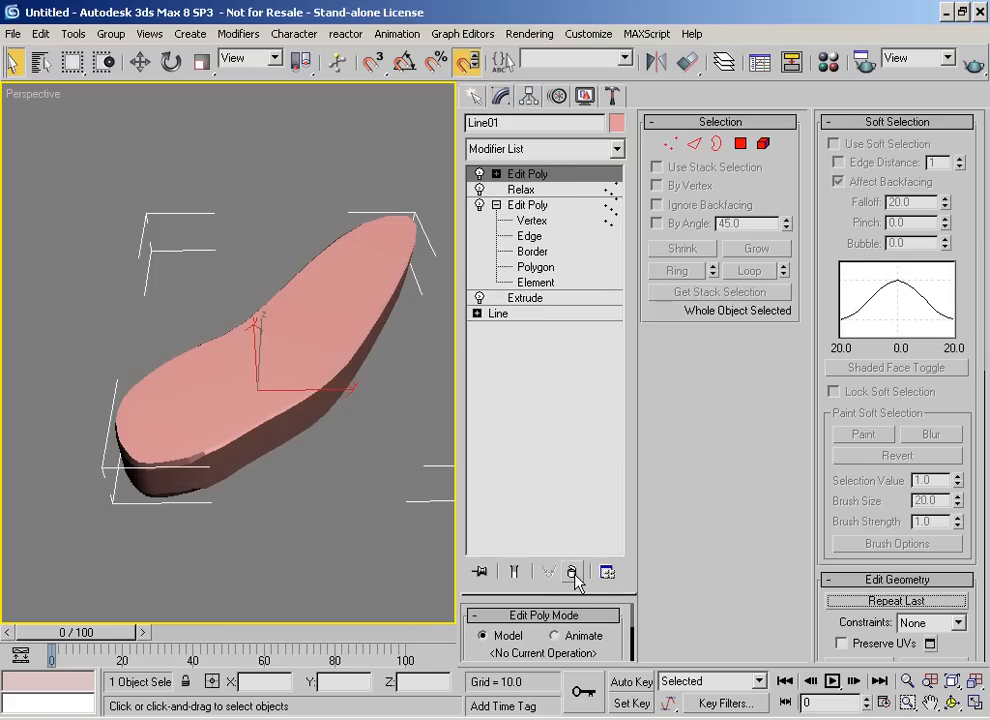
{"action": "left_click", "coordinate": [572, 572]}
{"action": "left_click", "coordinate": [572, 572]}
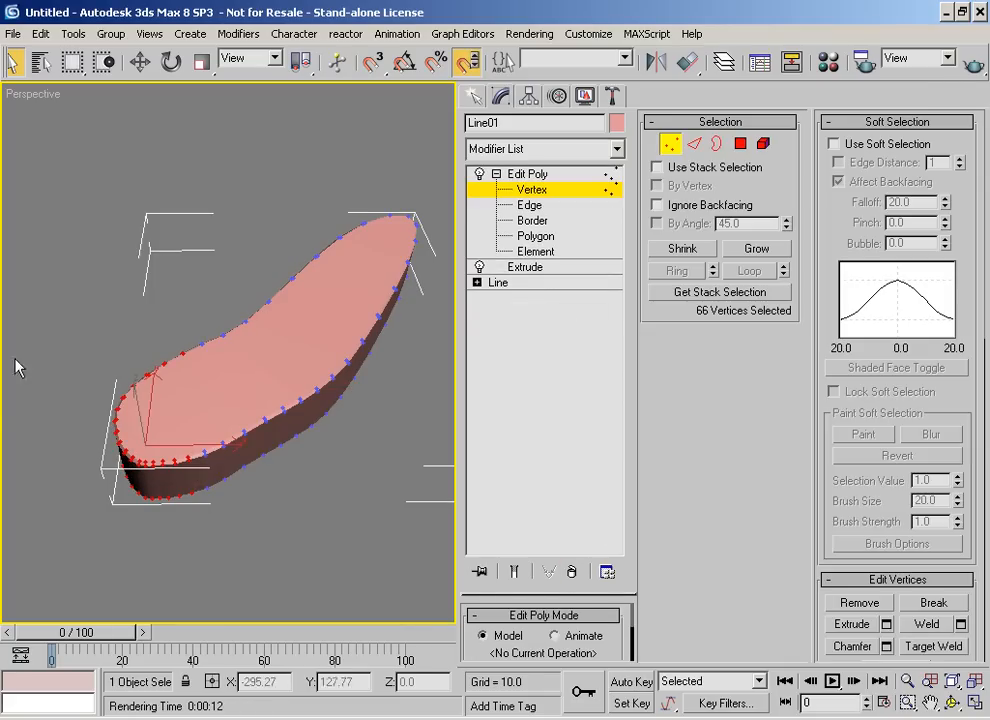
{"action": "mouse_move", "coordinate": [200, 378]}
{"action": "middle_mouse_down", "text": "alt"}
{"action": "mouse_move", "coordinate": [210, 342]}
{"action": "mouse_move", "coordinate": [194, 338]}
{"action": "mouse_move", "coordinate": [194, 376]}
{"action": "mouse_move", "coordinate": [202, 364]}
{"action": "middle_mouse_up", "text": "alt"}
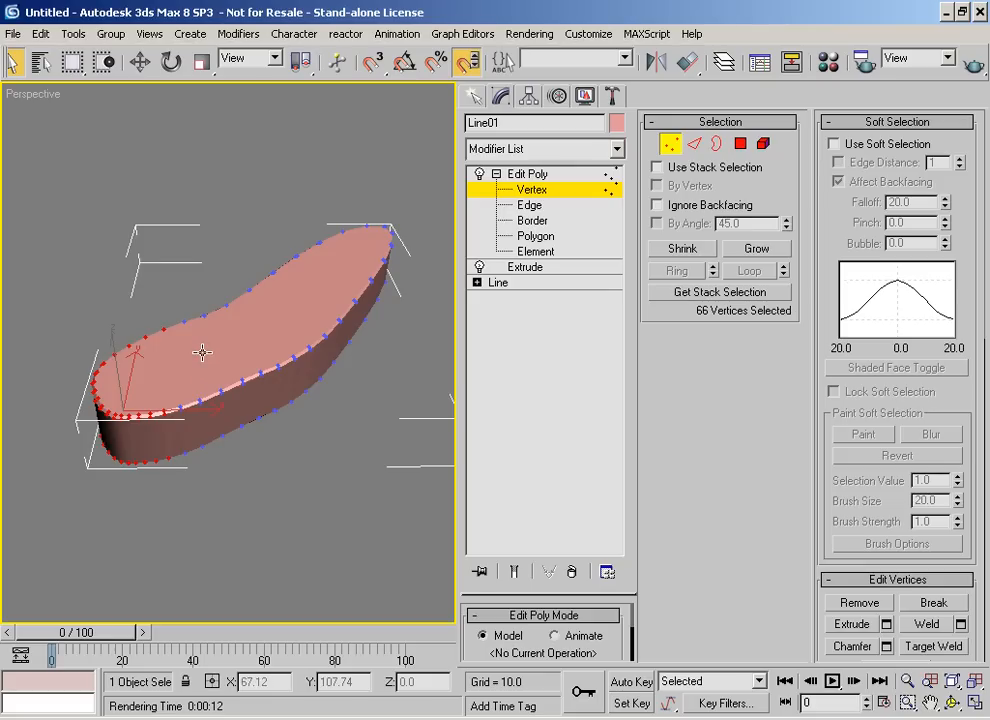